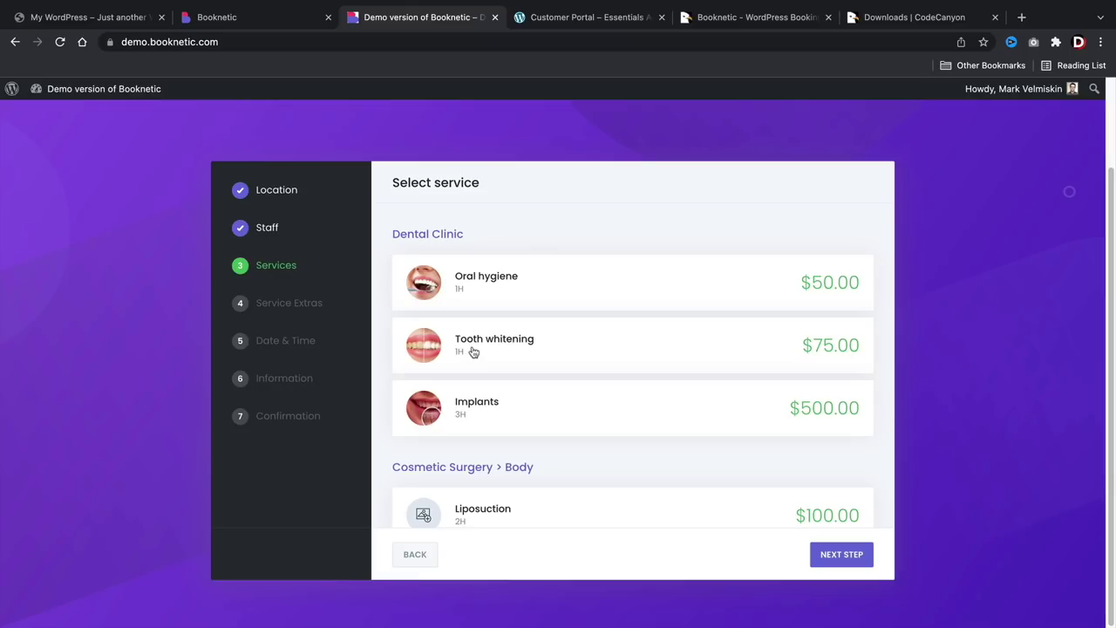
Choose Tooth whitening on February 11, 13:30–14:30, and continue past customer information.
{"action": "left_click", "coordinate": [474, 352]}
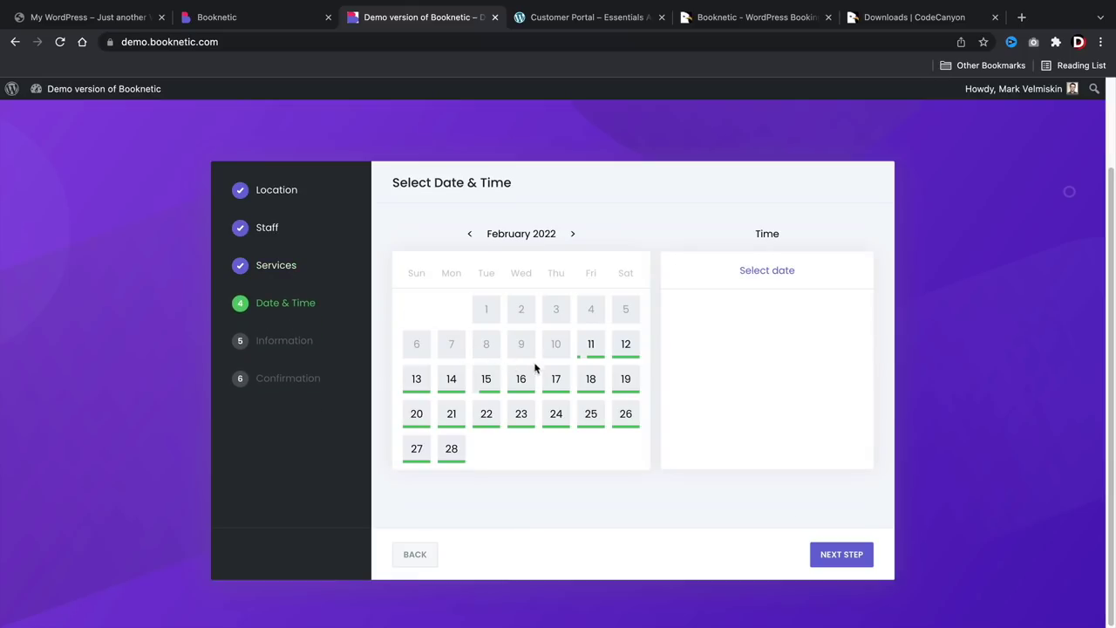
{"action": "left_click", "coordinate": [594, 353]}
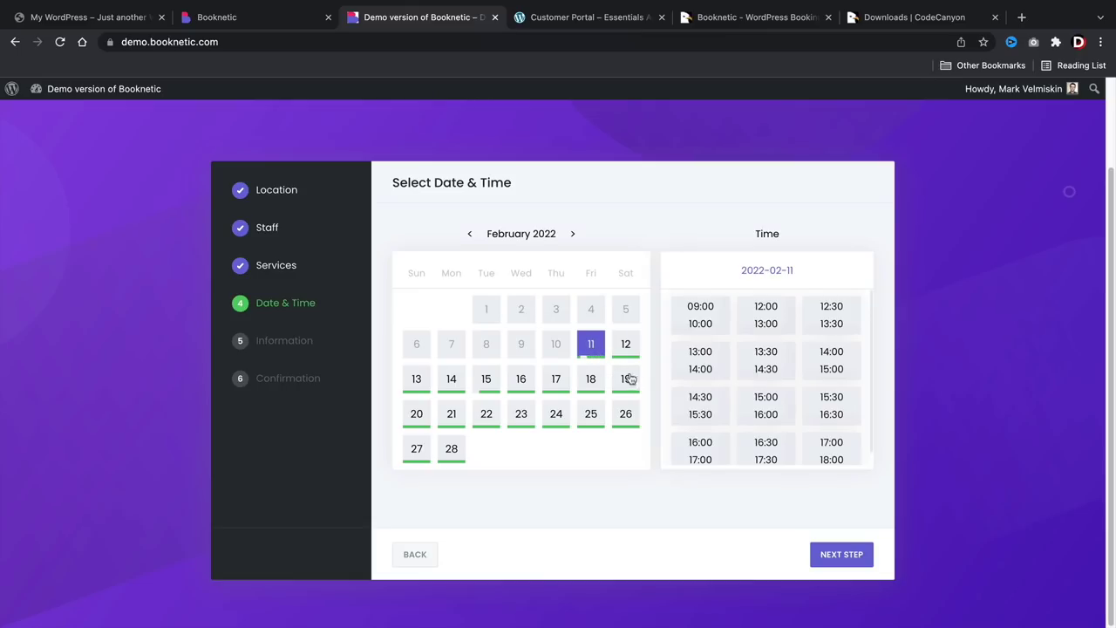
{"action": "left_click", "coordinate": [765, 362]}
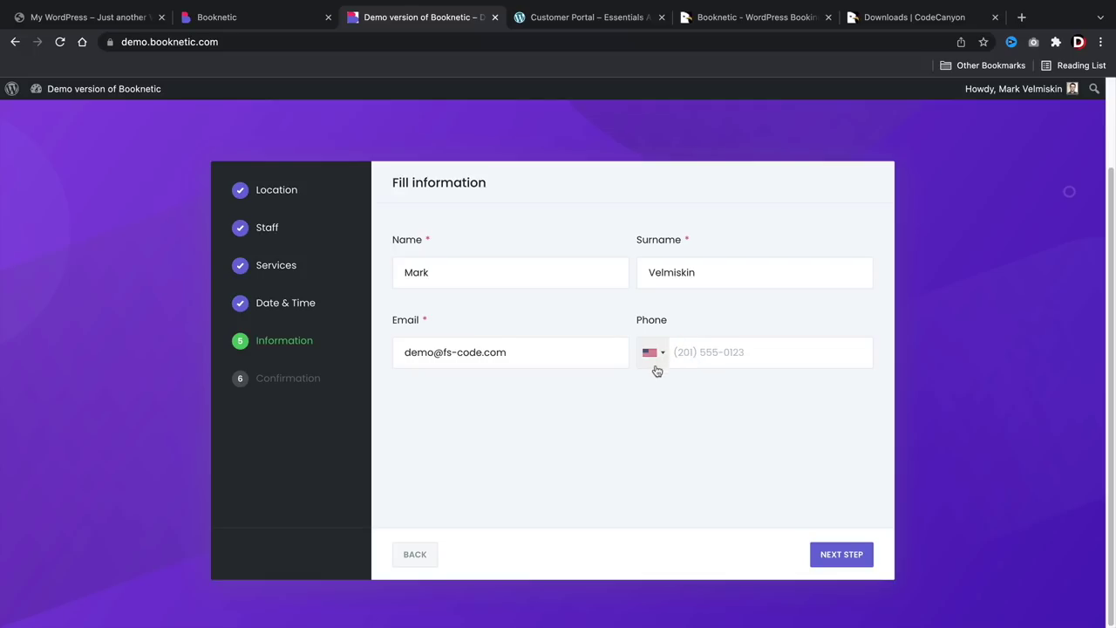
{"action": "left_click", "coordinate": [830, 558]}
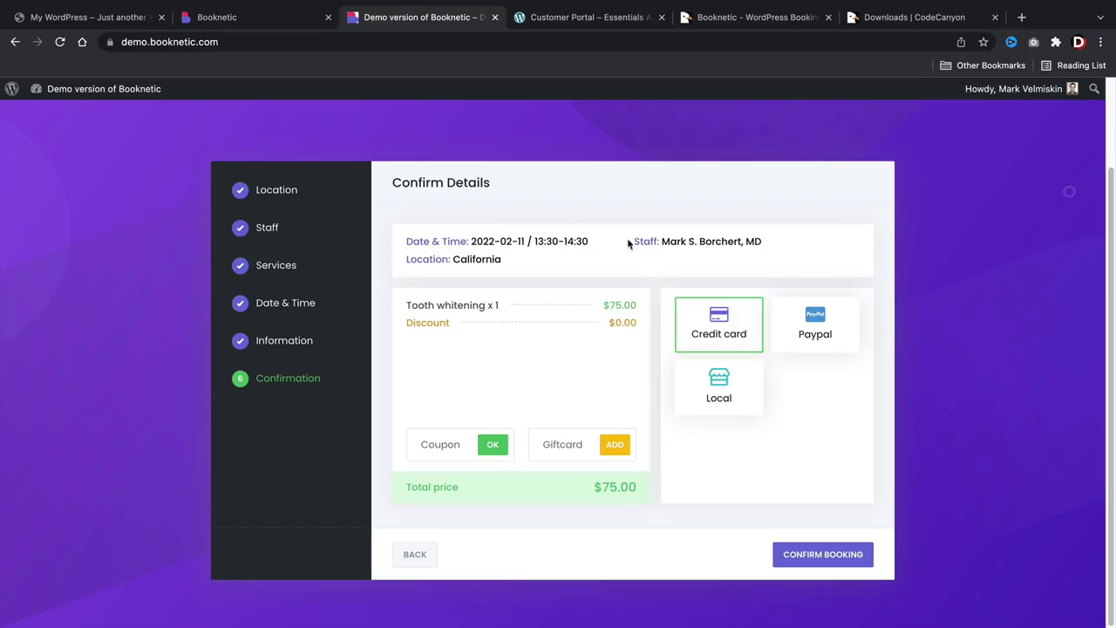
Confirm the booking with local payment, then return to the Booknetic admin dashboard.
{"action": "left_click_drag", "start_coordinate": [630, 245], "coordinate": [716, 245]}
{"action": "left_click_drag", "start_coordinate": [408, 260], "coordinate": [495, 262]}
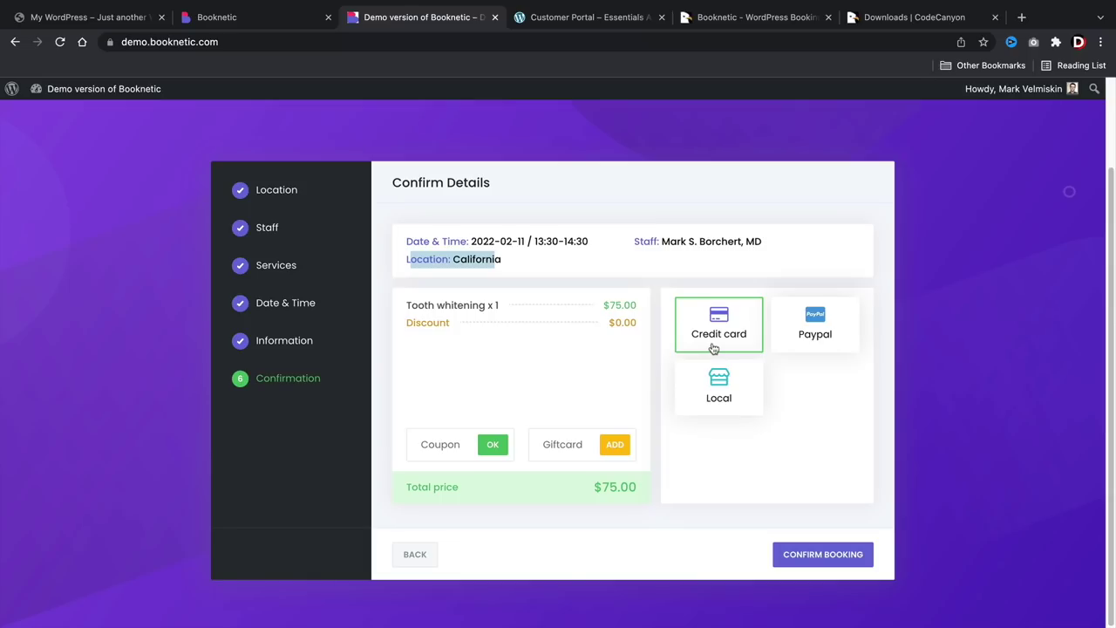
{"action": "left_click", "coordinate": [714, 390]}
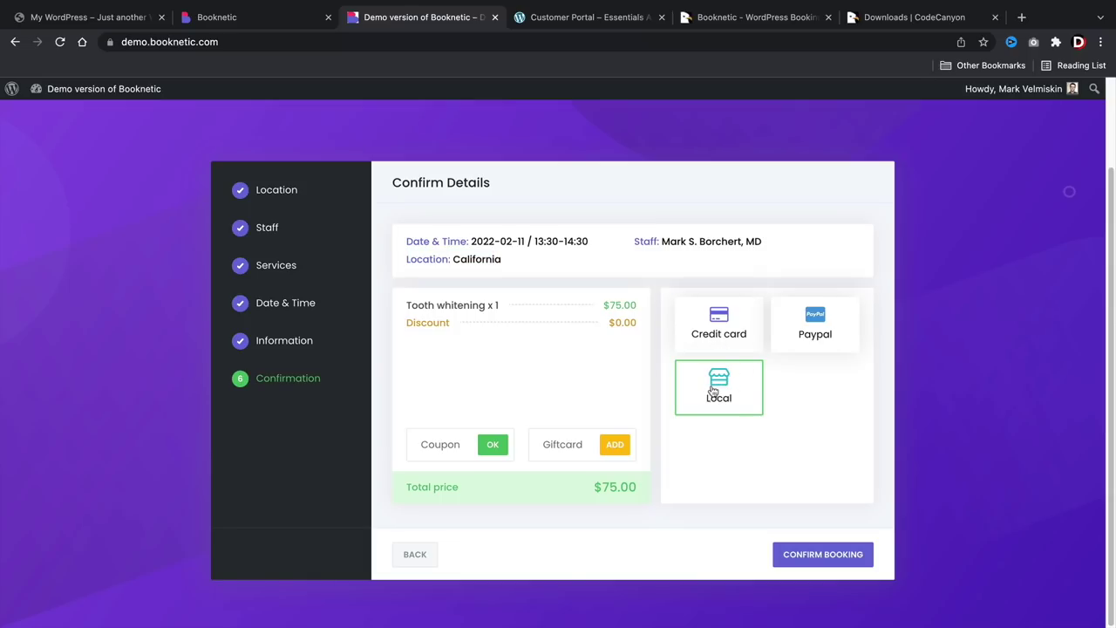
{"action": "left_click", "coordinate": [804, 549]}
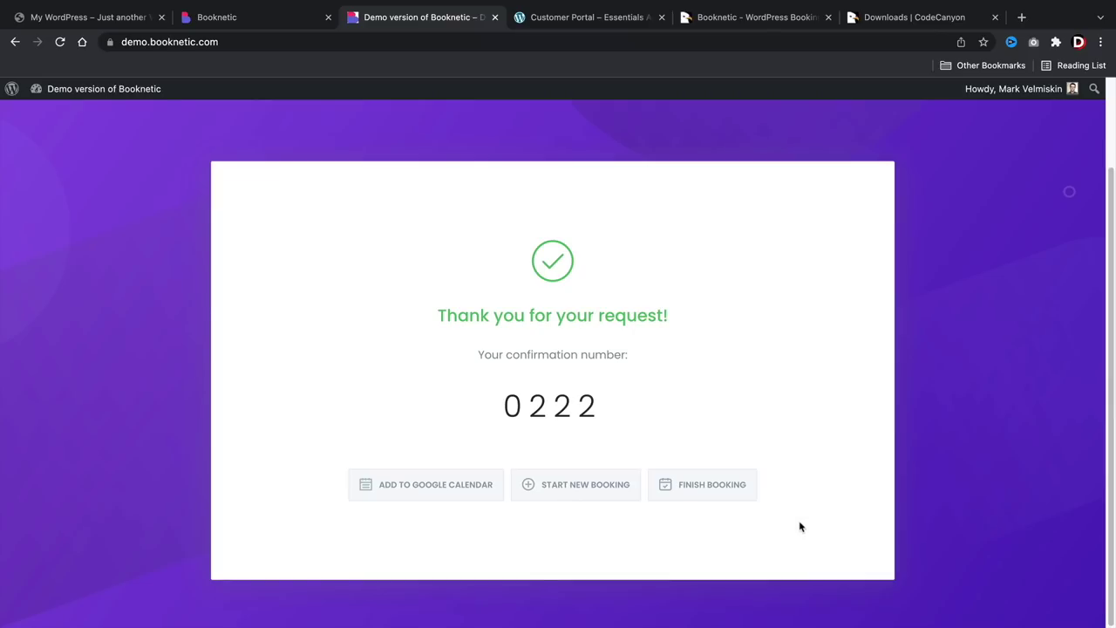
{"action": "key", "text": "ctrl+shift+Tab"}
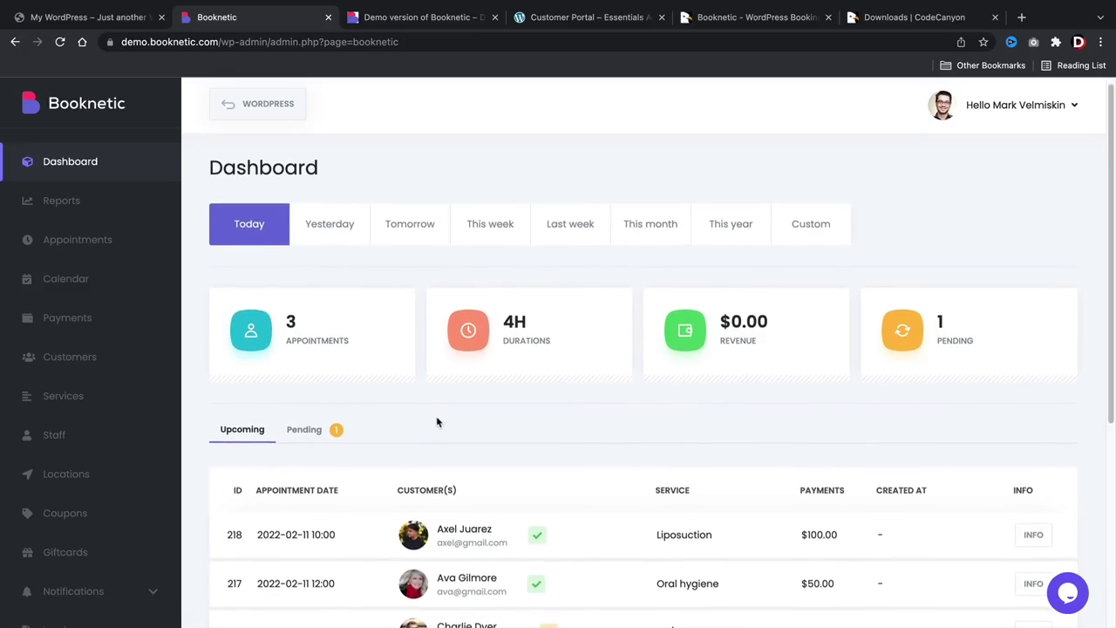
Scroll through the dashboard, then look at the Staff and Locations lists.
{"action": "scroll", "coordinate": [437, 422], "scroll_direction": "down", "scroll_amount": 3}
{"action": "scroll", "coordinate": [437, 422], "scroll_direction": "down", "scroll_amount": 3}
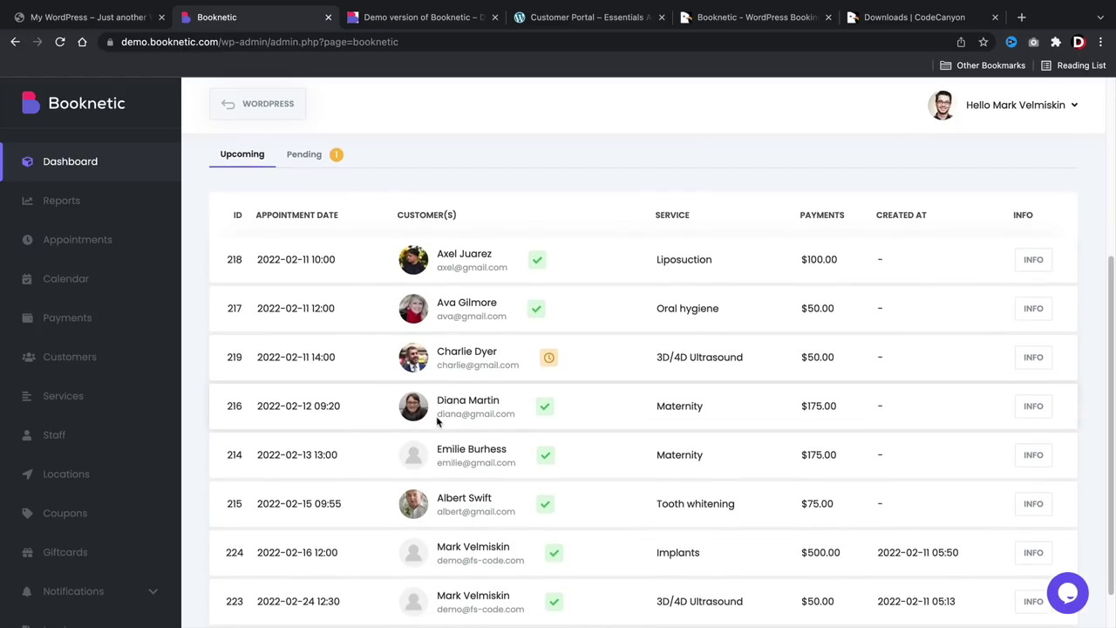
{"action": "scroll", "coordinate": [437, 422], "scroll_direction": "down", "scroll_amount": 1}
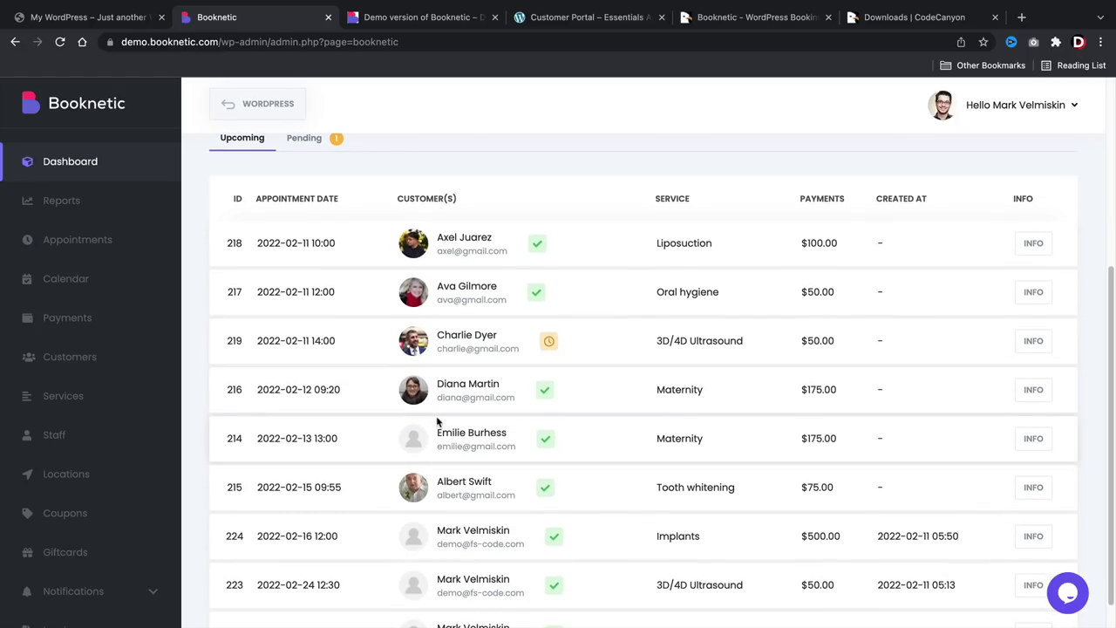
{"action": "scroll", "coordinate": [583, 340], "scroll_direction": "up", "scroll_amount": 5}
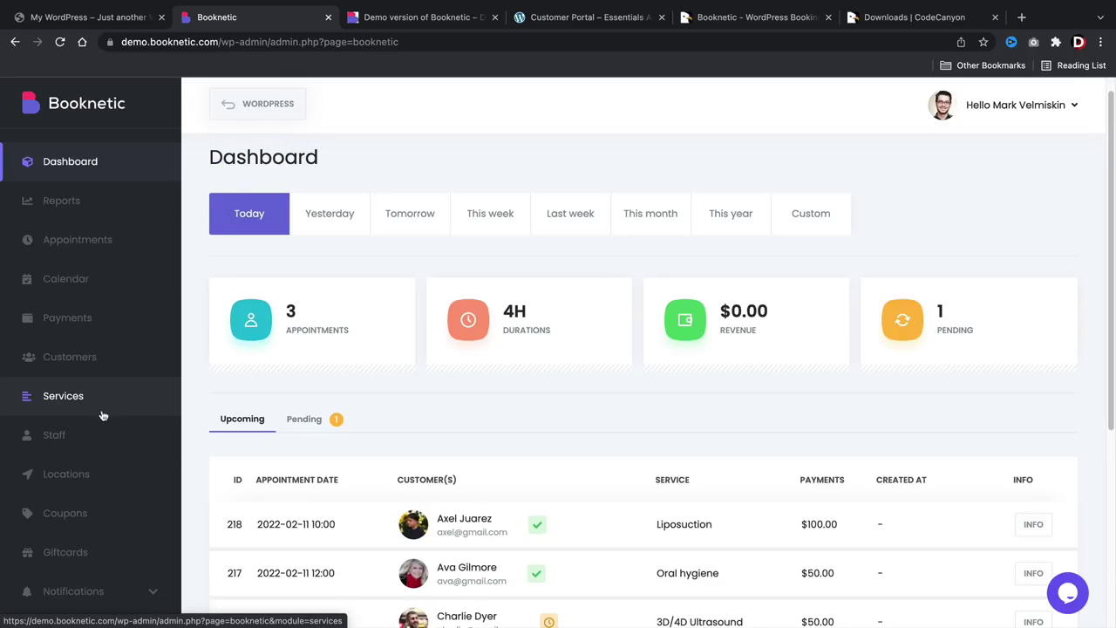
{"action": "left_click", "coordinate": [103, 436]}
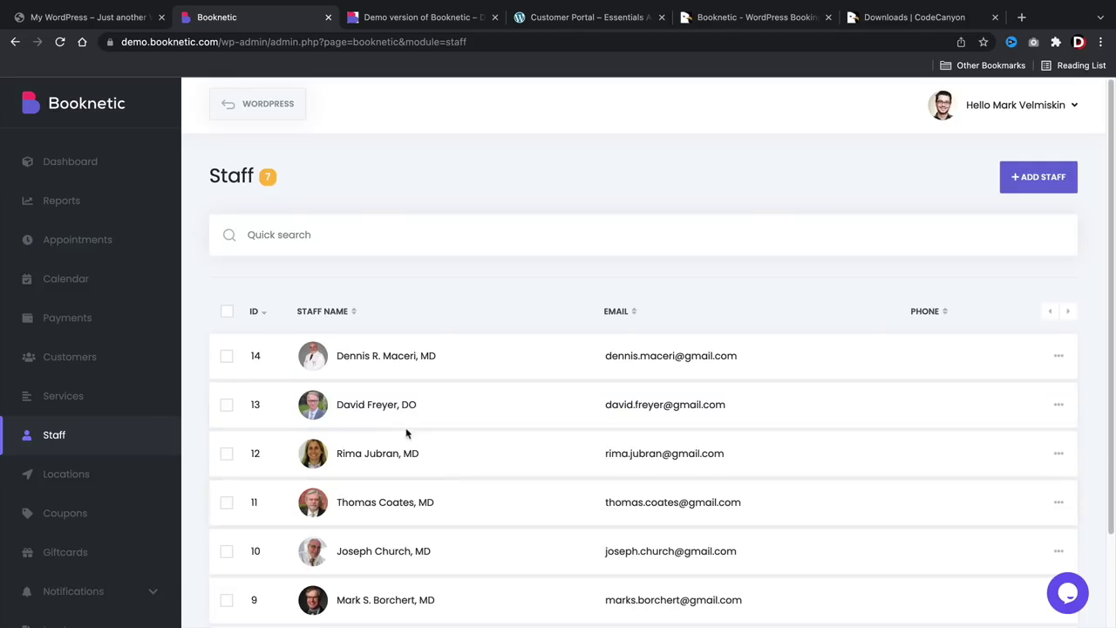
{"action": "left_click", "coordinate": [117, 476]}
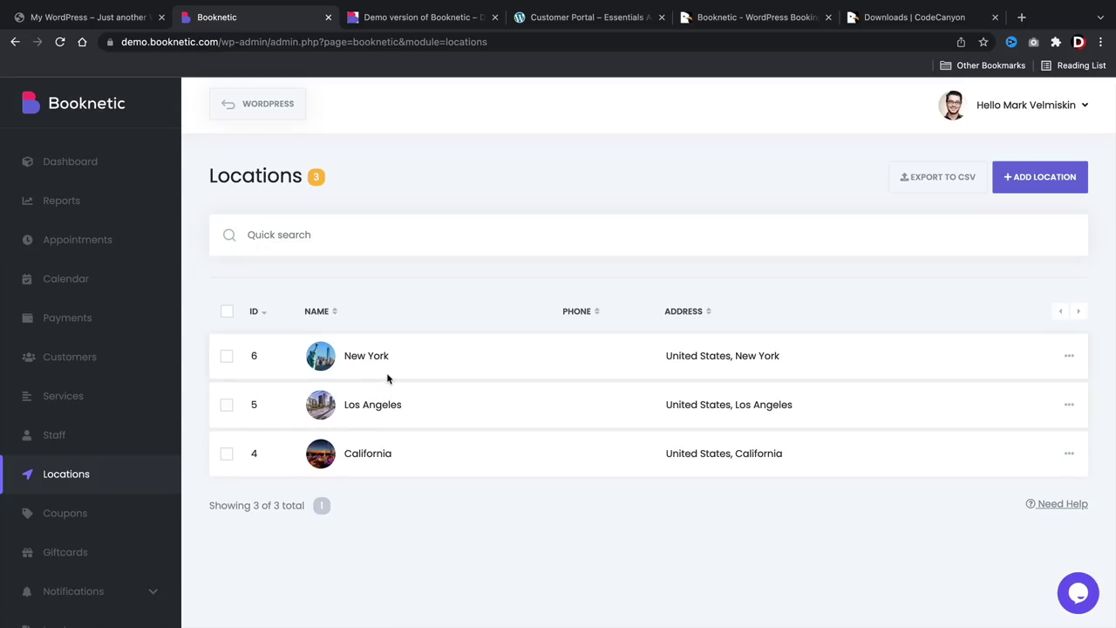
Show Services in List View, return to the graphic tree and pan it upward.
{"action": "left_click", "coordinate": [129, 395]}
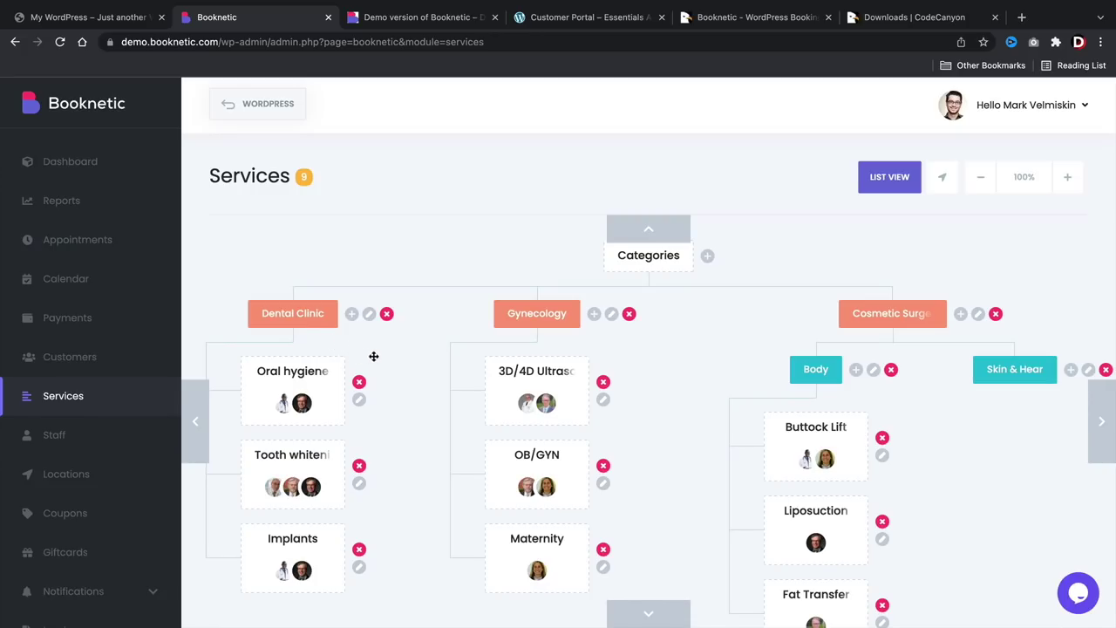
{"action": "left_click", "coordinate": [883, 177]}
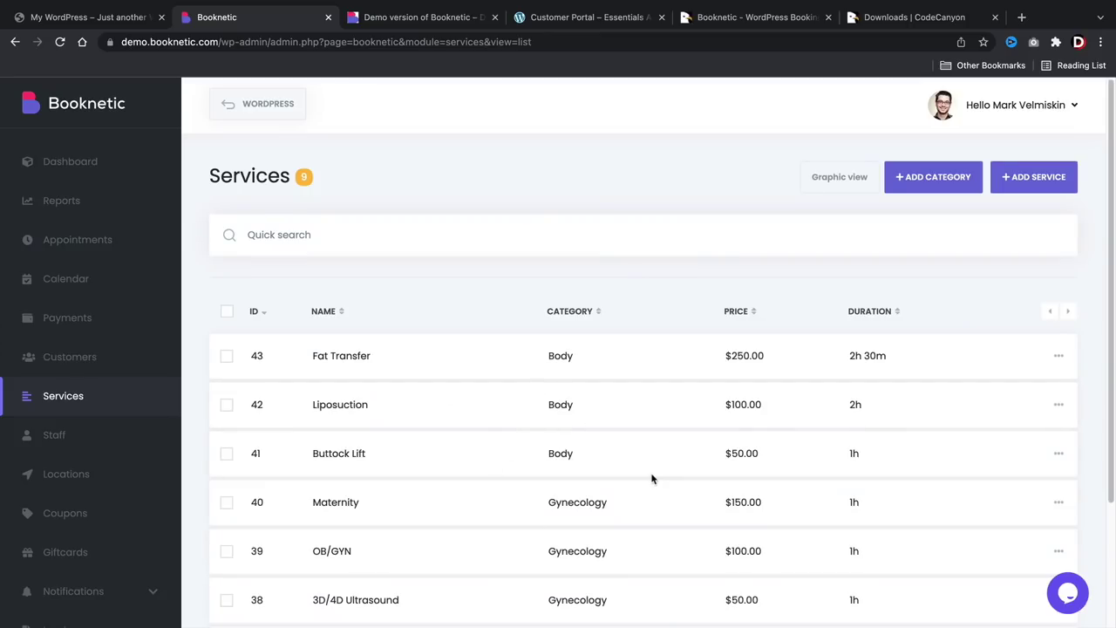
{"action": "left_click", "coordinate": [839, 177]}
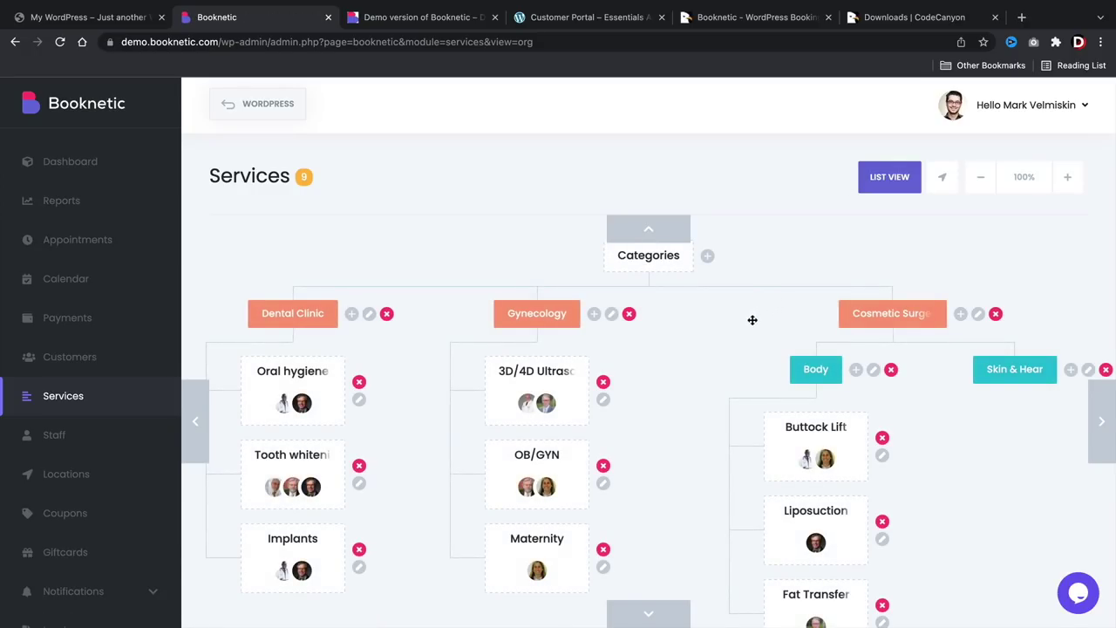
{"action": "left_click_drag", "start_coordinate": [753, 302], "coordinate": [704, 348]}
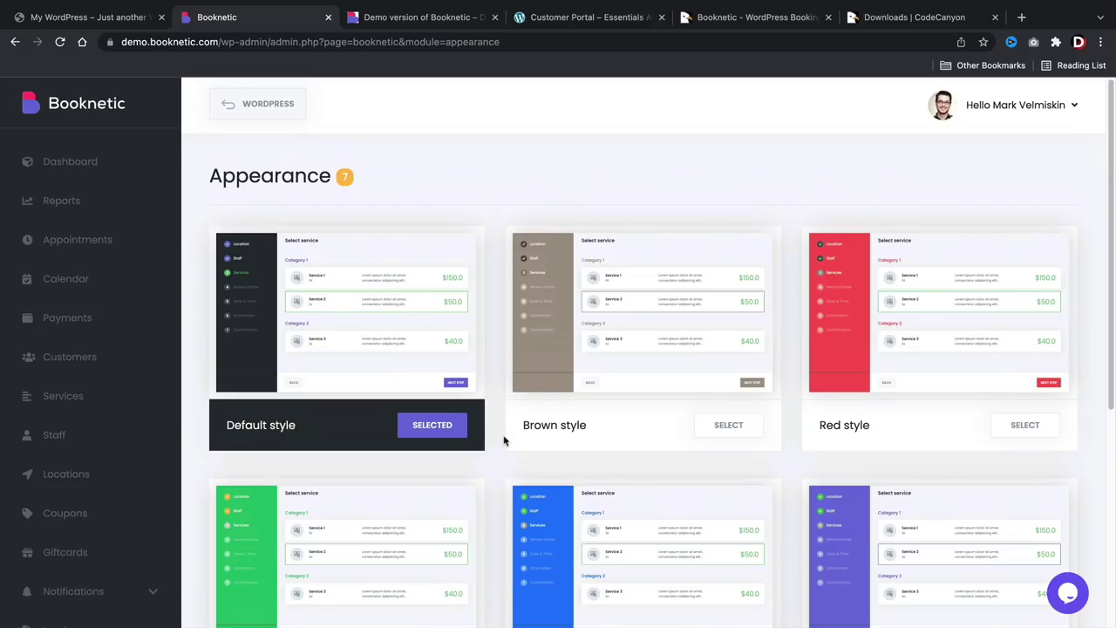
Create a new style below the Appearance styles list, then go to the Customer Portal.
{"action": "scroll", "coordinate": [549, 495], "scroll_direction": "down", "scroll_amount": 2}
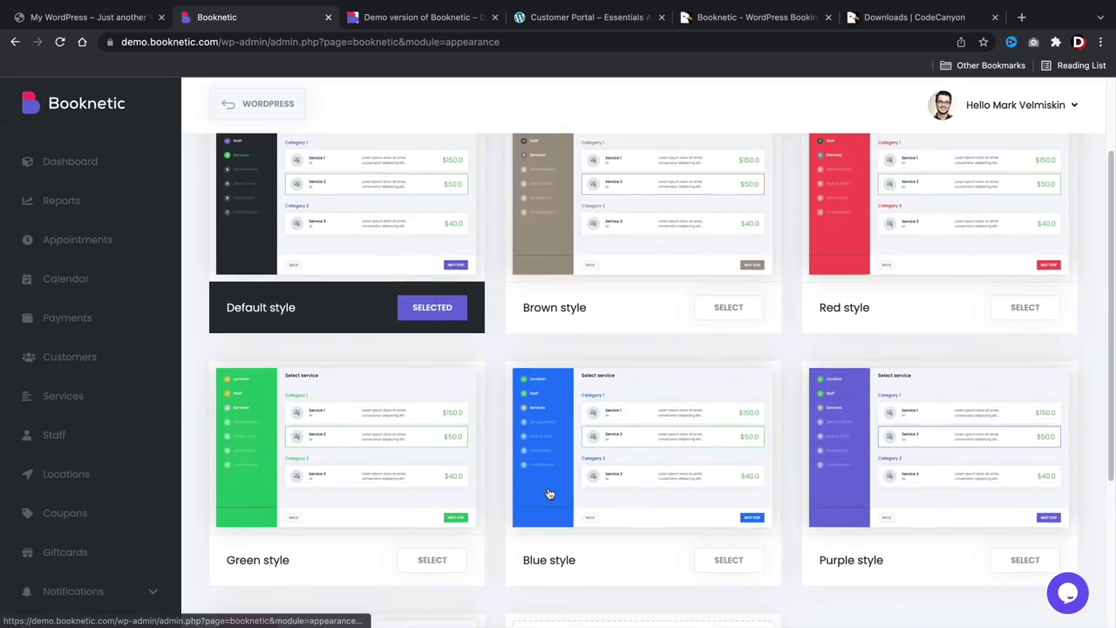
{"action": "scroll", "coordinate": [549, 494], "scroll_direction": "down", "scroll_amount": 4}
{"action": "left_click", "coordinate": [646, 485]}
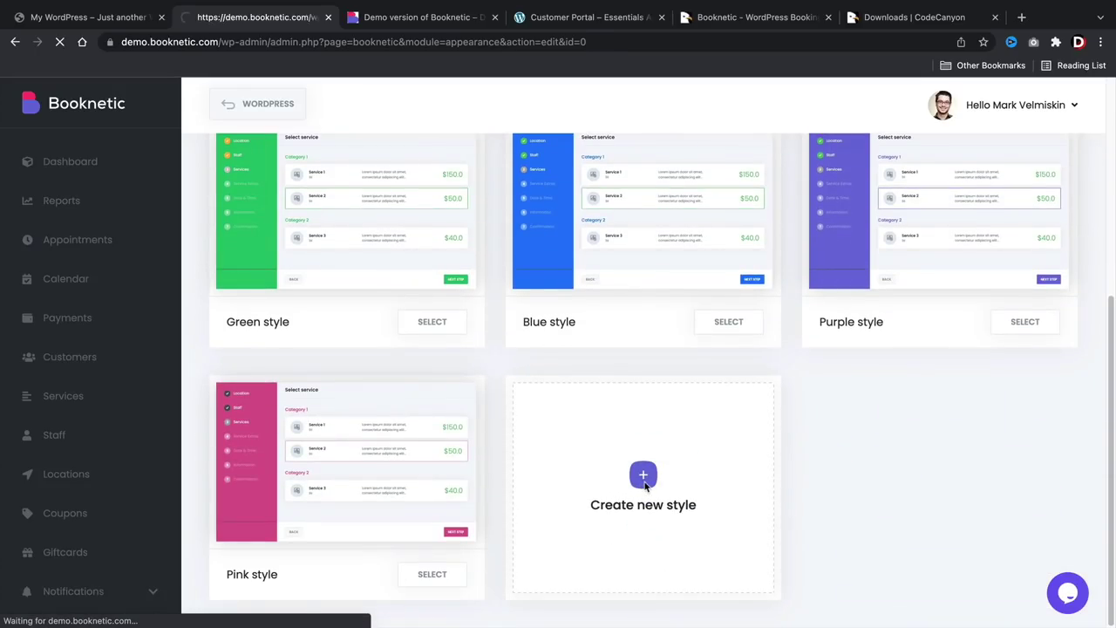
{"action": "scroll", "coordinate": [535, 500], "scroll_direction": "down", "scroll_amount": 2}
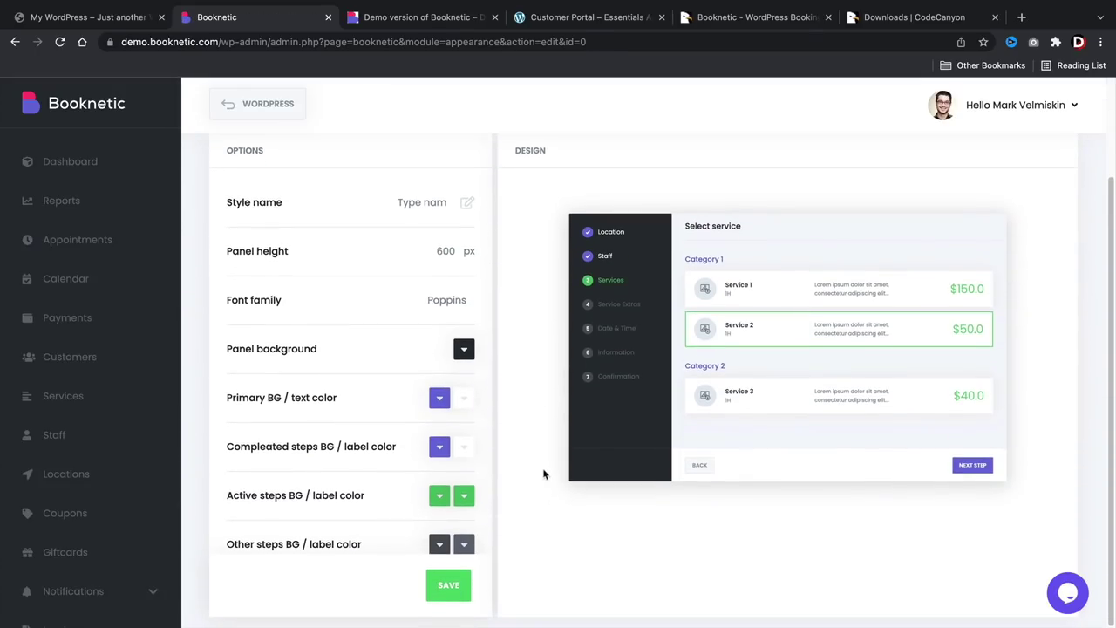
{"action": "key", "text": "super+4"}
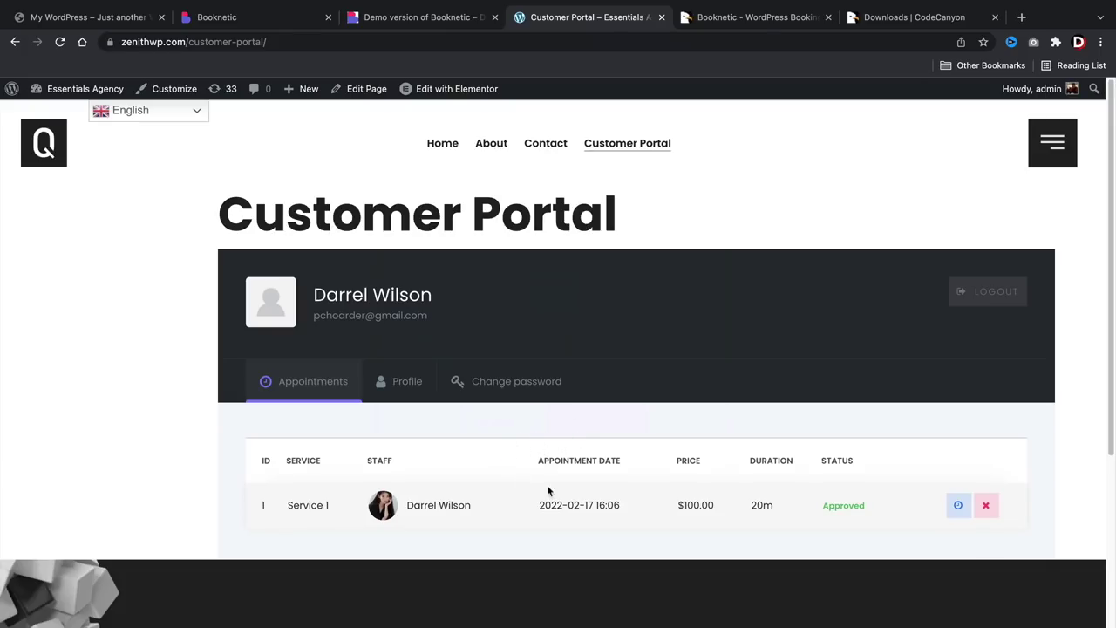
Open rescheduling for the portal's Service 1 appointment, then return to the demo booking page.
{"action": "scroll", "coordinate": [547, 484], "scroll_direction": "down", "scroll_amount": 2}
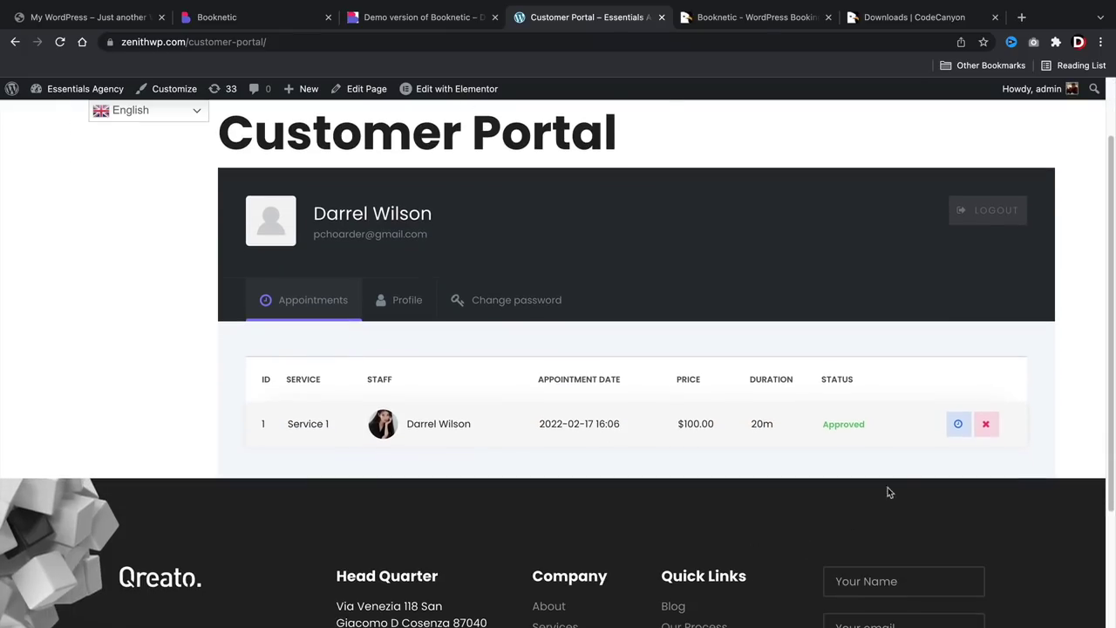
{"action": "left_click", "coordinate": [957, 424]}
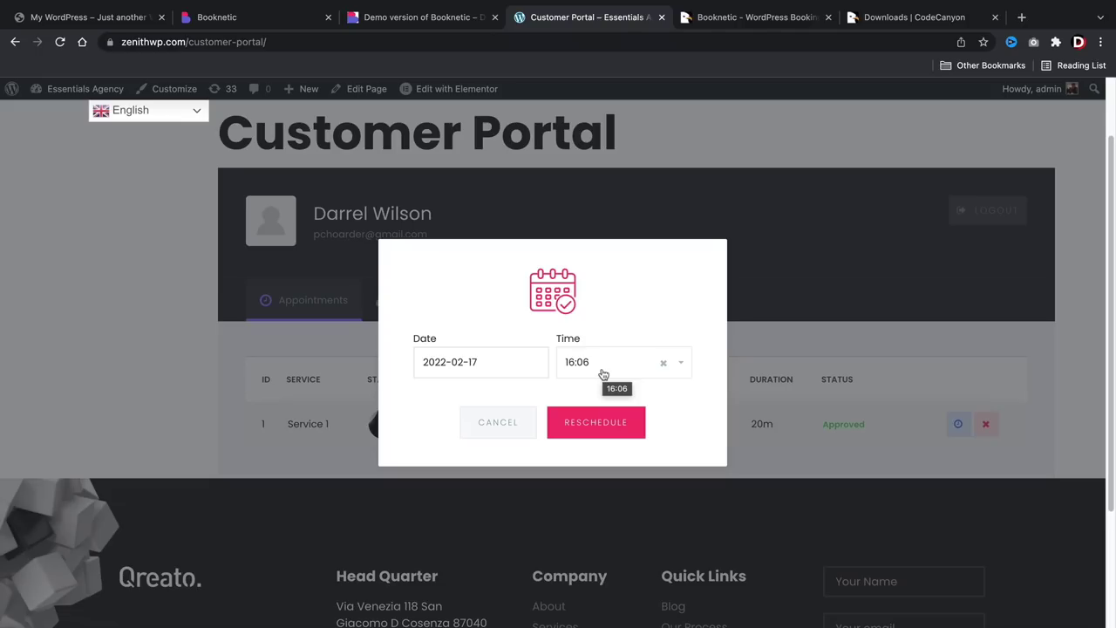
{"action": "key", "text": "ctrl+shift+Tab"}
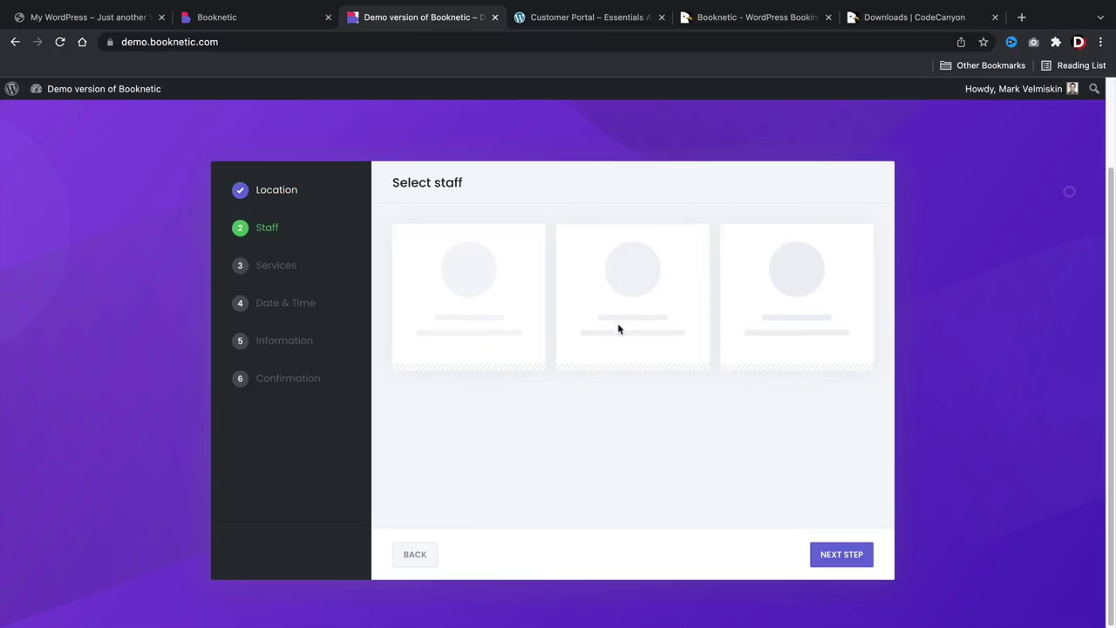
Book a staff member for Tooth whitening on February 11, 14:30–15:30, and confirm it.
{"action": "left_click", "coordinate": [603, 331]}
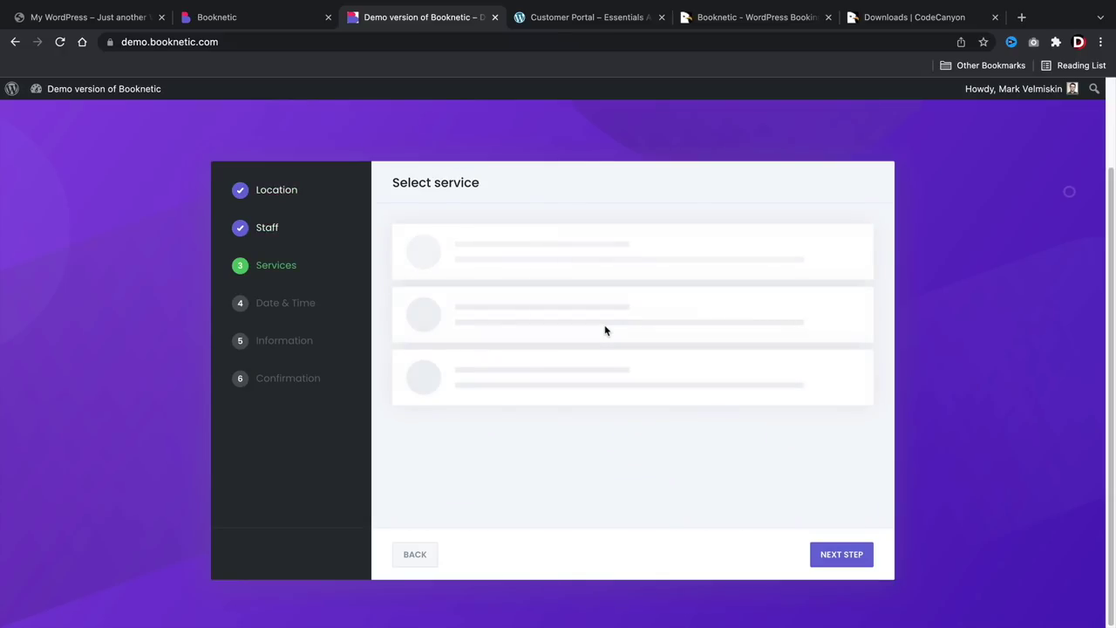
{"action": "left_click", "coordinate": [603, 340]}
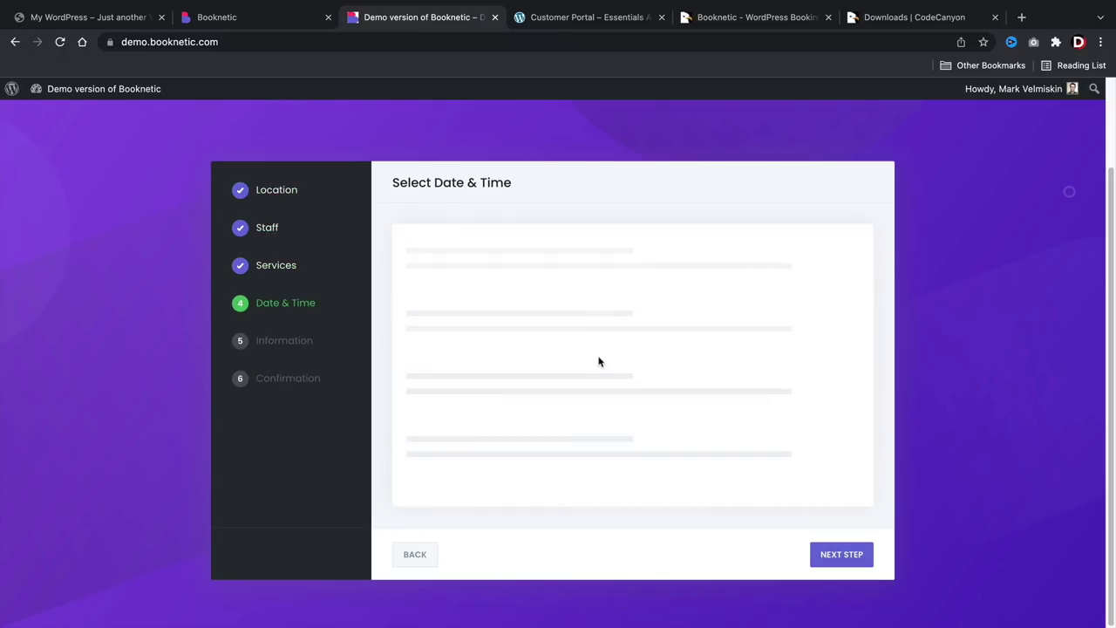
{"action": "left_click", "coordinate": [600, 352]}
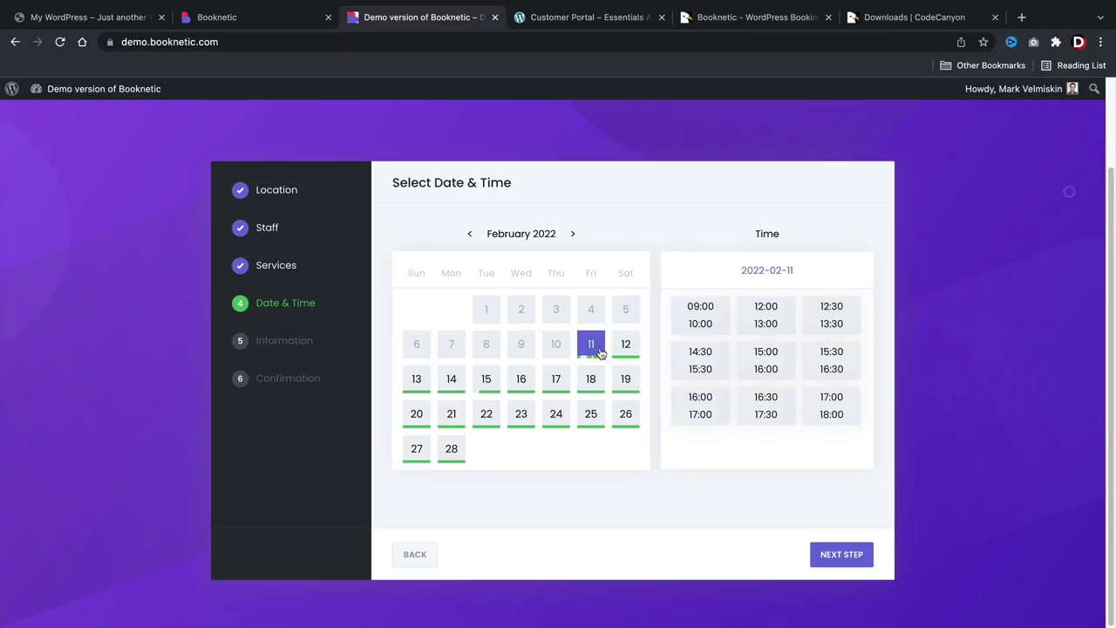
{"action": "left_click", "coordinate": [682, 361]}
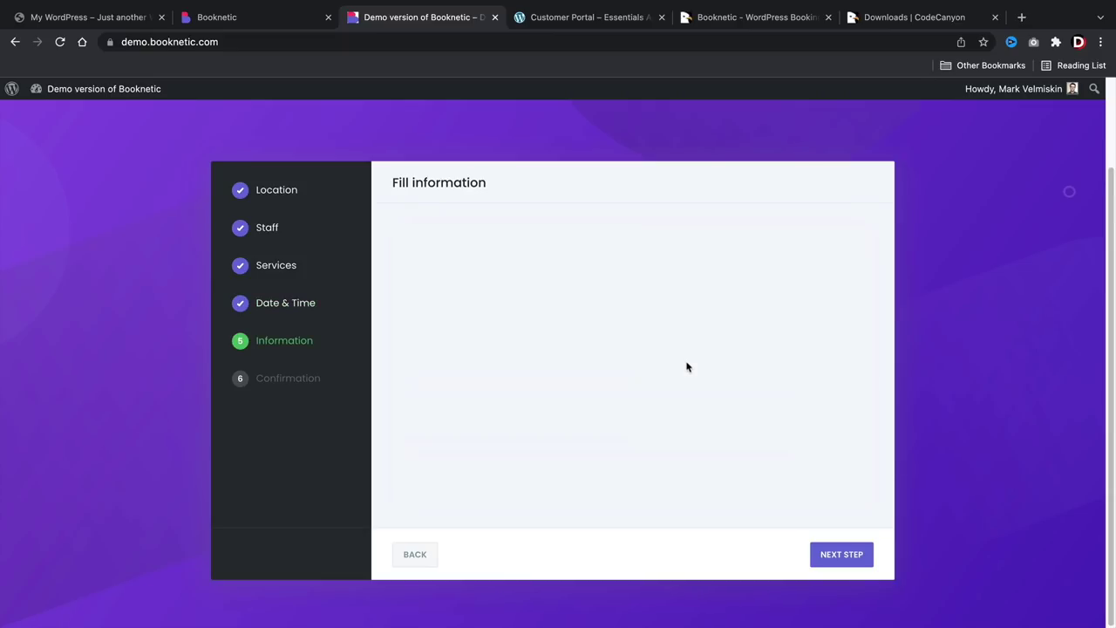
{"action": "left_click", "coordinate": [828, 554]}
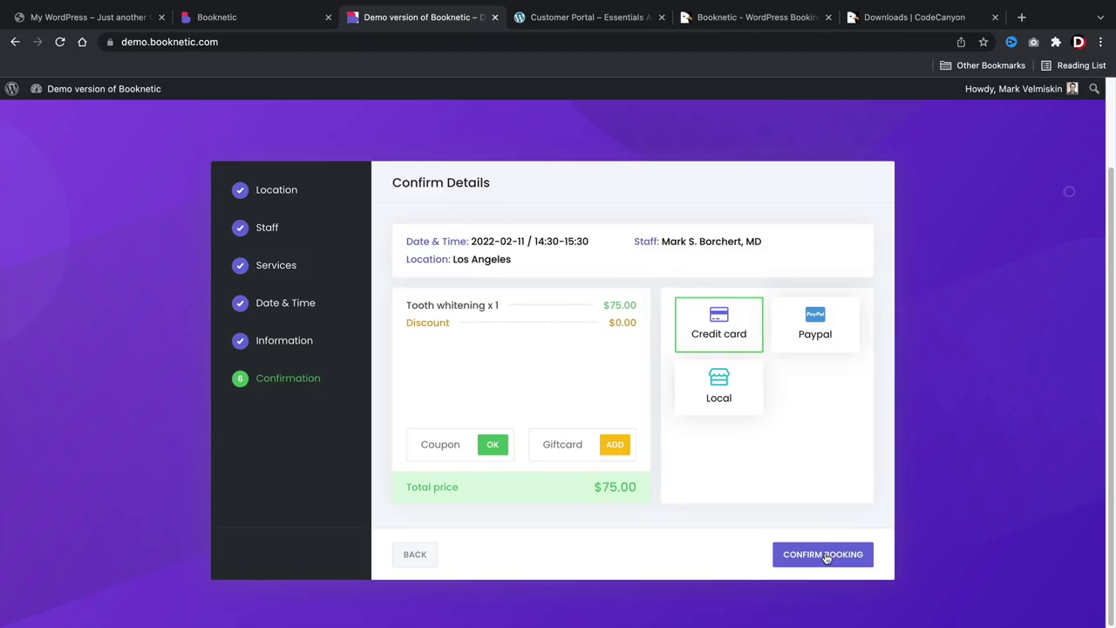
{"action": "left_click", "coordinate": [823, 555]}
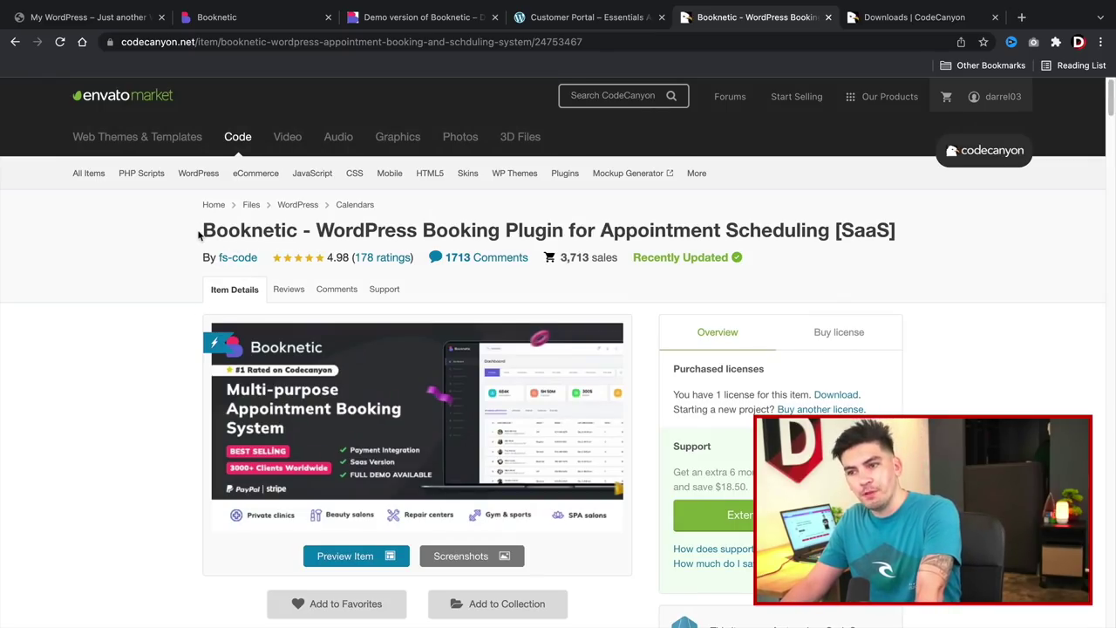
Highlight the Booknetic title, review the Buy license prices, then go to Downloads.
{"action": "left_click_drag", "start_coordinate": [202, 232], "coordinate": [298, 232]}
{"action": "left_click", "coordinate": [302, 232]}
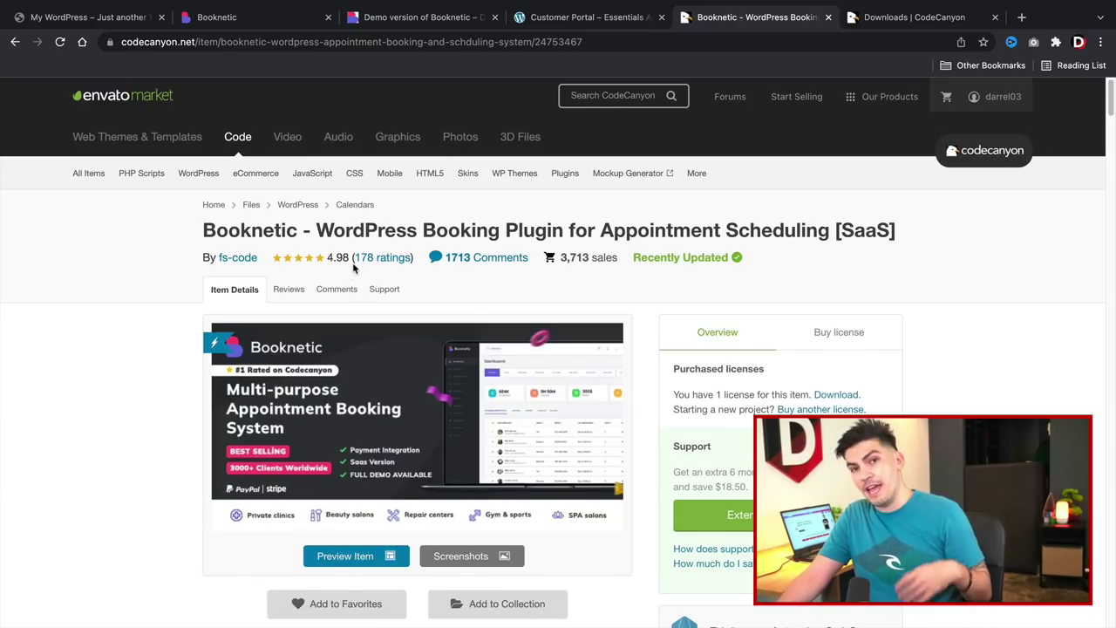
{"action": "left_click", "coordinate": [829, 339]}
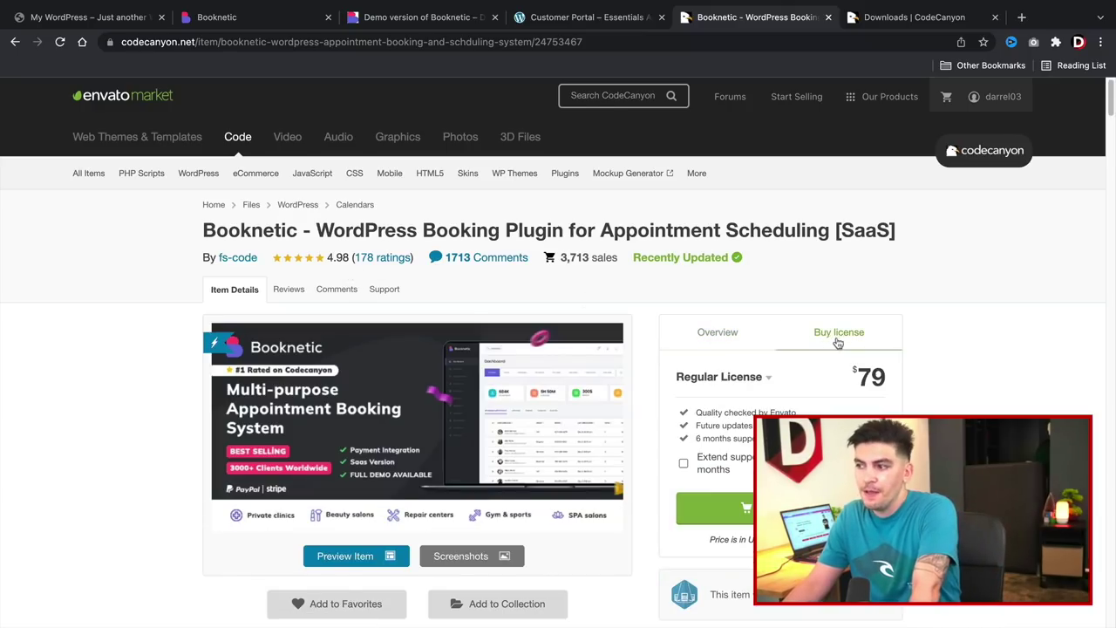
{"action": "scroll", "coordinate": [856, 341], "scroll_direction": "down", "scroll_amount": 2}
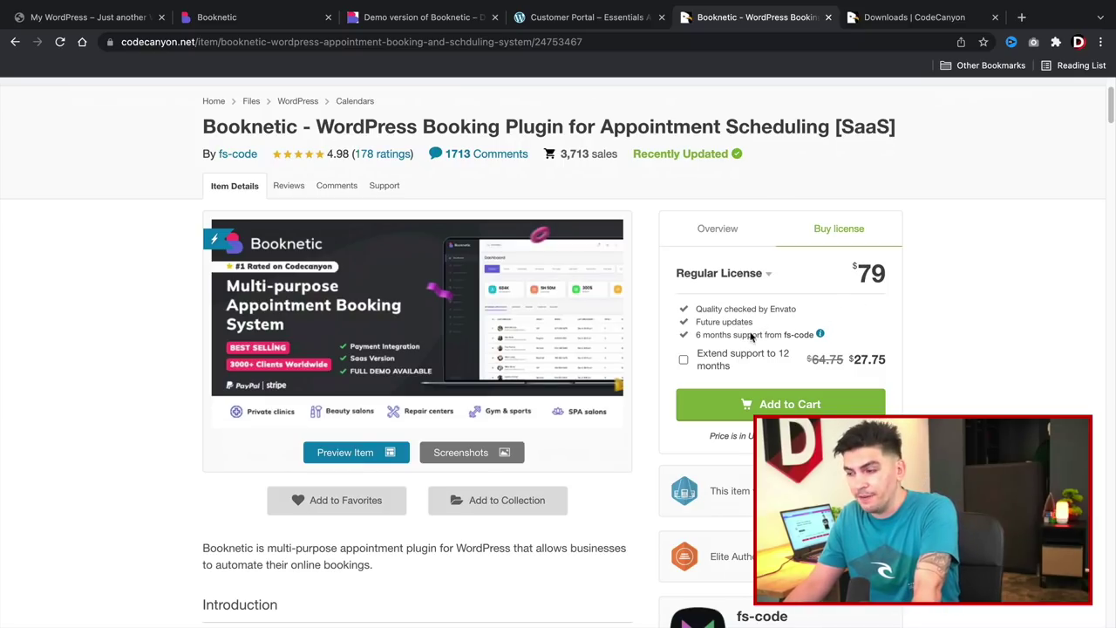
{"action": "scroll", "coordinate": [796, 399], "scroll_direction": "up", "scroll_amount": 1}
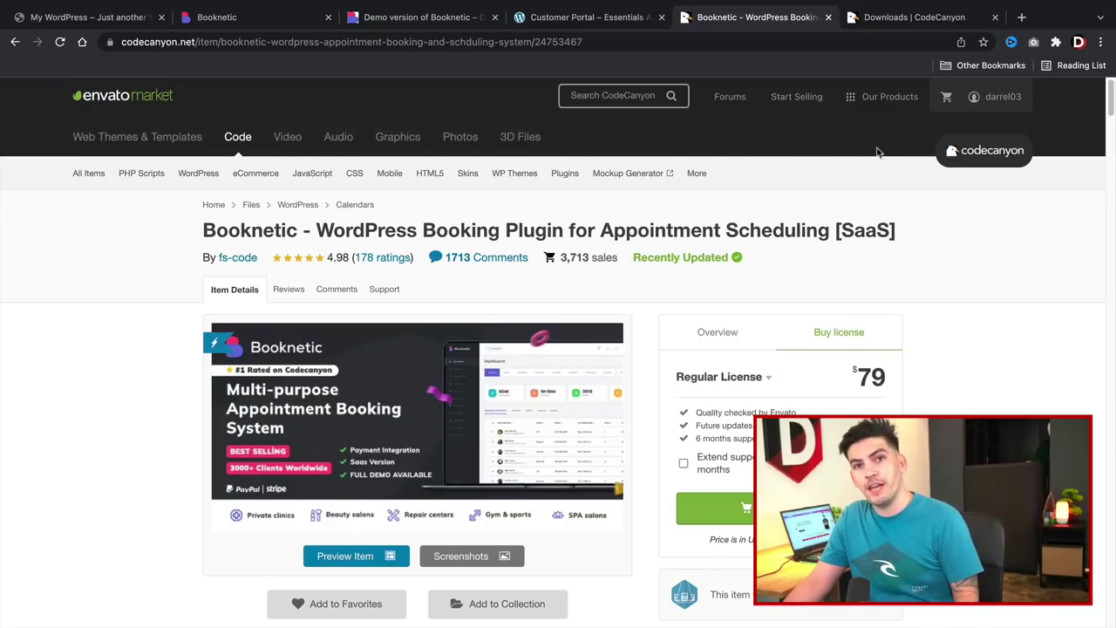
{"action": "left_click", "coordinate": [903, 28]}
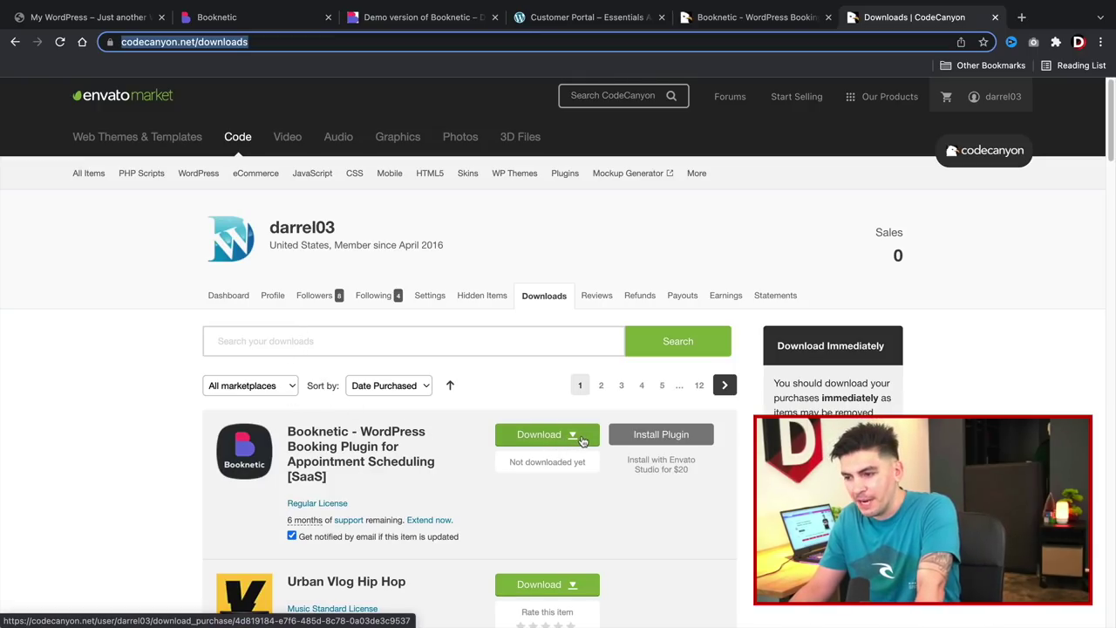
Download Booknetic as 'Installable WordPress file only' and return to the My WordPress site.
{"action": "left_click", "coordinate": [583, 441]}
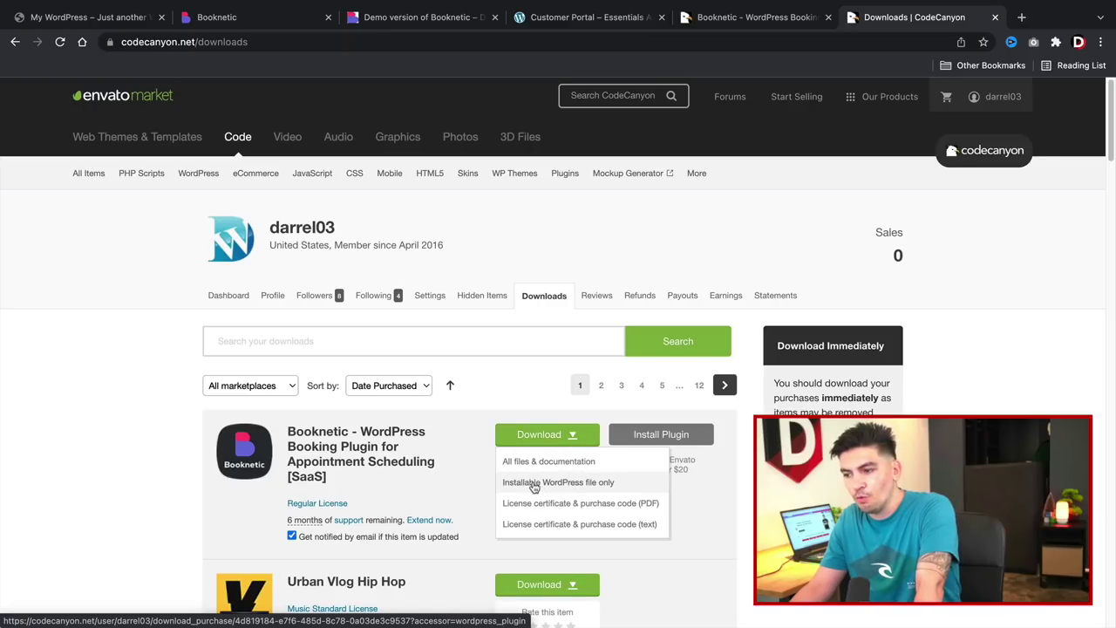
{"action": "left_click", "coordinate": [535, 486]}
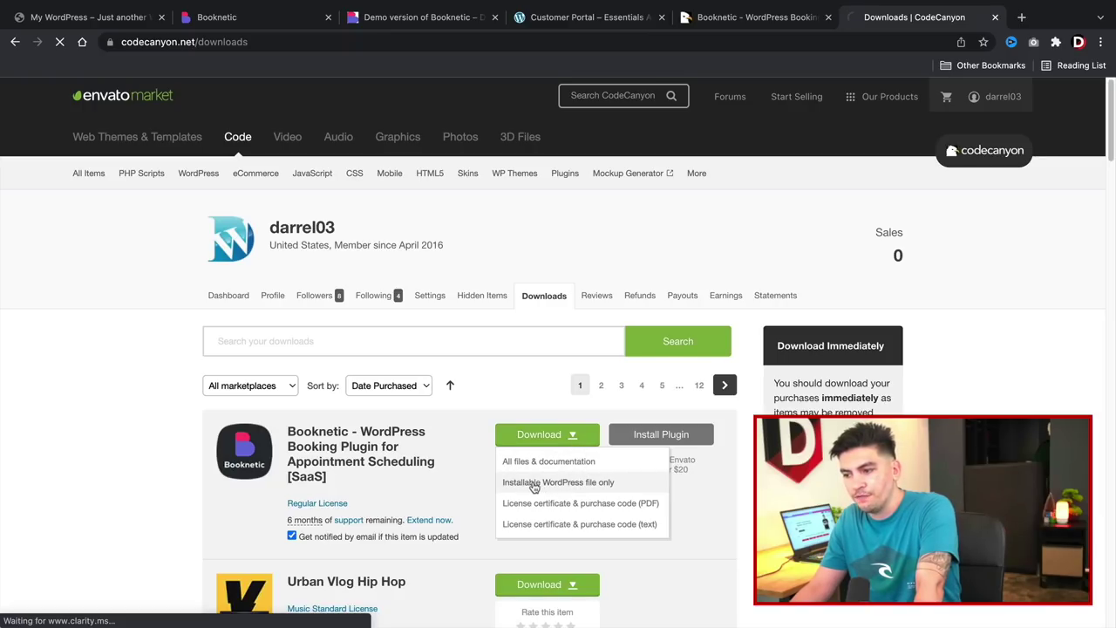
{"action": "left_click", "coordinate": [114, 18]}
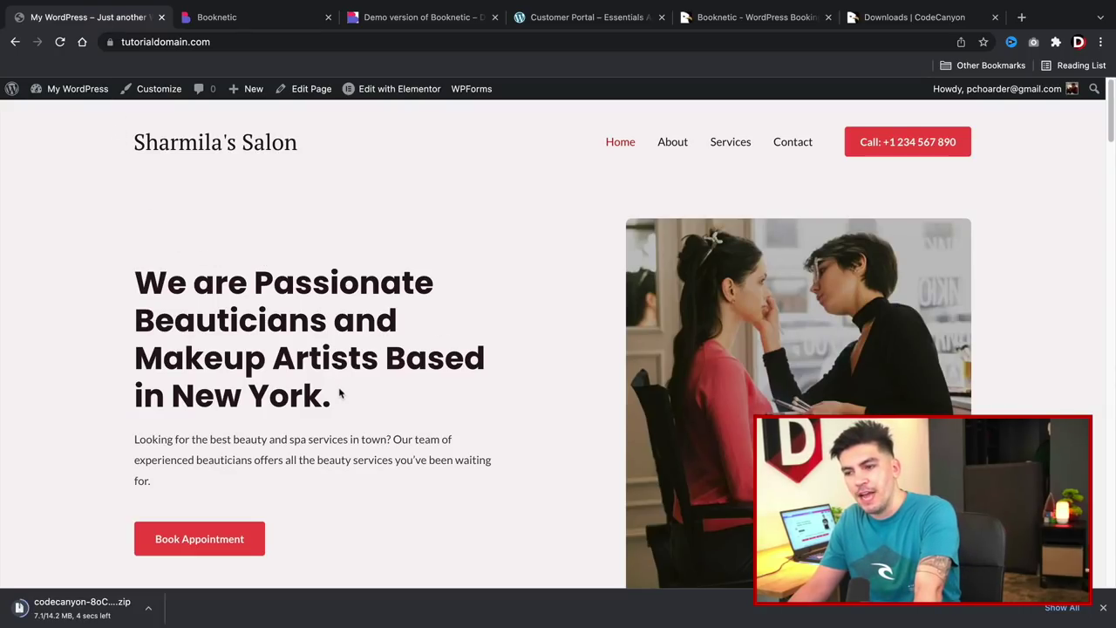
Go from the salon homepage to the WordPress dashboard and open Plugins > Add New.
{"action": "left_click_drag", "start_coordinate": [339, 395], "coordinate": [153, 288]}
{"action": "left_click", "coordinate": [149, 288]}
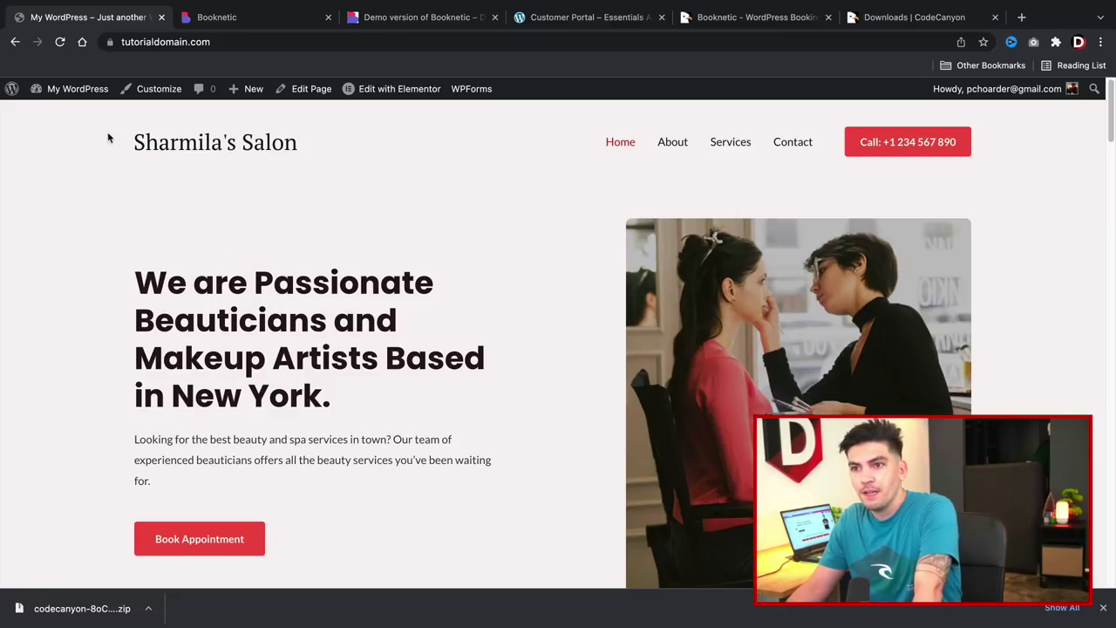
{"action": "left_click", "coordinate": [75, 116]}
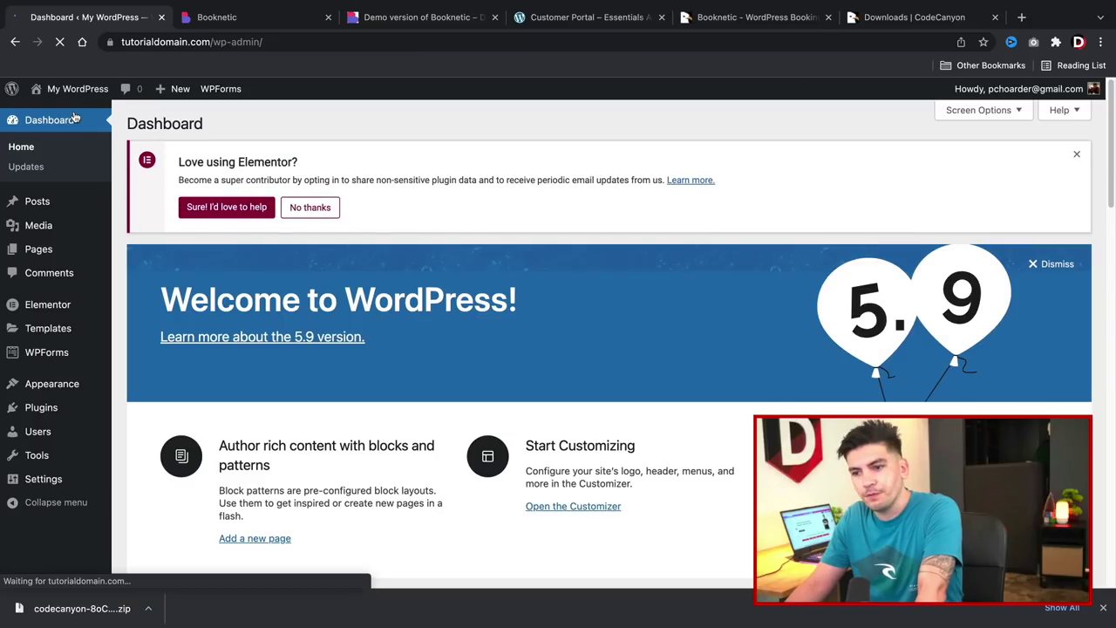
{"action": "mouse_move", "coordinate": [47, 412]}
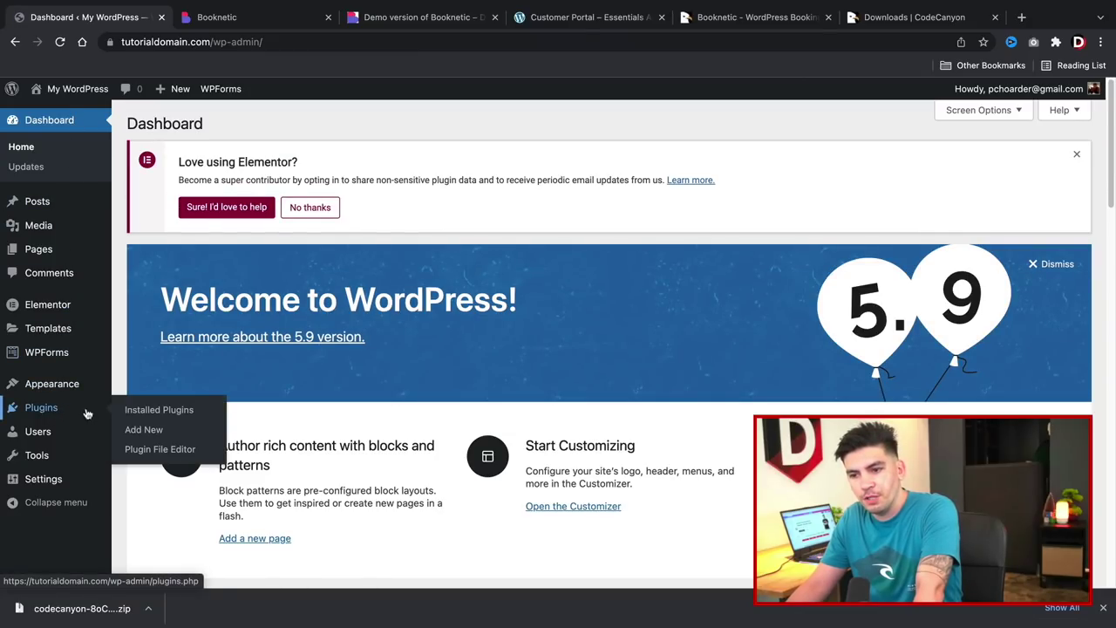
{"action": "left_click", "coordinate": [161, 437]}
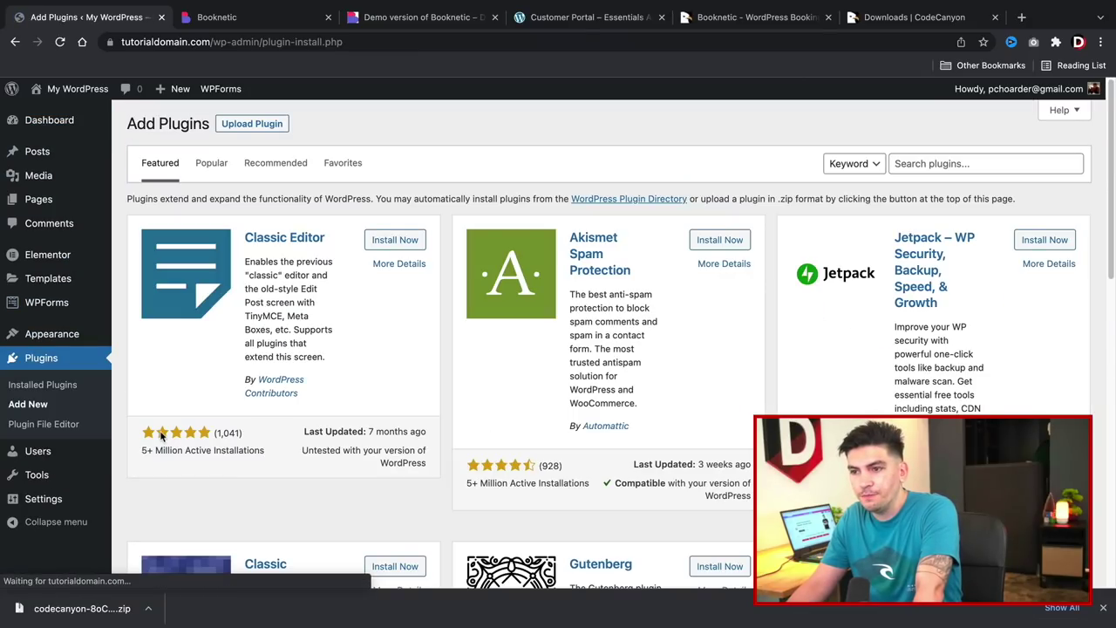
Upload booknetic(1).zip through Upload Plugin, install it and activate Booknetic.
{"action": "left_click", "coordinate": [270, 128]}
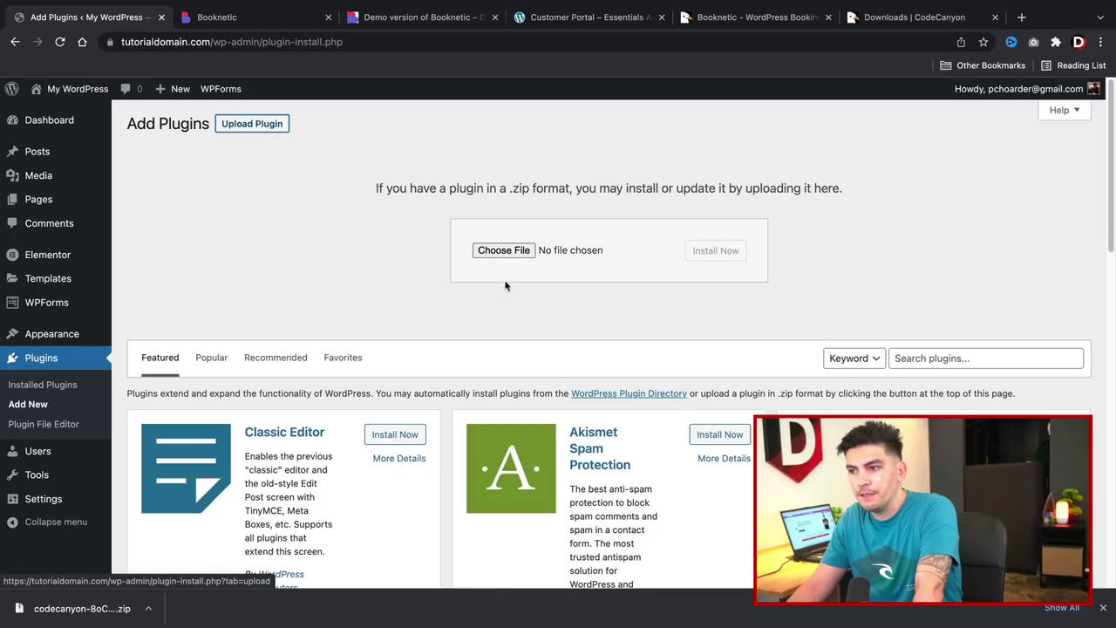
{"action": "left_click", "coordinate": [504, 250]}
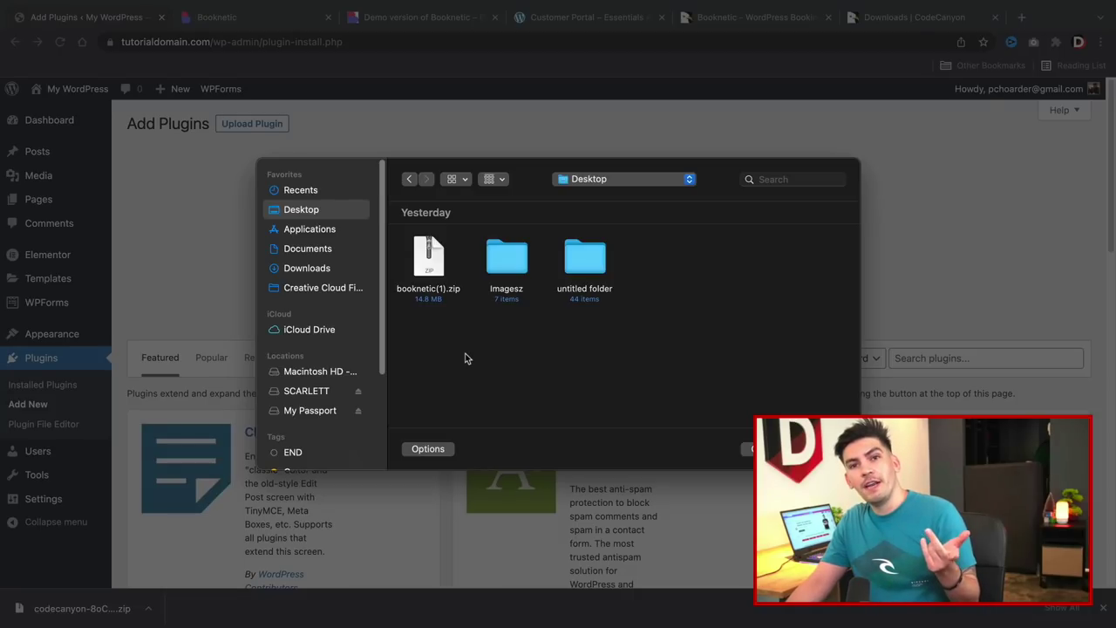
{"action": "double_click", "coordinate": [430, 266]}
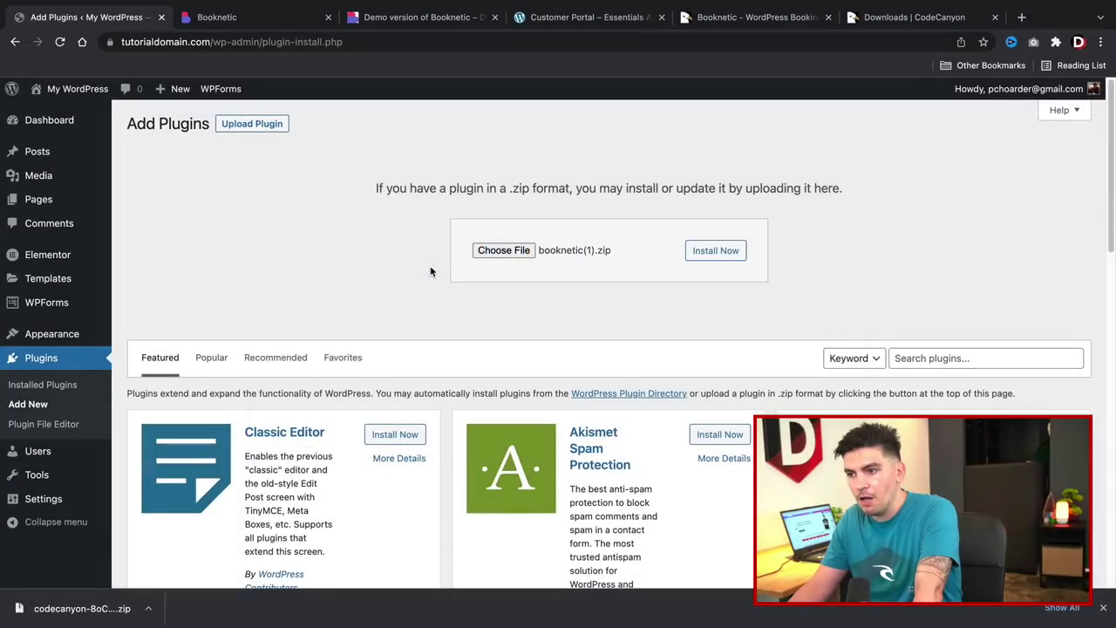
{"action": "left_click", "coordinate": [713, 255]}
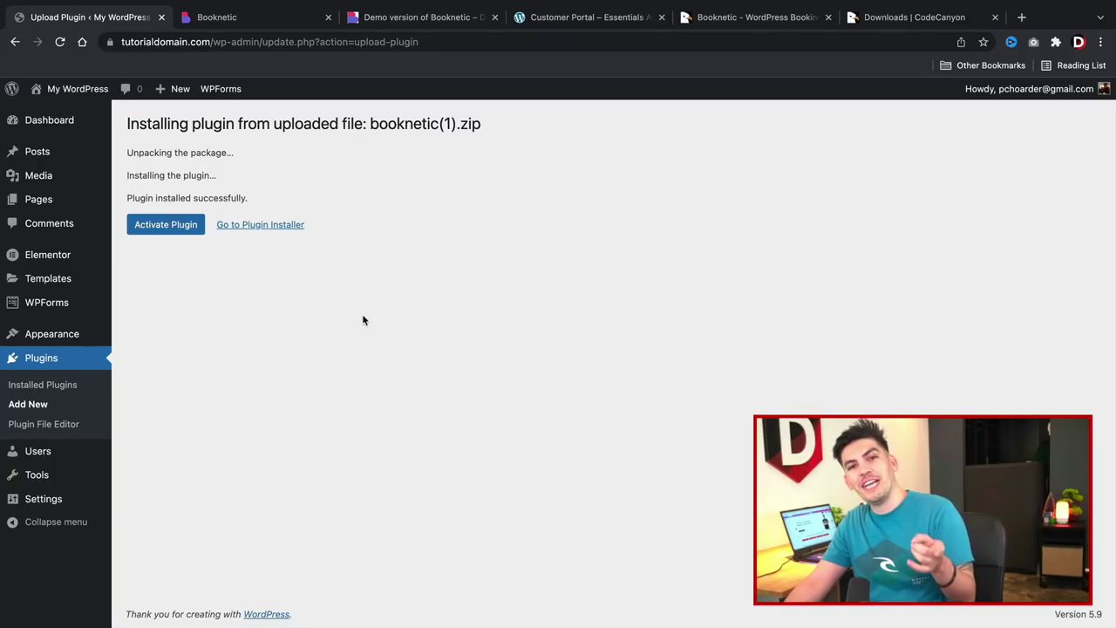
{"action": "left_click", "coordinate": [161, 229]}
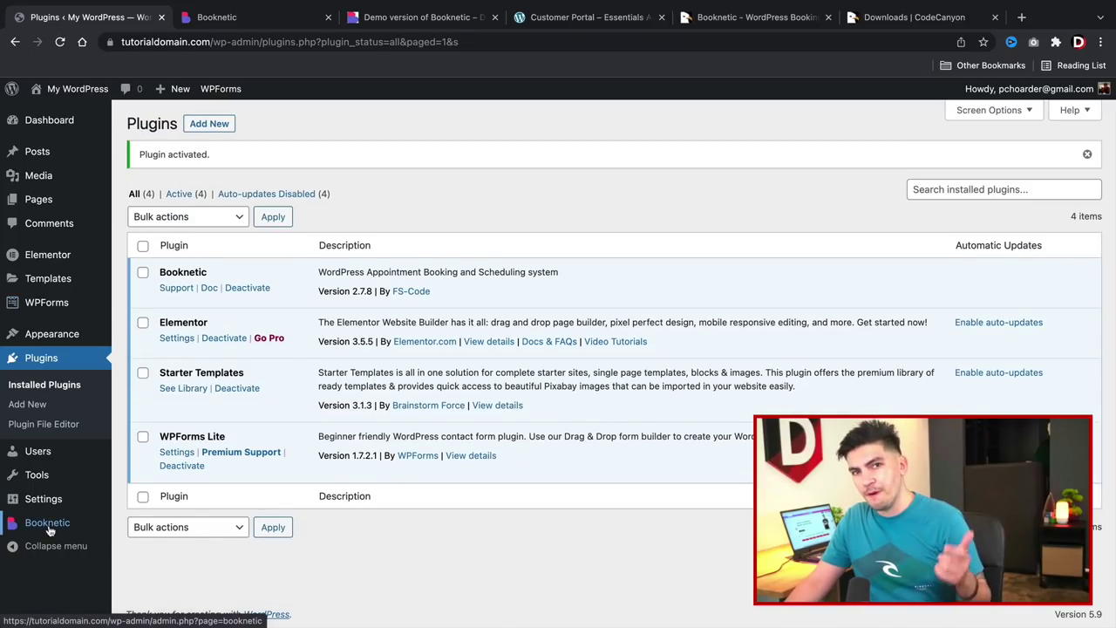
Open Booknetic's setup page and look up the purchase code on CodeCanyon Downloads.
{"action": "left_click", "coordinate": [47, 524]}
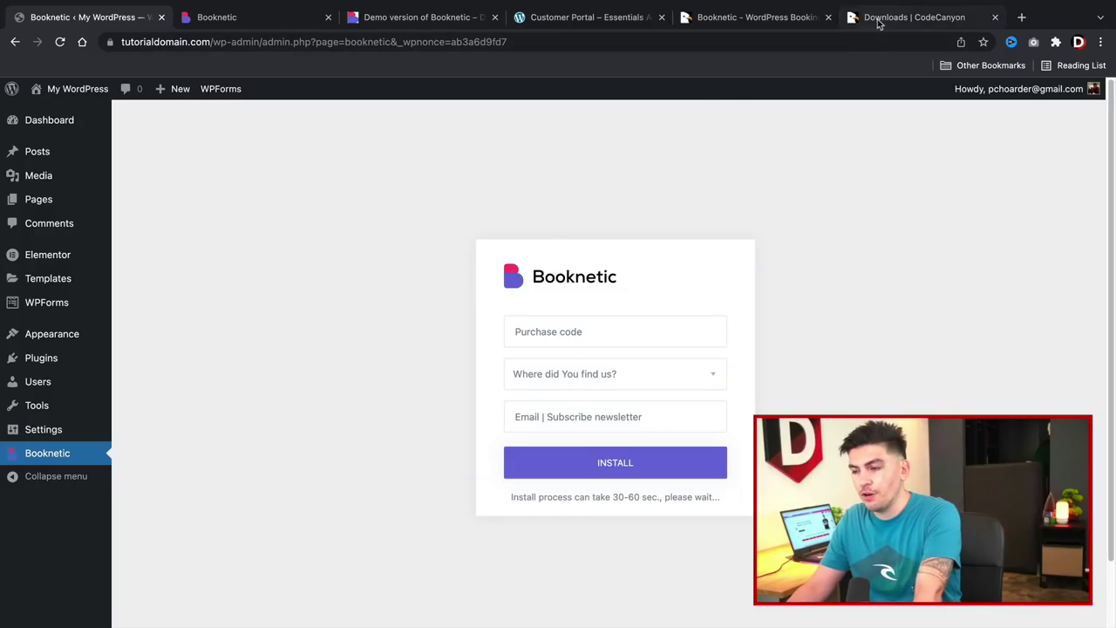
{"action": "left_click", "coordinate": [907, 18]}
{"action": "scroll", "coordinate": [588, 366], "scroll_direction": "down", "scroll_amount": 2}
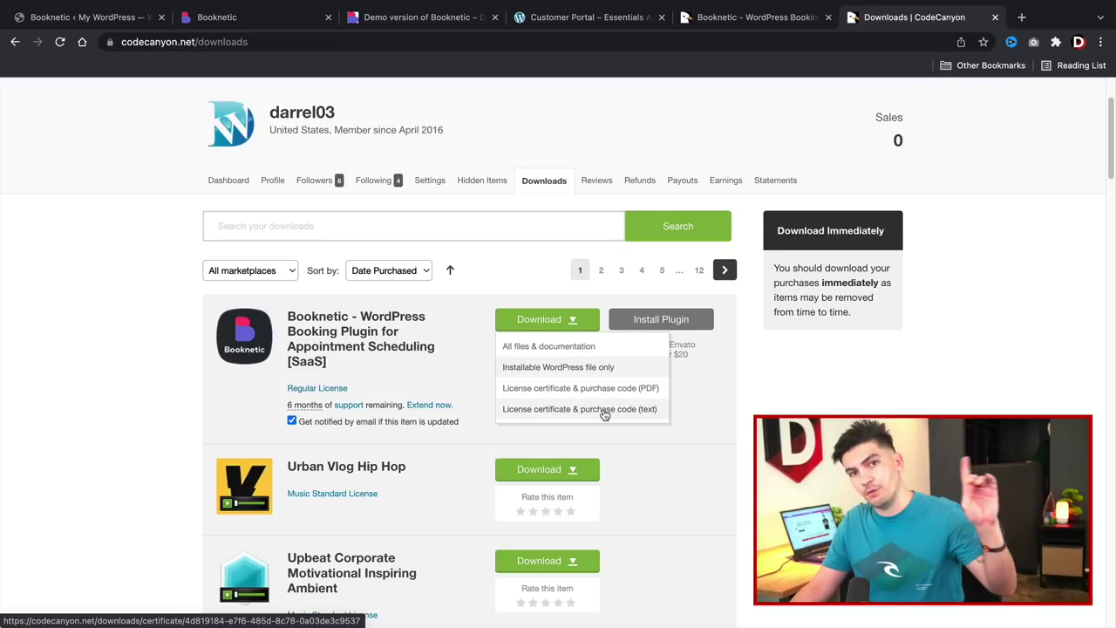
{"action": "left_click", "coordinate": [98, 20]}
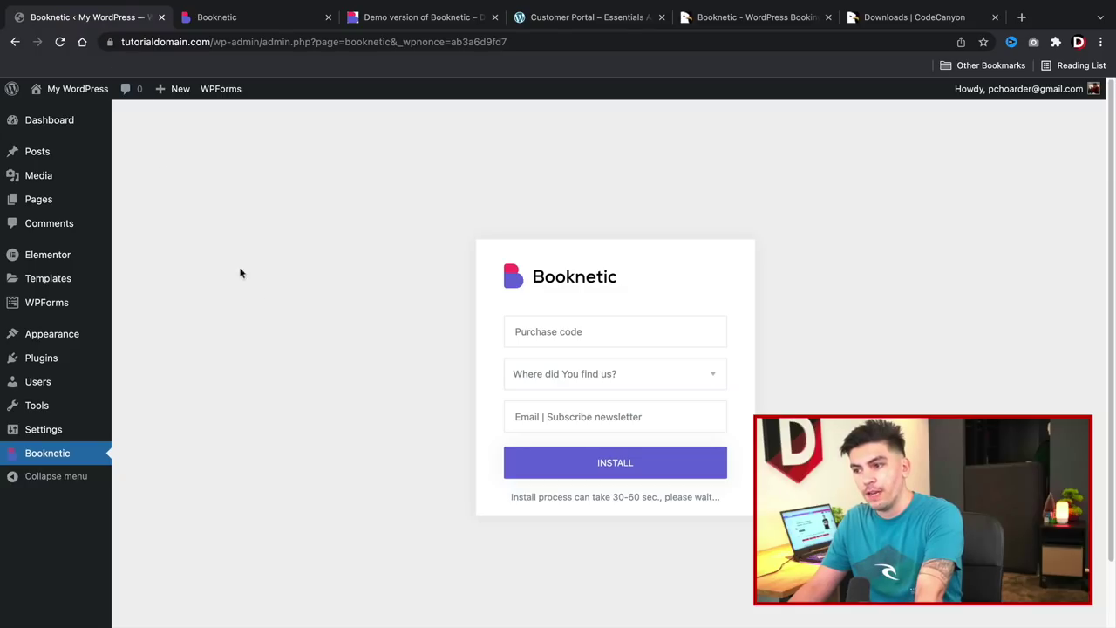
Enter the purchase code, choose referral source Other, fill the newsletter e-mail field, and install.
{"action": "left_click", "coordinate": [528, 339]}
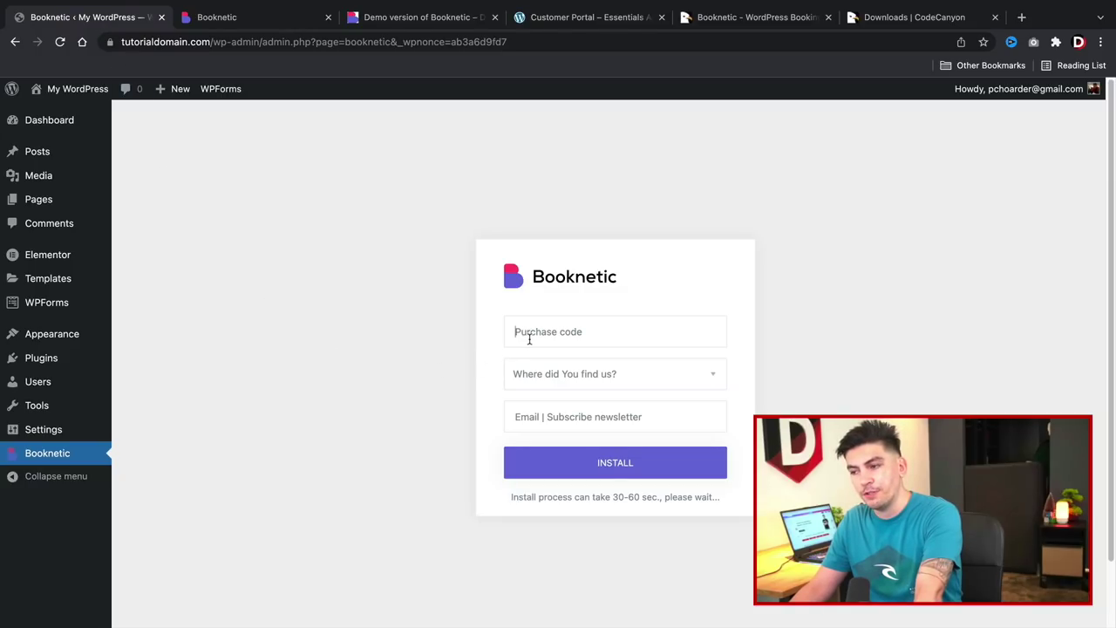
{"action": "left_click", "coordinate": [592, 377]}
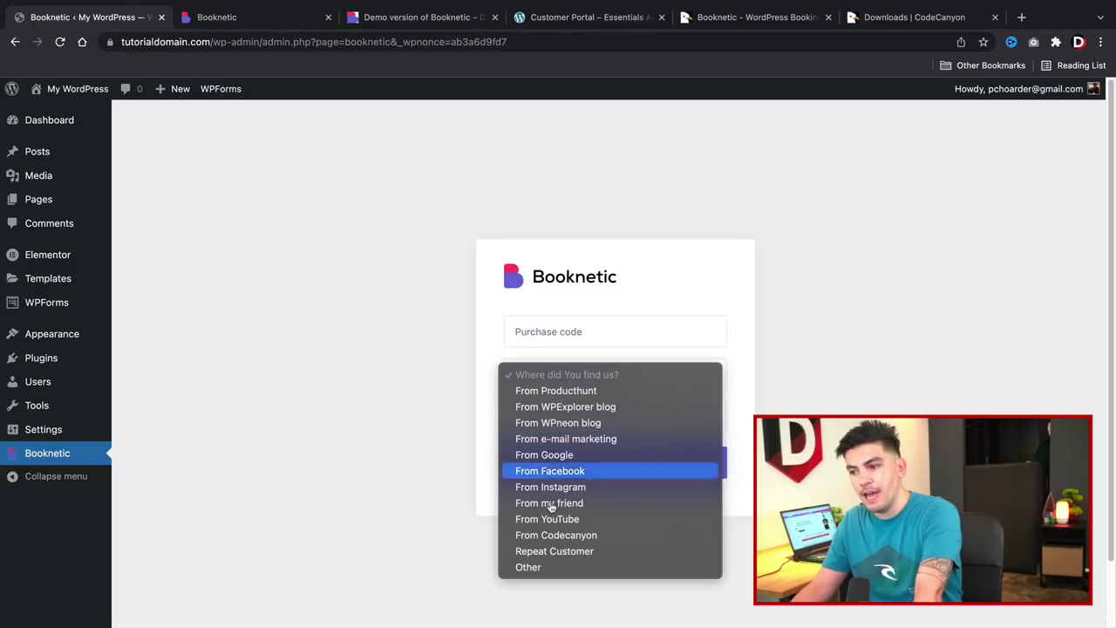
{"action": "left_click", "coordinate": [551, 568]}
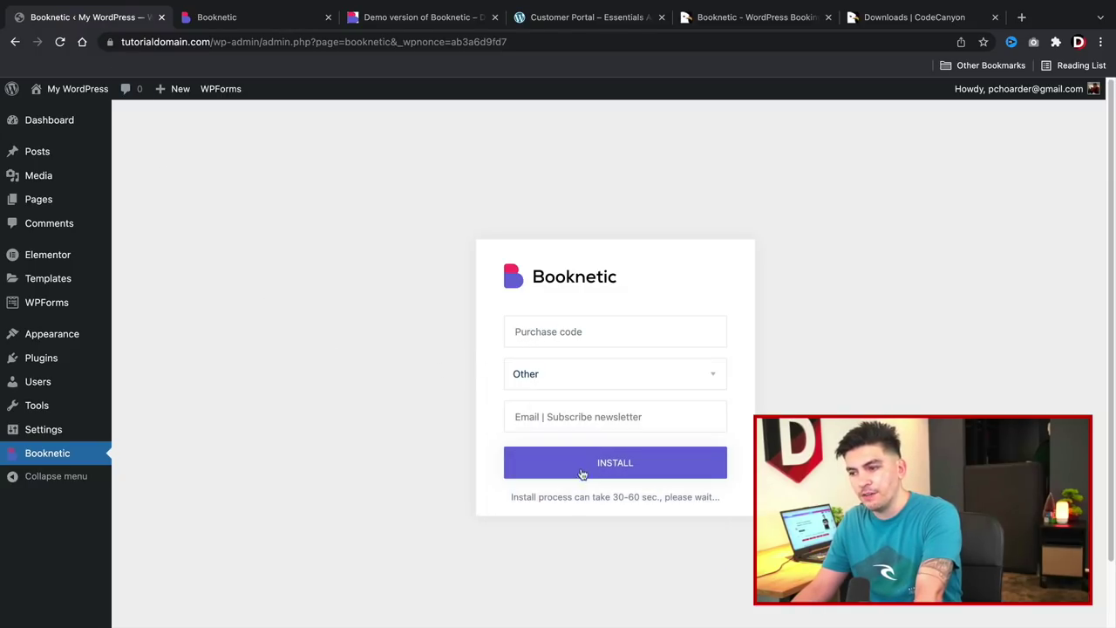
{"action": "left_click", "coordinate": [585, 415]}
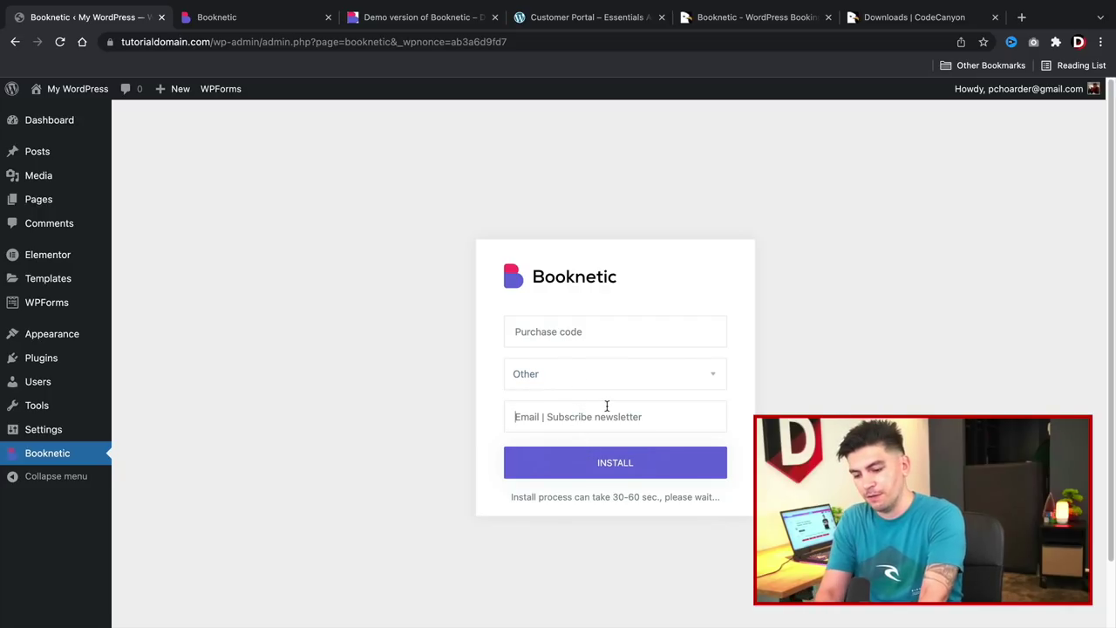
{"action": "type", "text": "darrel wilson"}
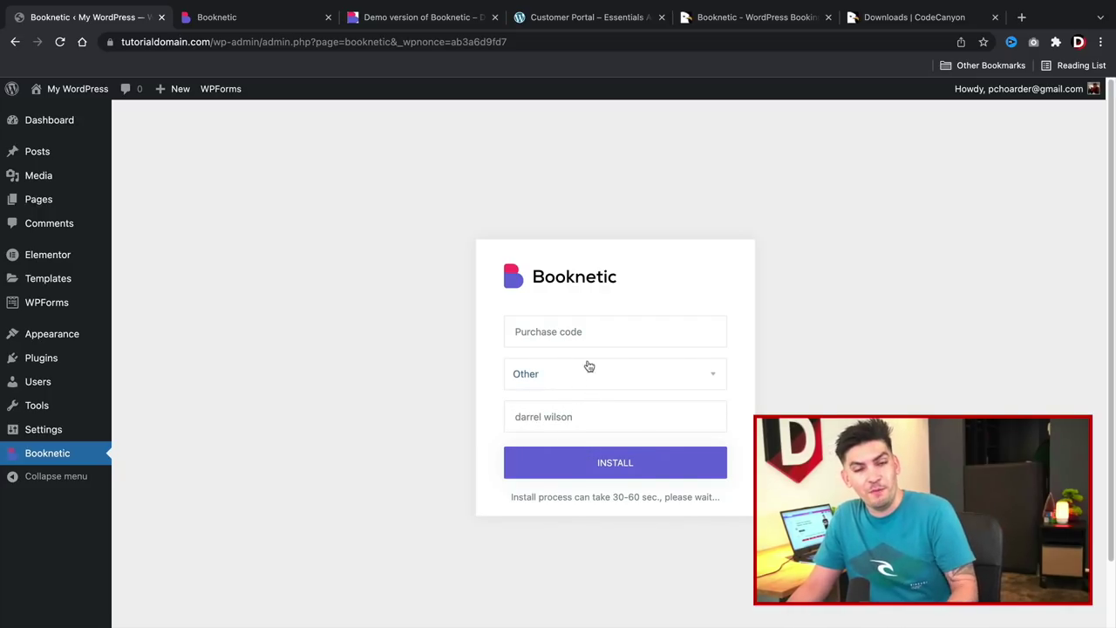
{"action": "left_click", "coordinate": [574, 327]}
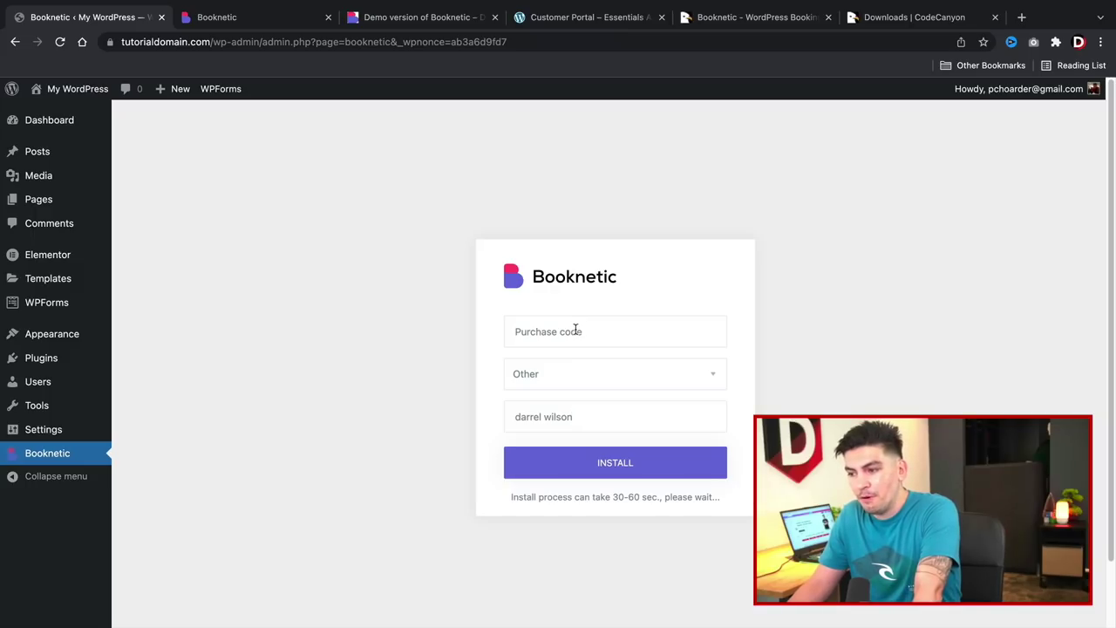
{"action": "left_click", "coordinate": [605, 473]}
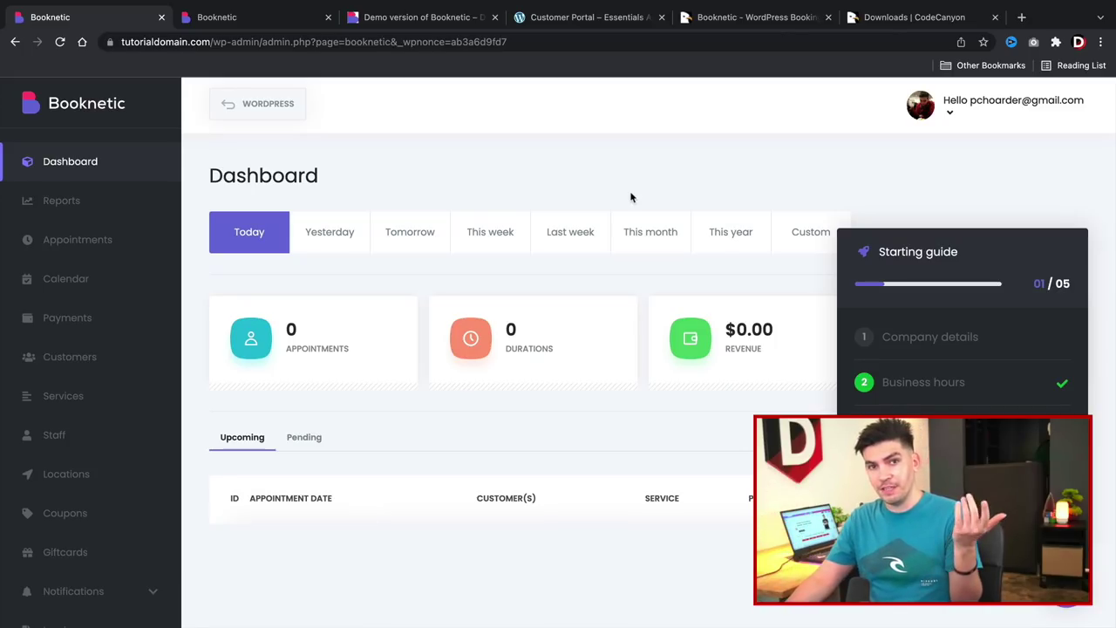
Return to the WordPress admin, open Booknetic, and choose Company details in the Starting guide.
{"action": "left_click", "coordinate": [253, 107]}
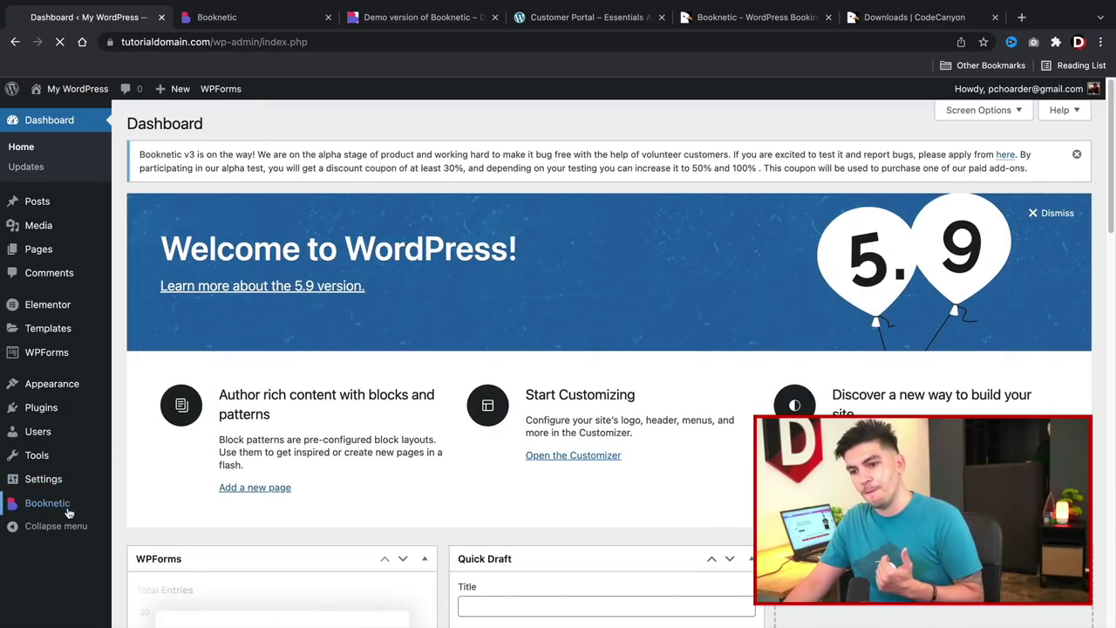
{"action": "left_click", "coordinate": [66, 506]}
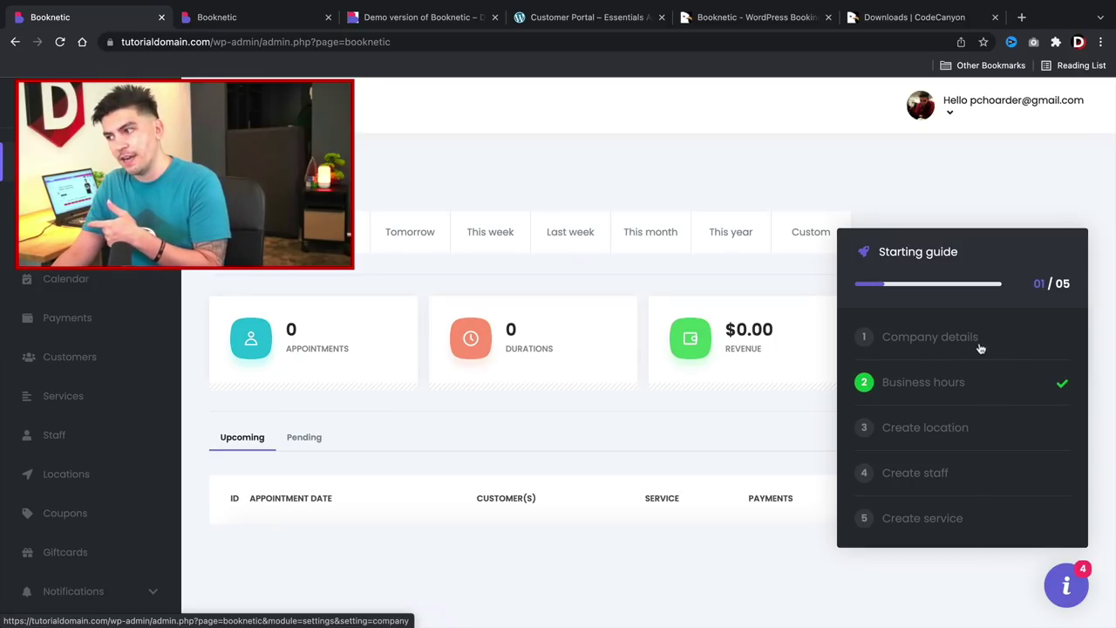
{"action": "left_click", "coordinate": [963, 344]}
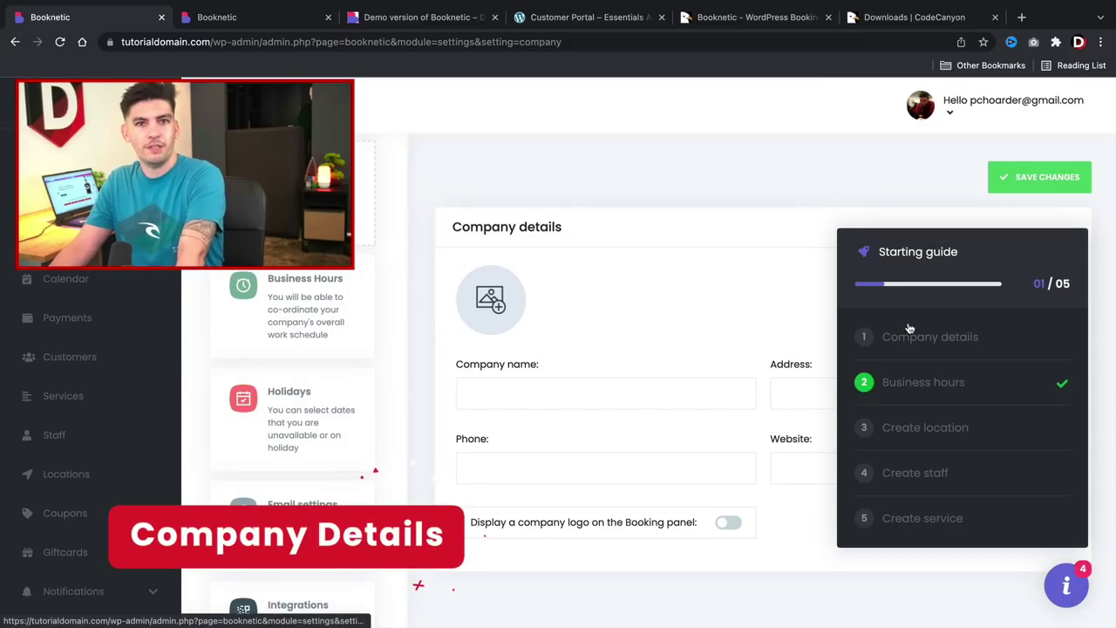
{"action": "left_click", "coordinate": [596, 392]}
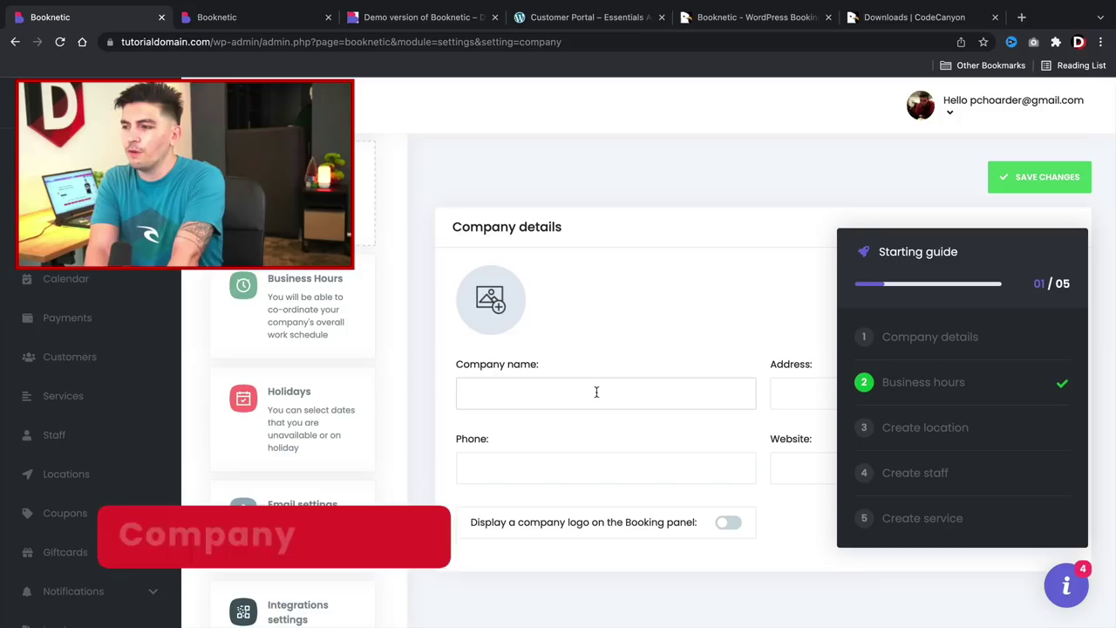
{"action": "type", "text": "DA"}
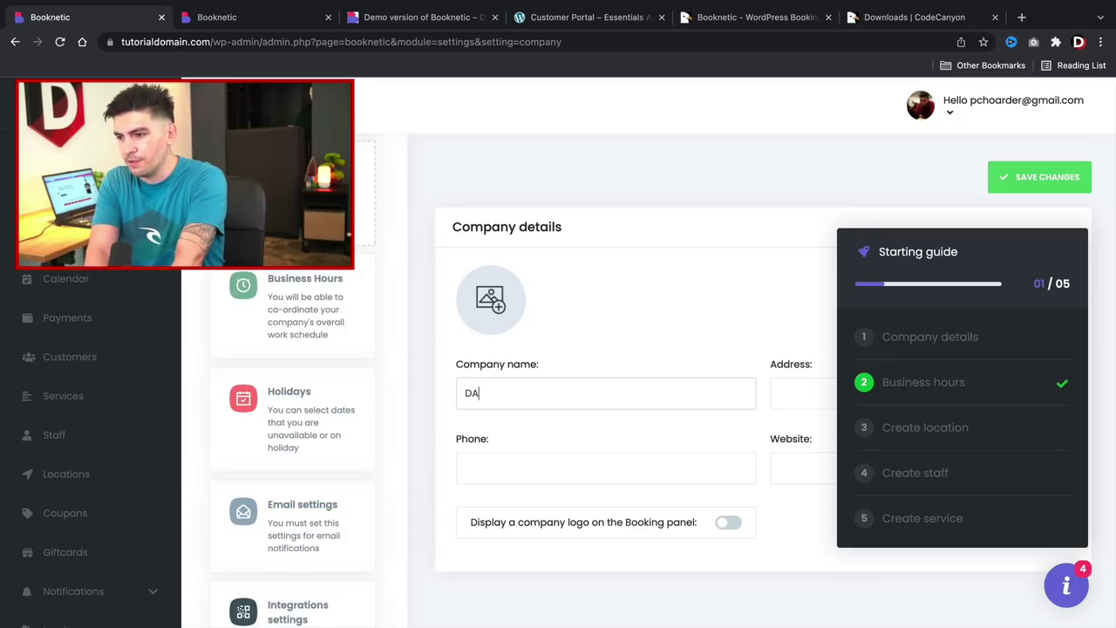
{"action": "type", "text": "arrels "}
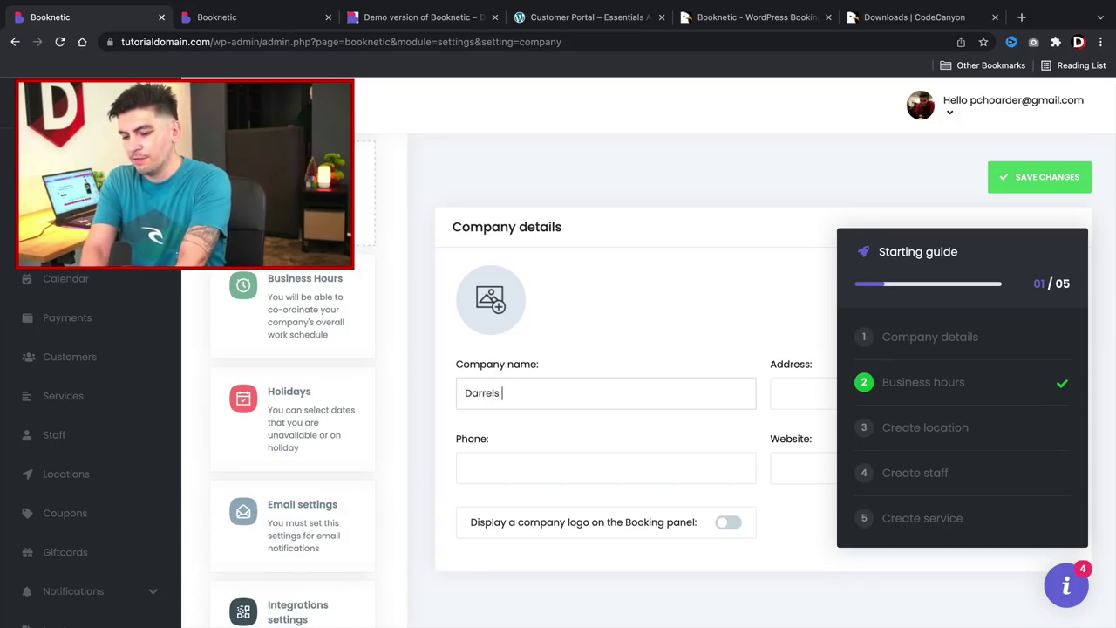
{"action": "type", "text": "Salon"}
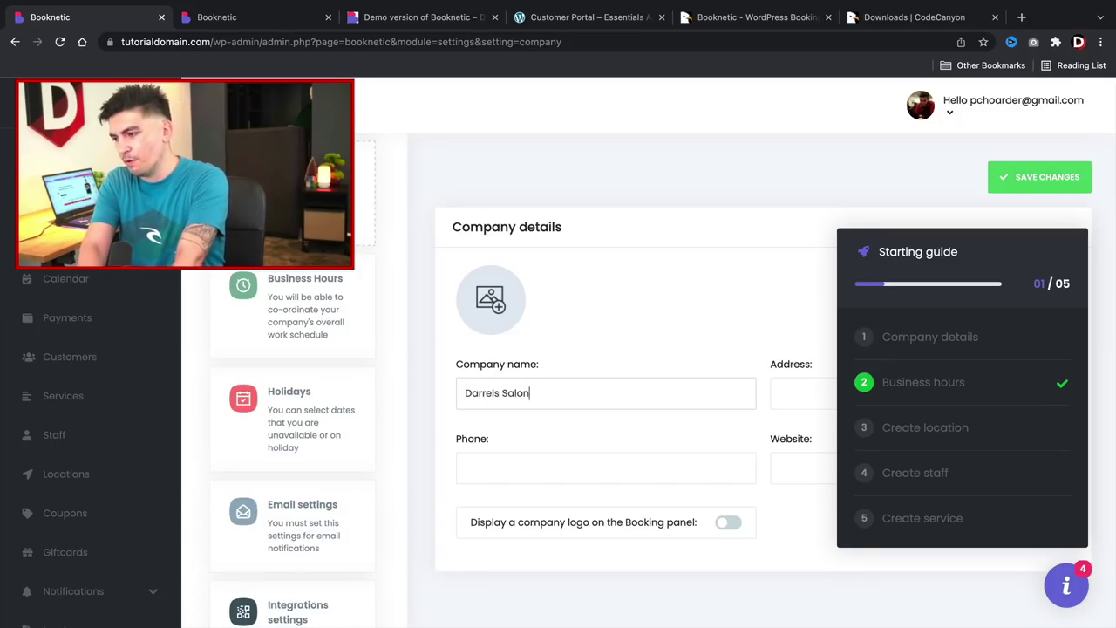
{"action": "key", "text": "Tab"}
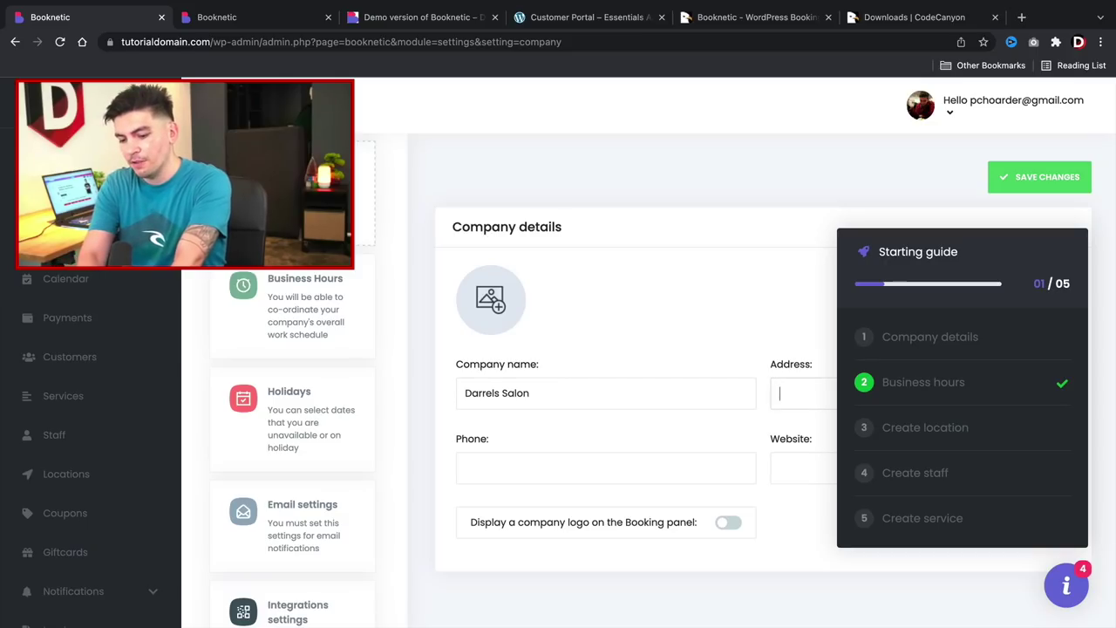
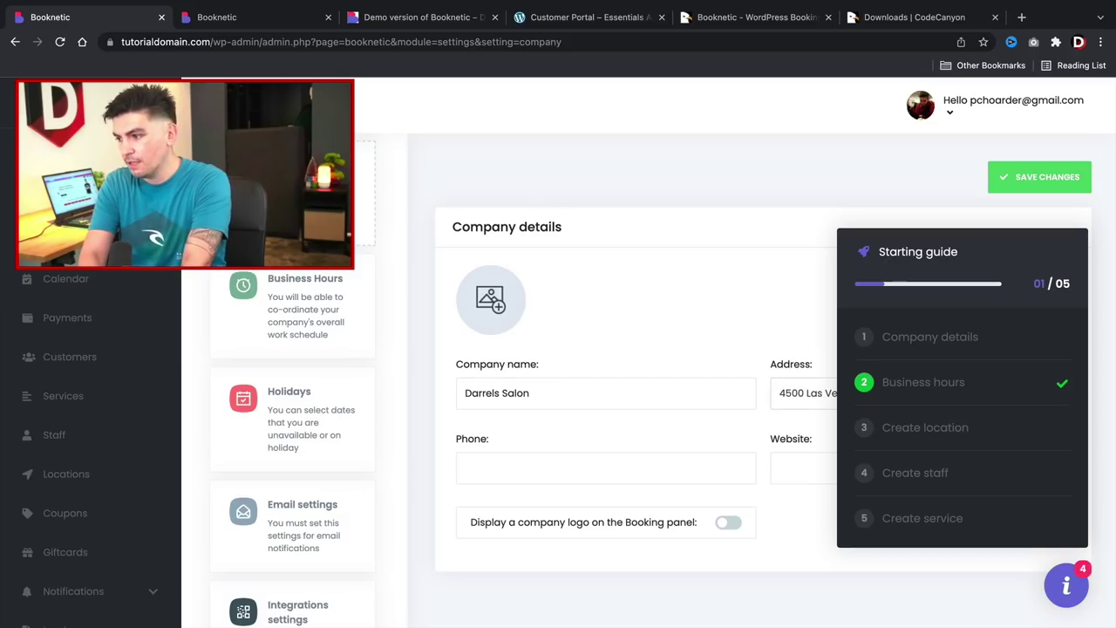
{"action": "key", "text": "Tab"}
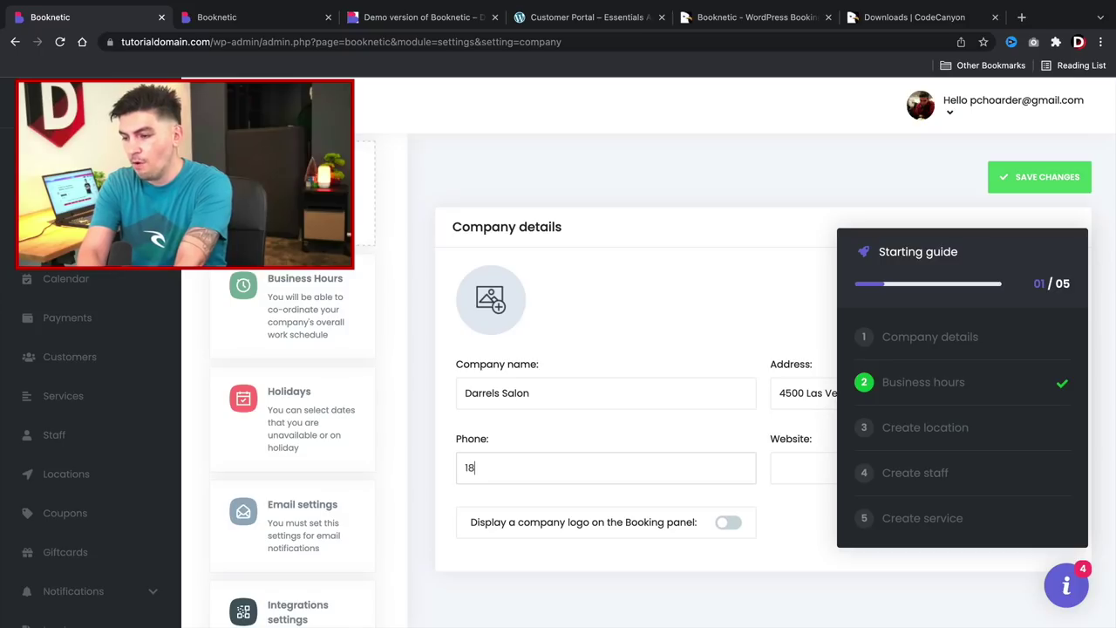
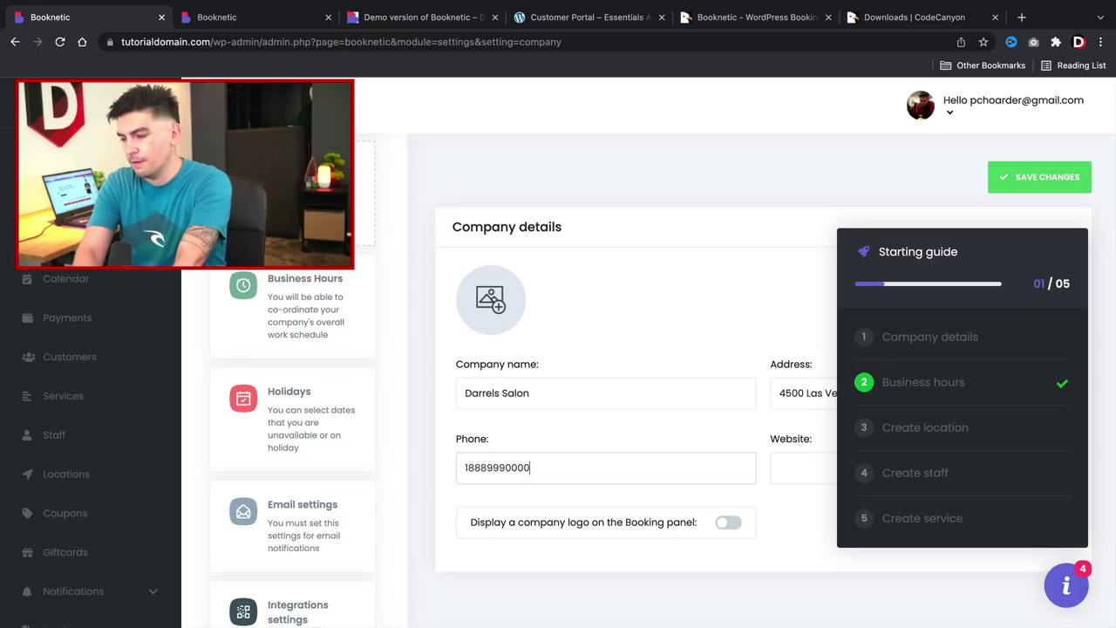
{"action": "key", "text": "Tab"}
{"action": "type", "text": "www.darr"}
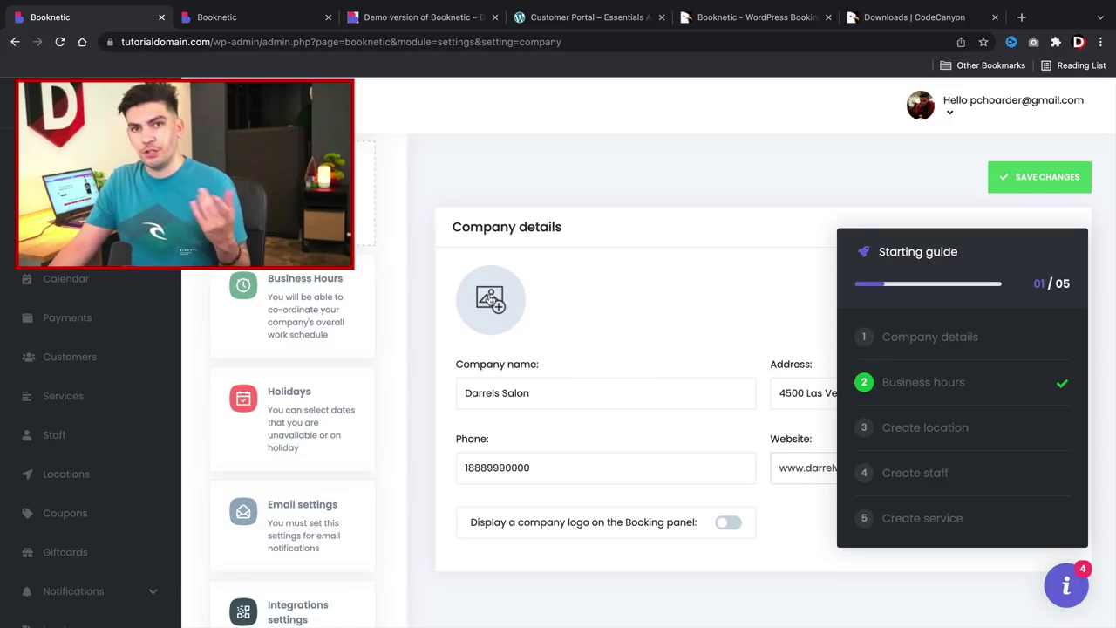
Set hairvut.jpeg from the Imagesz folder as the company logo and save the details.
{"action": "left_click", "coordinate": [491, 299]}
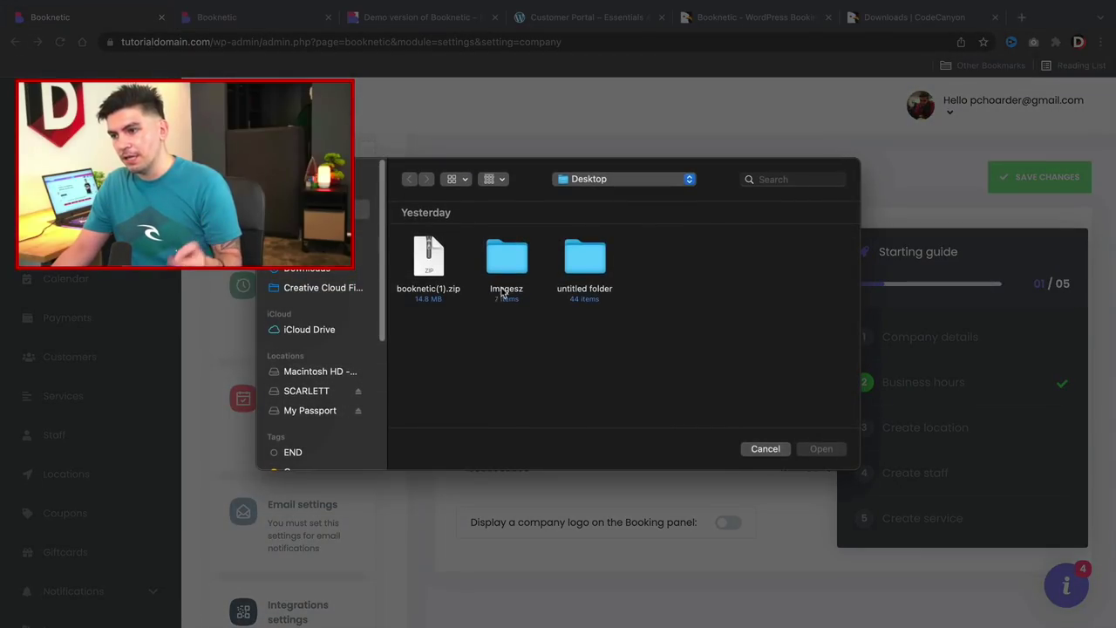
{"action": "double_click", "coordinate": [509, 262]}
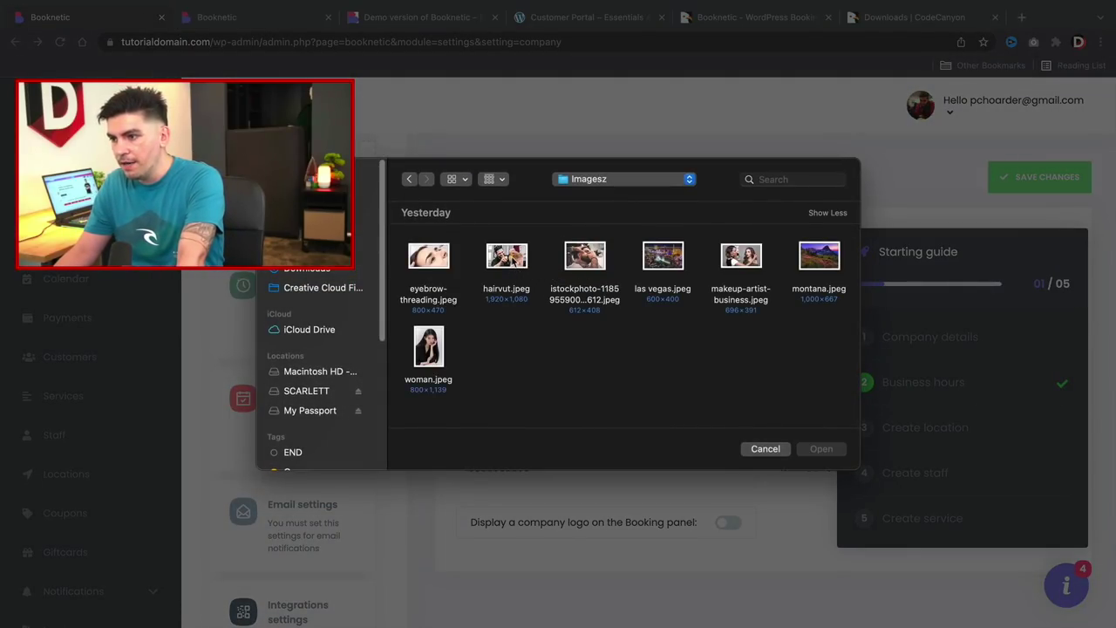
{"action": "double_click", "coordinate": [509, 258]}
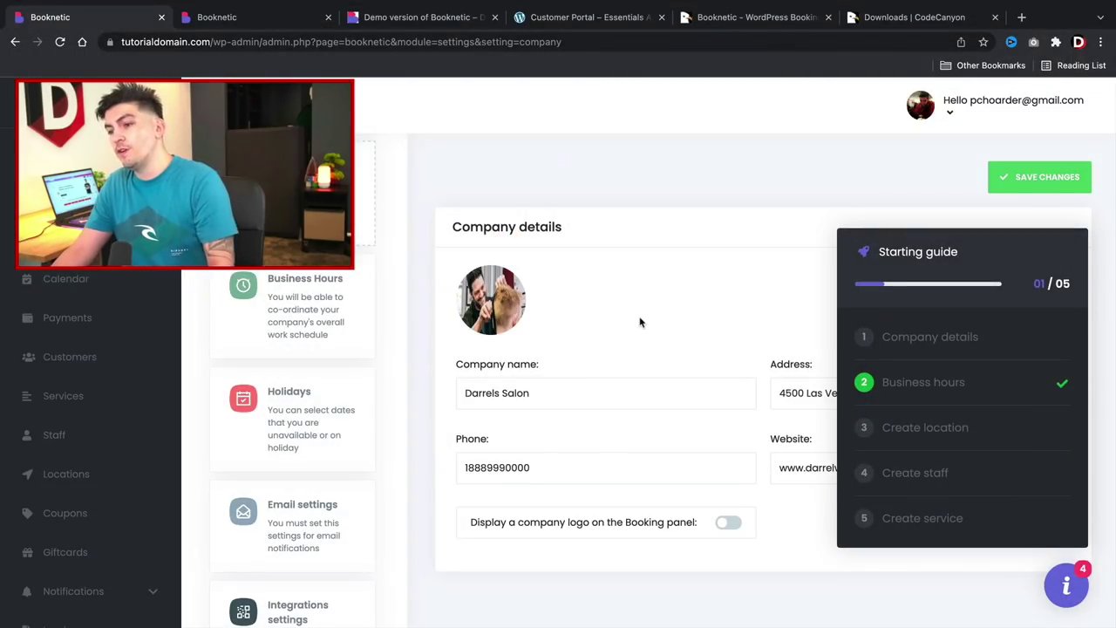
{"action": "left_click", "coordinate": [1032, 184]}
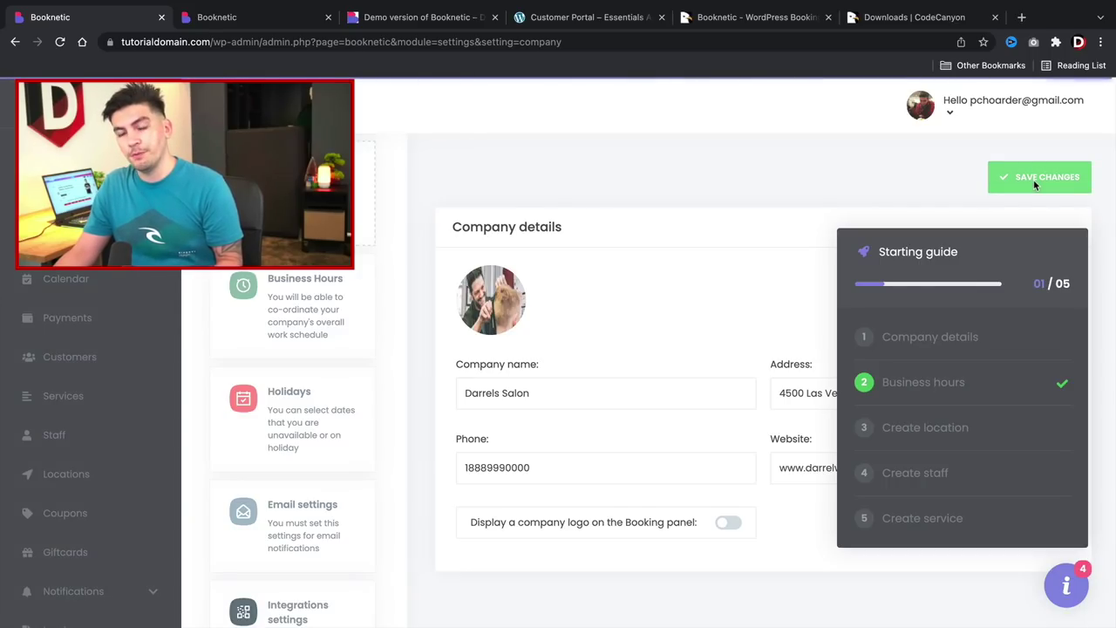
{"action": "left_click", "coordinate": [925, 349]}
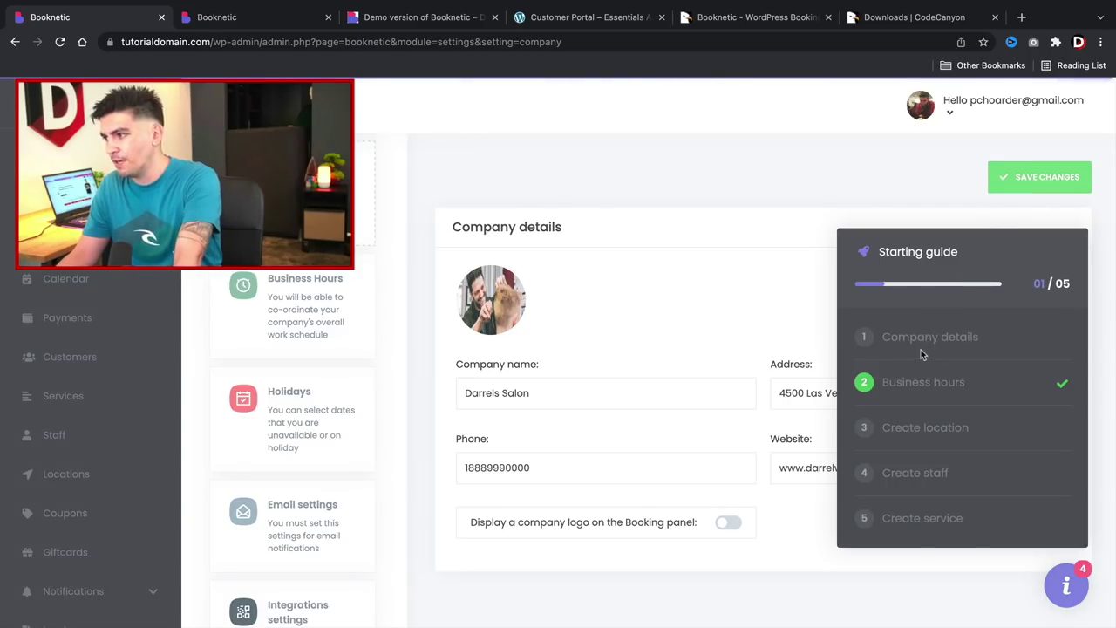
{"action": "left_click", "coordinate": [1023, 179]}
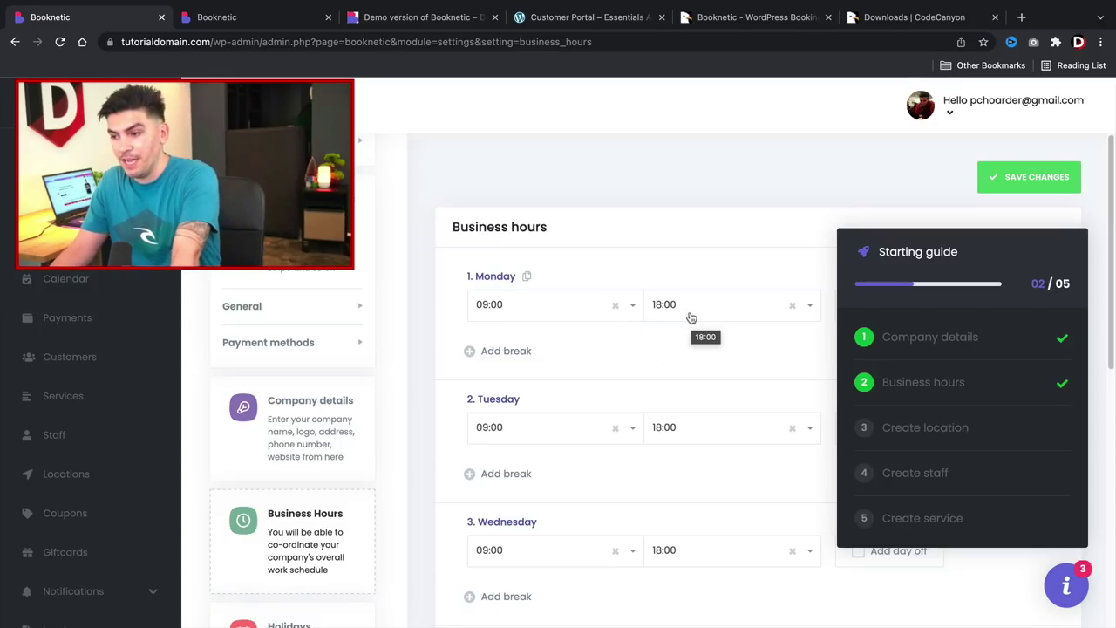
Mark Saturday and Sunday as days off in the business hours.
{"action": "scroll", "coordinate": [684, 344], "scroll_direction": "down", "scroll_amount": 3}
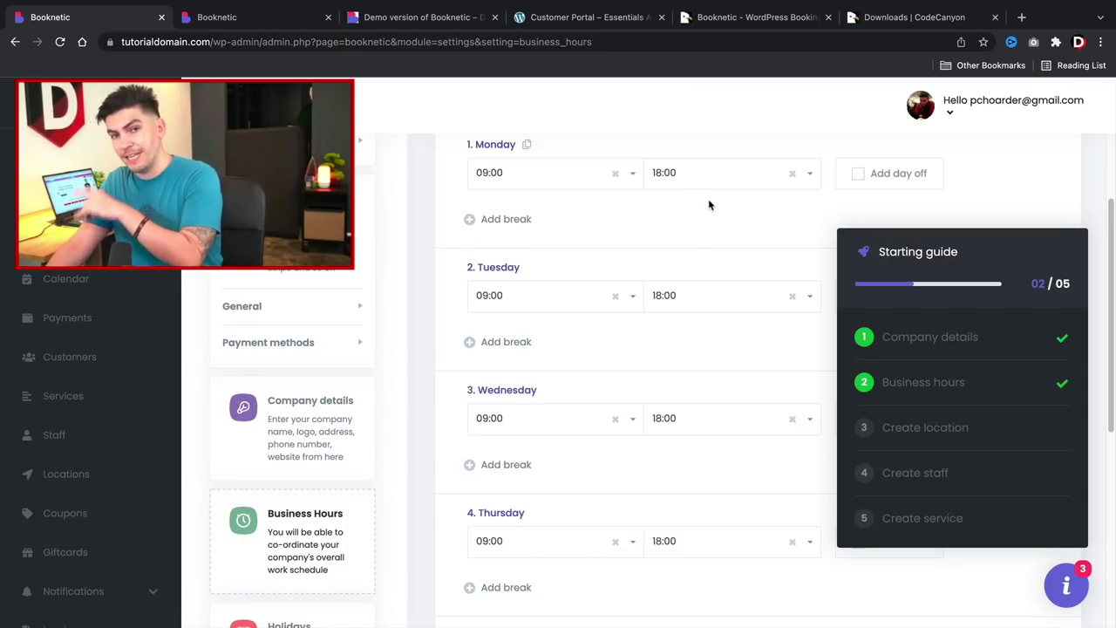
{"action": "scroll", "coordinate": [594, 383], "scroll_direction": "down", "scroll_amount": 1}
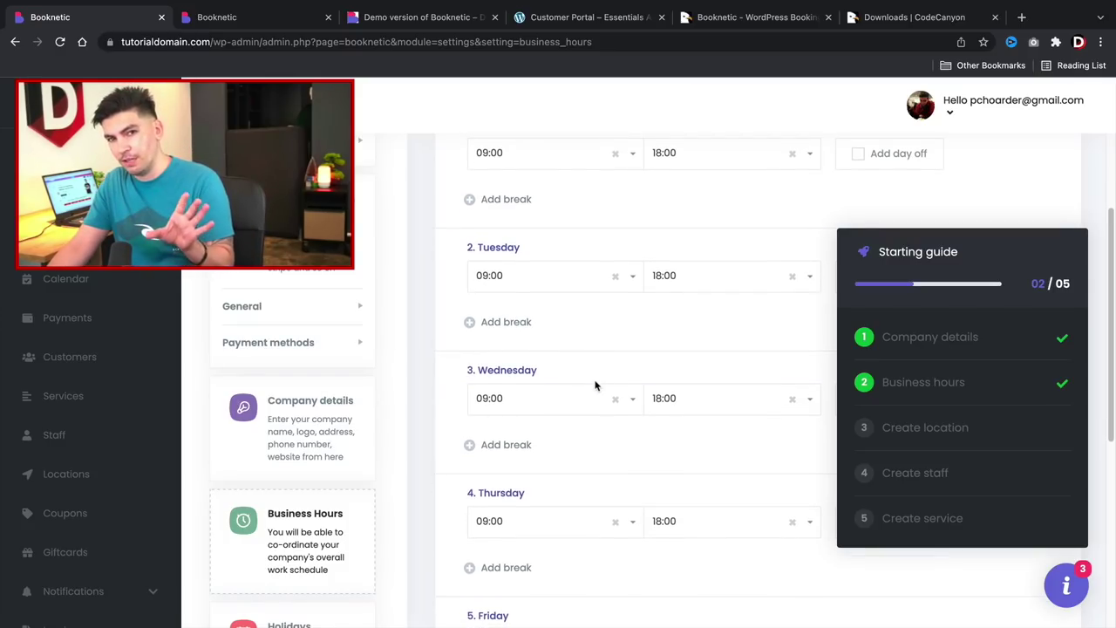
{"action": "scroll", "coordinate": [595, 386], "scroll_direction": "down", "scroll_amount": 8}
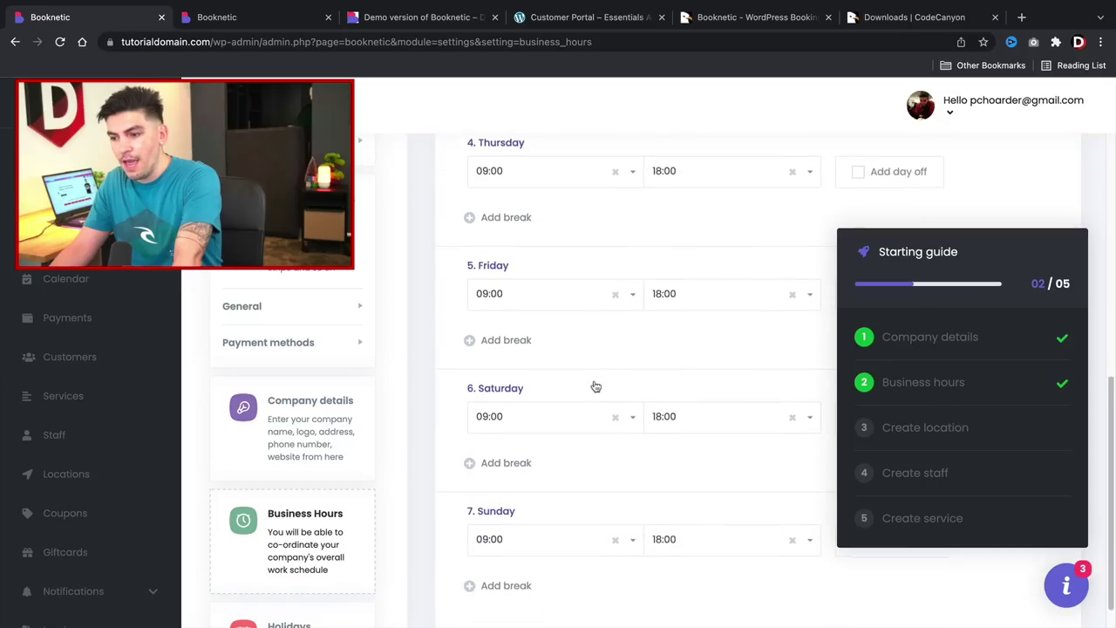
{"action": "scroll", "coordinate": [594, 387], "scroll_direction": "down", "scroll_amount": 2}
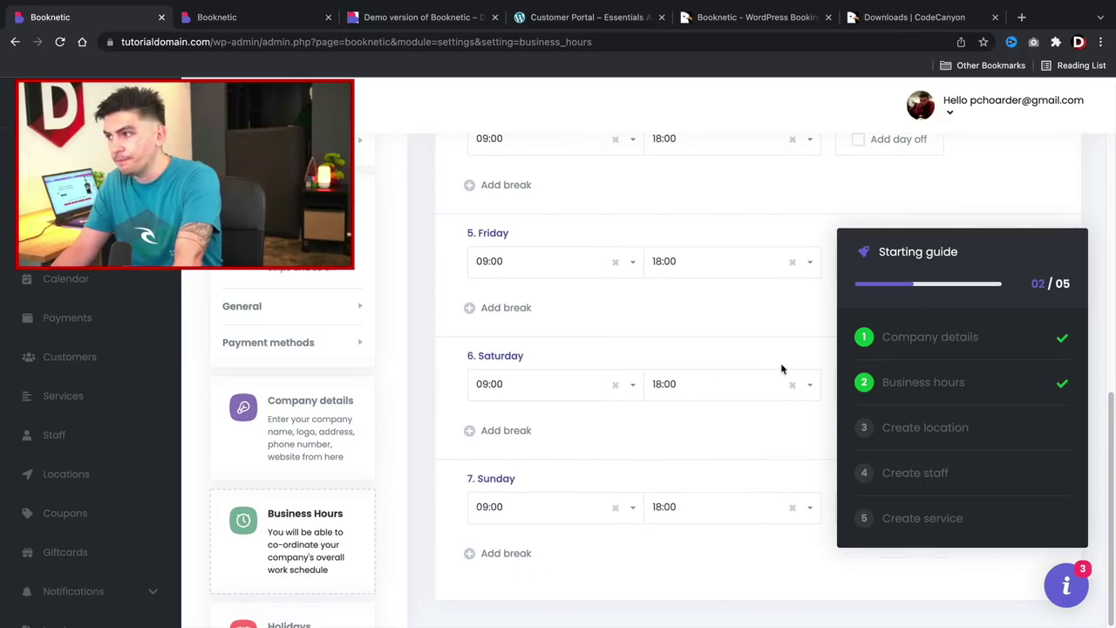
{"action": "left_click", "coordinate": [1069, 588]}
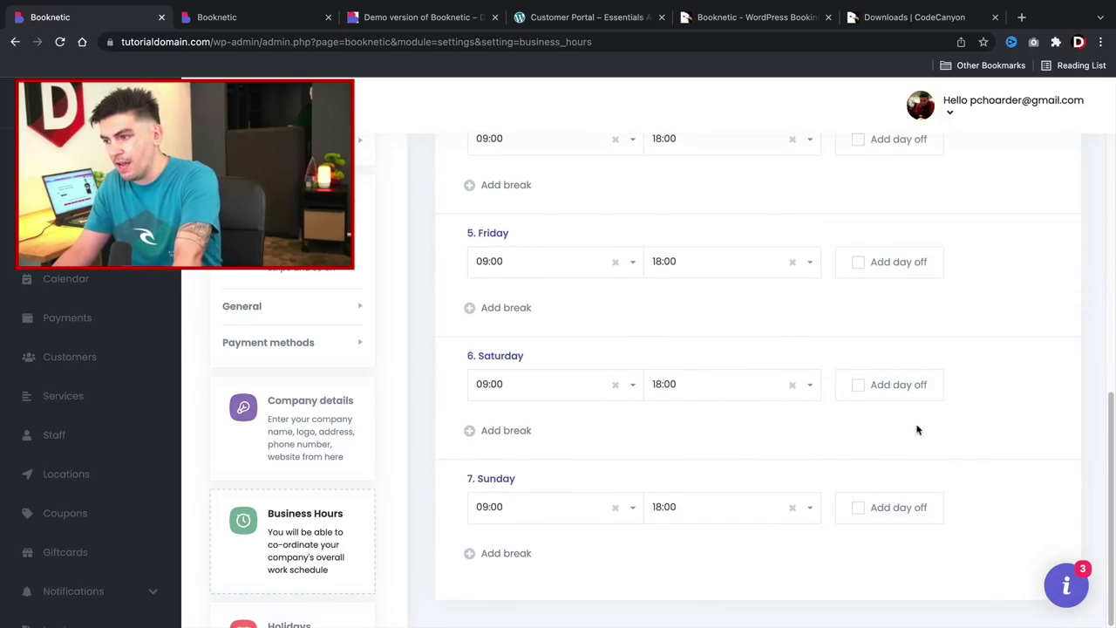
{"action": "left_click", "coordinate": [858, 385]}
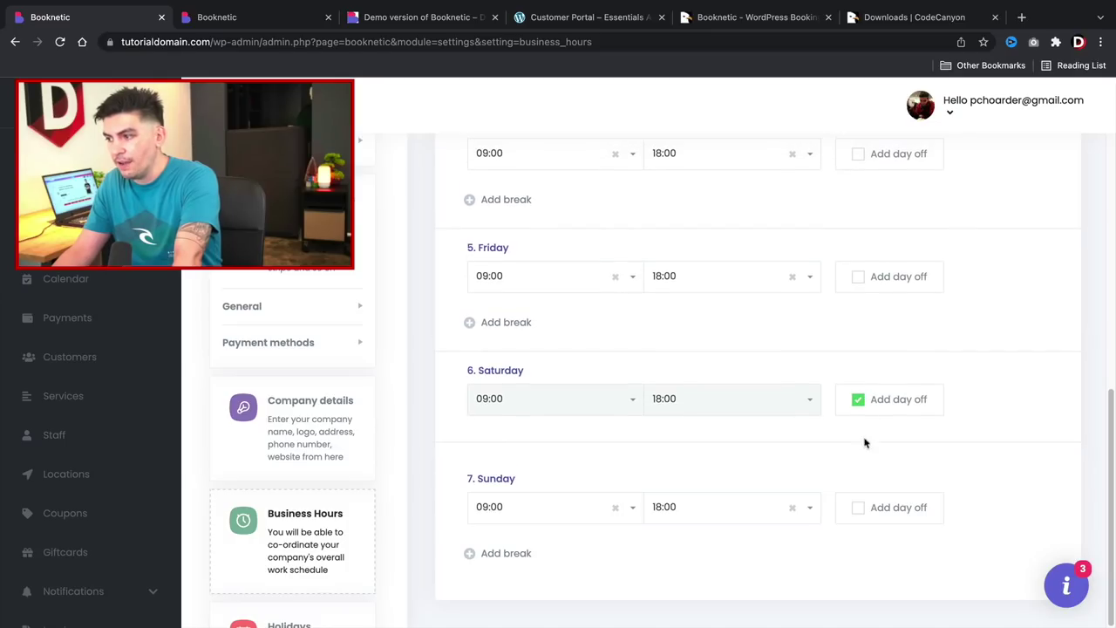
{"action": "left_click", "coordinate": [857, 510]}
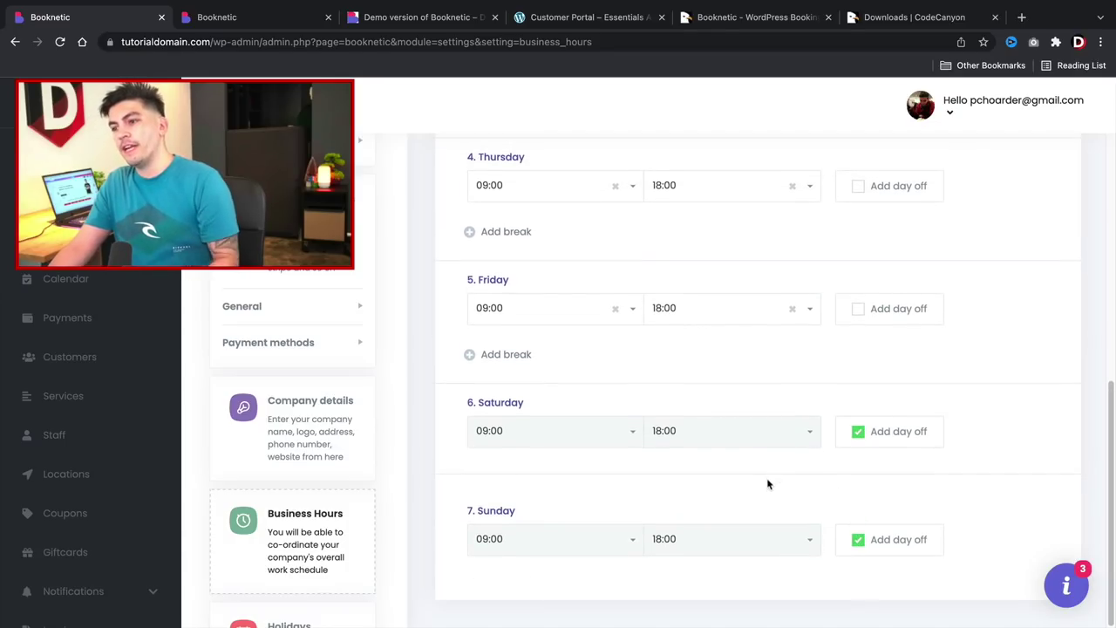
Add a 12:00–13:00 break to Monday's working hours.
{"action": "scroll", "coordinate": [767, 484], "scroll_direction": "up", "scroll_amount": 2}
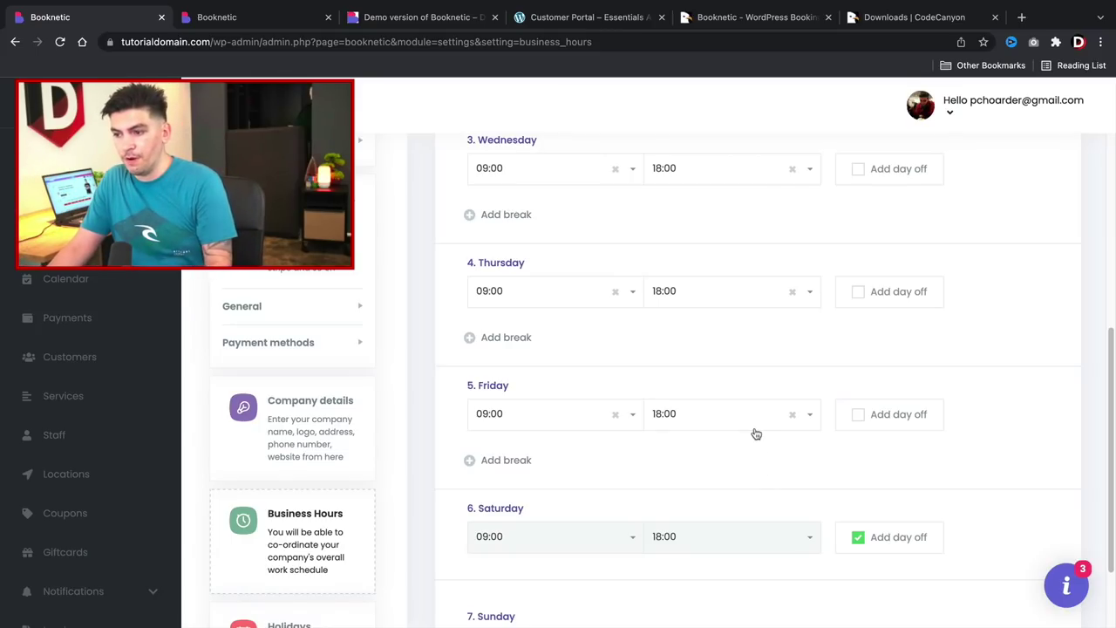
{"action": "scroll", "coordinate": [726, 476], "scroll_direction": "up", "scroll_amount": 4}
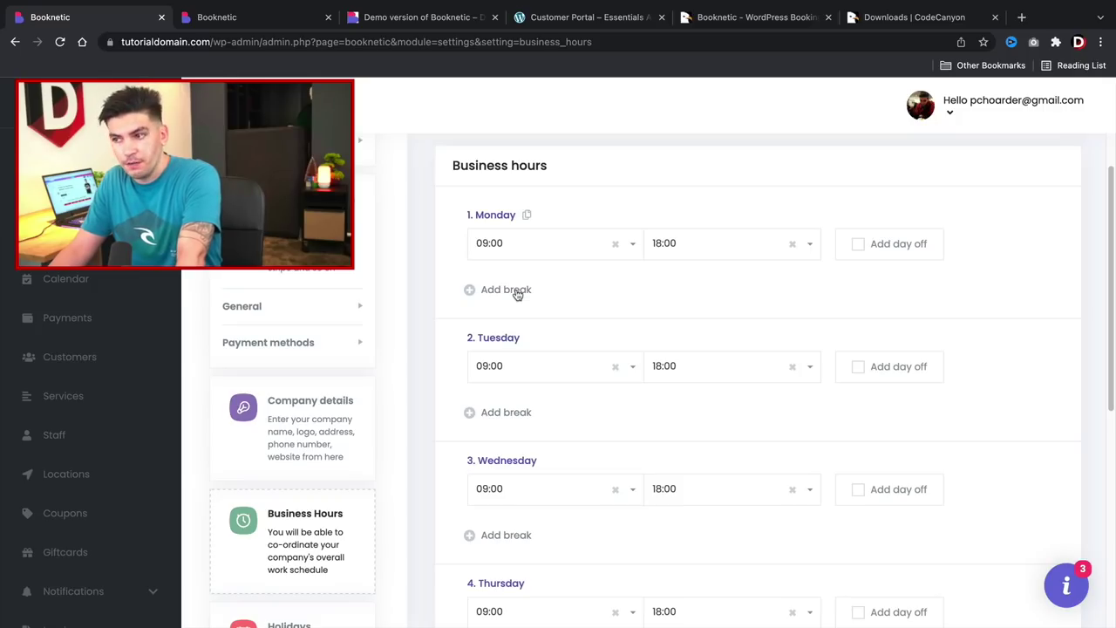
{"action": "left_click", "coordinate": [515, 293]}
{"action": "left_click", "coordinate": [541, 319]}
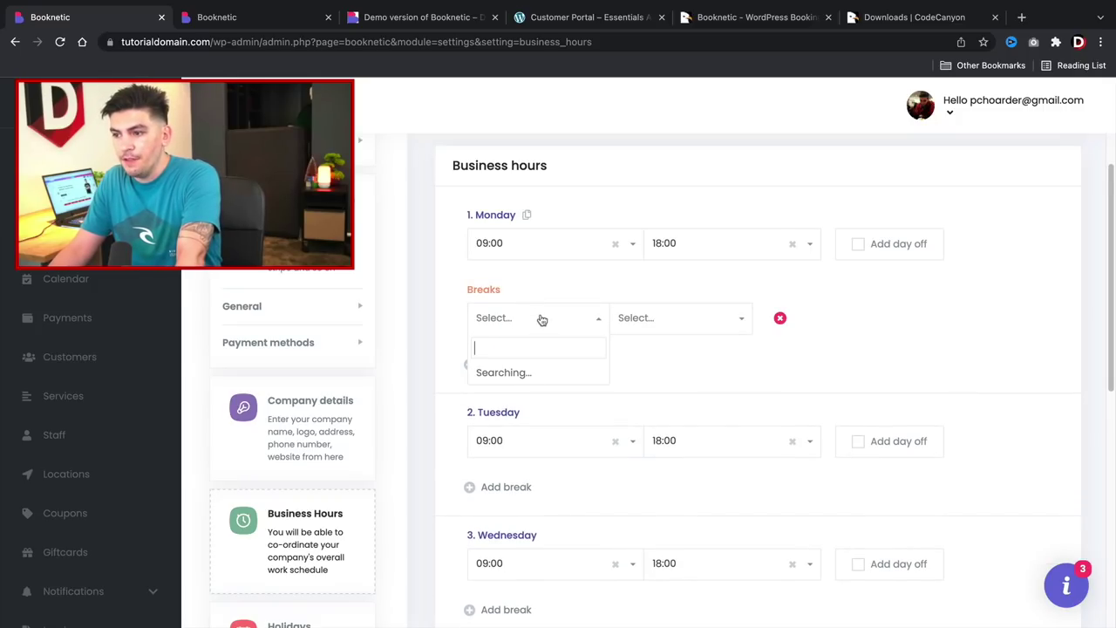
{"action": "scroll", "coordinate": [557, 441], "scroll_direction": "down", "scroll_amount": 5}
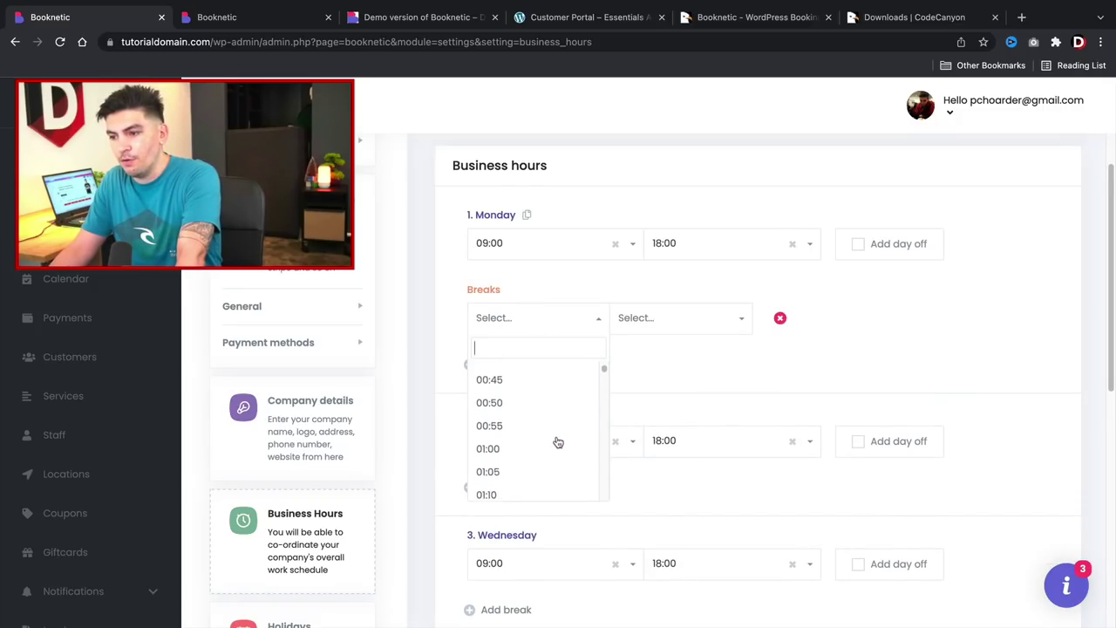
{"action": "scroll", "coordinate": [557, 441], "scroll_direction": "down", "scroll_amount": 15}
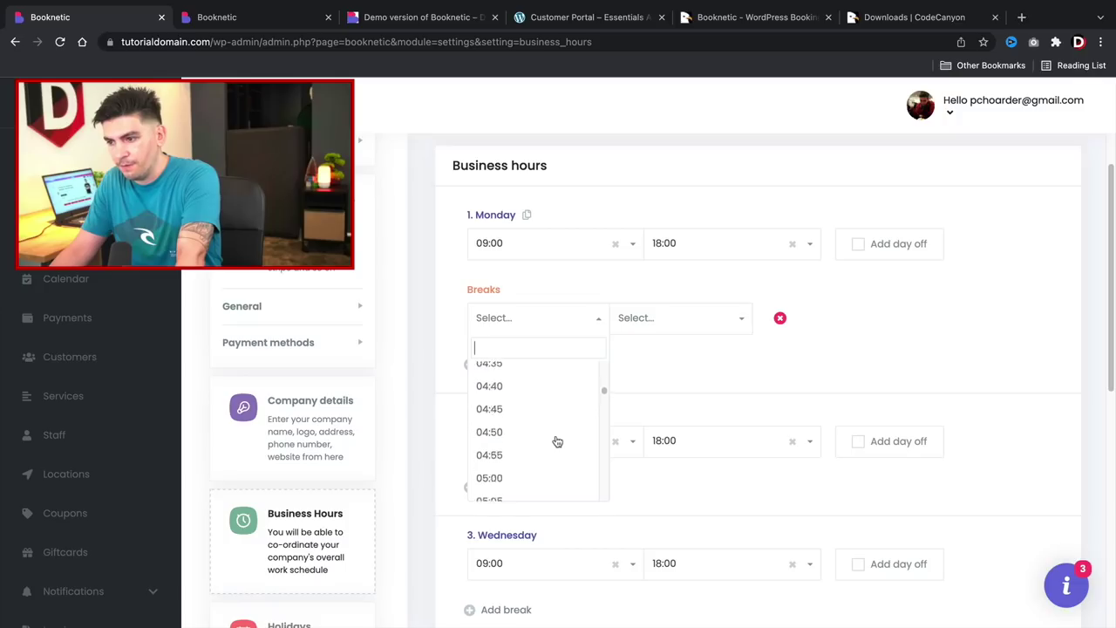
{"action": "scroll", "coordinate": [558, 441], "scroll_direction": "down", "scroll_amount": 10}
{"action": "left_click", "coordinate": [542, 421]}
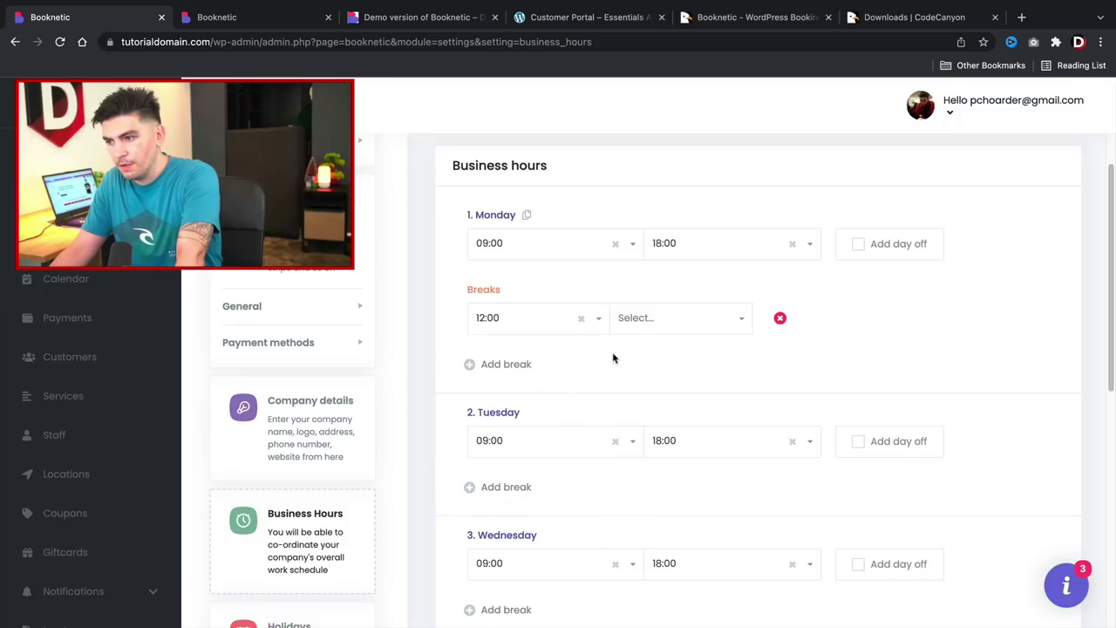
{"action": "left_click", "coordinate": [675, 325]}
{"action": "scroll", "coordinate": [671, 469], "scroll_direction": "down", "scroll_amount": 12}
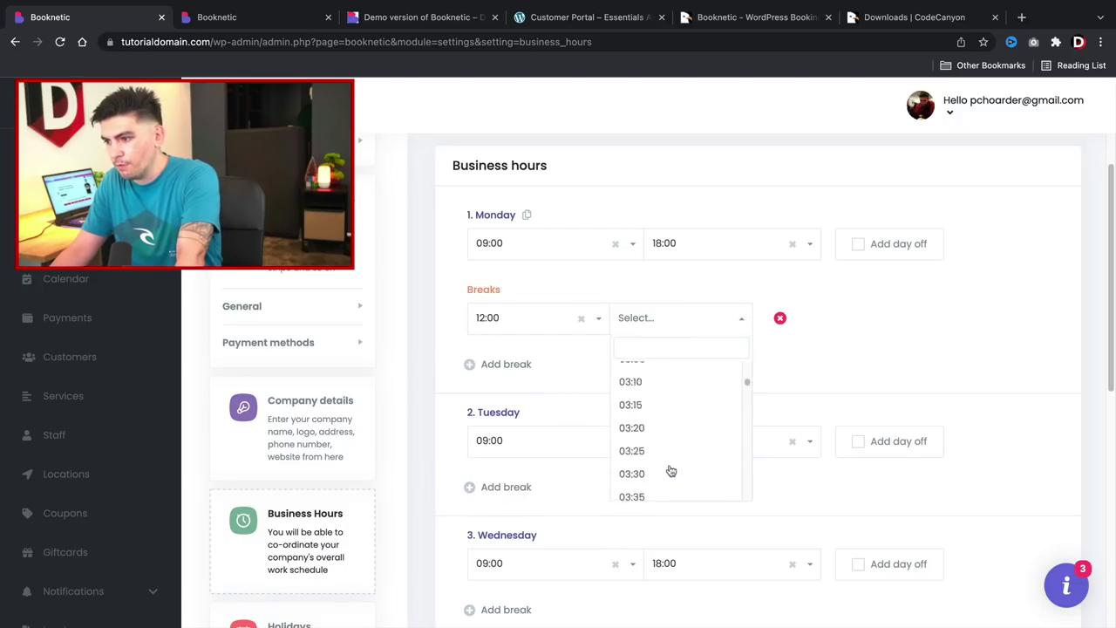
{"action": "scroll", "coordinate": [670, 468], "scroll_direction": "down", "scroll_amount": 12}
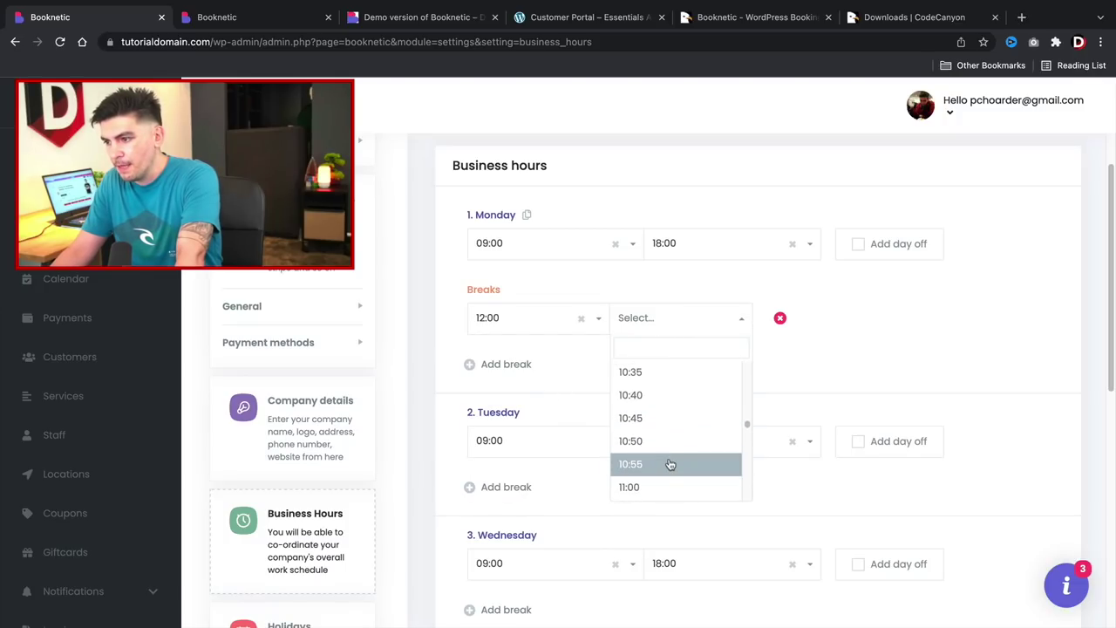
{"action": "scroll", "coordinate": [668, 460], "scroll_direction": "down", "scroll_amount": 2}
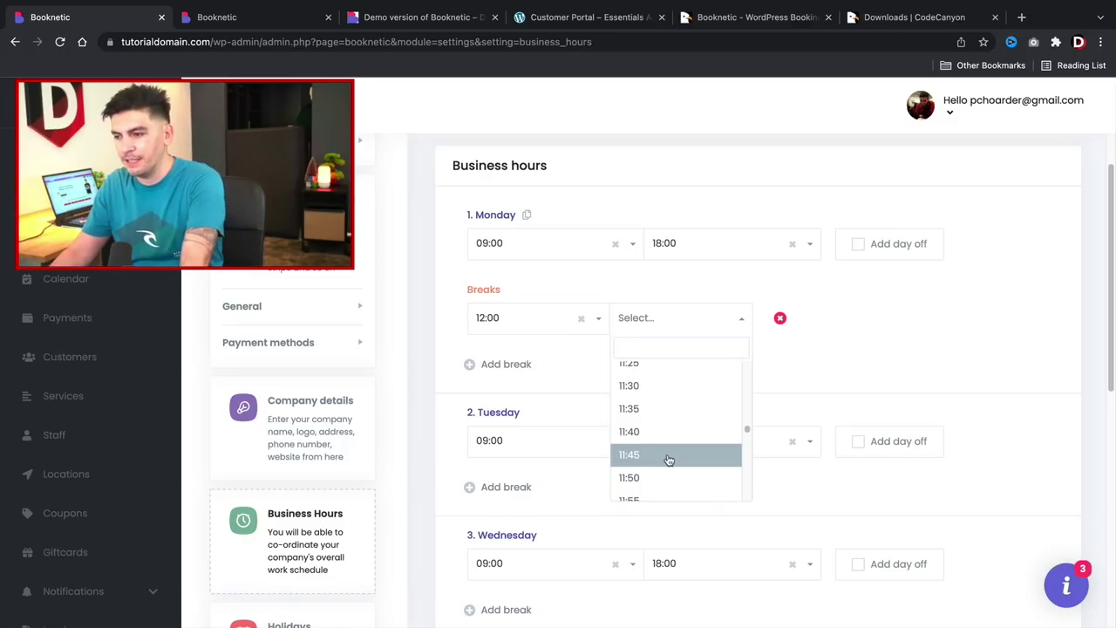
{"action": "scroll", "coordinate": [667, 457], "scroll_direction": "down", "scroll_amount": 4}
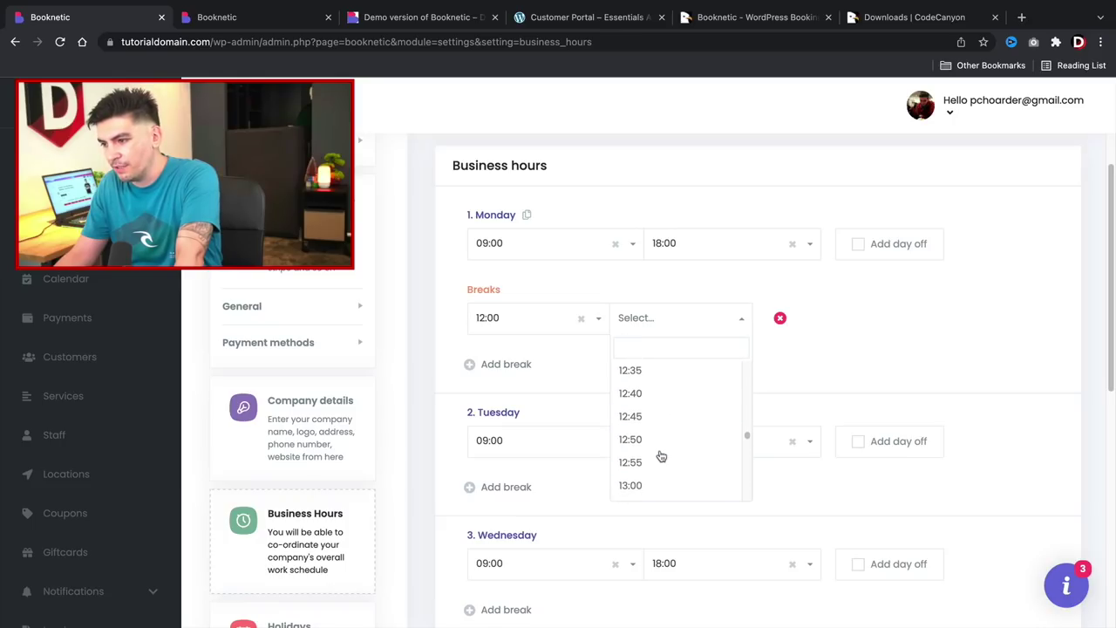
{"action": "scroll", "coordinate": [661, 456], "scroll_direction": "down", "scroll_amount": 2}
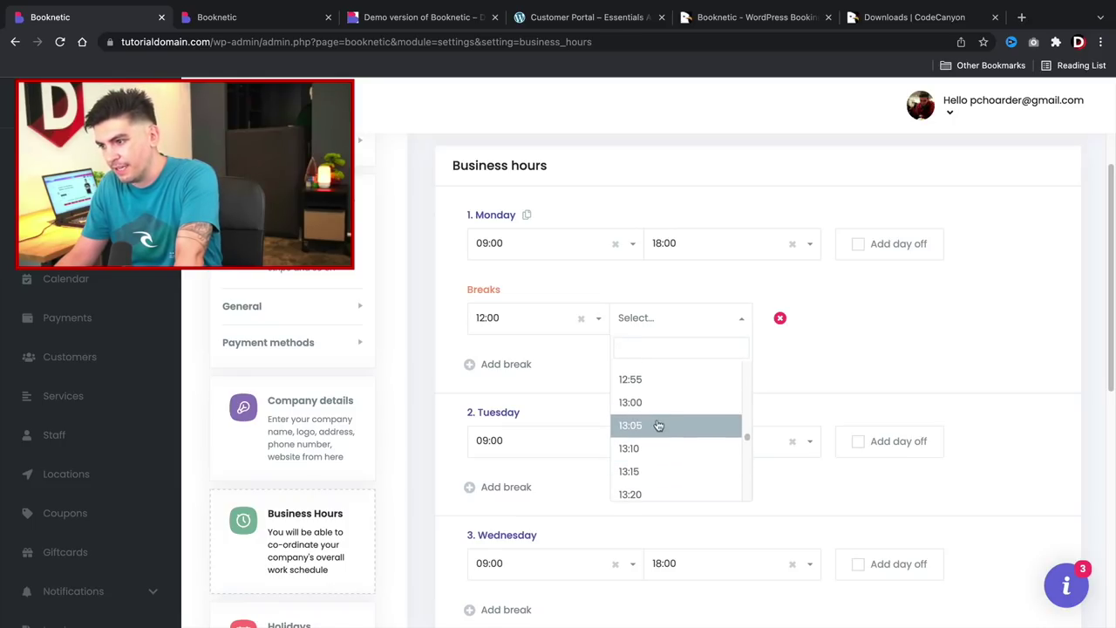
{"action": "left_click", "coordinate": [657, 406]}
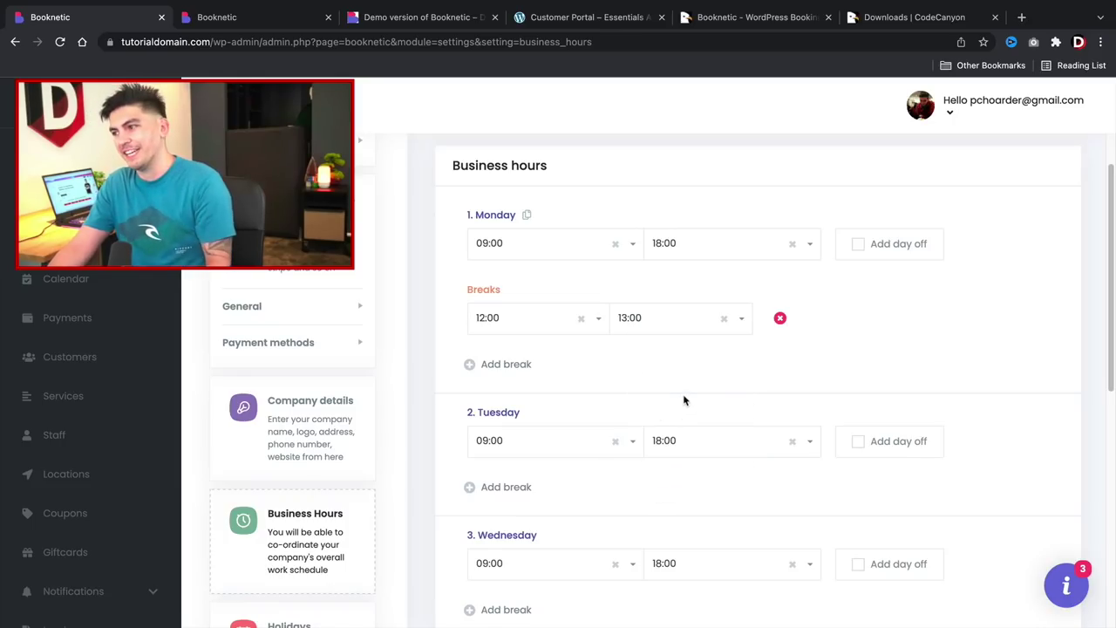
Save the business hours schedule.
{"action": "scroll", "coordinate": [683, 410], "scroll_direction": "down", "scroll_amount": 6}
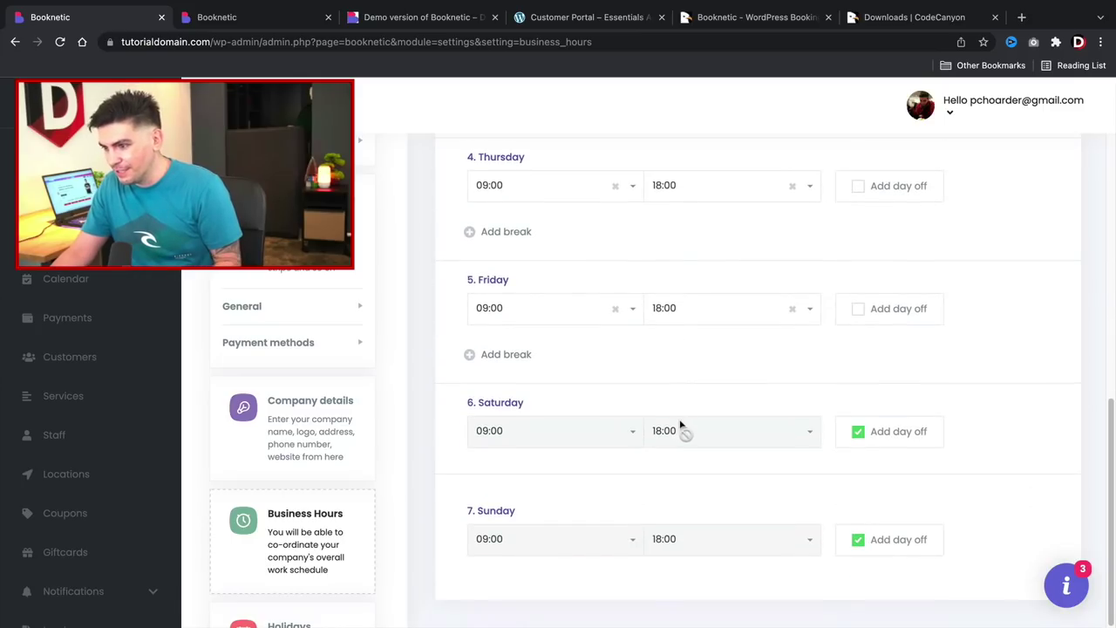
{"action": "scroll", "coordinate": [686, 418], "scroll_direction": "up", "scroll_amount": 6}
{"action": "scroll", "coordinate": [687, 445], "scroll_direction": "up", "scroll_amount": 1}
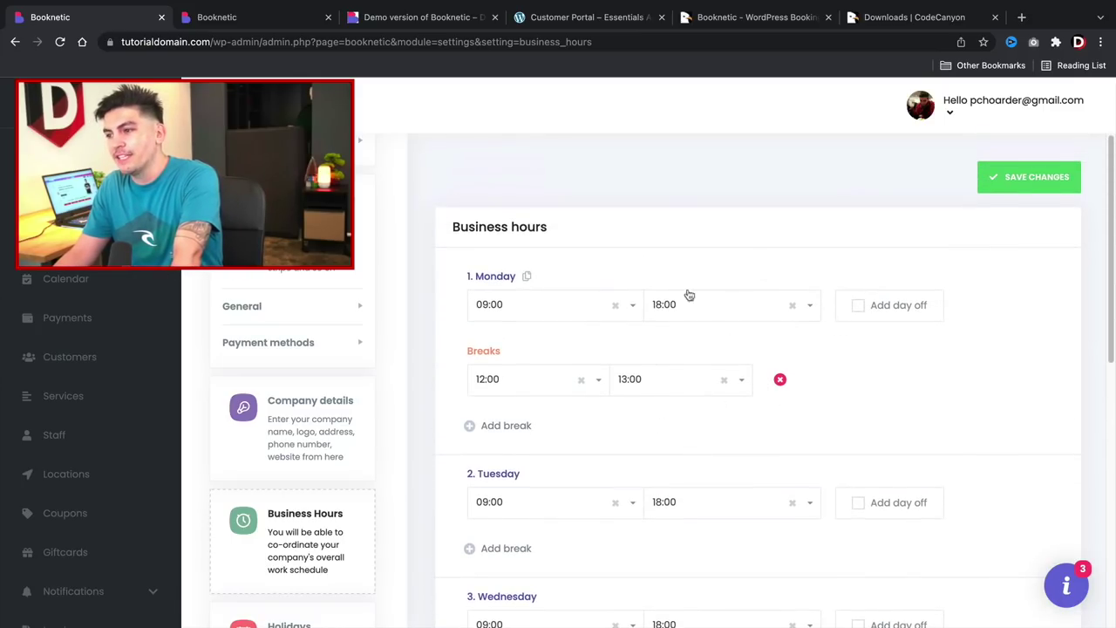
{"action": "left_click", "coordinate": [991, 192]}
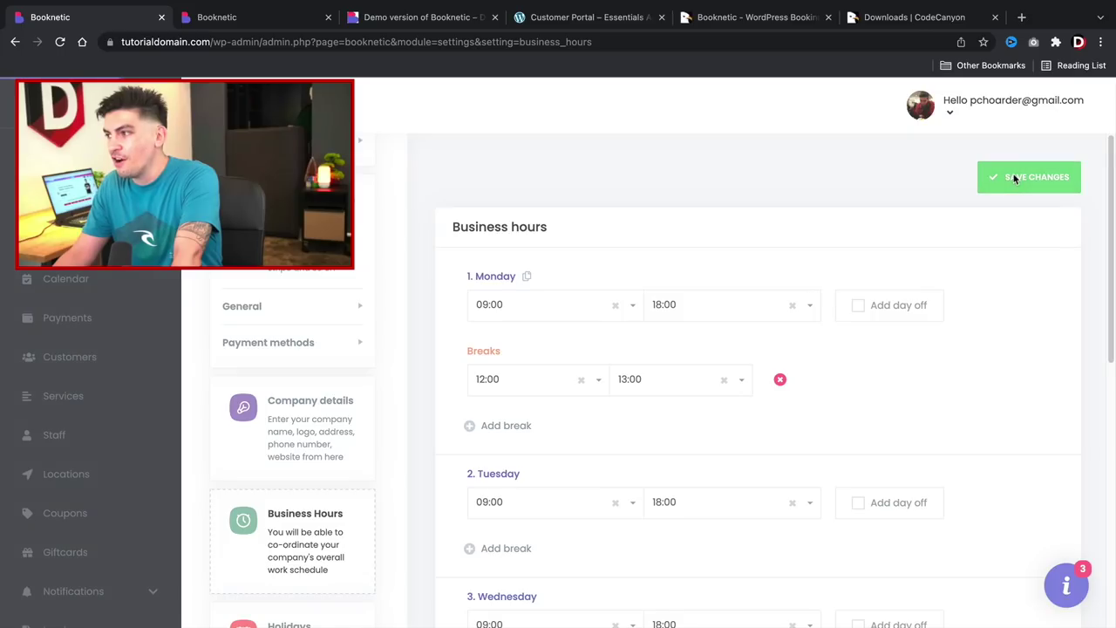
Open the Starting guide and go to its Create location step.
{"action": "left_click", "coordinate": [1066, 591]}
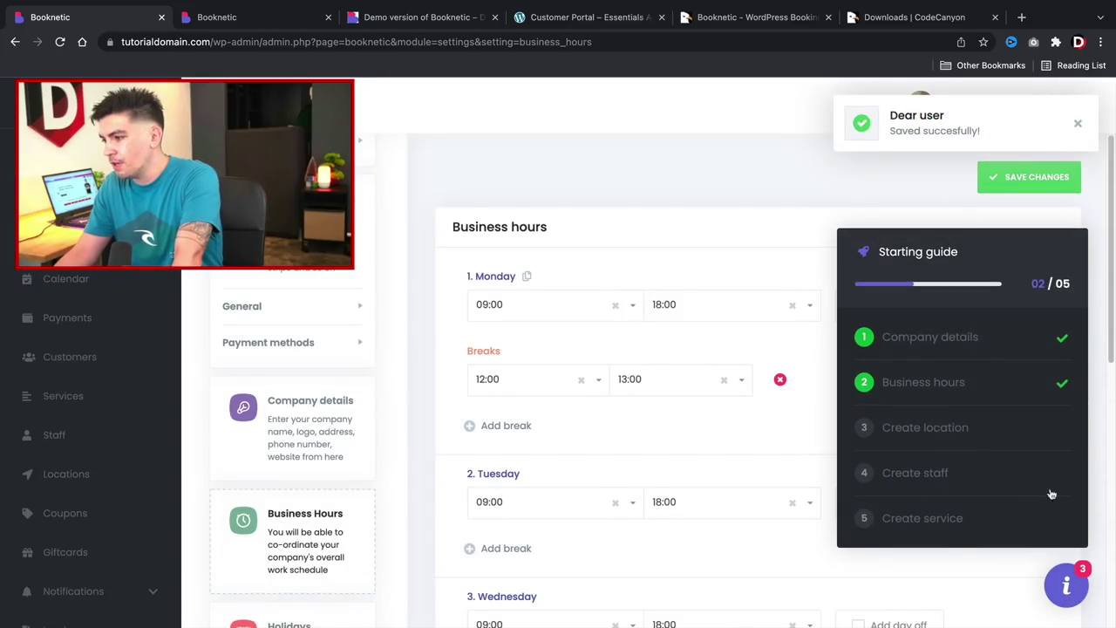
{"action": "left_click", "coordinate": [942, 432]}
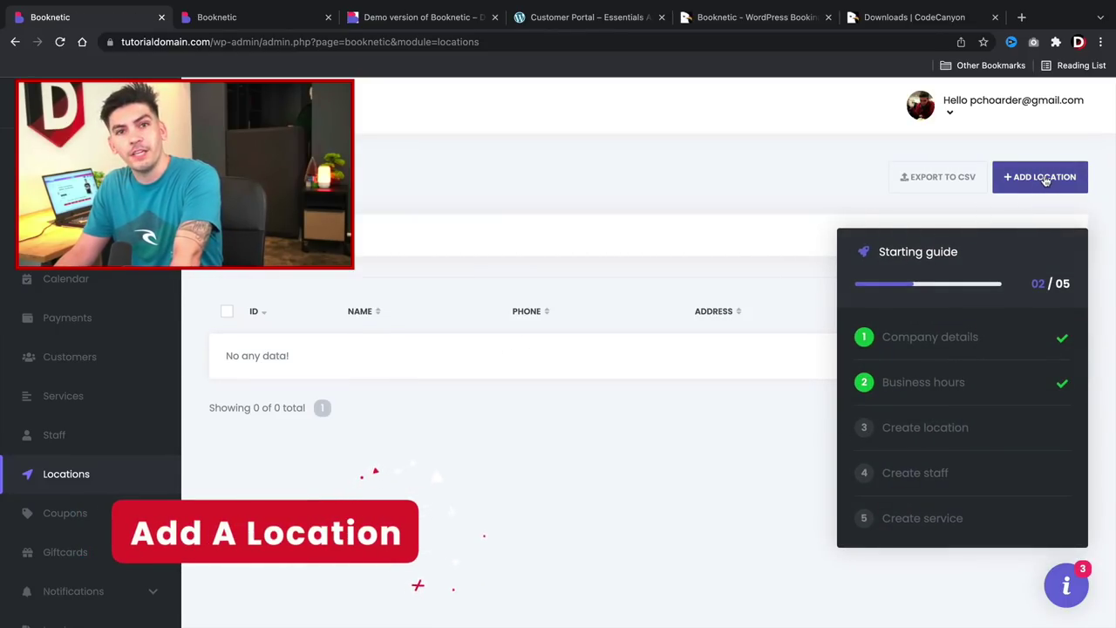
Add location Las Vegas with the las vegas.jpeg picture and its street address.
{"action": "left_click", "coordinate": [1045, 180]}
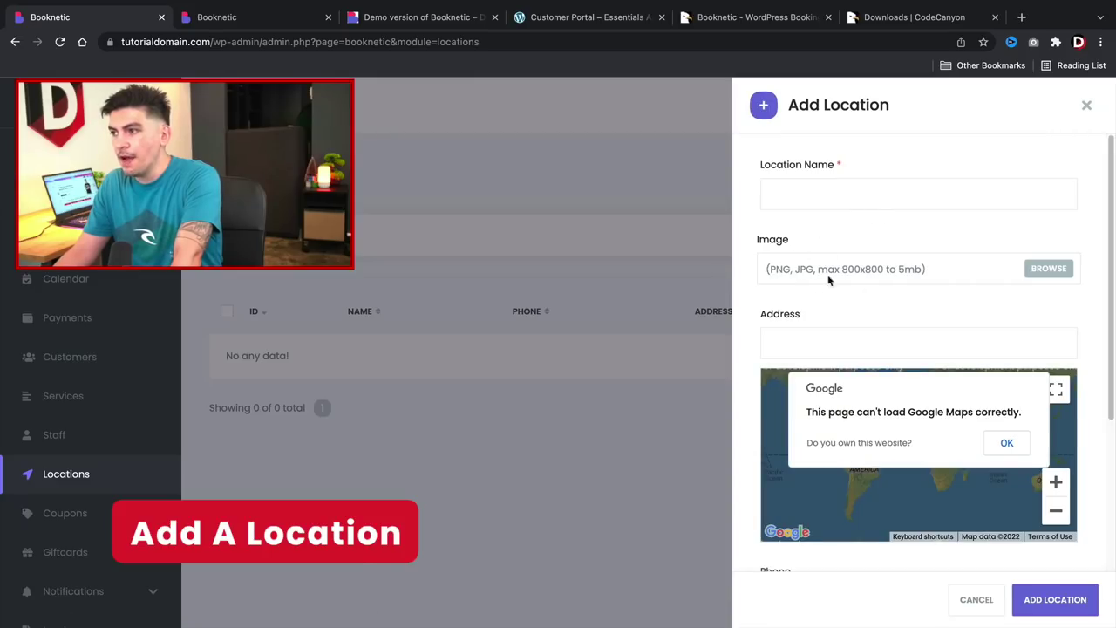
{"action": "left_click", "coordinate": [840, 199]}
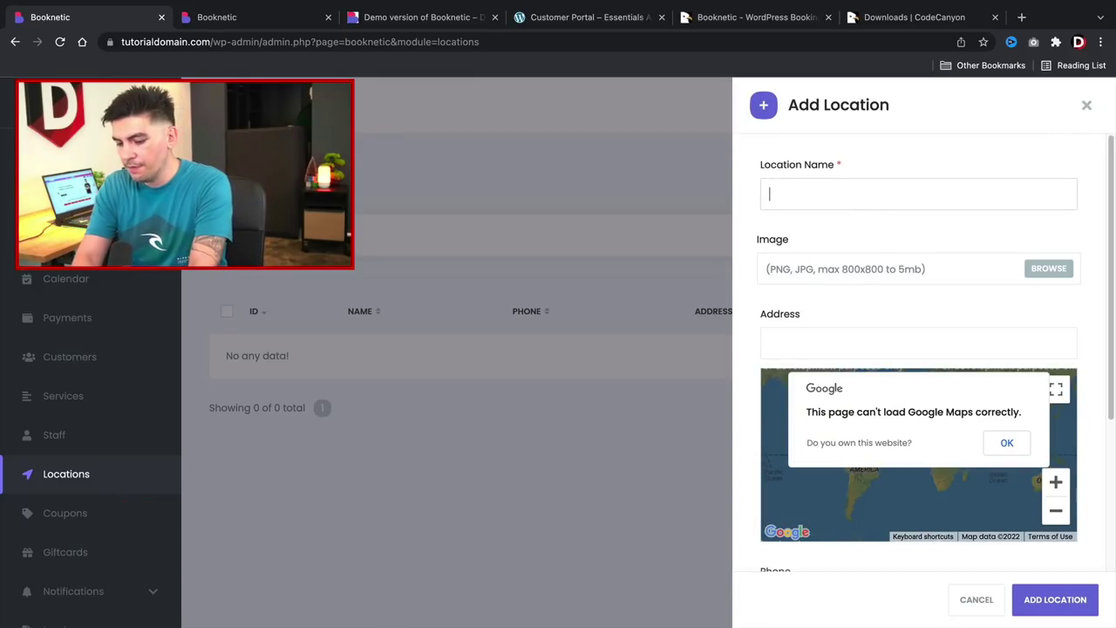
{"action": "type", "text": "Las Vegas"}
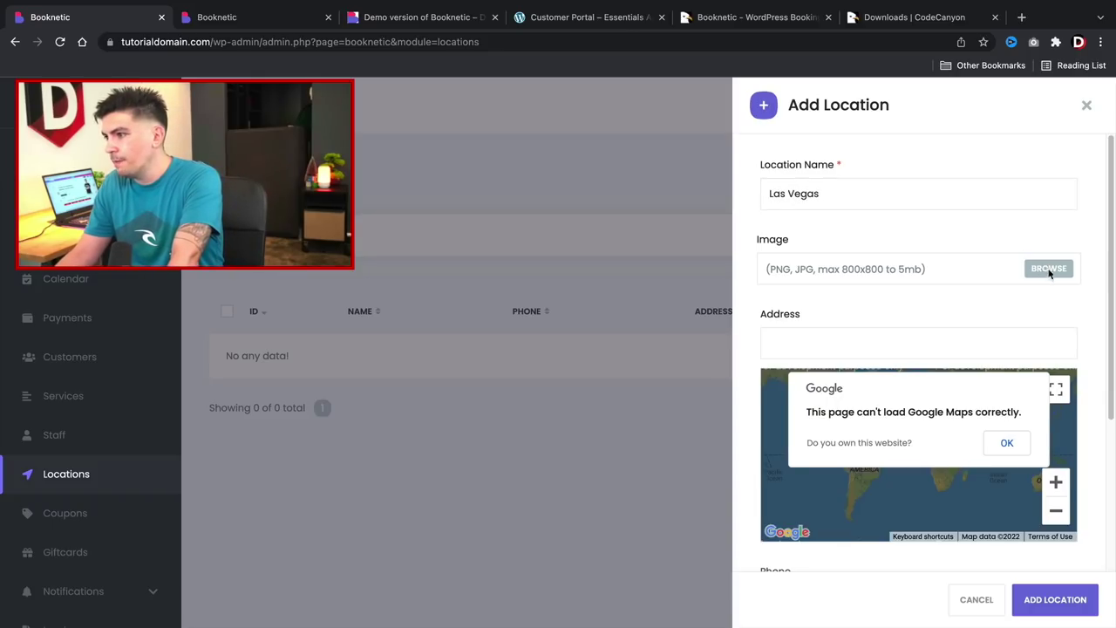
{"action": "left_click", "coordinate": [1049, 268]}
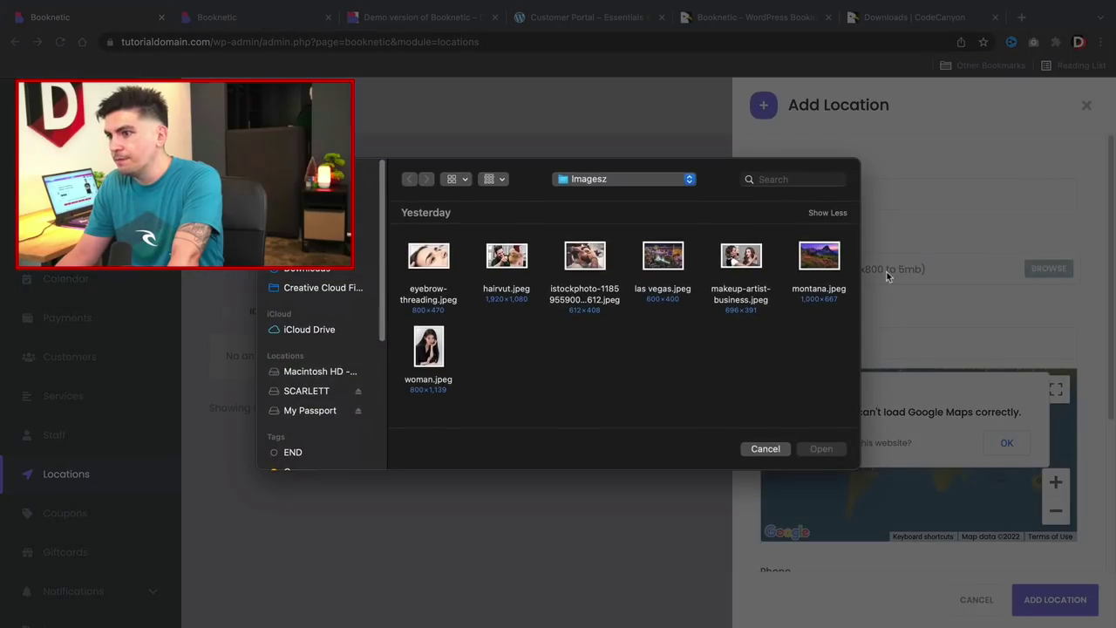
{"action": "double_click", "coordinate": [685, 290]}
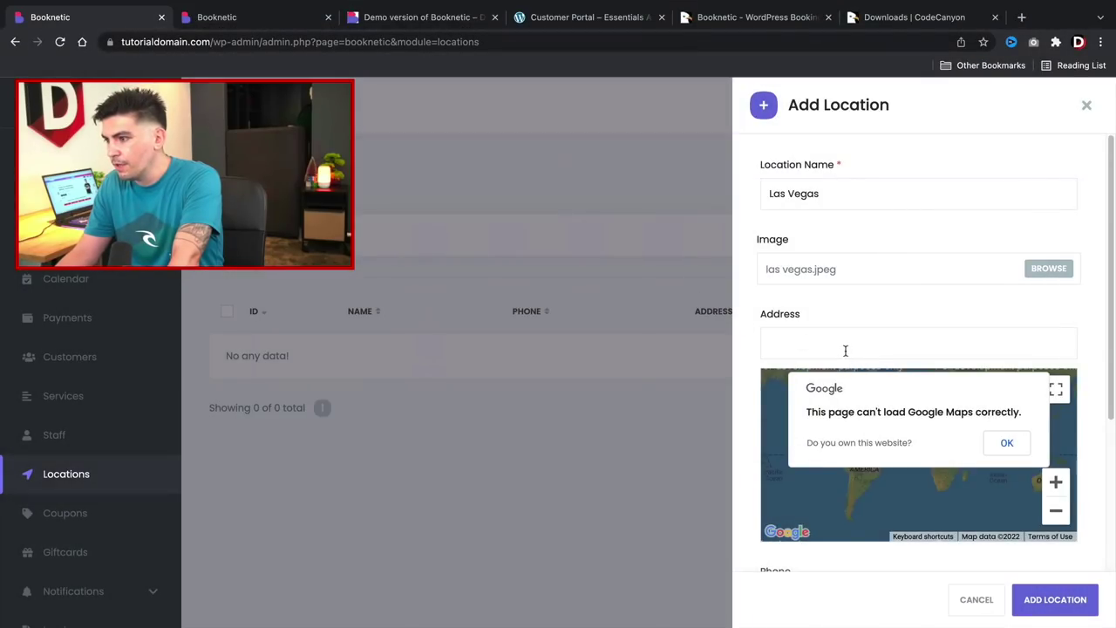
{"action": "left_click", "coordinate": [846, 348]}
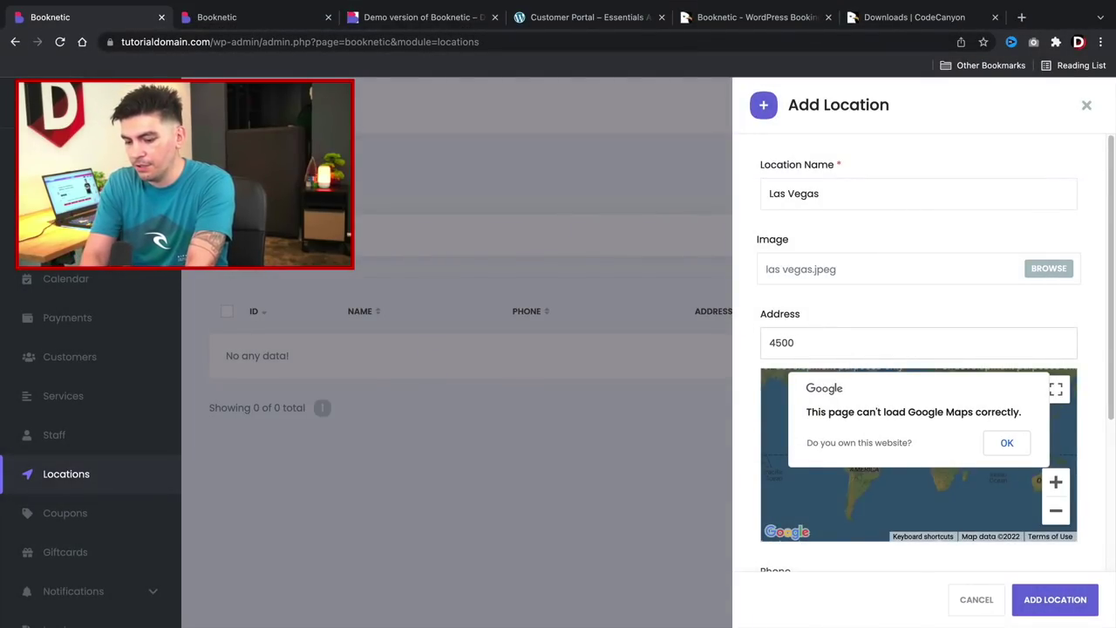
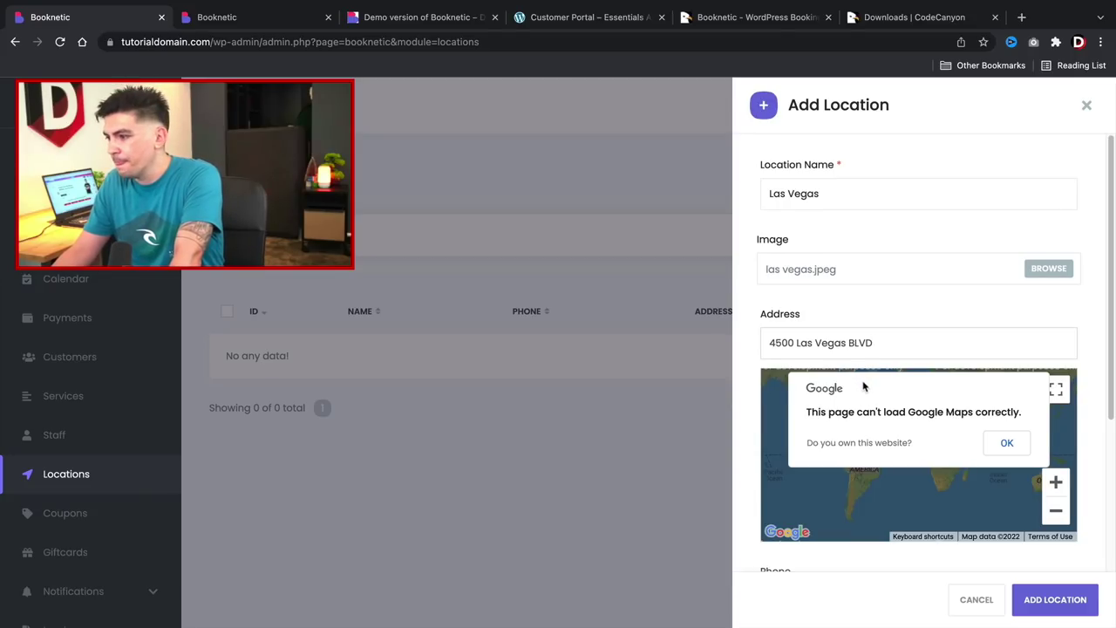
{"action": "scroll", "coordinate": [863, 387], "scroll_direction": "down", "scroll_amount": 5}
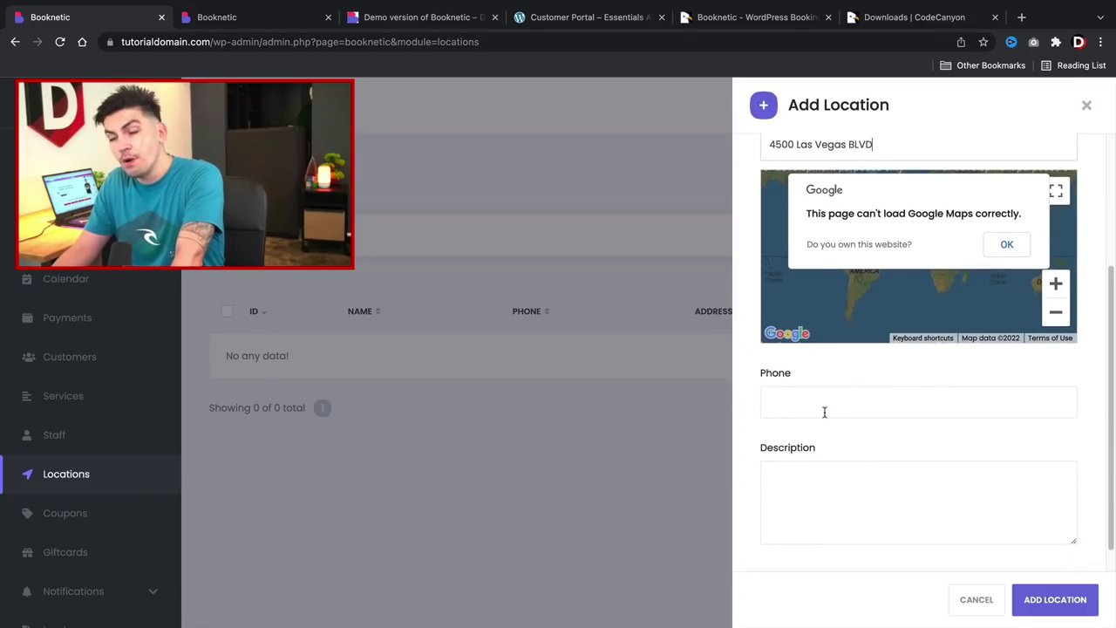
{"action": "scroll", "coordinate": [857, 424], "scroll_direction": "down", "scroll_amount": 1}
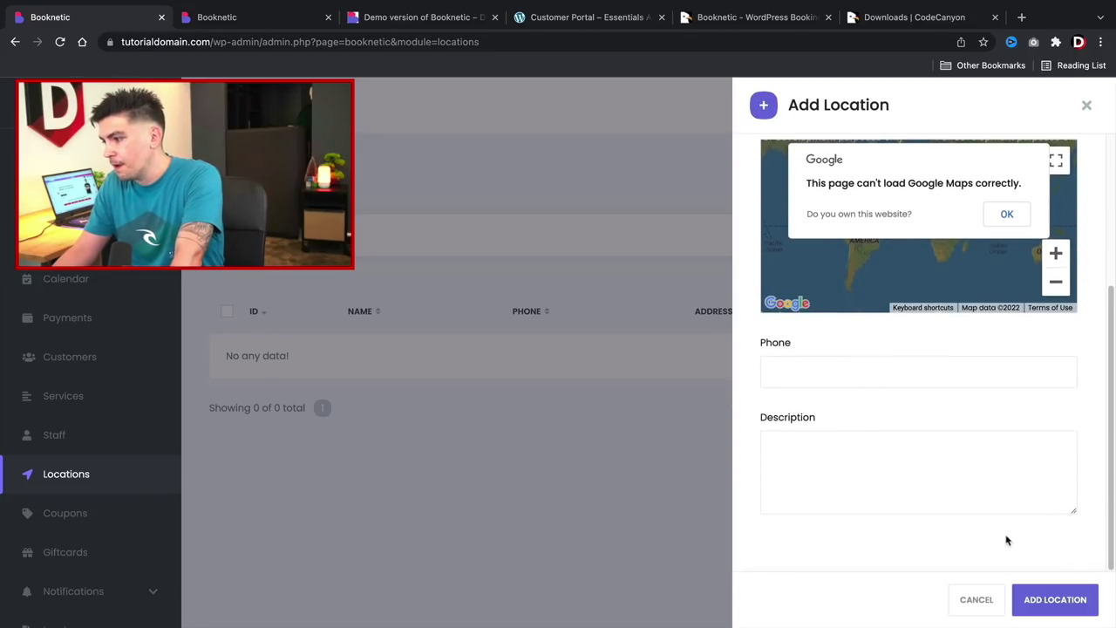
{"action": "left_click", "coordinate": [1046, 601]}
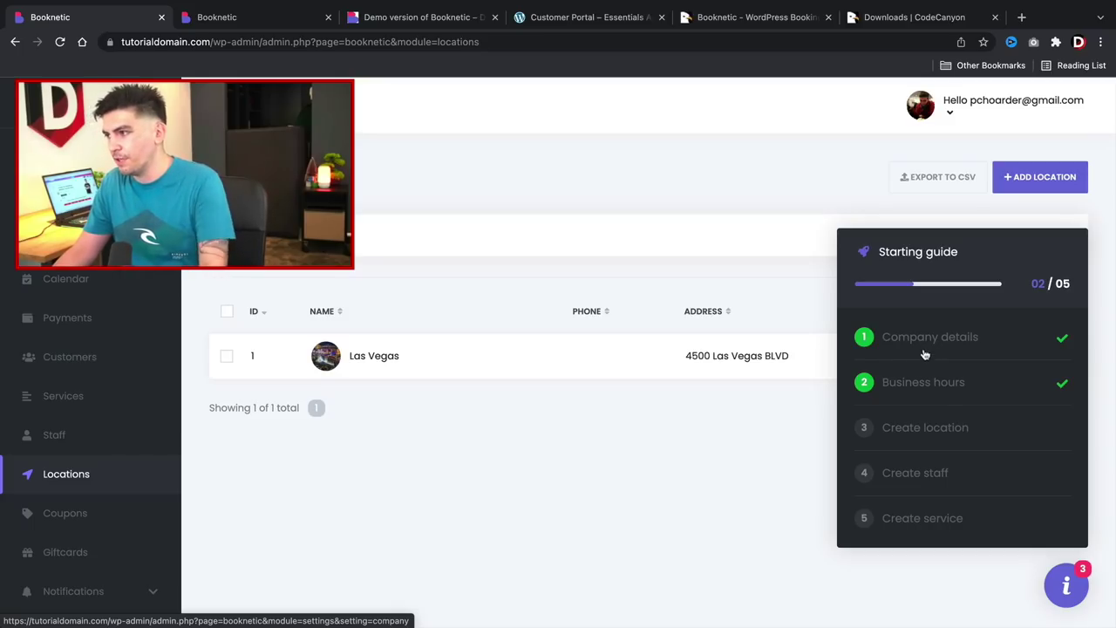
{"action": "left_click", "coordinate": [1024, 180]}
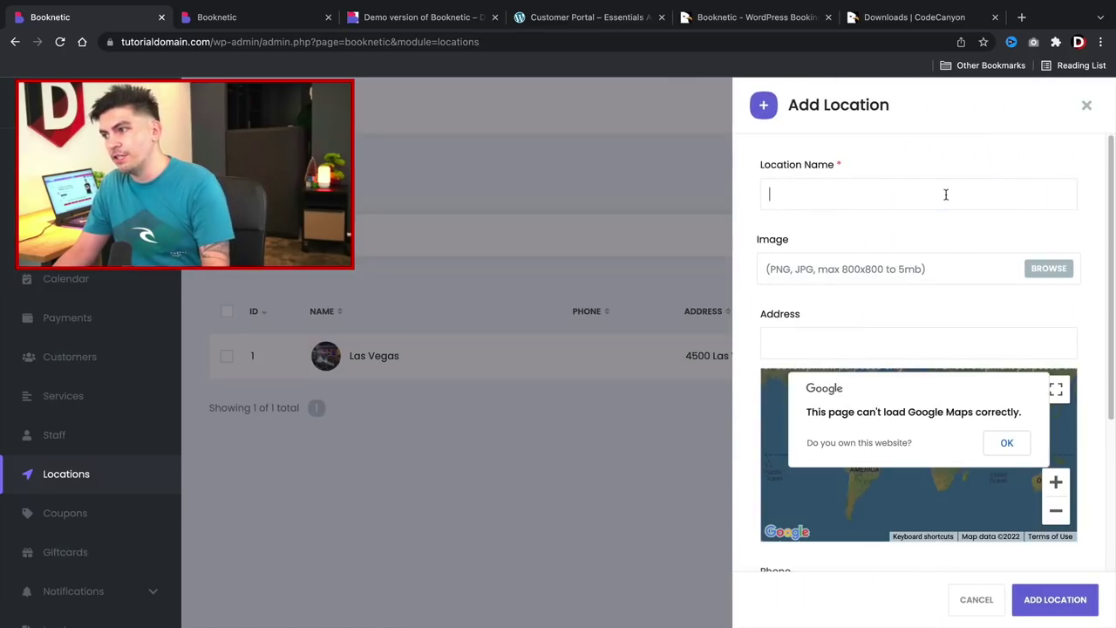
Type 'Helena, Montana' as the new location's name.
{"action": "type", "text": "Helena,"}
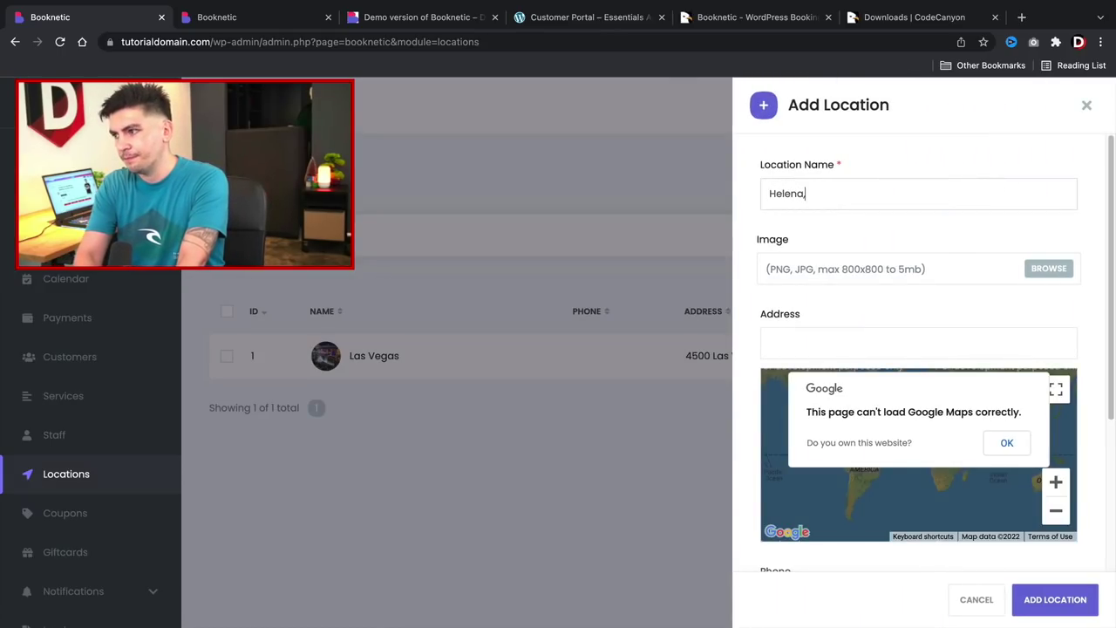
{"action": "type", "text": " Montana"}
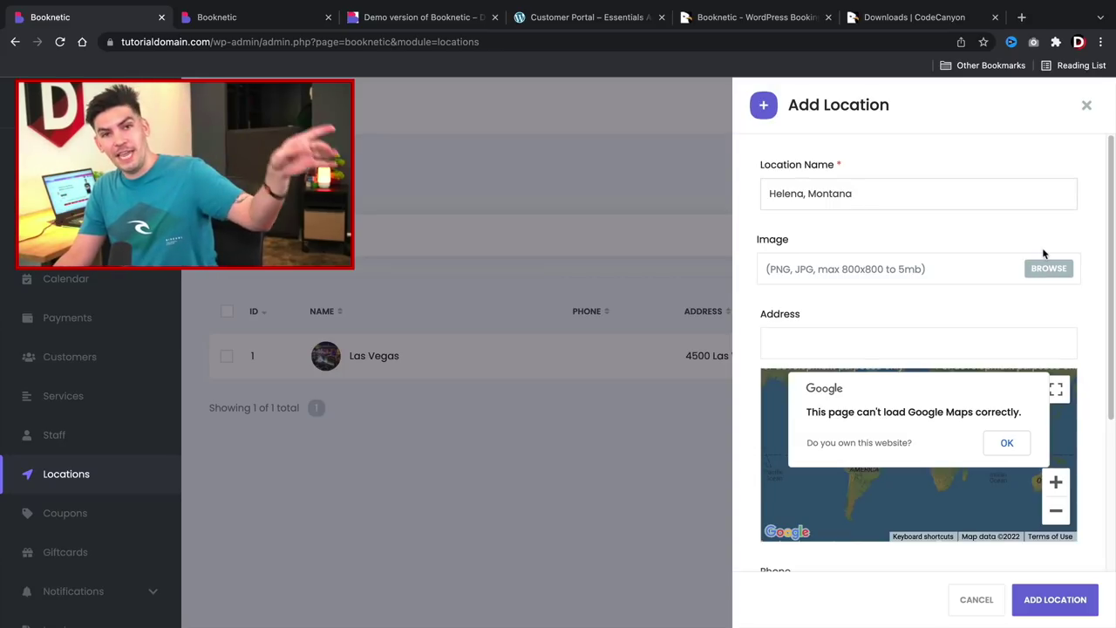
{"action": "left_click", "coordinate": [1022, 17]}
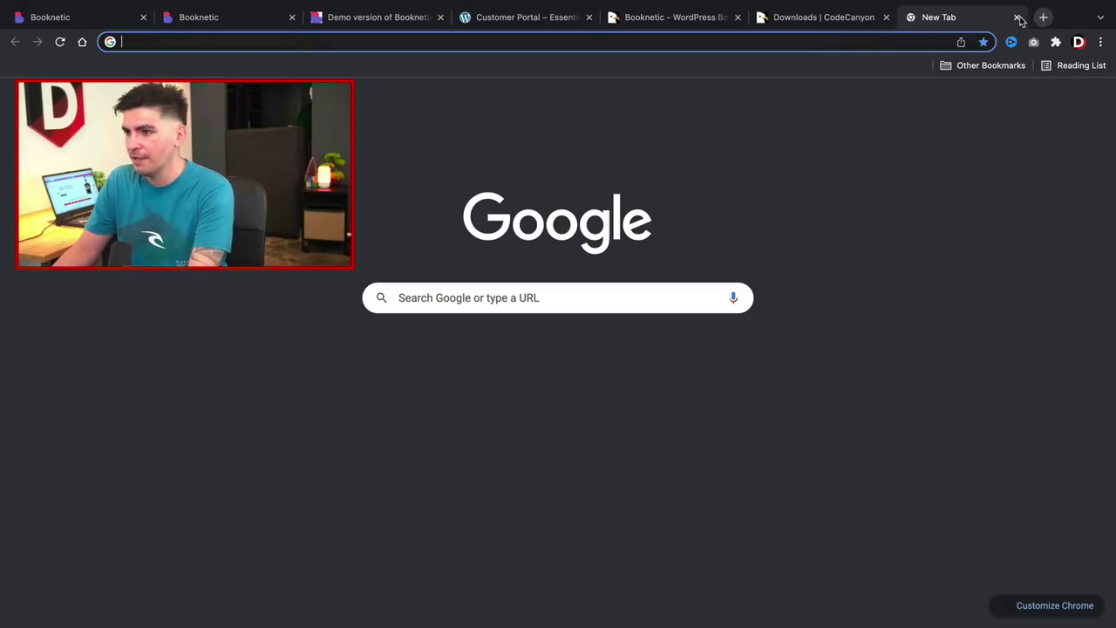
{"action": "type", "text": "montana"}
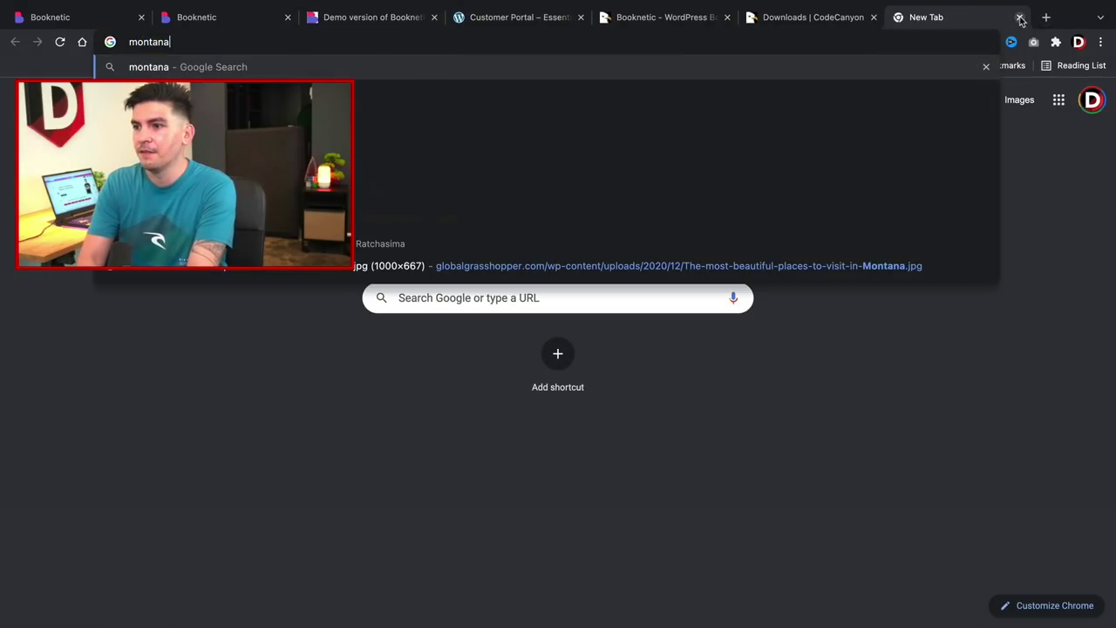
{"action": "key", "text": "Return"}
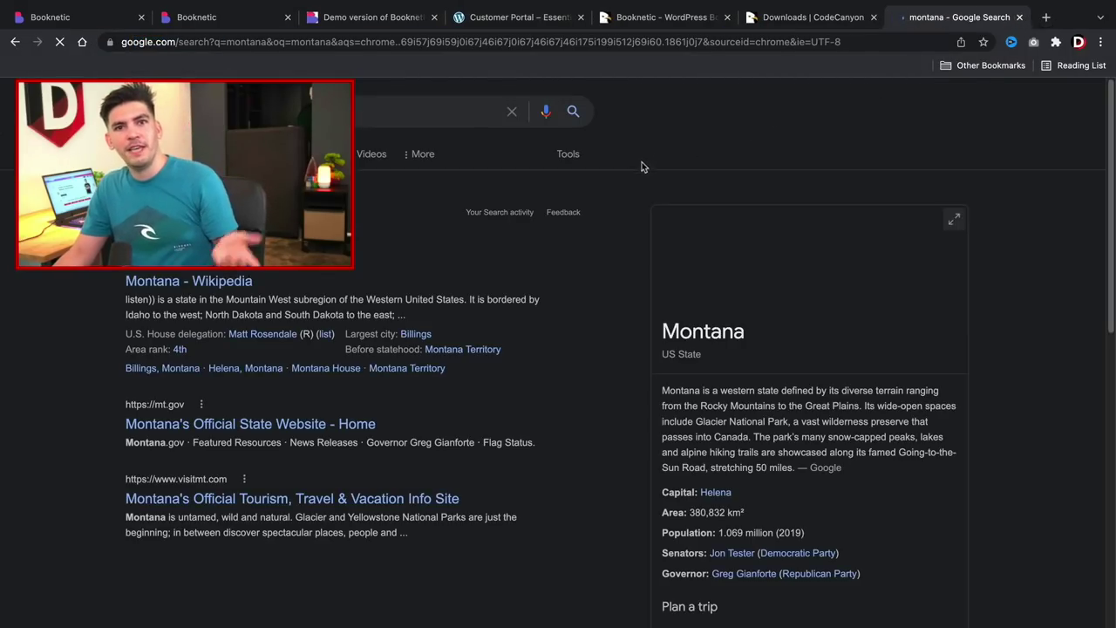
{"action": "left_click", "coordinate": [199, 154]}
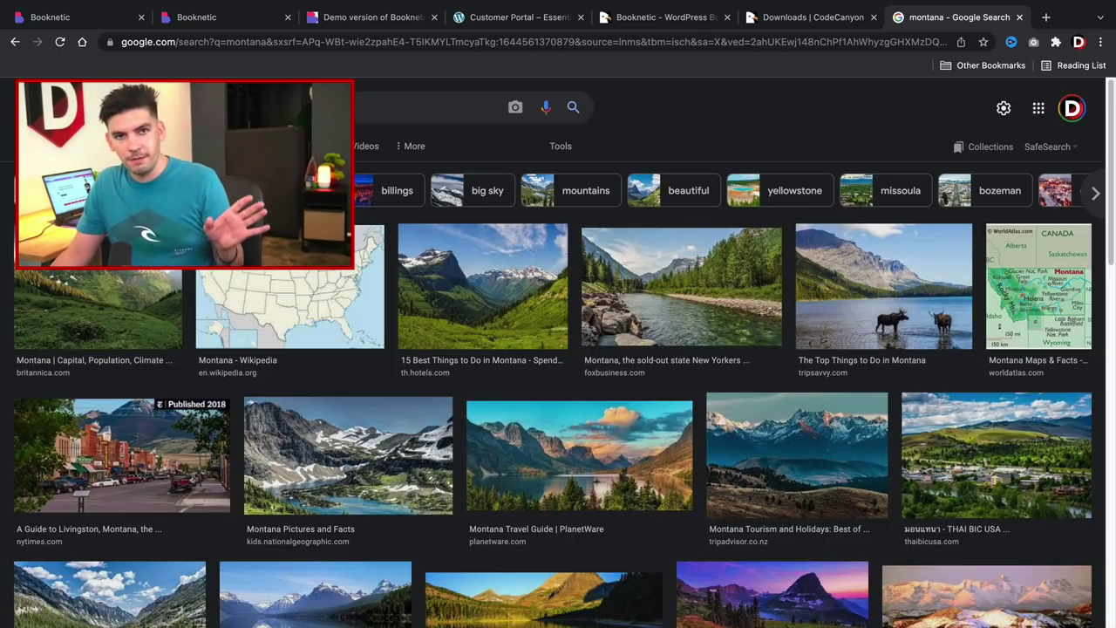
{"action": "scroll", "coordinate": [410, 253], "scroll_direction": "down", "scroll_amount": 6}
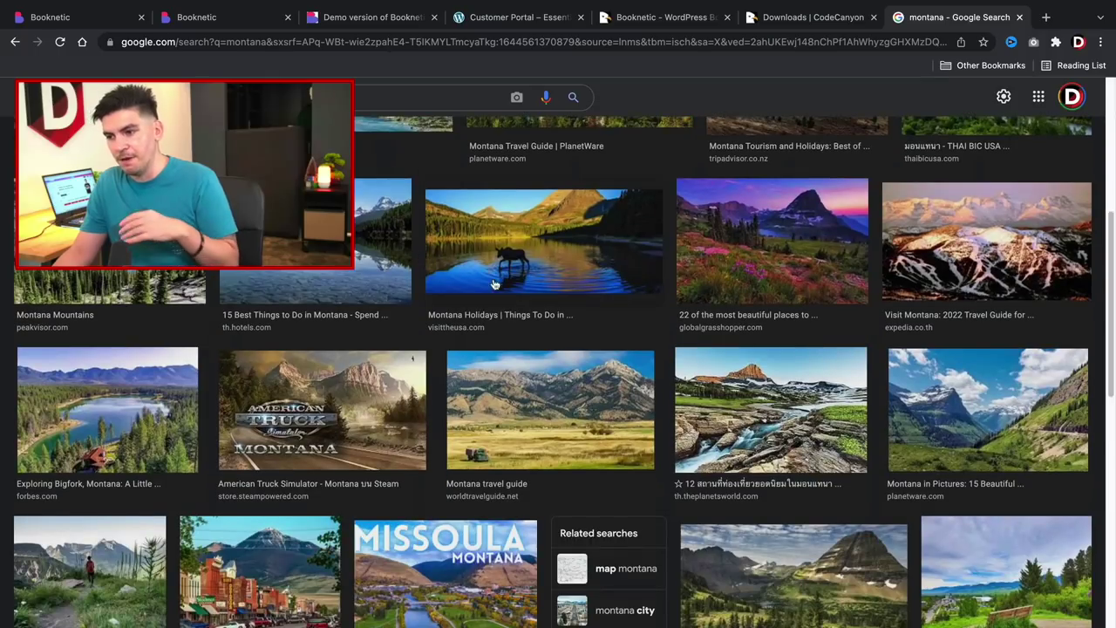
{"action": "left_click", "coordinate": [580, 261]}
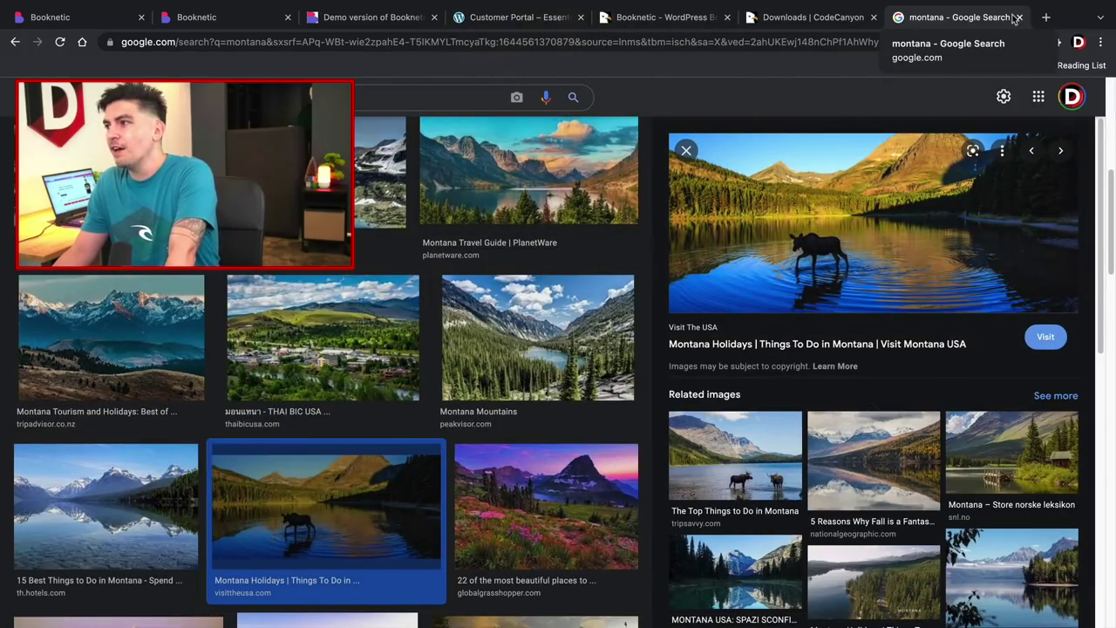
{"action": "left_click", "coordinate": [1019, 17]}
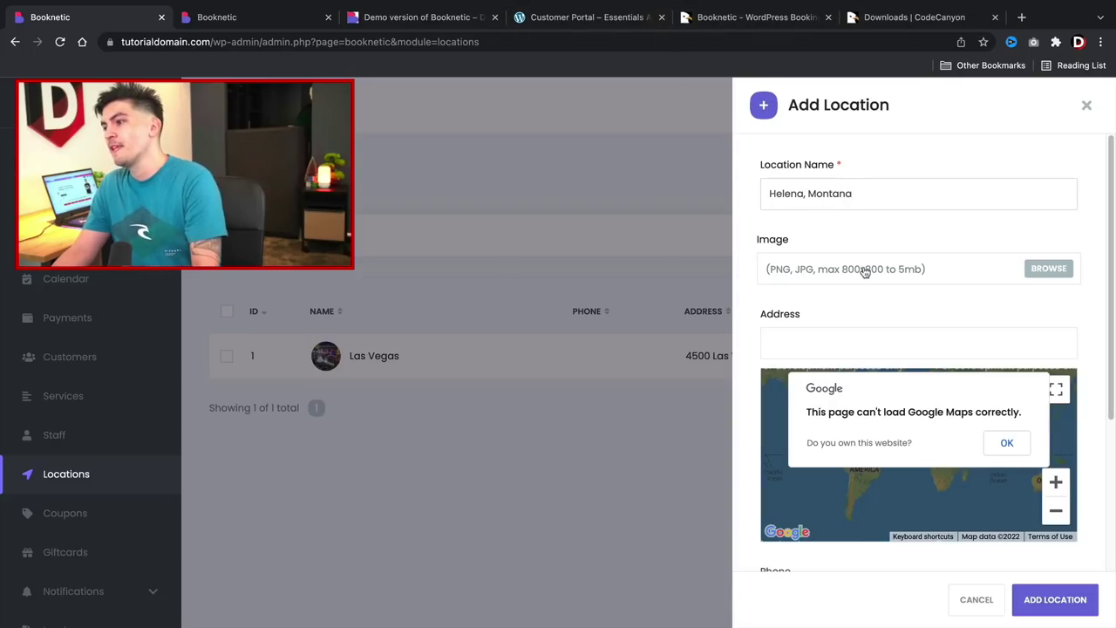
Attach montana.jpeg, enter the street address, and save the Helena, Montana location.
{"action": "left_click", "coordinate": [1046, 275]}
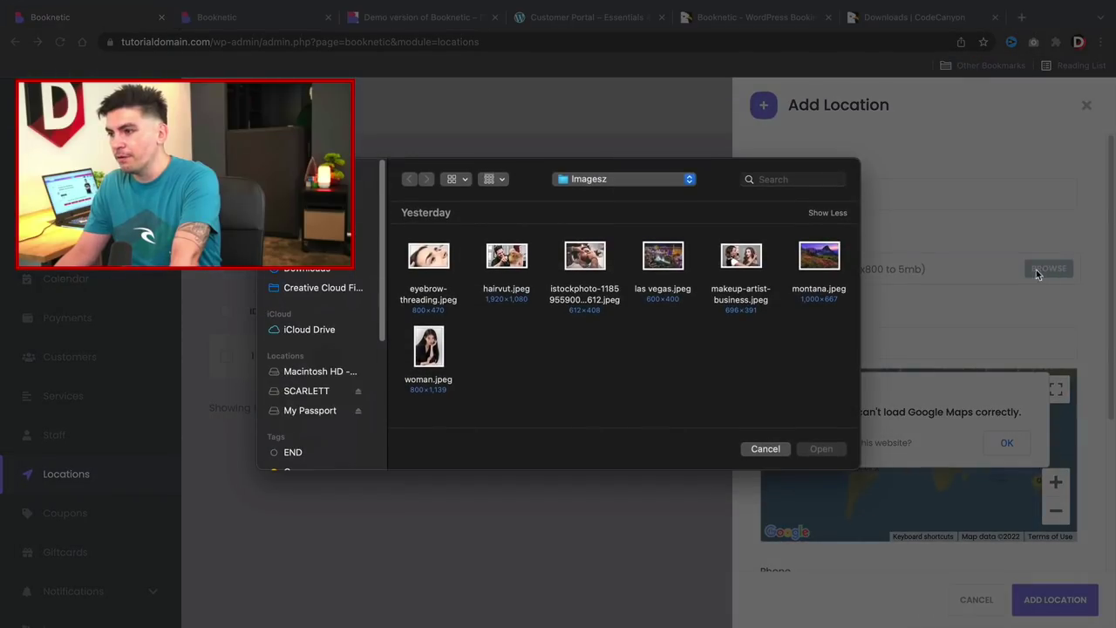
{"action": "double_click", "coordinate": [837, 264]}
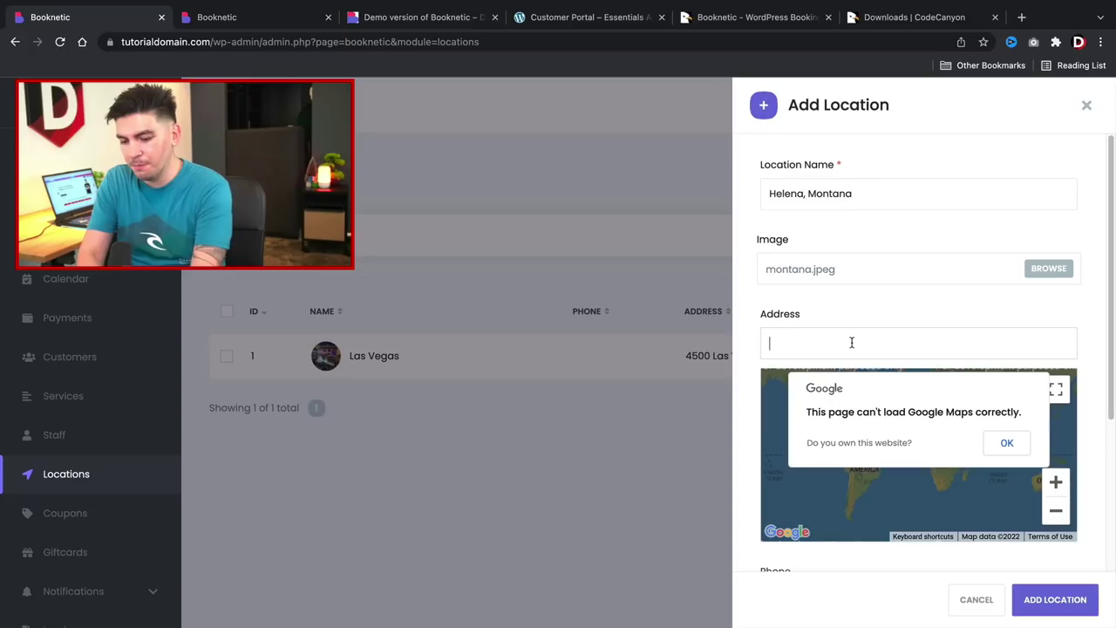
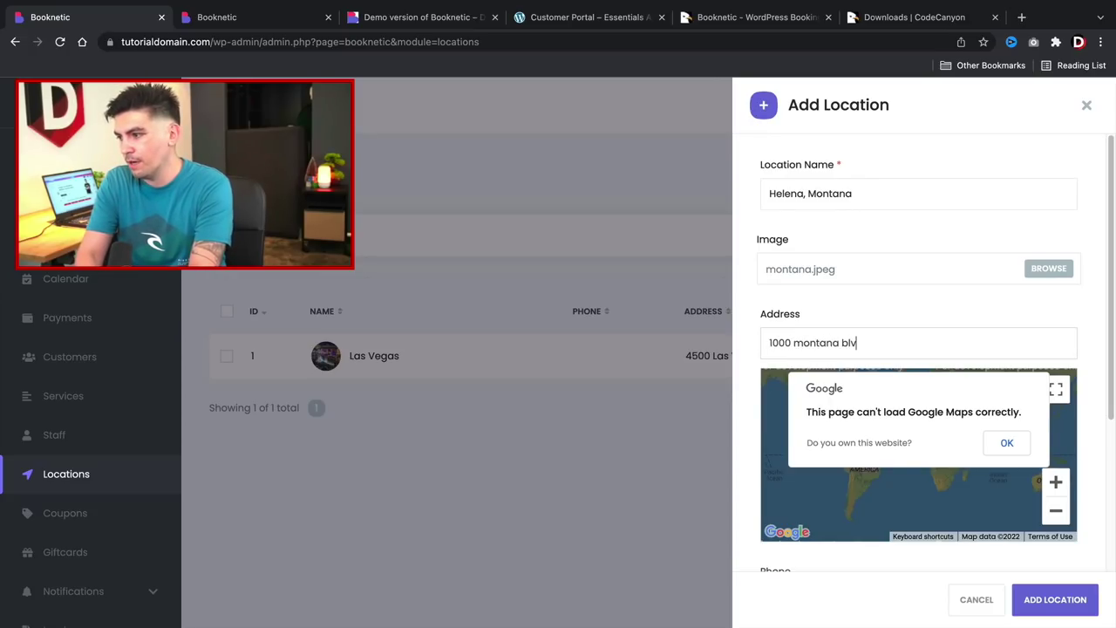
{"action": "scroll", "coordinate": [886, 474], "scroll_direction": "down", "scroll_amount": 3}
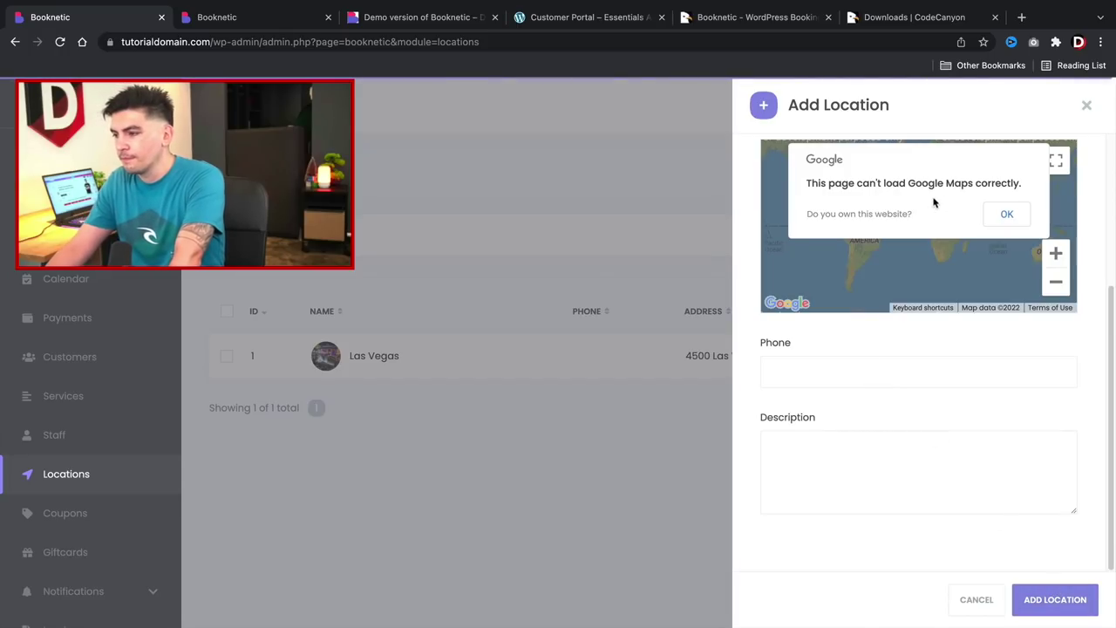
{"action": "key", "text": "Return"}
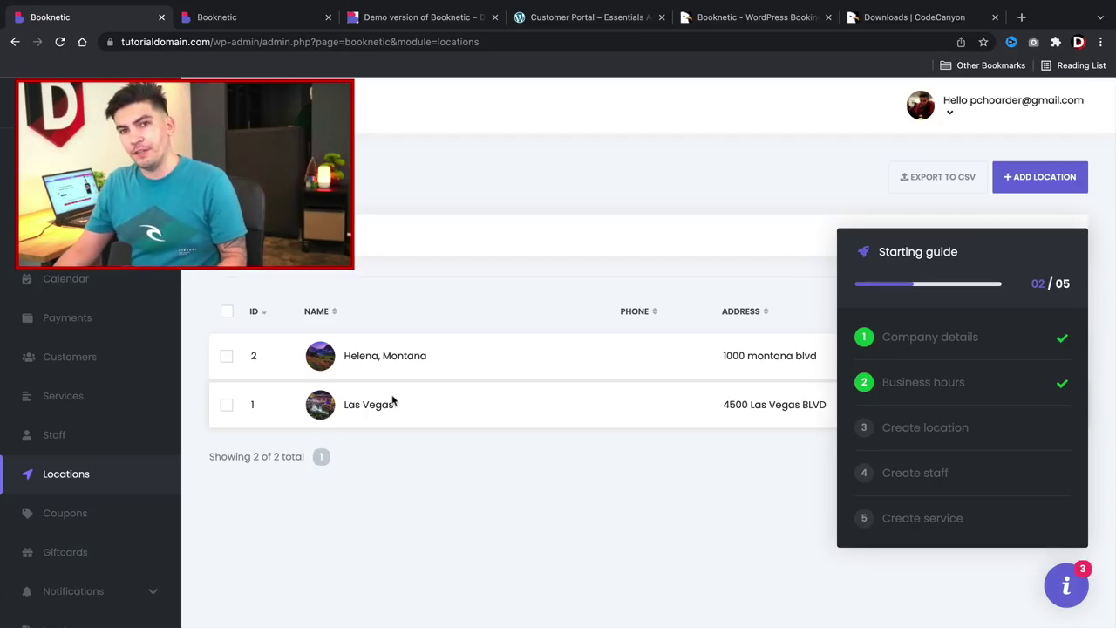
Go to the Staff page via the guide's Create staff step and begin adding a staff member.
{"action": "left_click", "coordinate": [1071, 597]}
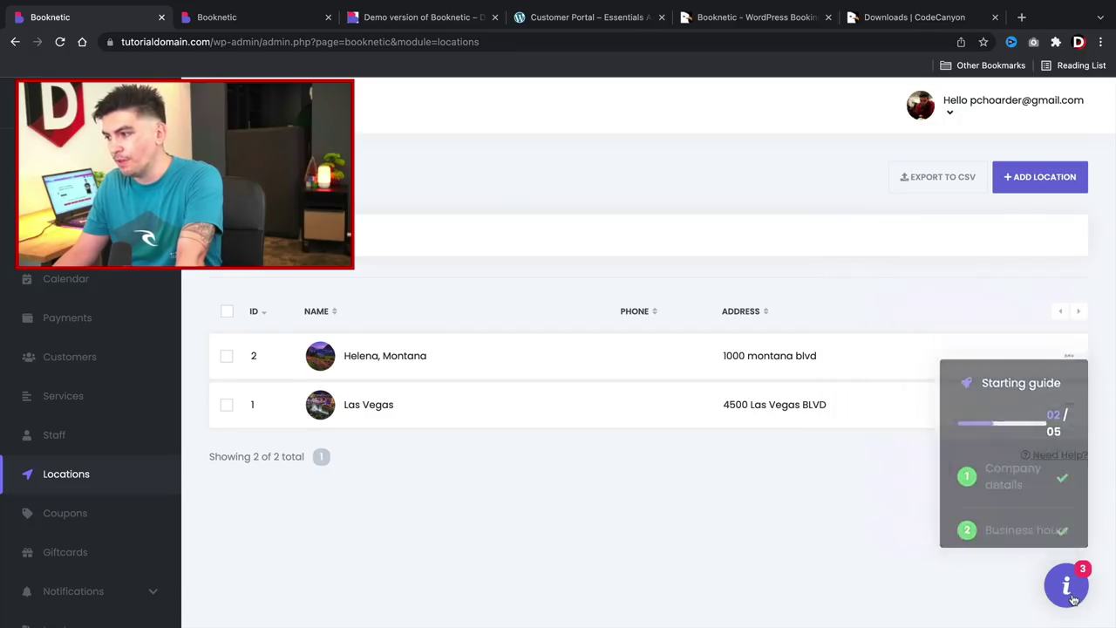
{"action": "left_click", "coordinate": [1072, 359]}
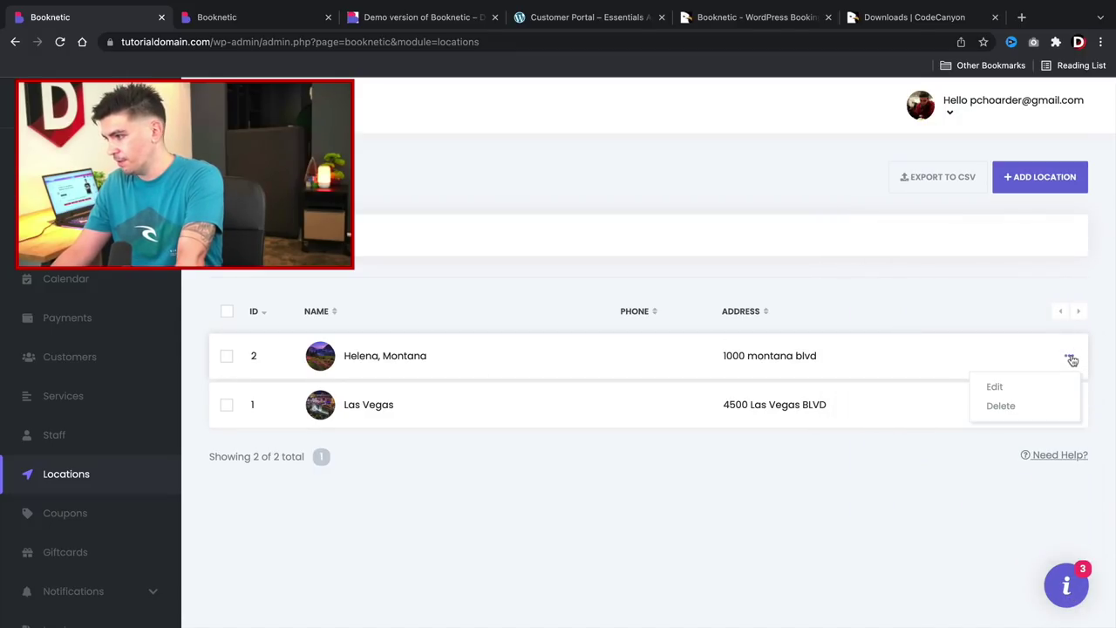
{"action": "left_click", "coordinate": [1072, 360]}
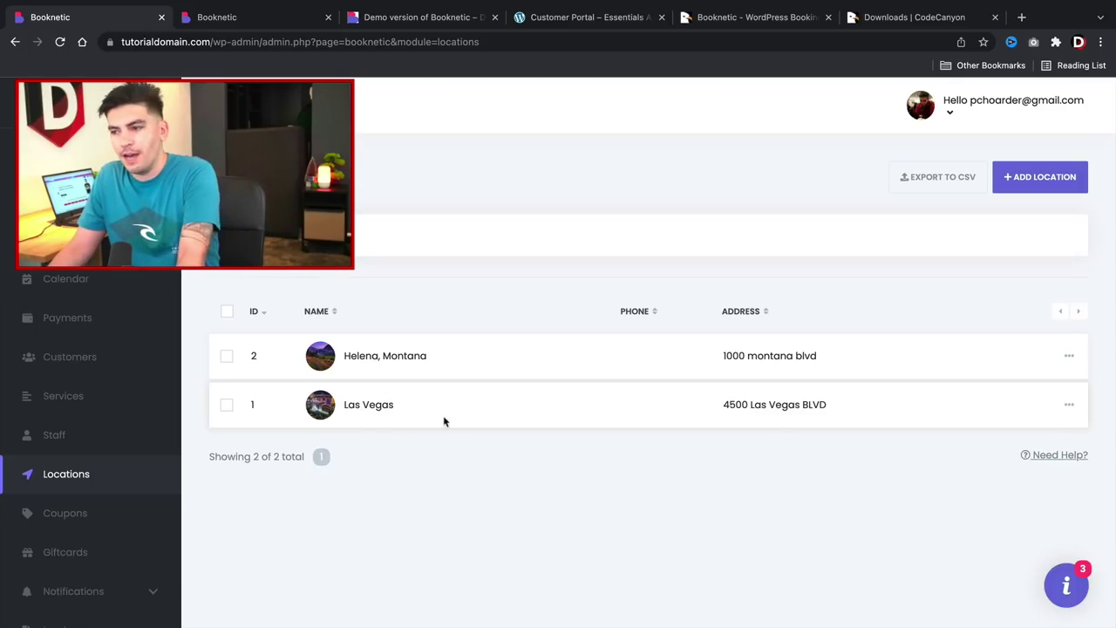
{"action": "left_click", "coordinate": [1068, 584]}
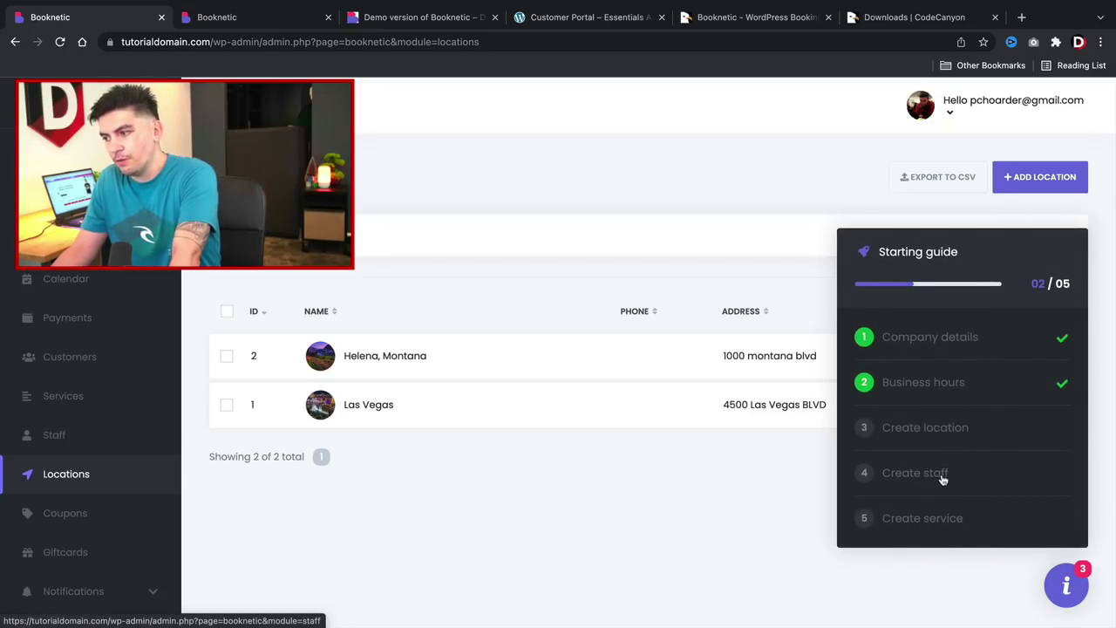
{"action": "left_click", "coordinate": [941, 478]}
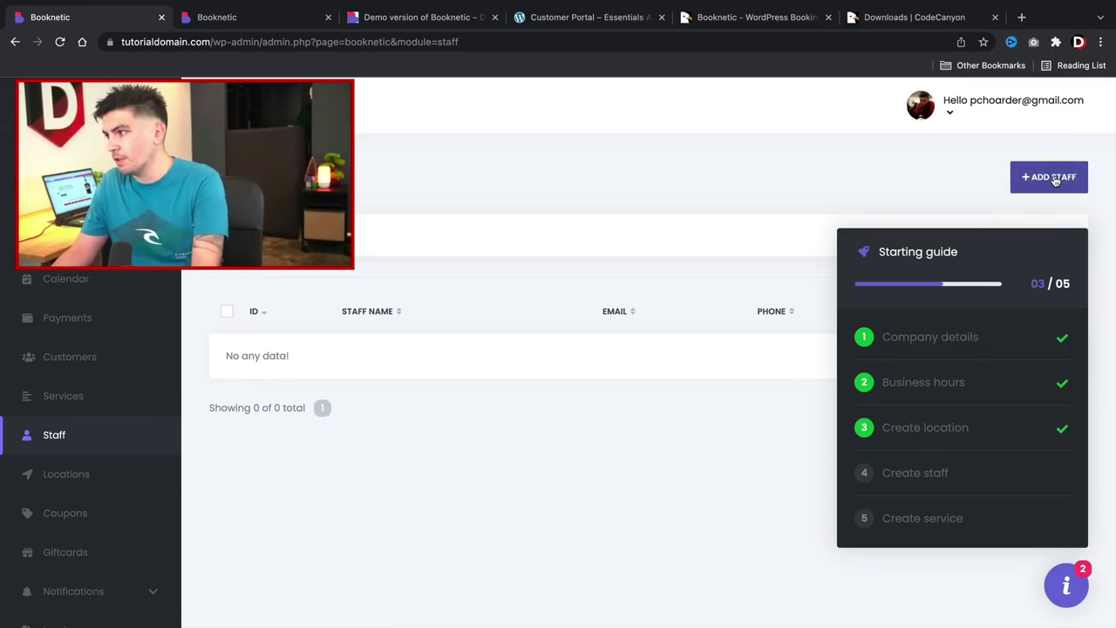
{"action": "left_click", "coordinate": [1079, 189]}
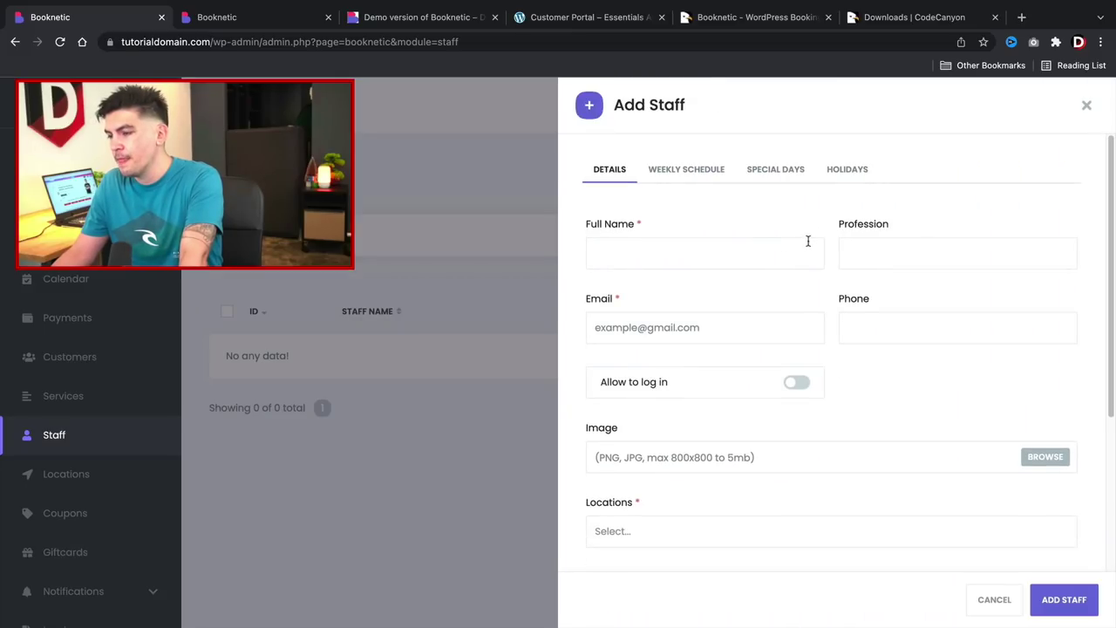
Enter the staff member's full name, Stylist profession and e-mail address.
{"action": "left_click", "coordinate": [749, 252]}
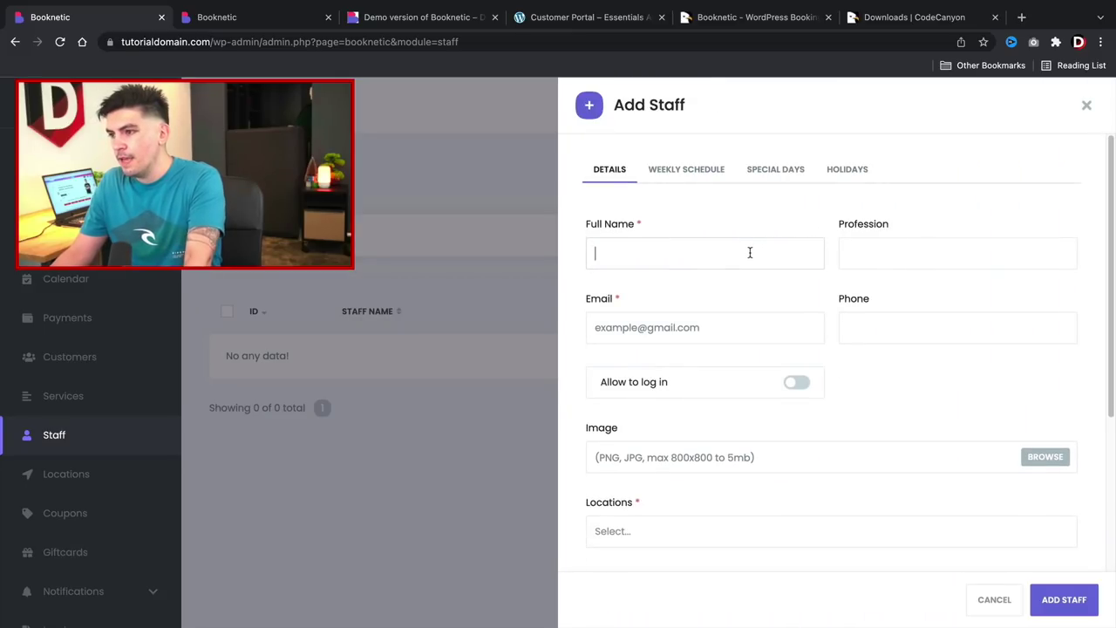
{"action": "type", "text": "Rebecca"}
{"action": "key", "text": "Tab"}
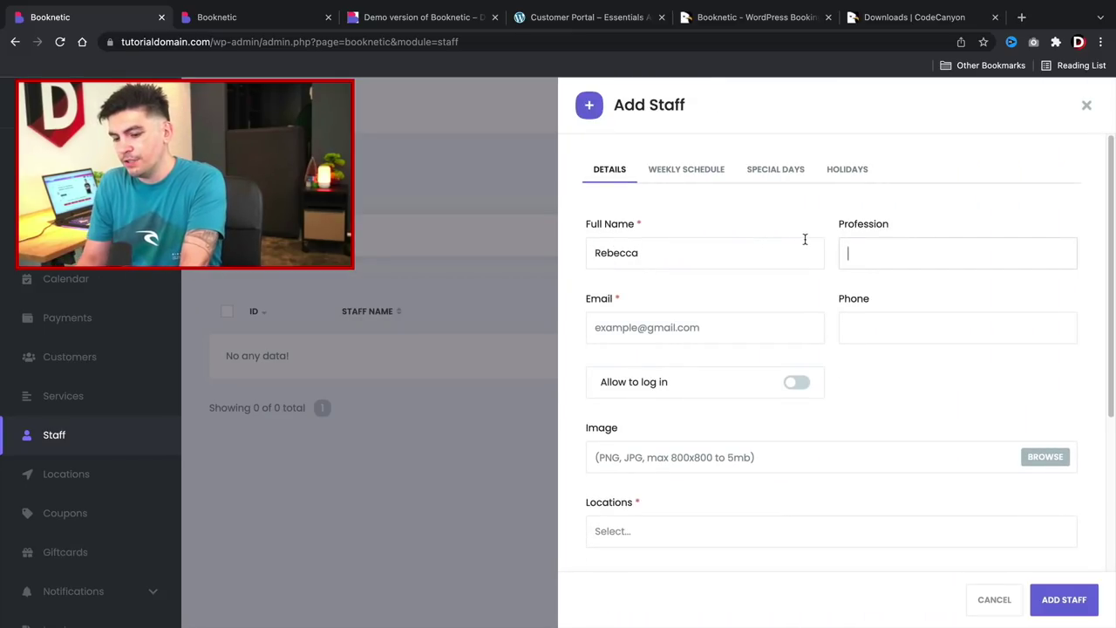
{"action": "type", "text": "Stylist"}
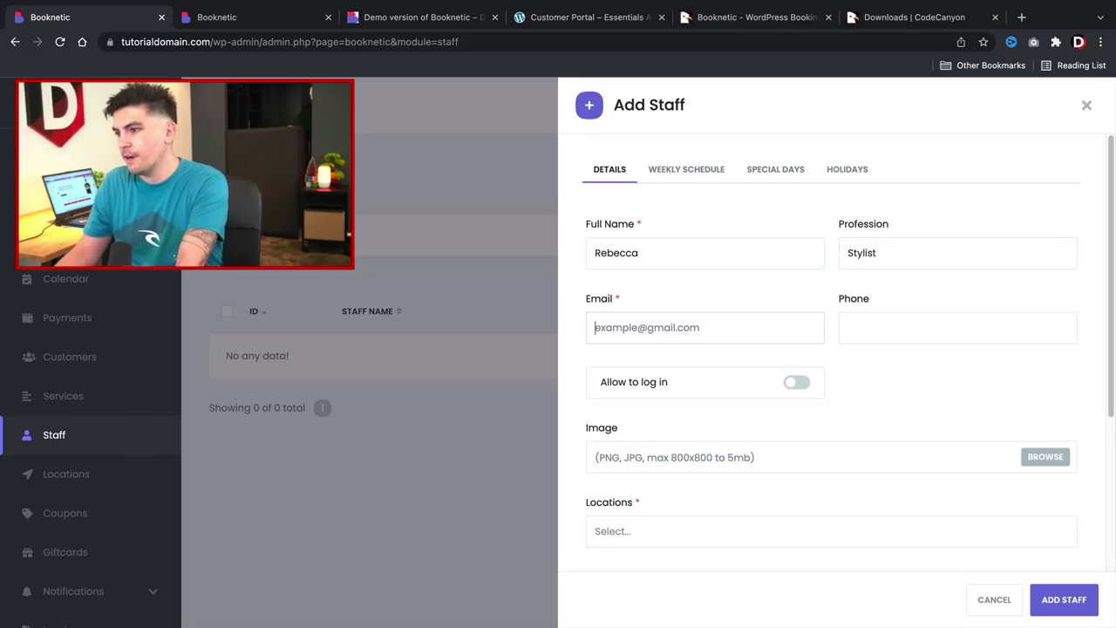
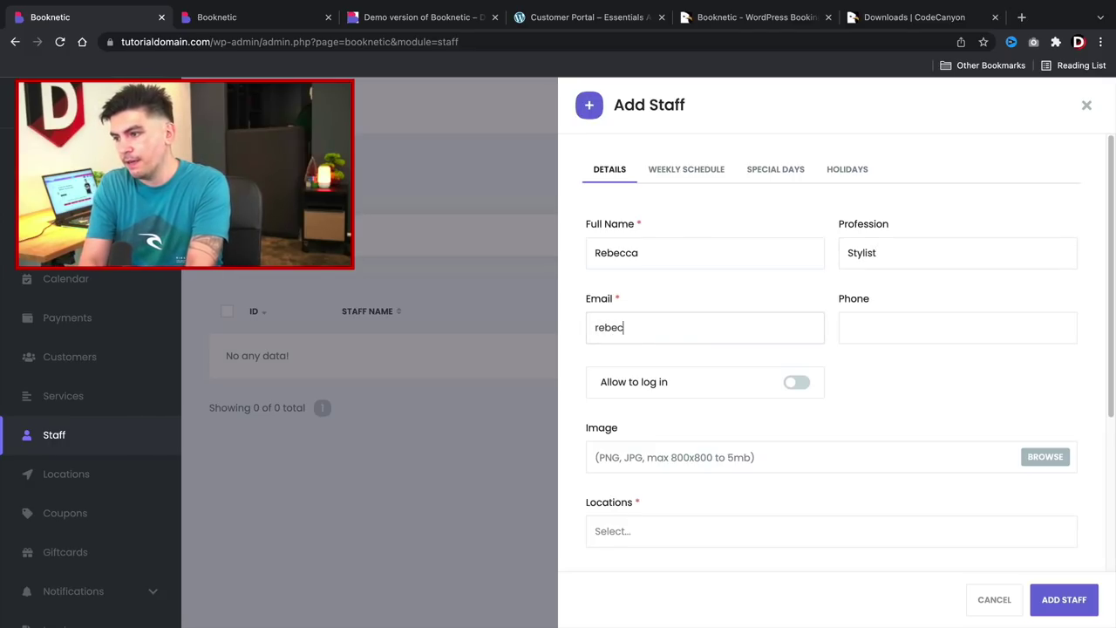
{"action": "key", "text": "Tab"}
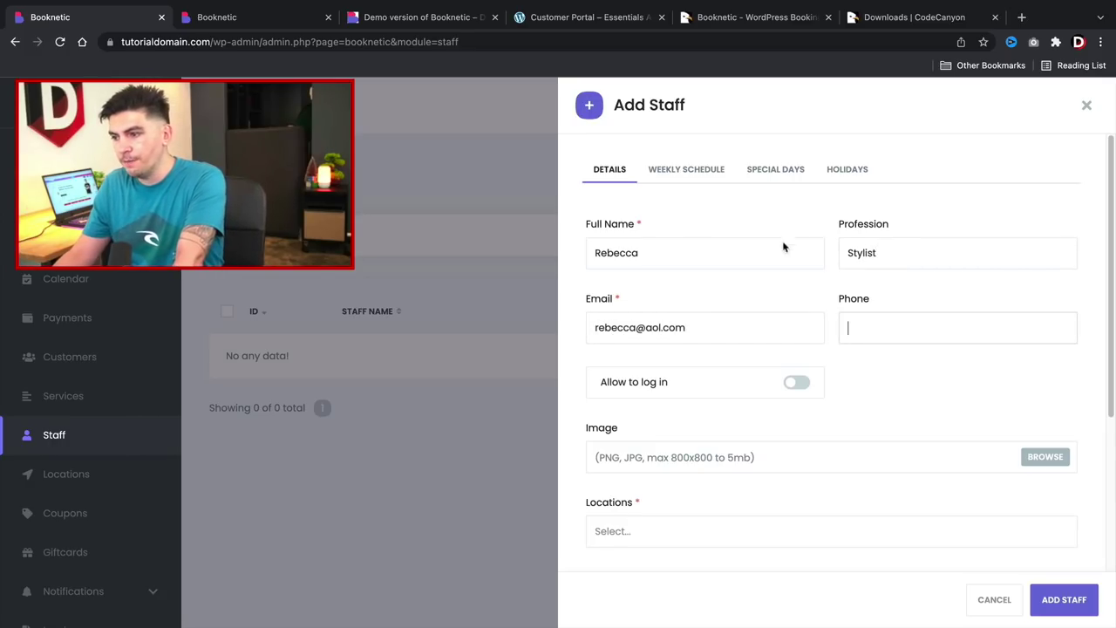
Allow the staff member to log in as a new WordPress user, then switch to the Customer Portal.
{"action": "left_click", "coordinate": [797, 385]}
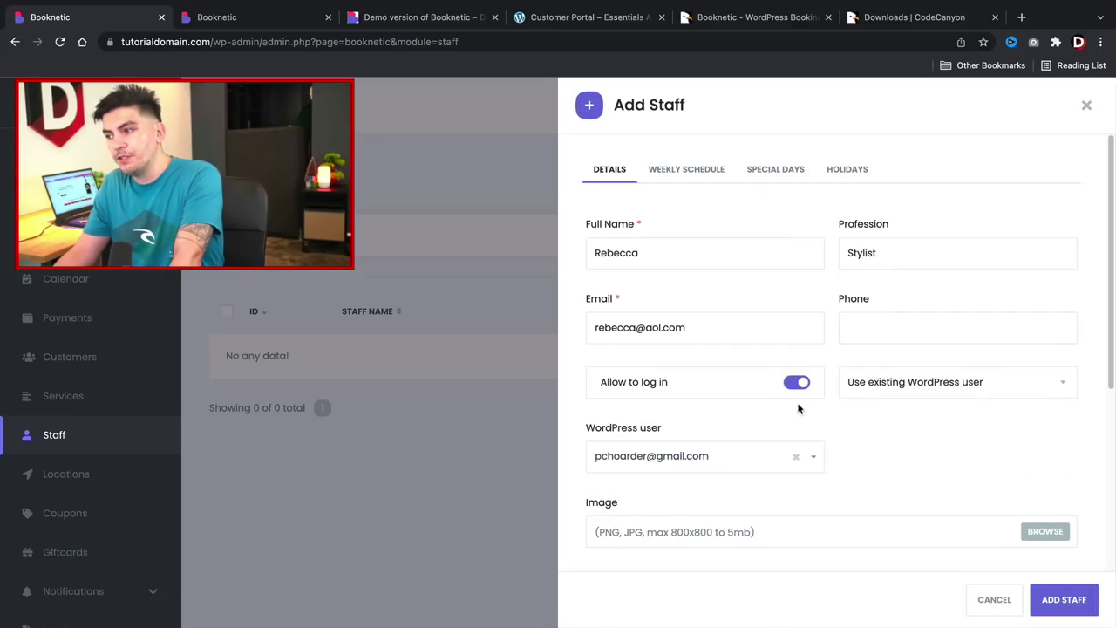
{"action": "left_click", "coordinate": [853, 391]}
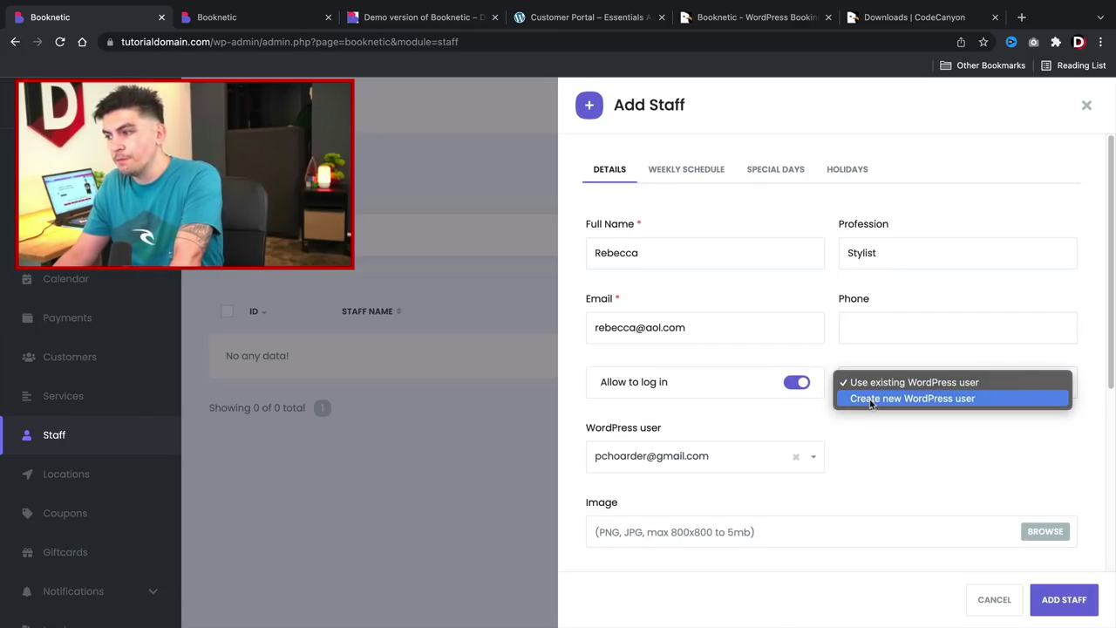
{"action": "left_click", "coordinate": [870, 399]}
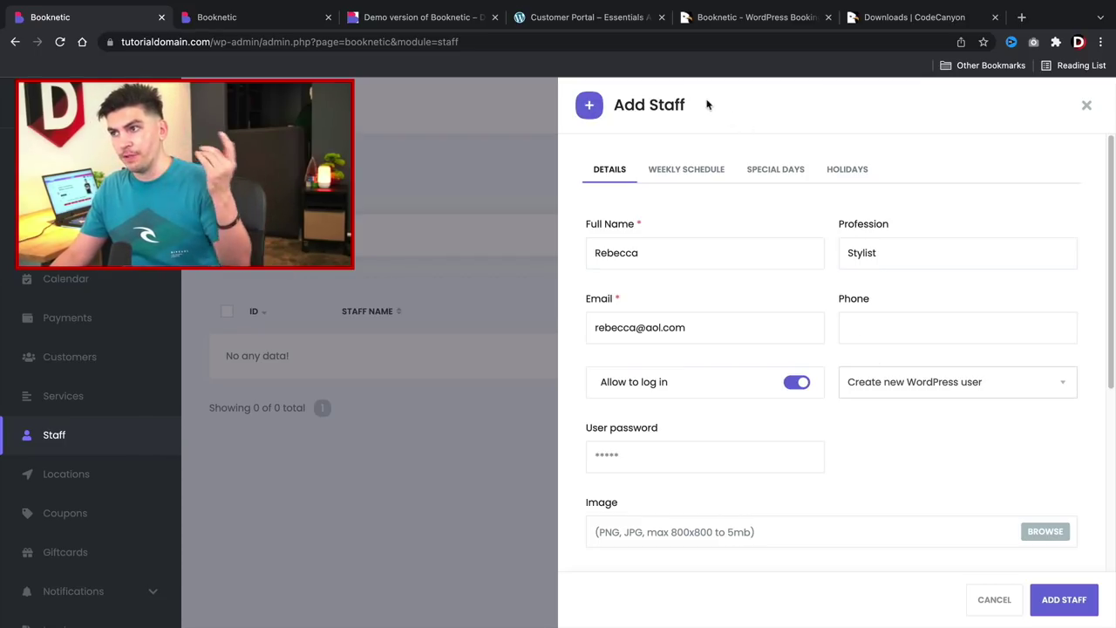
{"action": "left_click", "coordinate": [611, 25]}
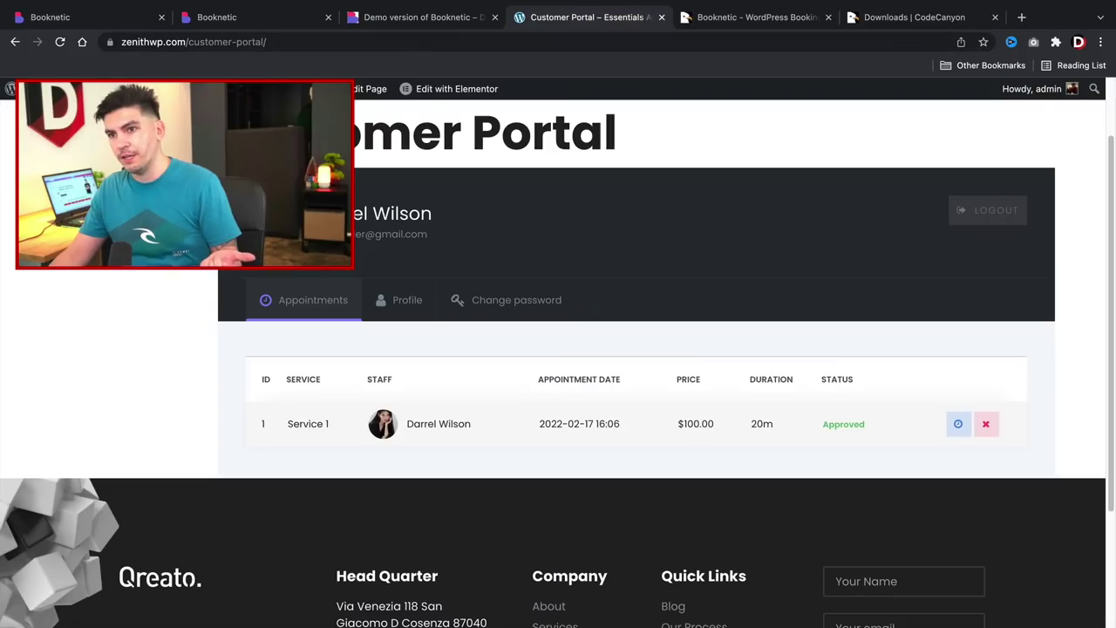
Open WordPress's Users > Add New page from the admin dashboard.
{"action": "left_click", "coordinate": [53, 88]}
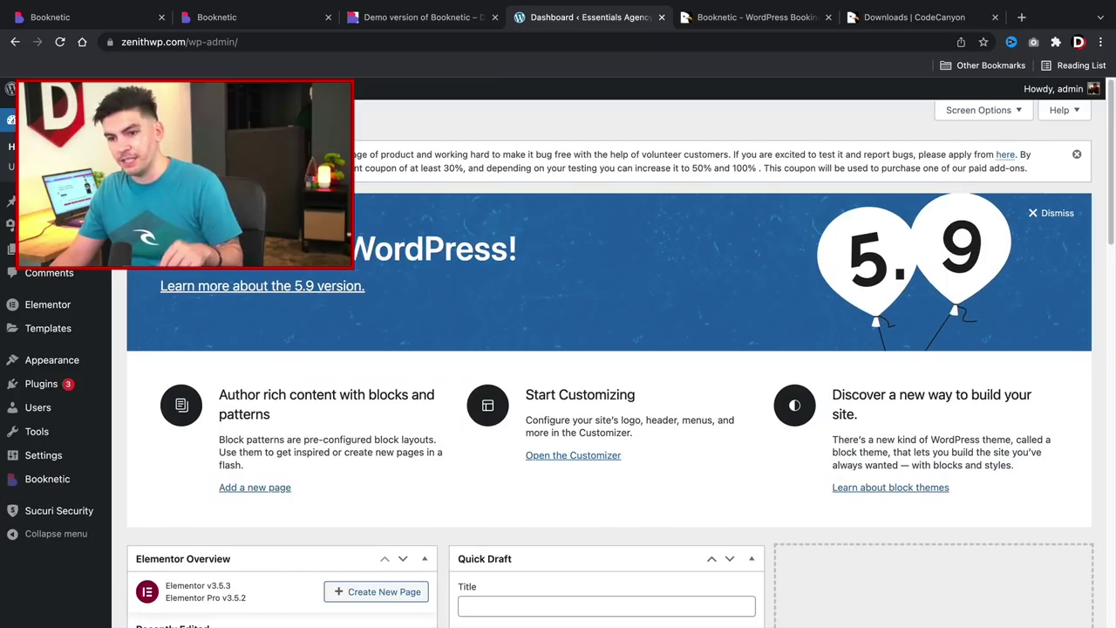
{"action": "mouse_move", "coordinate": [52, 410]}
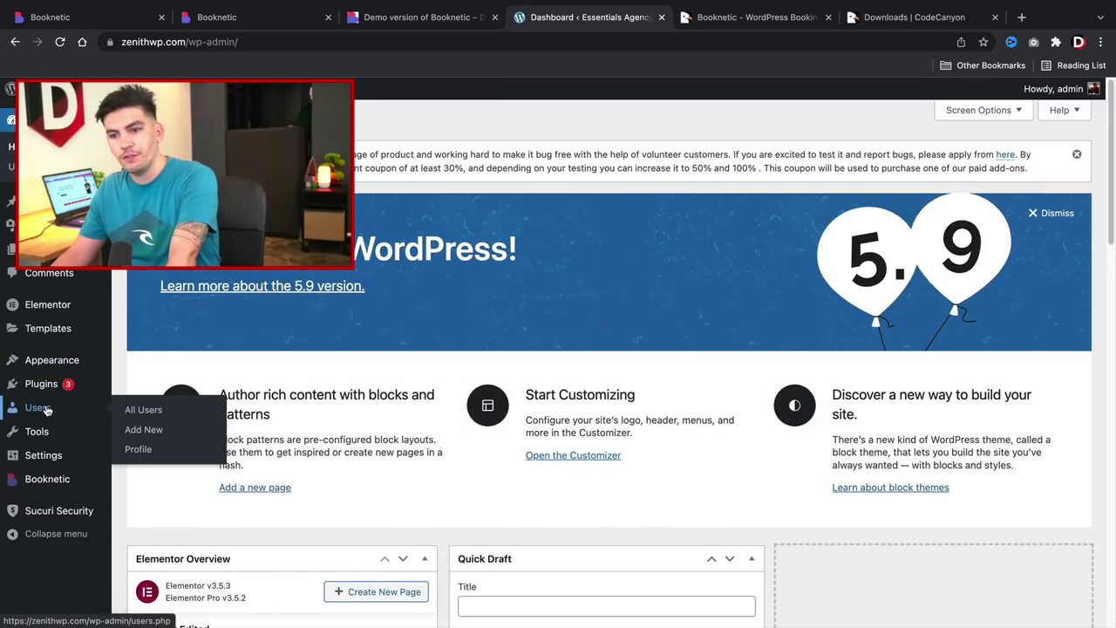
{"action": "left_click", "coordinate": [138, 432]}
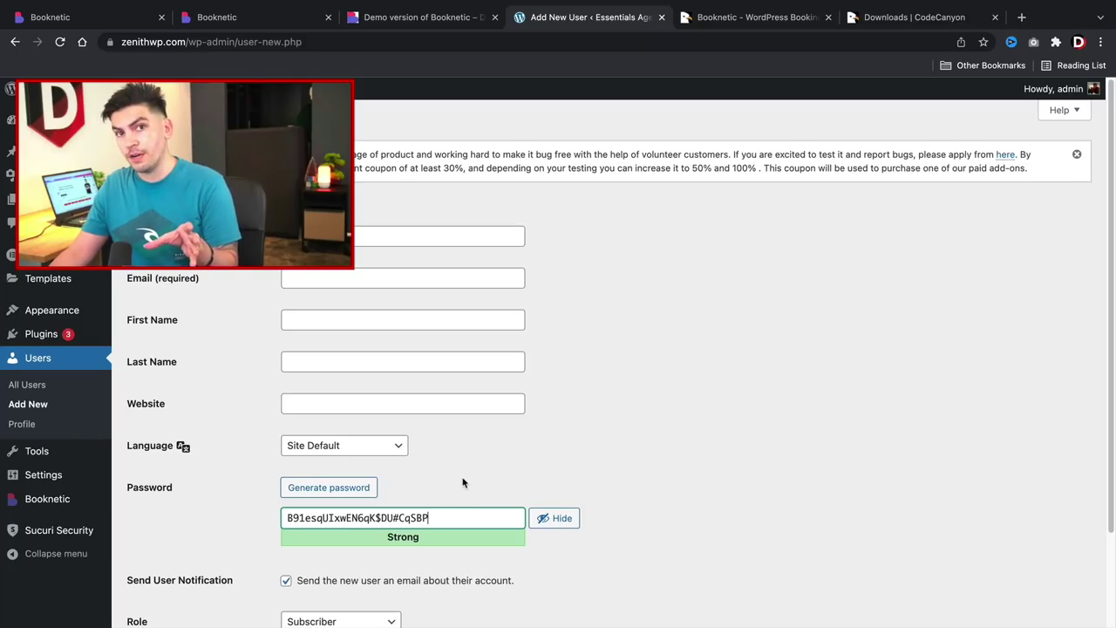
Keep Create new WordPress user selected and enter the staff member's login password.
{"action": "left_click", "coordinate": [87, 17]}
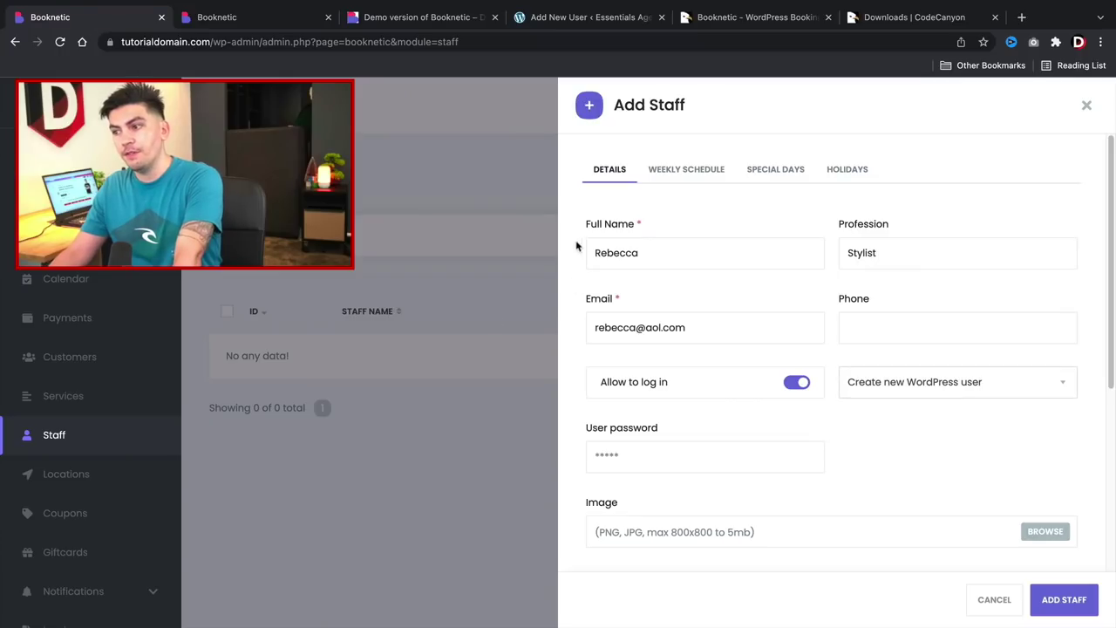
{"action": "left_click", "coordinate": [962, 390]}
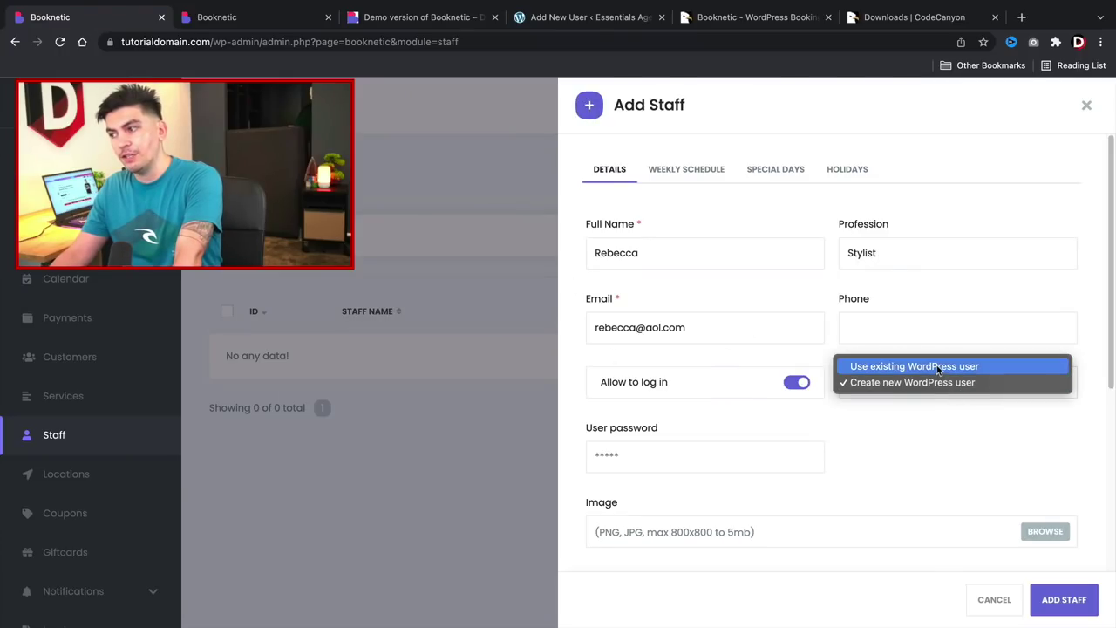
{"action": "left_click", "coordinate": [937, 365]}
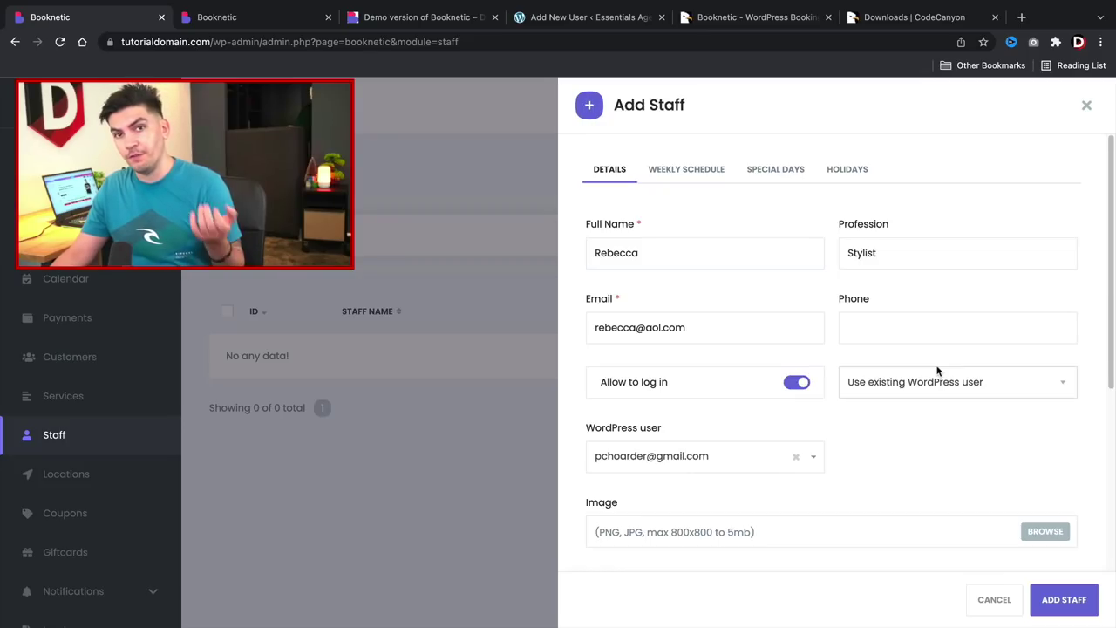
{"action": "left_click", "coordinate": [939, 386]}
{"action": "left_click", "coordinate": [937, 401]}
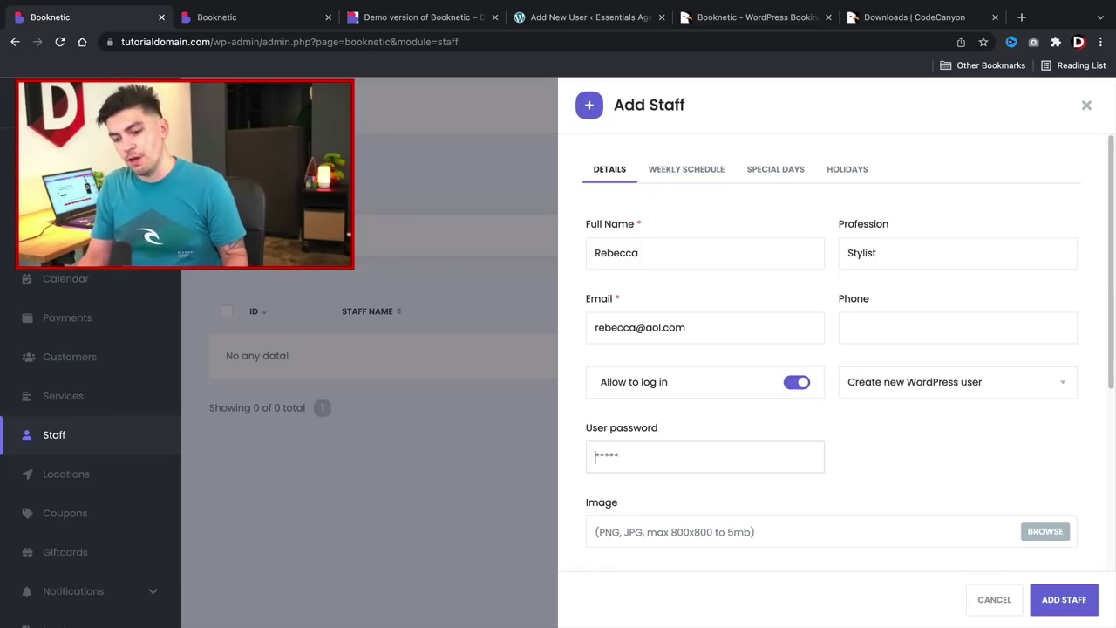
{"action": "type", "text": "booknet"}
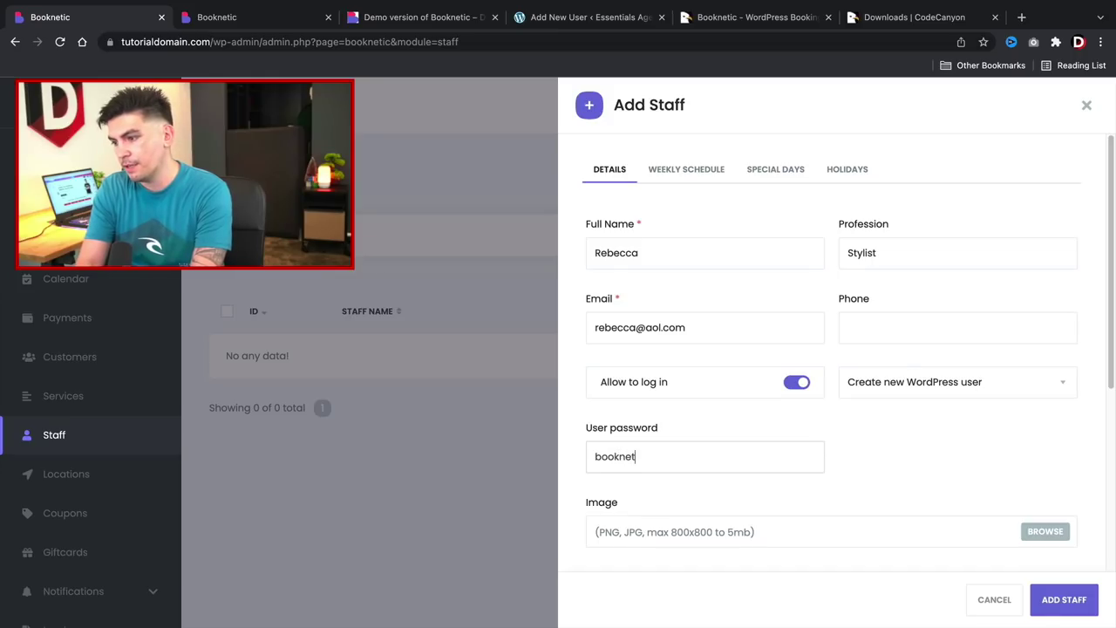
{"action": "type", "text": "ic"}
Set woman.jpeg as the staff member's photo.
{"action": "scroll", "coordinate": [763, 459], "scroll_direction": "down", "scroll_amount": 2}
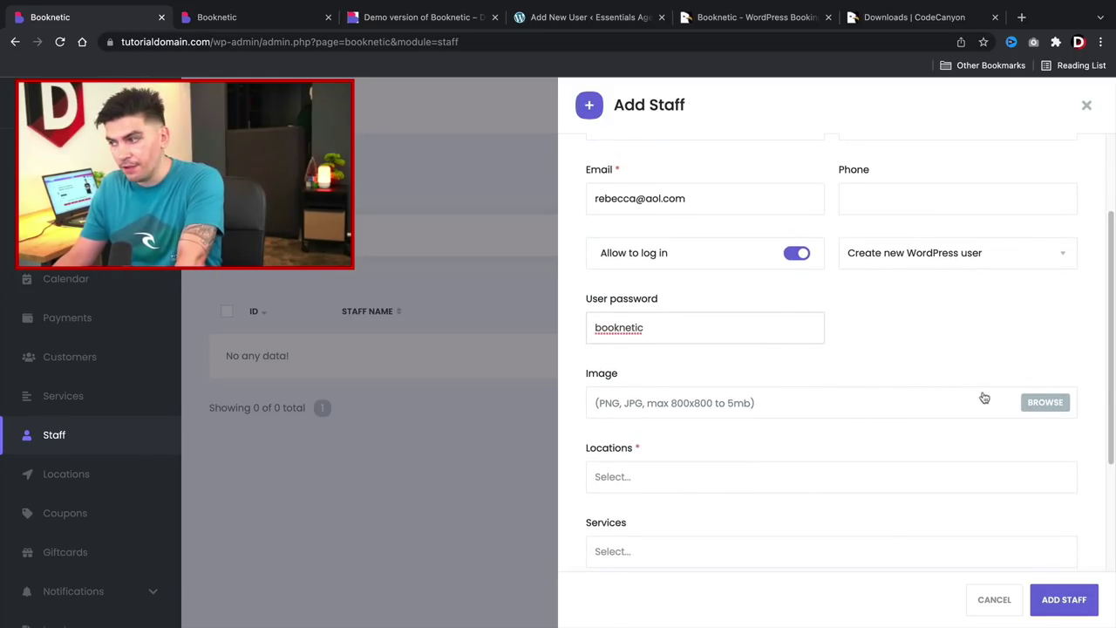
{"action": "left_click", "coordinate": [1038, 402]}
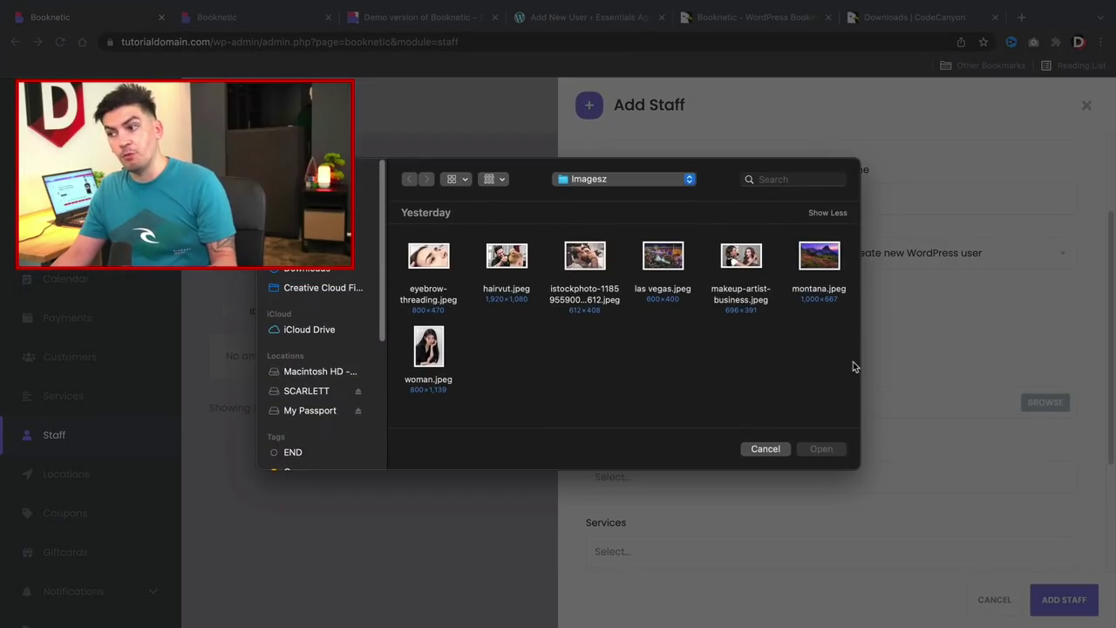
{"action": "double_click", "coordinate": [430, 349]}
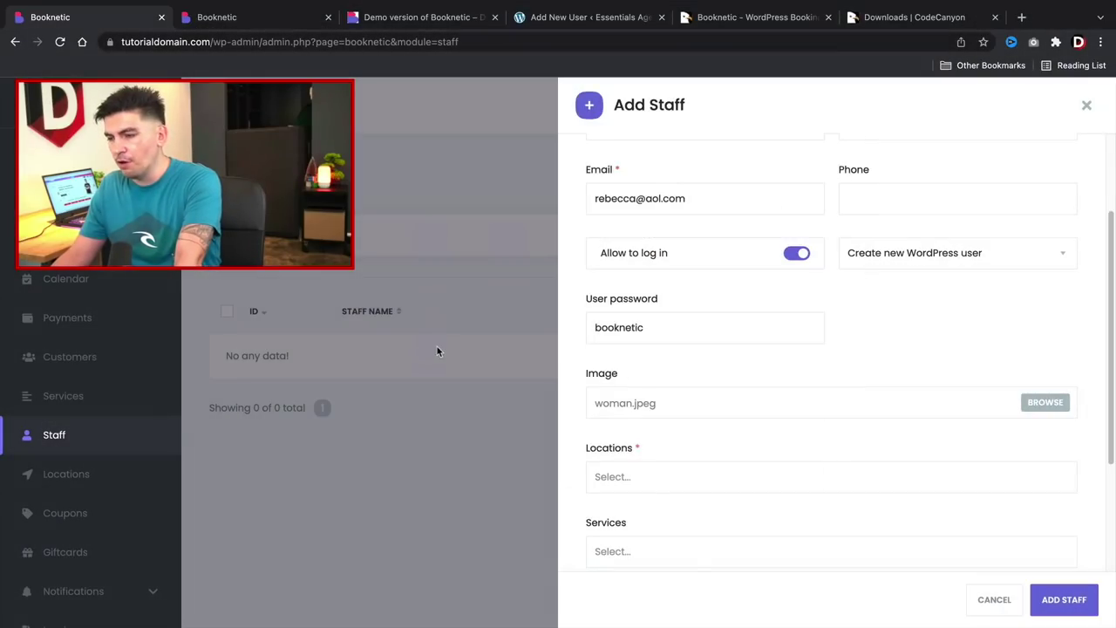
{"action": "scroll", "coordinate": [669, 413], "scroll_direction": "down", "scroll_amount": 2}
{"action": "scroll", "coordinate": [672, 384], "scroll_direction": "down", "scroll_amount": 2}
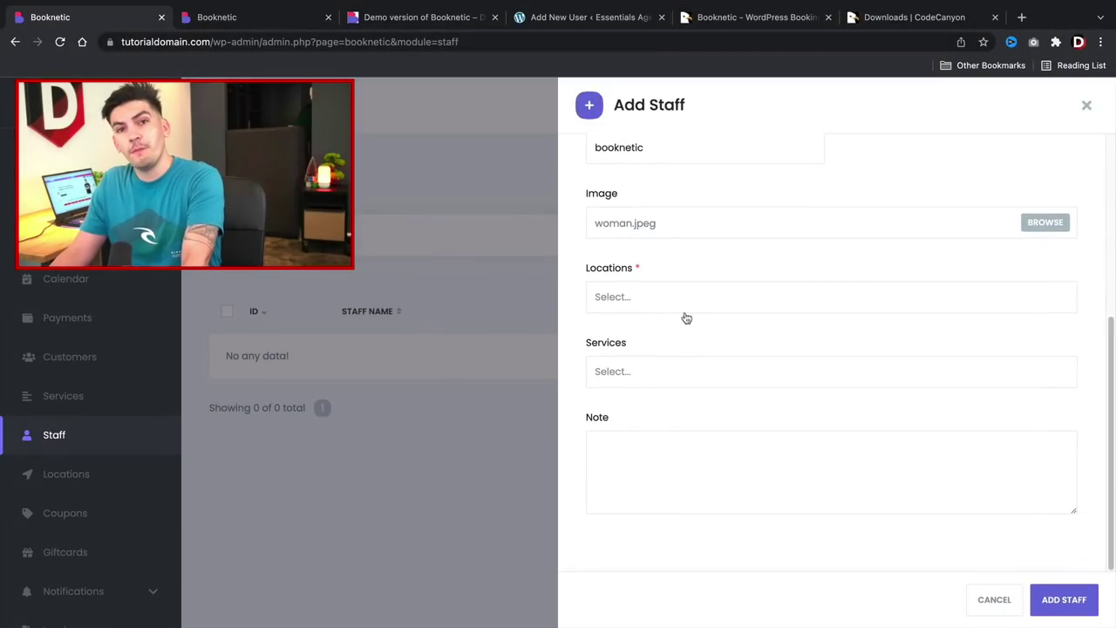
Assign the Las Vegas location and save the new staff member.
{"action": "left_click", "coordinate": [685, 296]}
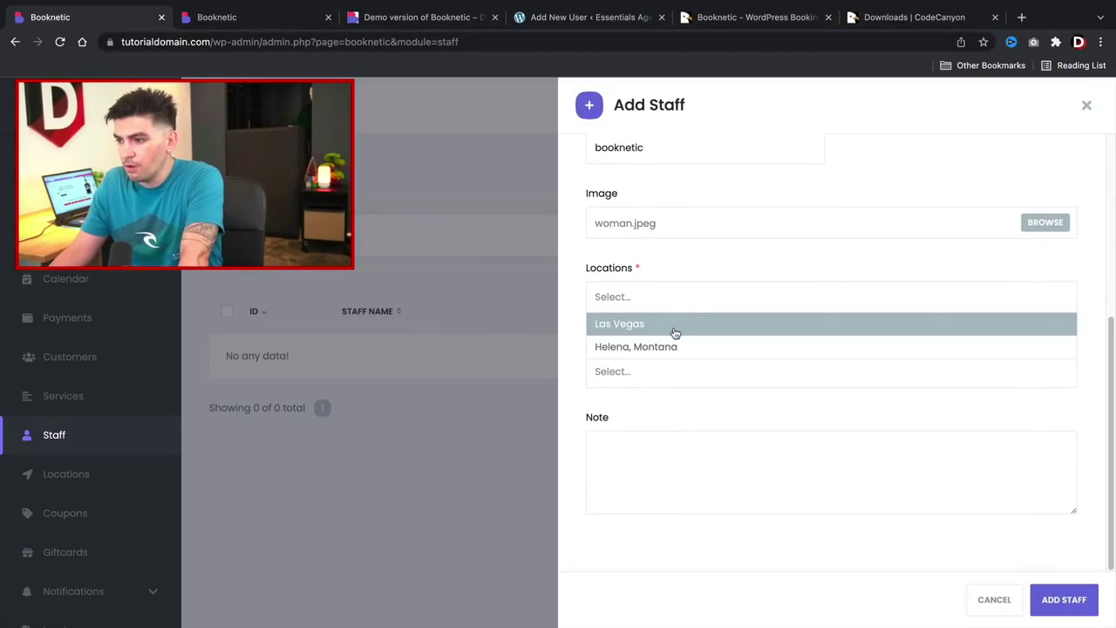
{"action": "left_click", "coordinate": [673, 326]}
{"action": "left_click", "coordinate": [689, 370]}
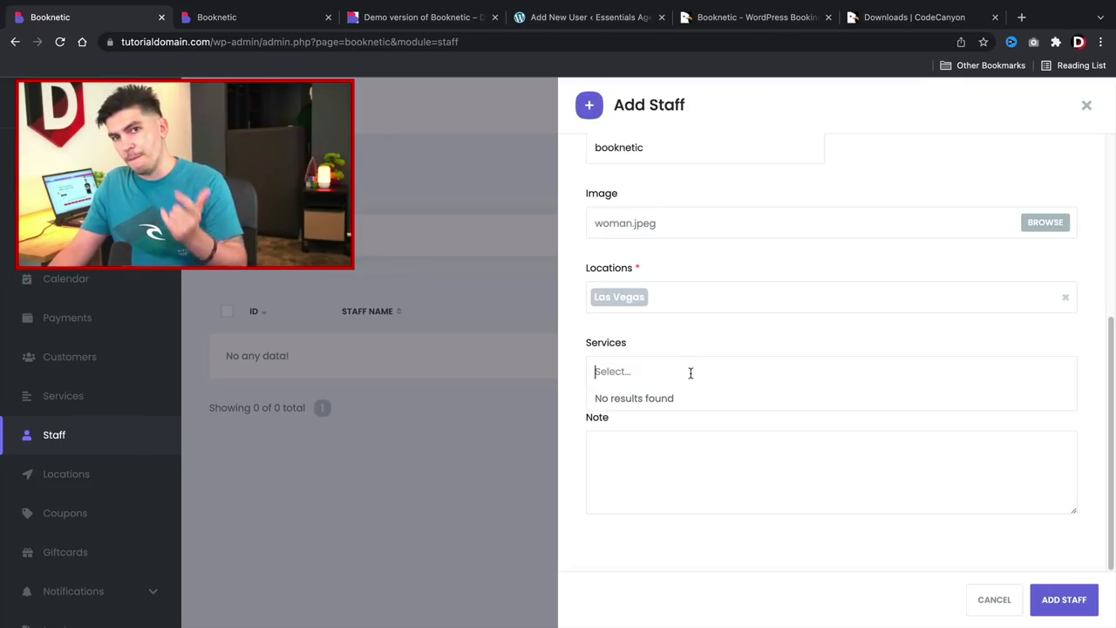
{"action": "left_click", "coordinate": [690, 440]}
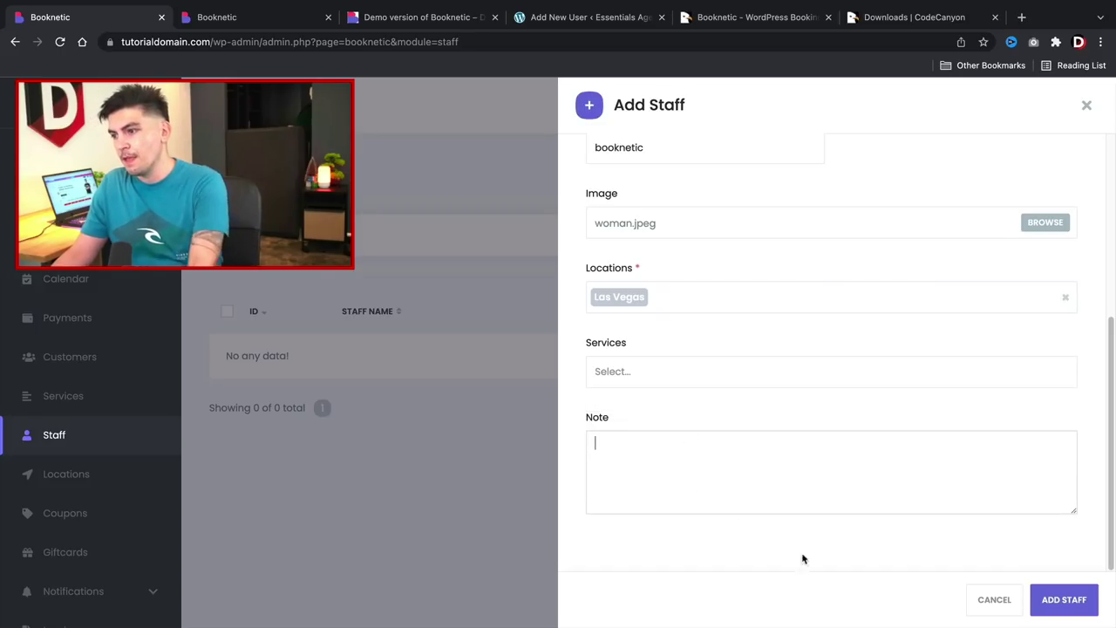
{"action": "left_click", "coordinate": [1078, 602]}
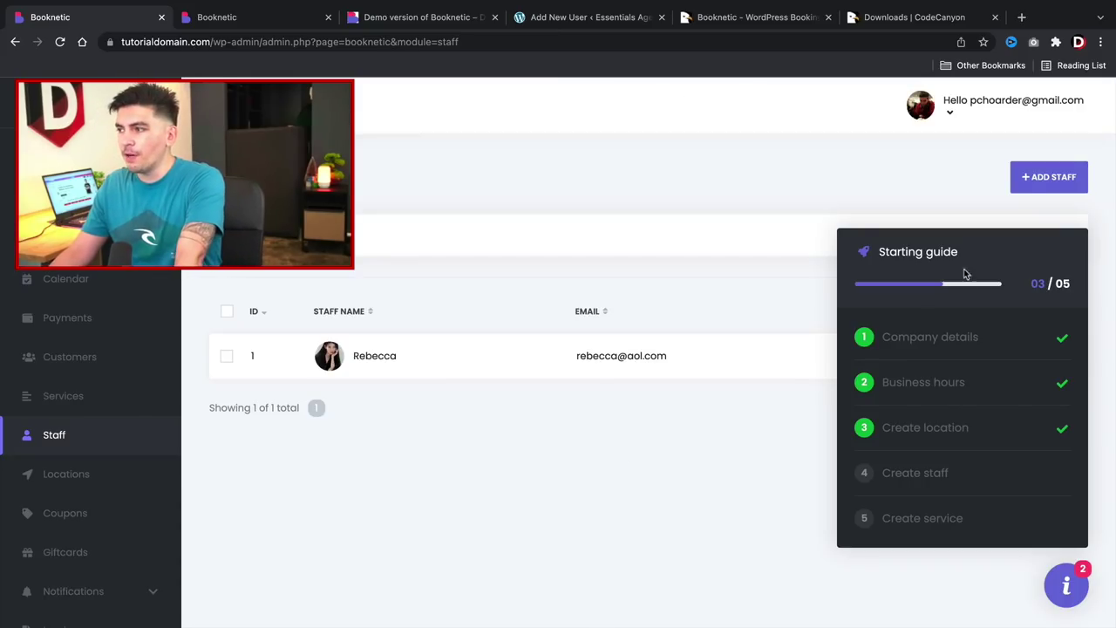
Add a second staff member with Las Vegas and Helena, Montana locations and save.
{"action": "left_click", "coordinate": [1051, 179]}
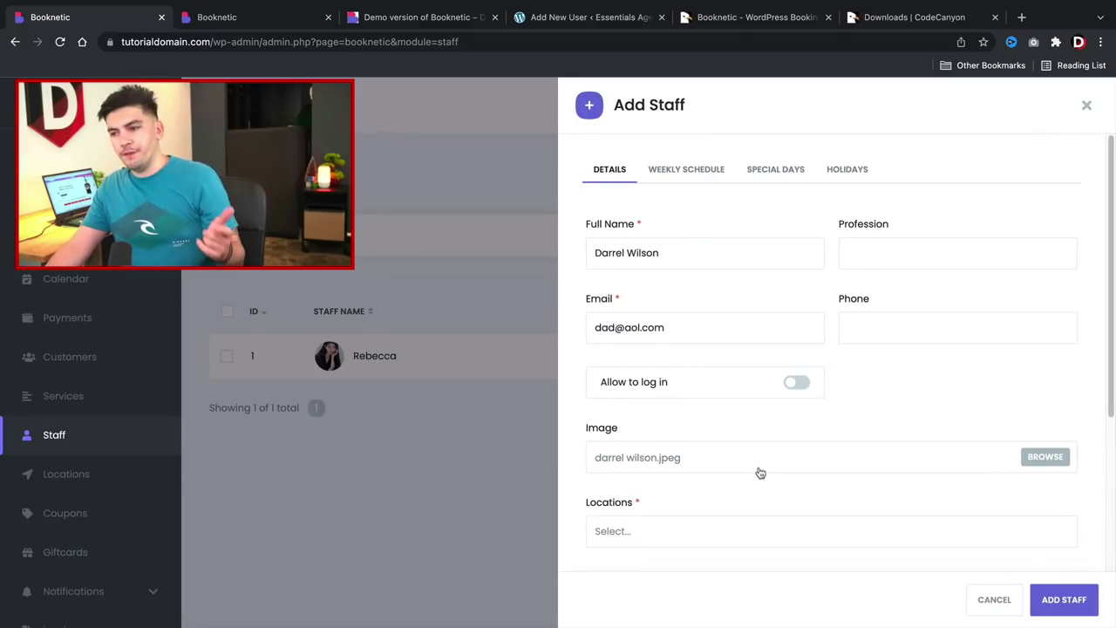
{"action": "scroll", "coordinate": [759, 469], "scroll_direction": "down", "scroll_amount": 3}
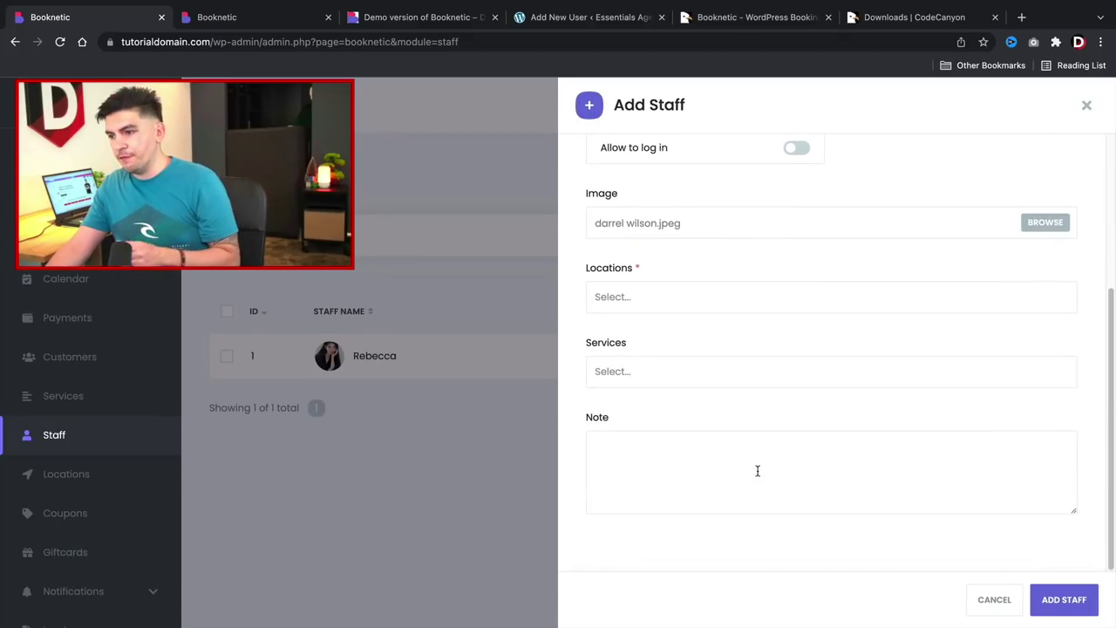
{"action": "left_click", "coordinate": [683, 299]}
{"action": "left_click", "coordinate": [668, 327]}
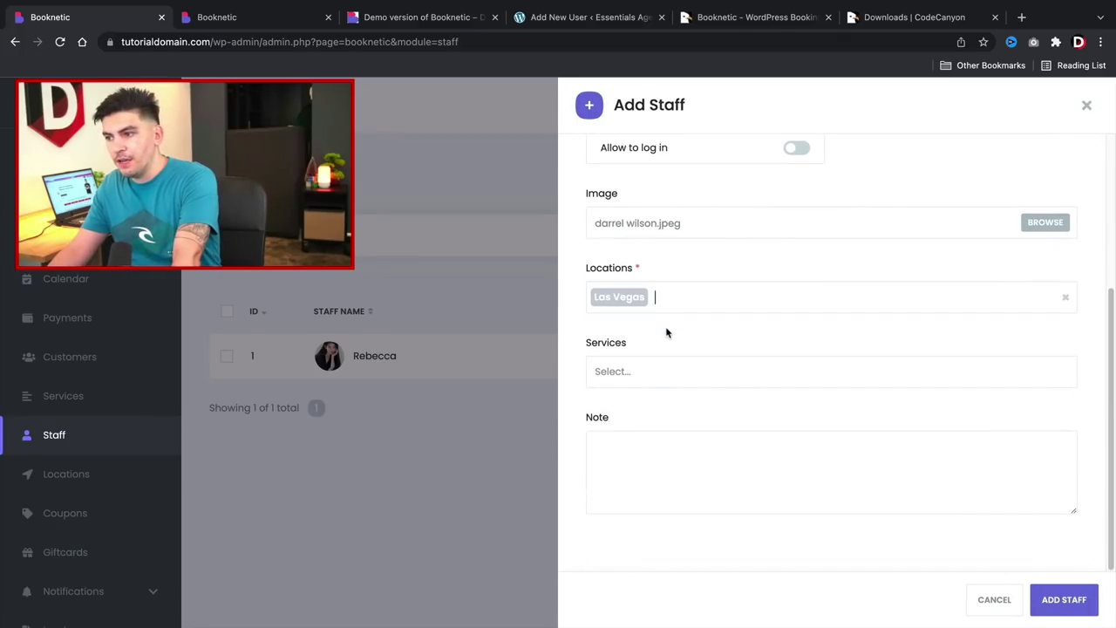
{"action": "left_click", "coordinate": [689, 303]}
{"action": "left_click", "coordinate": [691, 343]}
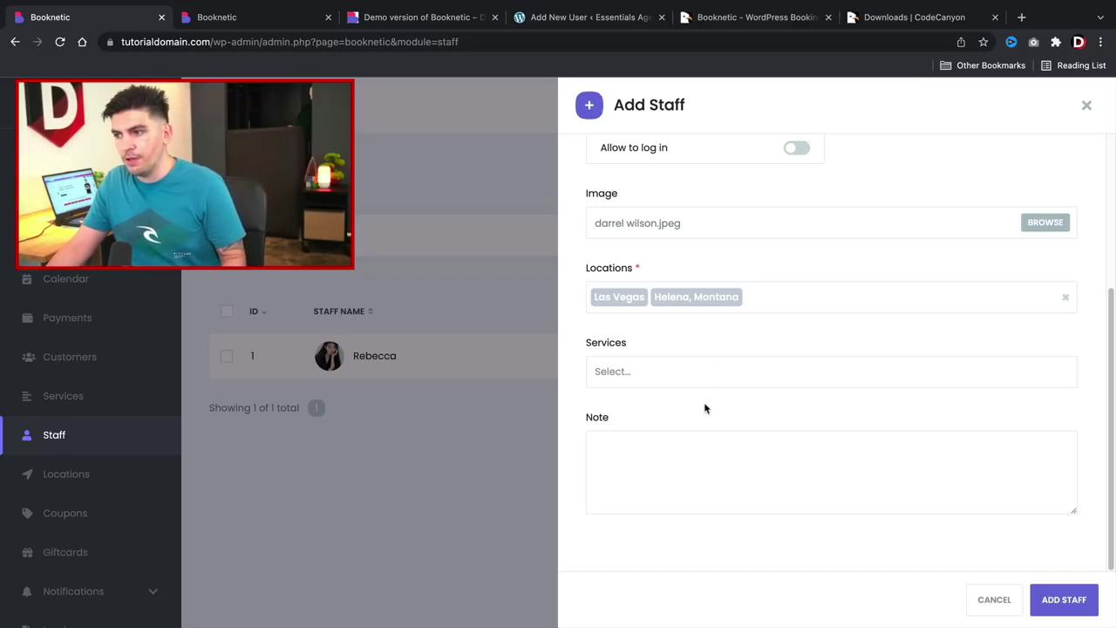
{"action": "left_click", "coordinate": [1066, 599]}
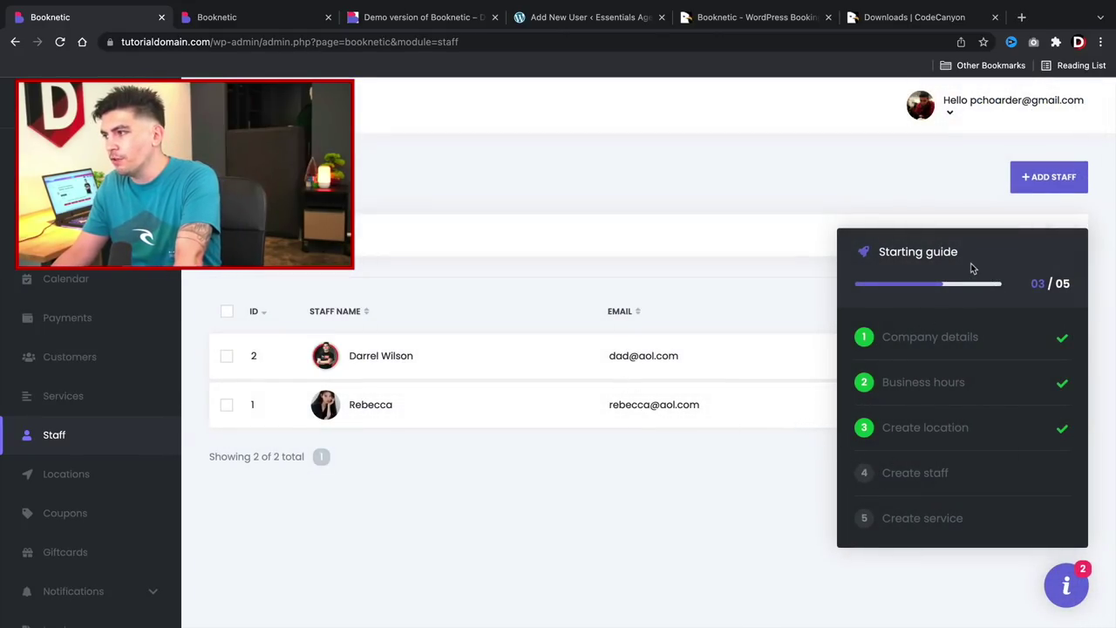
Go to the guide's Create service step and leave Services in graphic categories view.
{"action": "left_click", "coordinate": [920, 494]}
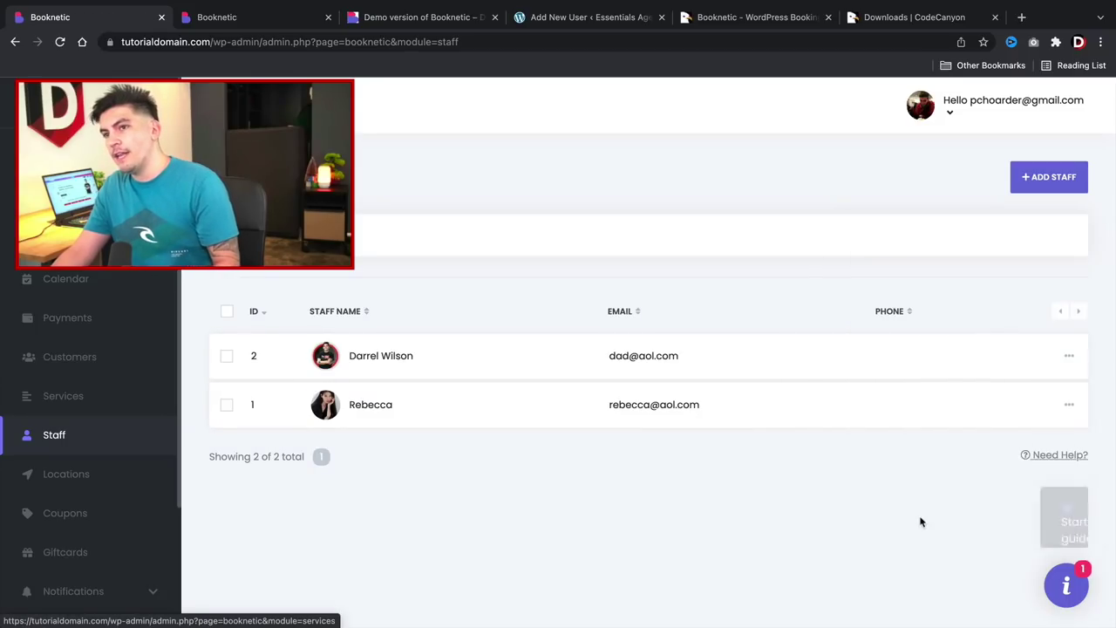
{"action": "left_click", "coordinate": [921, 519]}
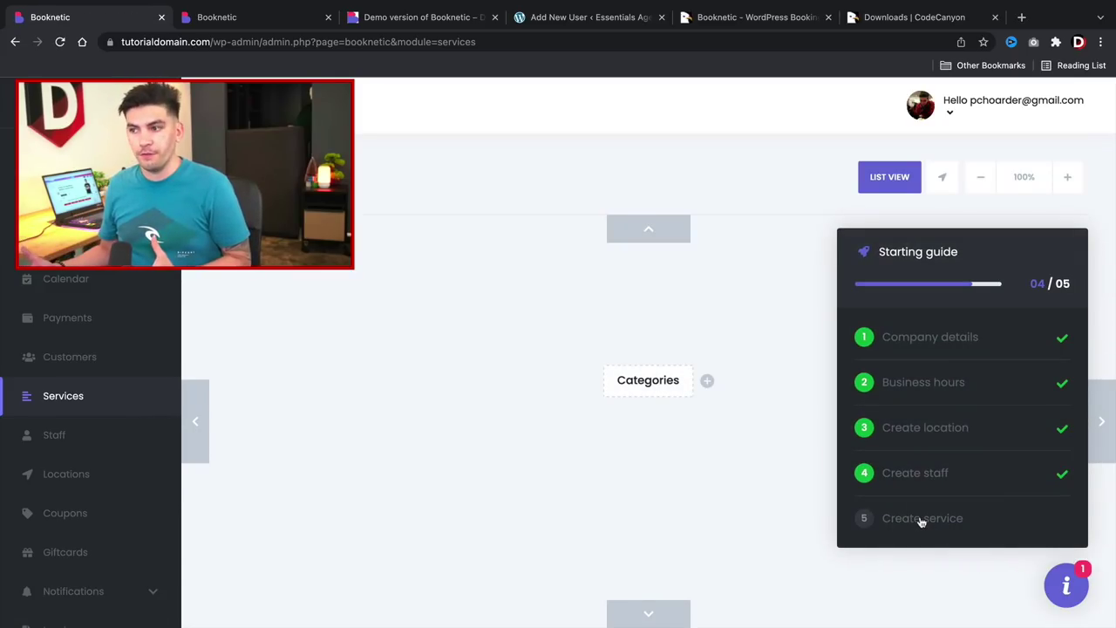
{"action": "left_click", "coordinate": [765, 372]}
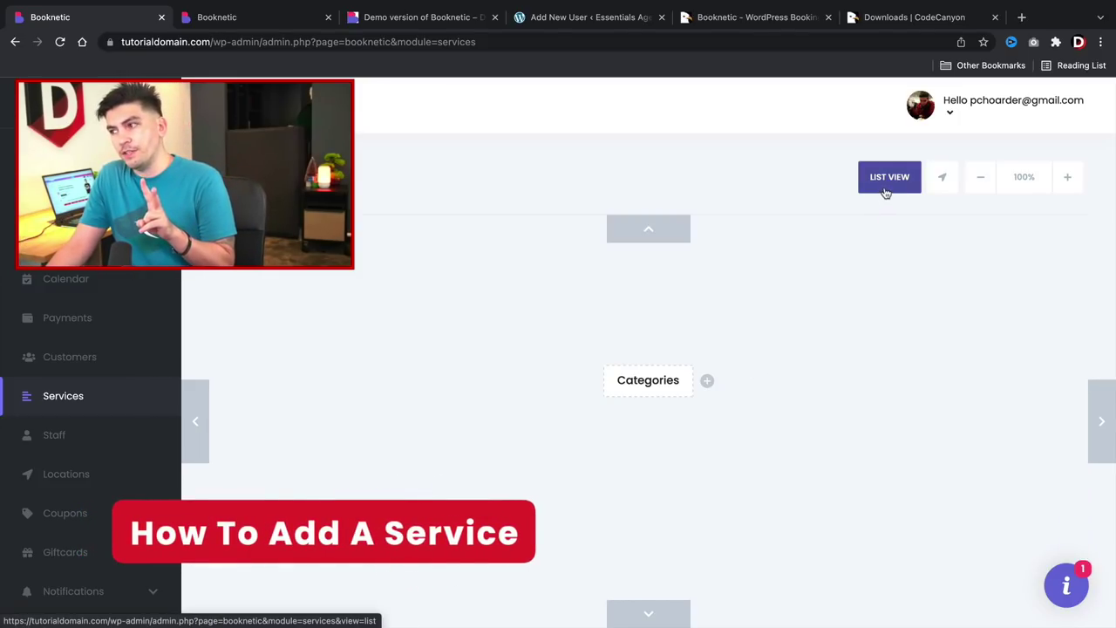
{"action": "left_click", "coordinate": [885, 191]}
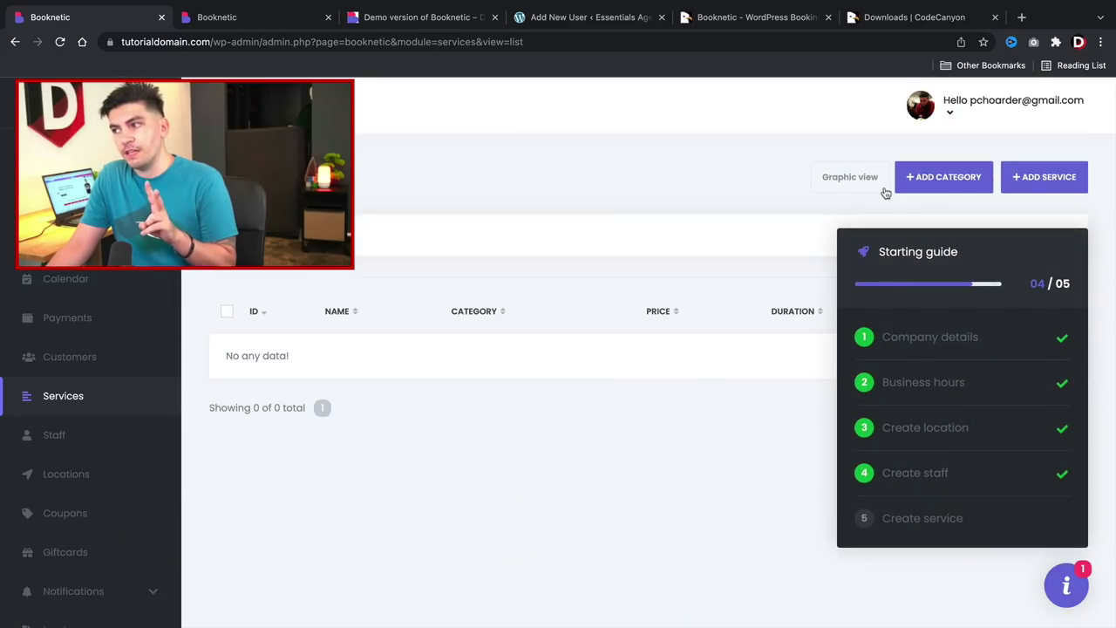
{"action": "left_click", "coordinate": [836, 188]}
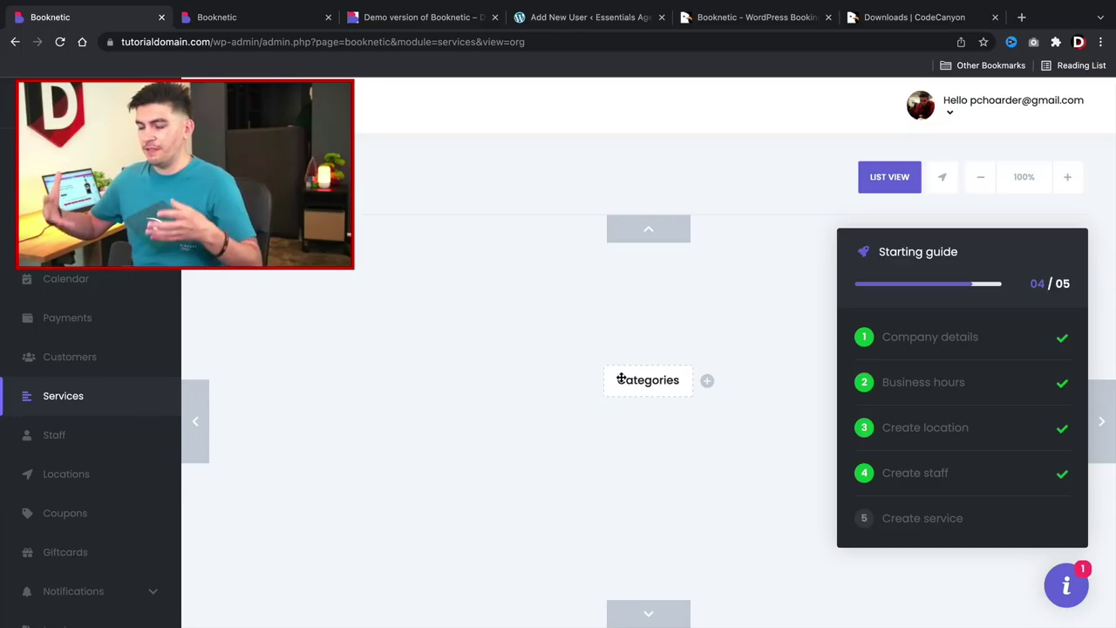
Add Hair Cut and Beard Shave as categories under Categories.
{"action": "left_click", "coordinate": [1065, 586]}
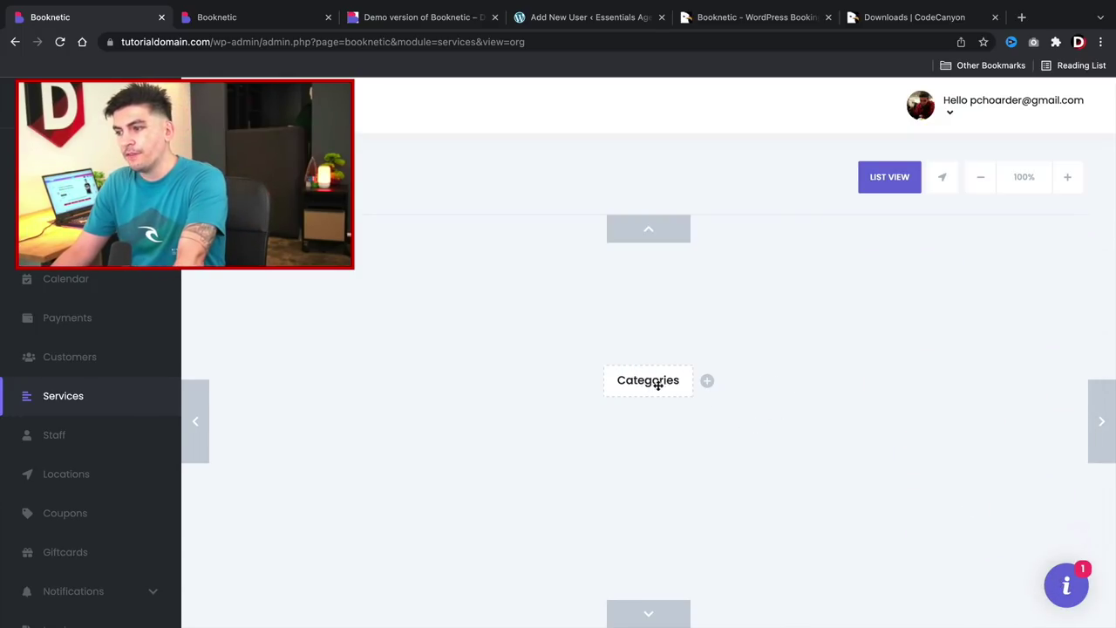
{"action": "left_click", "coordinate": [707, 384]}
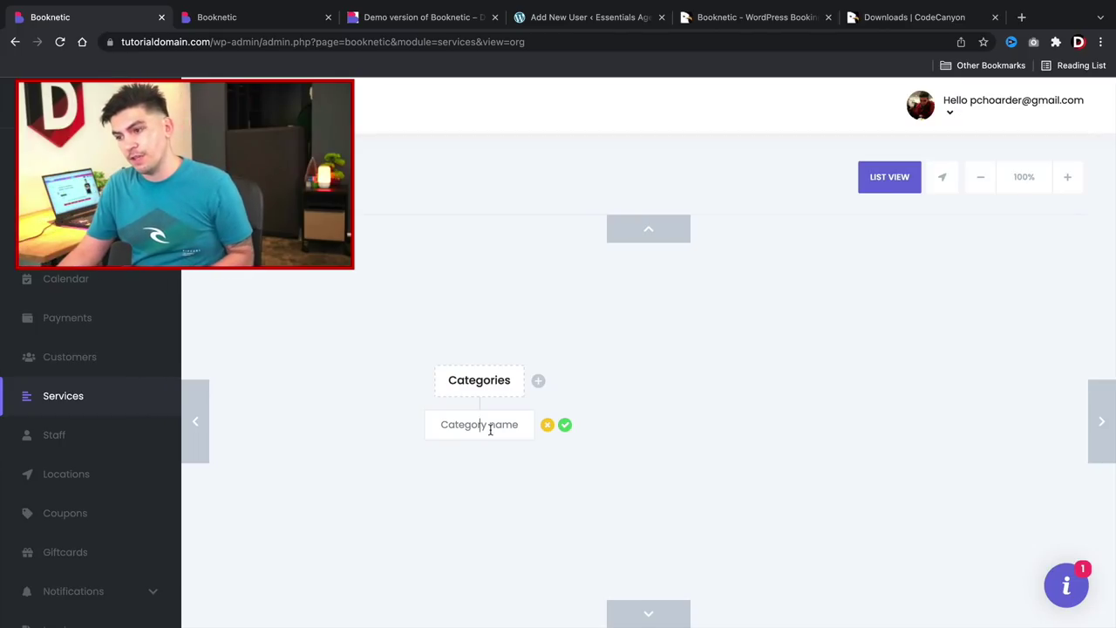
{"action": "type", "text": "Hair Cut"}
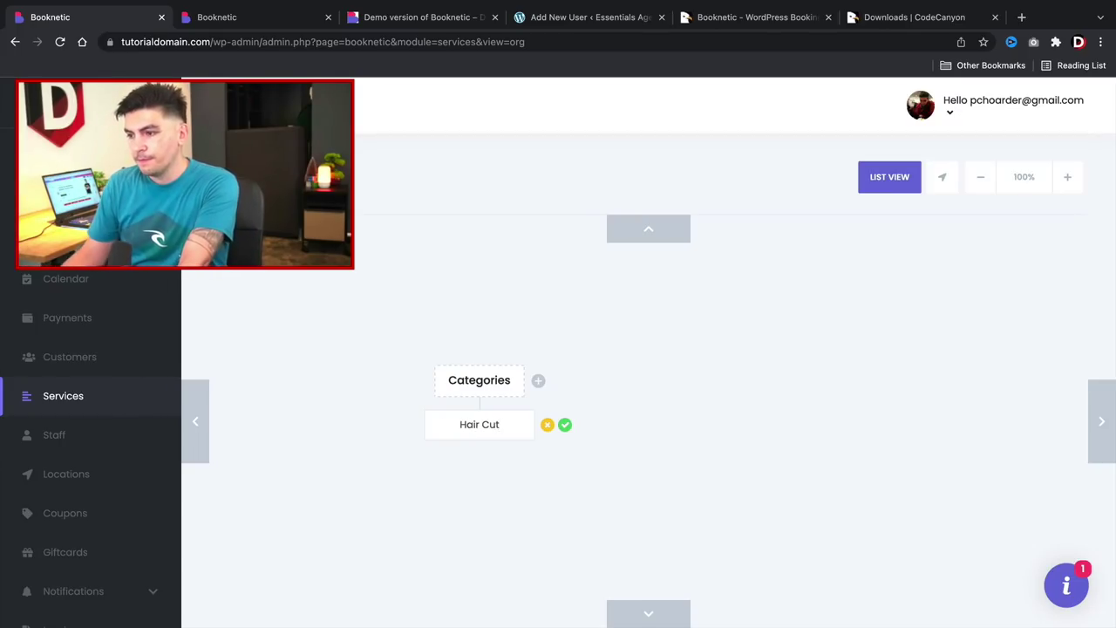
{"action": "left_click", "coordinate": [565, 424]}
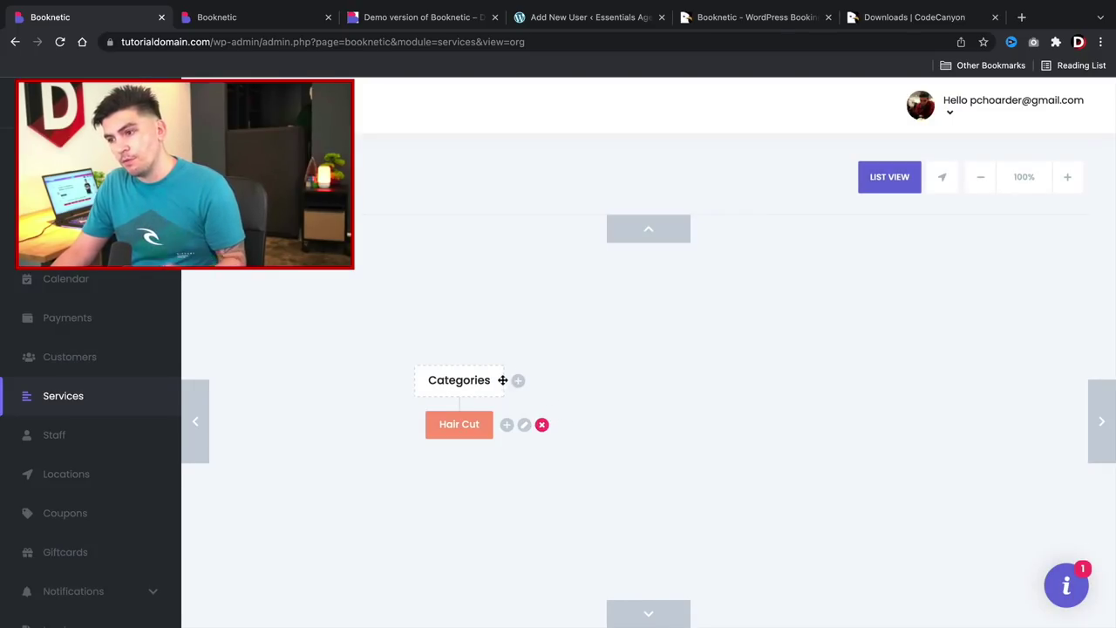
{"action": "left_click", "coordinate": [518, 381]}
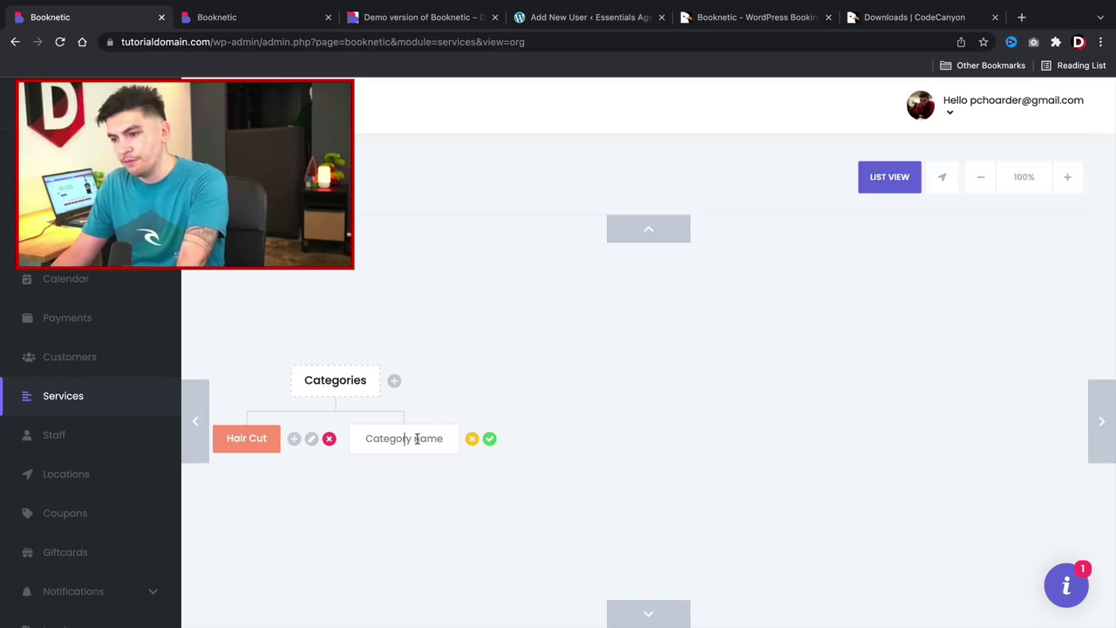
{"action": "type", "text": "Beard Shave"}
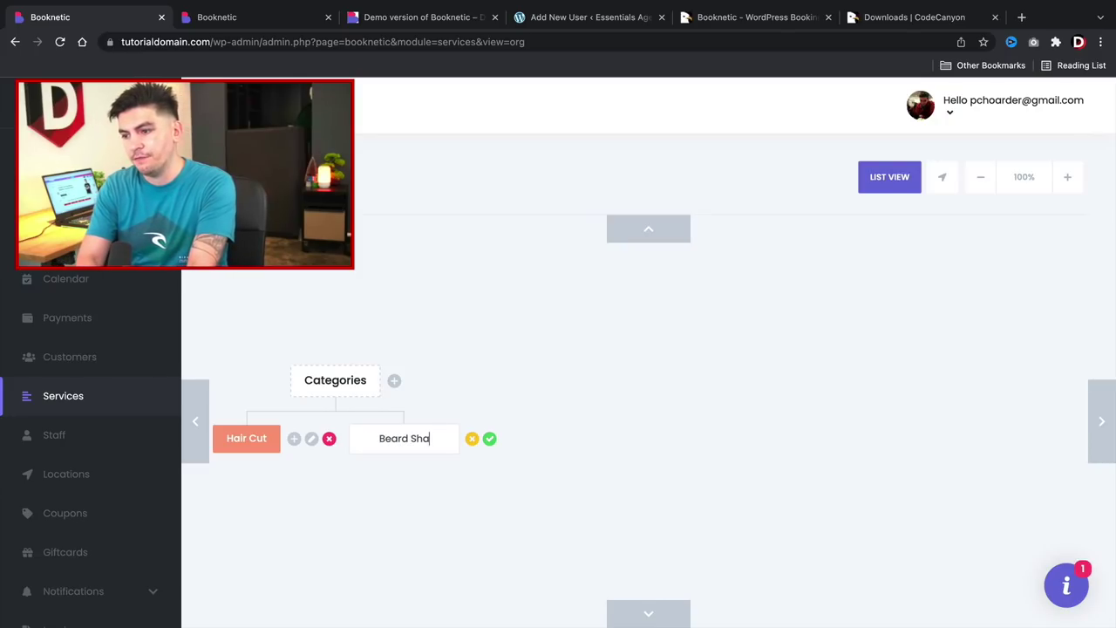
{"action": "left_click", "coordinate": [489, 439]}
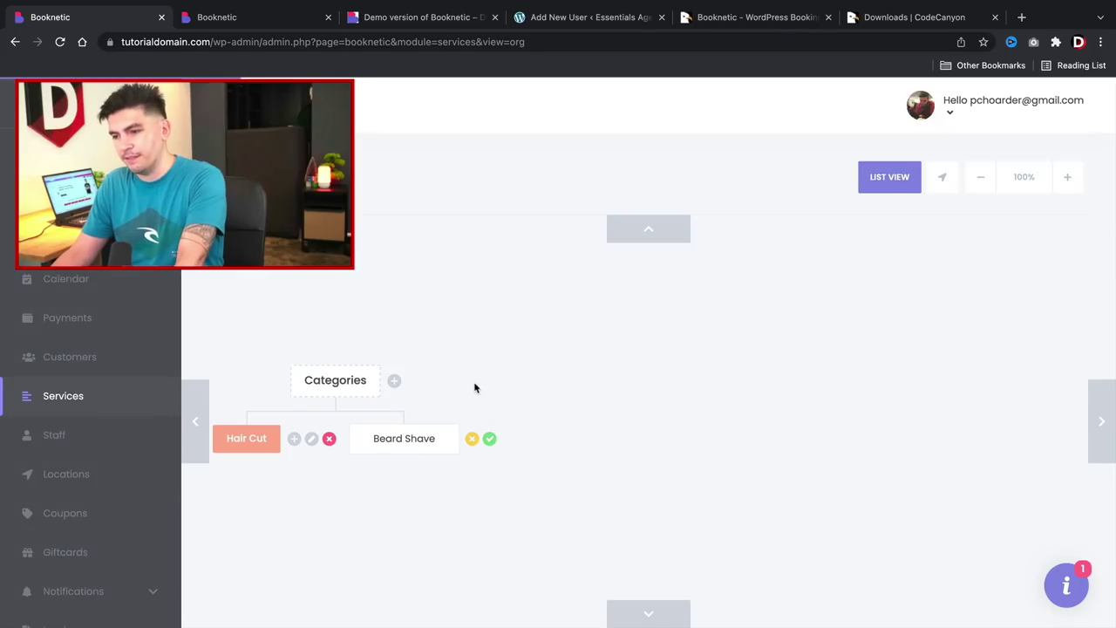
Add a third category named Makeup.
{"action": "left_click_drag", "start_coordinate": [499, 390], "coordinate": [707, 322]}
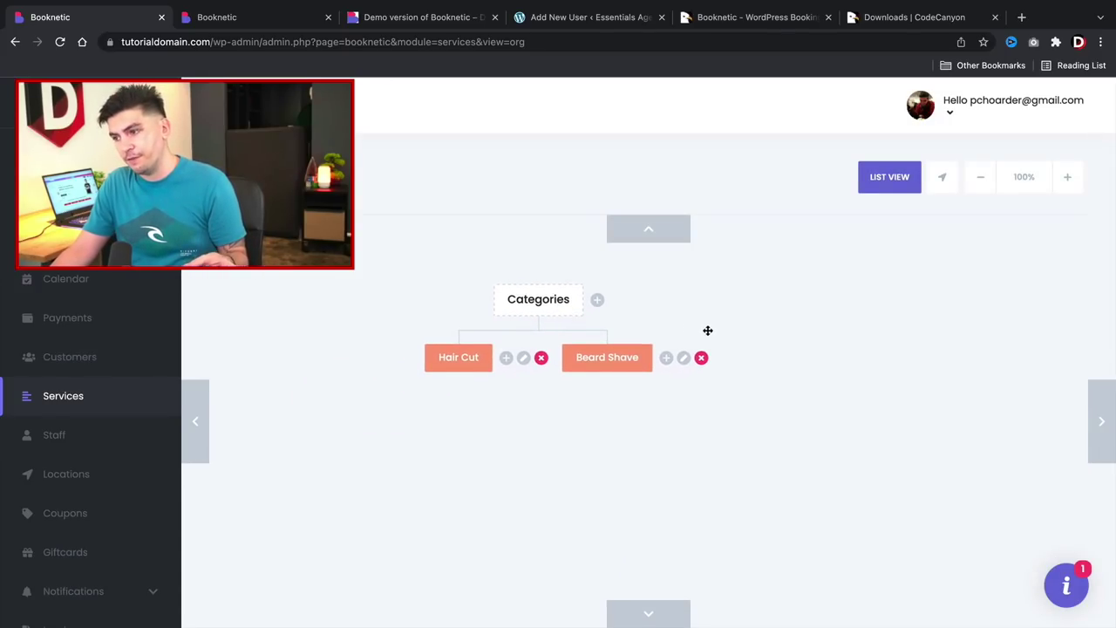
{"action": "left_click", "coordinate": [597, 301]}
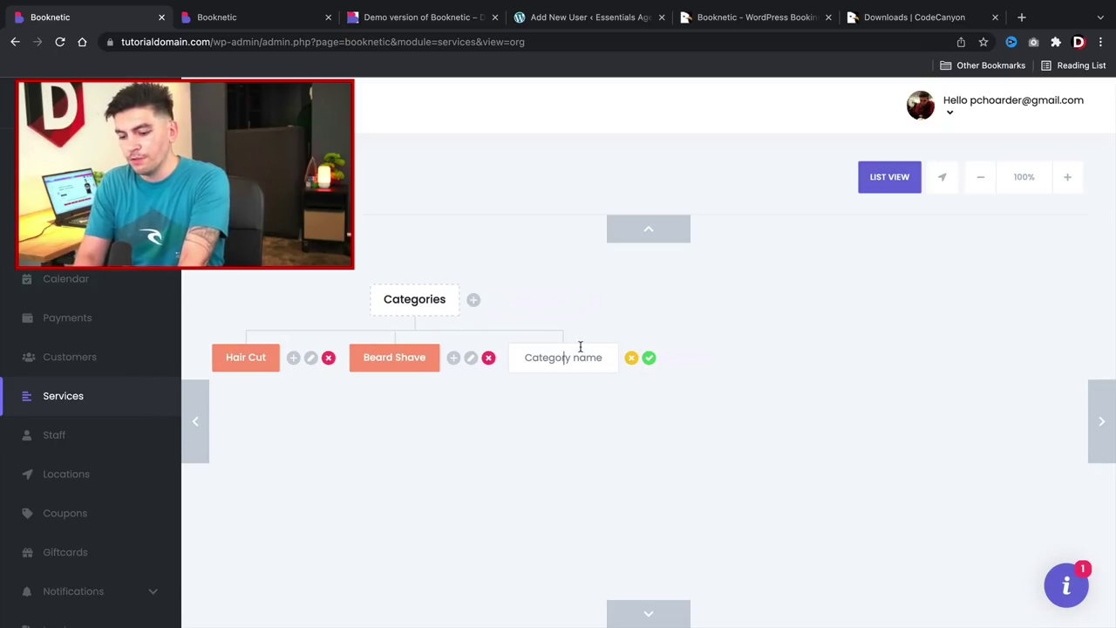
{"action": "type", "text": "Makeu0p"}
{"action": "key", "text": "BackSpace"}
{"action": "key", "text": "BackSpace"}
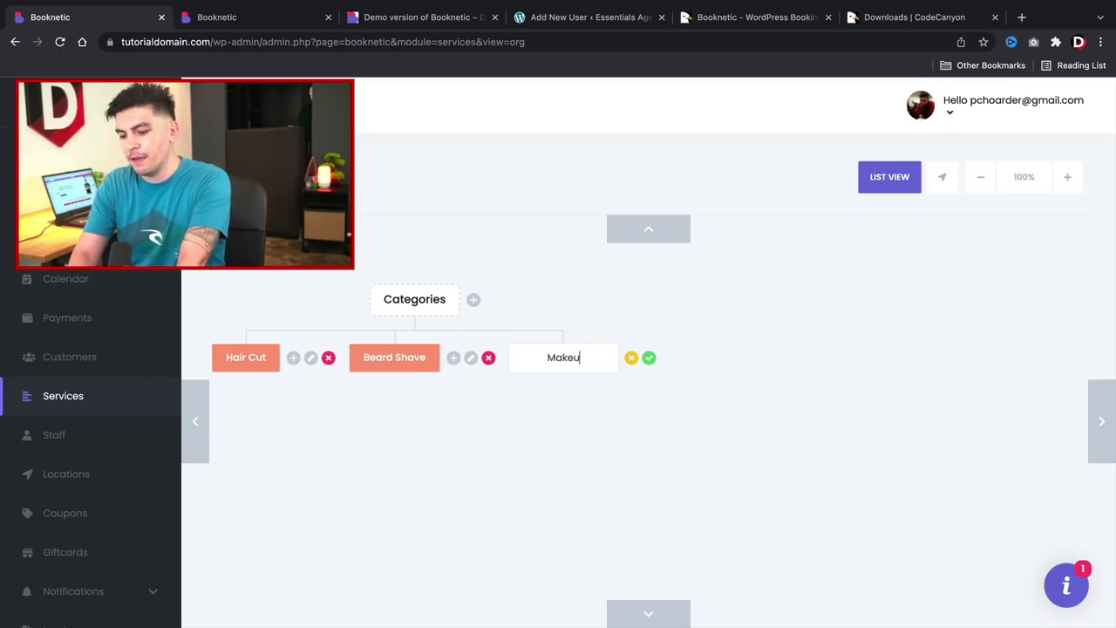
{"action": "type", "text": "p"}
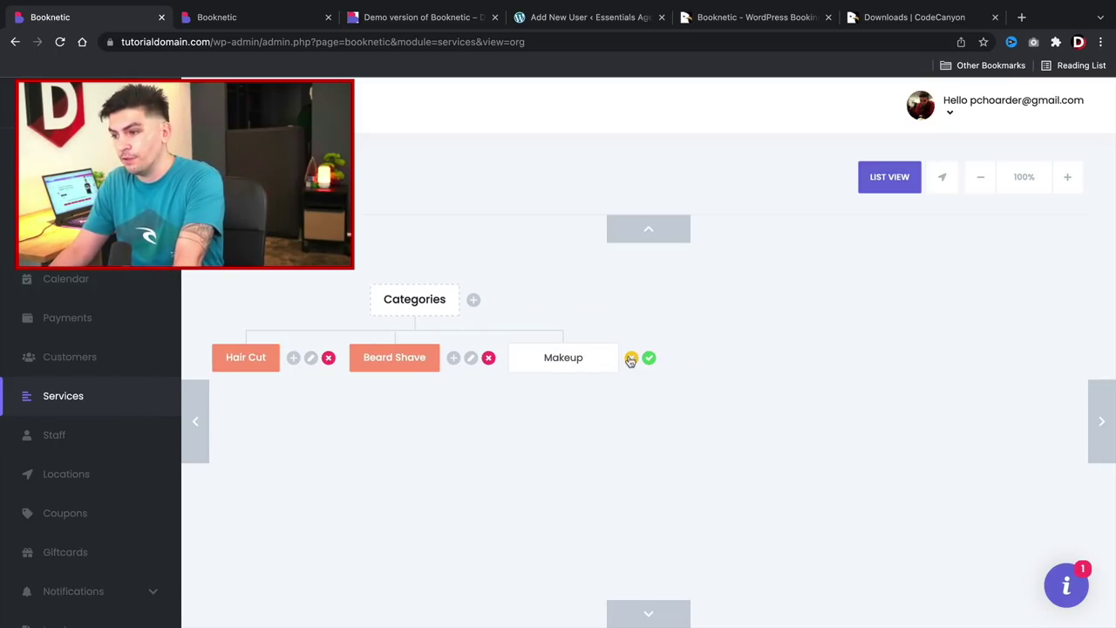
{"action": "left_click", "coordinate": [650, 358]}
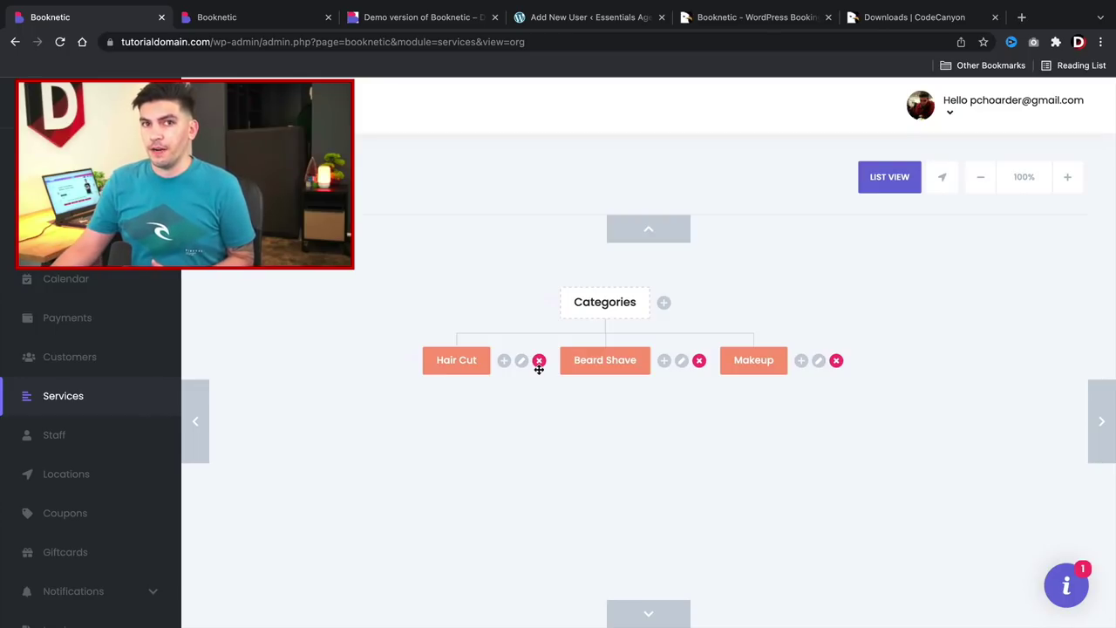
Choose to create a new service inside the Hair Cut category.
{"action": "left_click", "coordinate": [504, 363]}
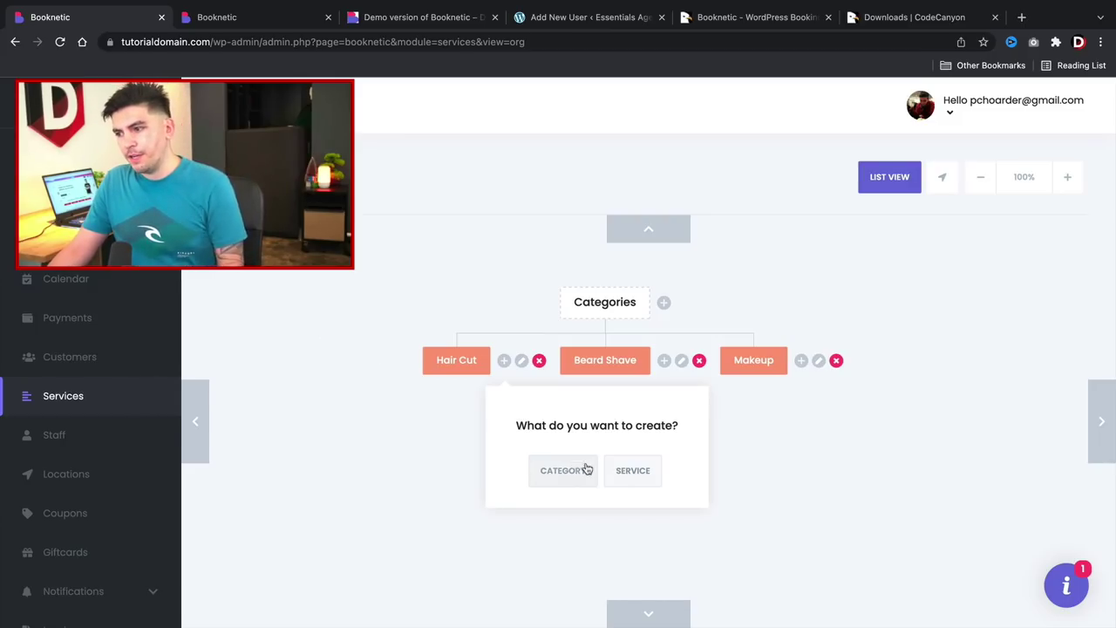
{"action": "left_click", "coordinate": [639, 471]}
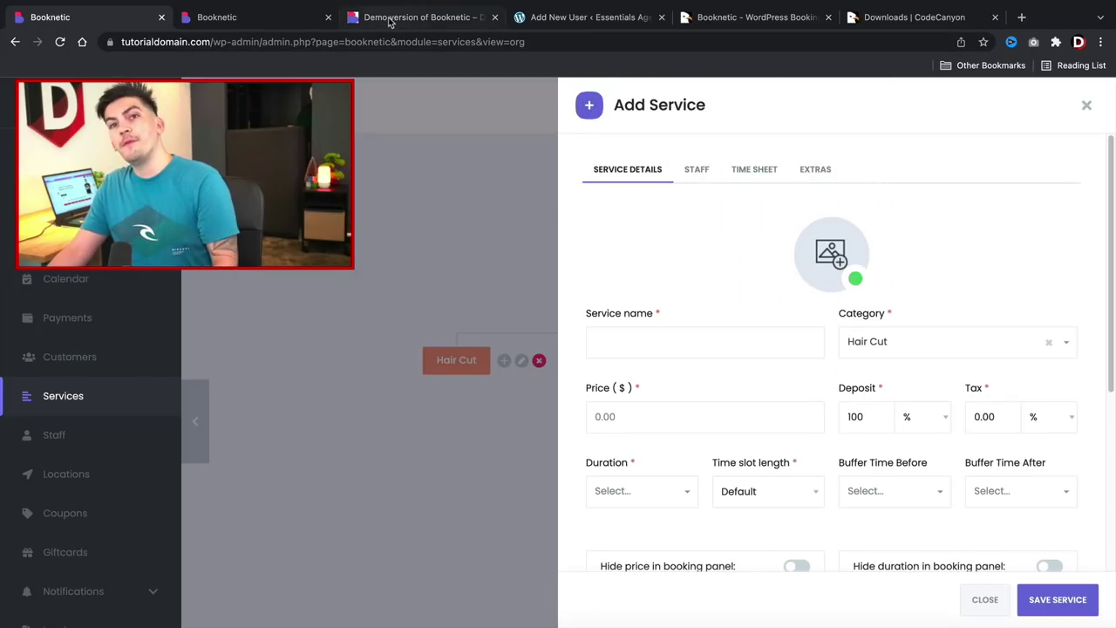
{"action": "left_click", "coordinate": [393, 19]}
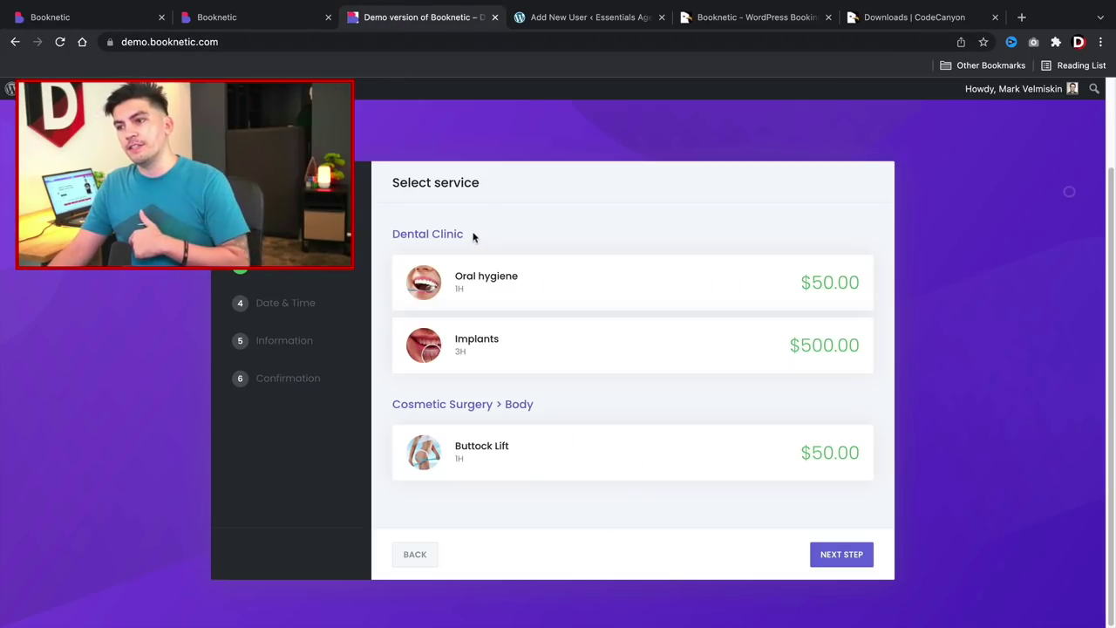
{"action": "left_click_drag", "start_coordinate": [475, 235], "coordinate": [390, 238]}
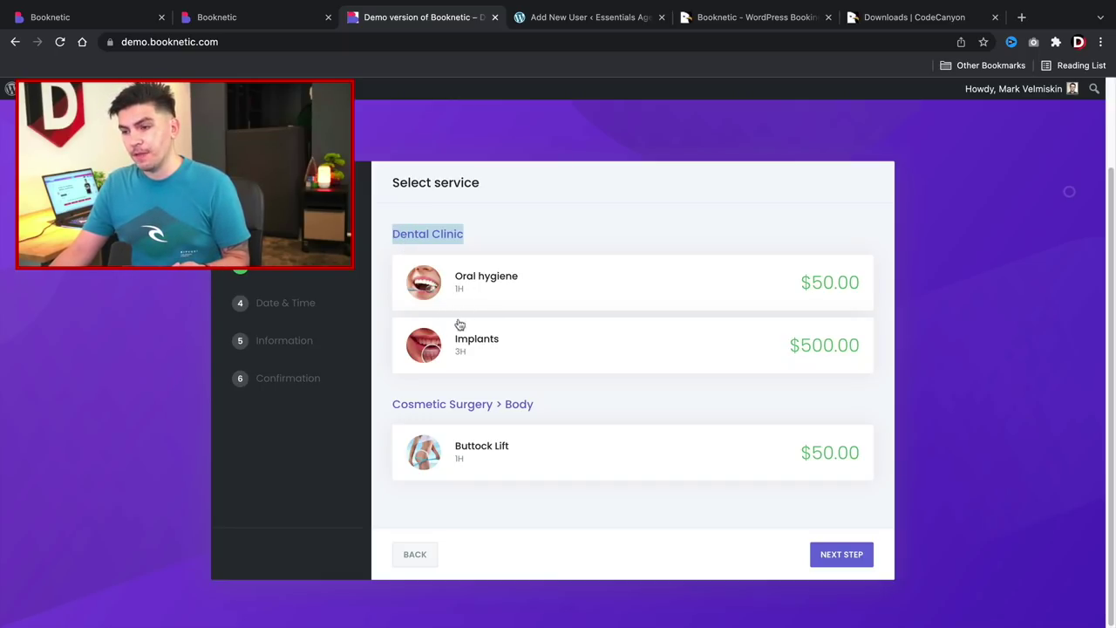
{"action": "left_click_drag", "start_coordinate": [545, 410], "coordinate": [403, 407]}
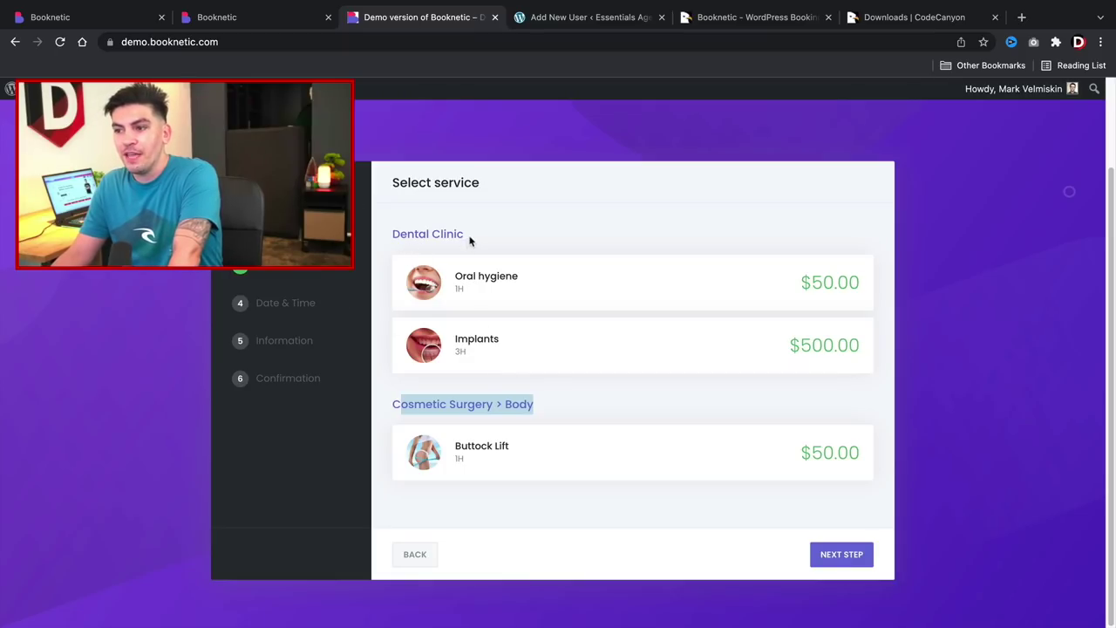
{"action": "left_click_drag", "start_coordinate": [471, 237], "coordinate": [389, 239]}
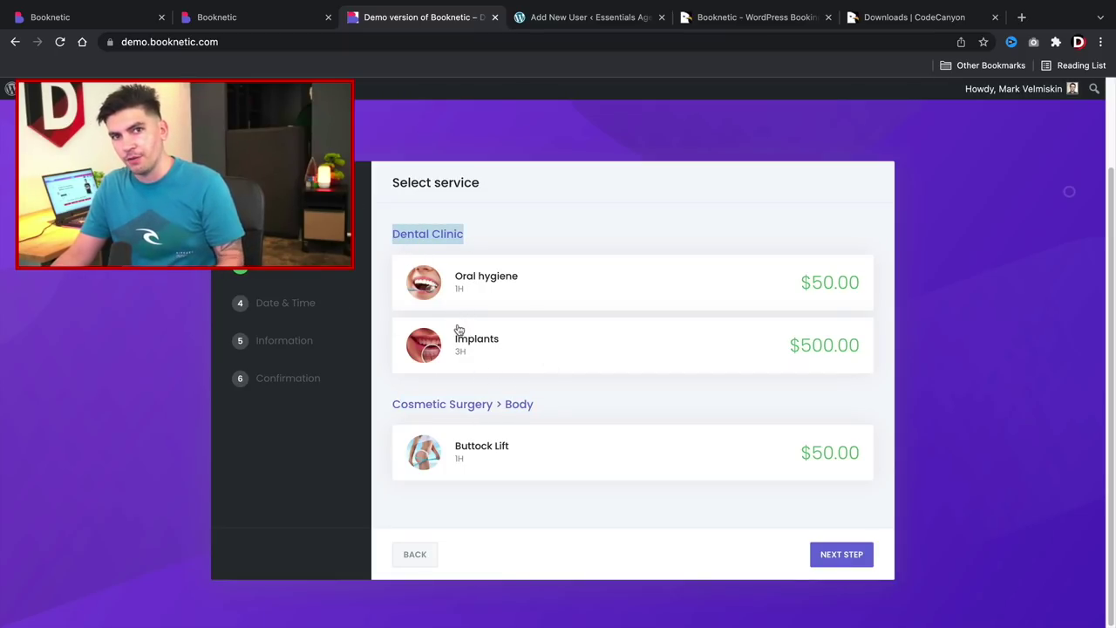
{"action": "left_click", "coordinate": [84, 19]}
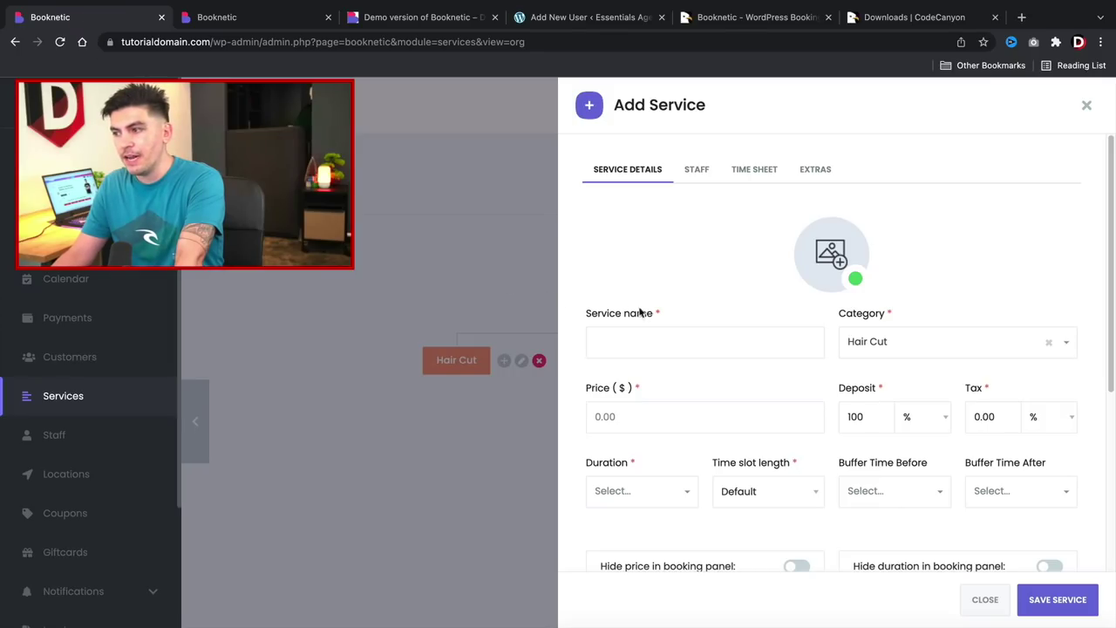
Name the service Normal Haircut and attach hairvut.jpeg from Desktop/Imagesz as its image.
{"action": "left_click", "coordinate": [669, 341]}
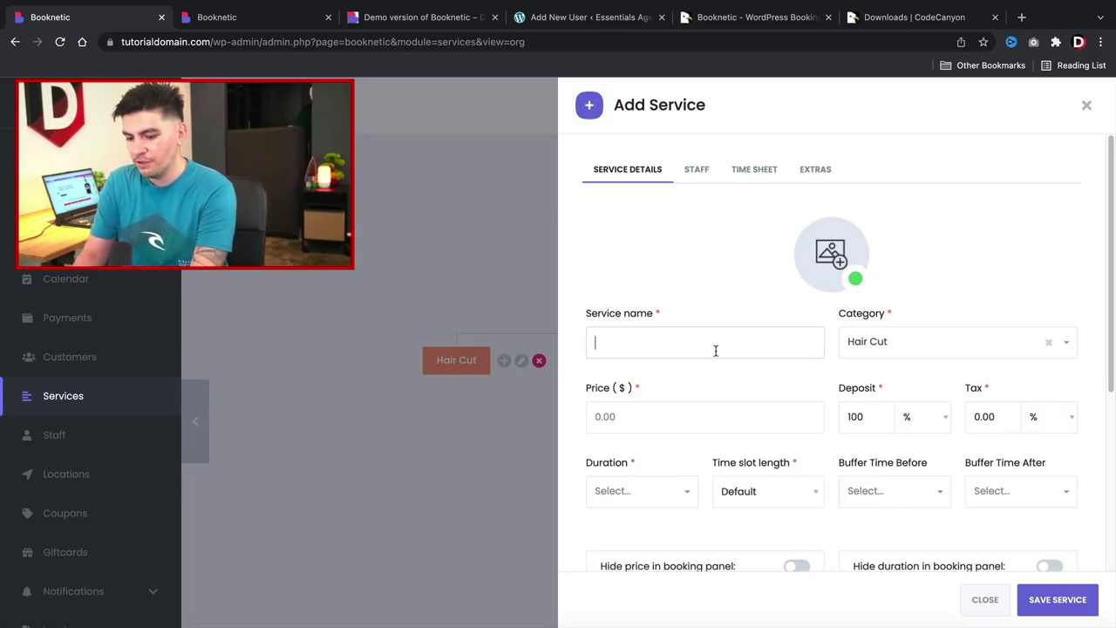
{"action": "type", "text": "Normal H"}
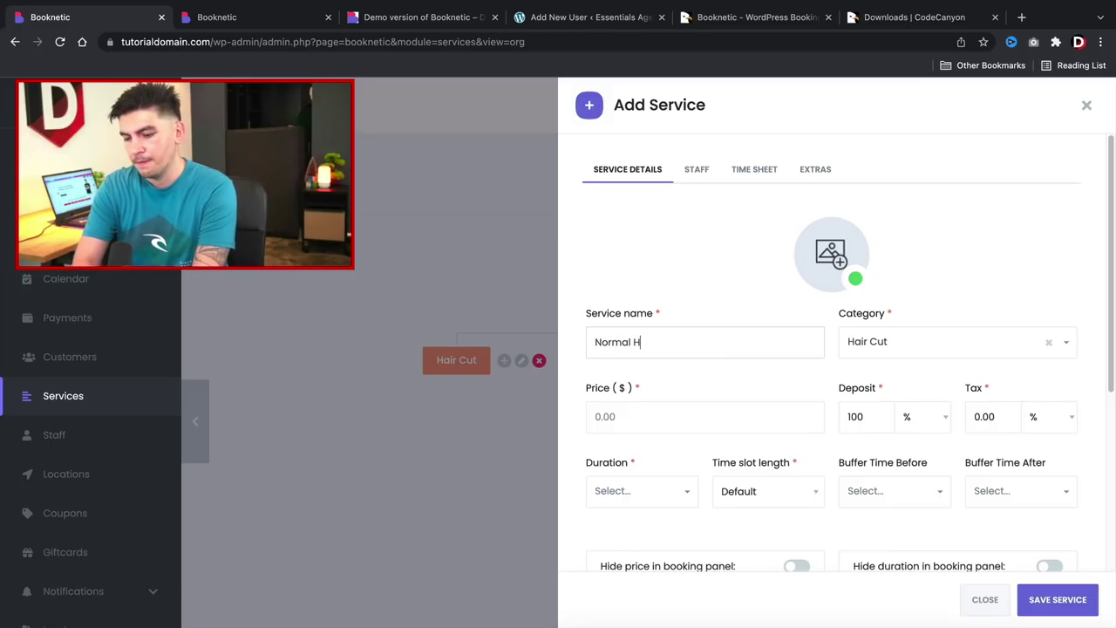
{"action": "type", "text": "aircut"}
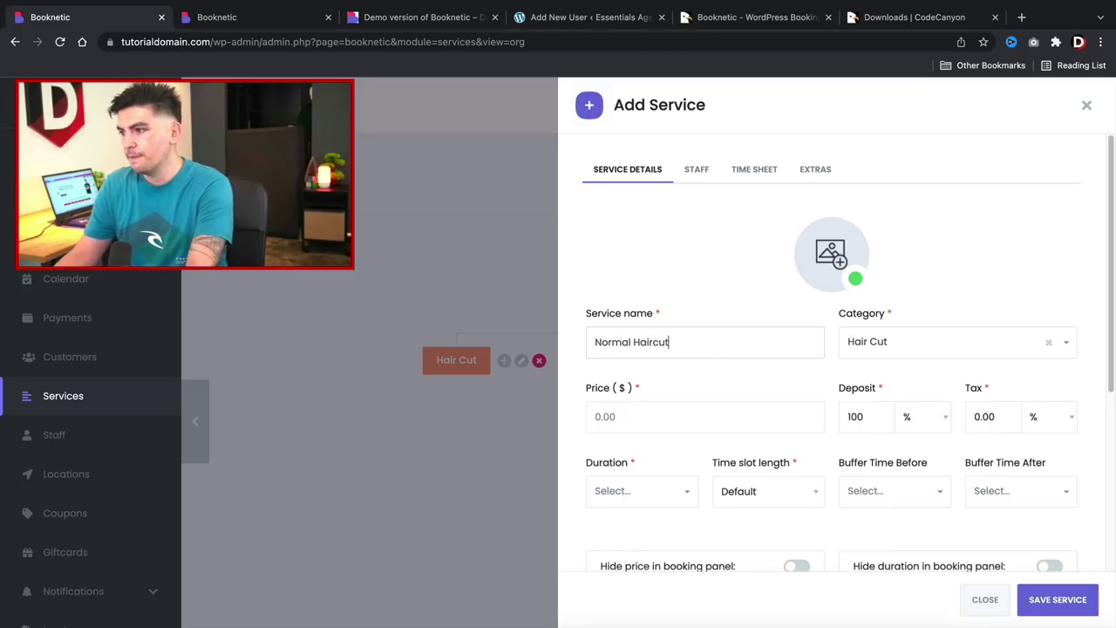
{"action": "left_click", "coordinate": [830, 262]}
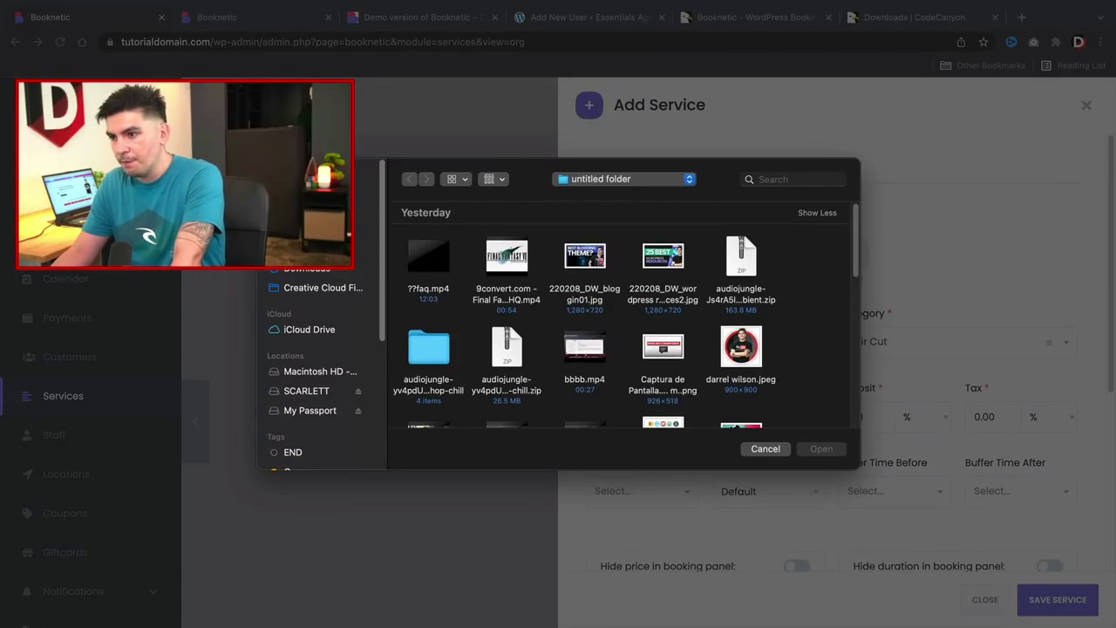
{"action": "left_click", "coordinate": [331, 210]}
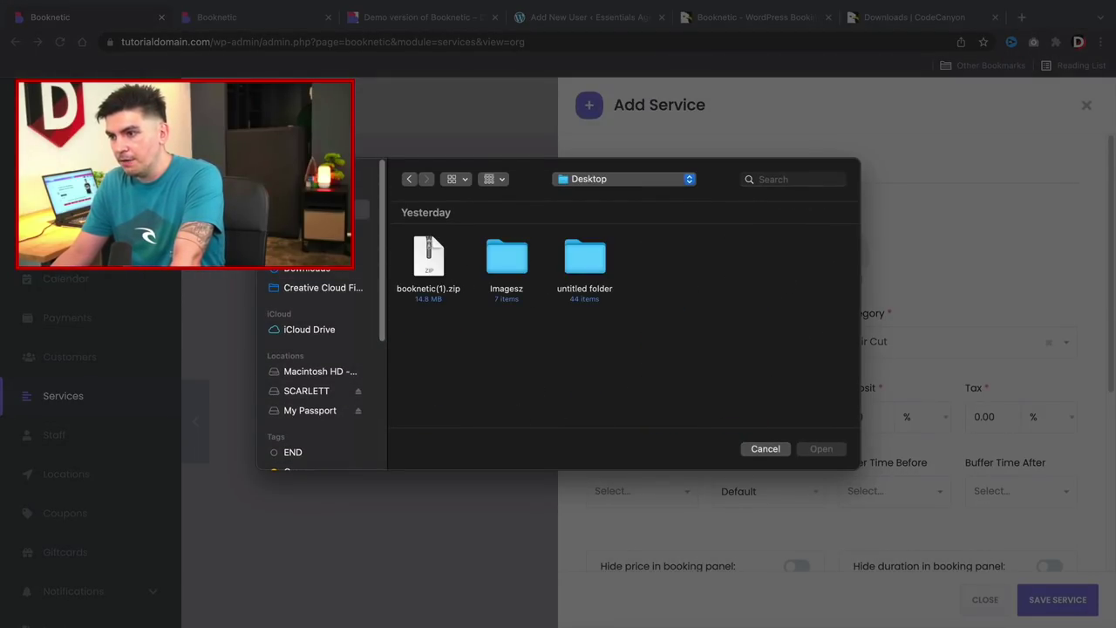
{"action": "double_click", "coordinate": [511, 271]}
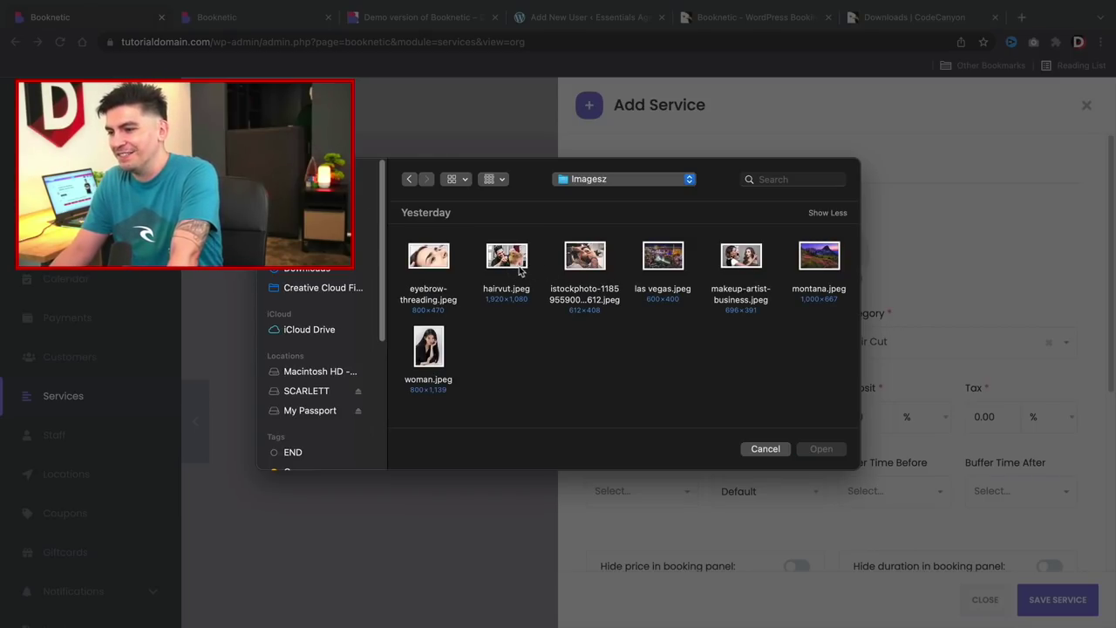
{"action": "double_click", "coordinate": [586, 260]}
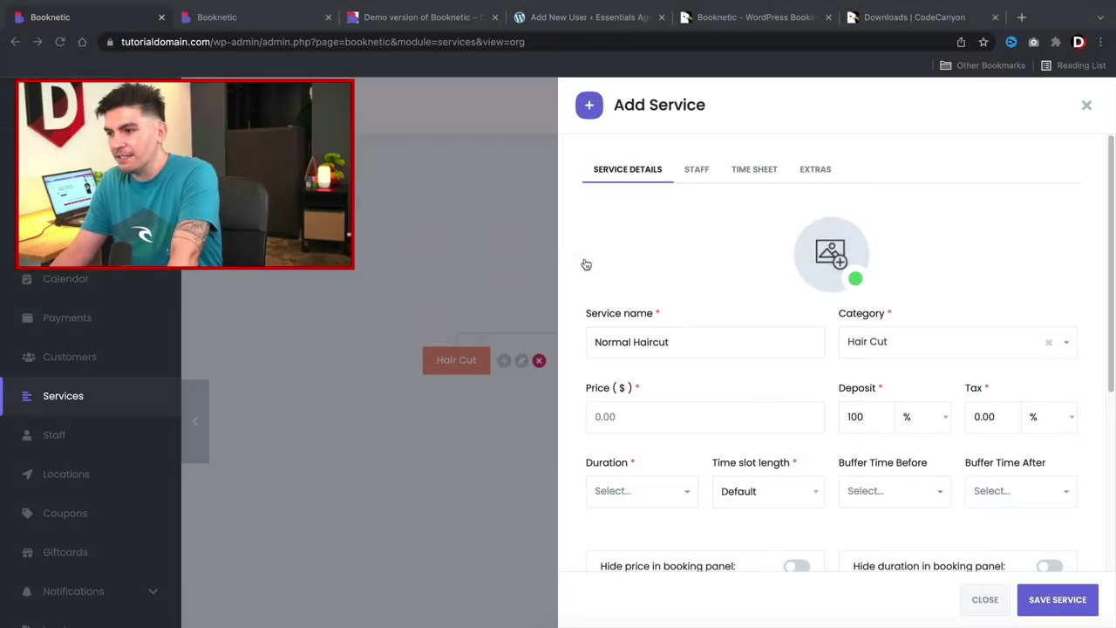
{"action": "left_click", "coordinate": [846, 271]}
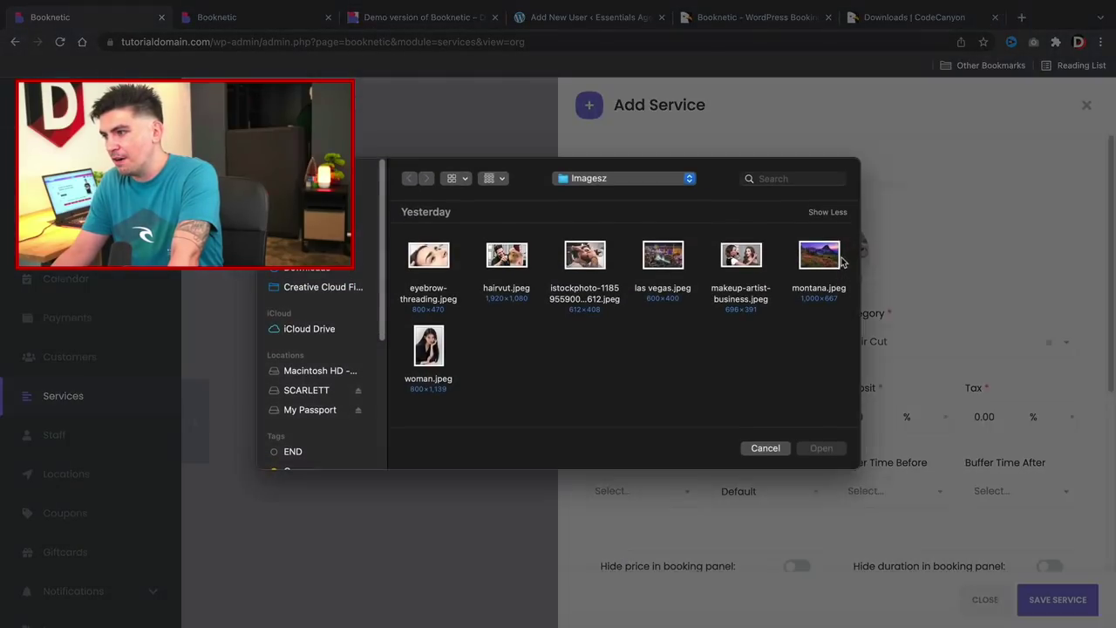
{"action": "left_click", "coordinate": [508, 257]}
{"action": "double_click", "coordinate": [509, 257]}
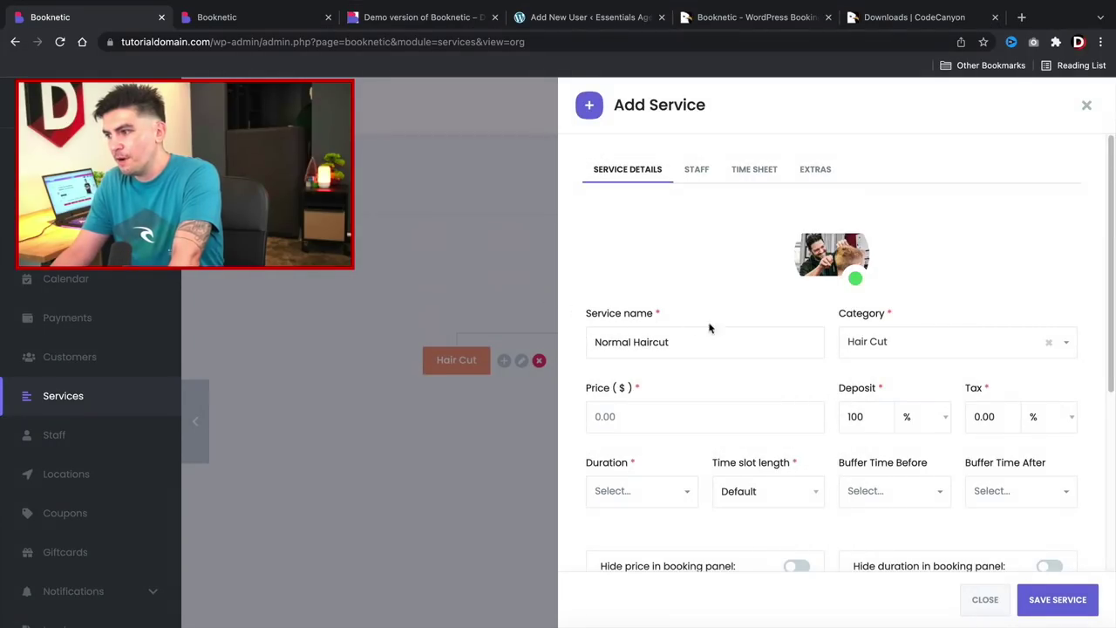
{"action": "left_click", "coordinate": [661, 415]}
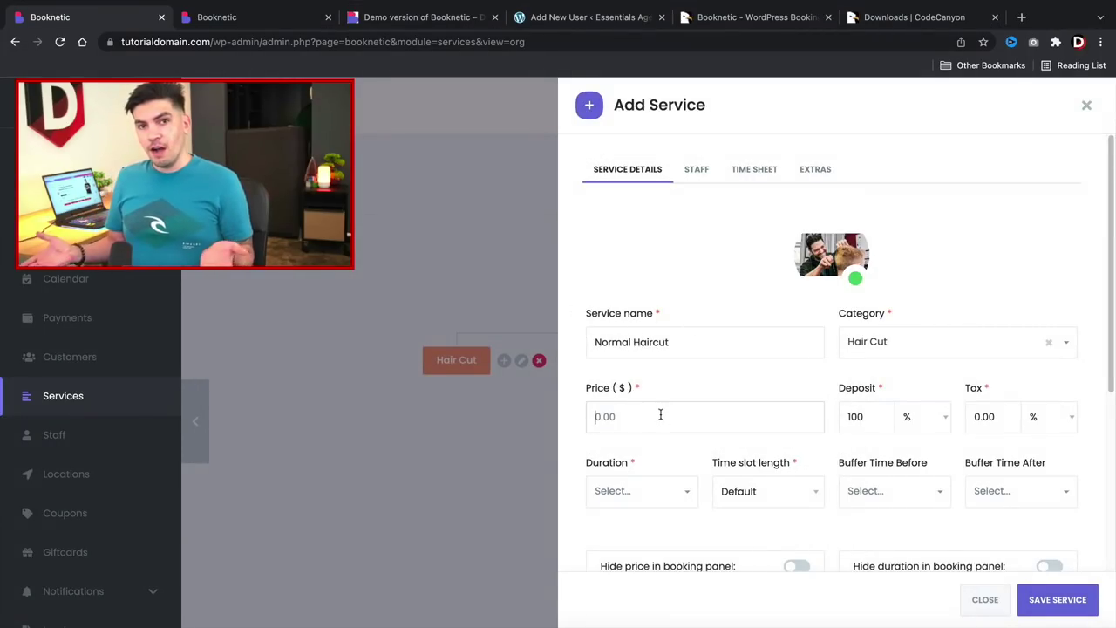
Enter a price of 25, leaving deposit at 100% and tax at 0.00%.
{"action": "type", "text": "20"}
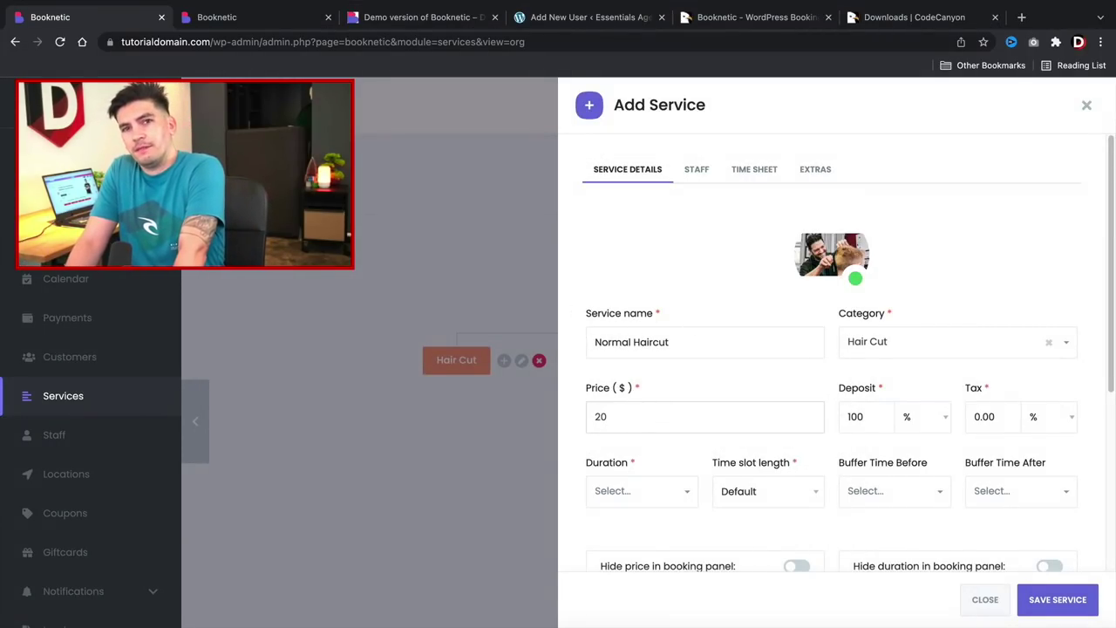
{"action": "key", "text": "BackSpace"}
{"action": "type", "text": "5"}
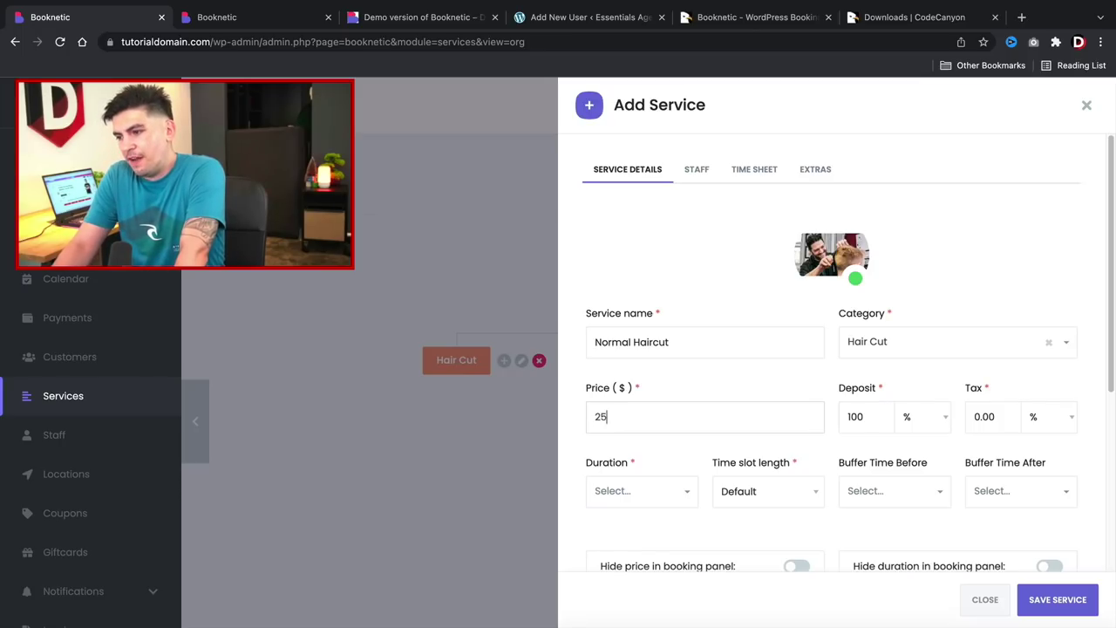
{"action": "key", "text": "Tab"}
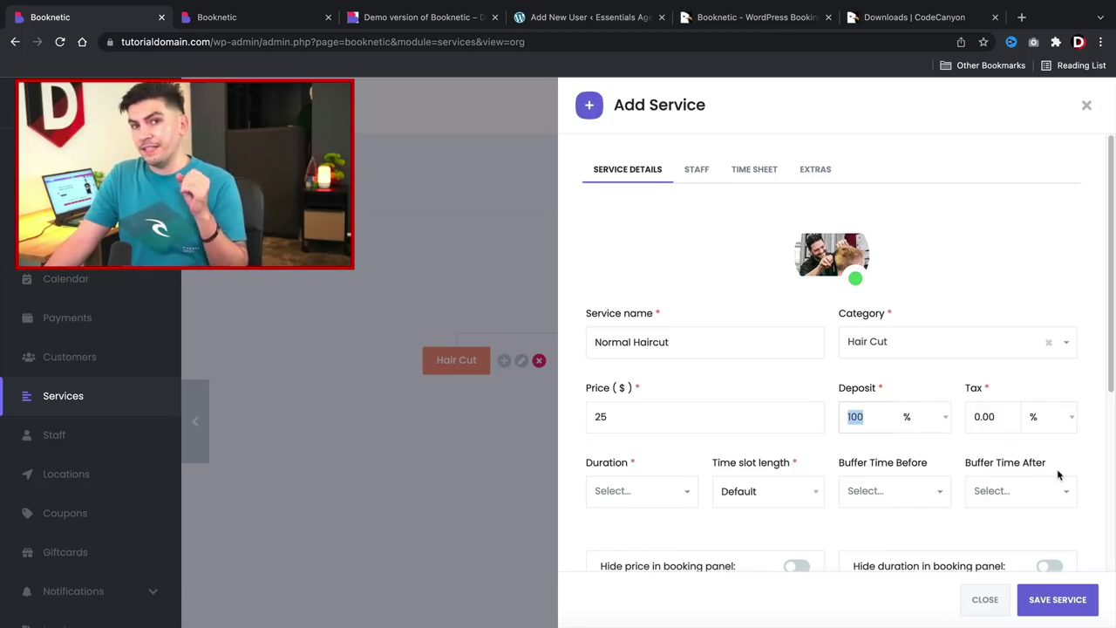
{"action": "left_click", "coordinate": [1000, 419]}
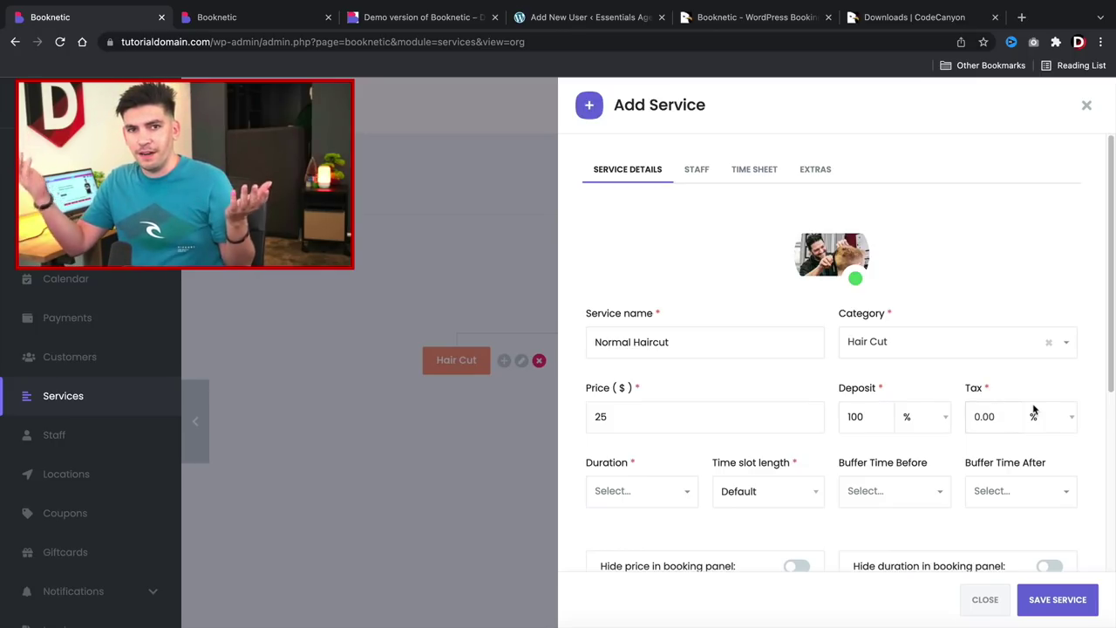
{"action": "left_click", "coordinate": [1013, 404]}
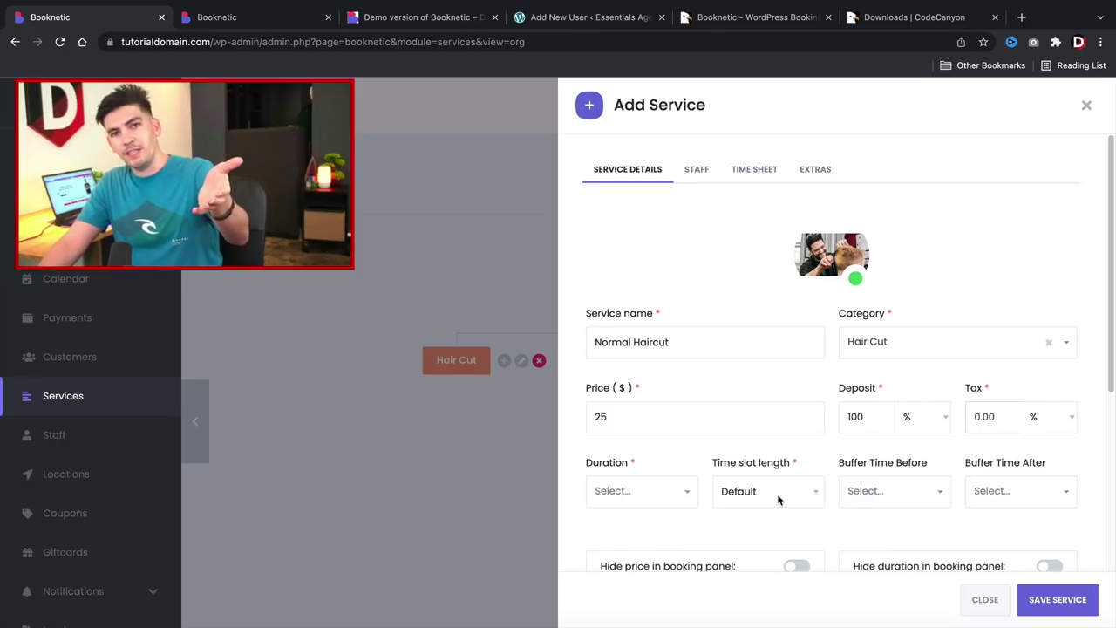
Set the service duration to 30m.
{"action": "scroll", "coordinate": [656, 567], "scroll_direction": "down", "scroll_amount": 5}
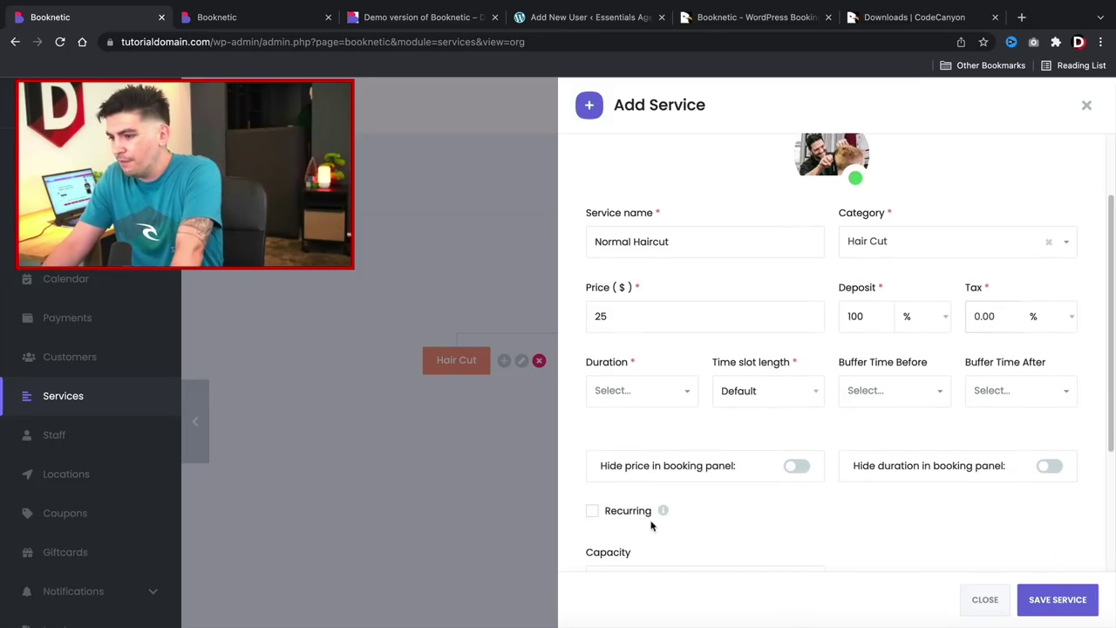
{"action": "left_click", "coordinate": [640, 259]}
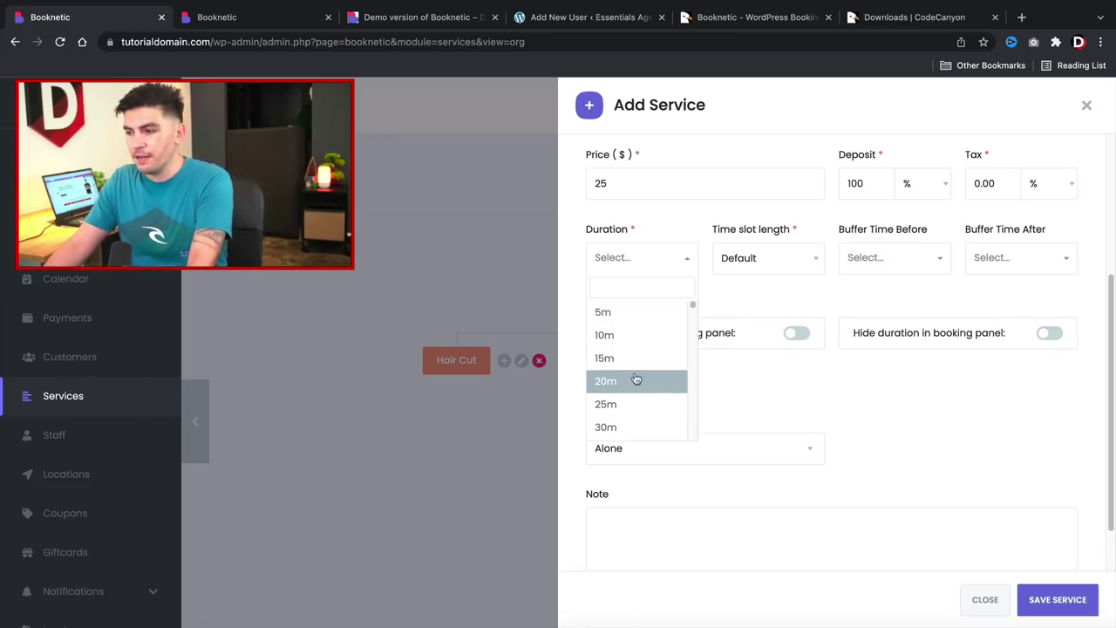
{"action": "scroll", "coordinate": [636, 379], "scroll_direction": "down", "scroll_amount": 3}
{"action": "scroll", "coordinate": [637, 384], "scroll_direction": "down", "scroll_amount": 1}
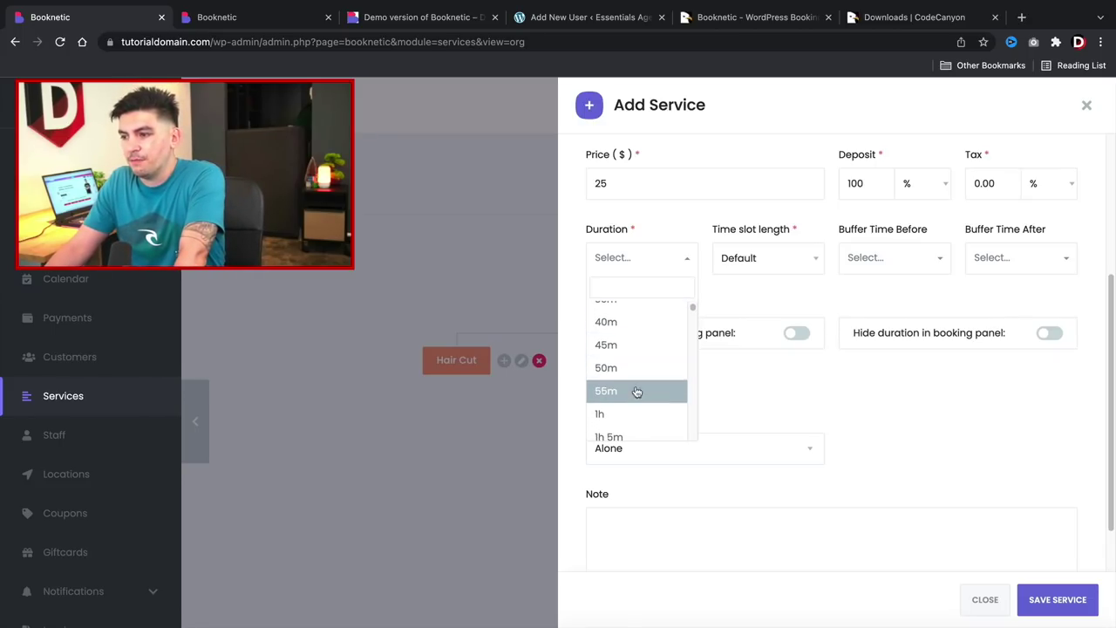
{"action": "scroll", "coordinate": [638, 366], "scroll_direction": "up", "scroll_amount": 1}
{"action": "scroll", "coordinate": [640, 324], "scroll_direction": "up", "scroll_amount": 1}
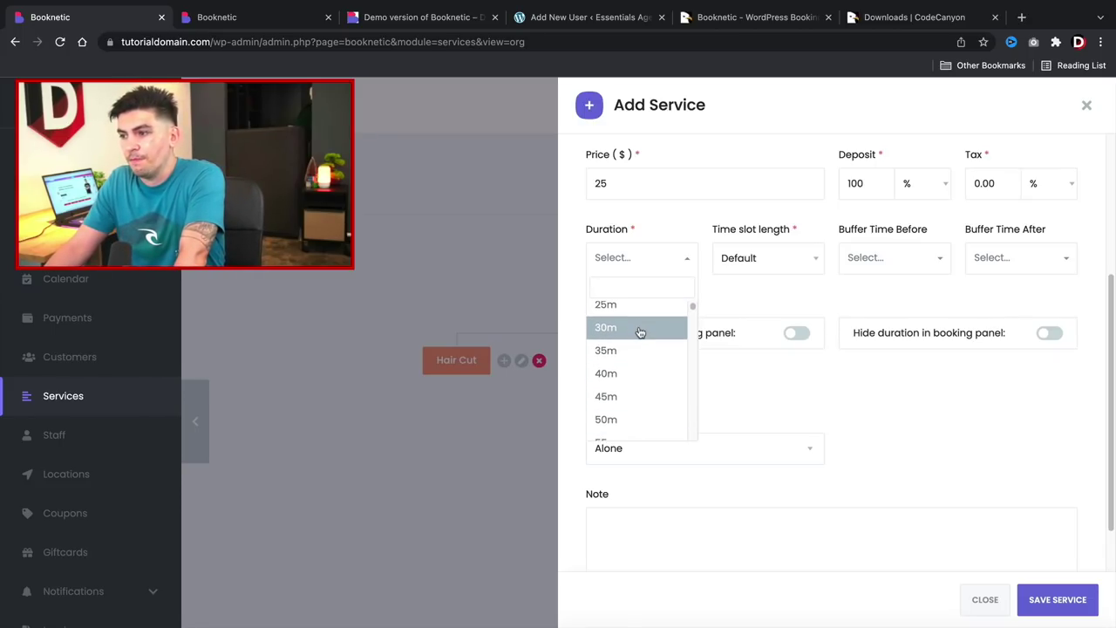
{"action": "left_click", "coordinate": [639, 328]}
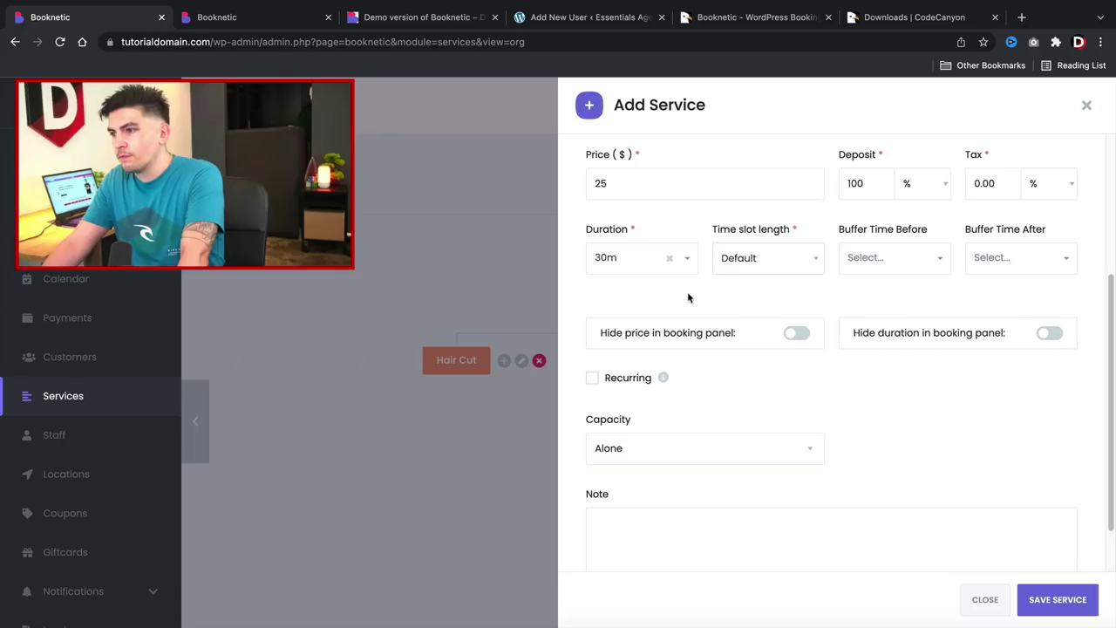
Set the time slot length to match the service duration.
{"action": "left_click", "coordinate": [765, 259]}
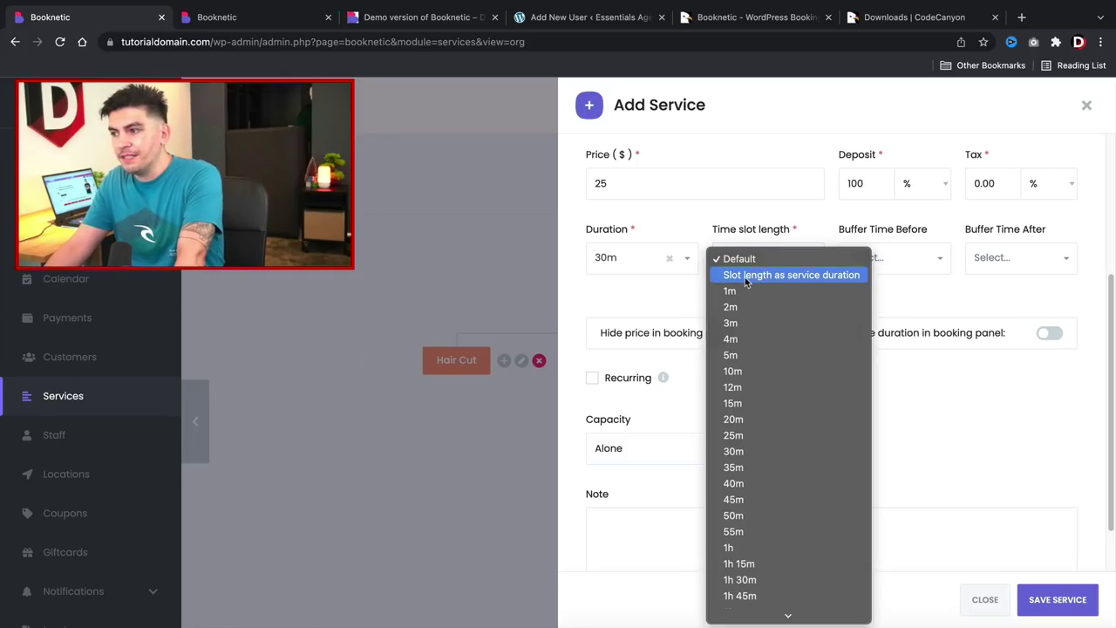
{"action": "left_click", "coordinate": [762, 275]}
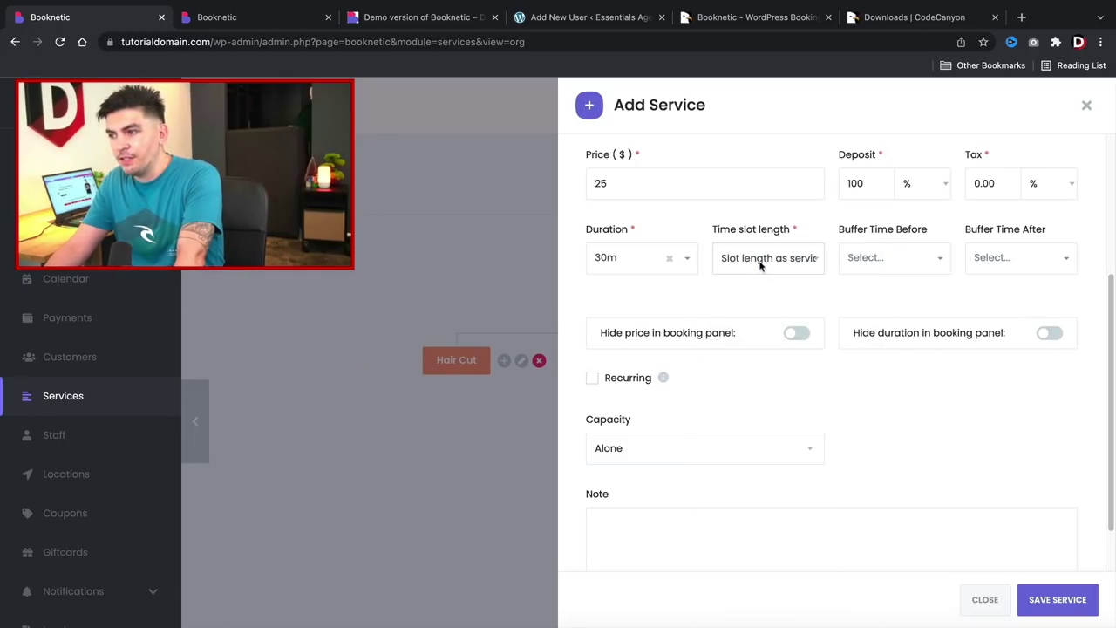
{"action": "left_click", "coordinate": [760, 260]}
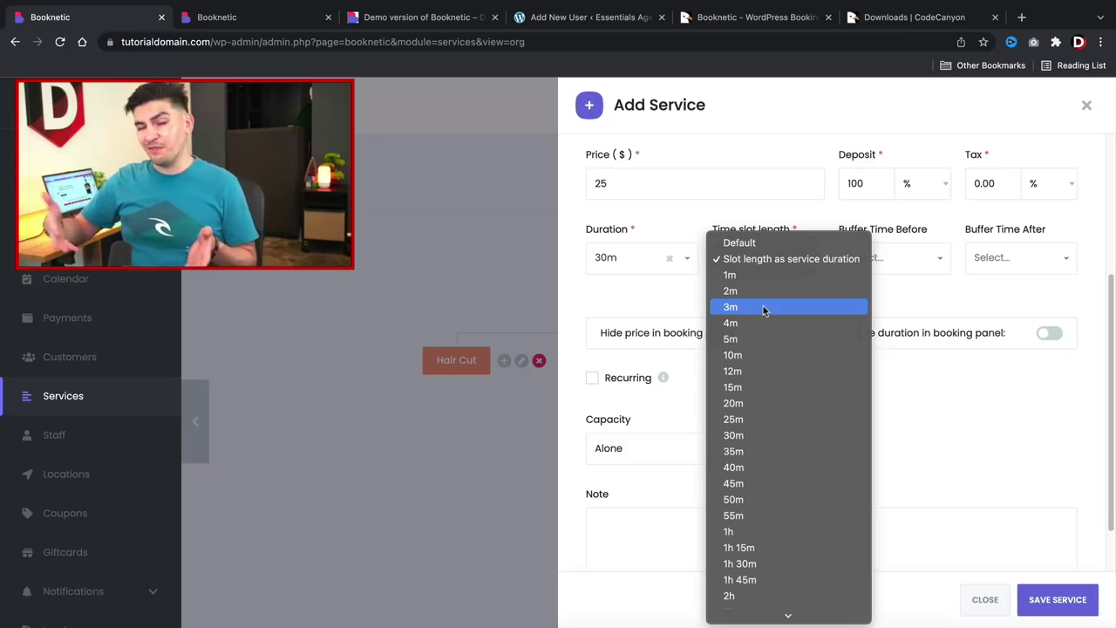
{"action": "left_click", "coordinate": [730, 469]}
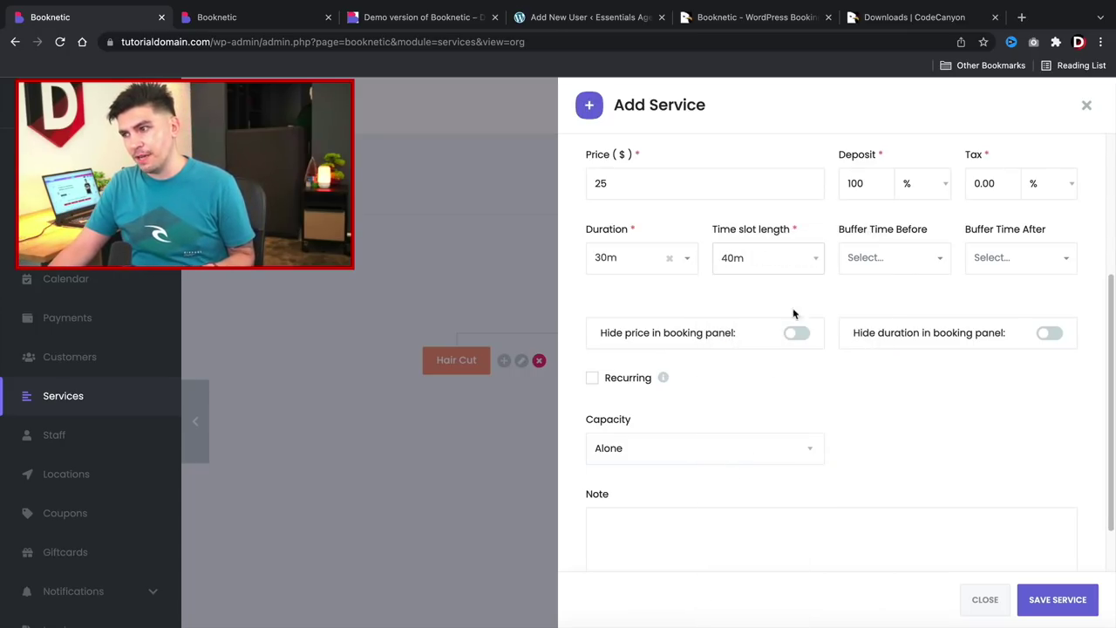
{"action": "left_click", "coordinate": [798, 258]}
{"action": "left_click", "coordinate": [782, 52]}
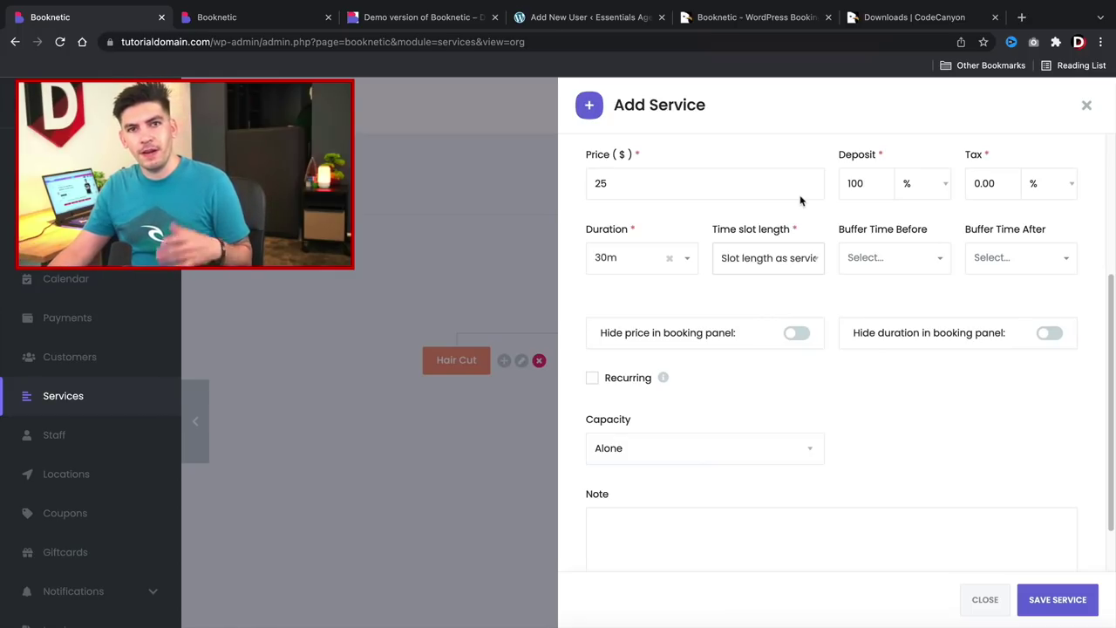
Set 5m buffer times both before and after the service.
{"action": "left_click", "coordinate": [903, 265]}
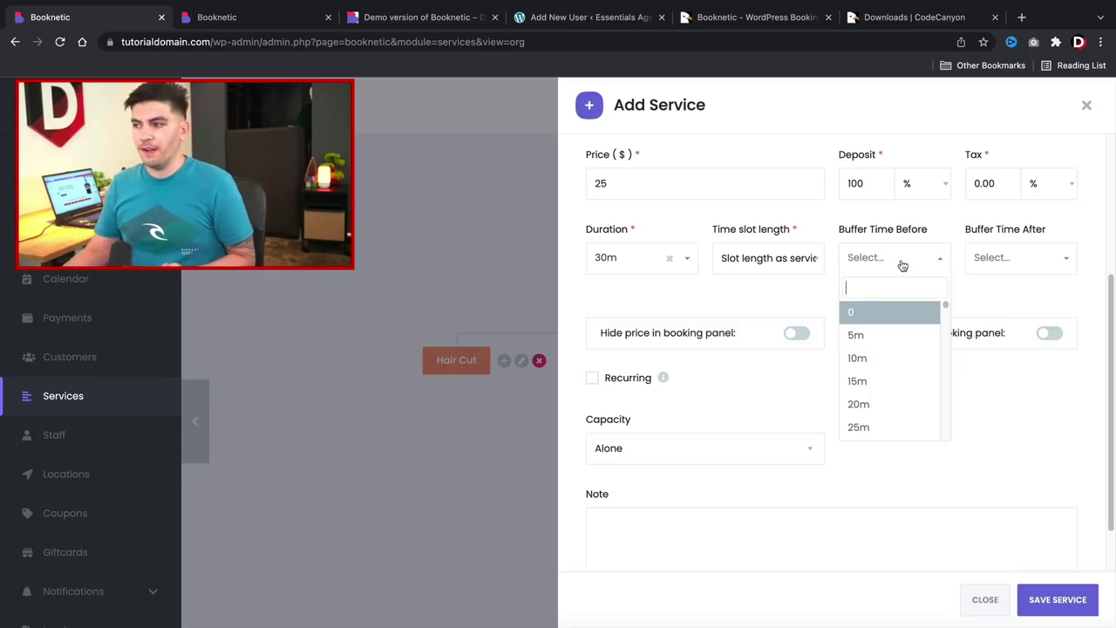
{"action": "left_click", "coordinate": [877, 336]}
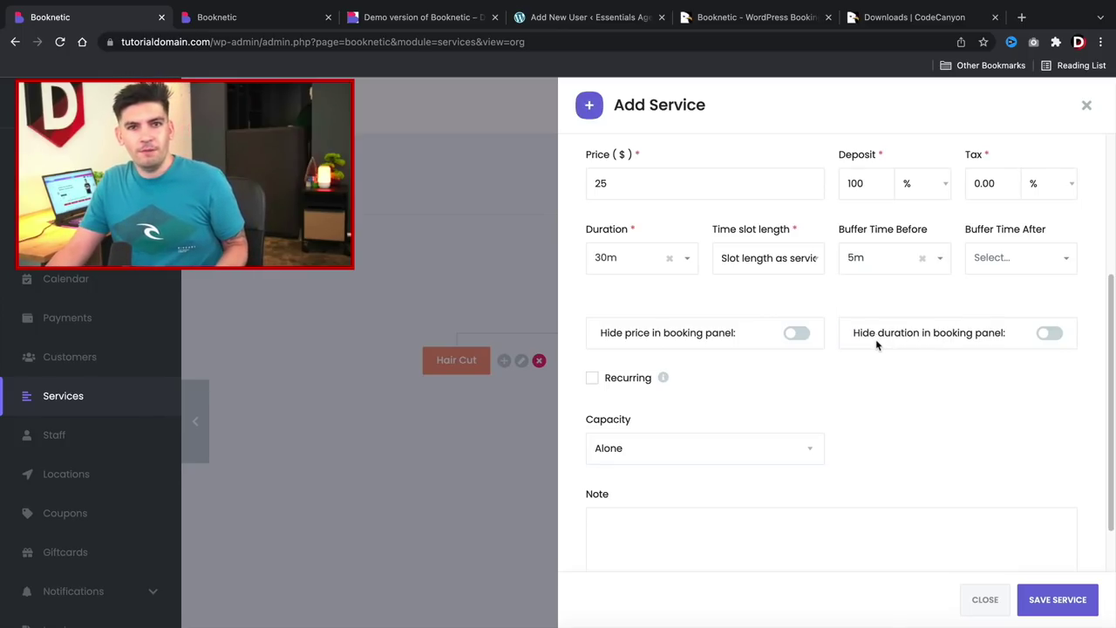
{"action": "left_click", "coordinate": [1021, 262]}
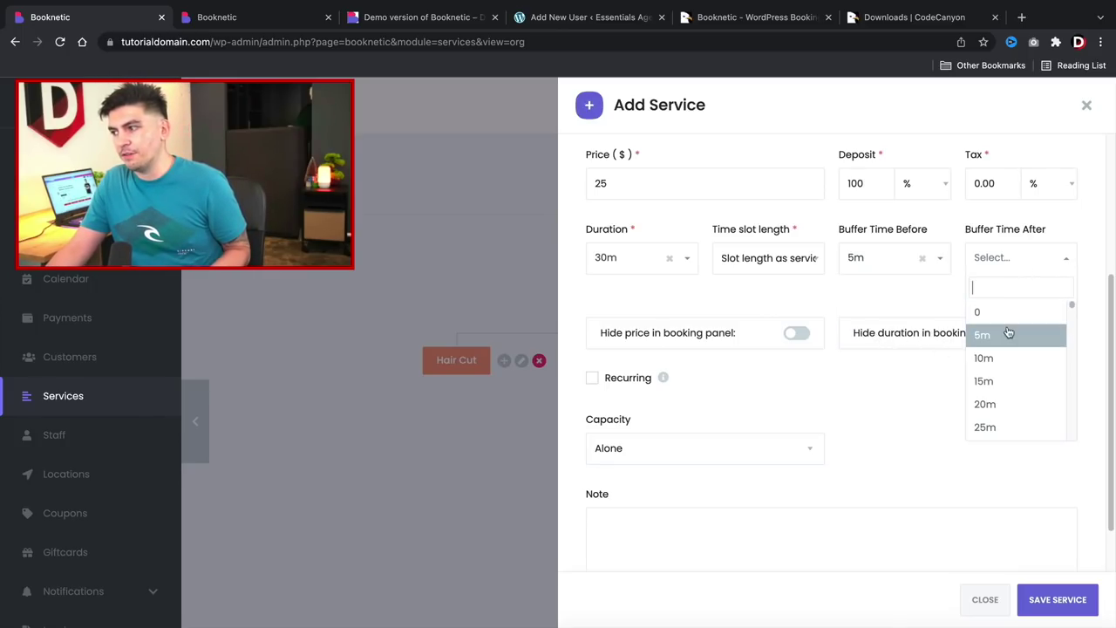
{"action": "left_click", "coordinate": [1007, 333]}
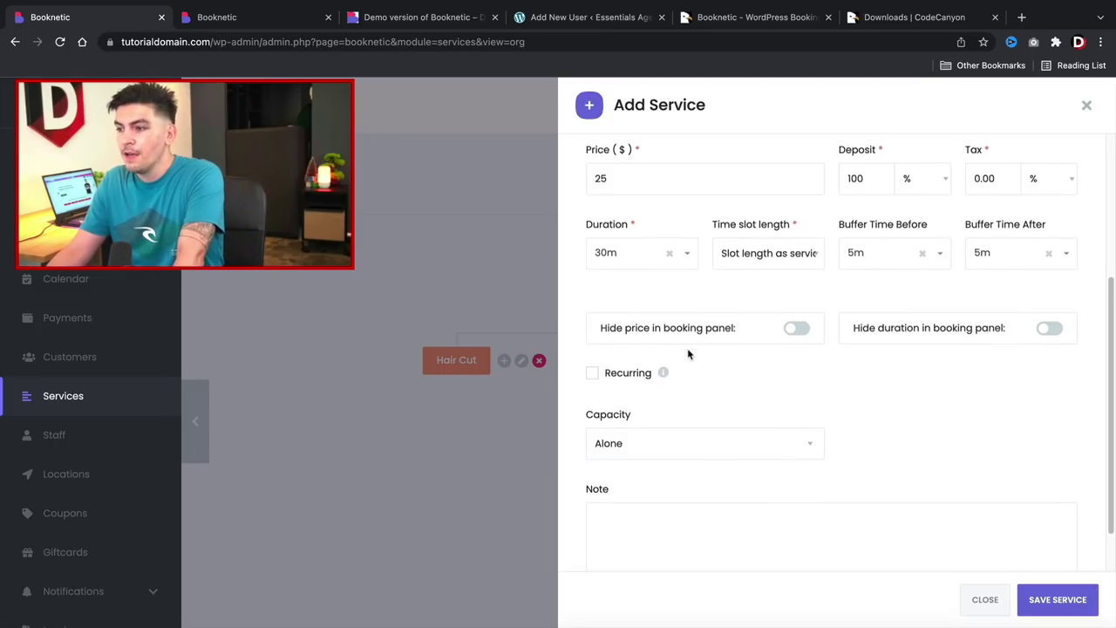
{"action": "scroll", "coordinate": [645, 342], "scroll_direction": "down", "scroll_amount": 1}
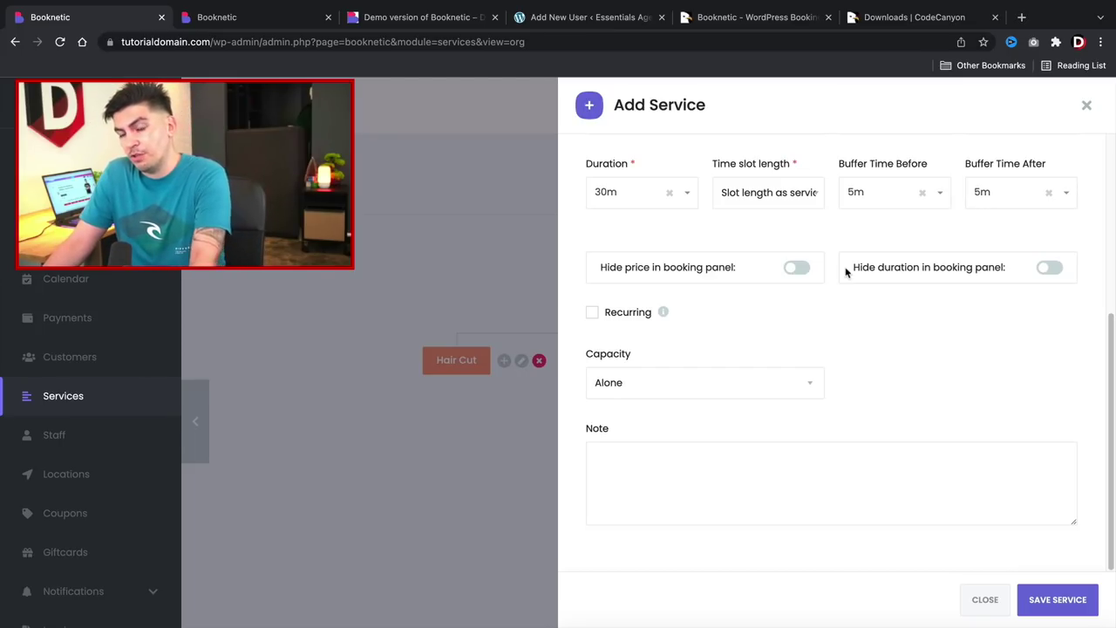
{"action": "left_click", "coordinate": [669, 384]}
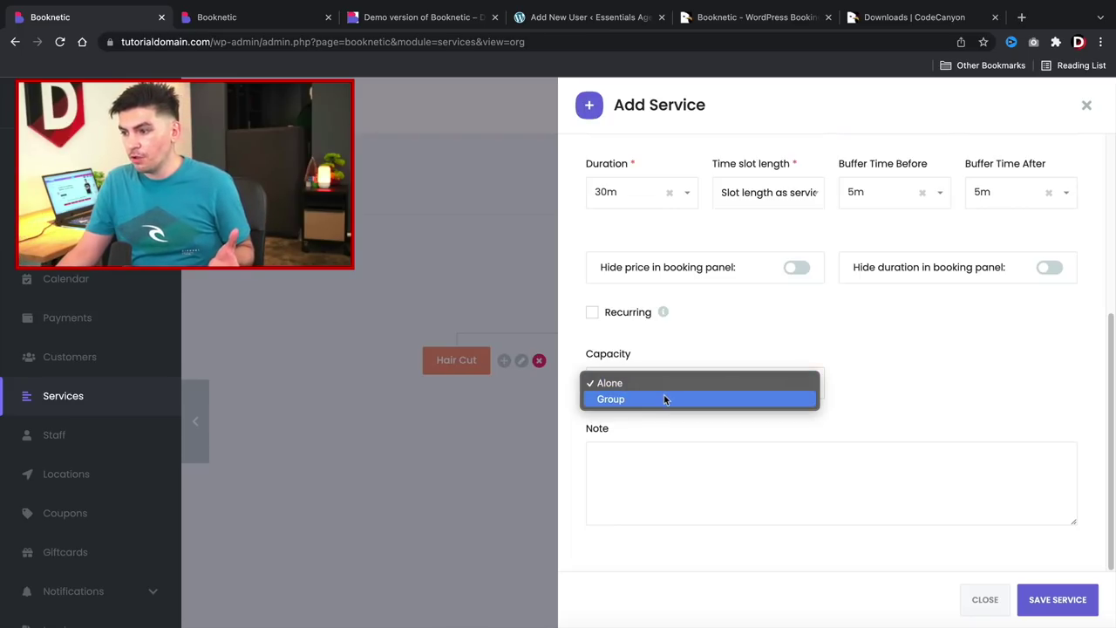
{"action": "left_click", "coordinate": [664, 397]}
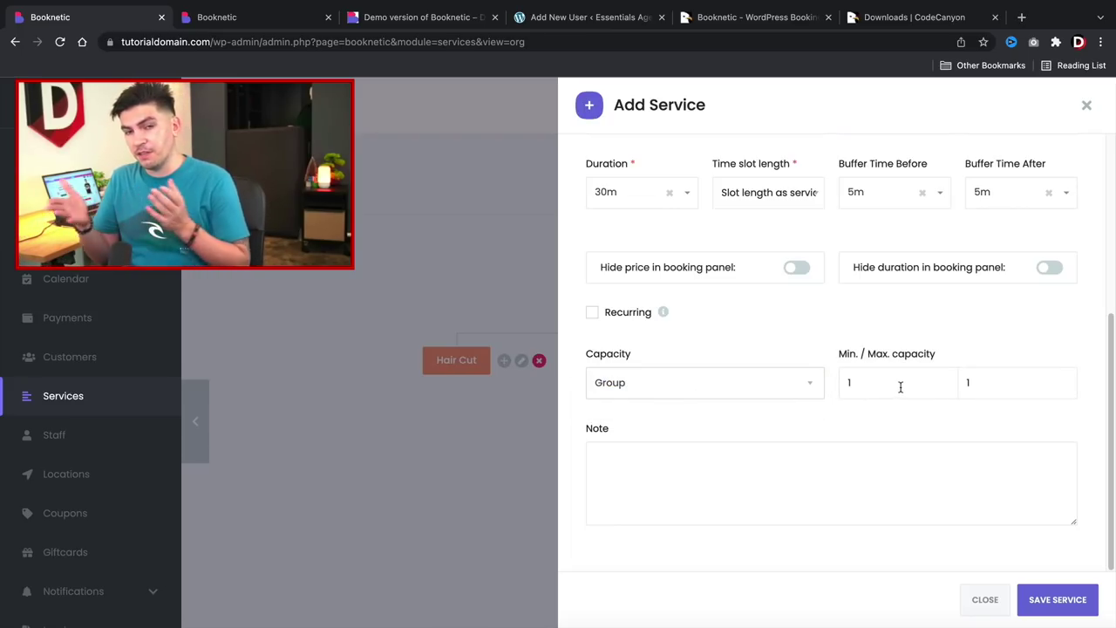
{"action": "left_click", "coordinate": [996, 382]}
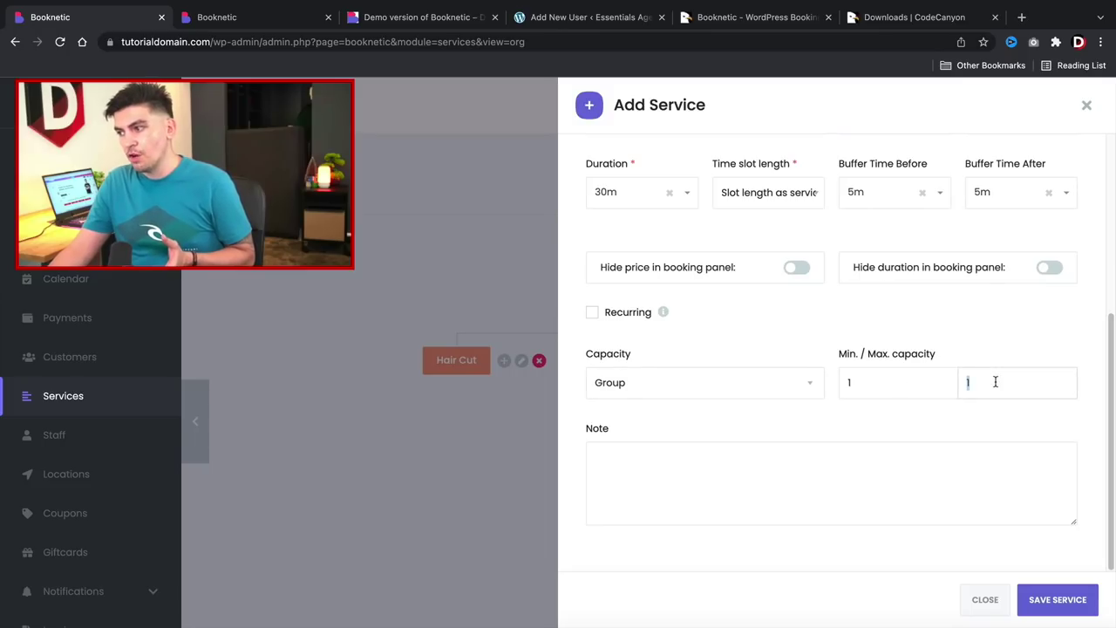
{"action": "key", "text": "BackSpace"}
{"action": "type", "text": "20"}
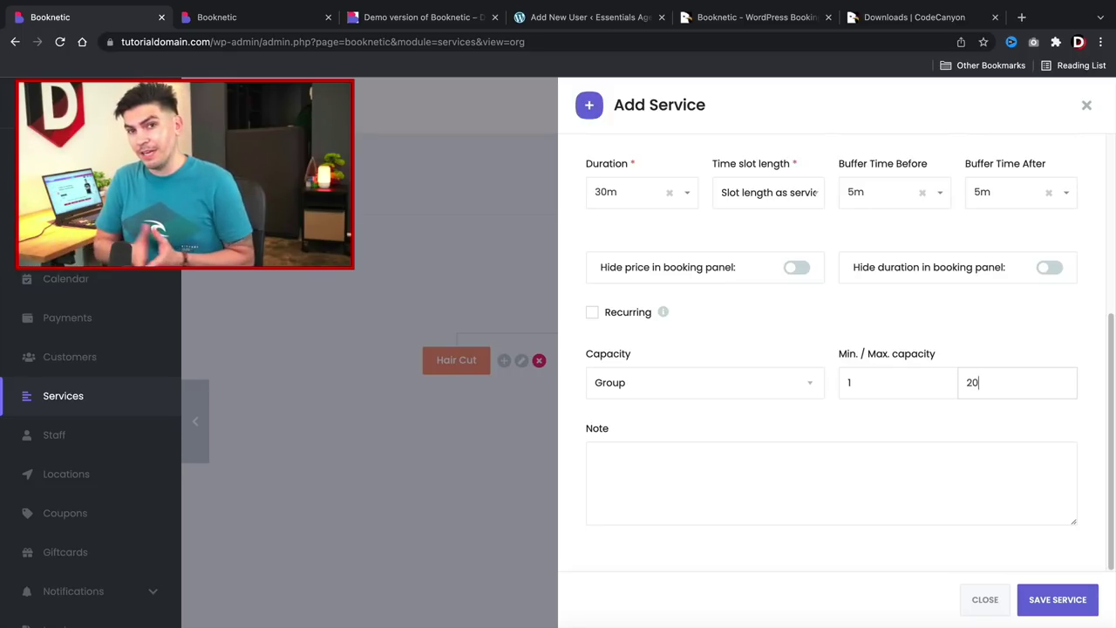
{"action": "left_click", "coordinate": [771, 376]}
{"action": "left_click", "coordinate": [711, 367]}
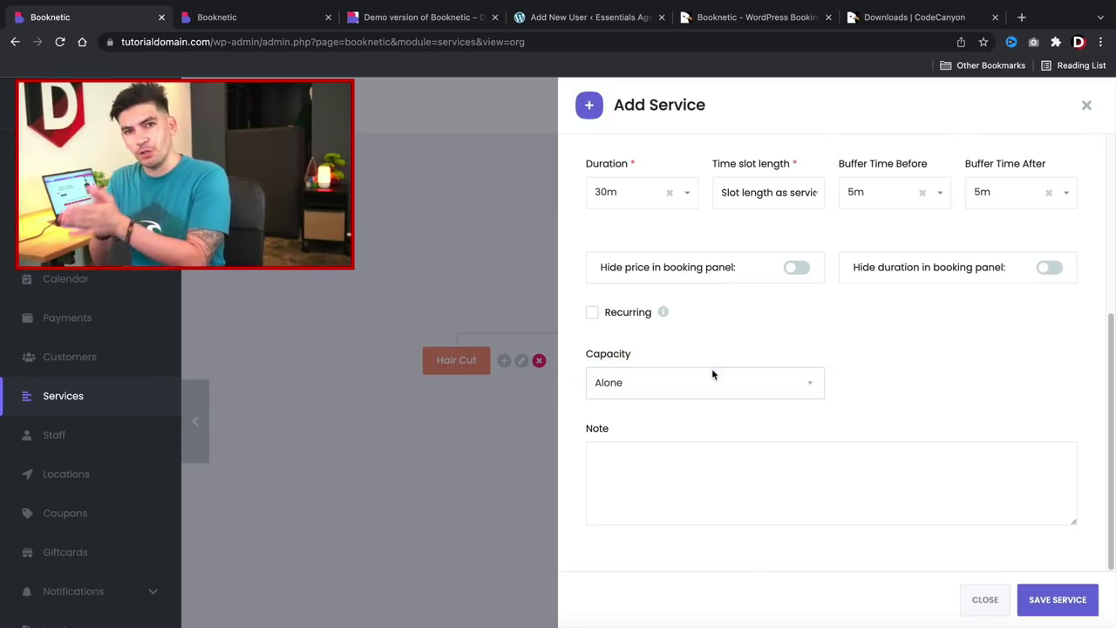
{"action": "left_click", "coordinate": [703, 376]}
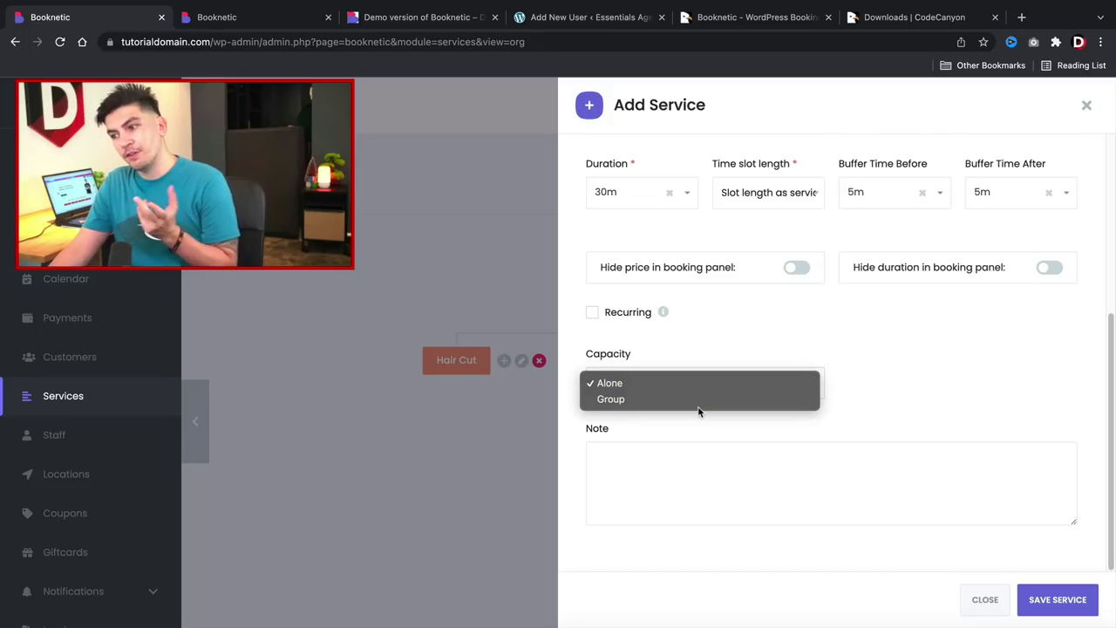
{"action": "left_click", "coordinate": [698, 399]}
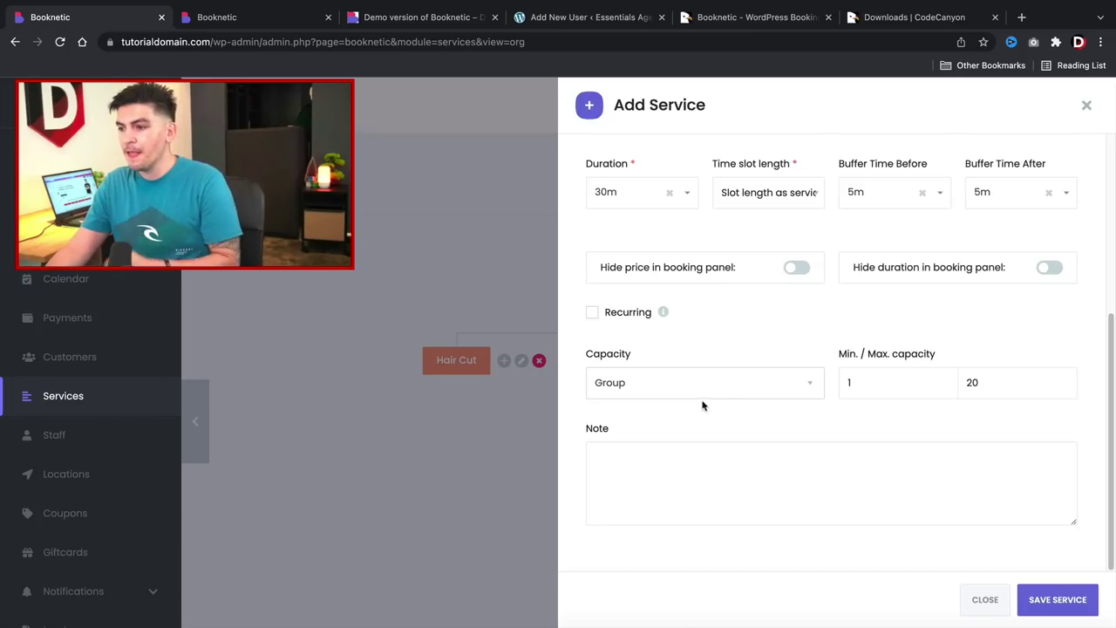
{"action": "left_click", "coordinate": [717, 391]}
{"action": "left_click", "coordinate": [713, 375]}
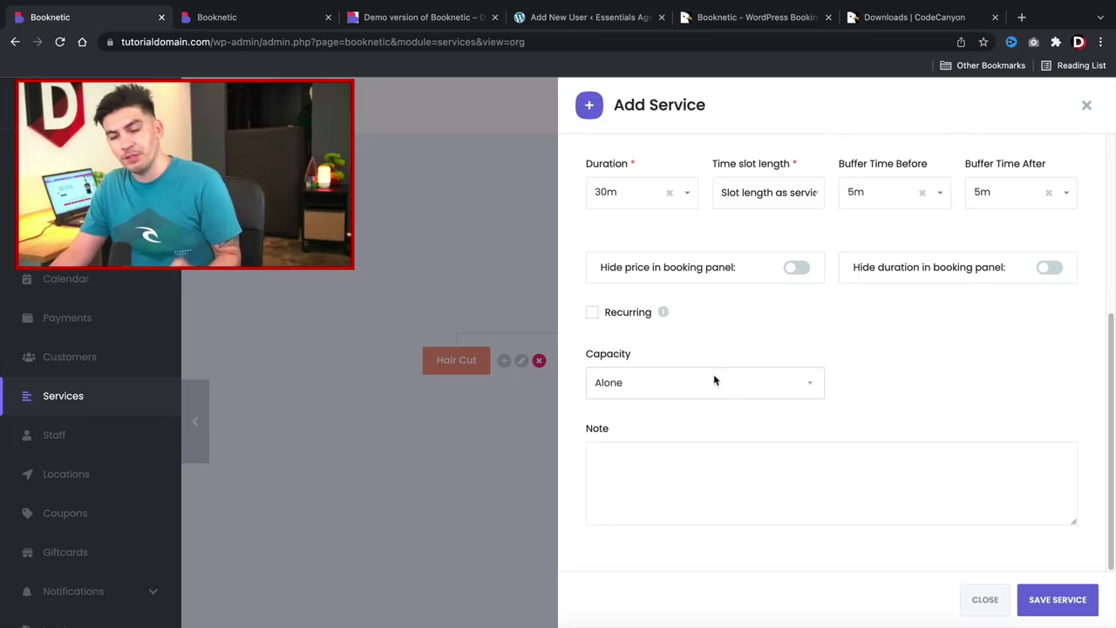
{"action": "scroll", "coordinate": [781, 460], "scroll_direction": "up", "scroll_amount": 4}
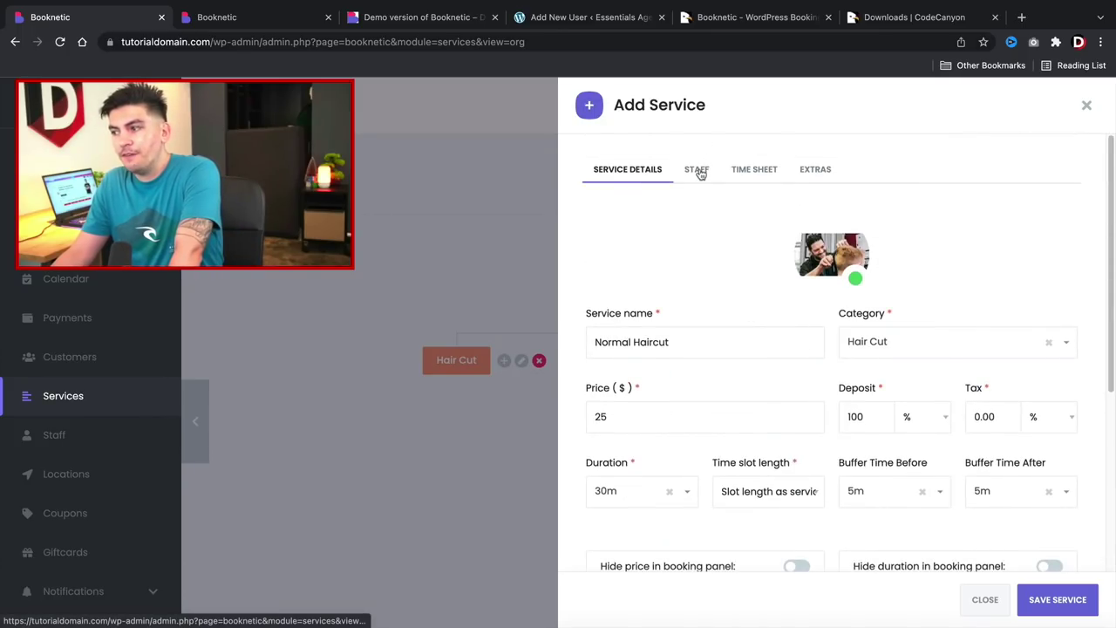
Add a second staff member to the service's staff list.
{"action": "left_click", "coordinate": [696, 171]}
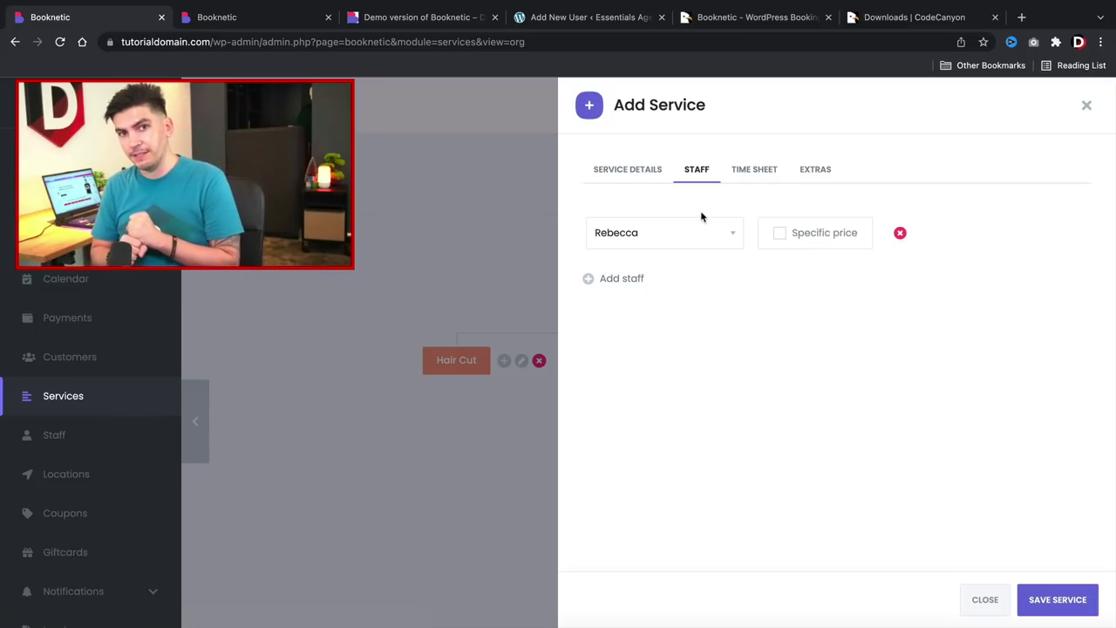
{"action": "left_click", "coordinate": [628, 280]}
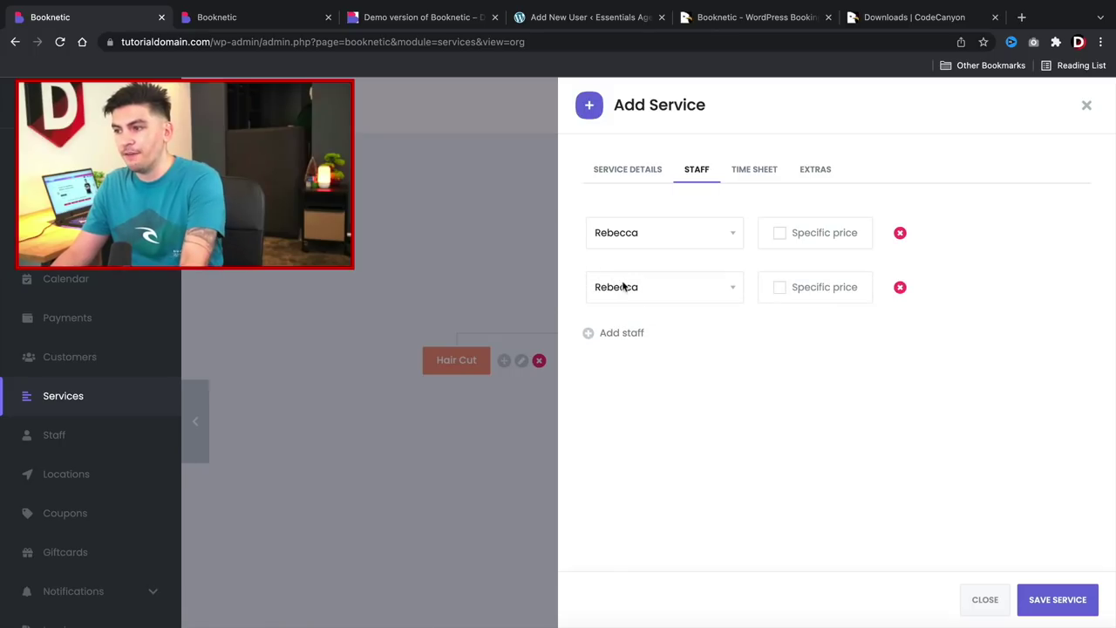
{"action": "left_click", "coordinate": [645, 288]}
{"action": "left_click", "coordinate": [630, 302]}
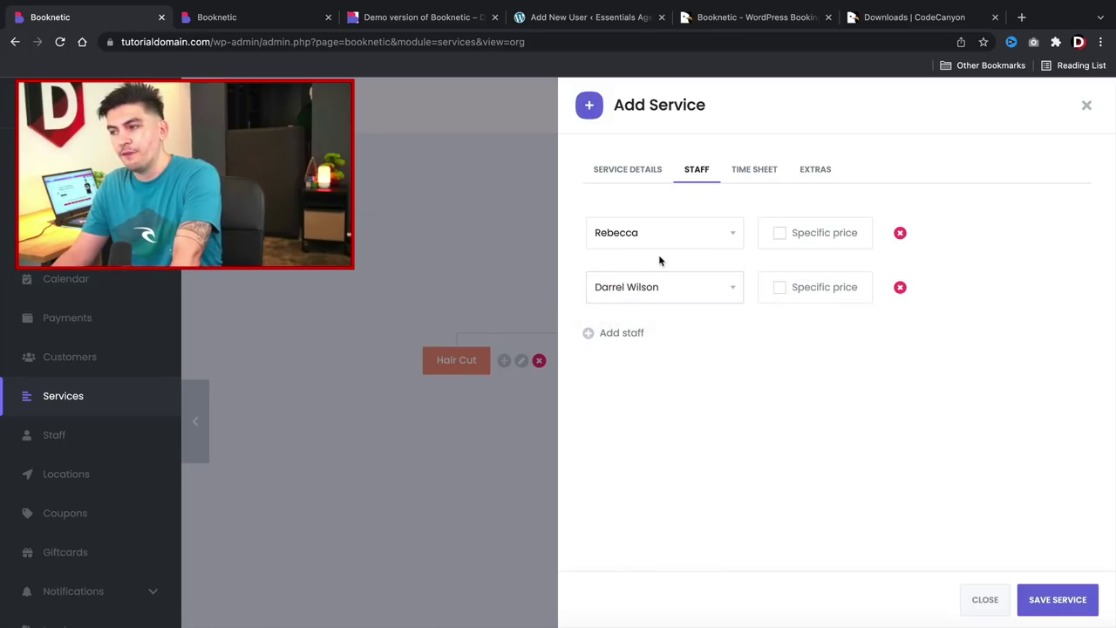
Give the first staff member a specific $50 price and save the service.
{"action": "left_click", "coordinate": [781, 235]}
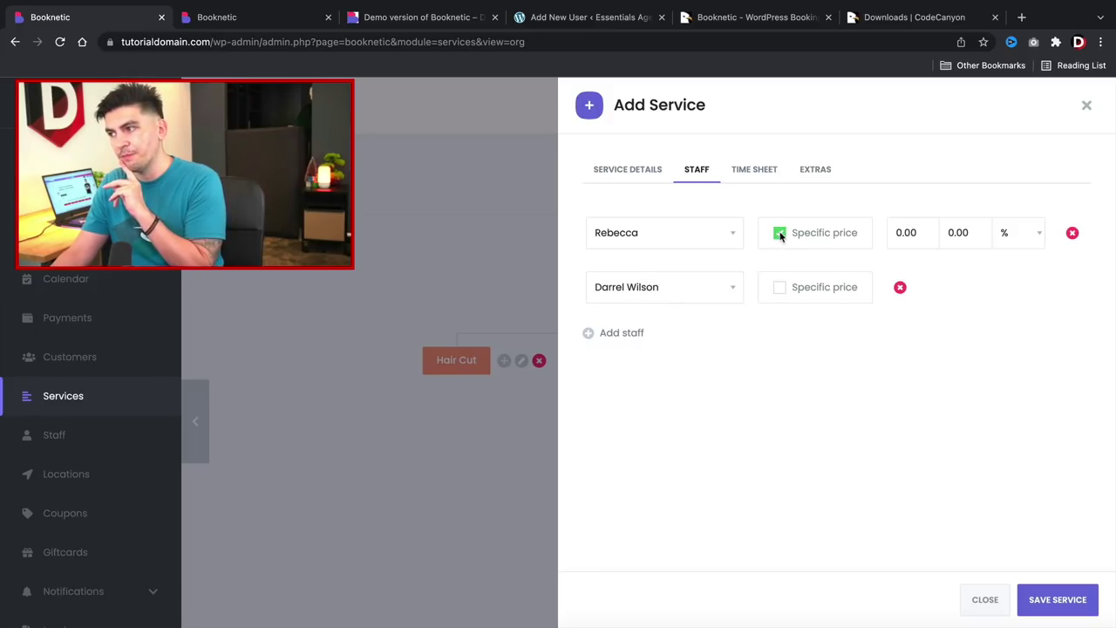
{"action": "double_click", "coordinate": [915, 231]}
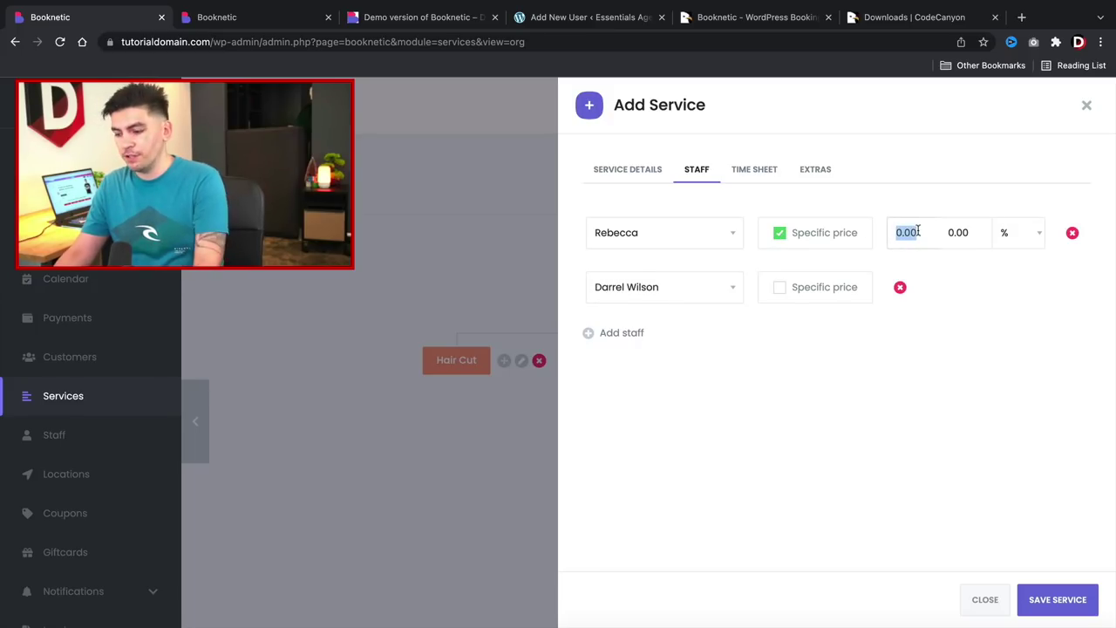
{"action": "type", "text": "50"}
{"action": "key", "text": "Tab"}
{"action": "left_click", "coordinate": [1022, 243]}
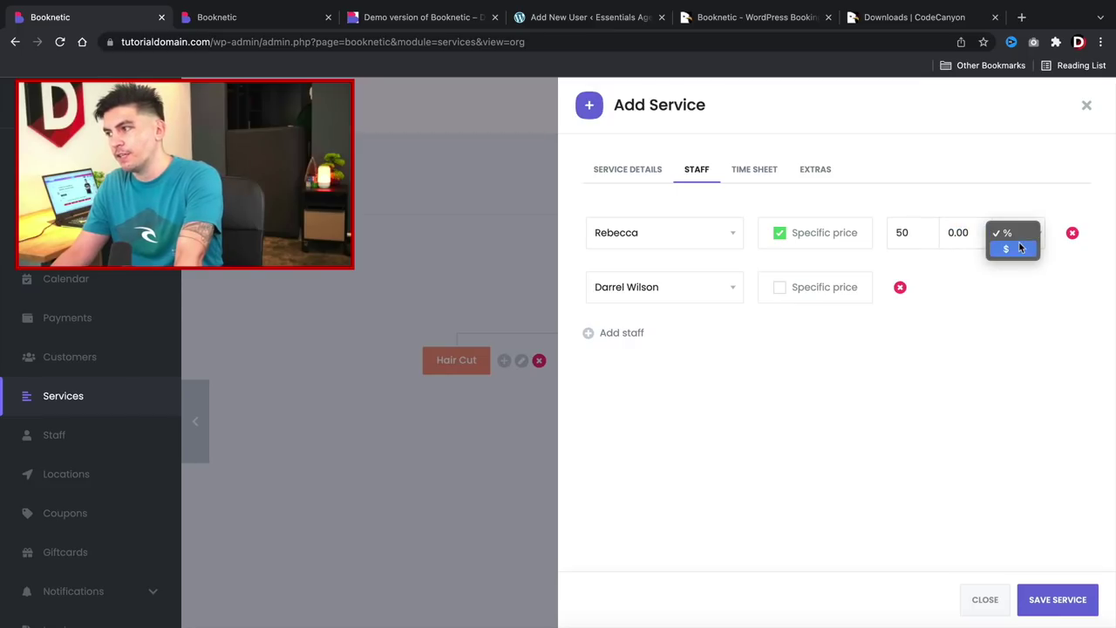
{"action": "left_click", "coordinate": [1020, 249]}
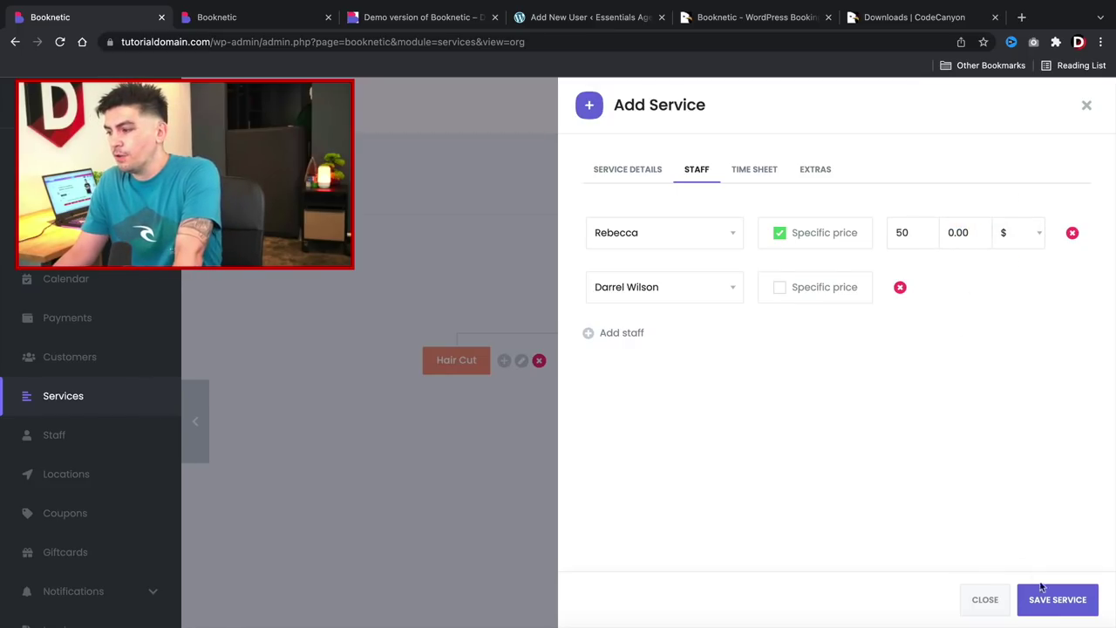
{"action": "left_click", "coordinate": [1058, 601]}
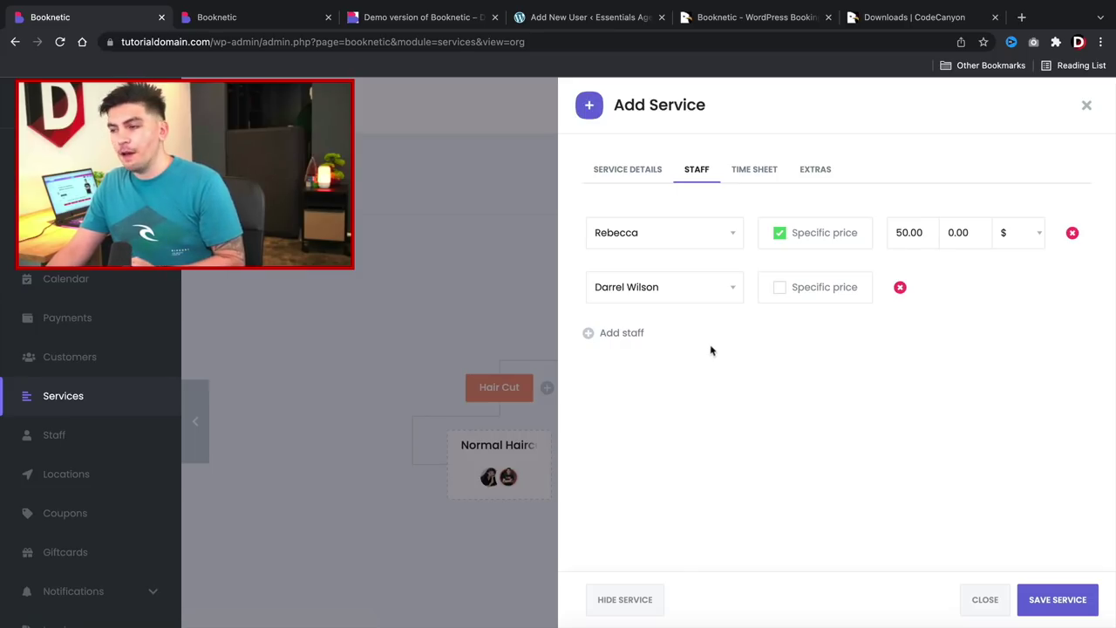
{"action": "left_click", "coordinate": [759, 178]}
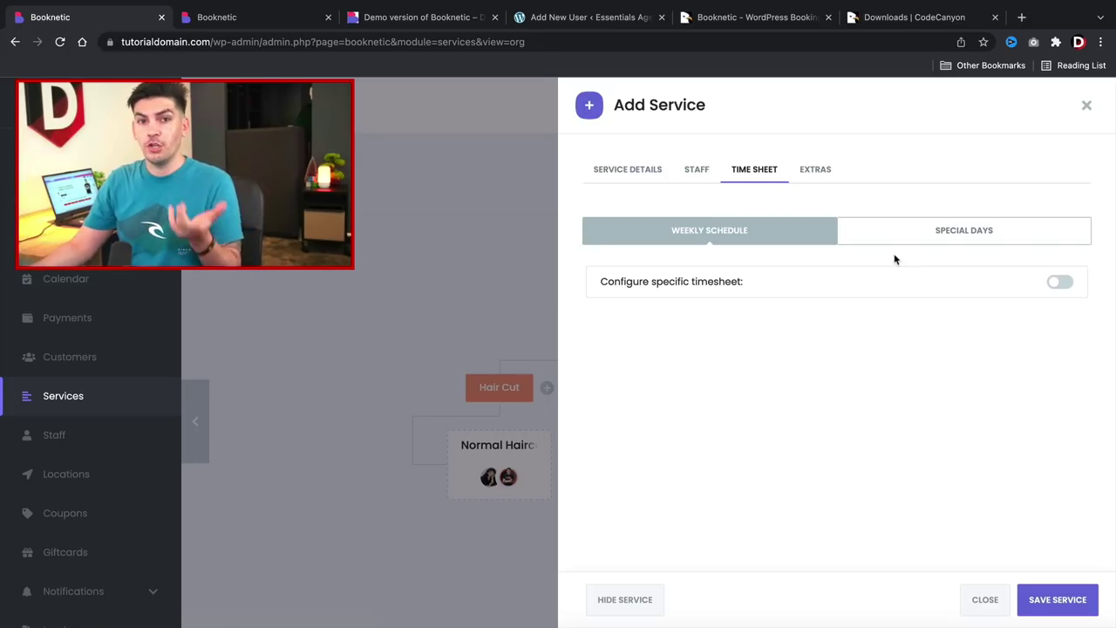
Enable the service-specific weekly timesheet, review Special Days, then go to Extras.
{"action": "left_click", "coordinate": [1057, 284]}
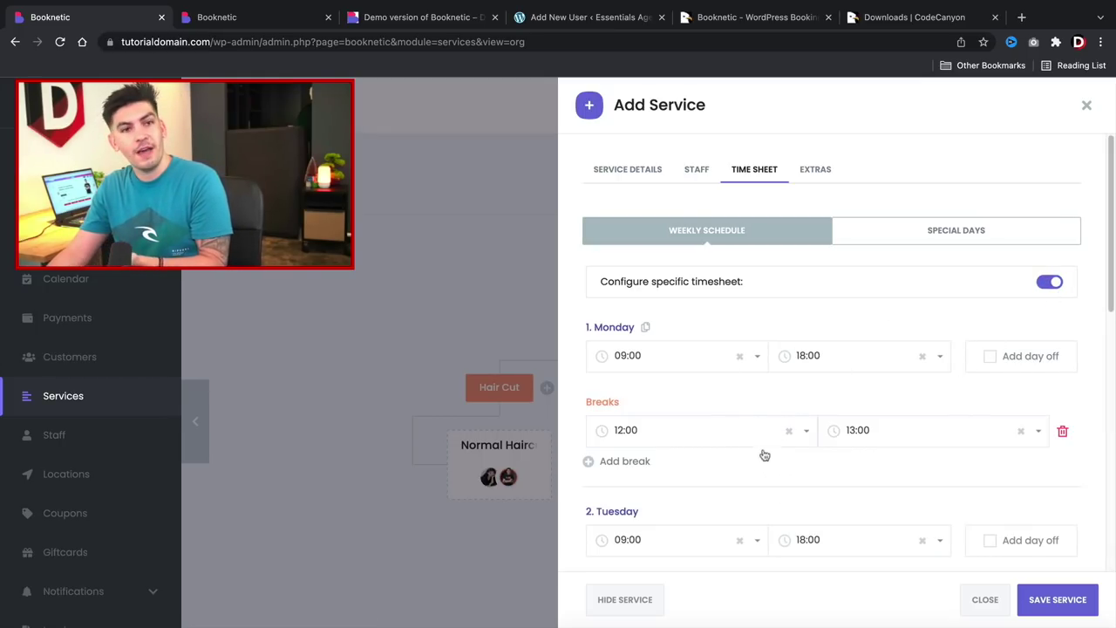
{"action": "left_click", "coordinate": [913, 241]}
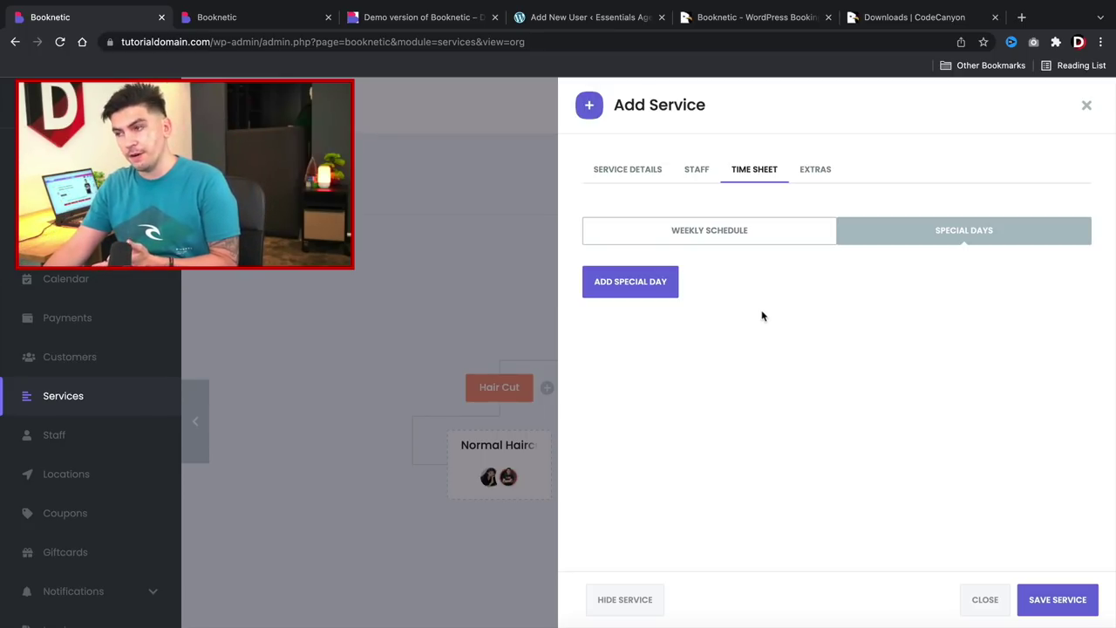
{"action": "left_click", "coordinate": [816, 171]}
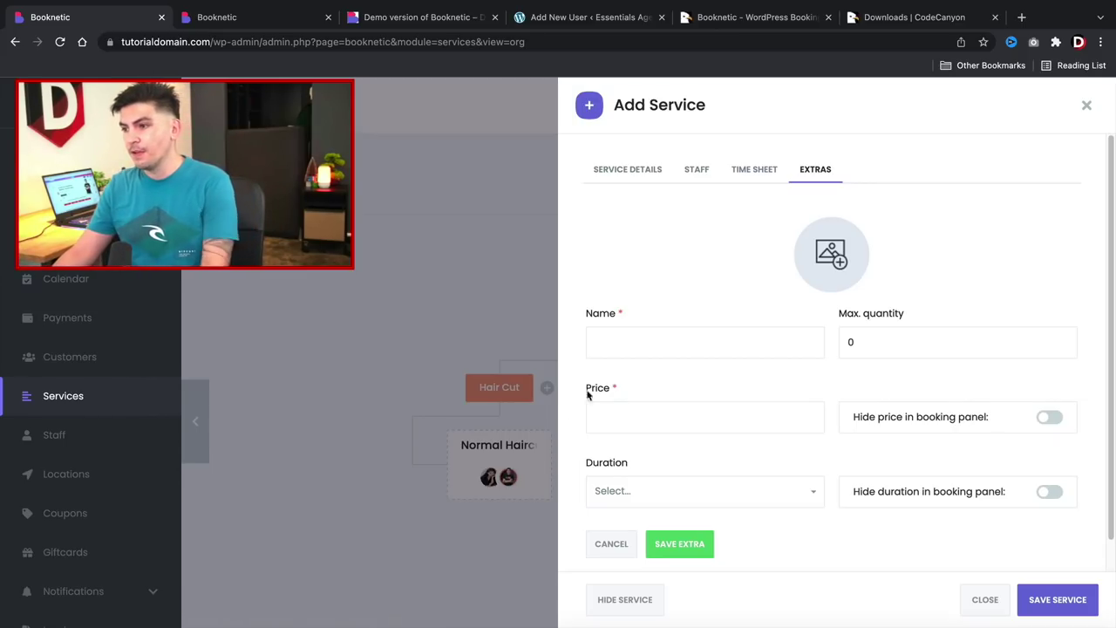
Name the extra 'Hair Color' and give it the hairvut.jpeg picture.
{"action": "left_click", "coordinate": [635, 341]}
{"action": "type", "text": "Hair COlor"}
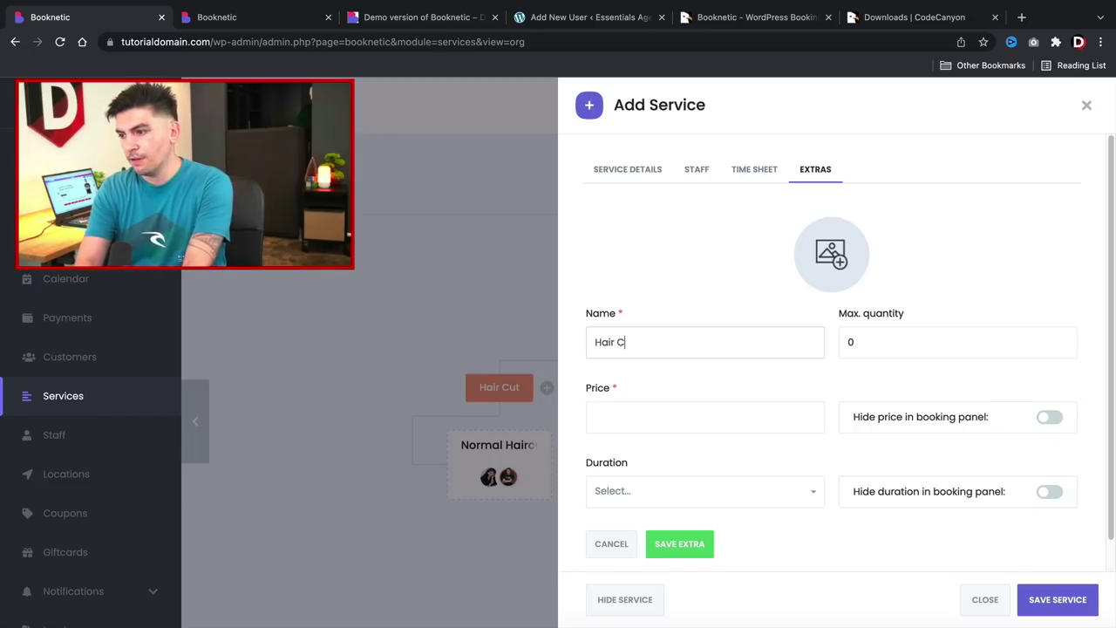
{"action": "key", "text": "BackSpace"}
{"action": "key", "text": "BackSpace"}
{"action": "key", "text": "BackSpace"}
{"action": "key", "text": "BackSpace"}
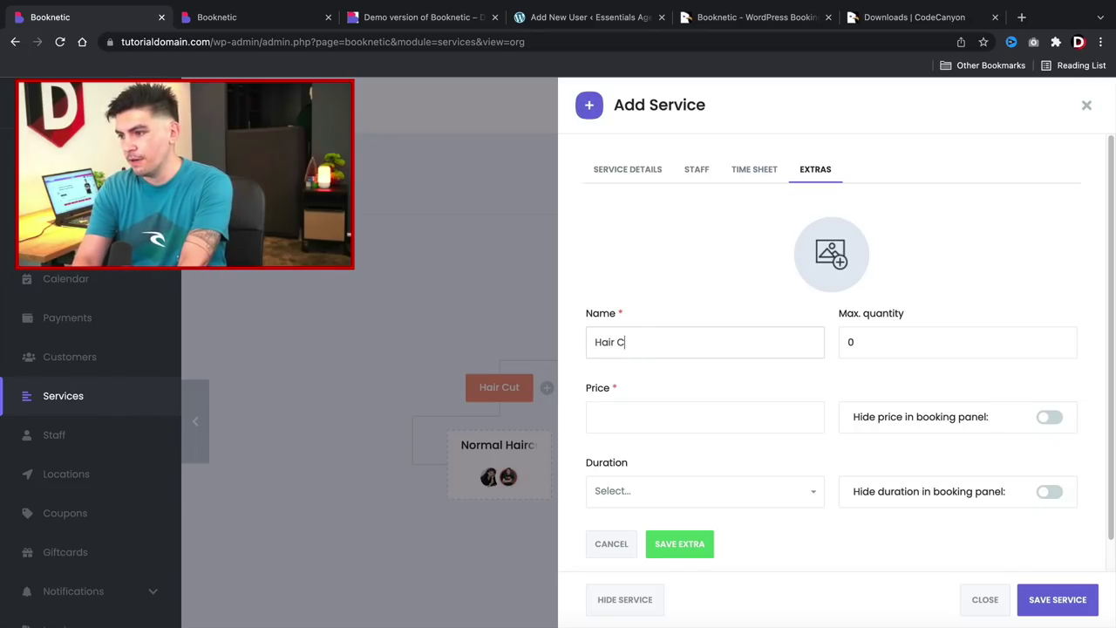
{"action": "type", "text": "olor"}
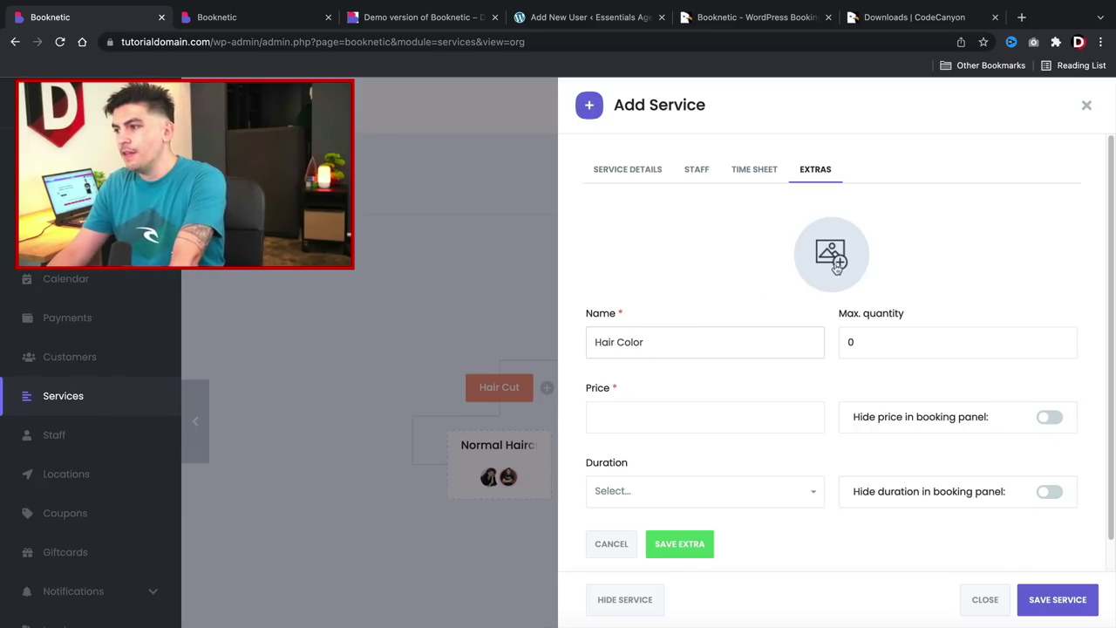
{"action": "left_click", "coordinate": [833, 255]}
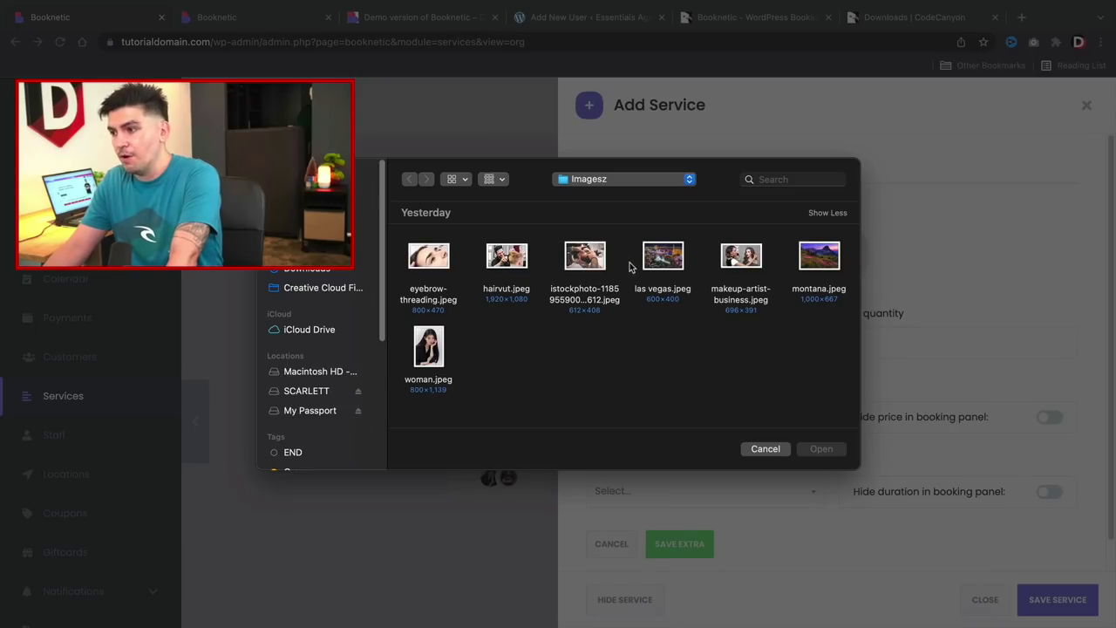
{"action": "double_click", "coordinate": [510, 260]}
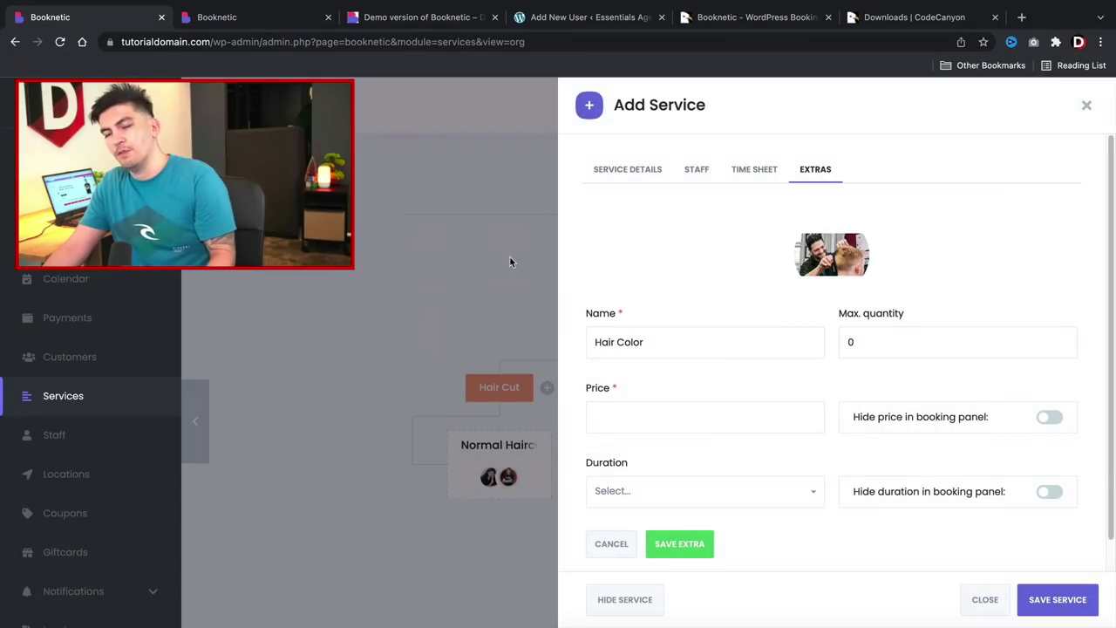
Set max quantity 1, price 15 and duration 10m, then save the extra and service.
{"action": "scroll", "coordinate": [697, 347], "scroll_direction": "down", "scroll_amount": 1}
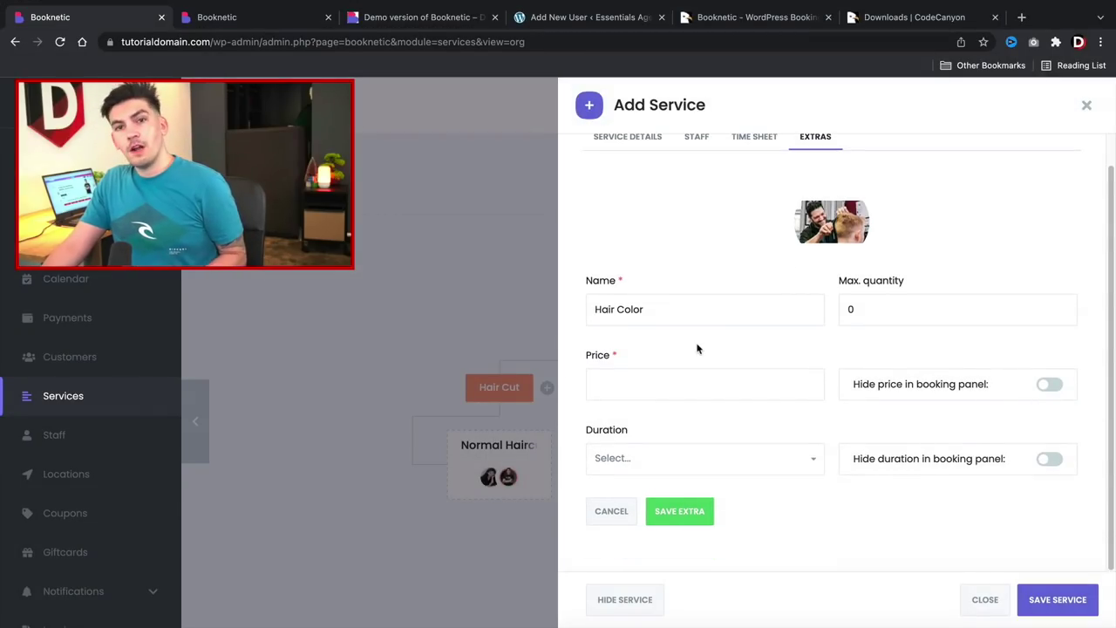
{"action": "double_click", "coordinate": [855, 310]}
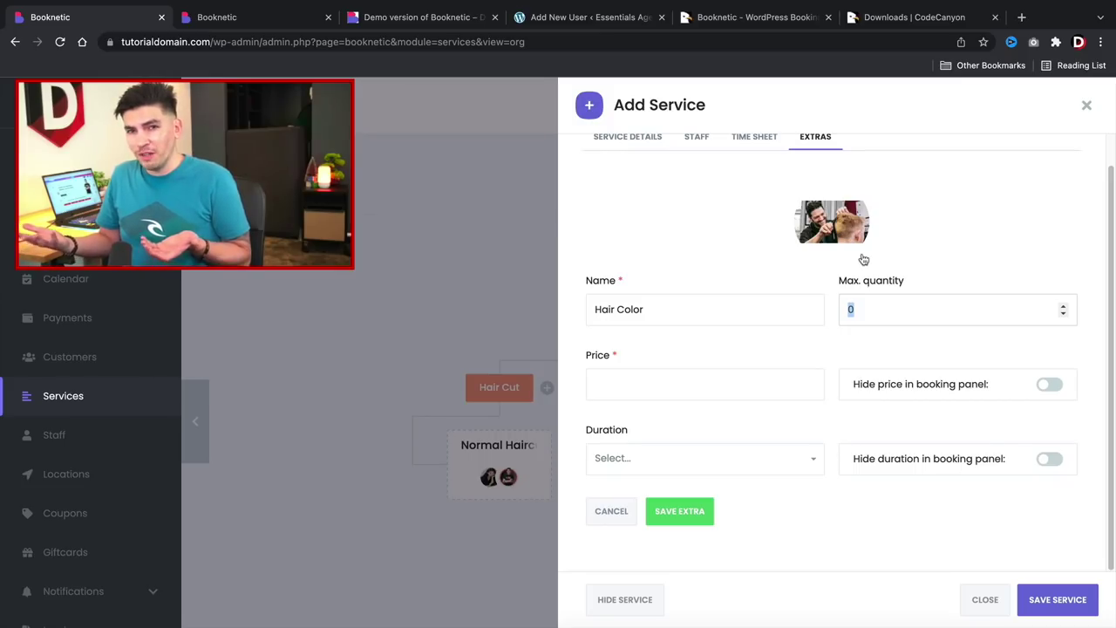
{"action": "type", "text": "1"}
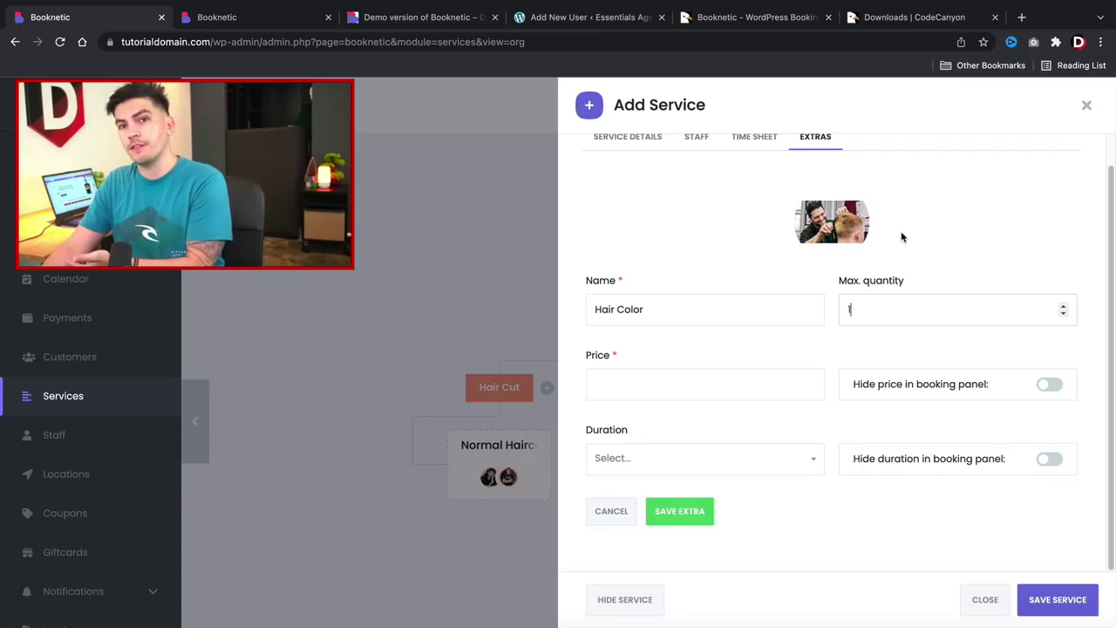
{"action": "left_click", "coordinate": [680, 385]}
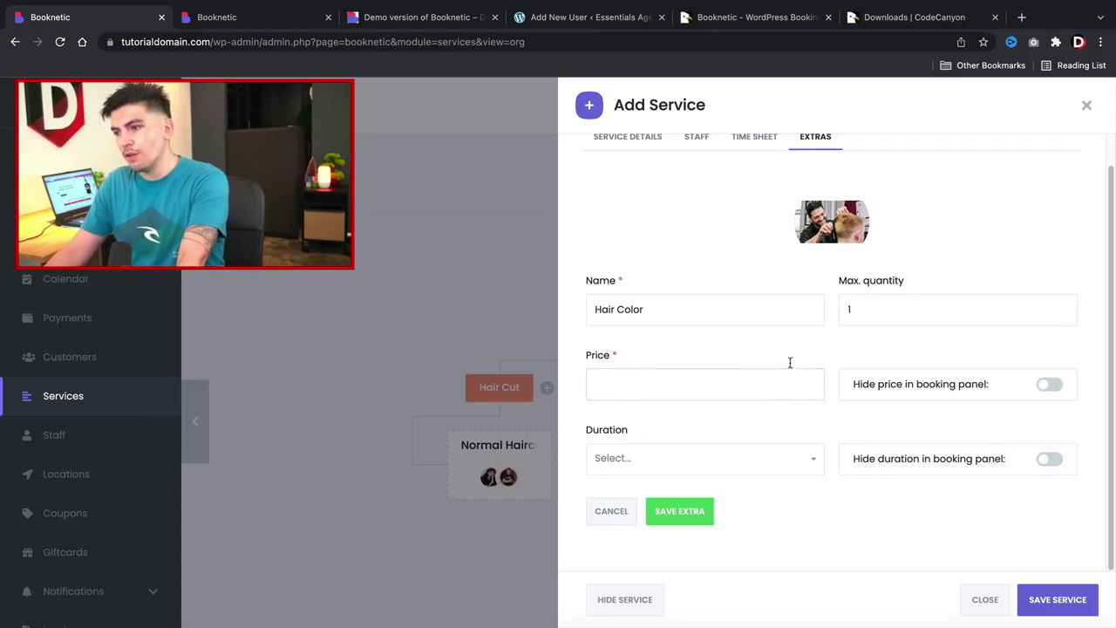
{"action": "type", "text": "15"}
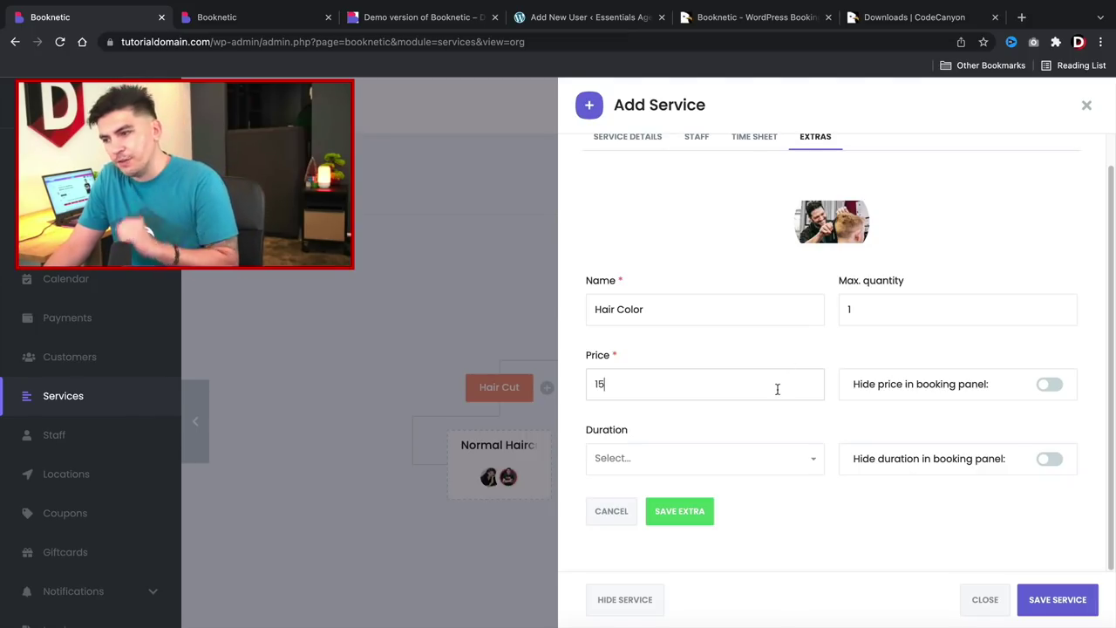
{"action": "left_click", "coordinate": [755, 468]}
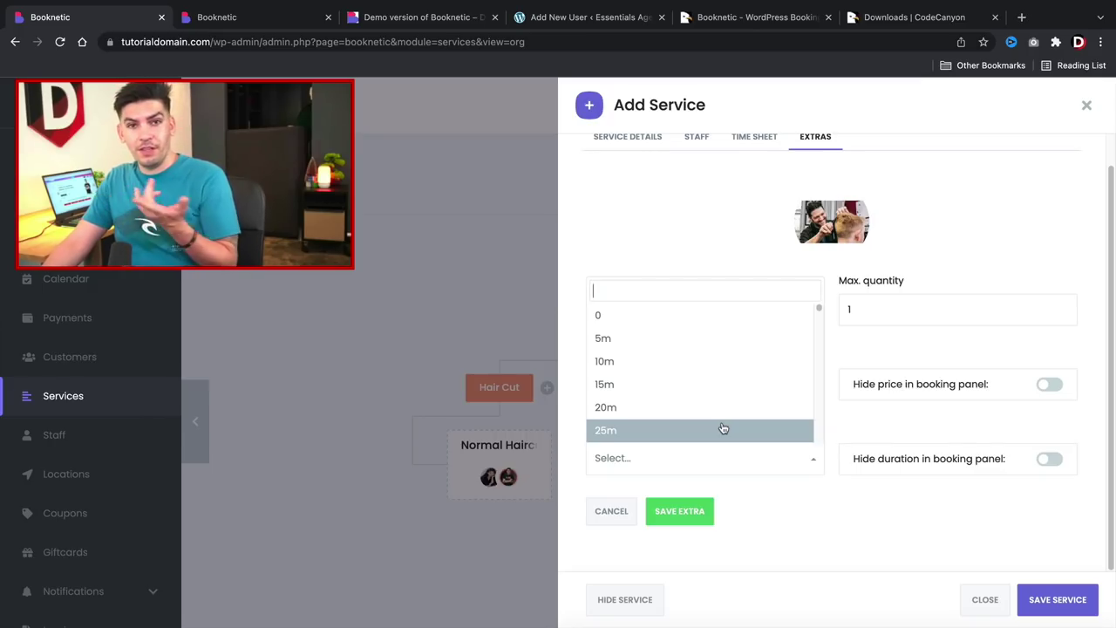
{"action": "left_click", "coordinate": [725, 363]}
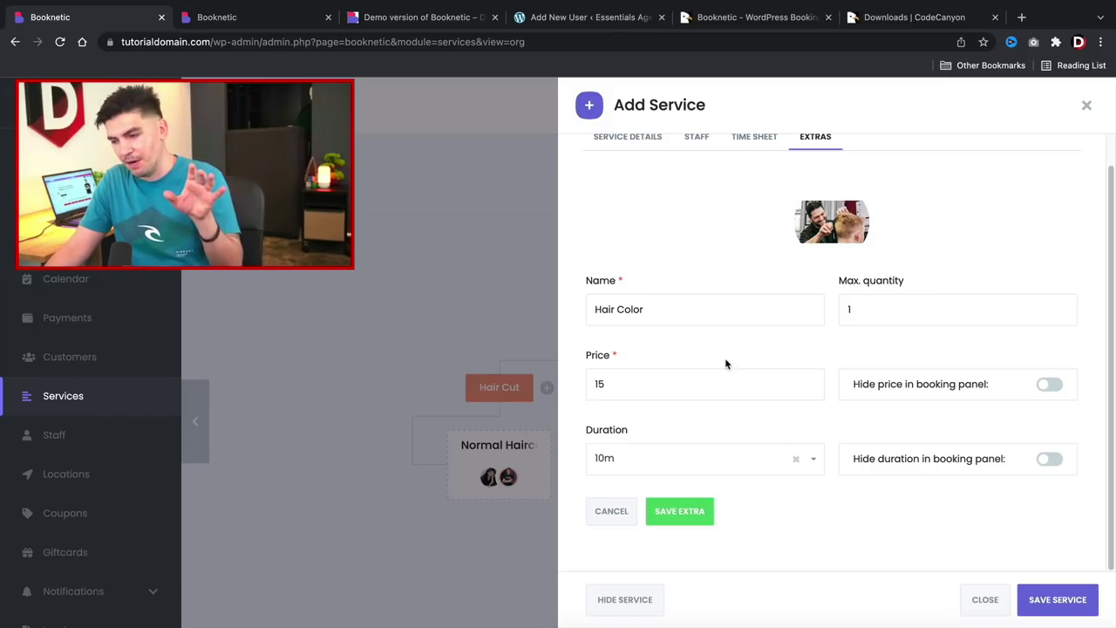
{"action": "left_click", "coordinate": [700, 516]}
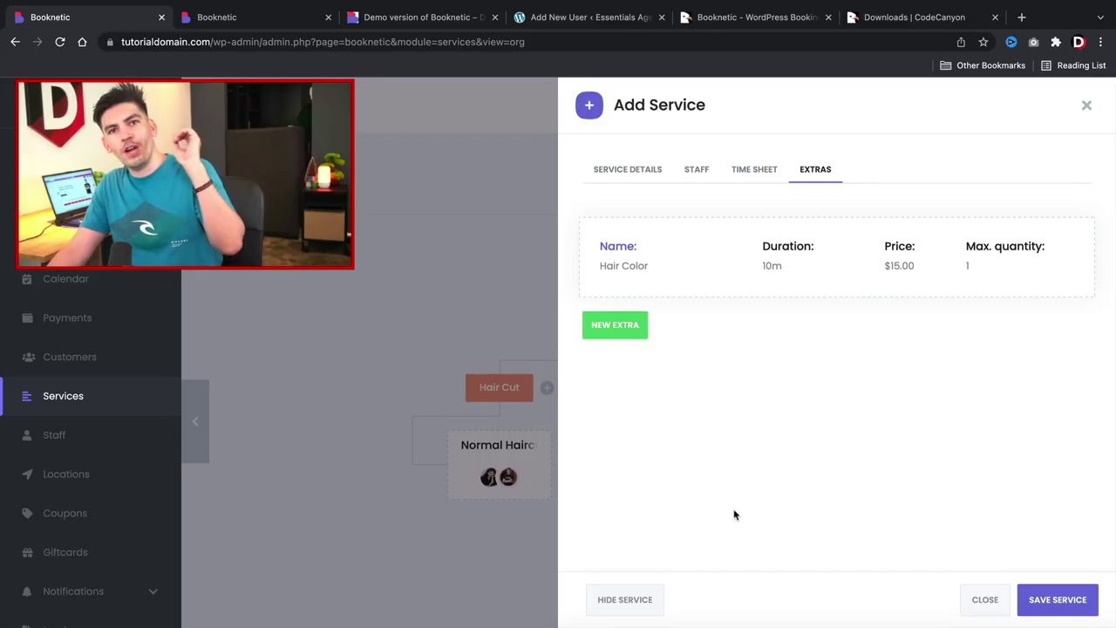
{"action": "left_click", "coordinate": [1057, 600]}
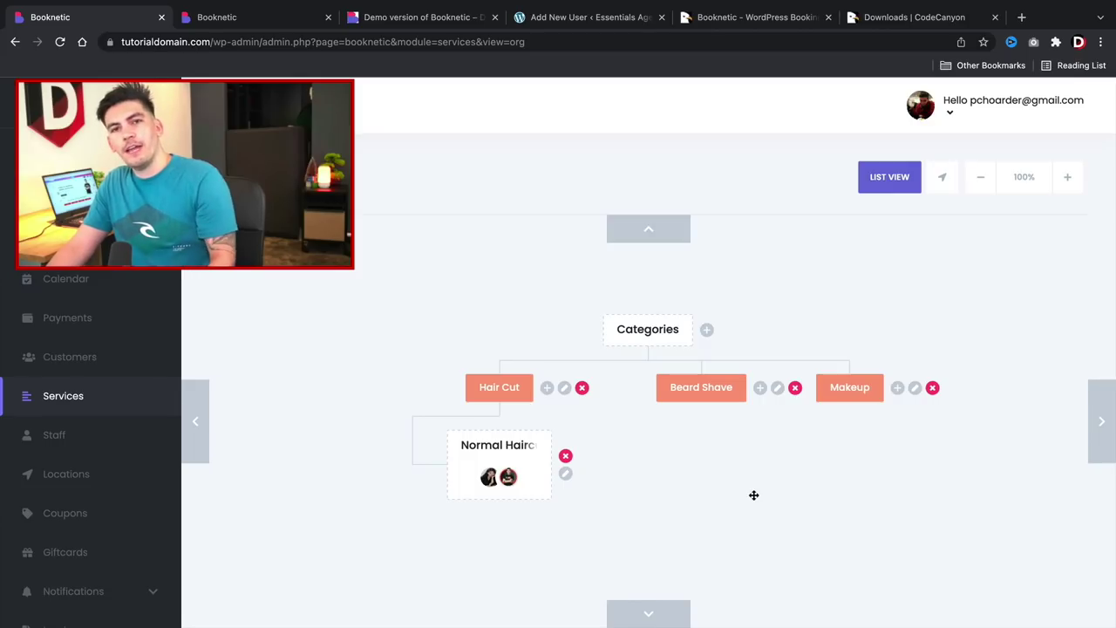
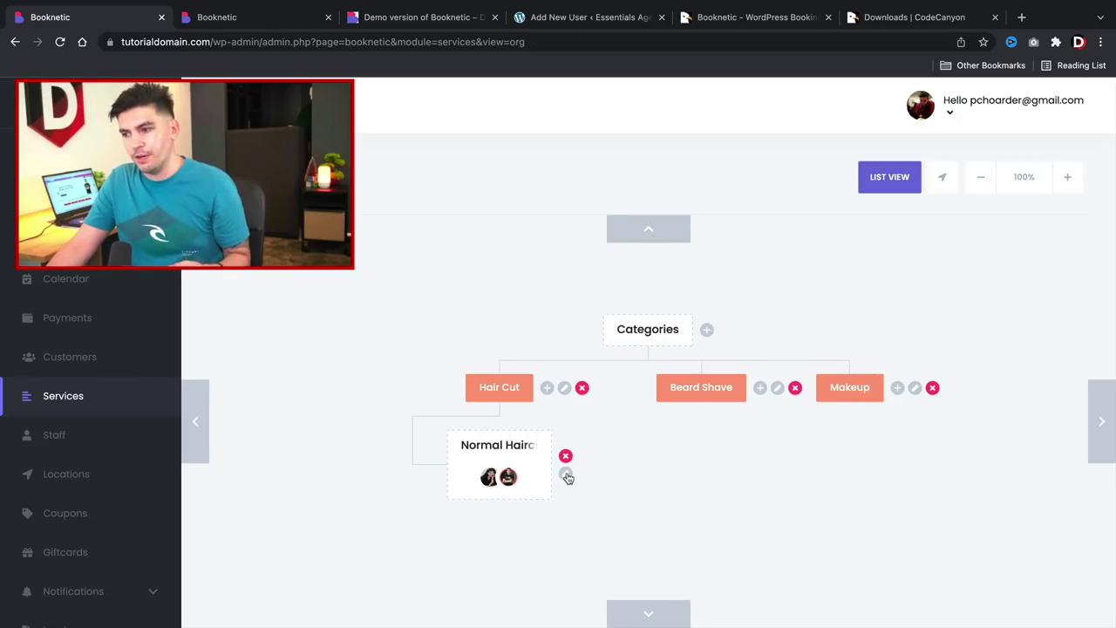
Start a Beard Cut service under the Beard Shave category and give it the barber photo.
{"action": "left_click", "coordinate": [547, 388]}
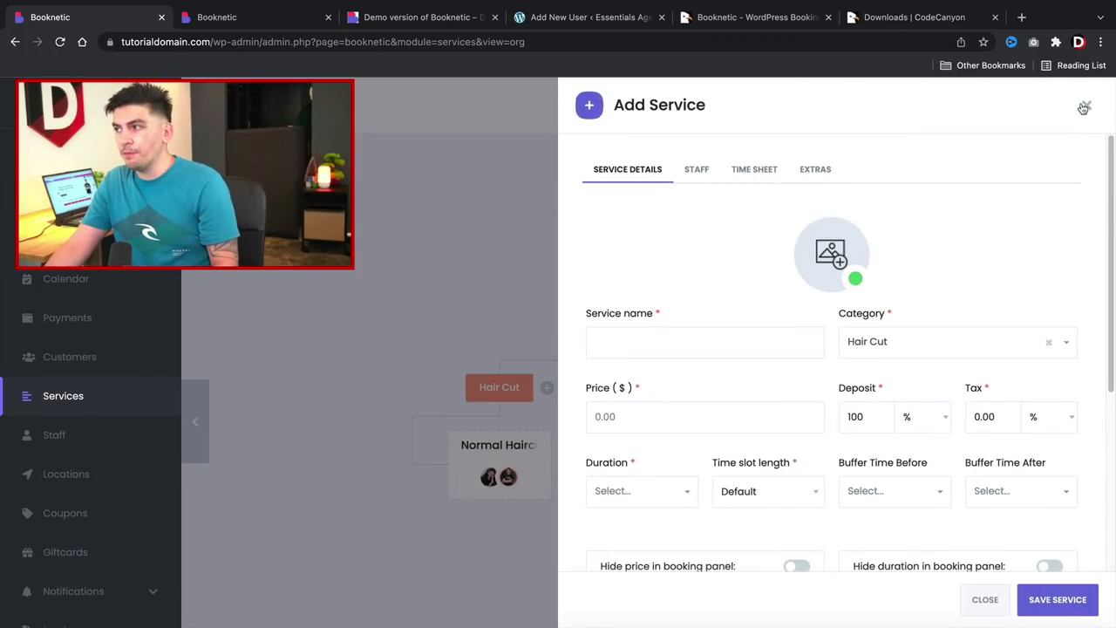
{"action": "left_click", "coordinate": [1084, 107]}
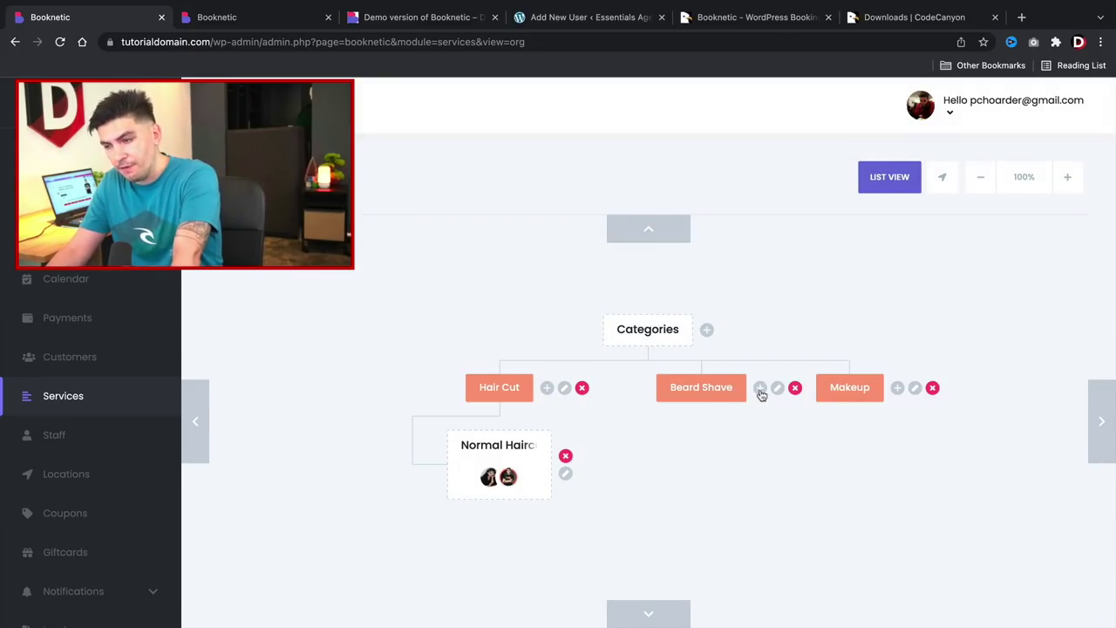
{"action": "left_click", "coordinate": [761, 388]}
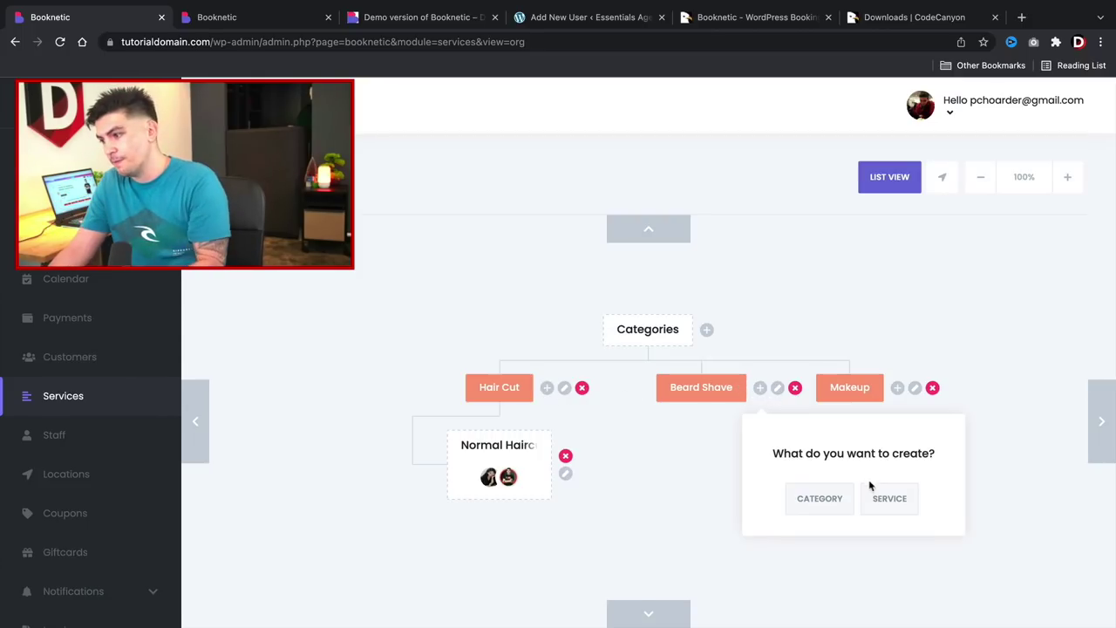
{"action": "left_click", "coordinate": [889, 499]}
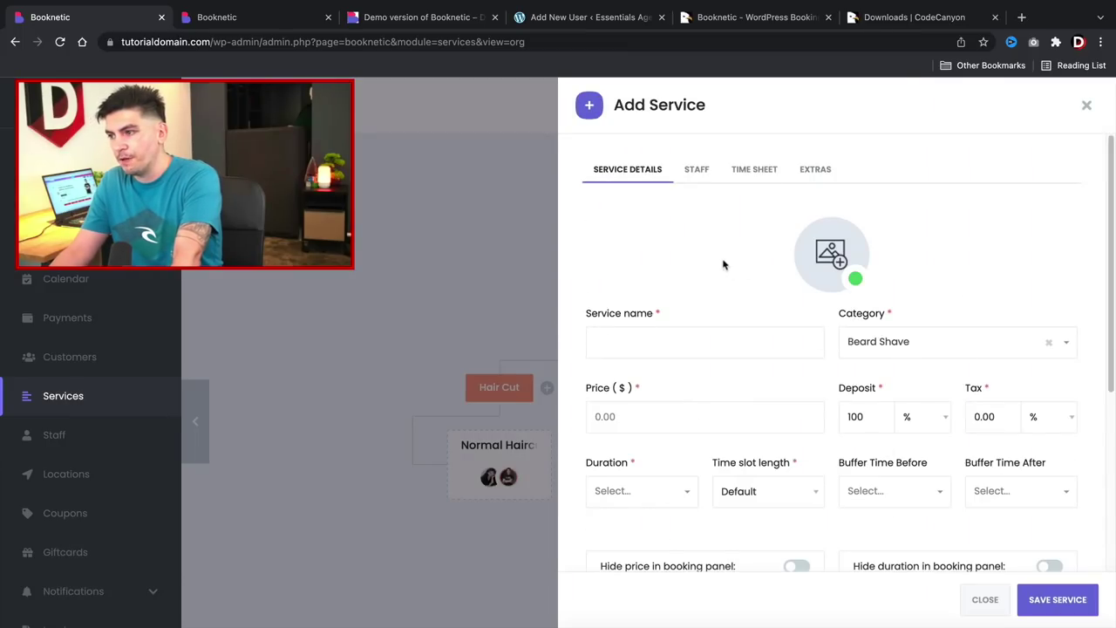
{"action": "left_click", "coordinate": [700, 343]}
{"action": "type", "text": "Beard Cut"}
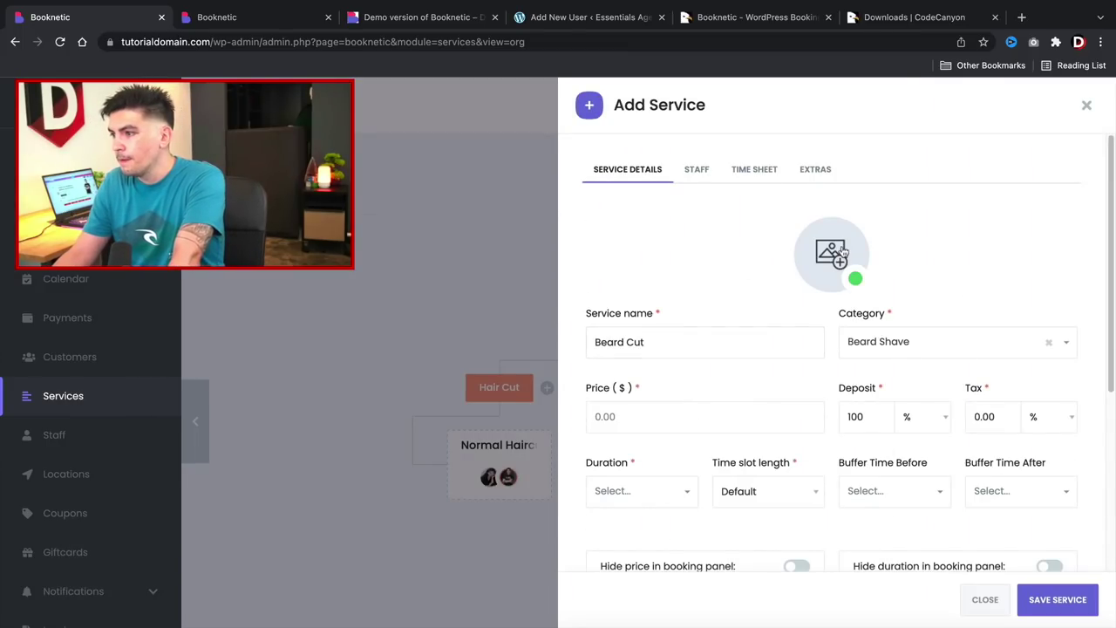
{"action": "left_click", "coordinate": [839, 253]}
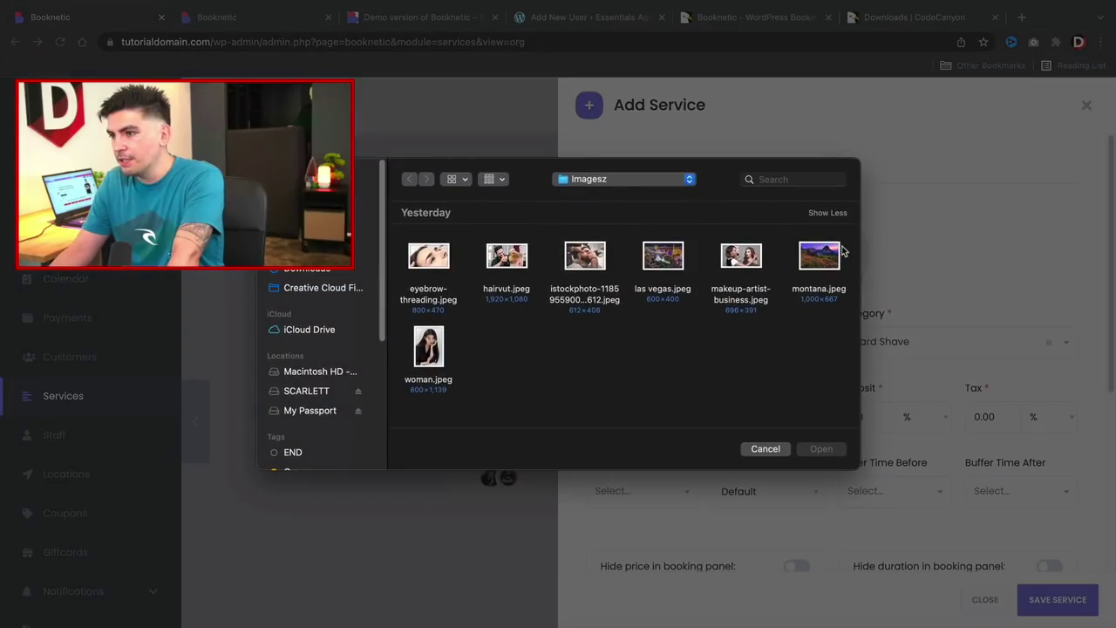
{"action": "double_click", "coordinate": [601, 259]}
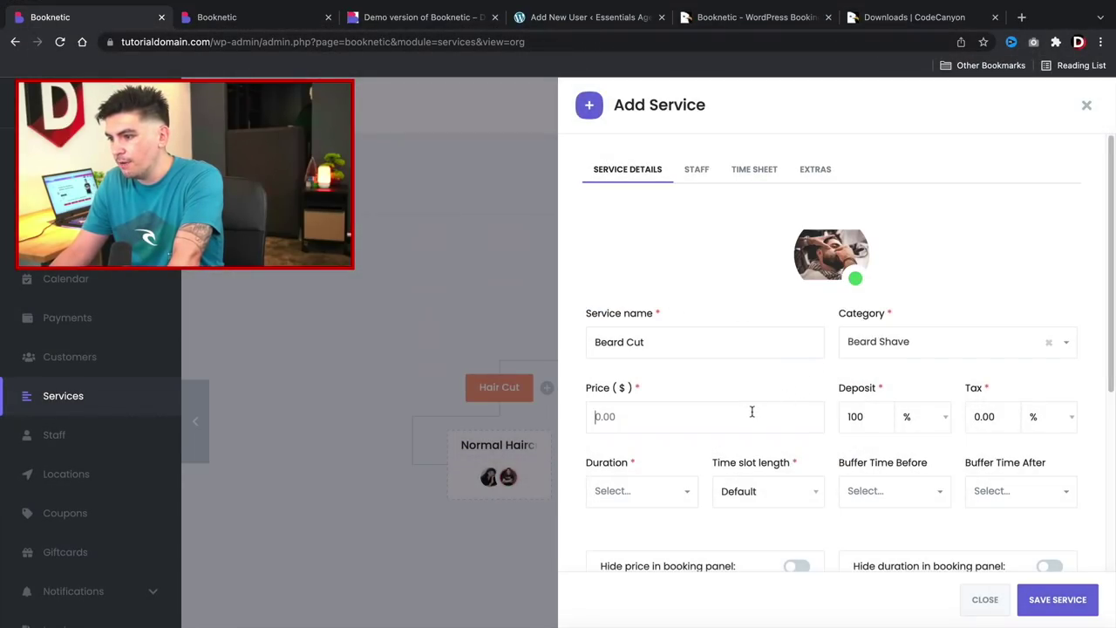
Set Beard Cut's price to 100 with 1h duration and 1h time slot length, then save.
{"action": "left_click", "coordinate": [752, 410]}
{"action": "type", "text": "100"}
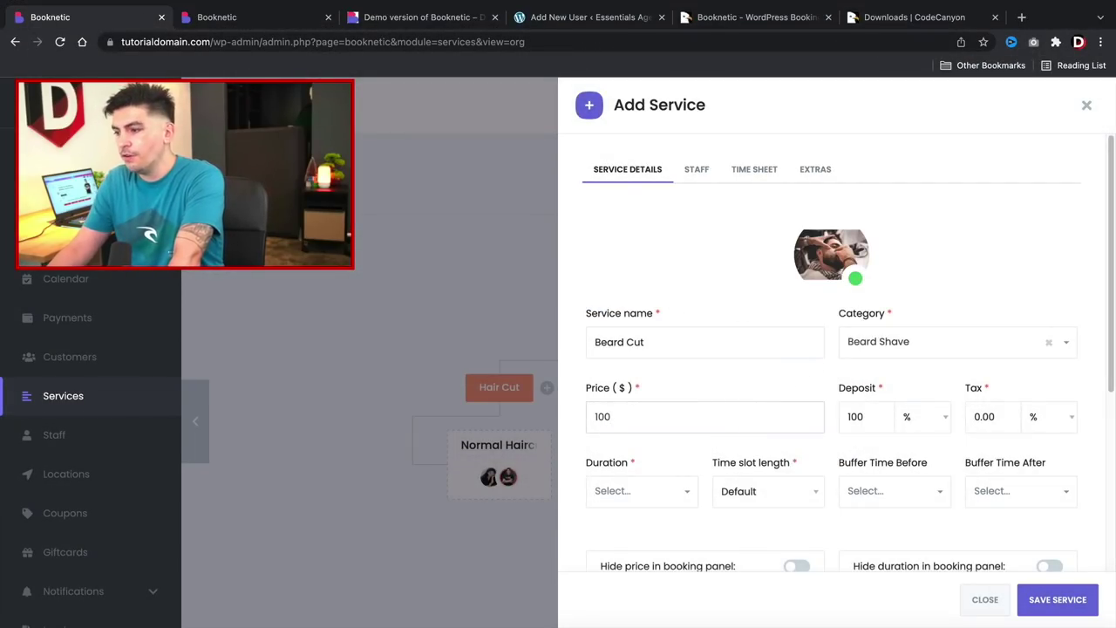
{"action": "scroll", "coordinate": [660, 387], "scroll_direction": "down", "scroll_amount": 2}
{"action": "left_click", "coordinate": [661, 376]}
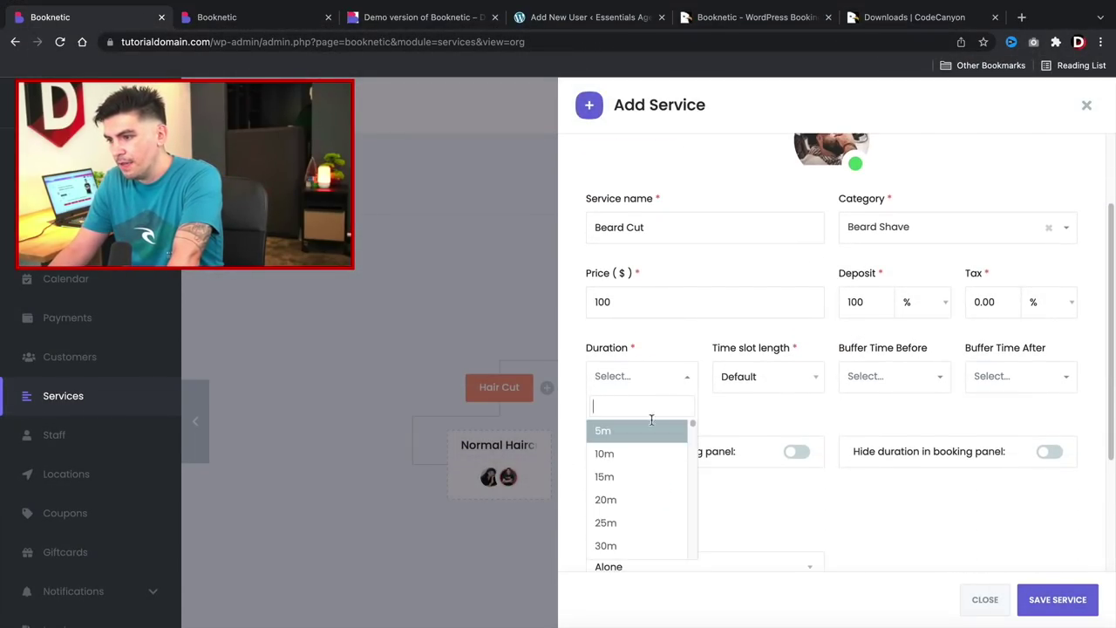
{"action": "scroll", "coordinate": [653, 514], "scroll_direction": "down", "scroll_amount": 5}
{"action": "scroll", "coordinate": [648, 474], "scroll_direction": "up", "scroll_amount": 2}
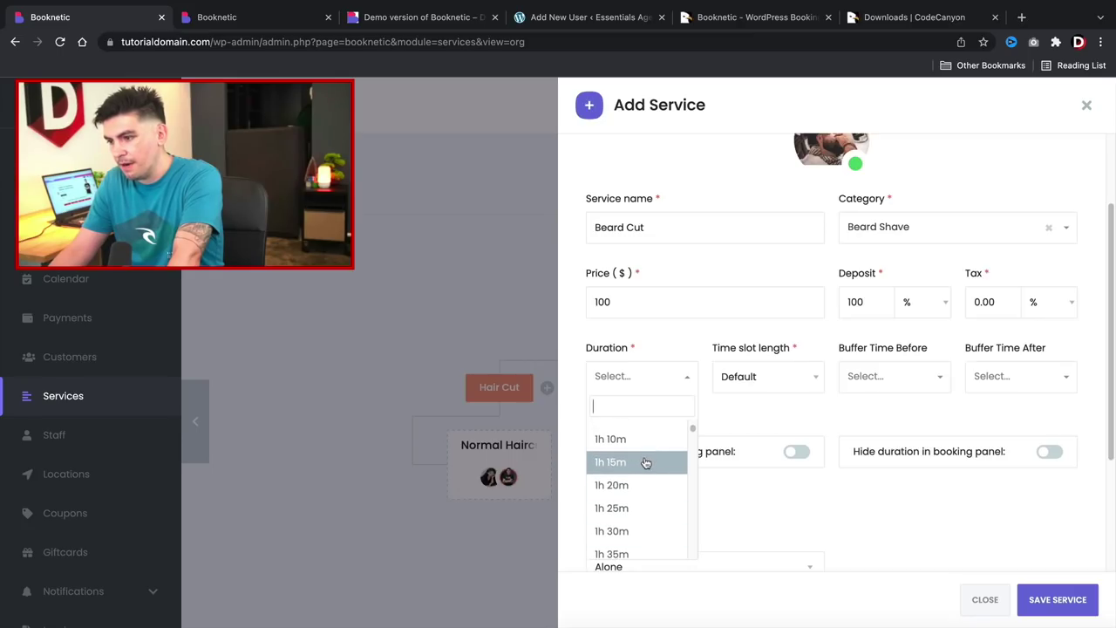
{"action": "left_click", "coordinate": [647, 433]}
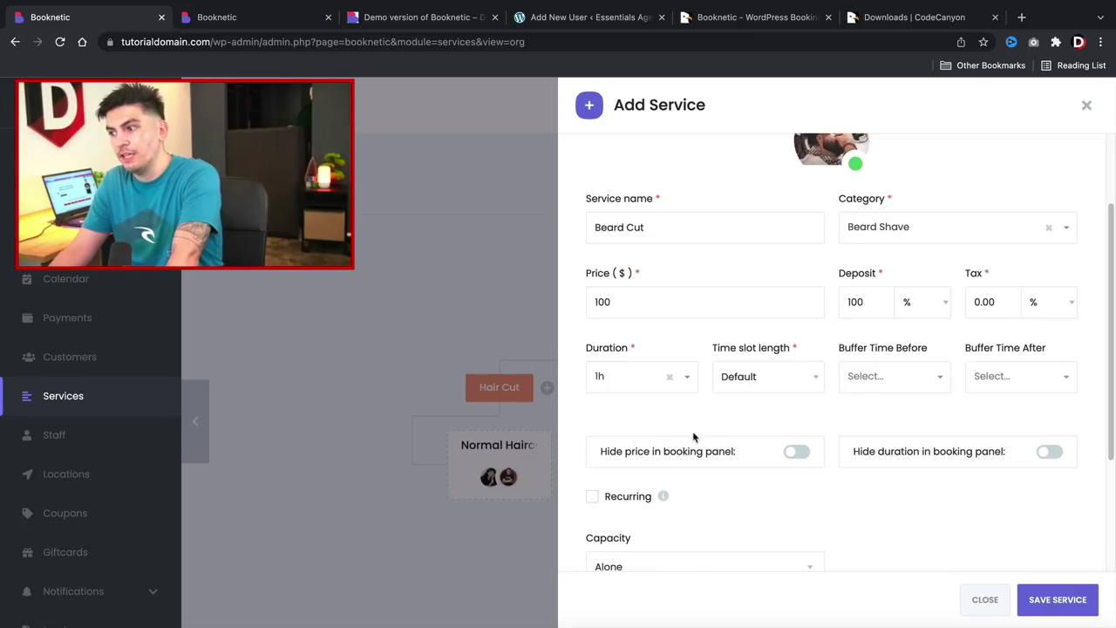
{"action": "left_click", "coordinate": [763, 375]}
{"action": "scroll", "coordinate": [765, 505], "scroll_direction": "down", "scroll_amount": 2}
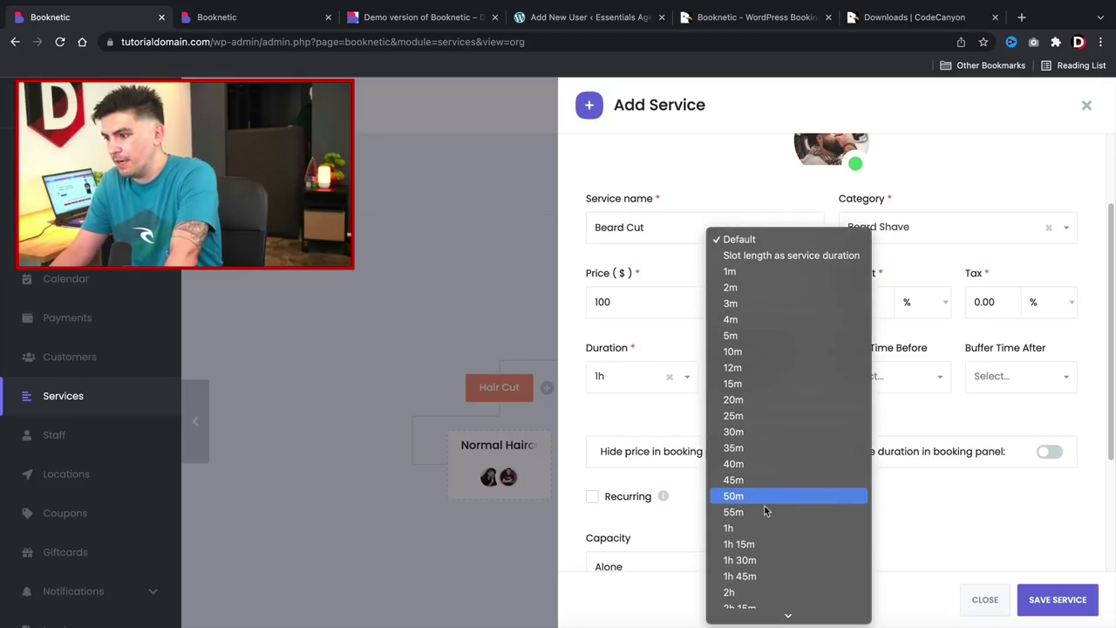
{"action": "left_click", "coordinate": [764, 521]}
{"action": "scroll", "coordinate": [813, 526], "scroll_direction": "down", "scroll_amount": 4}
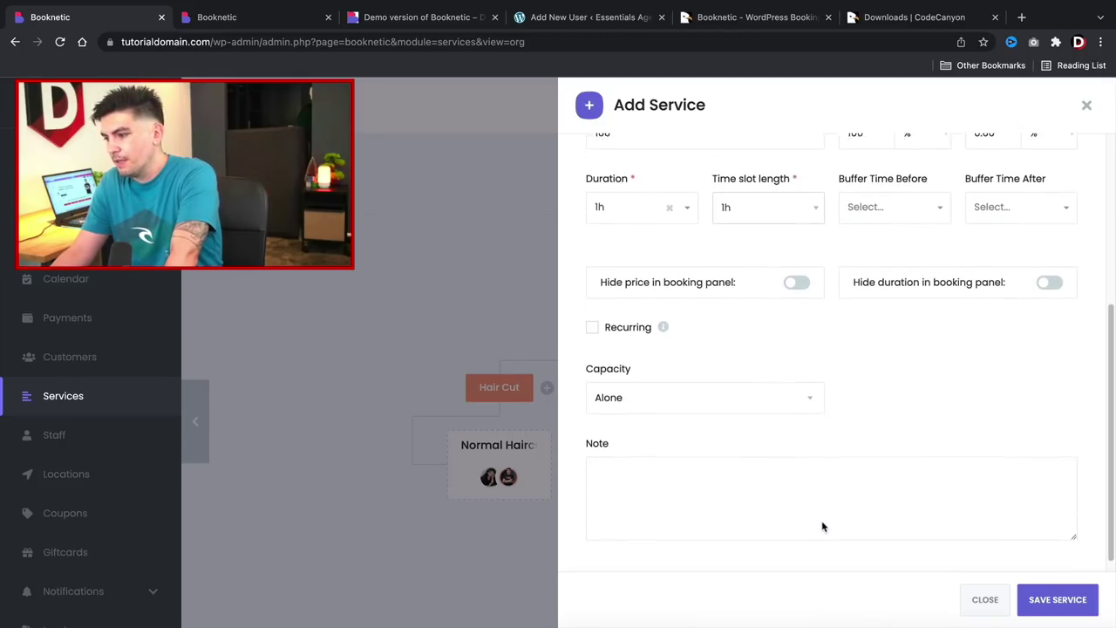
{"action": "left_click", "coordinate": [1049, 598]}
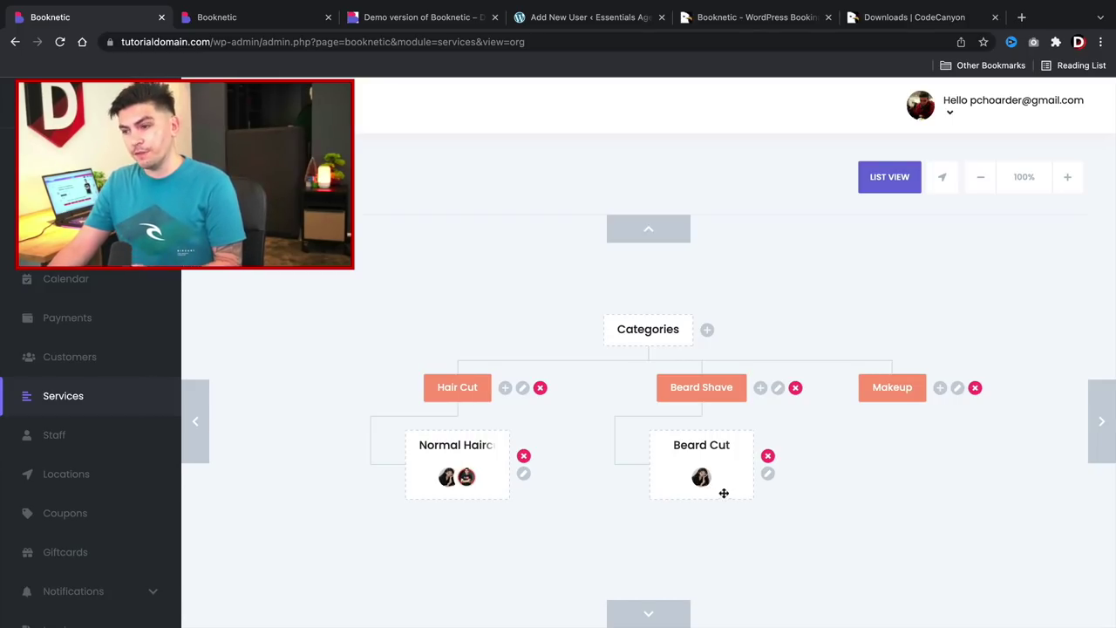
Add a second staff member to Beard Cut's staff list and save the service.
{"action": "left_click", "coordinate": [767, 474]}
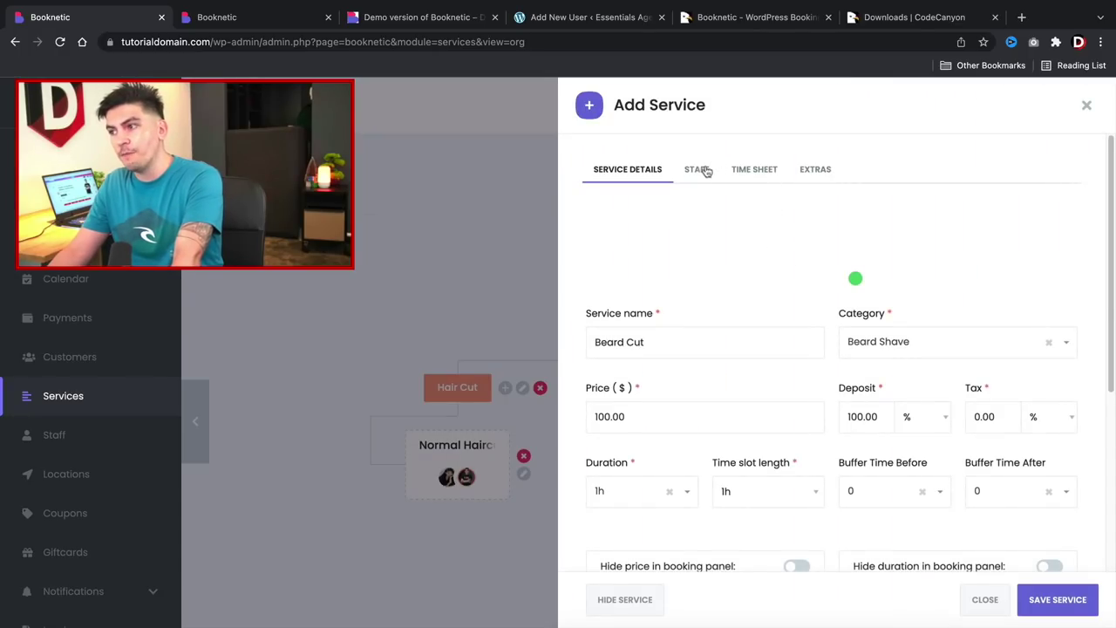
{"action": "left_click", "coordinate": [703, 171]}
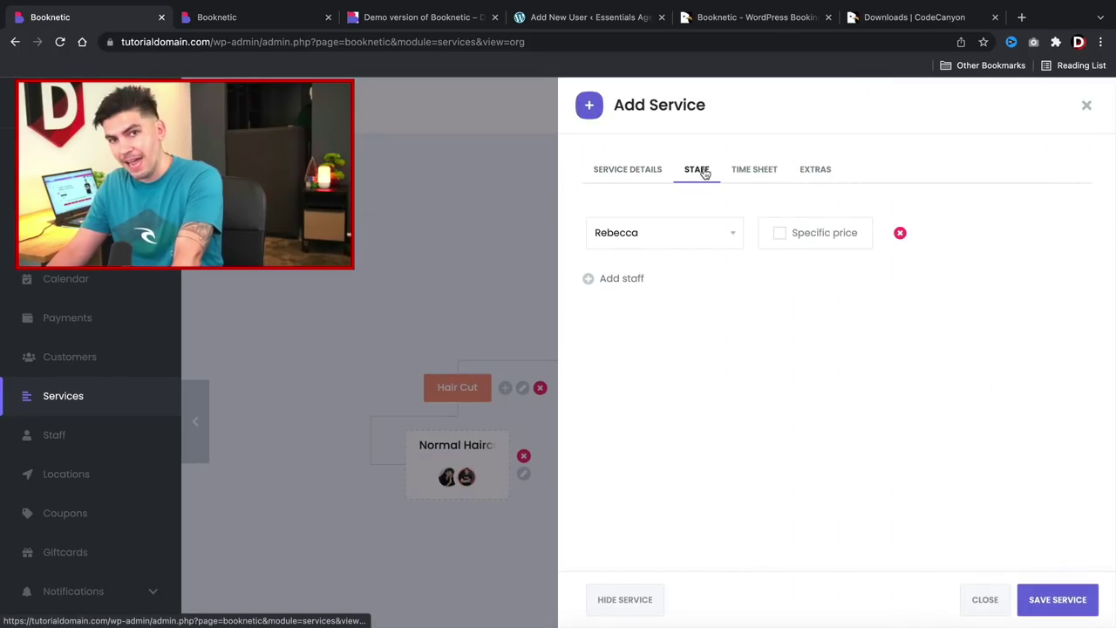
{"action": "left_click", "coordinate": [624, 277]}
{"action": "left_click", "coordinate": [648, 279]}
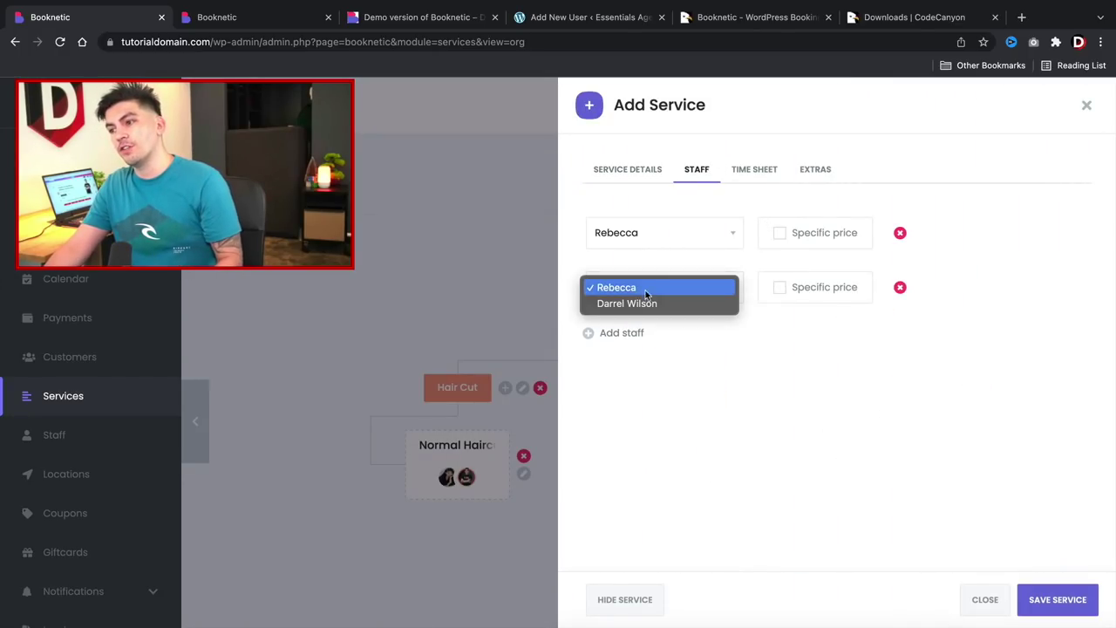
{"action": "left_click", "coordinate": [644, 305]}
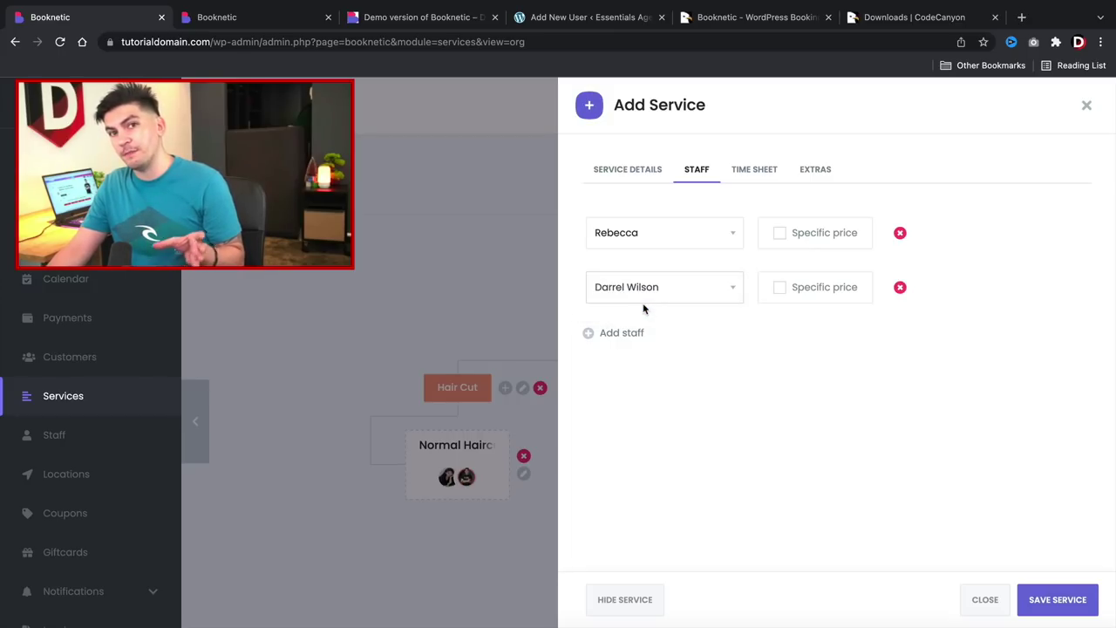
{"action": "left_click", "coordinate": [1057, 600]}
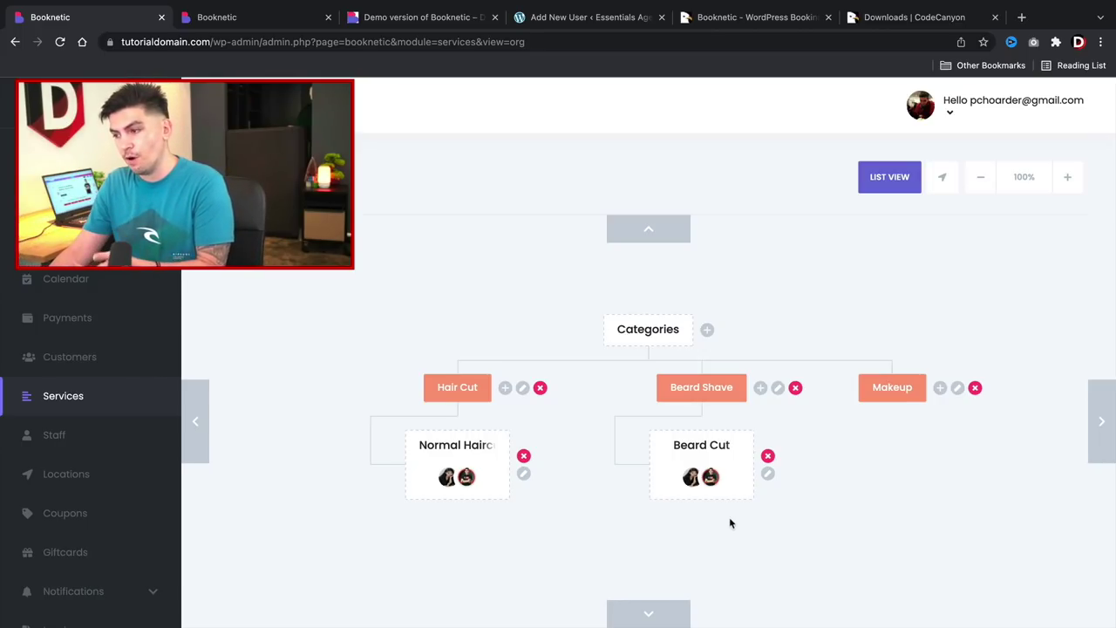
Create a Makeup service under the Makeup category with the makeup artist photo and price 100.
{"action": "left_click", "coordinate": [940, 388]}
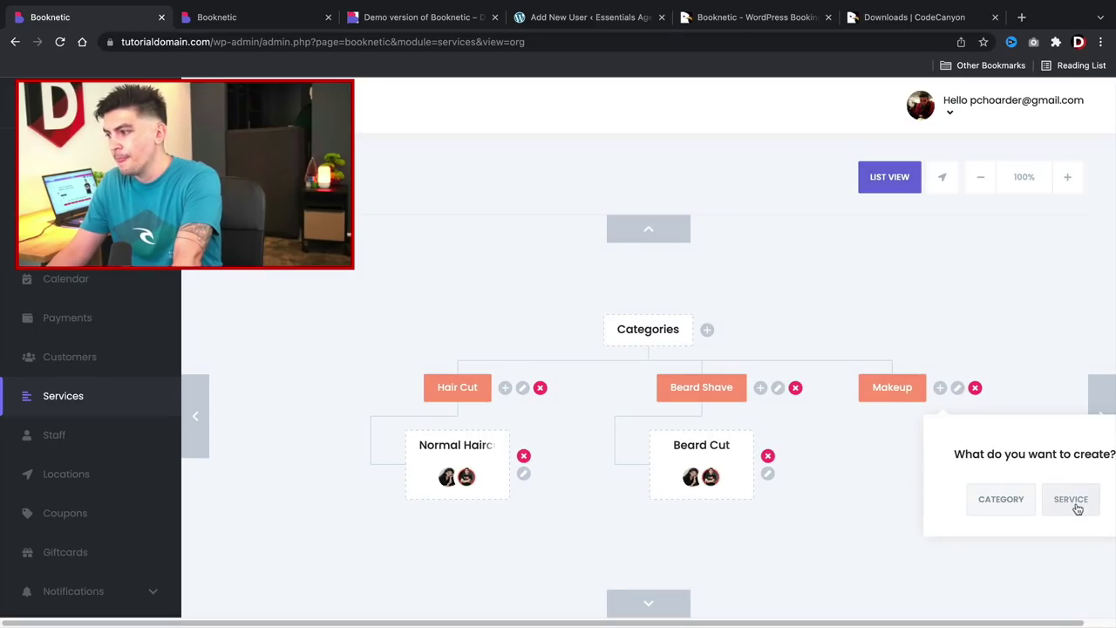
{"action": "left_click", "coordinate": [1071, 499]}
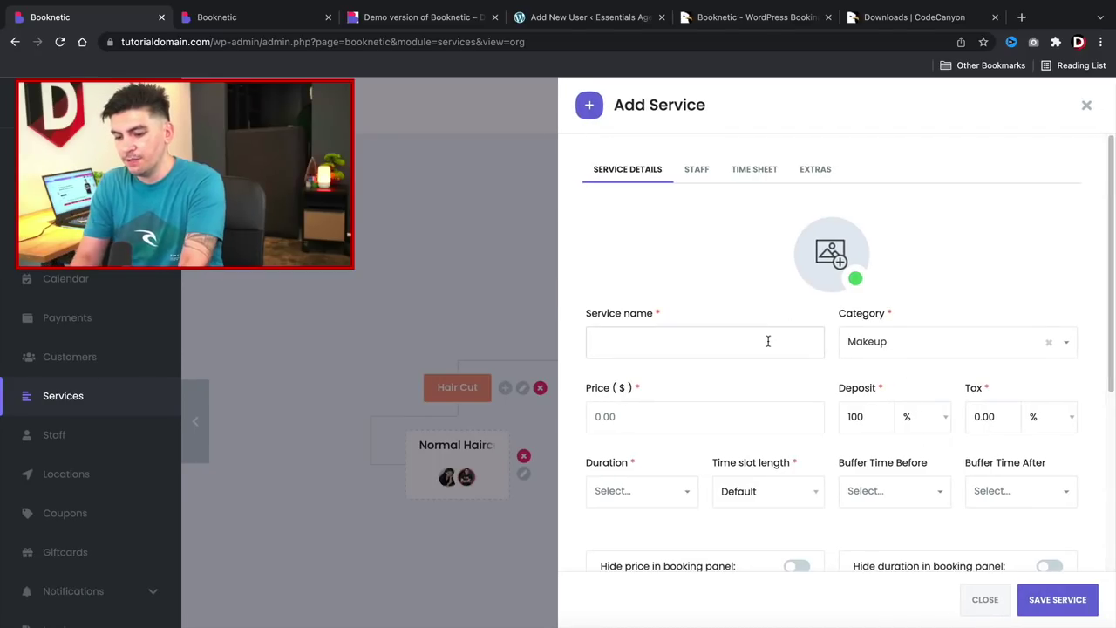
{"action": "type", "text": "Makeup"}
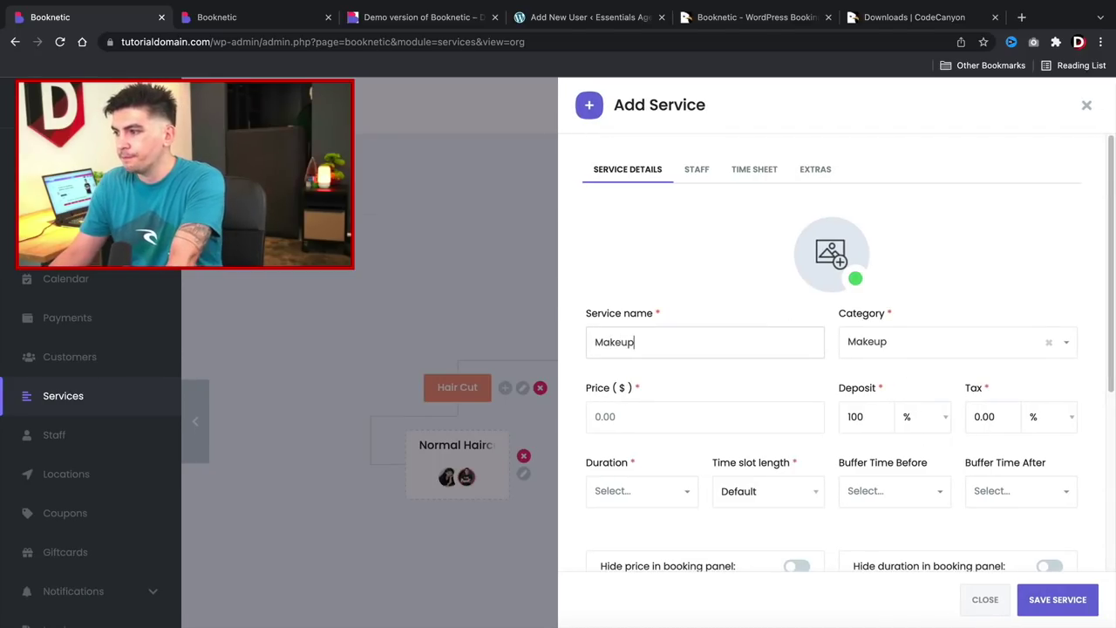
{"action": "left_click", "coordinate": [837, 257]}
{"action": "left_click", "coordinate": [743, 256]}
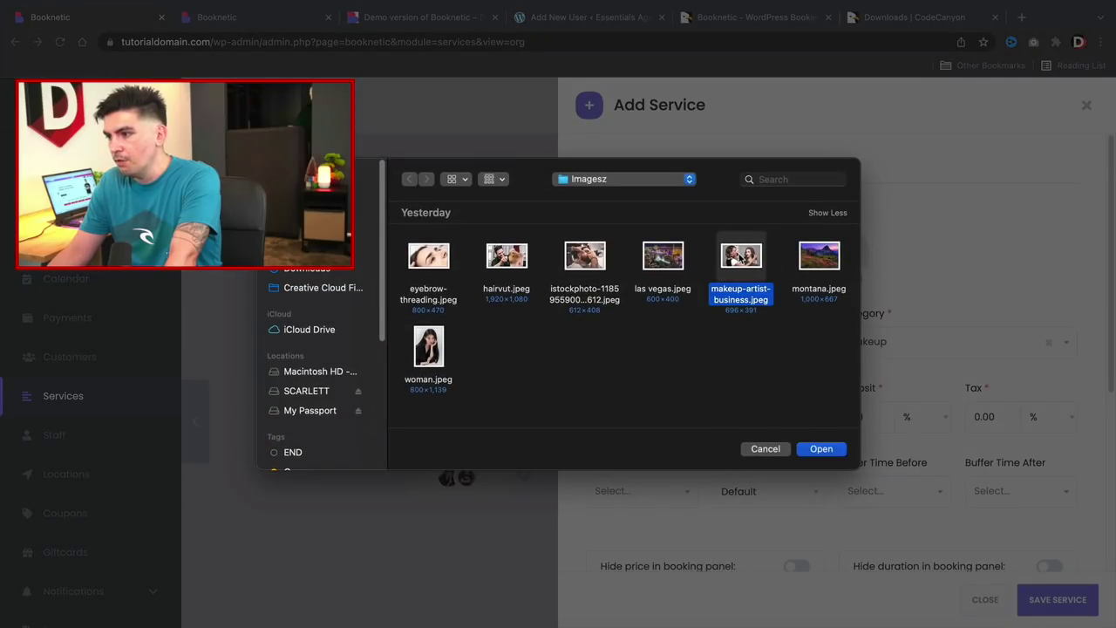
{"action": "double_click", "coordinate": [741, 257]}
{"action": "left_click", "coordinate": [690, 416]}
{"action": "type", "text": "100"}
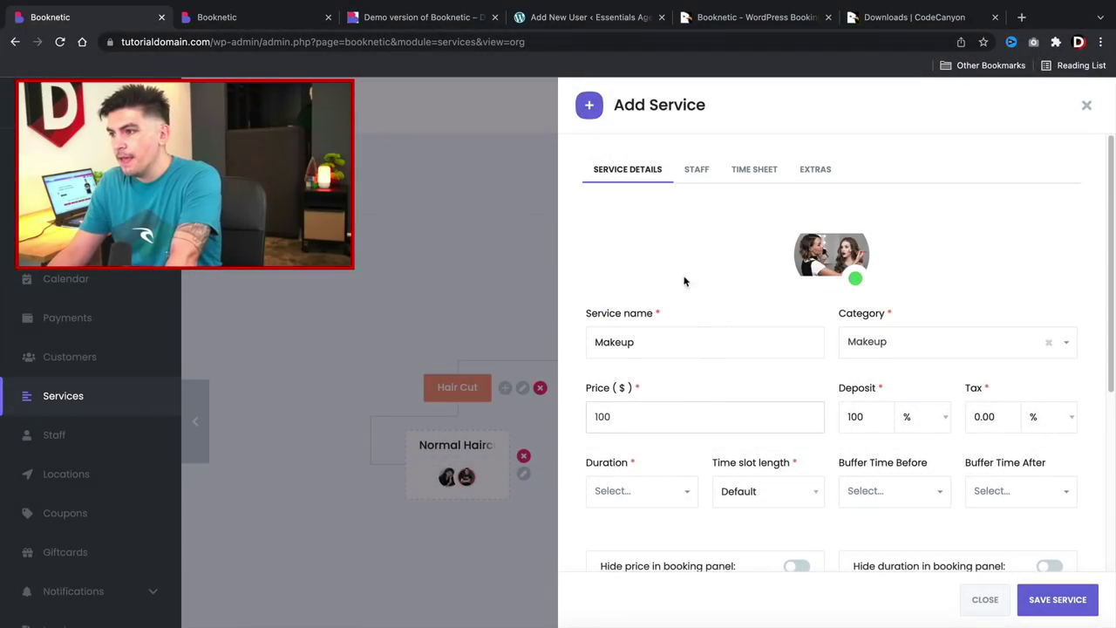
Keep staff pricing unchanged, set duration 30m and time slot length 35m, and save Makeup.
{"action": "left_click", "coordinate": [690, 175]}
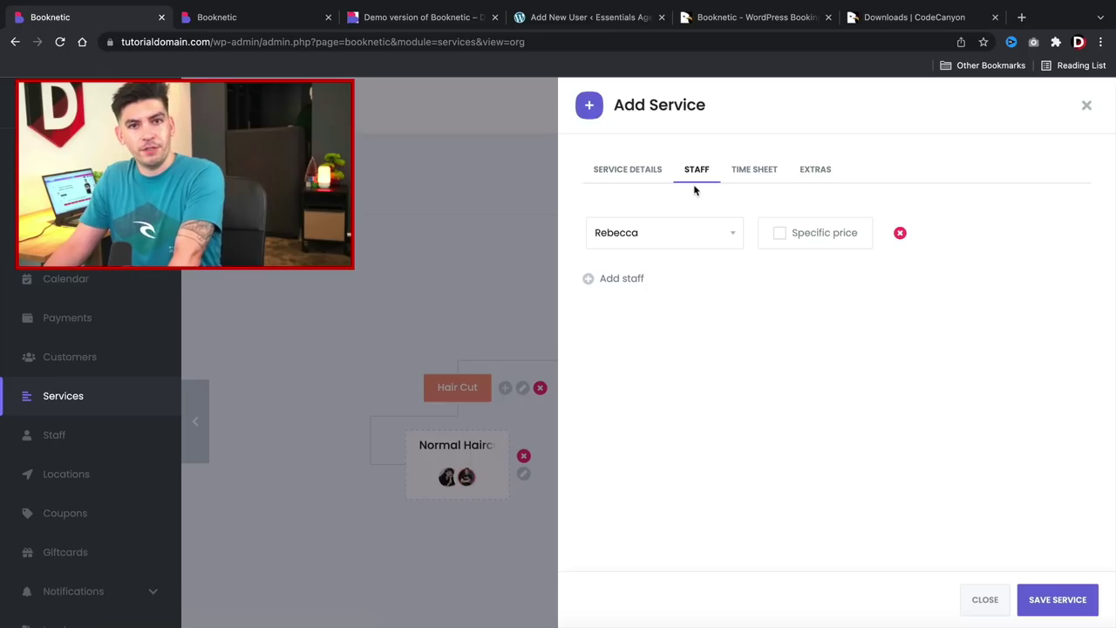
{"action": "left_click", "coordinate": [780, 233]}
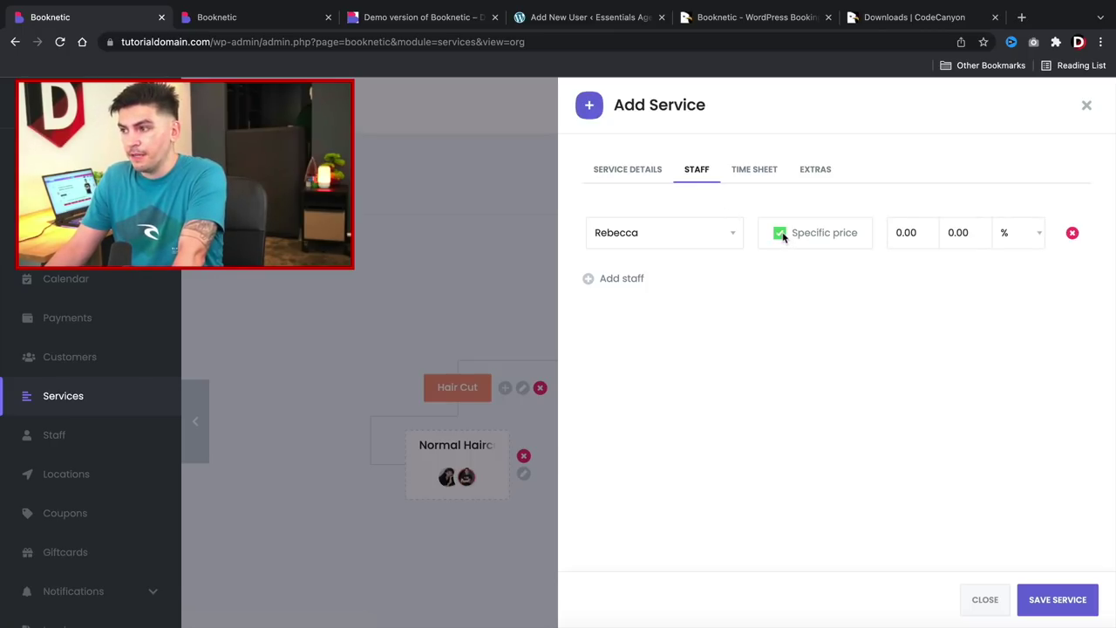
{"action": "left_click", "coordinate": [780, 234]}
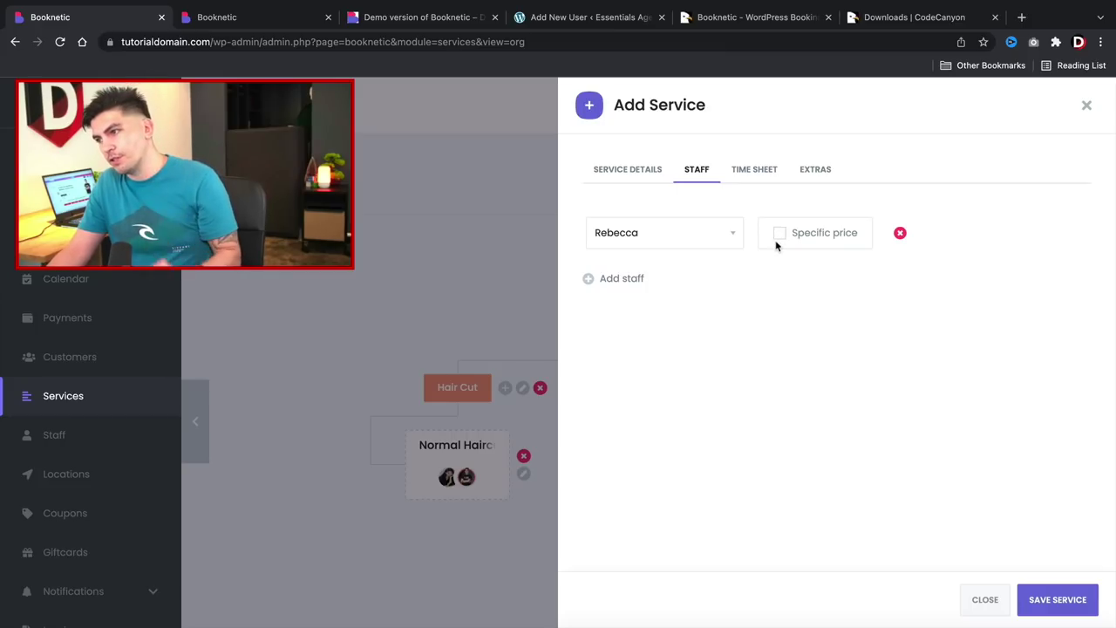
{"action": "left_click", "coordinate": [650, 171]}
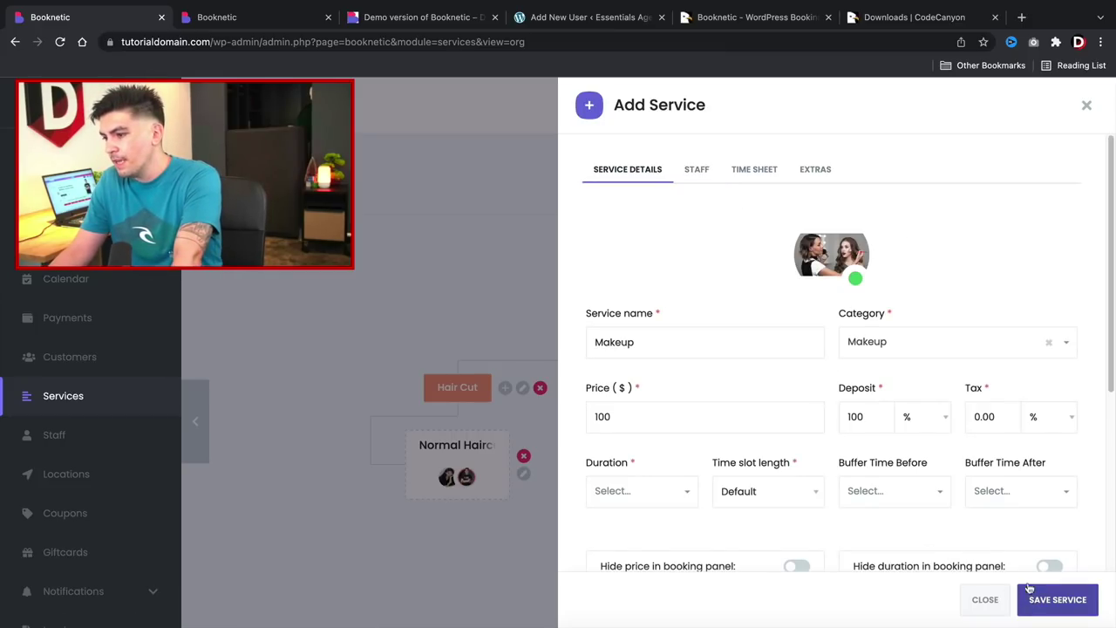
{"action": "scroll", "coordinate": [959, 523], "scroll_direction": "down", "scroll_amount": 3}
{"action": "left_click", "coordinate": [660, 369]}
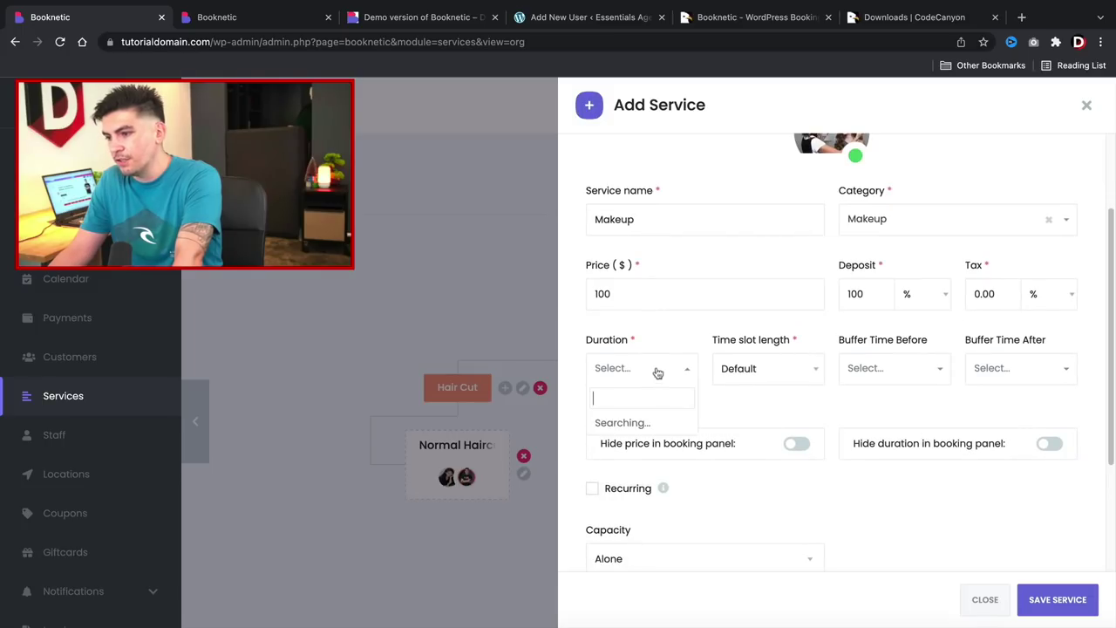
{"action": "scroll", "coordinate": [643, 461], "scroll_direction": "down", "scroll_amount": 1}
{"action": "left_click", "coordinate": [642, 460]}
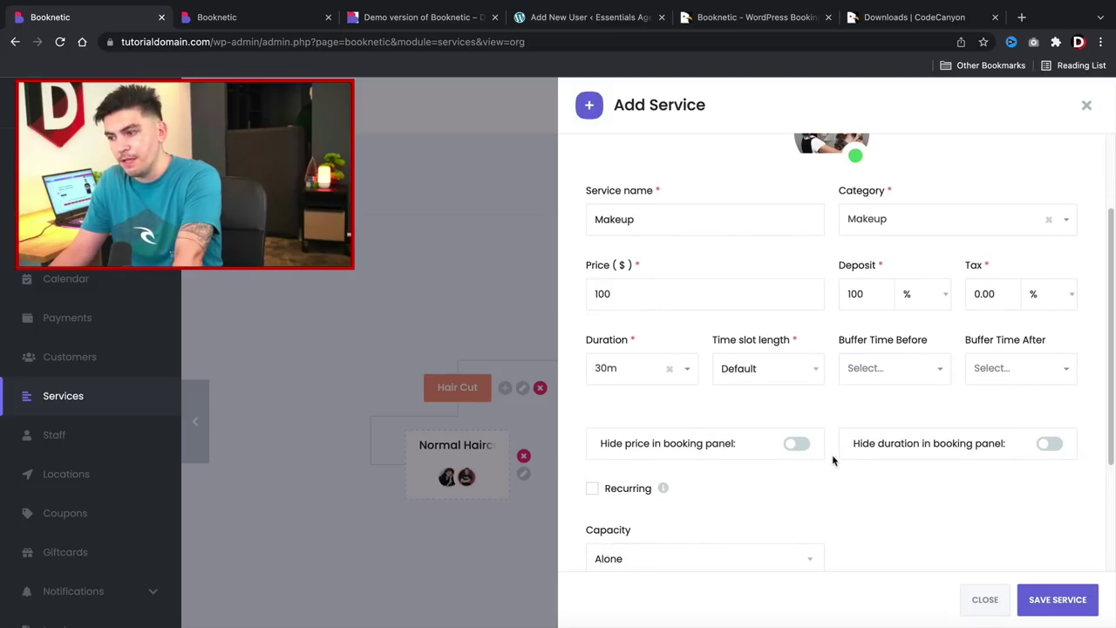
{"action": "left_click", "coordinate": [791, 373]}
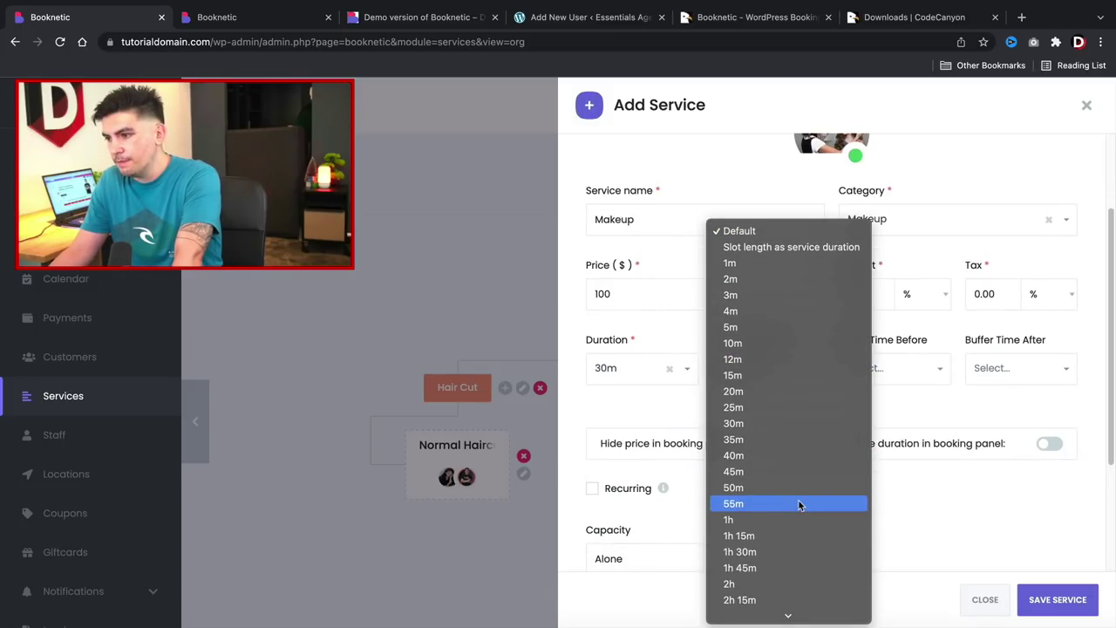
{"action": "scroll", "coordinate": [799, 501], "scroll_direction": "down", "scroll_amount": 3}
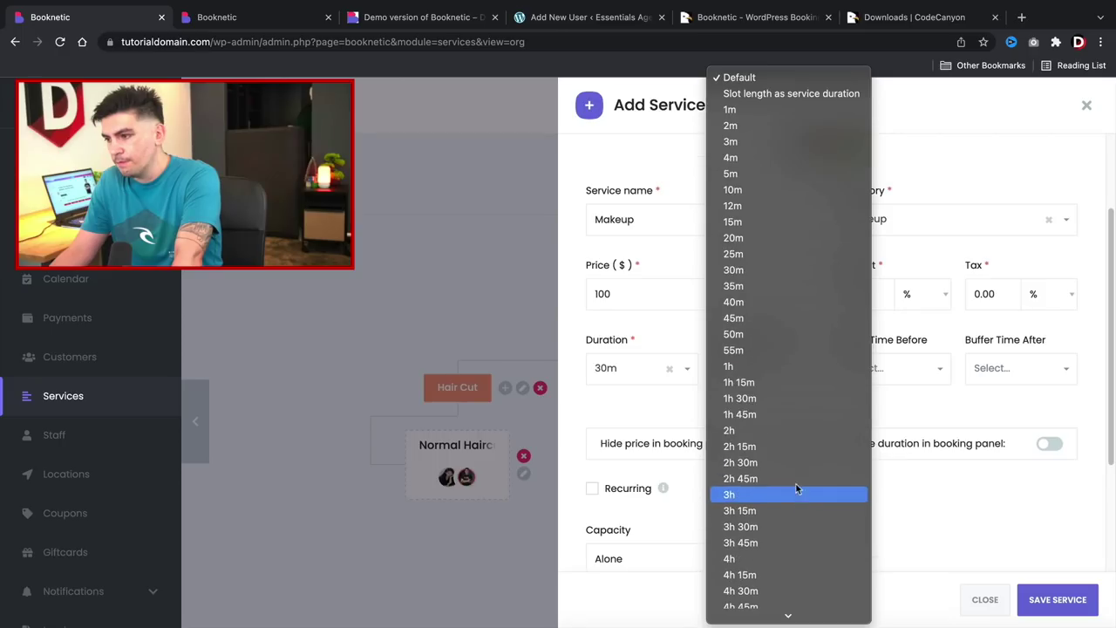
{"action": "left_click", "coordinate": [788, 293]}
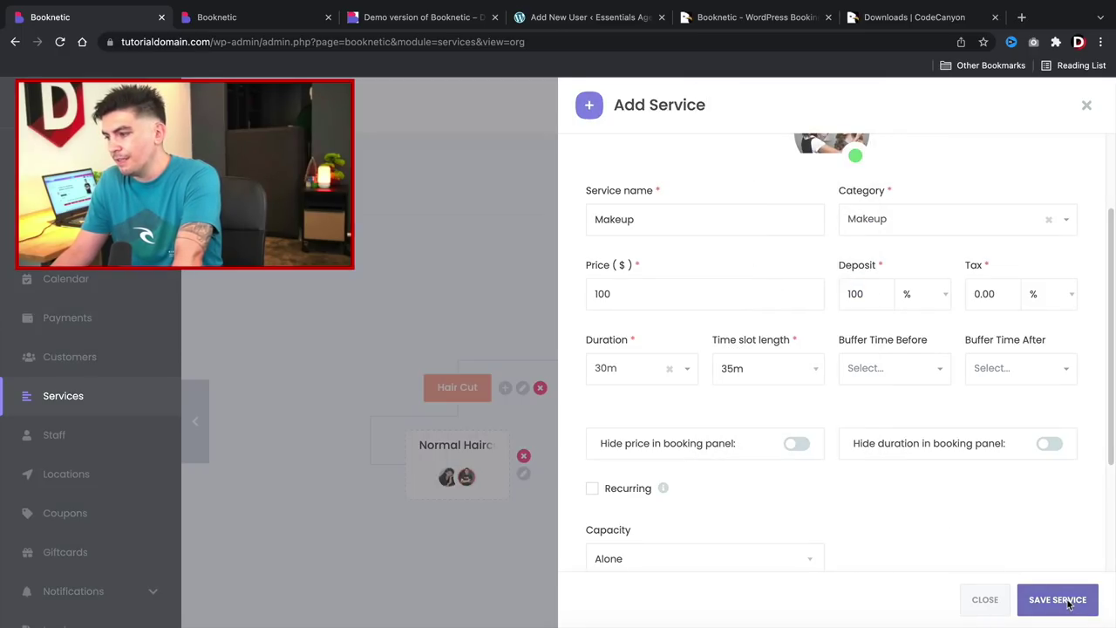
{"action": "left_click", "coordinate": [1060, 600]}
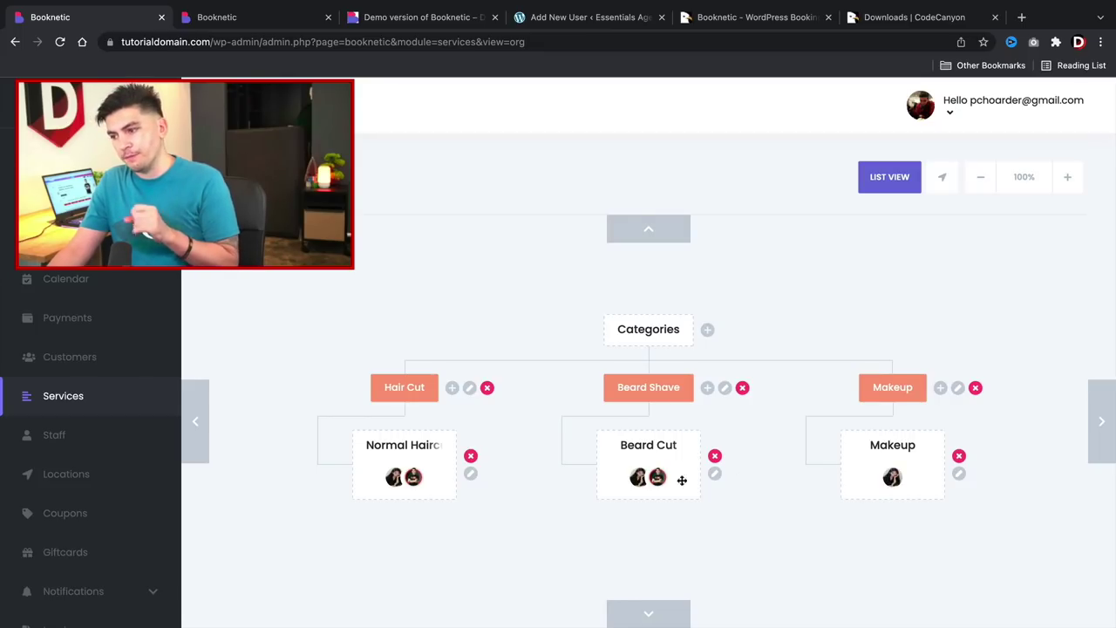
Remove the first staff row from Beard Cut, save, and switch the services to list view.
{"action": "left_click", "coordinate": [715, 473]}
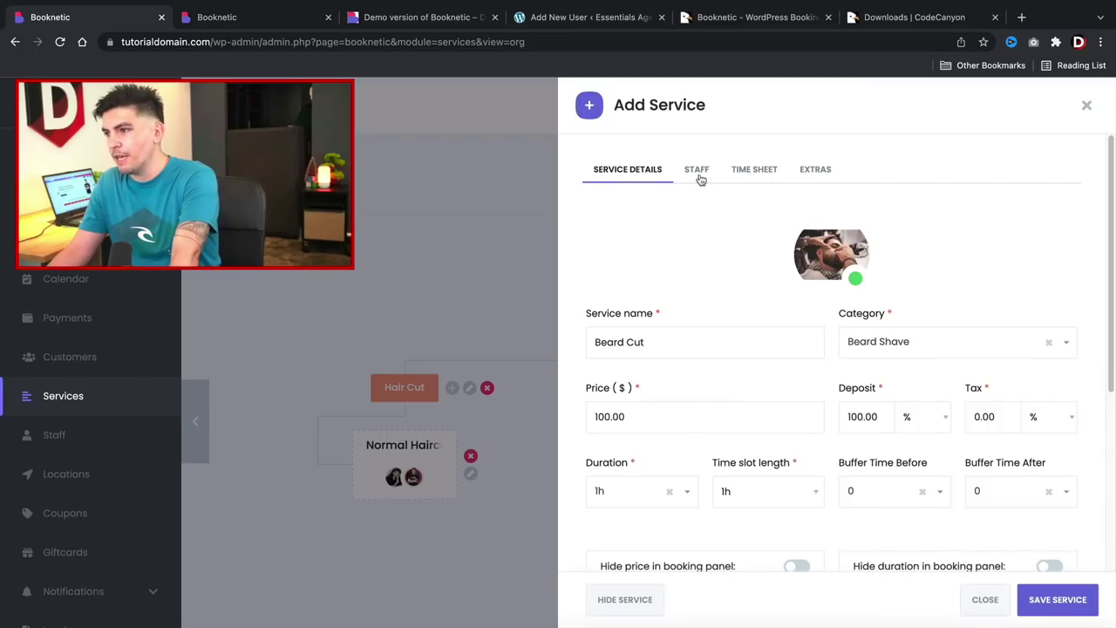
{"action": "left_click", "coordinate": [699, 174]}
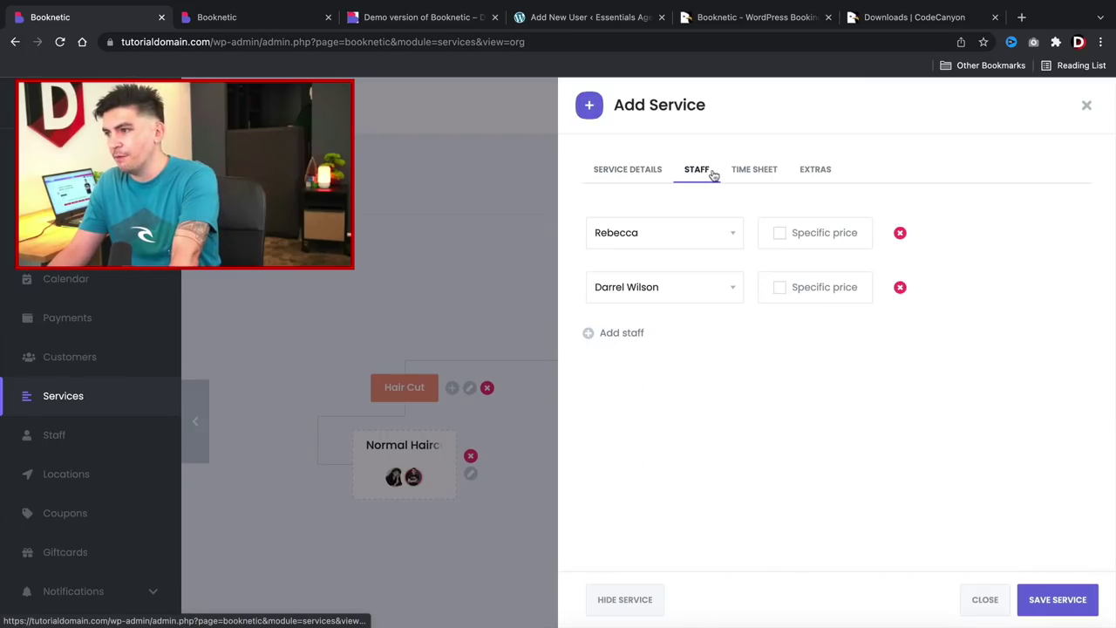
{"action": "left_click", "coordinate": [900, 233]}
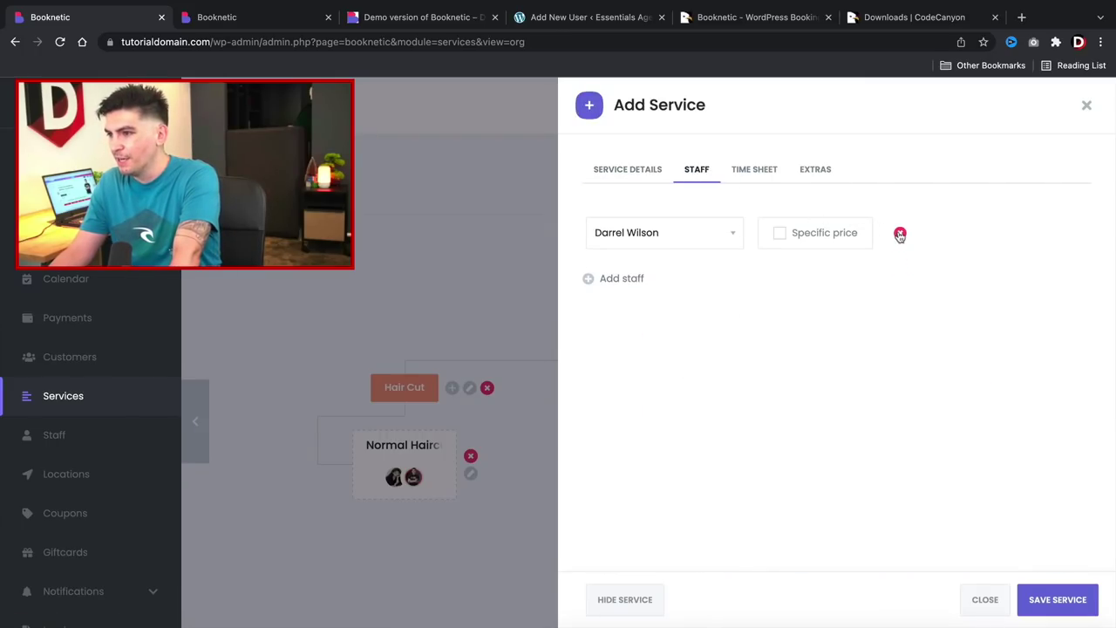
{"action": "left_click", "coordinate": [1058, 599]}
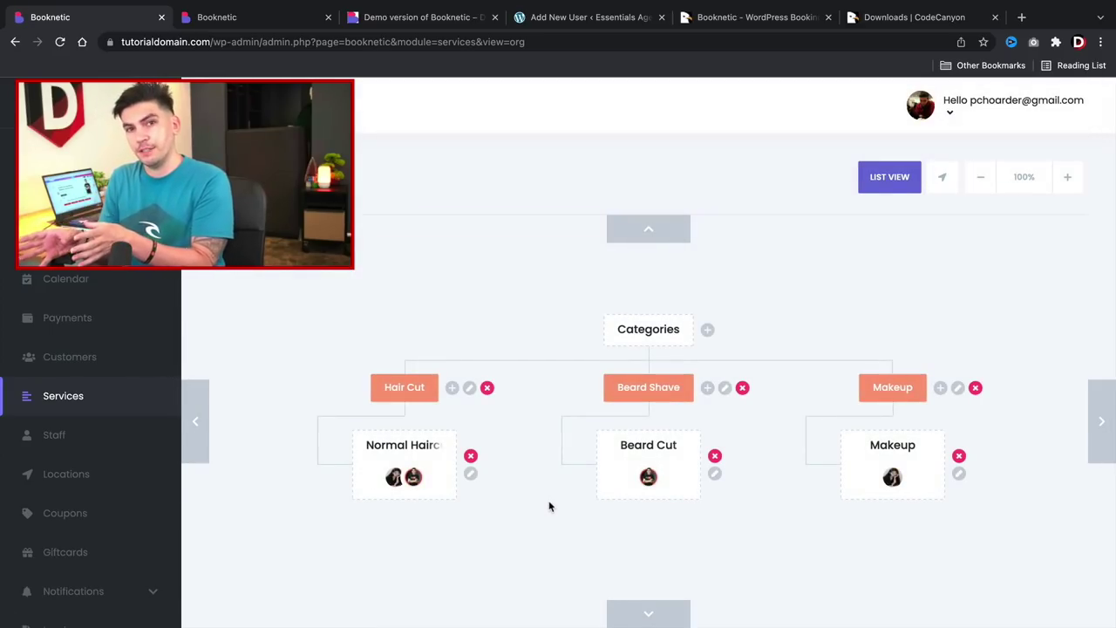
{"action": "left_click", "coordinate": [884, 179]}
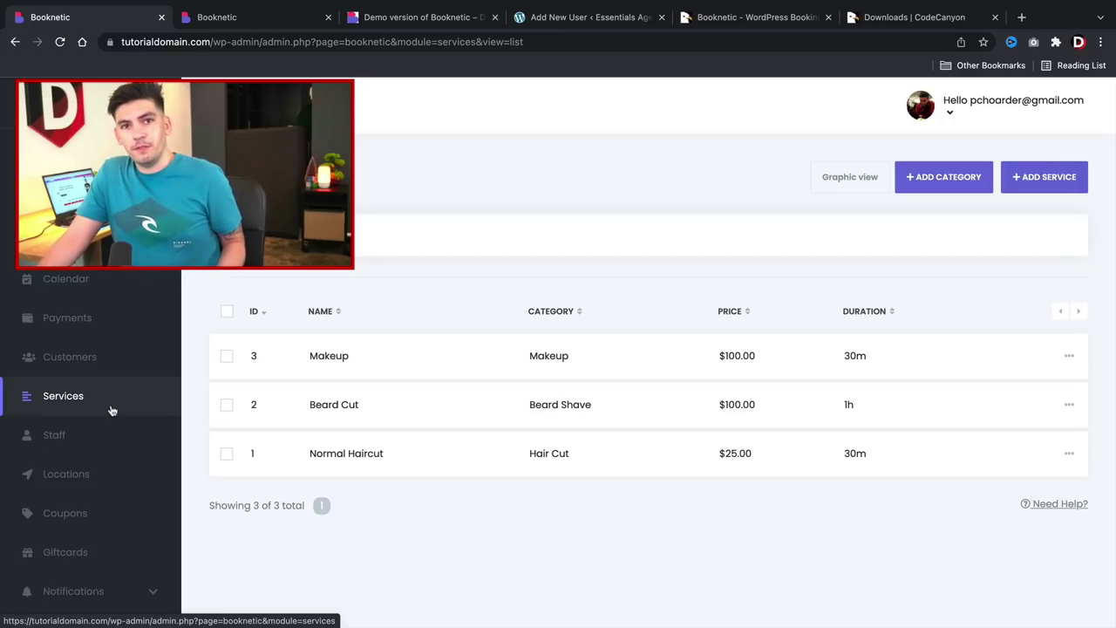
Open the Dashboard showing 0 appointments, 0 durations, $0.00 revenue and 0 pending.
{"action": "left_click", "coordinate": [96, 162]}
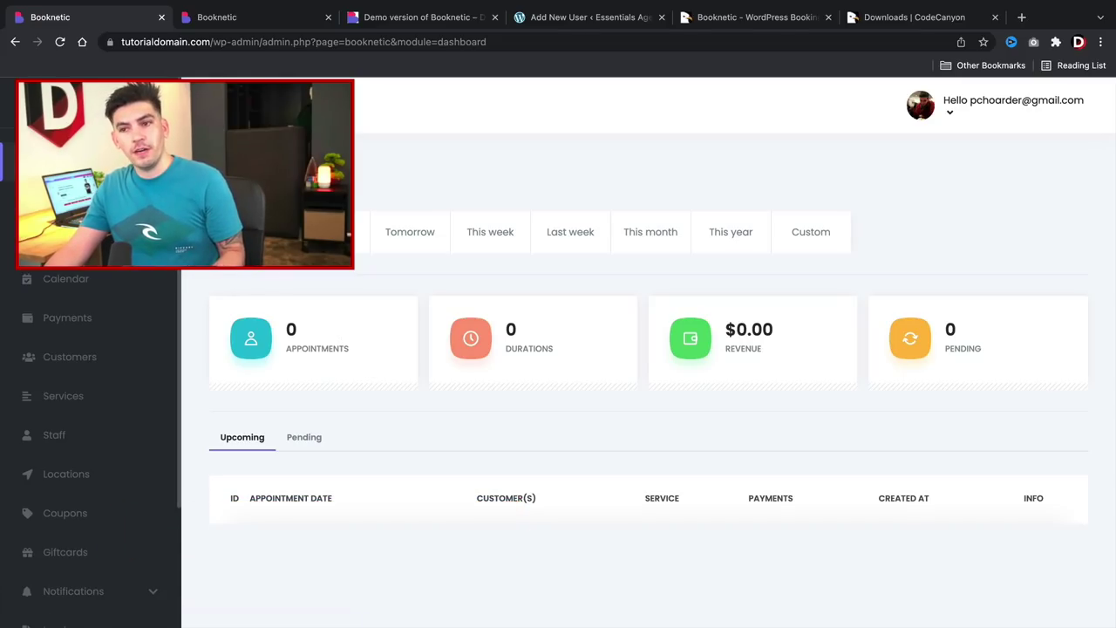
Scroll through the Reports charts, then open the empty Appointments list.
{"action": "left_click", "coordinate": [66, 200]}
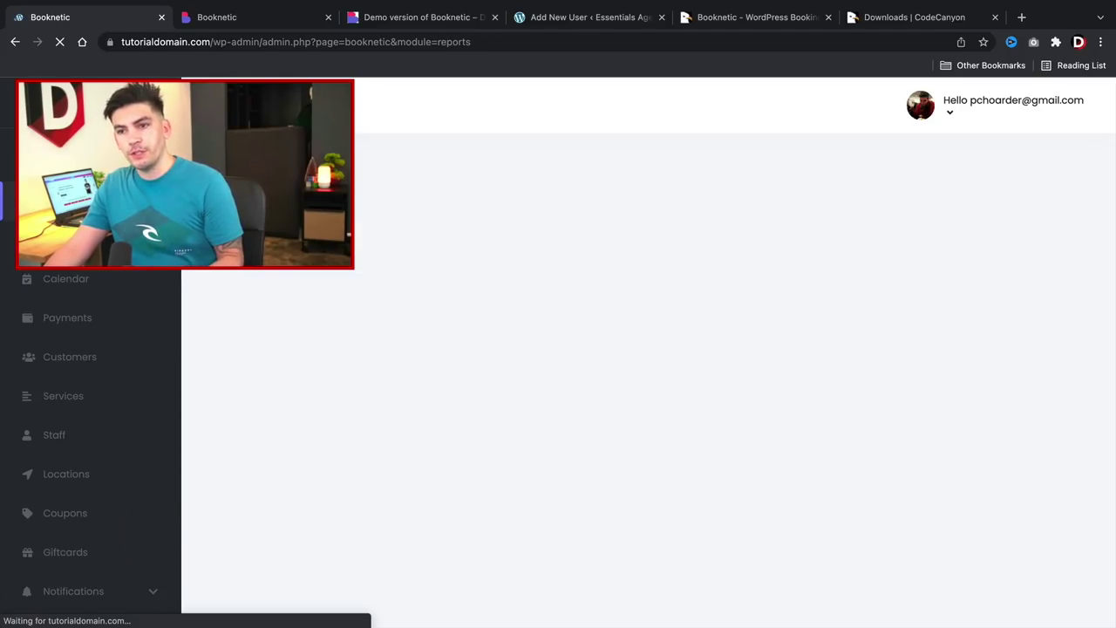
{"action": "scroll", "coordinate": [412, 399], "scroll_direction": "down", "scroll_amount": 1}
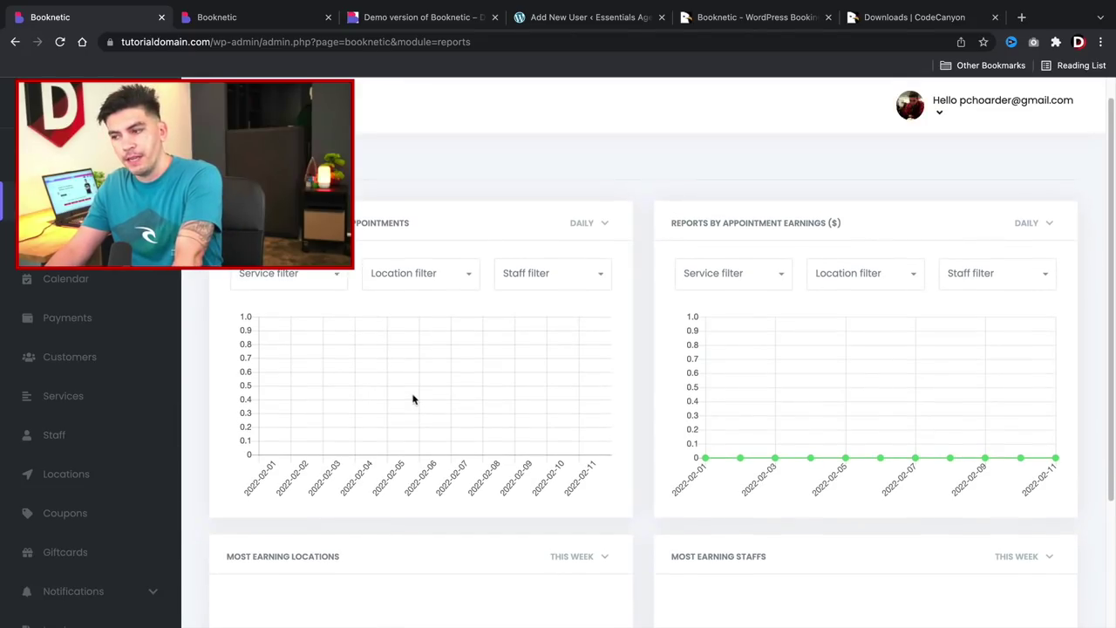
{"action": "scroll", "coordinate": [529, 402], "scroll_direction": "down", "scroll_amount": 2}
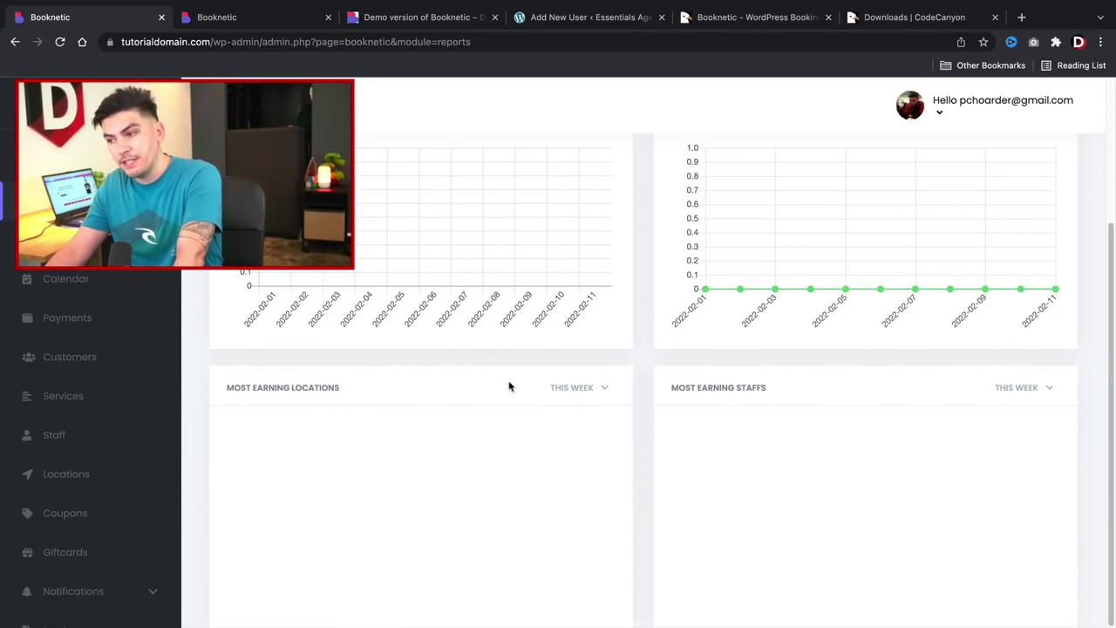
{"action": "left_click_drag", "start_coordinate": [680, 389], "coordinate": [773, 393]}
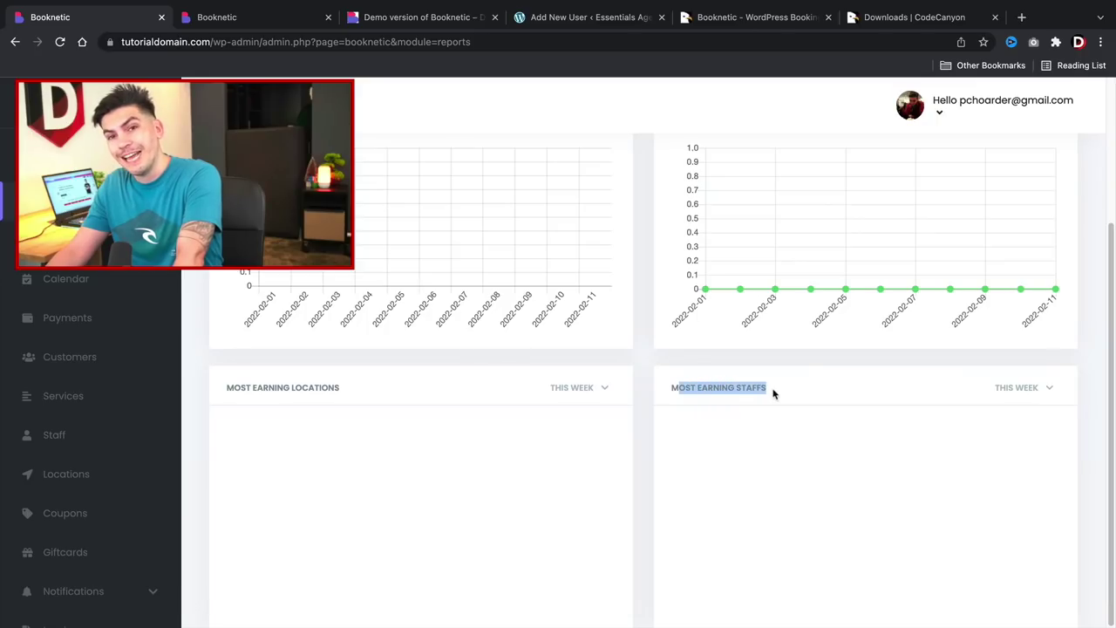
{"action": "left_click", "coordinate": [772, 383]}
{"action": "scroll", "coordinate": [564, 590], "scroll_direction": "up", "scroll_amount": 2}
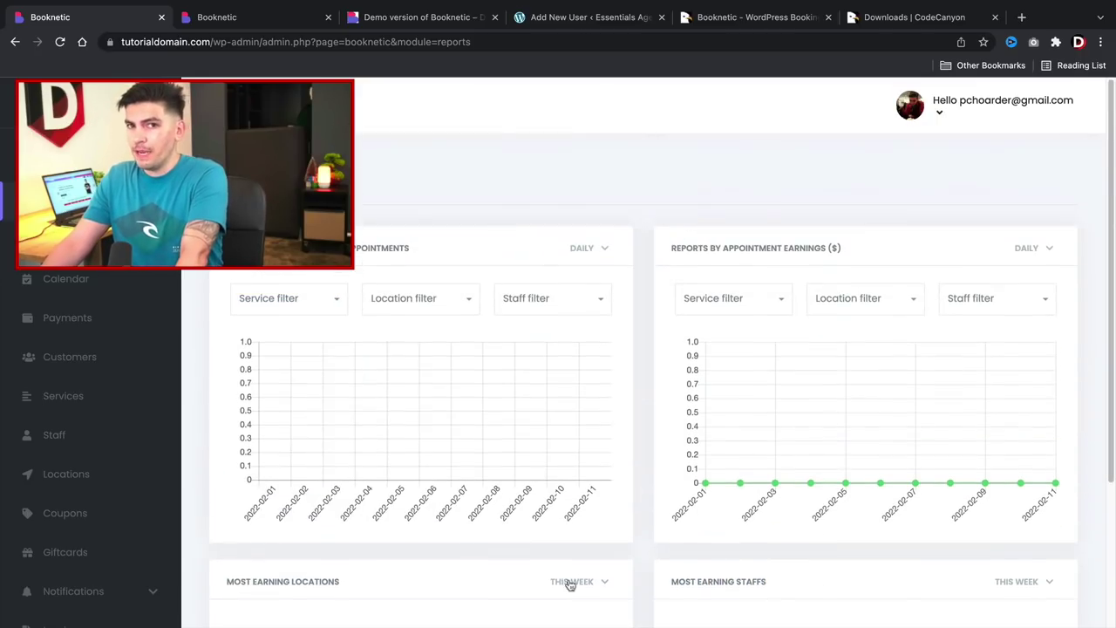
{"action": "left_click", "coordinate": [79, 240]}
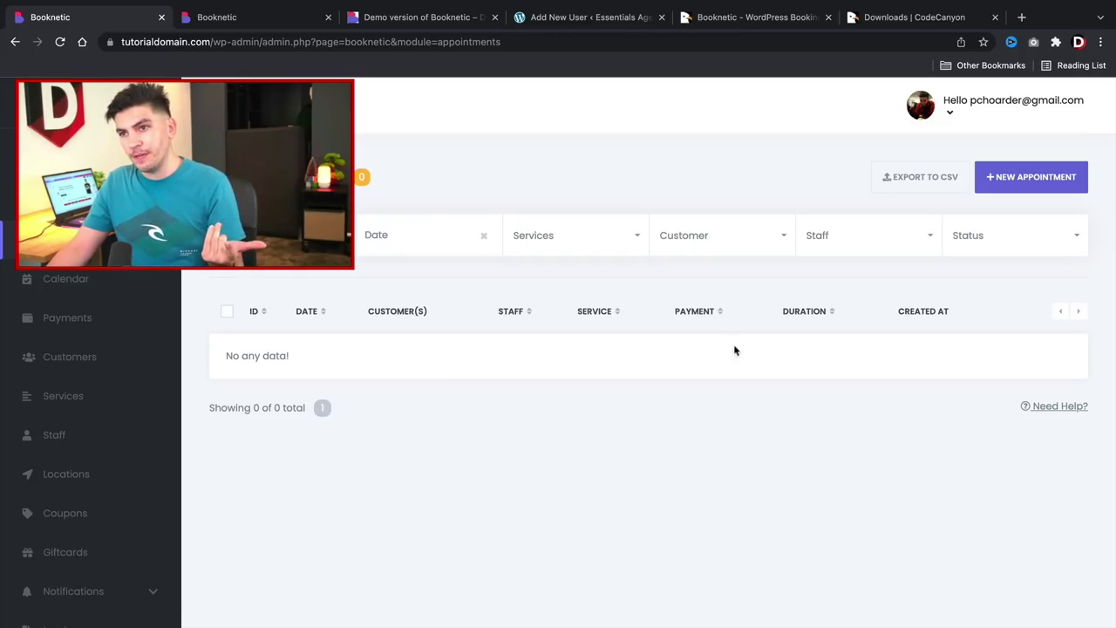
Start a Las Vegas appointment for Normal Haircut (Hair Cut category) with the chosen staff member.
{"action": "left_click", "coordinate": [1036, 178]}
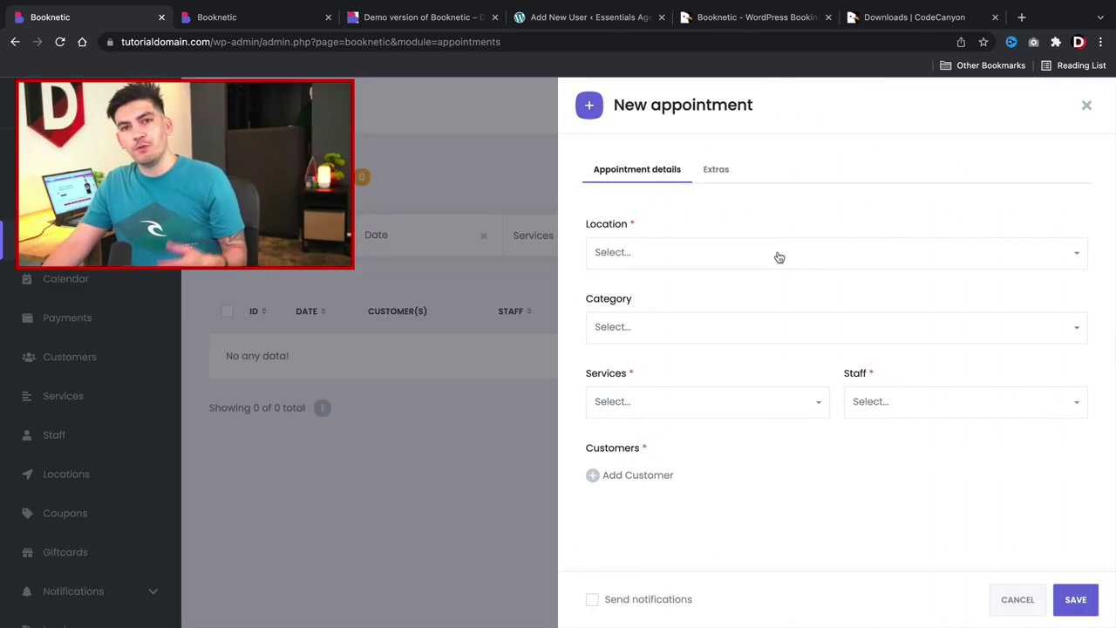
{"action": "left_click", "coordinate": [780, 254]}
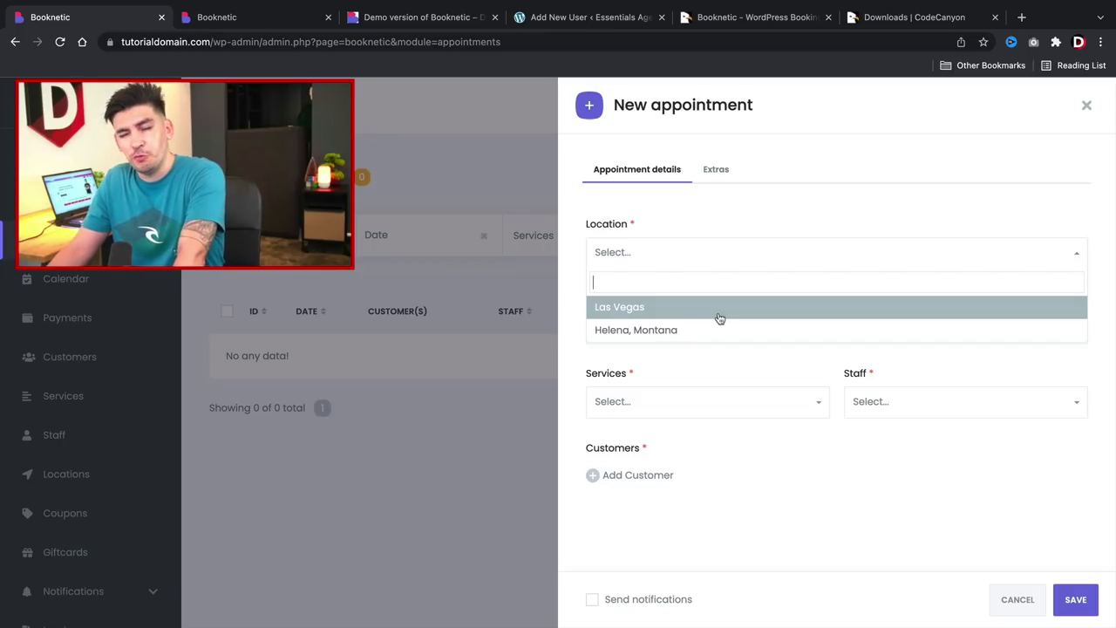
{"action": "left_click", "coordinate": [718, 317]}
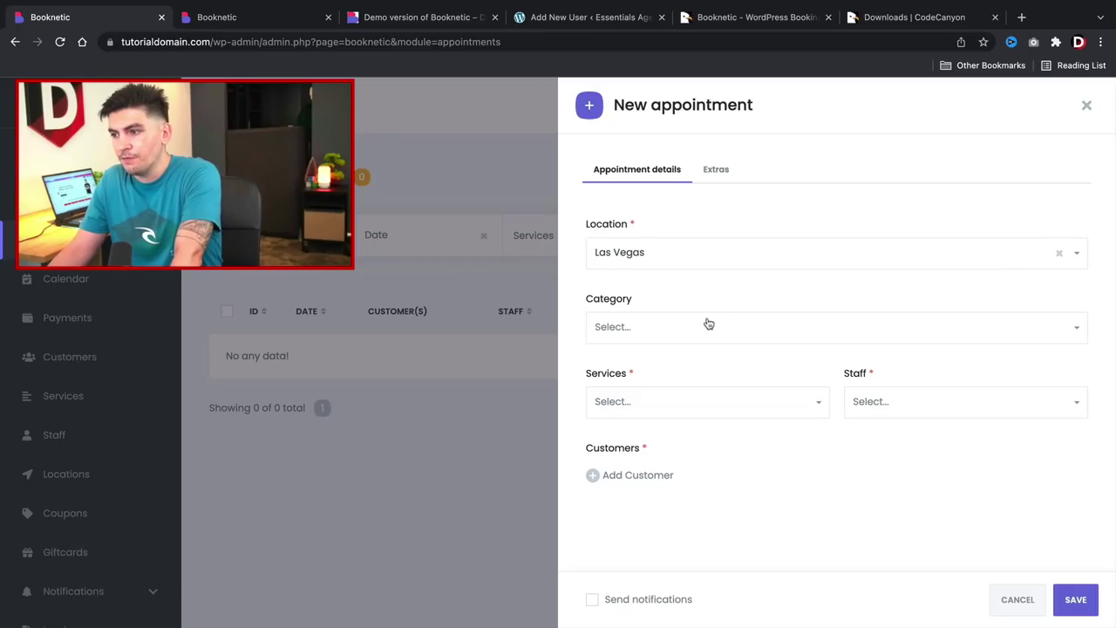
{"action": "left_click", "coordinate": [712, 330]}
{"action": "left_click", "coordinate": [653, 384]}
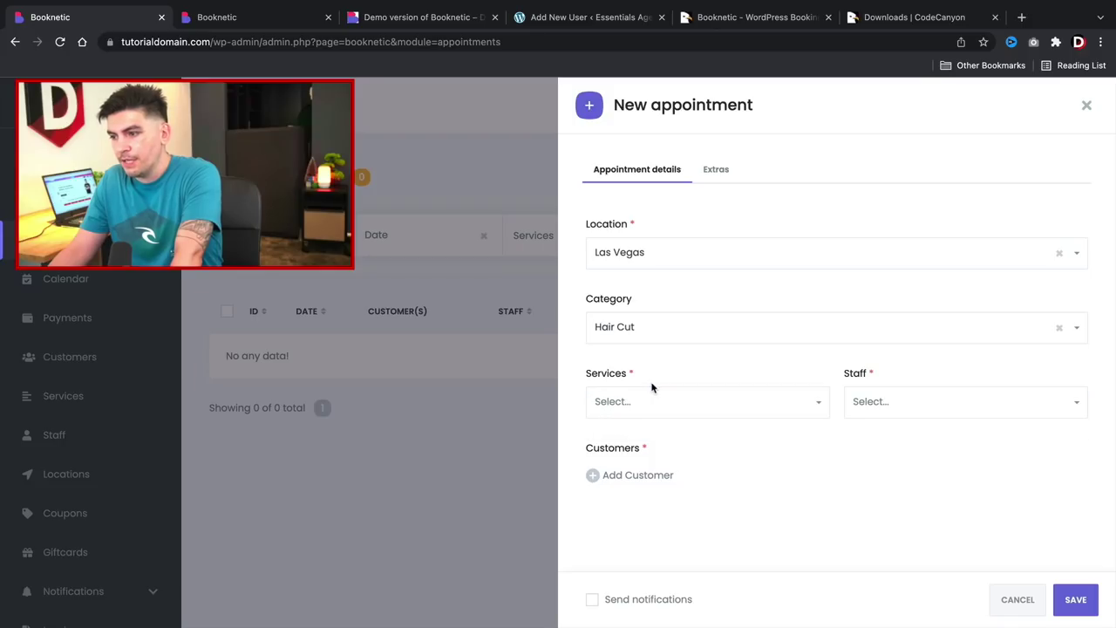
{"action": "left_click", "coordinate": [661, 406]}
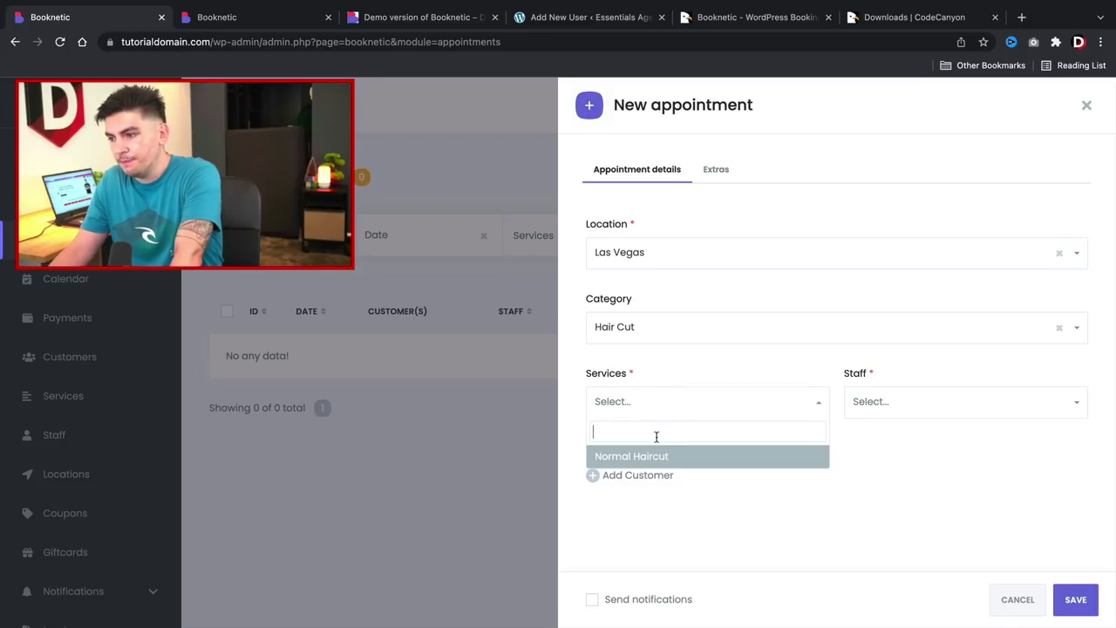
{"action": "left_click", "coordinate": [653, 461]}
{"action": "left_click", "coordinate": [894, 406]}
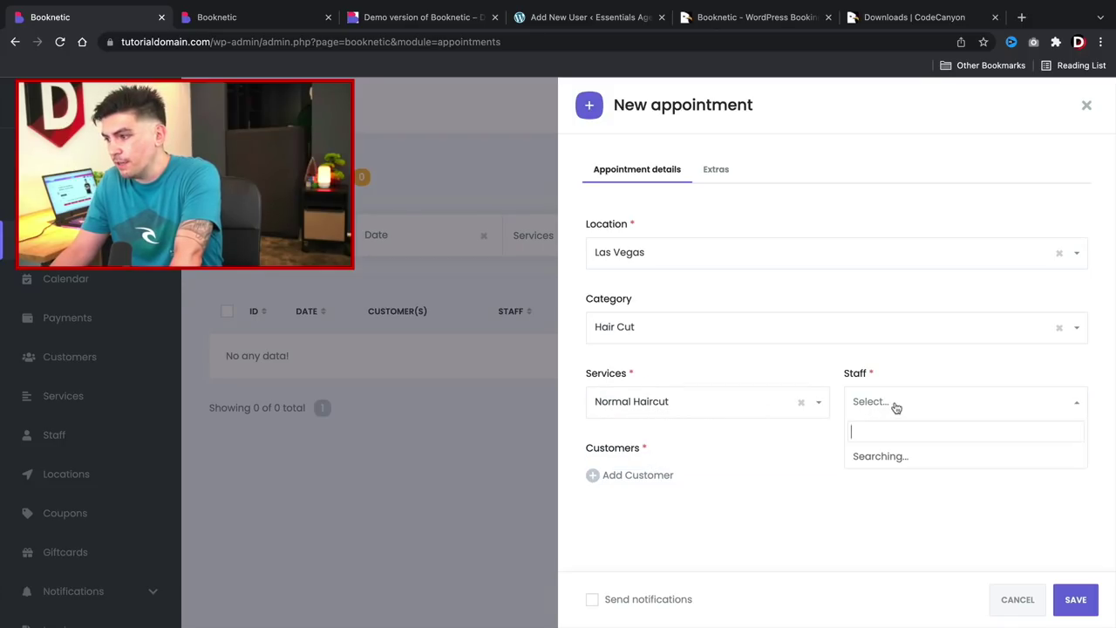
{"action": "left_click", "coordinate": [890, 479]}
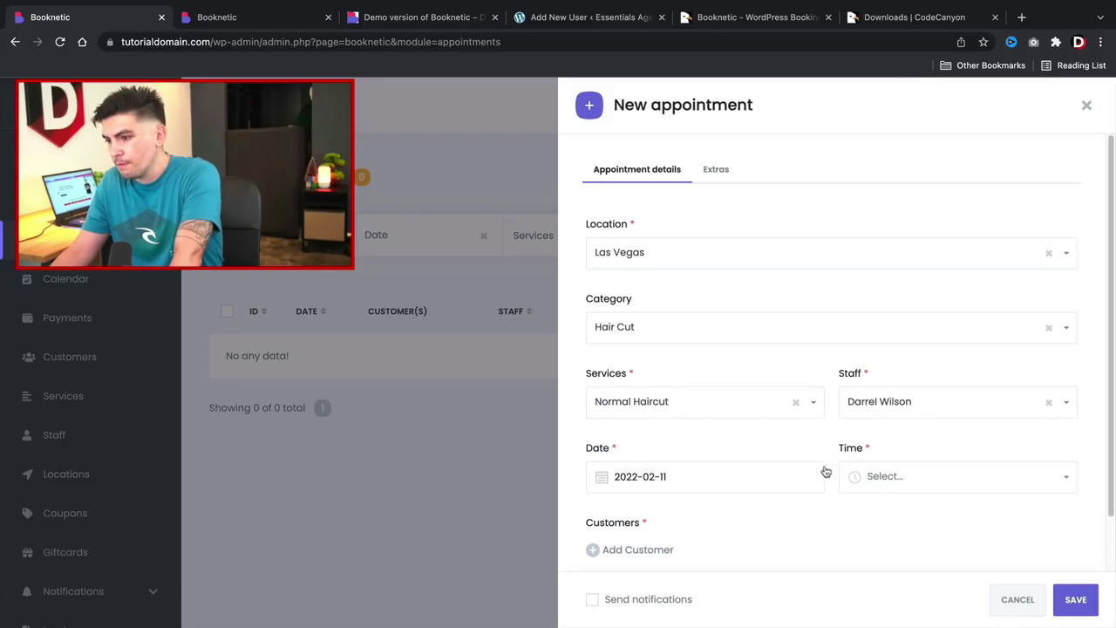
Set the appointment date to 2022-02-15 and the time to 14:05.
{"action": "left_click", "coordinate": [650, 476]}
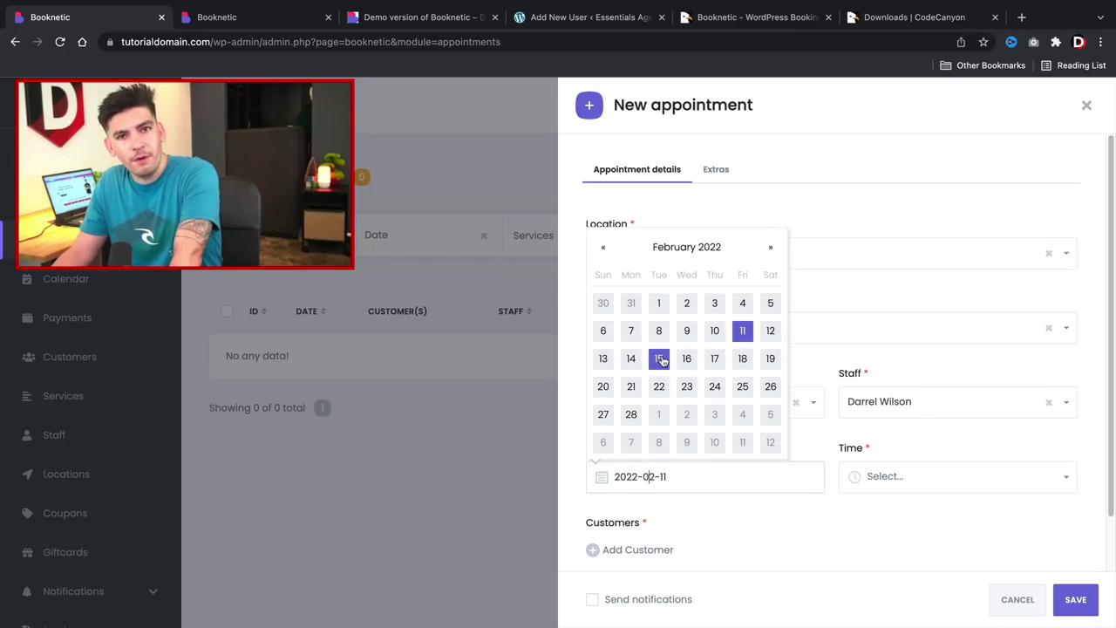
{"action": "left_click", "coordinate": [660, 358]}
{"action": "left_click", "coordinate": [917, 481]}
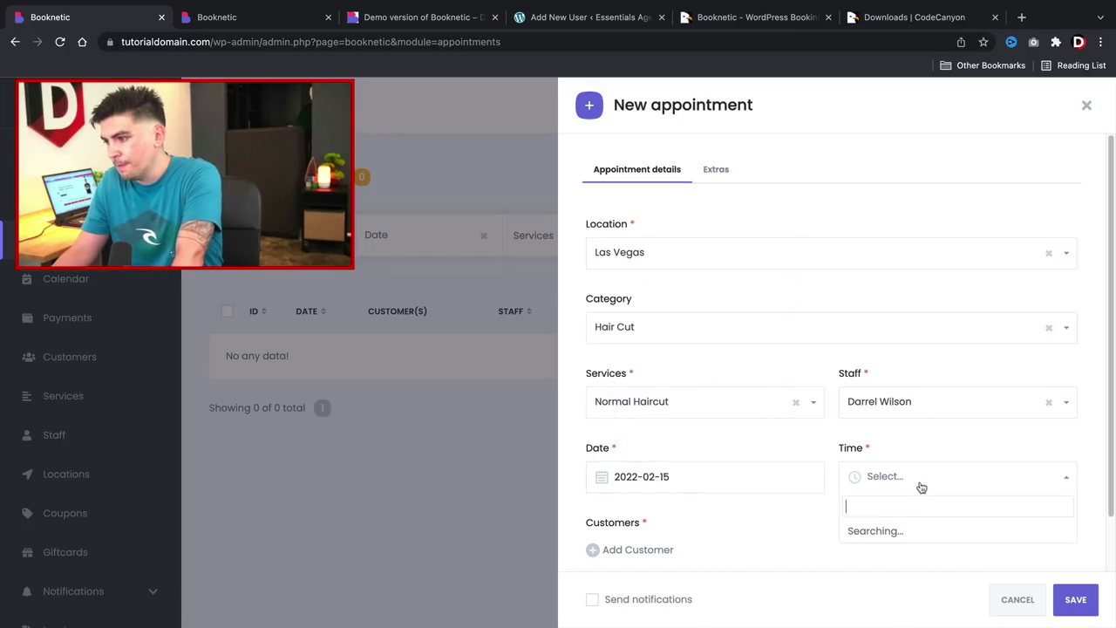
{"action": "scroll", "coordinate": [914, 448], "scroll_direction": "down", "scroll_amount": 4}
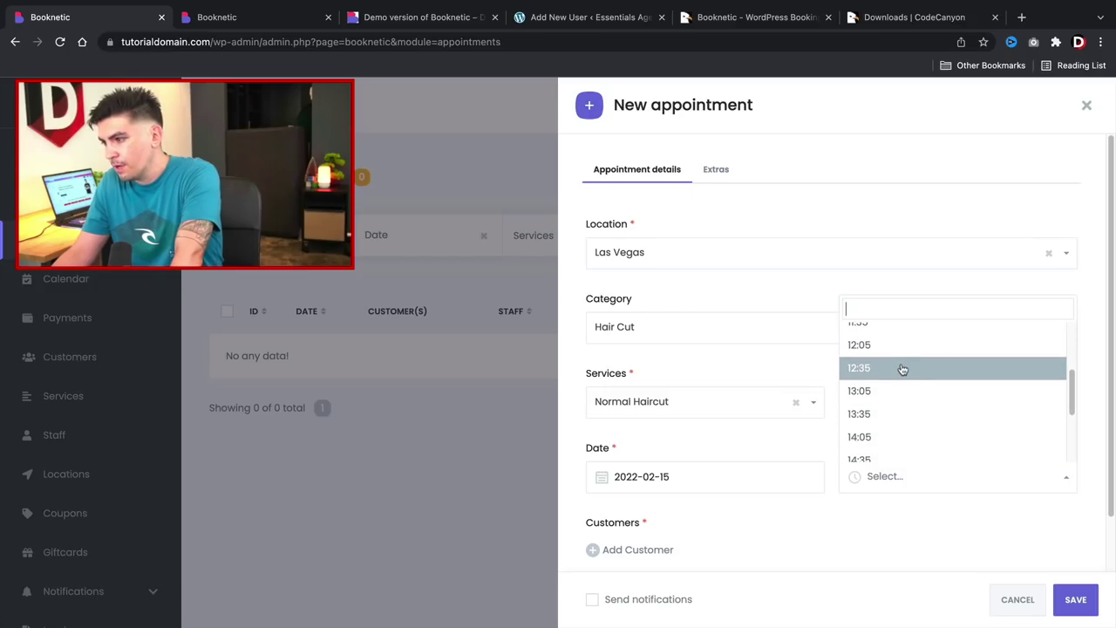
{"action": "left_click", "coordinate": [896, 438]}
{"action": "left_click", "coordinate": [915, 478]}
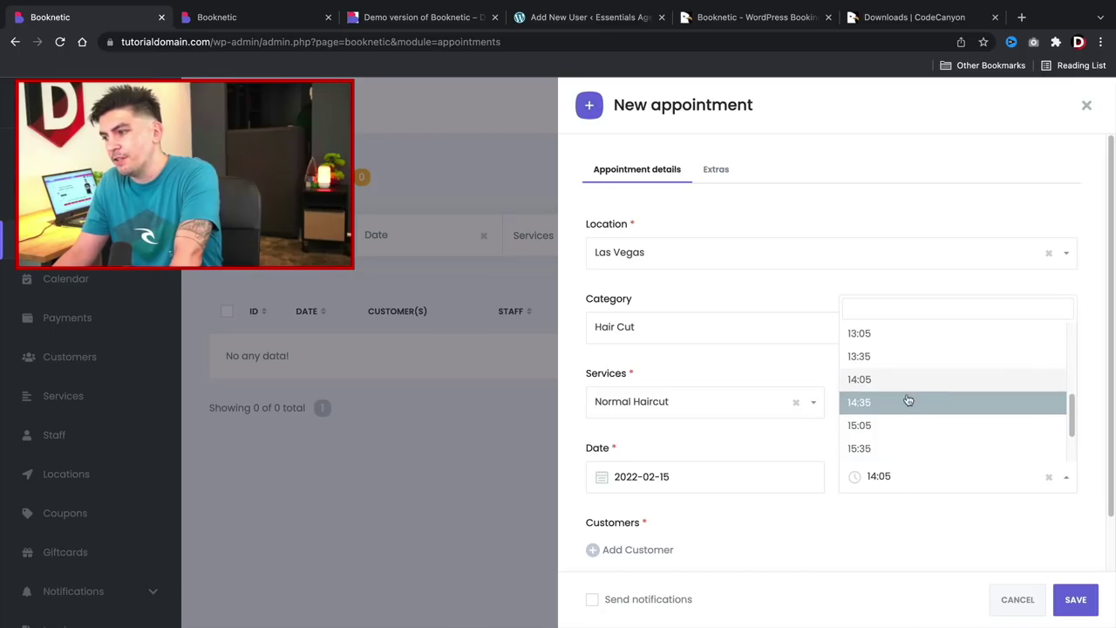
{"action": "scroll", "coordinate": [900, 388], "scroll_direction": "down", "scroll_amount": 1}
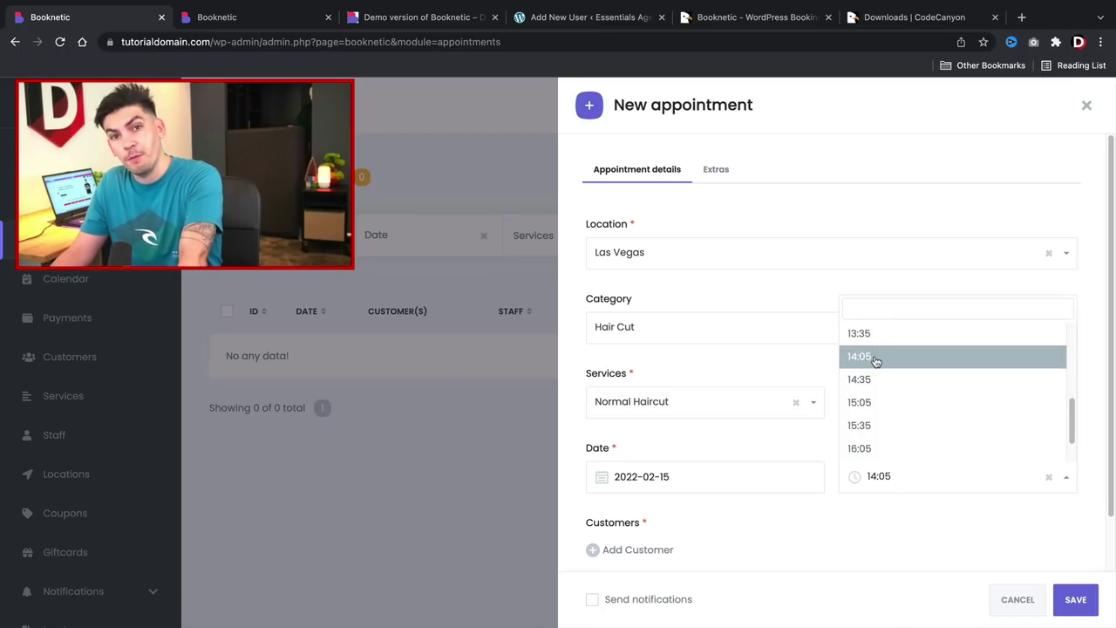
{"action": "left_click", "coordinate": [876, 361]}
Add a customer row and begin creating a brand-new customer.
{"action": "left_click", "coordinate": [645, 550]}
{"action": "scroll", "coordinate": [665, 484], "scroll_direction": "down", "scroll_amount": 1}
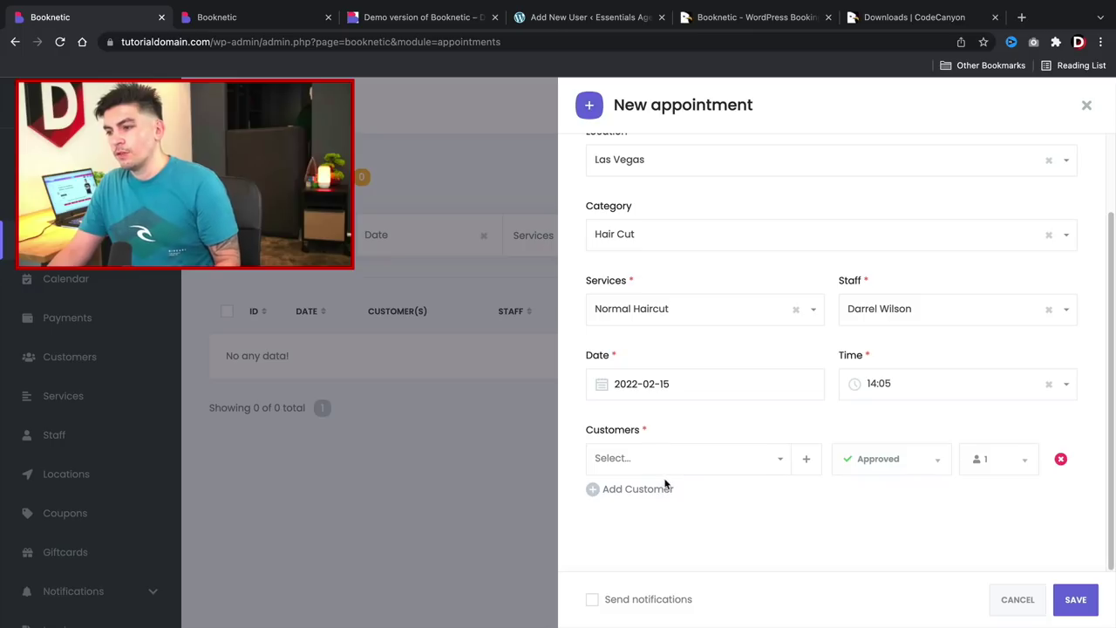
{"action": "left_click", "coordinate": [670, 459]}
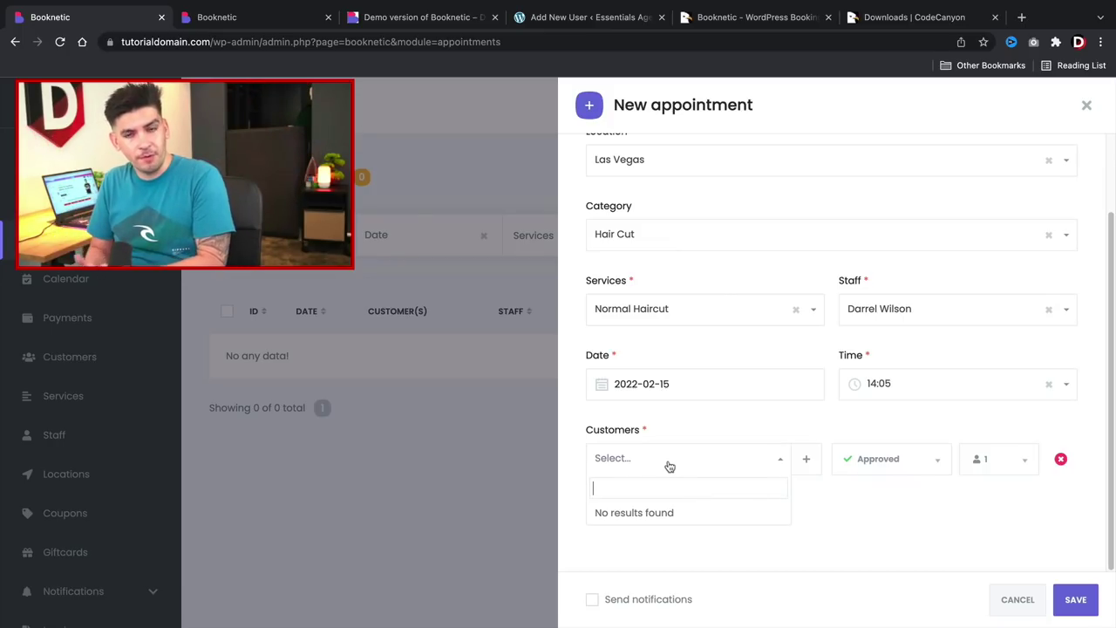
{"action": "left_click", "coordinate": [806, 459]}
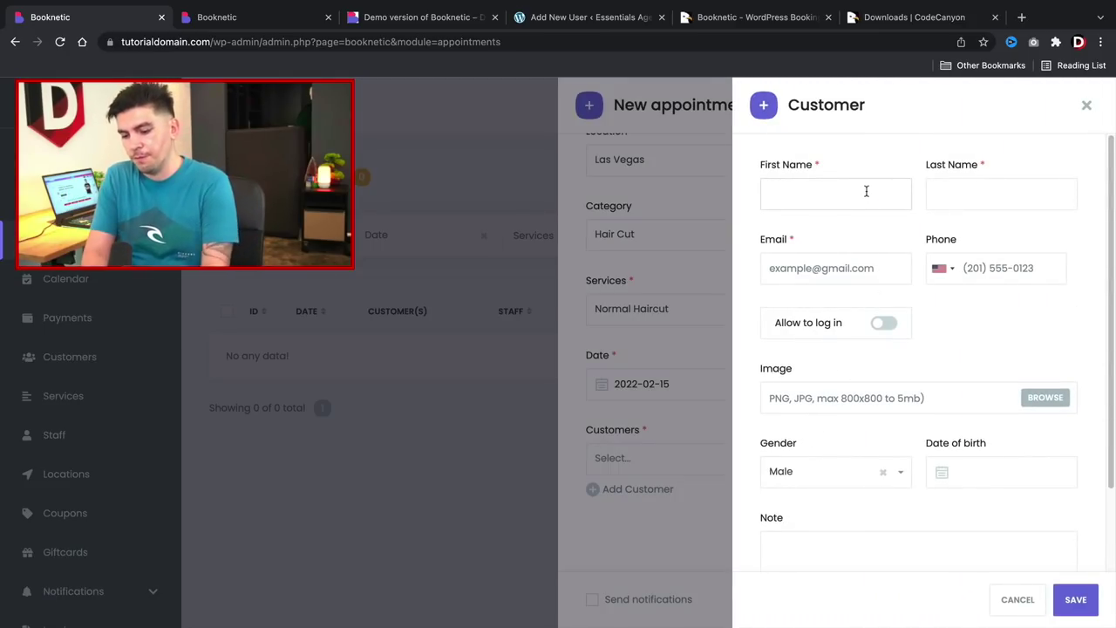
Save a new customer with their name and e-mail filled in.
{"action": "type", "text": "Jop"}
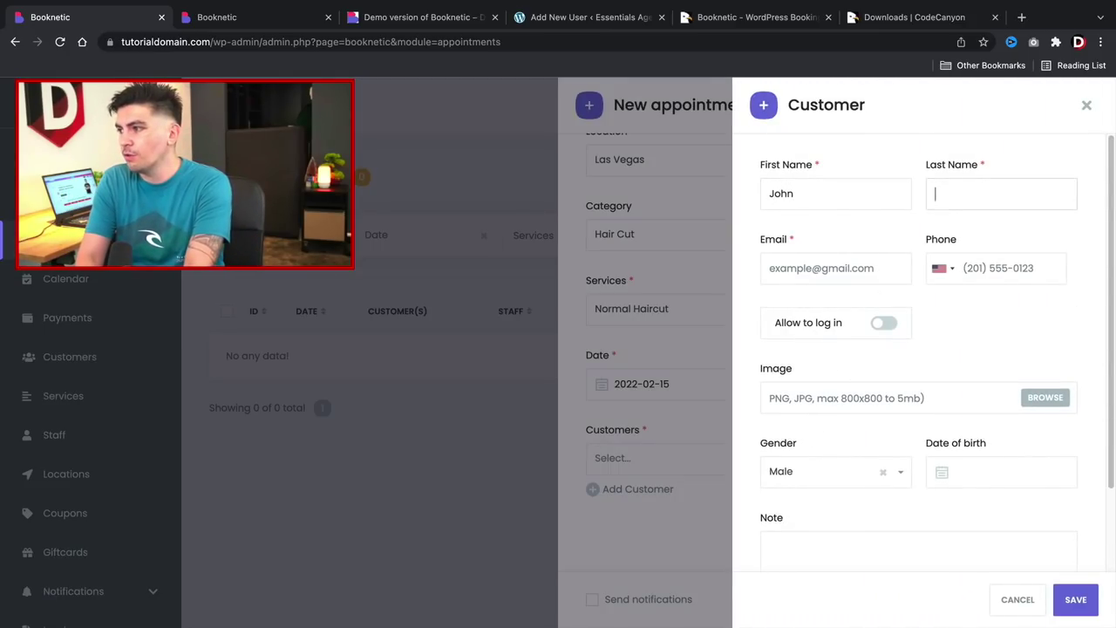
{"action": "left_click", "coordinate": [835, 267]}
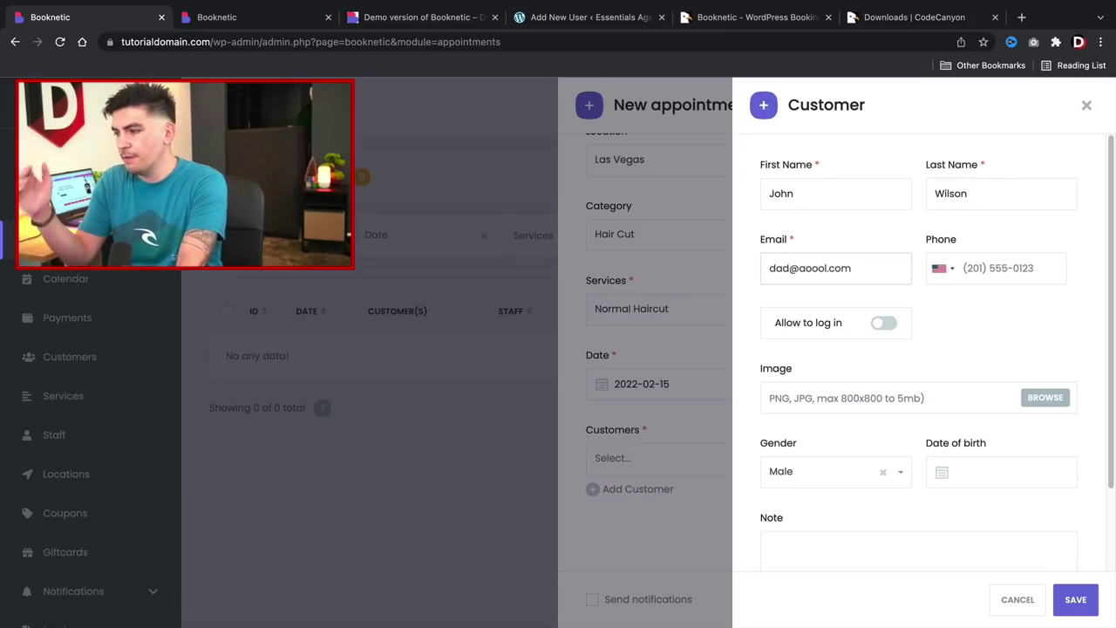
{"action": "key", "text": "Tab"}
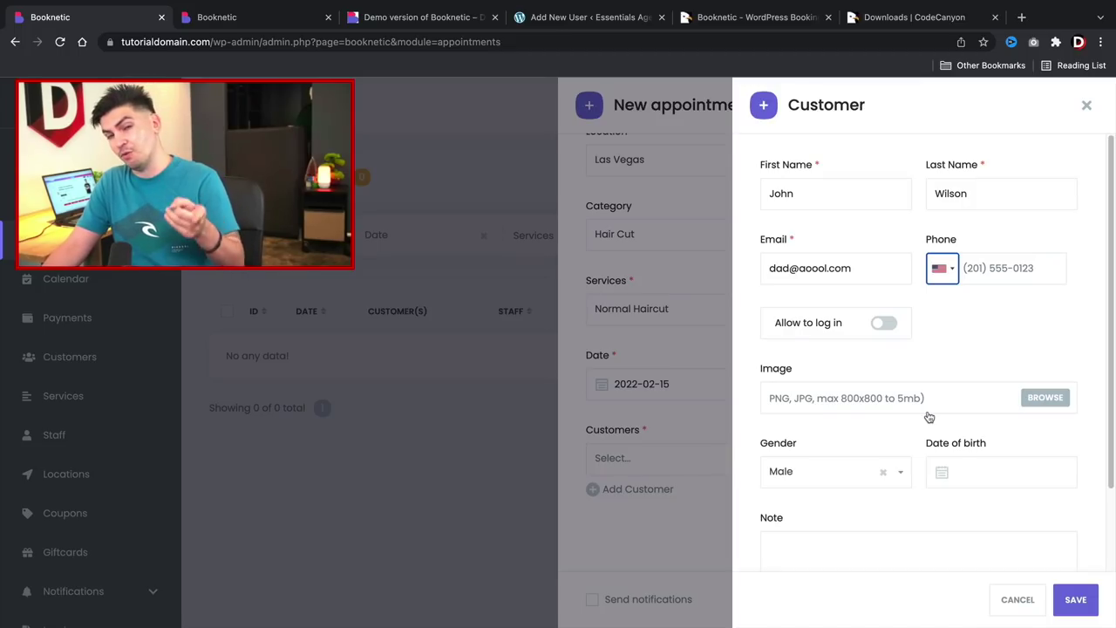
{"action": "left_click", "coordinate": [1078, 599]}
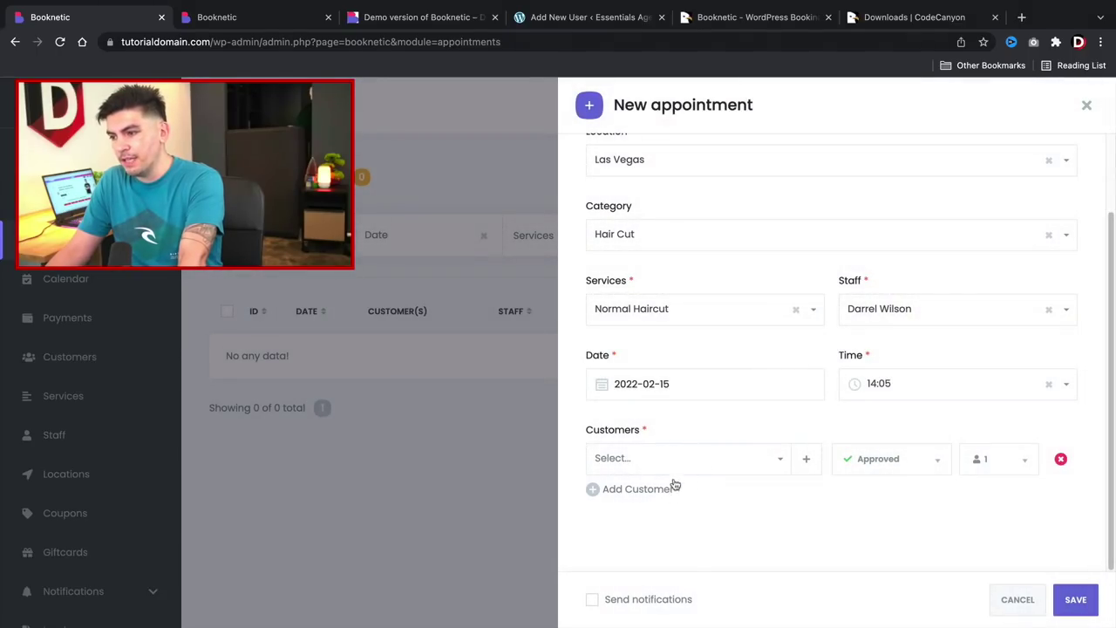
{"action": "left_click", "coordinate": [653, 467]}
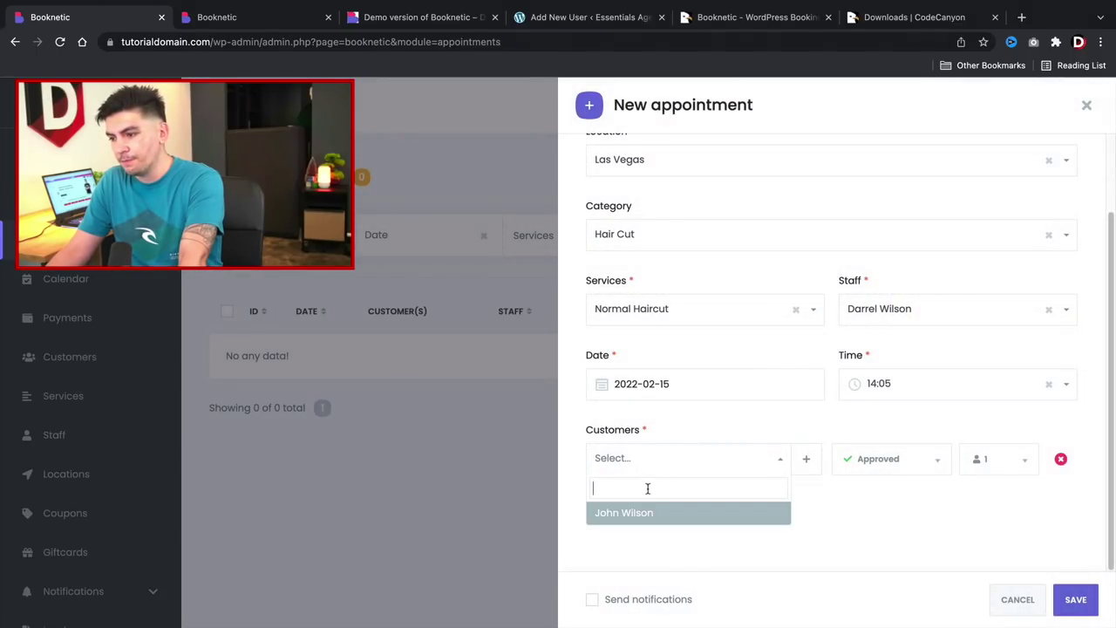
{"action": "left_click", "coordinate": [637, 515]}
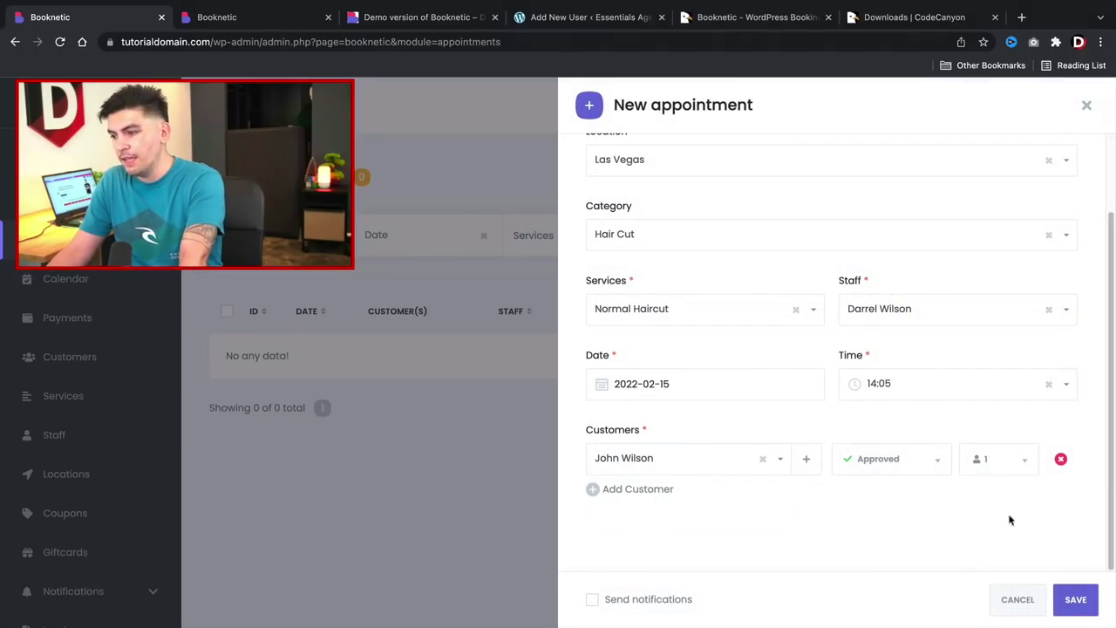
{"action": "left_click", "coordinate": [1075, 600]}
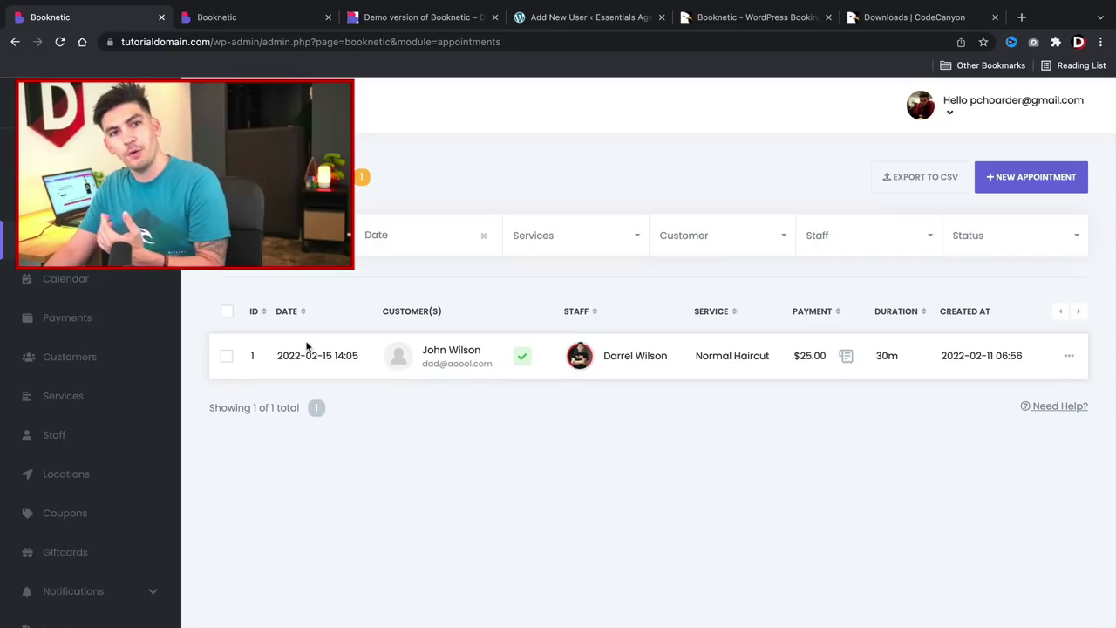
{"action": "left_click", "coordinate": [68, 281]}
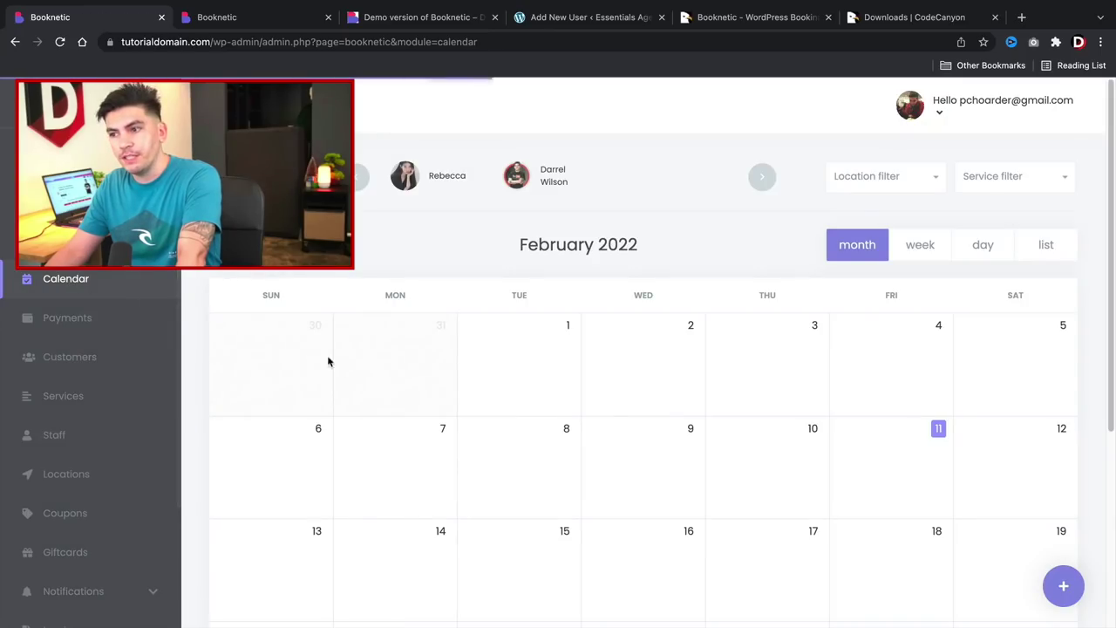
Inspect the details of the 15 February Normal Haircut booking, then close them.
{"action": "scroll", "coordinate": [380, 379], "scroll_direction": "down", "scroll_amount": 2}
{"action": "scroll", "coordinate": [381, 379], "scroll_direction": "down", "scroll_amount": 3}
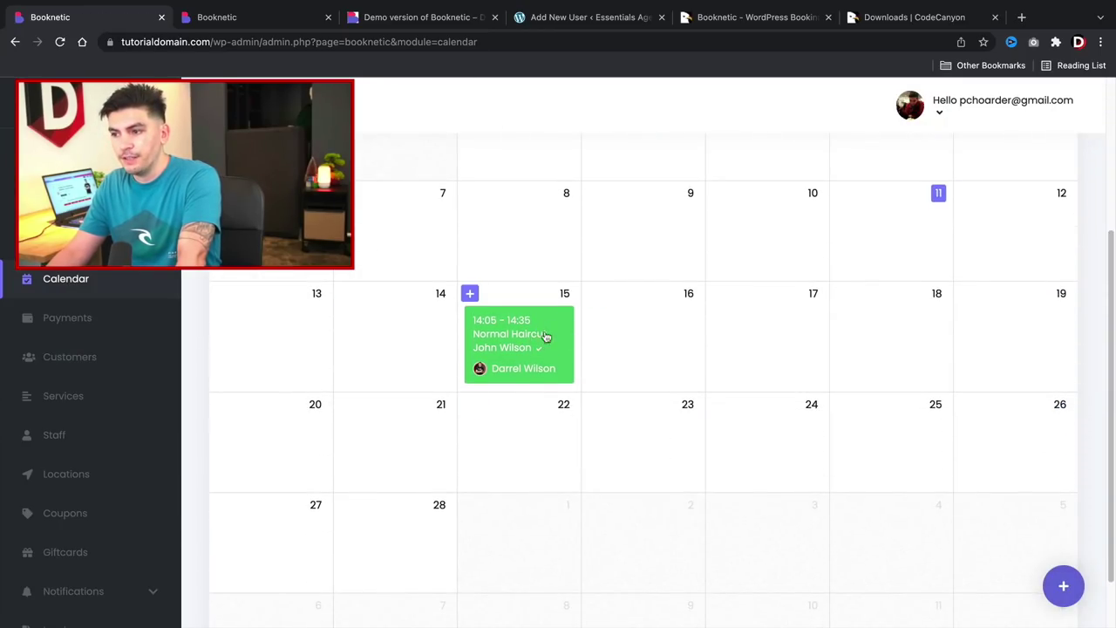
{"action": "left_click", "coordinate": [511, 351]}
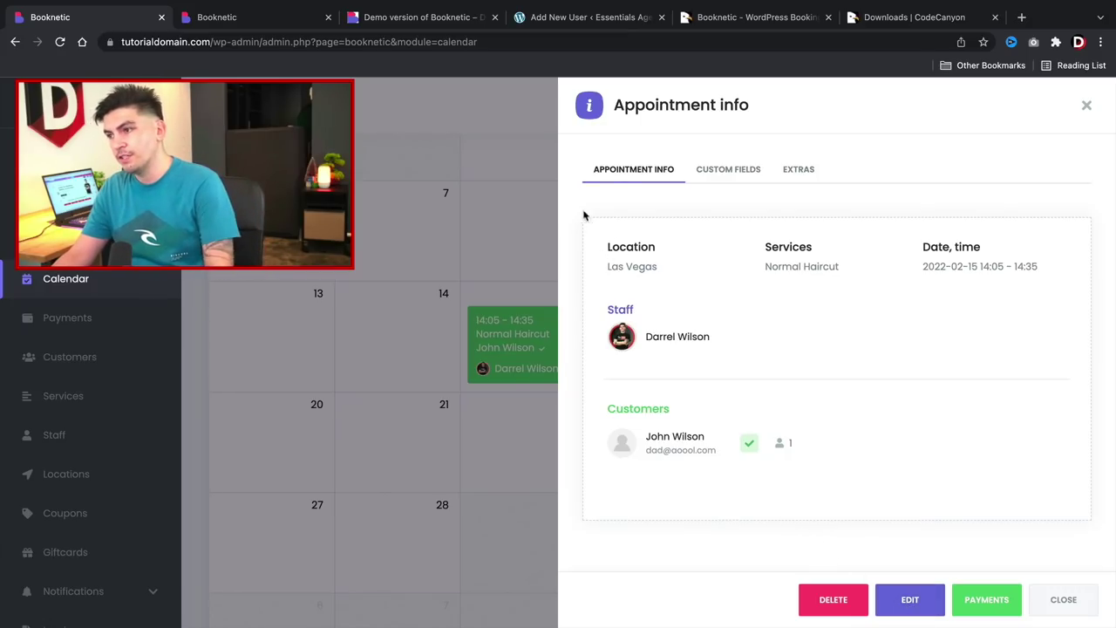
{"action": "left_click", "coordinate": [1086, 106]}
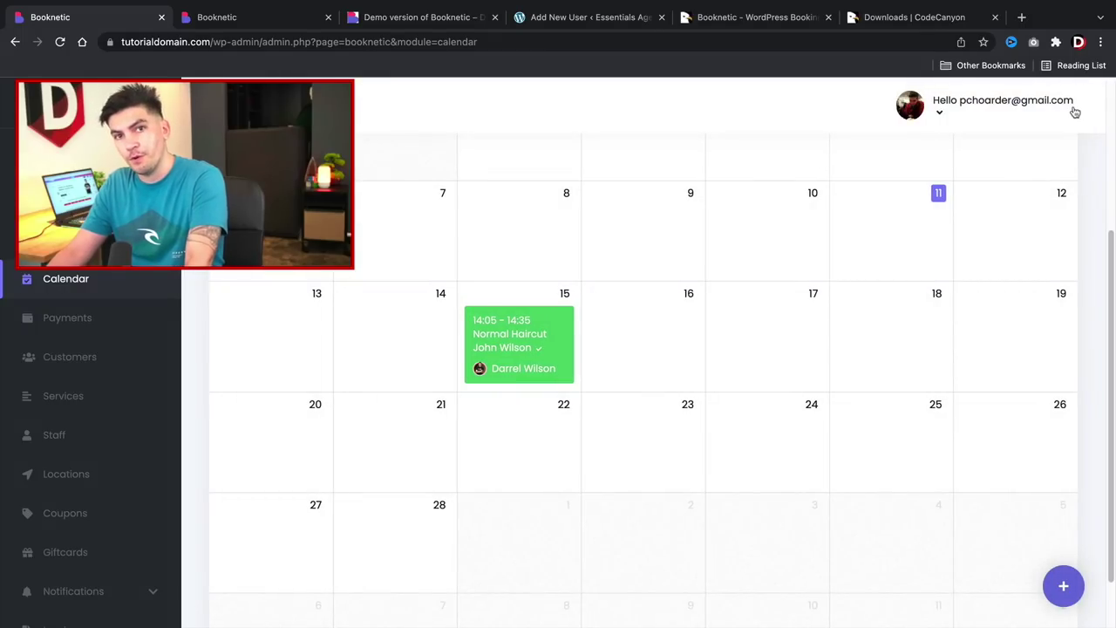
Start a new appointment on 16 February, then discard the form unused.
{"action": "mouse_move", "coordinate": [653, 301]}
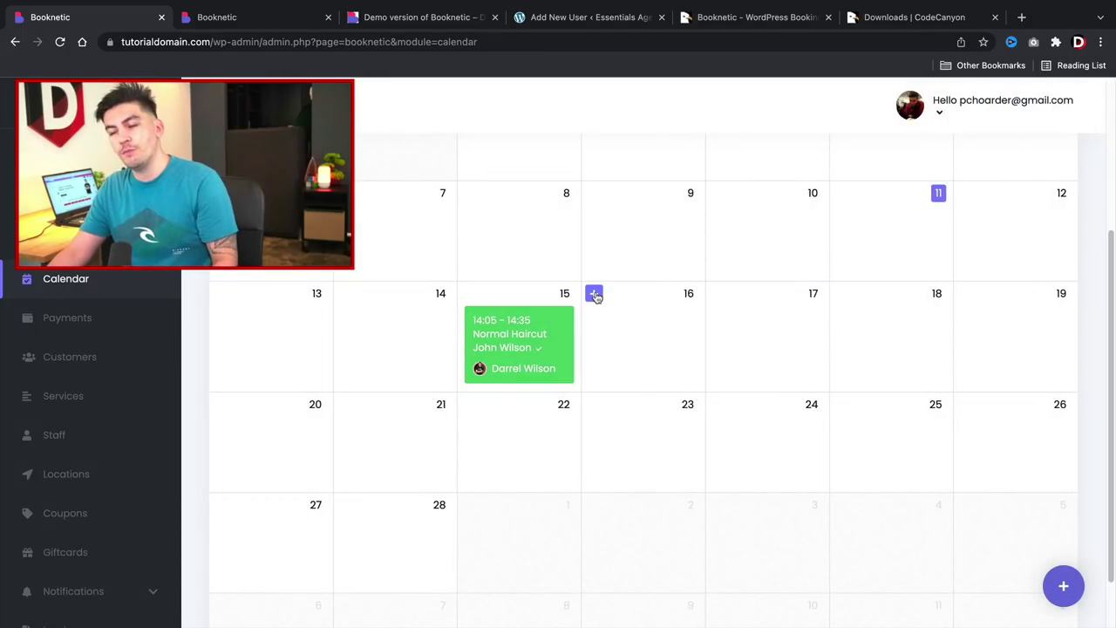
{"action": "left_click", "coordinate": [594, 295]}
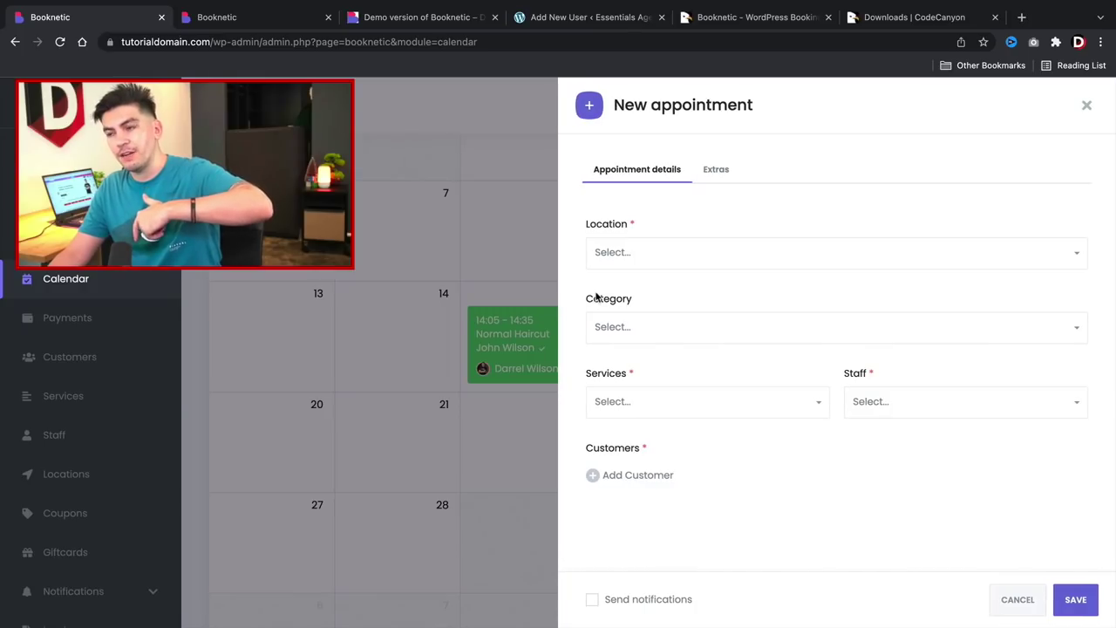
{"action": "left_click", "coordinate": [1087, 105]}
{"action": "scroll", "coordinate": [407, 431], "scroll_direction": "up", "scroll_amount": 5}
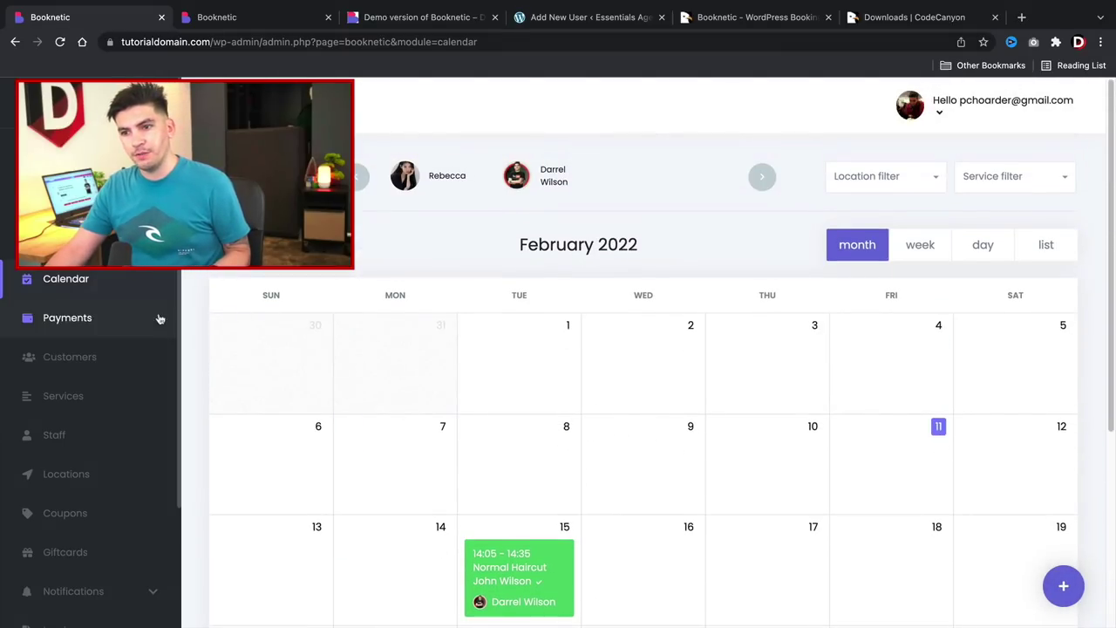
{"action": "scroll", "coordinate": [706, 511], "scroll_direction": "down", "scroll_amount": 5}
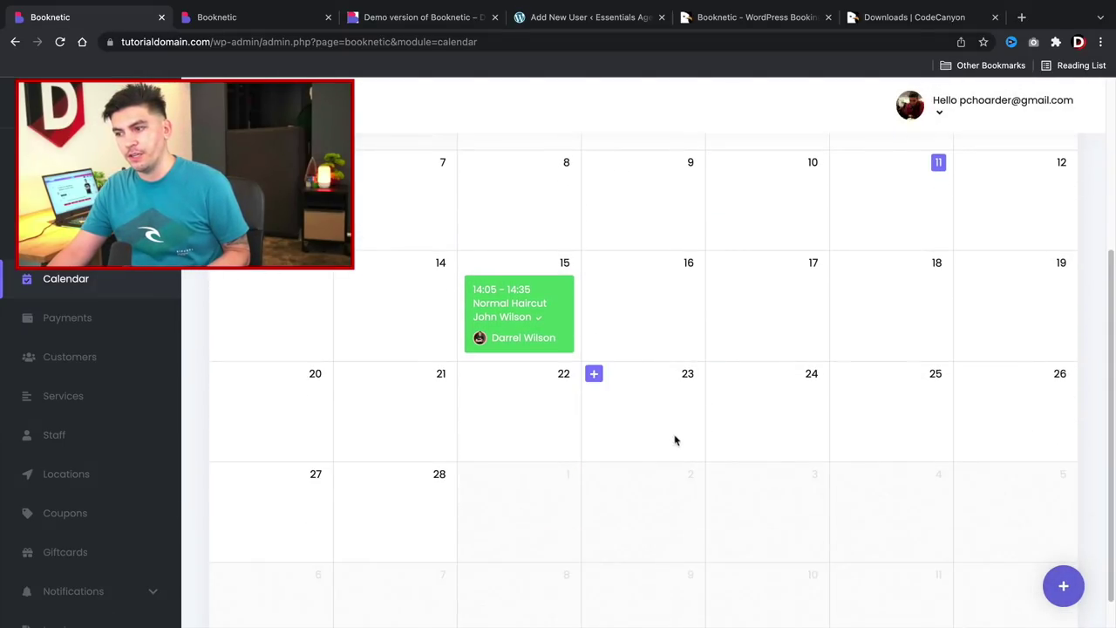
{"action": "scroll", "coordinate": [672, 438], "scroll_direction": "up", "scroll_amount": 1}
{"action": "scroll", "coordinate": [736, 374], "scroll_direction": "up", "scroll_amount": 1}
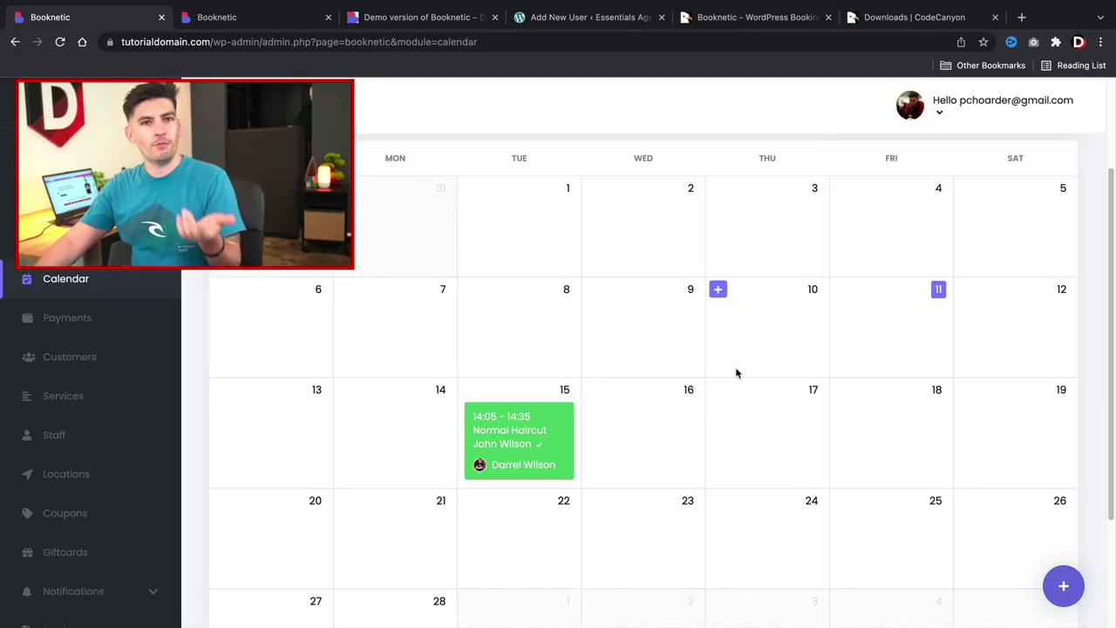
Browse Payments, Customers (discarding a new customer form) and the services graphic chart.
{"action": "left_click", "coordinate": [91, 321]}
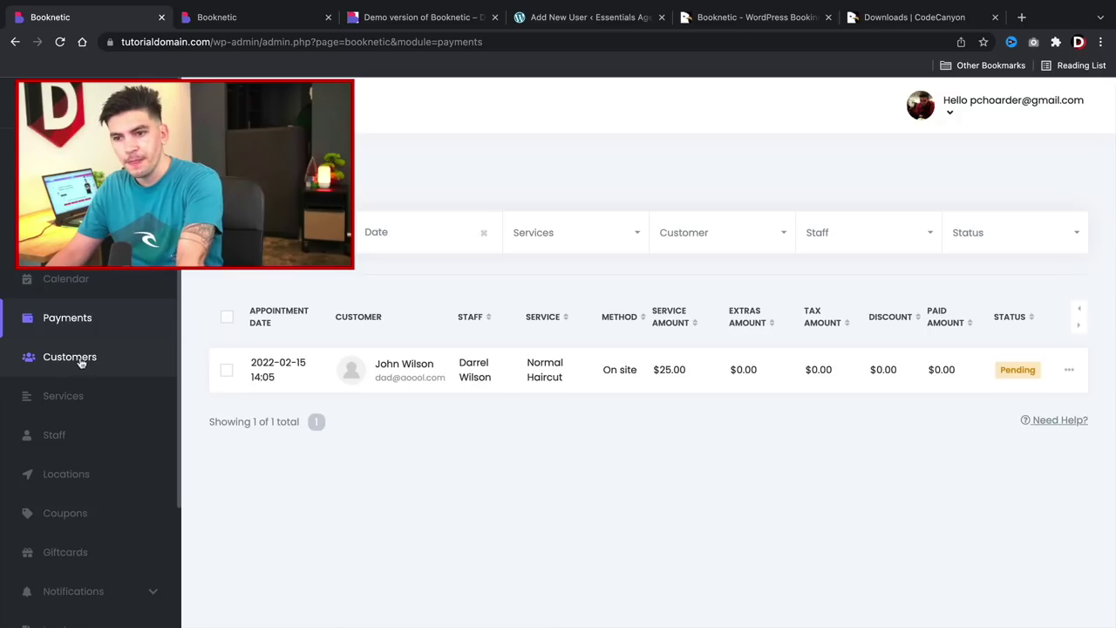
{"action": "left_click", "coordinate": [80, 360]}
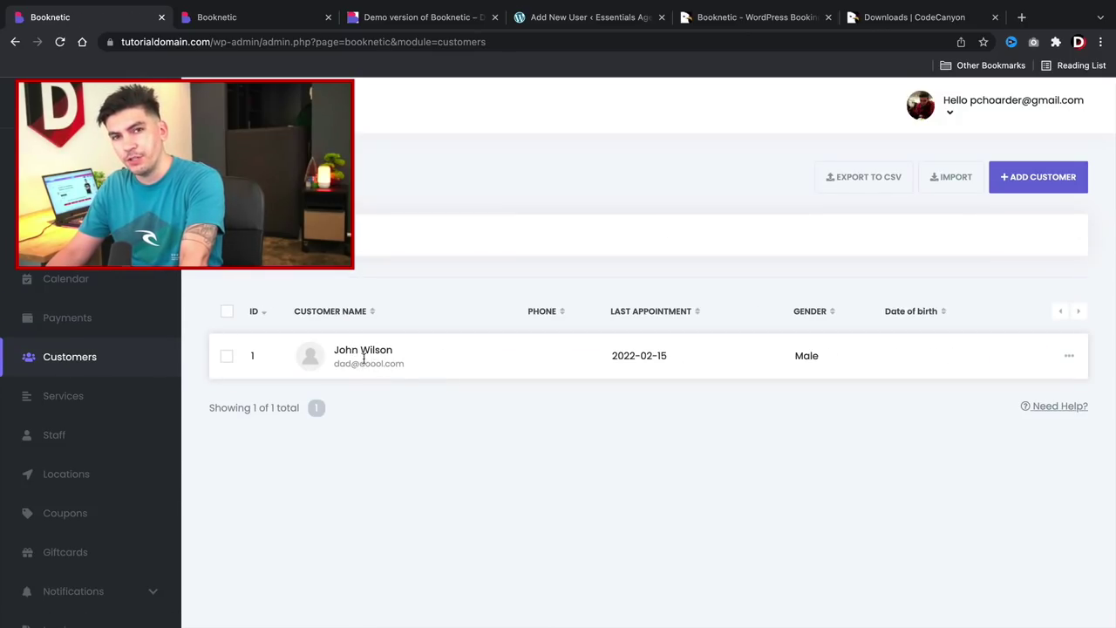
{"action": "left_click", "coordinate": [1031, 179]}
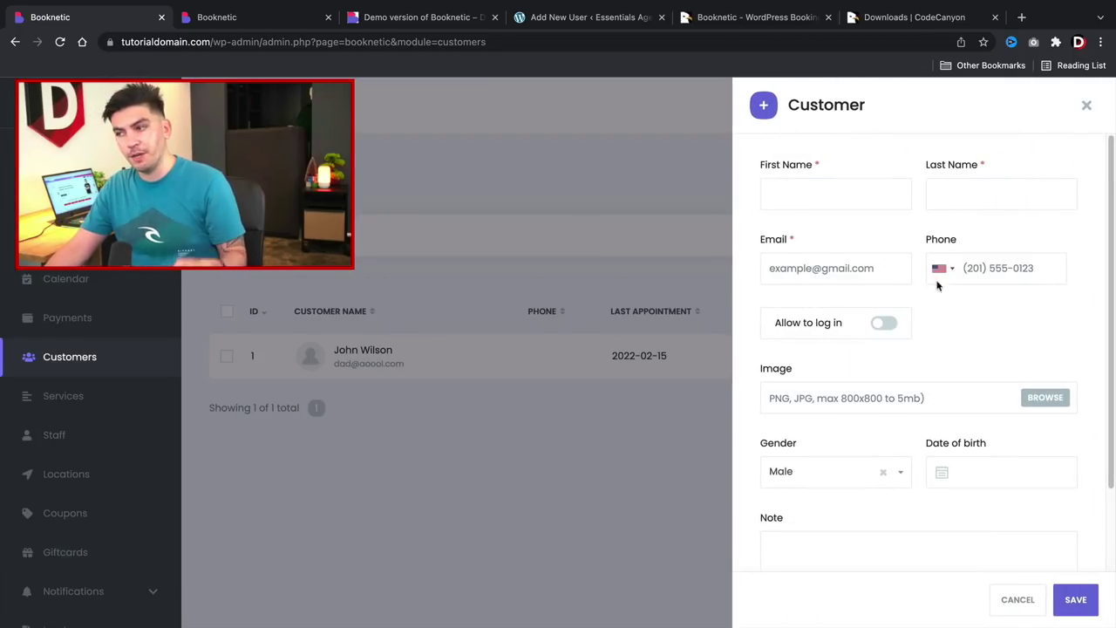
{"action": "left_click", "coordinate": [1087, 106]}
{"action": "left_click", "coordinate": [88, 404]}
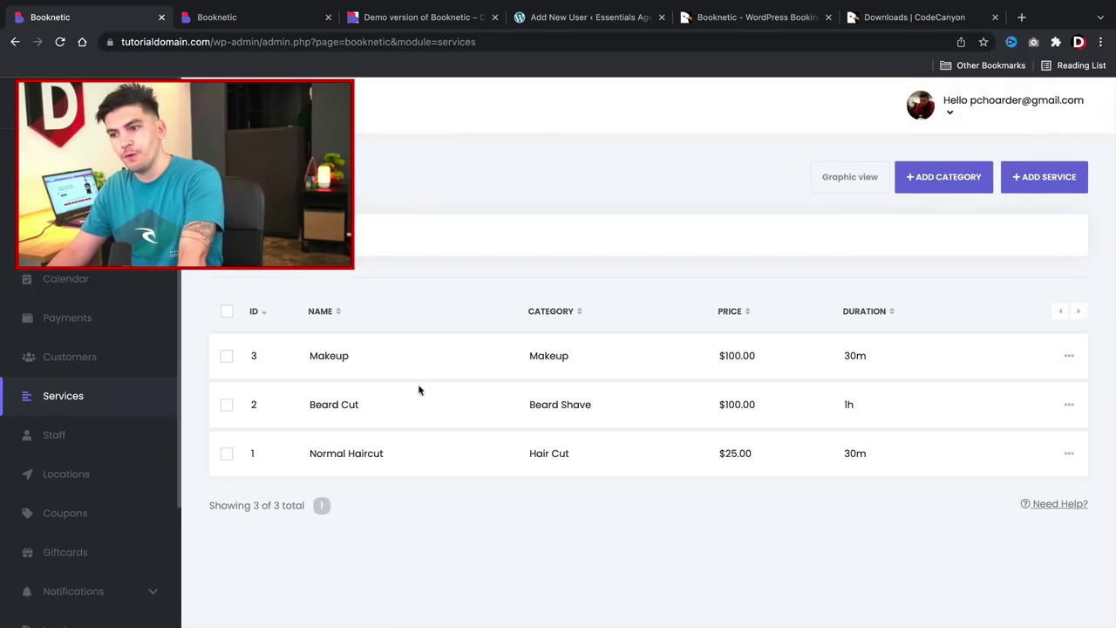
{"action": "left_click", "coordinate": [843, 178]}
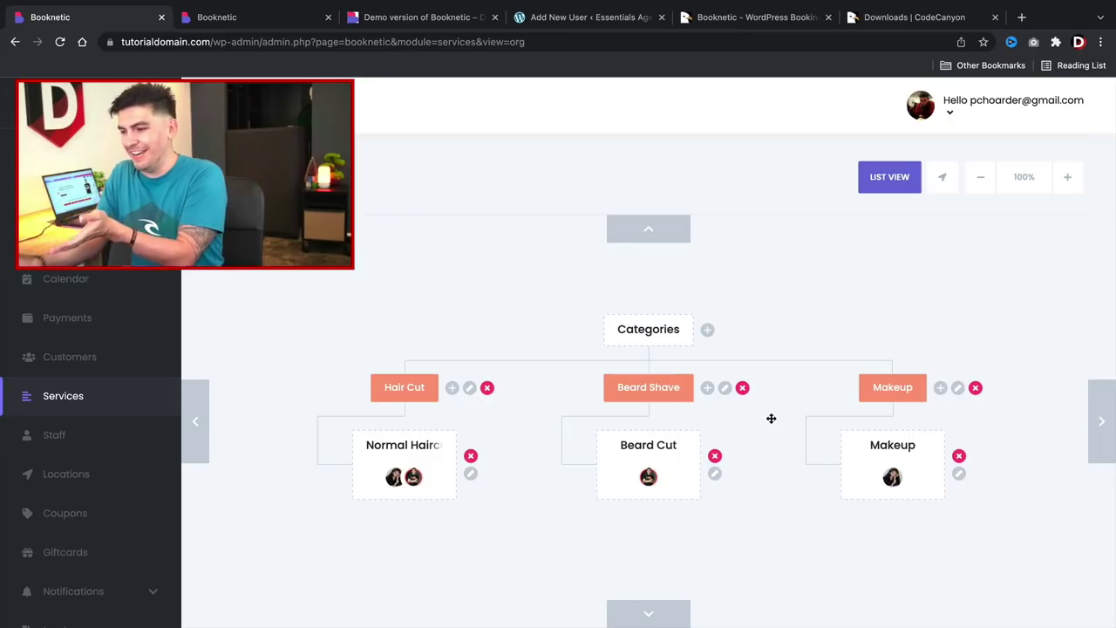
{"action": "left_click_drag", "start_coordinate": [630, 351], "coordinate": [655, 327]}
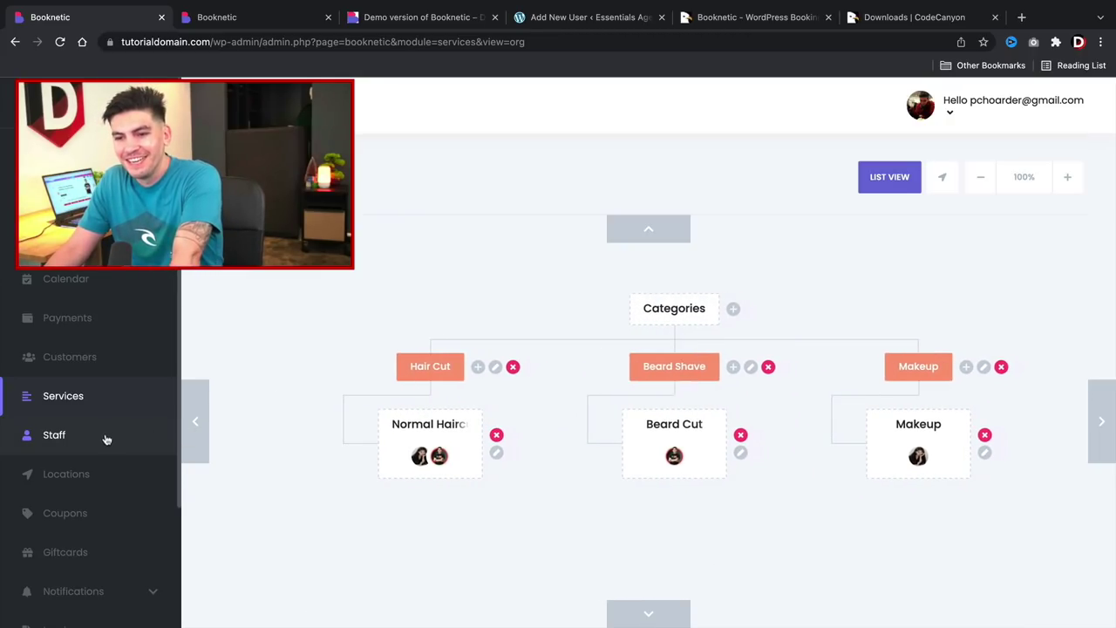
Look through Staff and Locations, then open the empty Coupons list to add a coupon.
{"action": "left_click", "coordinate": [61, 438]}
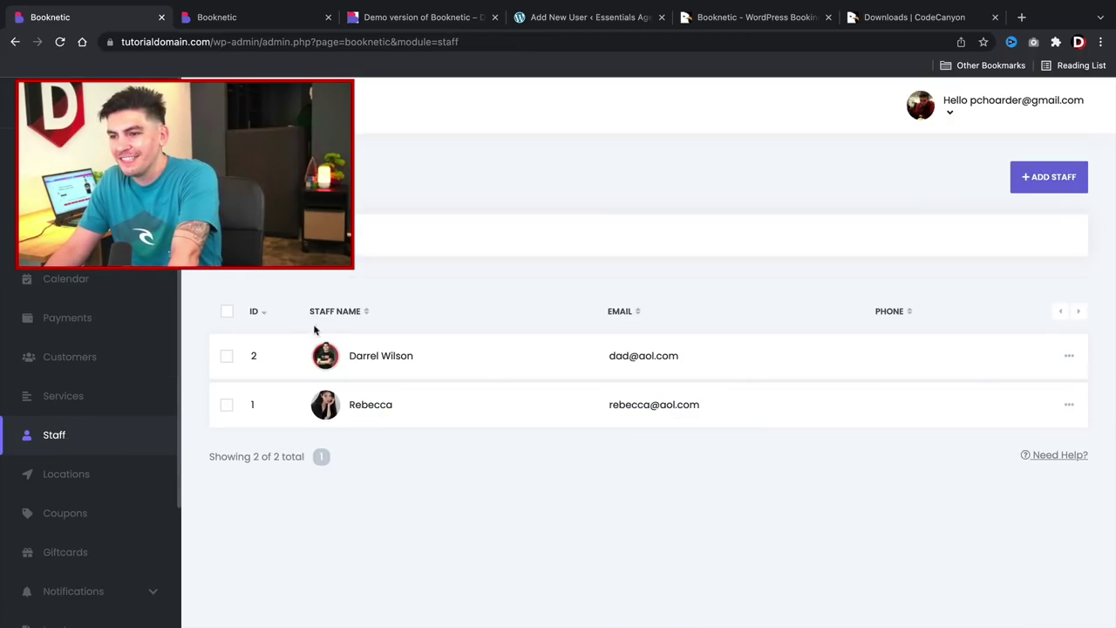
{"action": "scroll", "coordinate": [103, 419], "scroll_direction": "down", "scroll_amount": 3}
{"action": "left_click", "coordinate": [100, 340]}
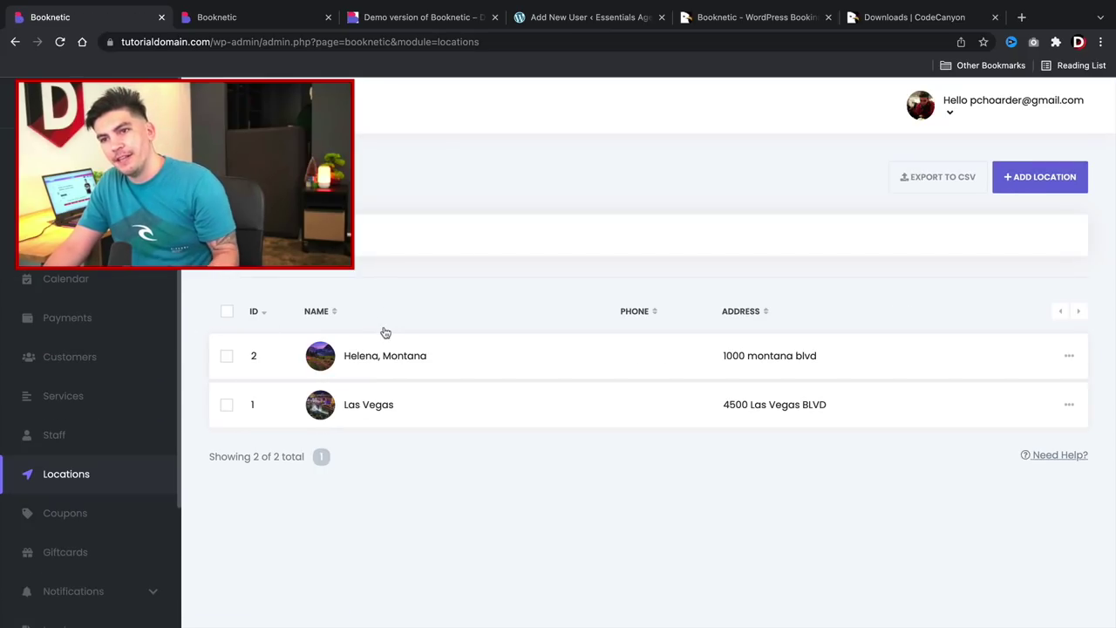
{"action": "left_click", "coordinate": [75, 512]}
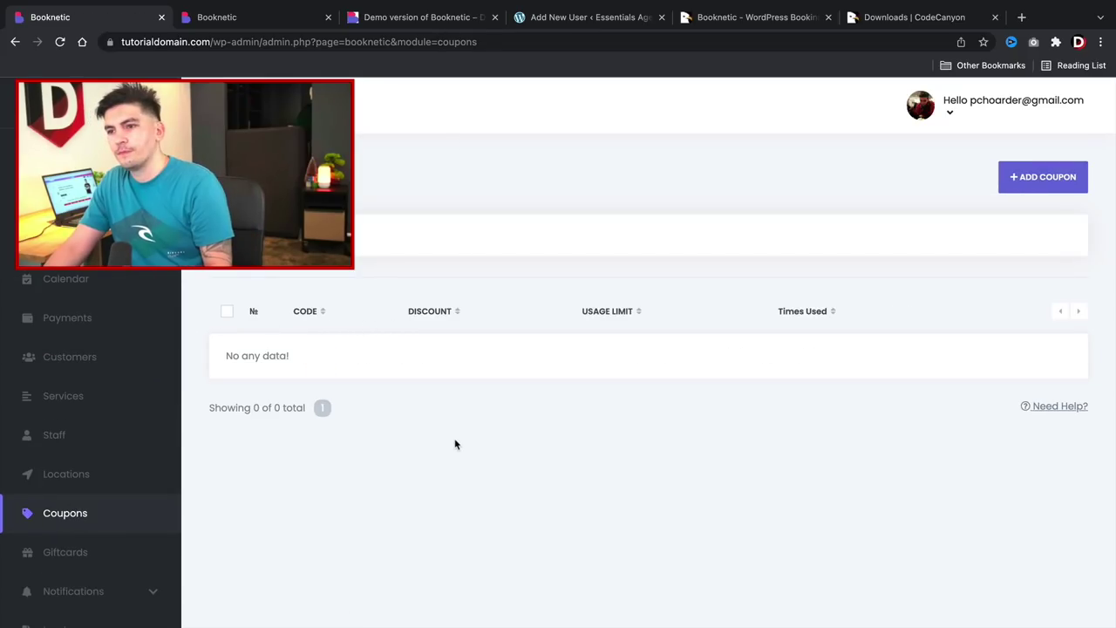
{"action": "left_click", "coordinate": [1043, 179]}
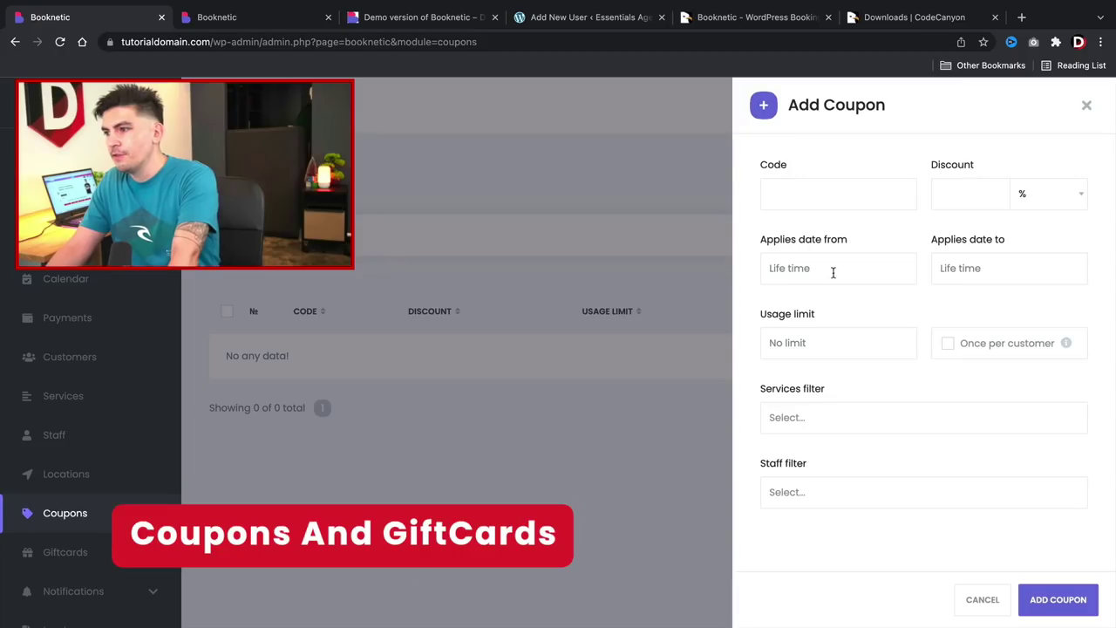
Enter the coupon code 'do' with a 50% discount.
{"action": "left_click", "coordinate": [852, 197]}
{"action": "type", "text": "do"}
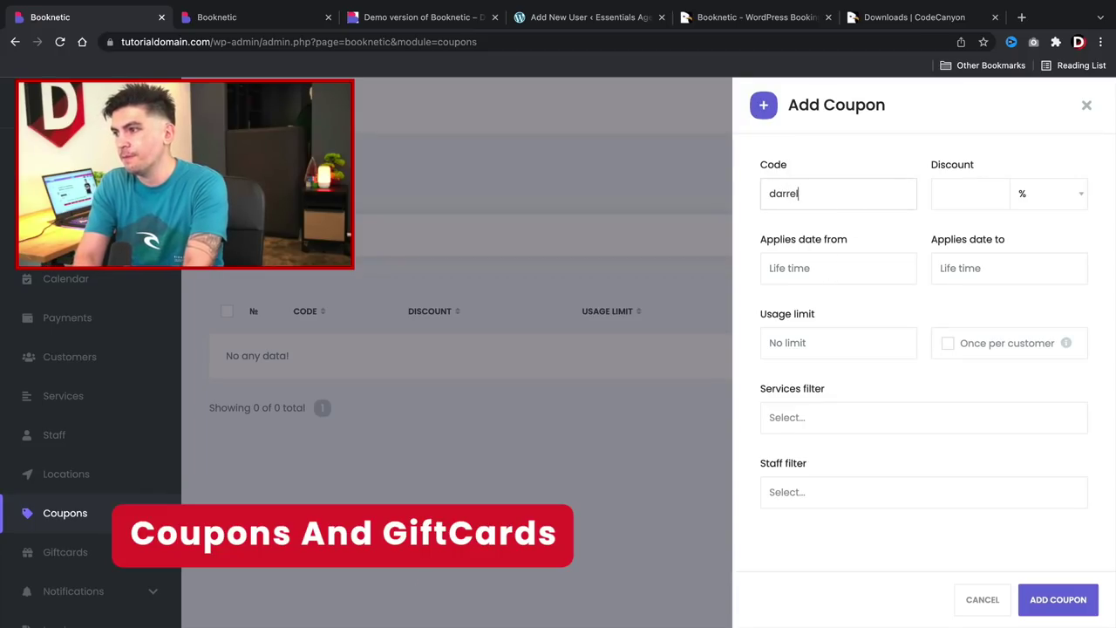
{"action": "left_click", "coordinate": [970, 193]}
{"action": "type", "text": "50"}
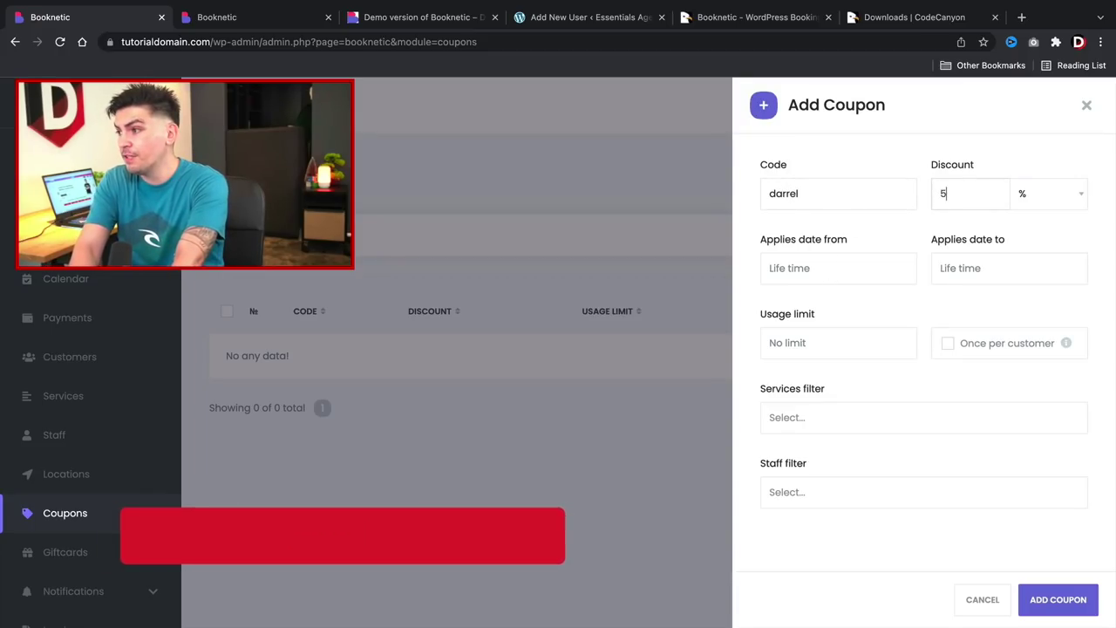
Make the coupon valid 2022-02-01 to 2022-02-28, save it, and go to Giftcards.
{"action": "left_click", "coordinate": [820, 268]}
{"action": "left_click", "coordinate": [833, 362]}
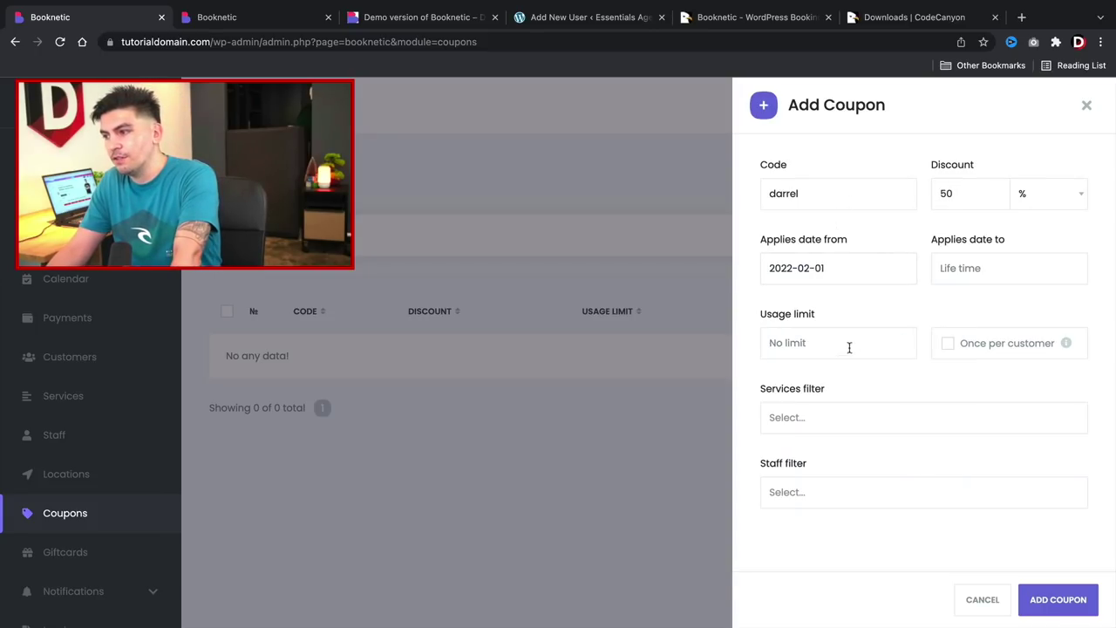
{"action": "left_click", "coordinate": [980, 268]}
{"action": "left_click", "coordinate": [930, 473]}
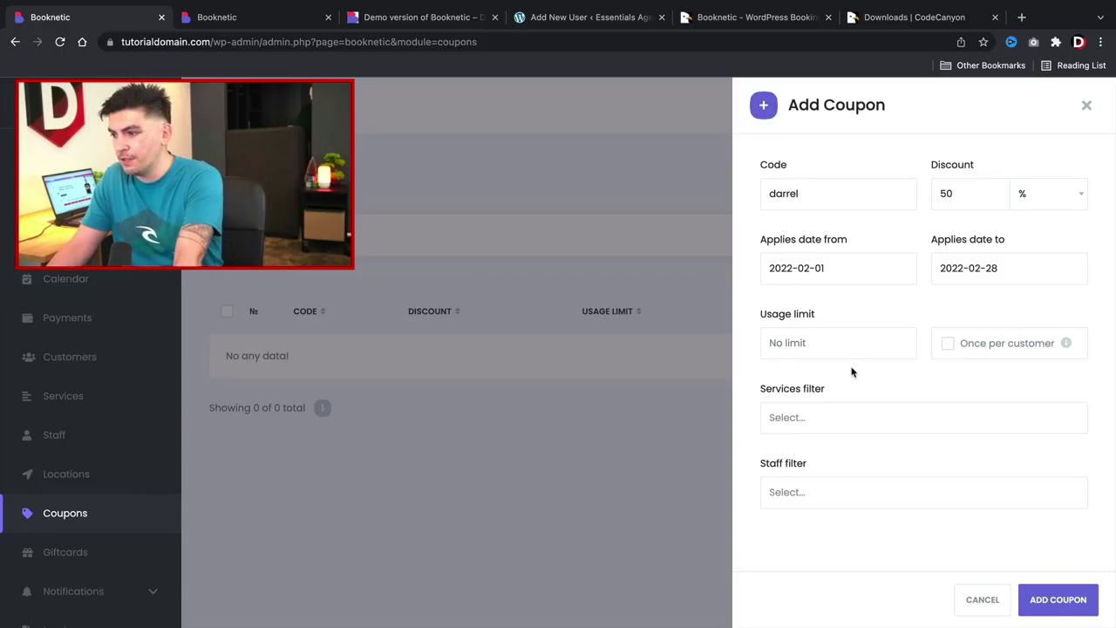
{"action": "left_click", "coordinate": [1062, 596]}
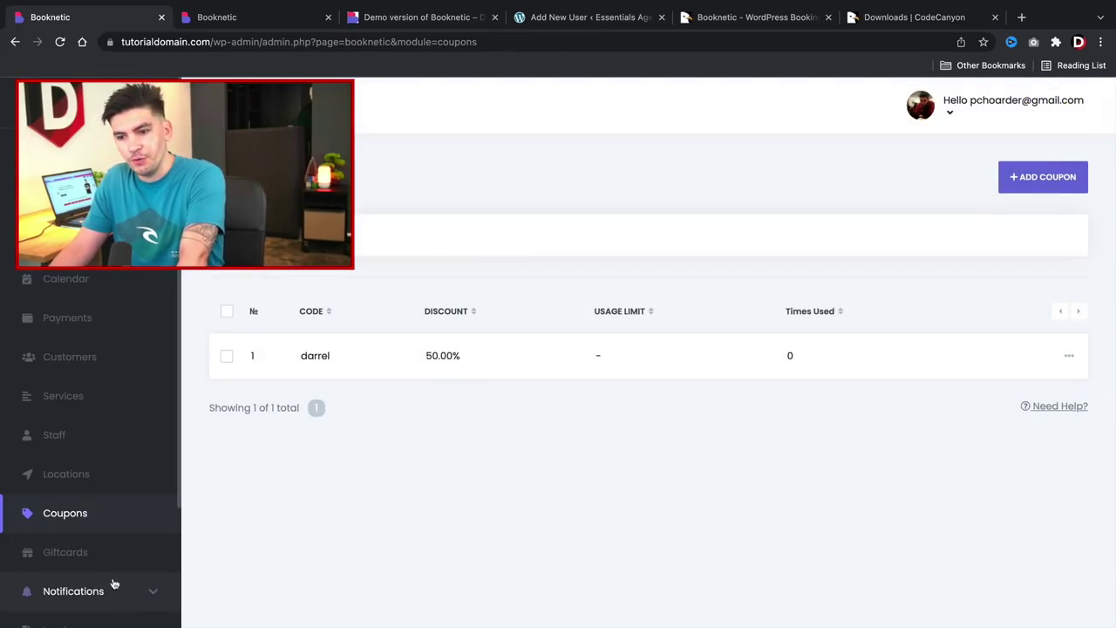
{"action": "scroll", "coordinate": [113, 558], "scroll_direction": "down", "scroll_amount": 3}
{"action": "left_click", "coordinate": [101, 399]}
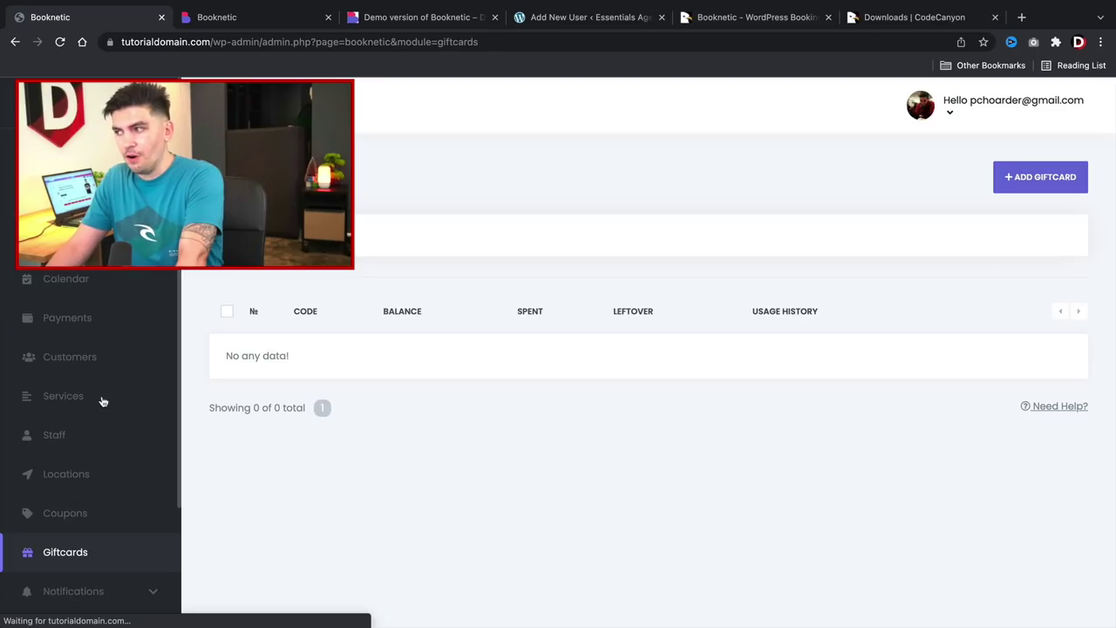
Start a new gift card and enter its code and the $100 amount.
{"action": "left_click", "coordinate": [1048, 180]}
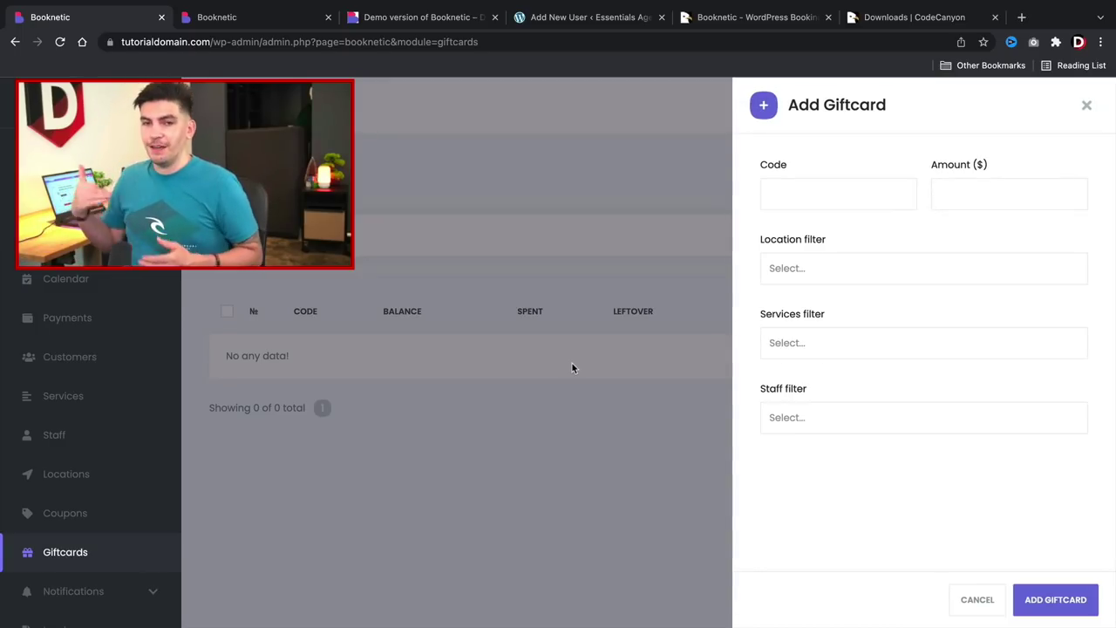
{"action": "left_click", "coordinate": [822, 189]}
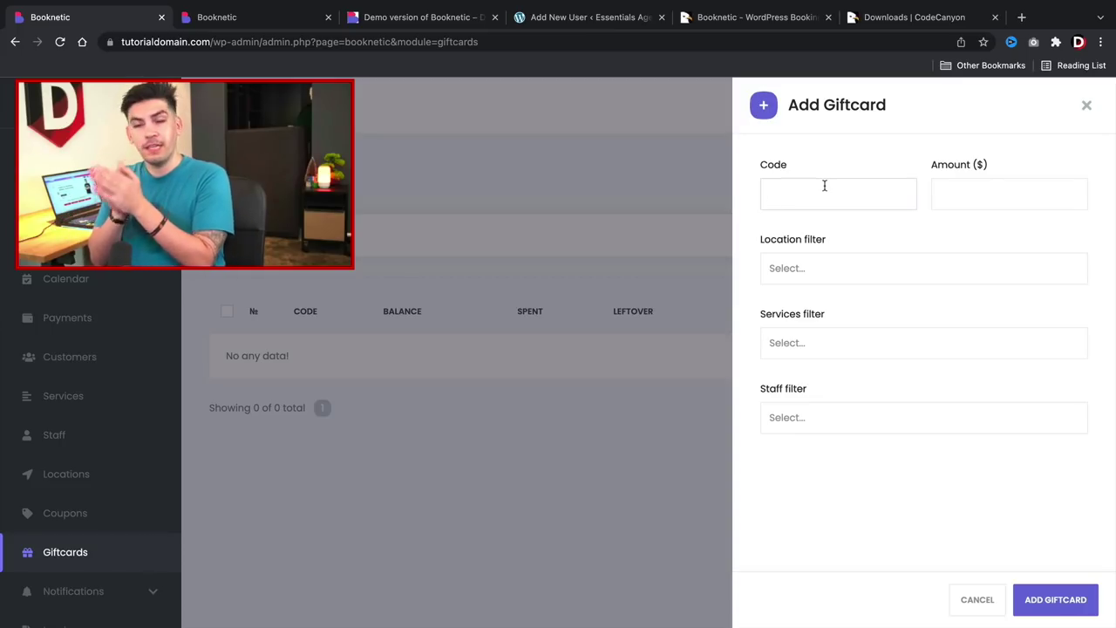
{"action": "left_click", "coordinate": [824, 186]}
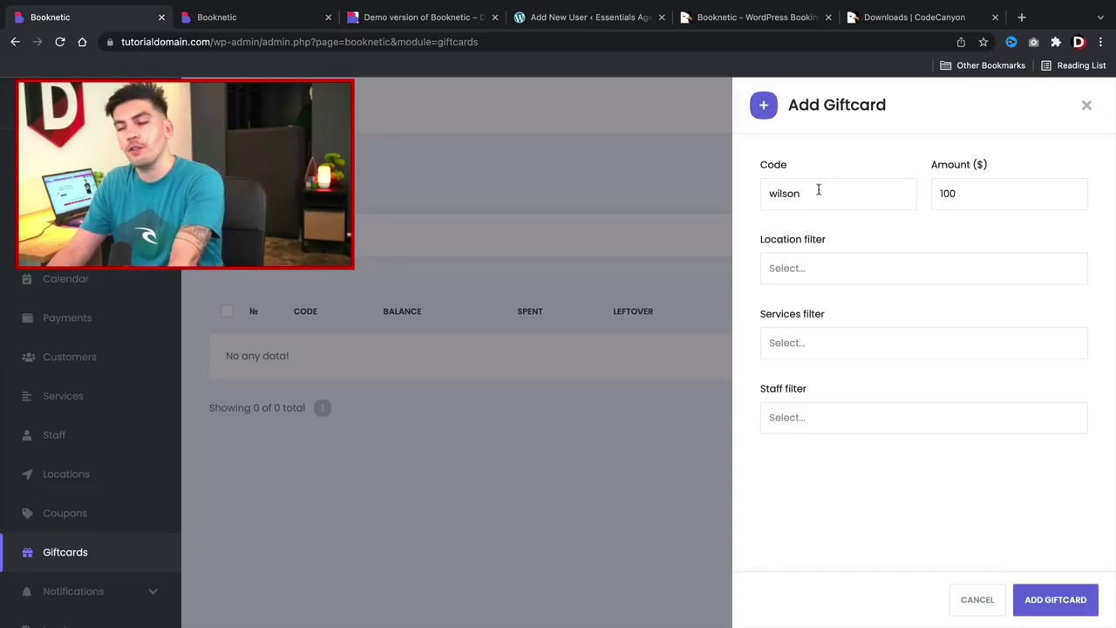
Limit the gift card to Las Vegas and the Normal Haircut, Beard Cut and Makeup services.
{"action": "left_click", "coordinate": [815, 269]}
{"action": "left_click", "coordinate": [814, 294]}
{"action": "left_click", "coordinate": [838, 270]}
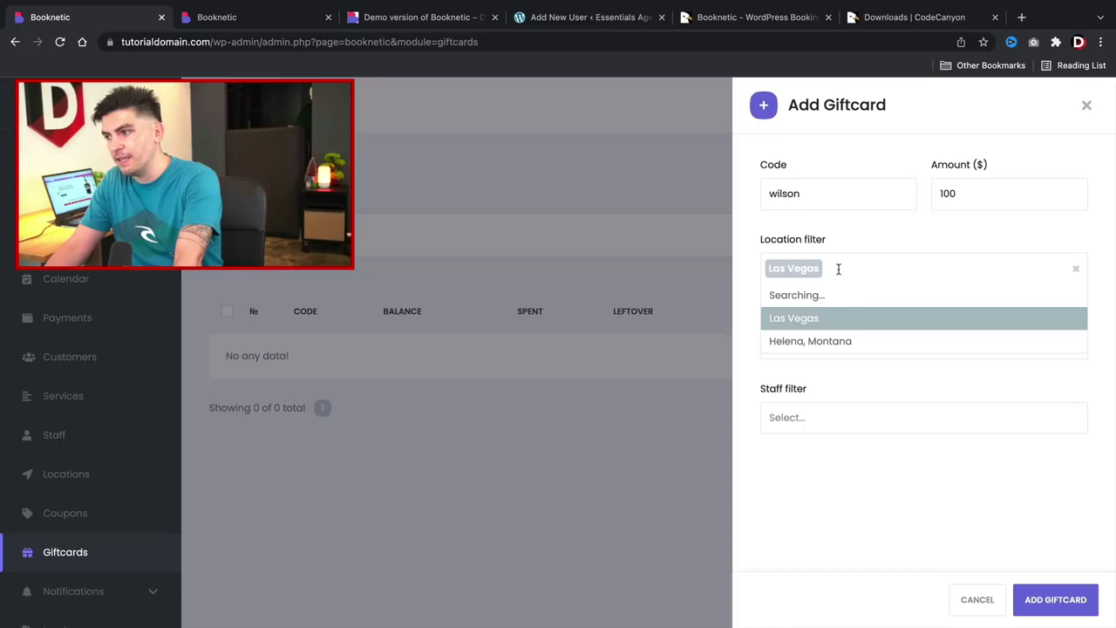
{"action": "left_click", "coordinate": [832, 343]}
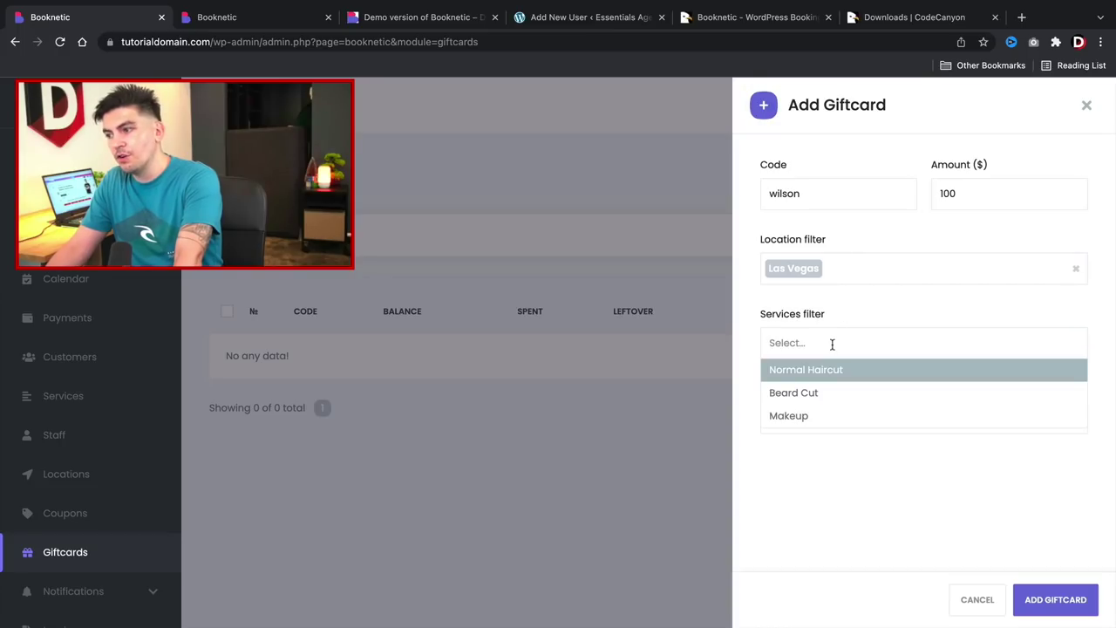
{"action": "left_click", "coordinate": [835, 369]}
{"action": "left_click", "coordinate": [882, 340]}
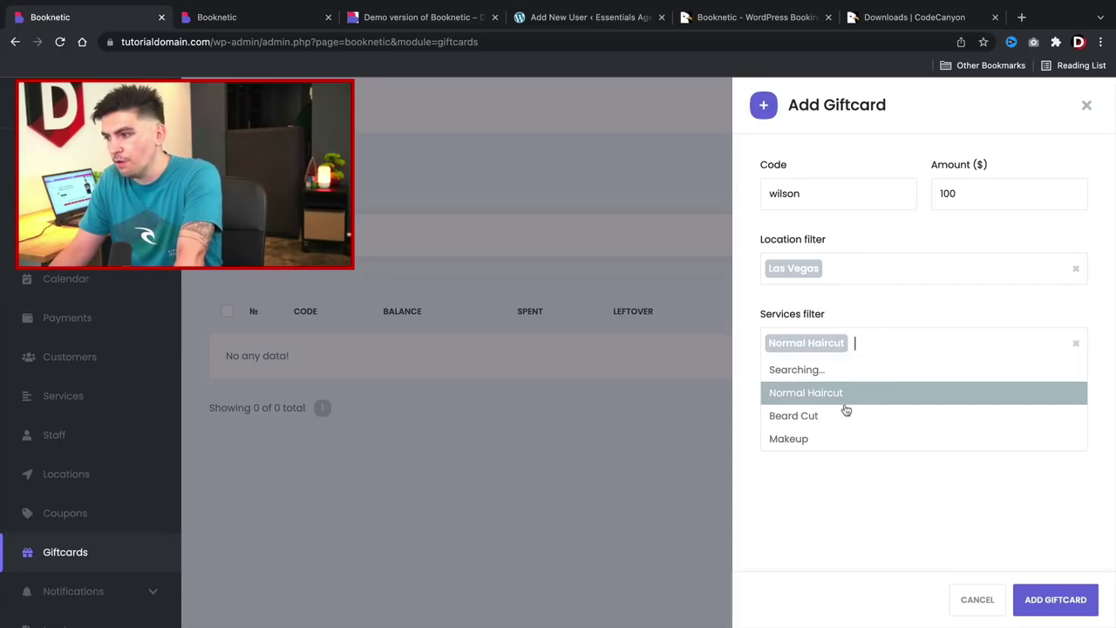
{"action": "left_click", "coordinate": [844, 413]}
{"action": "left_click", "coordinate": [904, 440]}
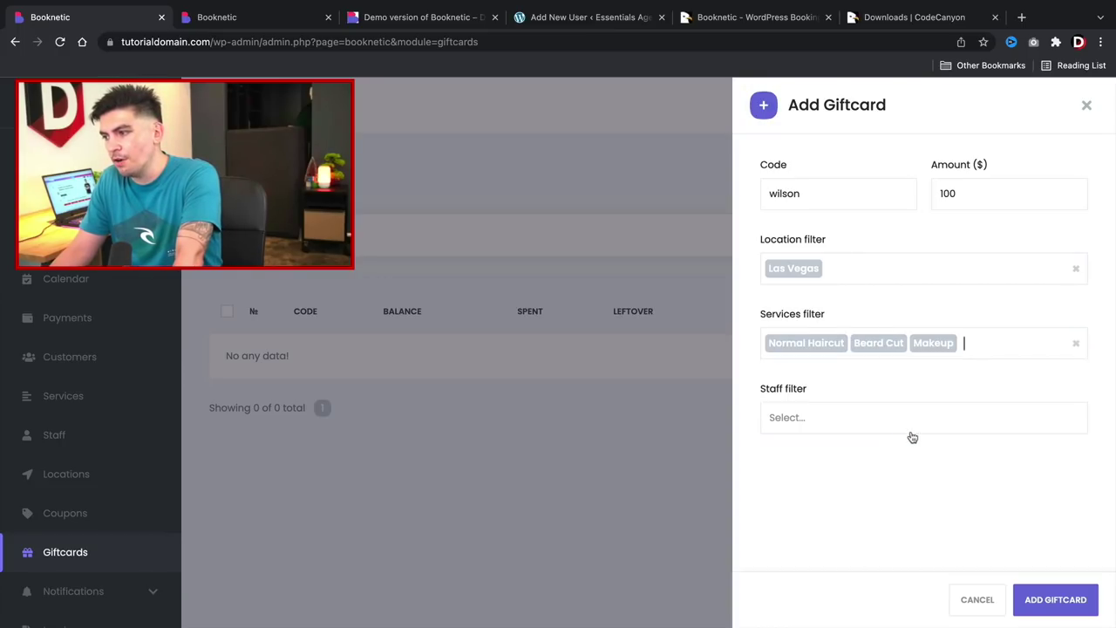
Restrict the gift card to two staff members and save it.
{"action": "left_click", "coordinate": [870, 417]}
{"action": "left_click", "coordinate": [853, 446]}
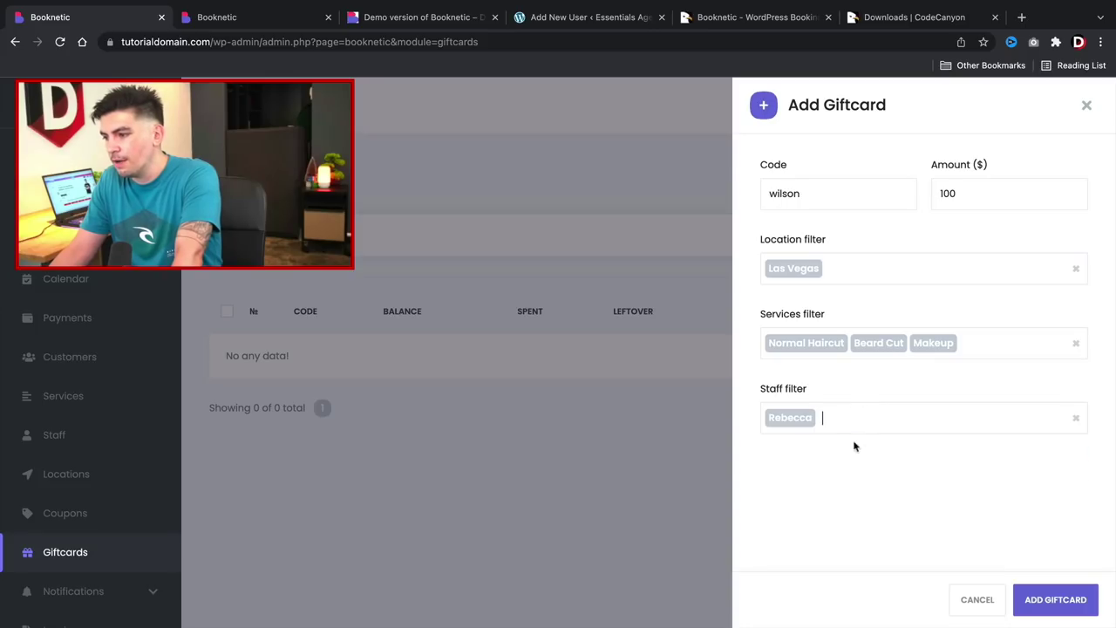
{"action": "left_click", "coordinate": [884, 422]}
{"action": "left_click", "coordinate": [854, 489]}
{"action": "left_click", "coordinate": [859, 424]}
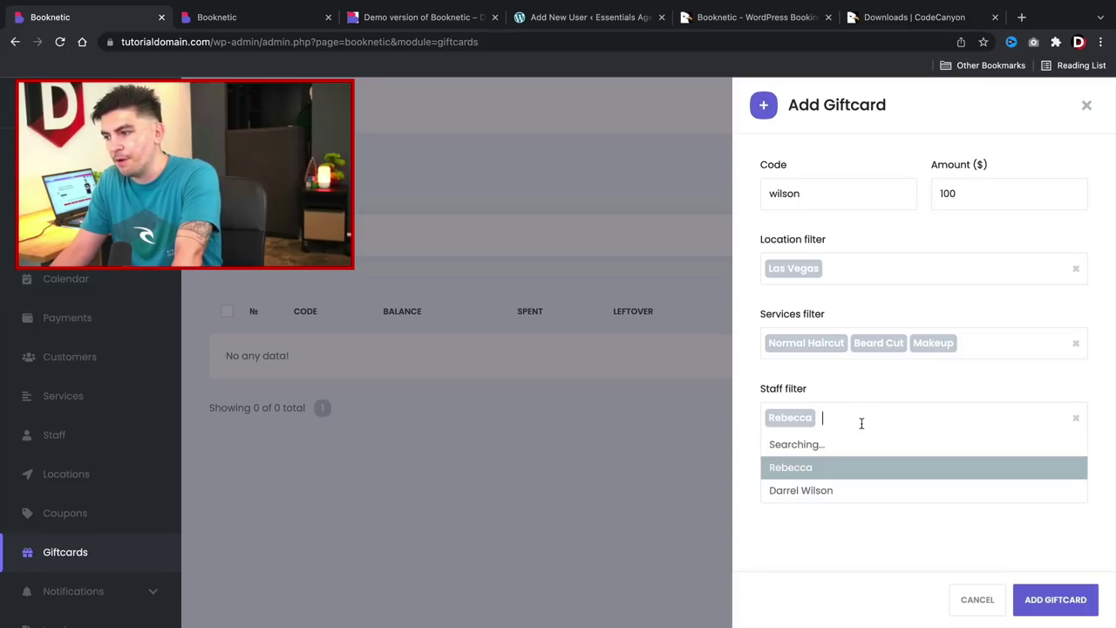
{"action": "left_click", "coordinate": [836, 490]}
{"action": "left_click", "coordinate": [849, 418]}
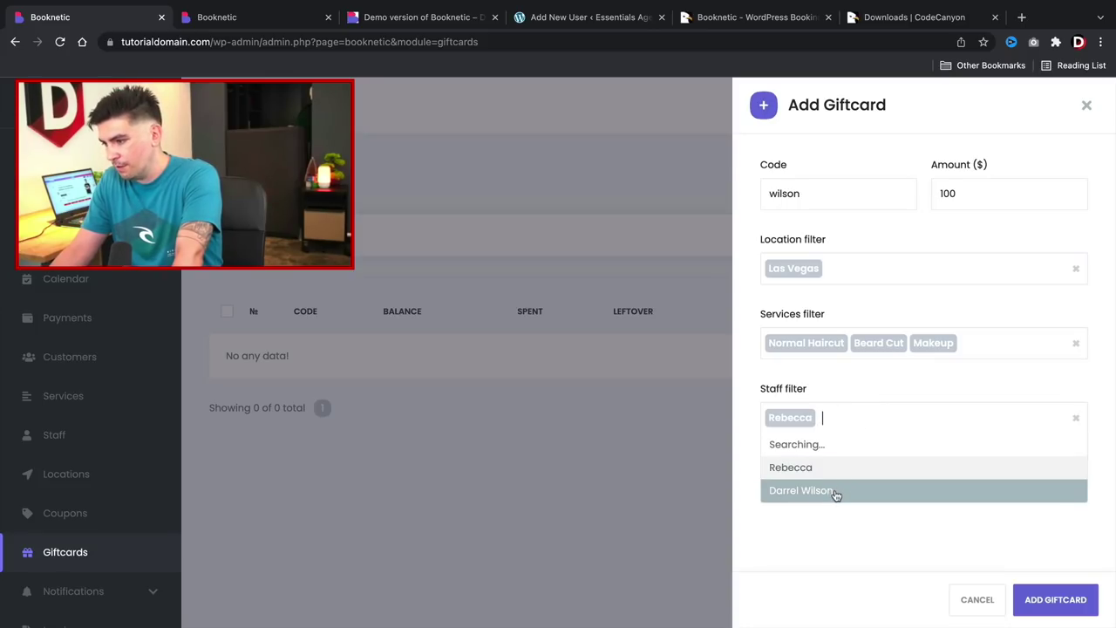
{"action": "left_click", "coordinate": [835, 494]}
{"action": "left_click", "coordinate": [1014, 601]}
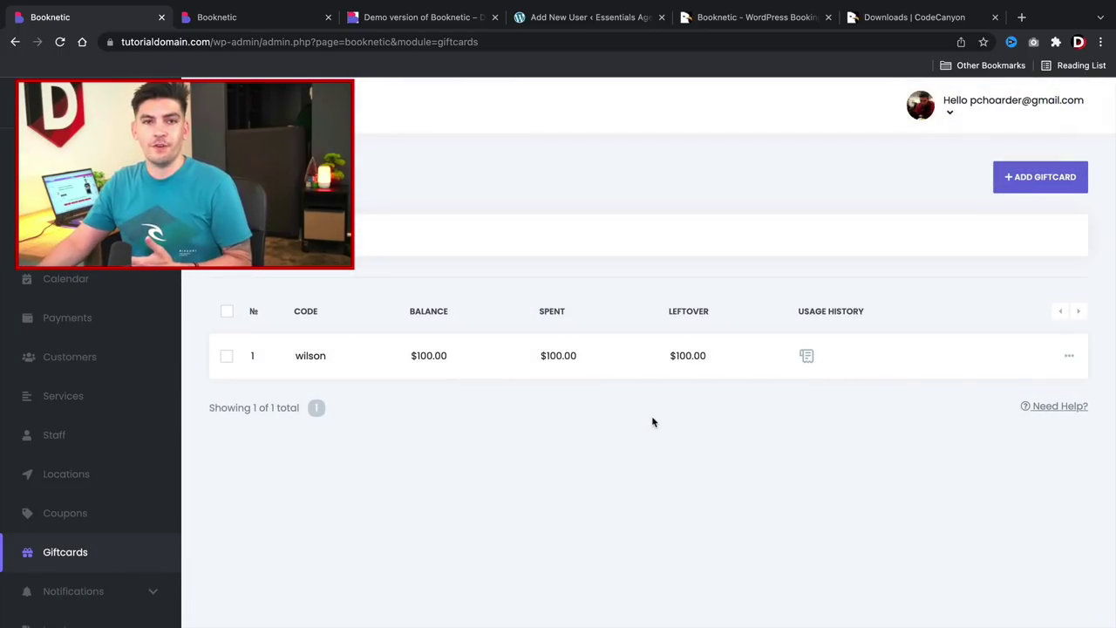
Open Notifications > Email Notifications.
{"action": "scroll", "coordinate": [96, 436], "scroll_direction": "down", "scroll_amount": 4}
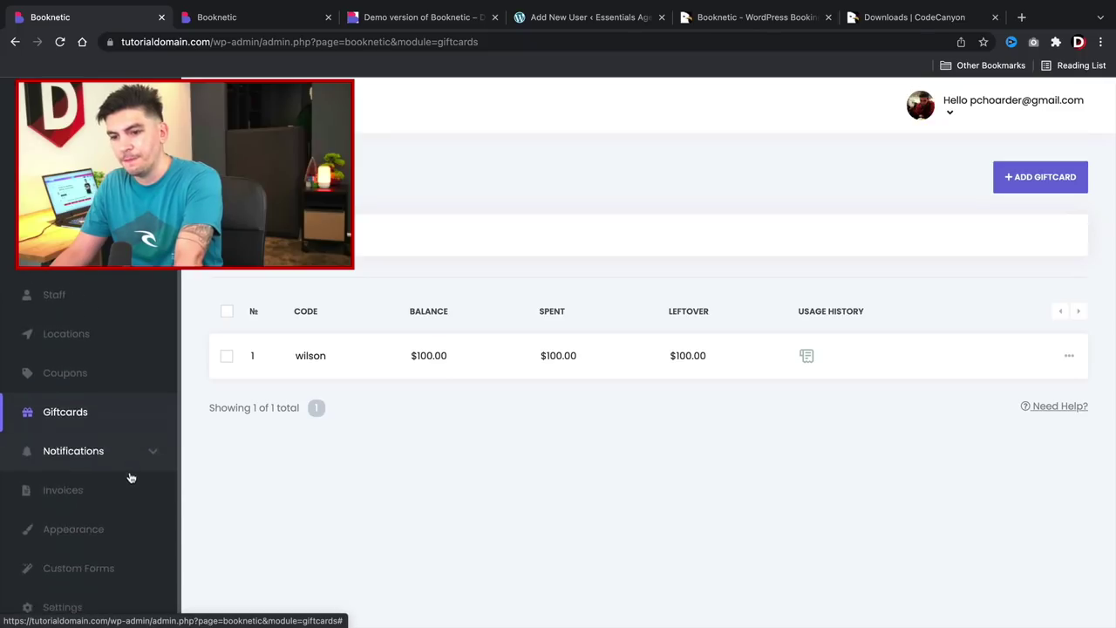
{"action": "left_click", "coordinate": [108, 436]}
{"action": "scroll", "coordinate": [108, 427], "scroll_direction": "down", "scroll_amount": 2}
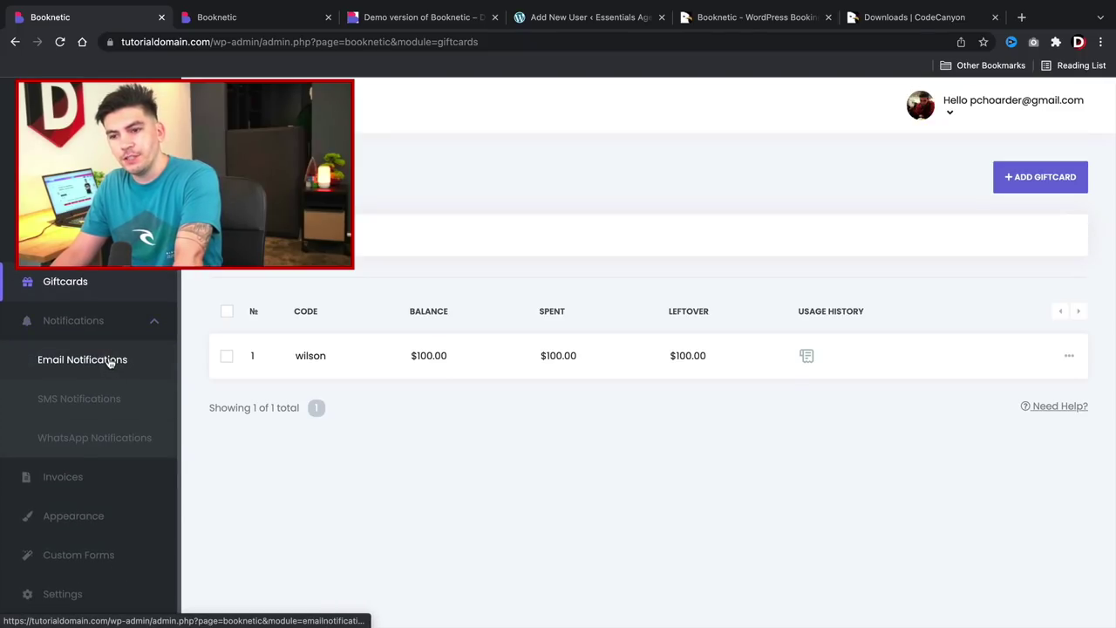
{"action": "left_click", "coordinate": [110, 363]}
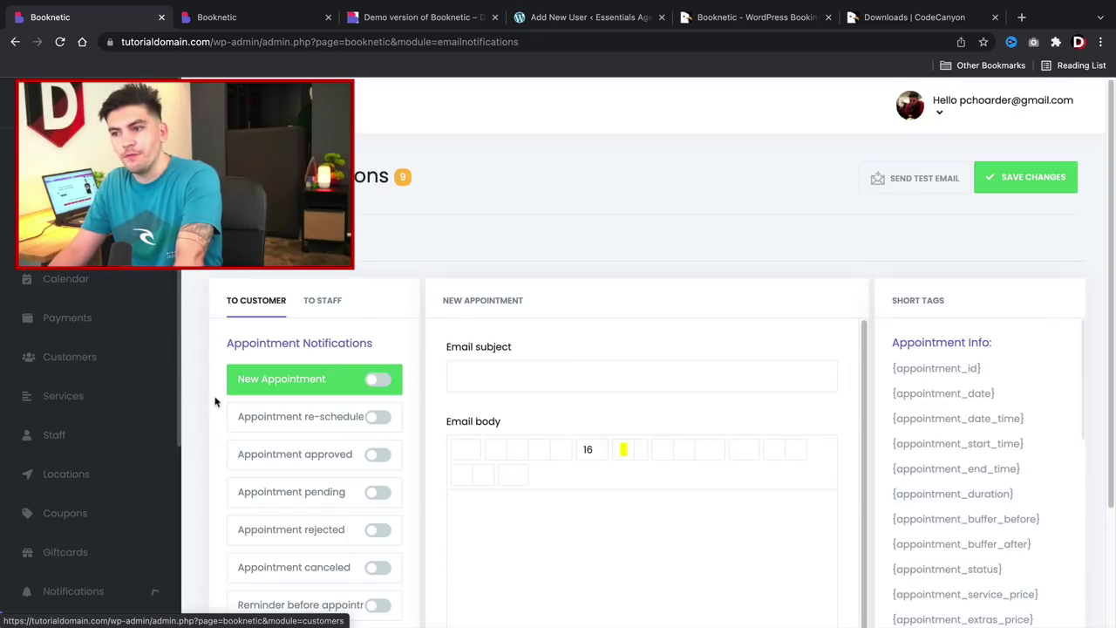
Enable customer emails for New Appointment, Appointment re-scheduled and Appointment approved.
{"action": "scroll", "coordinate": [165, 436], "scroll_direction": "down", "scroll_amount": 3}
{"action": "scroll", "coordinate": [299, 432], "scroll_direction": "down", "scroll_amount": 3}
{"action": "scroll", "coordinate": [299, 432], "scroll_direction": "down", "scroll_amount": 1}
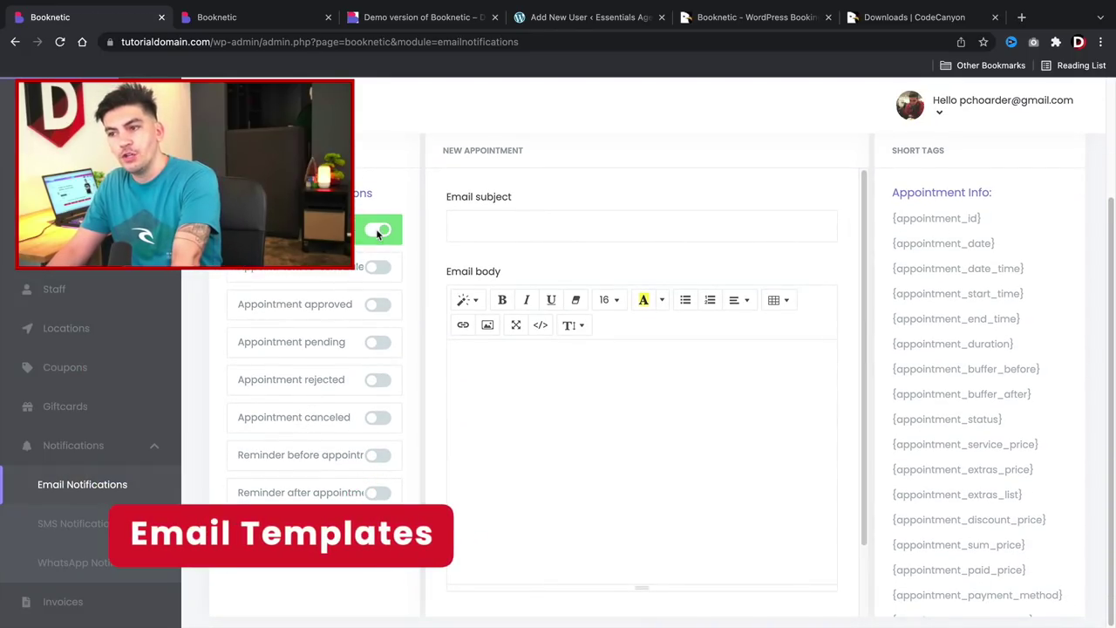
{"action": "left_click", "coordinate": [378, 232]}
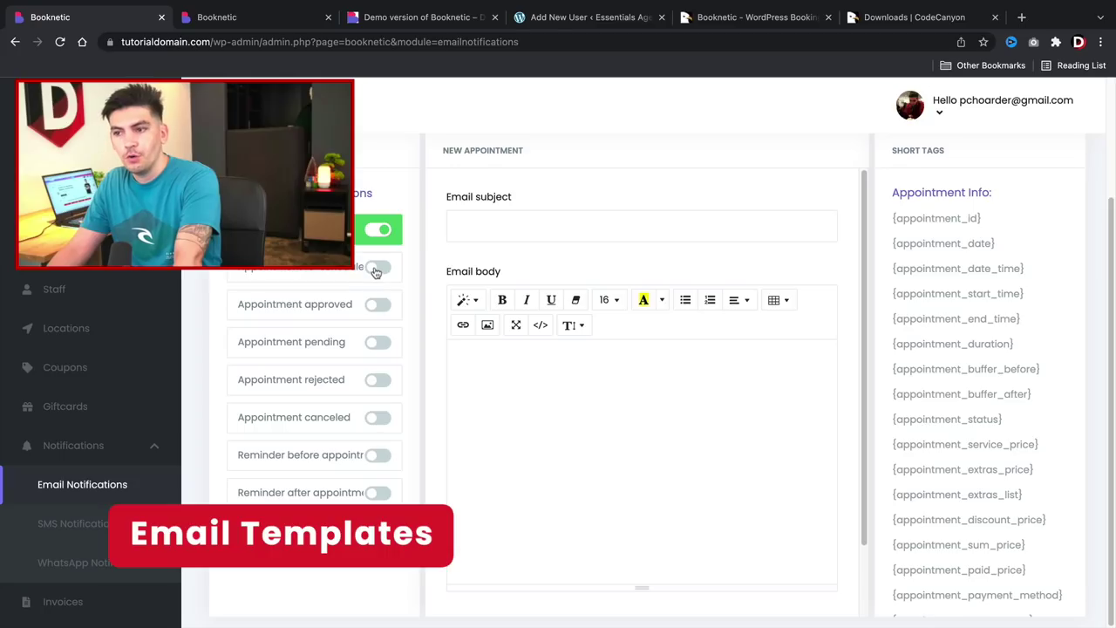
{"action": "left_click", "coordinate": [378, 268]}
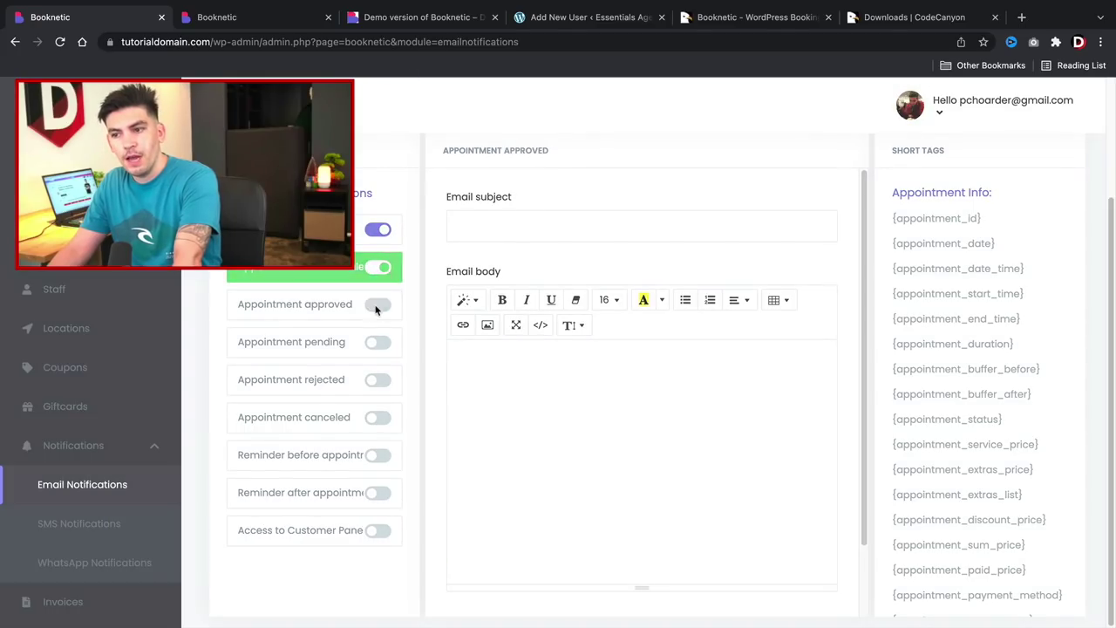
{"action": "left_click", "coordinate": [378, 306]}
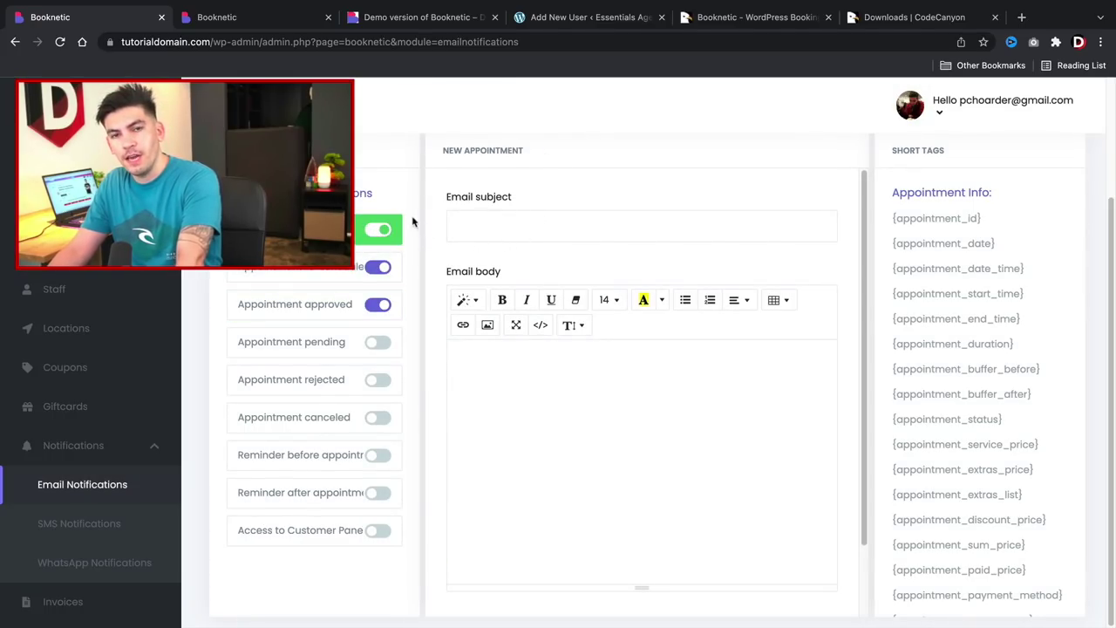
Check the TO STAFF notifications, then return to TO CUSTOMER.
{"action": "scroll", "coordinate": [414, 222], "scroll_direction": "up", "scroll_amount": 3}
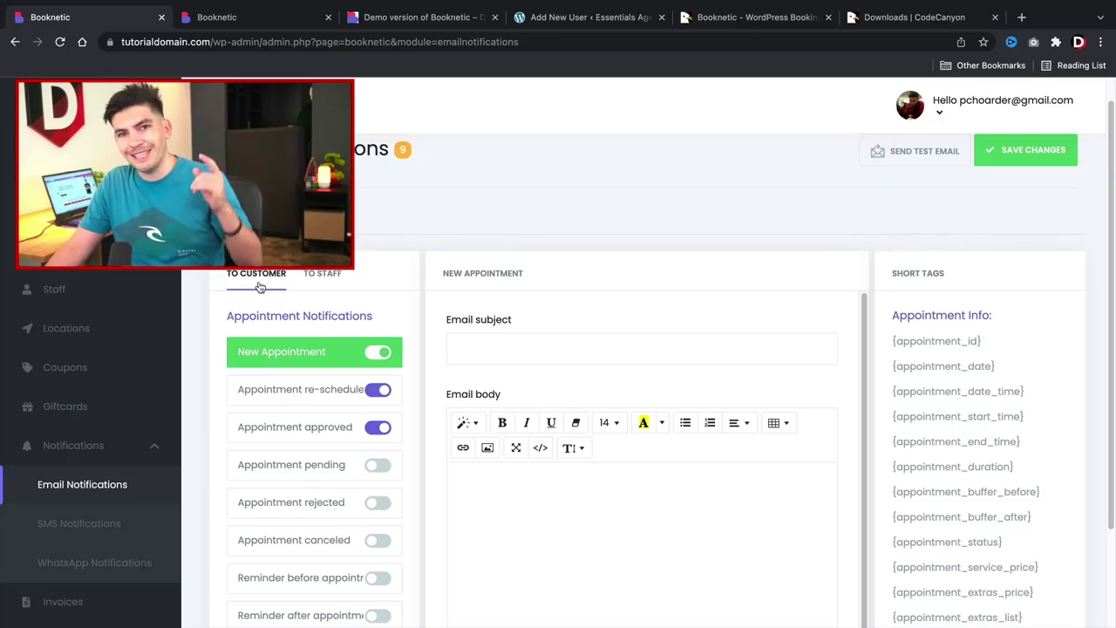
{"action": "left_click", "coordinate": [319, 276]}
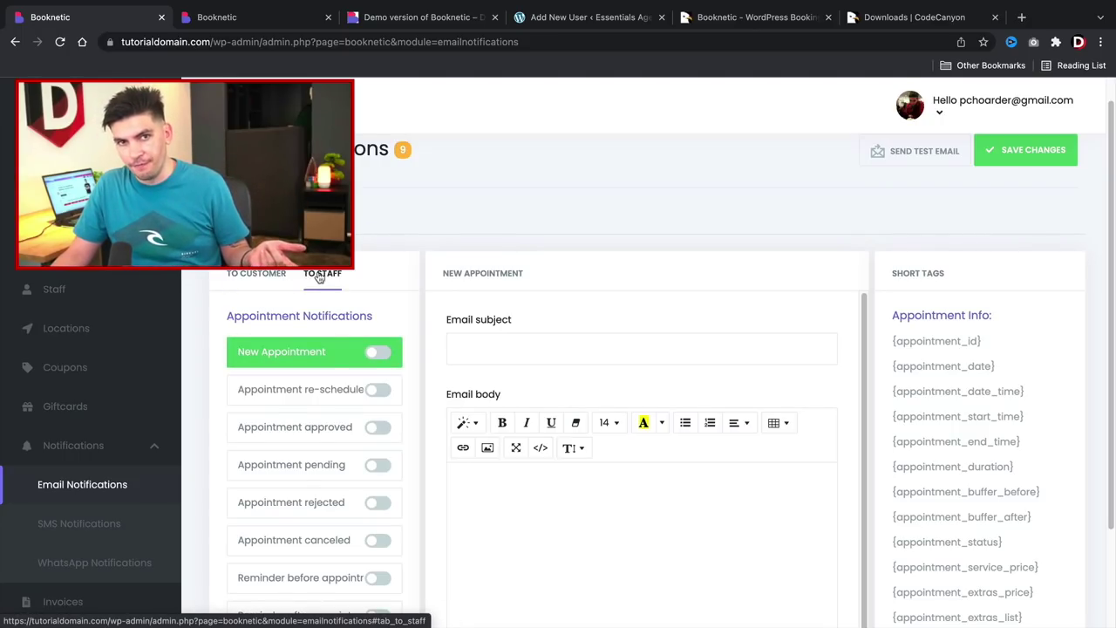
{"action": "left_click", "coordinate": [261, 275]}
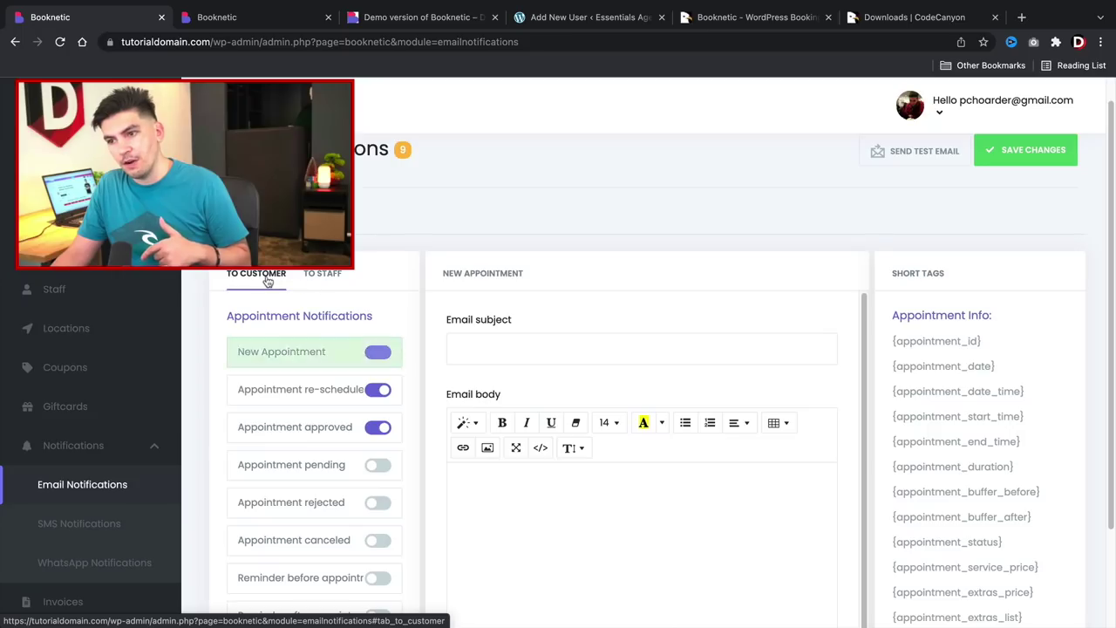
{"action": "scroll", "coordinate": [358, 299], "scroll_direction": "down", "scroll_amount": 2}
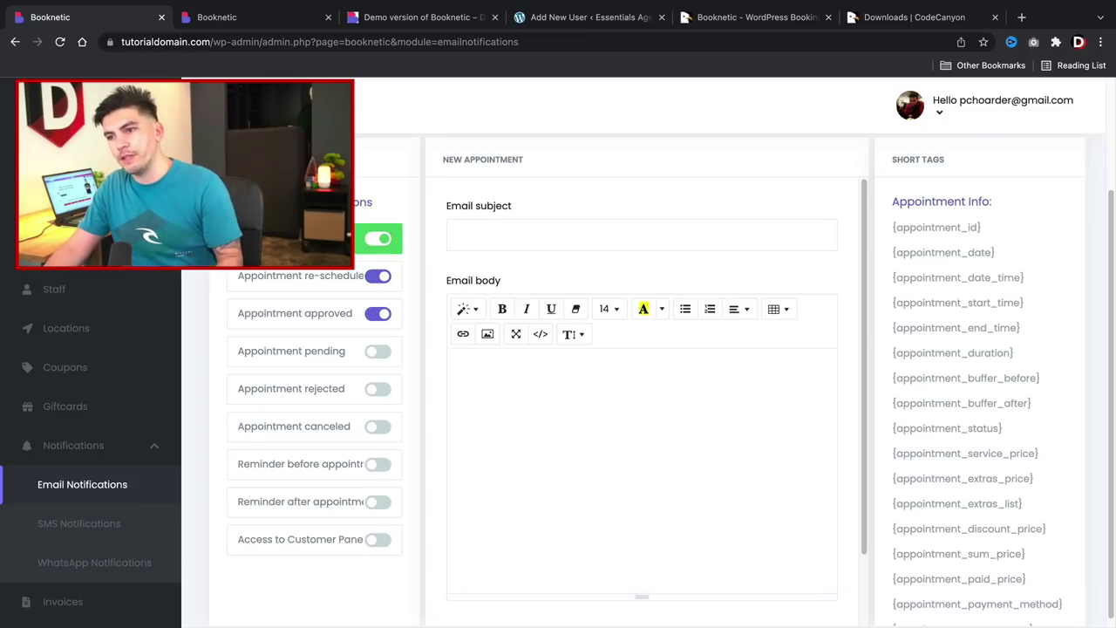
Keep New Appointment on and set the subject 'Thanks you for registering!'.
{"action": "left_click", "coordinate": [381, 241]}
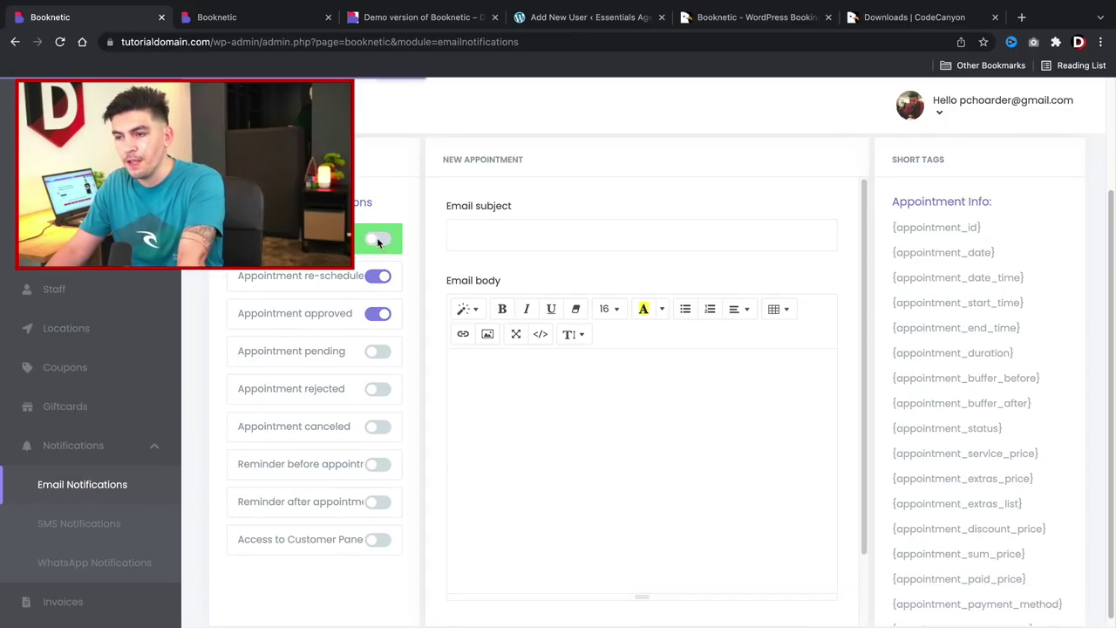
{"action": "left_click", "coordinate": [381, 241]}
{"action": "left_click", "coordinate": [474, 234]}
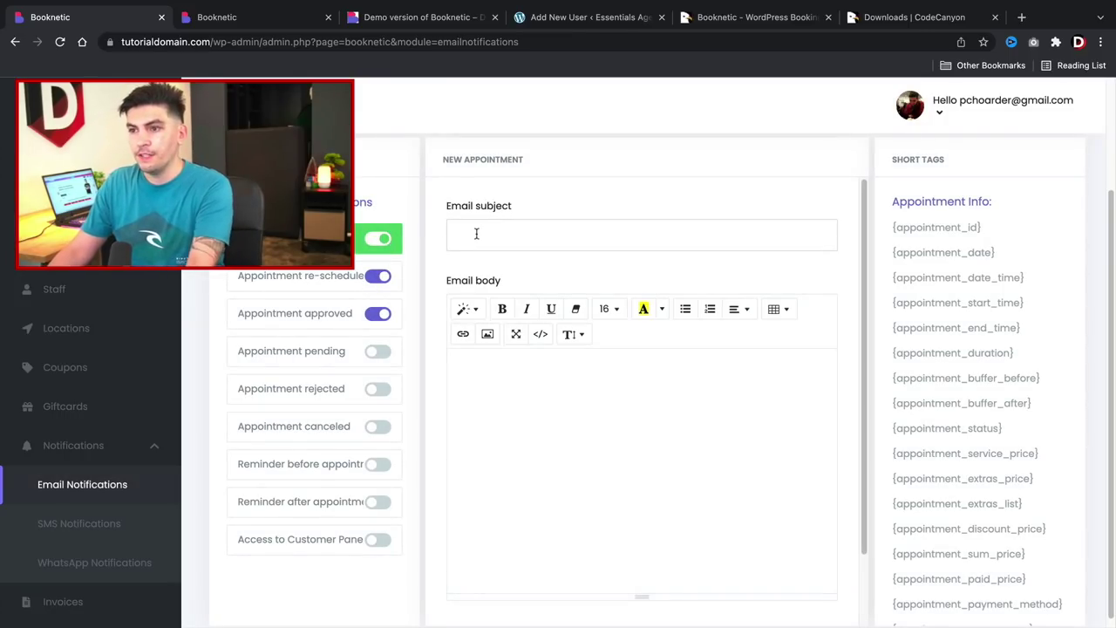
{"action": "type", "text": "Thanks"}
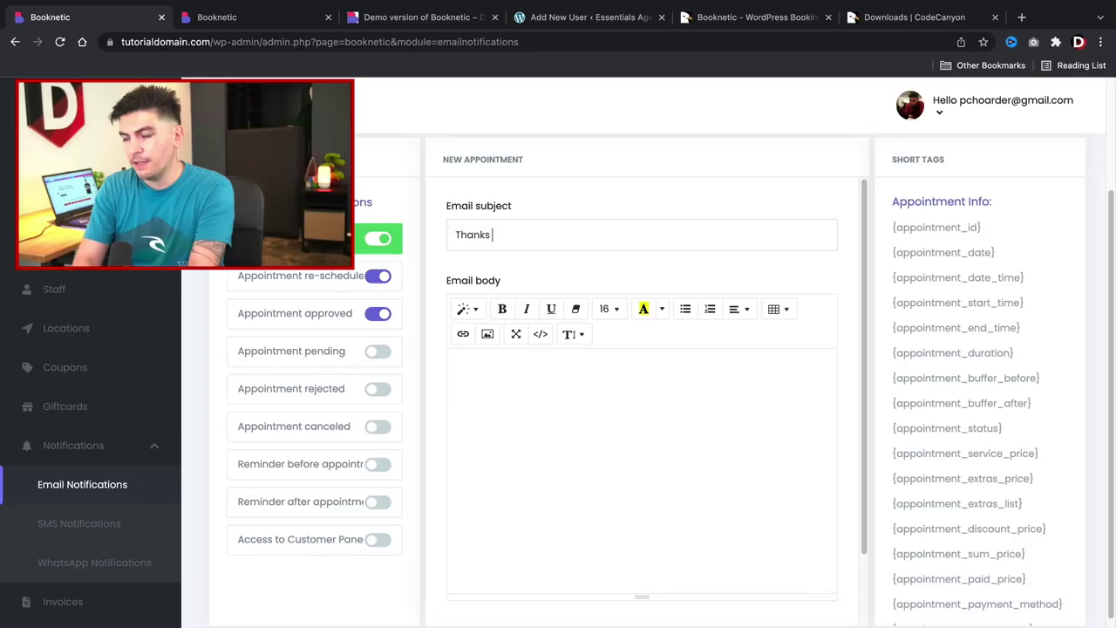
{"action": "type", "text": " you for registering!"}
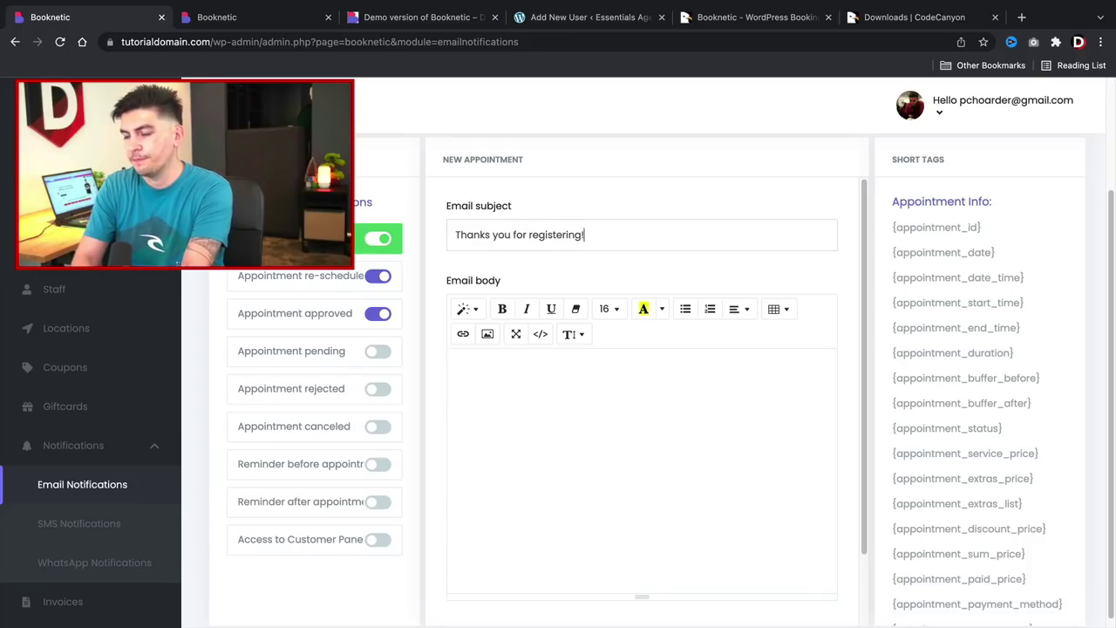
Write the email body welcoming the customer to darrels salon, ending with a new line.
{"action": "left_click", "coordinate": [453, 364]}
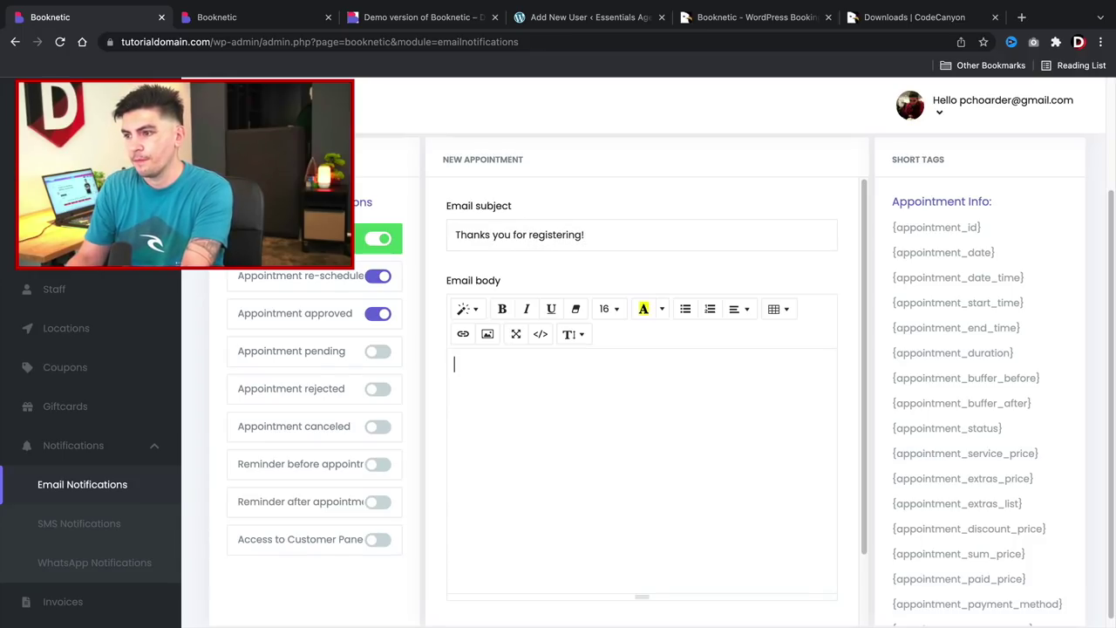
{"action": "type", "text": "You have a n"}
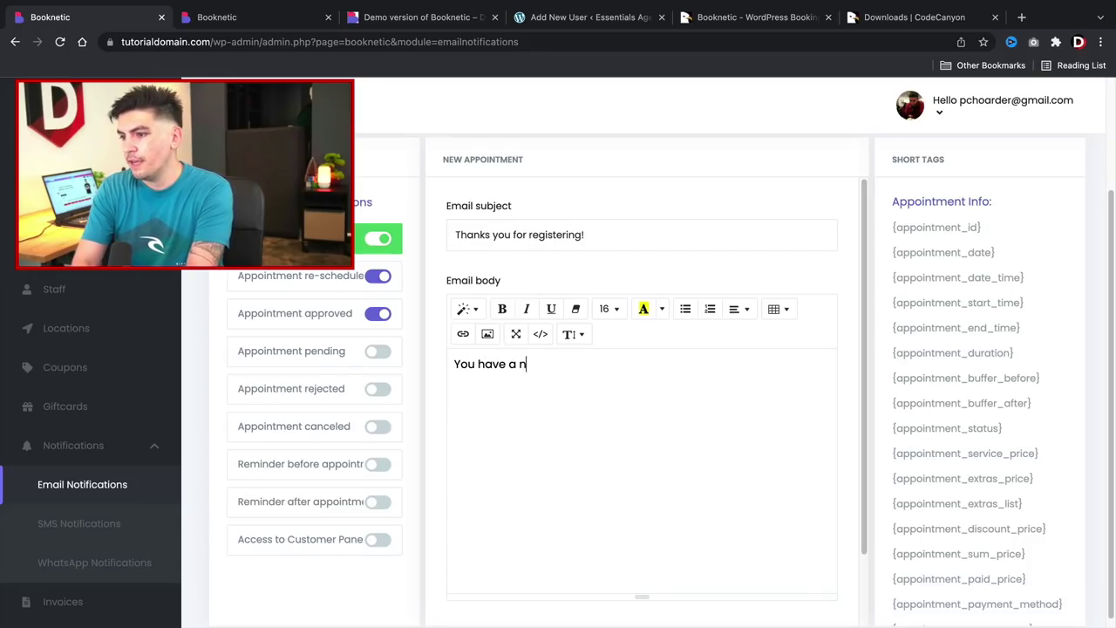
{"action": "type", "text": "ew appointment with"}
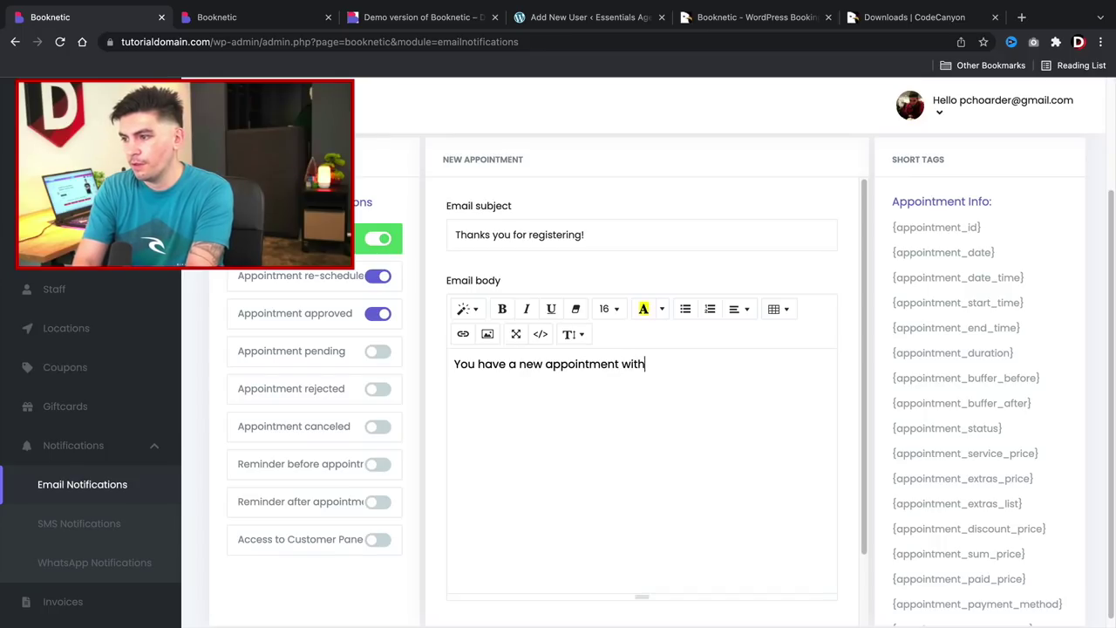
{"action": "type", "text": " darrels s"}
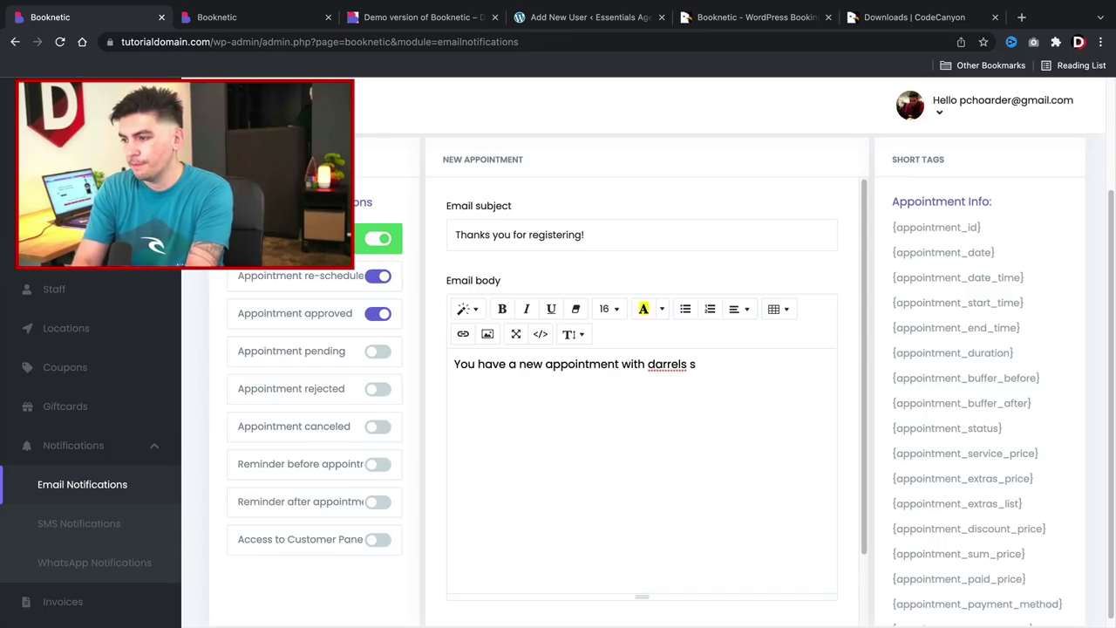
{"action": "type", "text": "lonalon! we are look"}
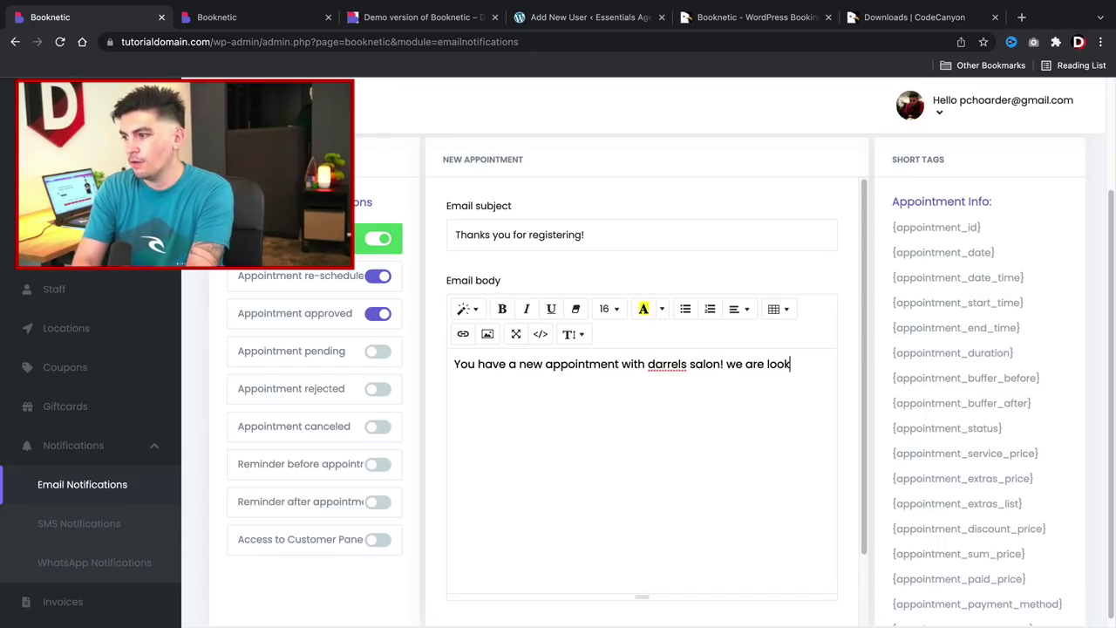
{"action": "type", "text": "ing forw"}
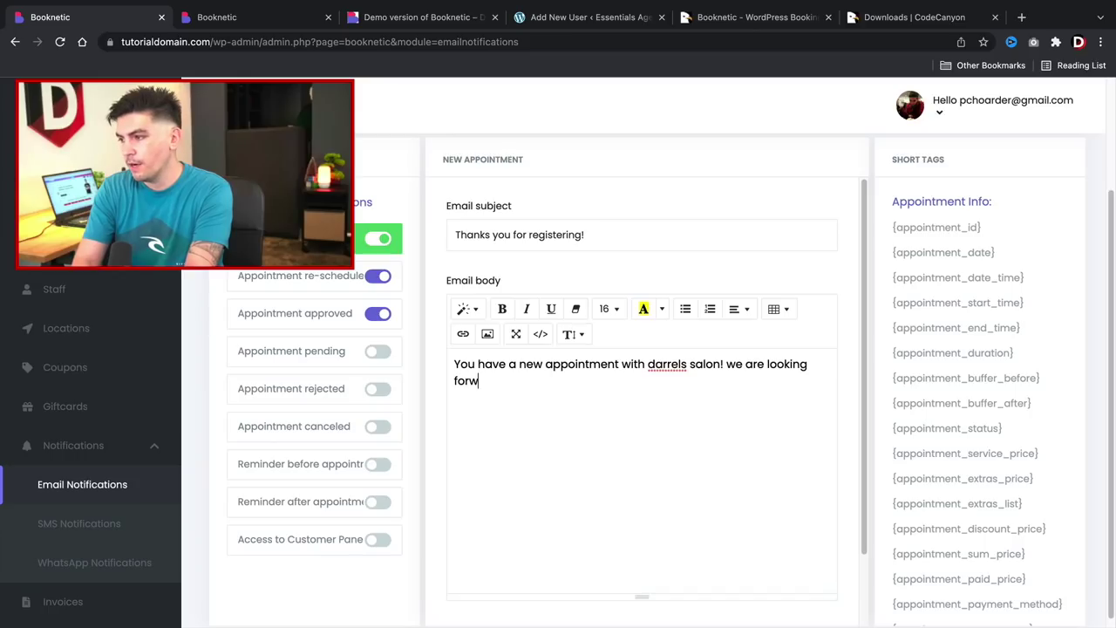
{"action": "type", "text": "ard to meetin"}
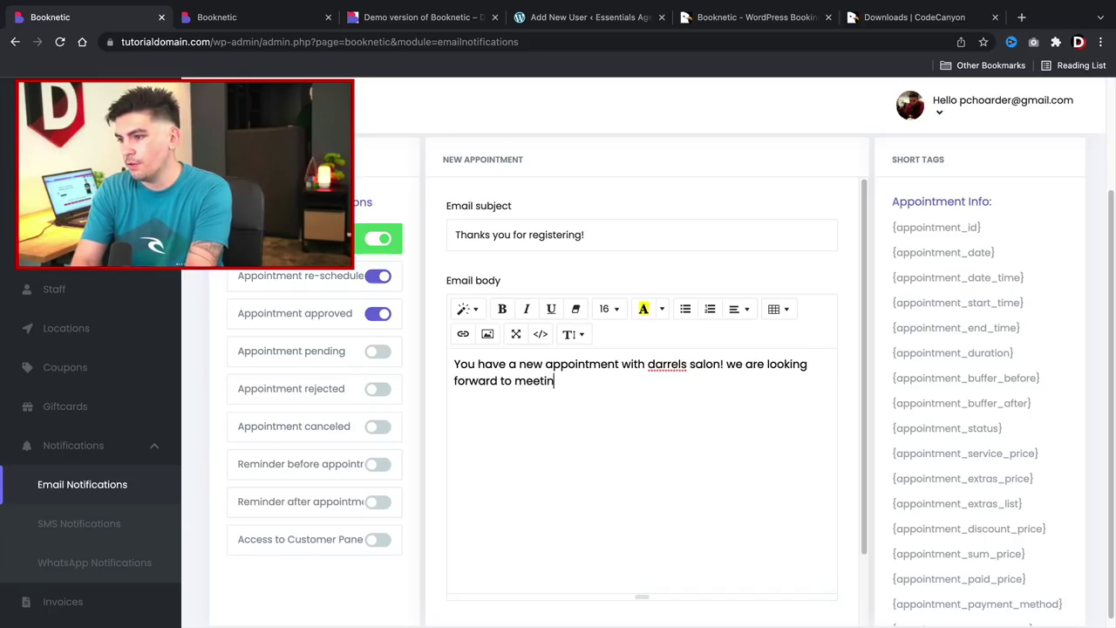
{"action": "type", "text": "g you"}
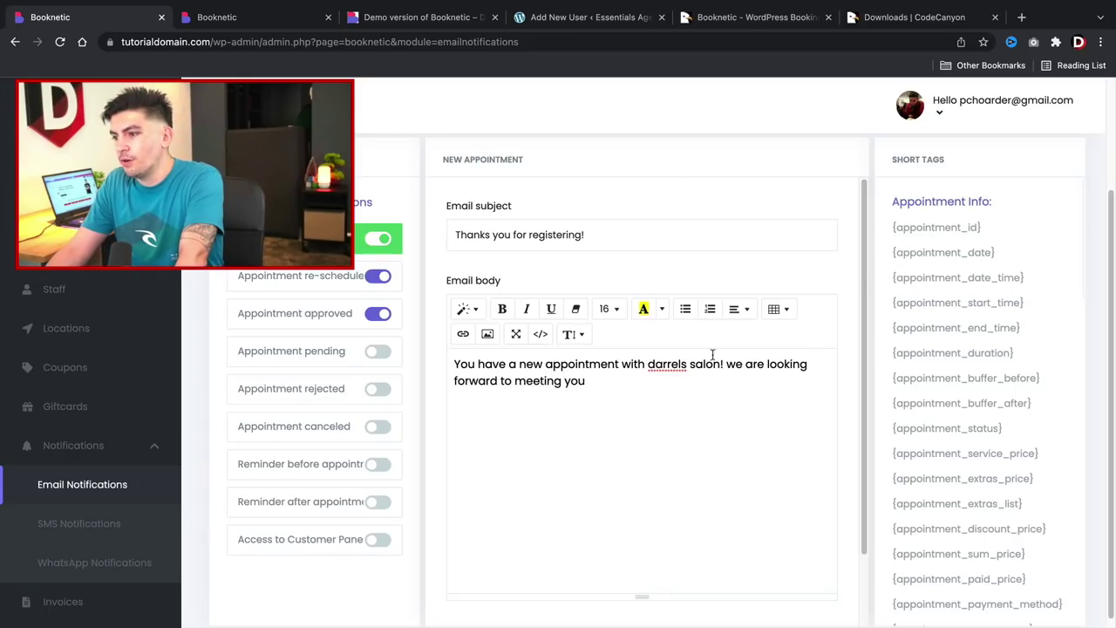
{"action": "key", "text": "Return"}
{"action": "key", "text": "Return"}
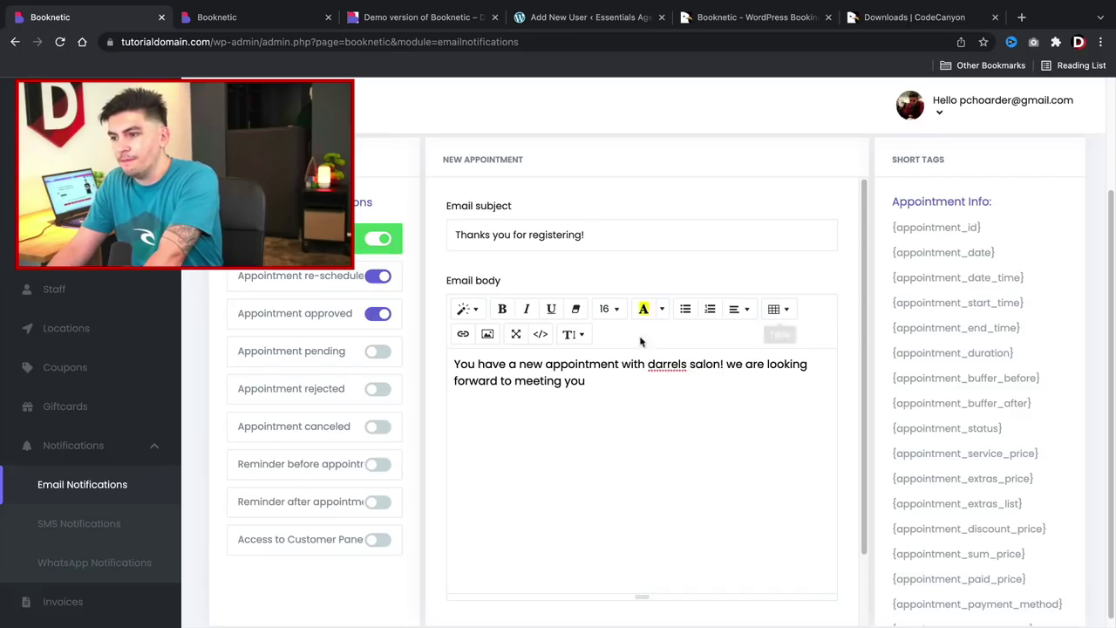
Remove accidentally pasted text from the new body line.
{"action": "left_click", "coordinate": [483, 410]}
{"action": "right_click", "coordinate": [485, 410]}
{"action": "left_click", "coordinate": [525, 471]}
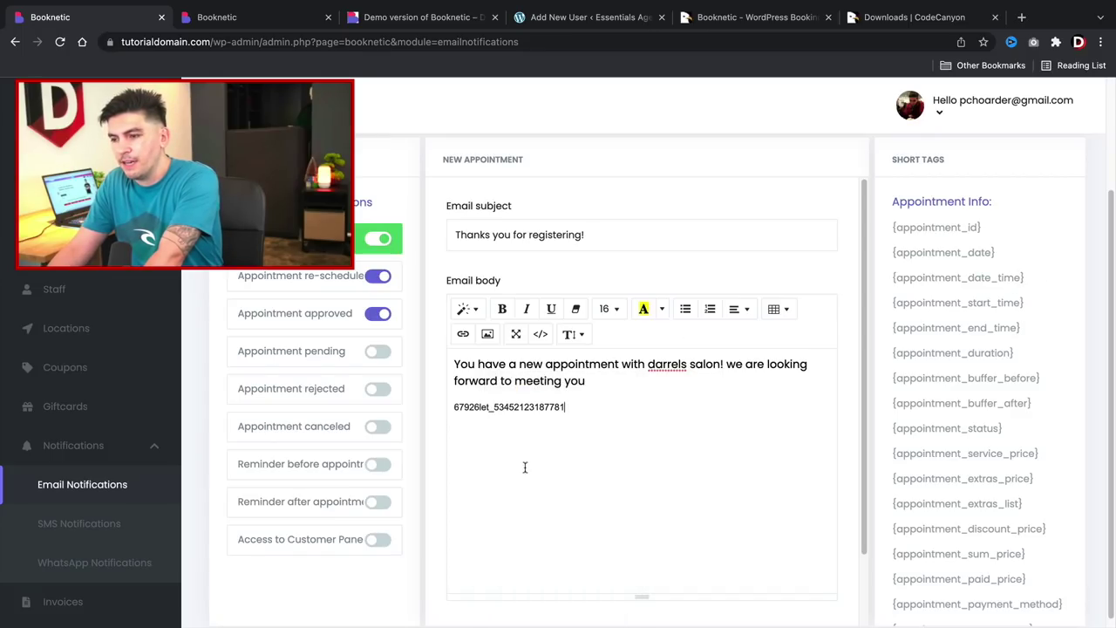
{"action": "double_click", "coordinate": [538, 408]}
{"action": "key", "text": "BackSpace"}
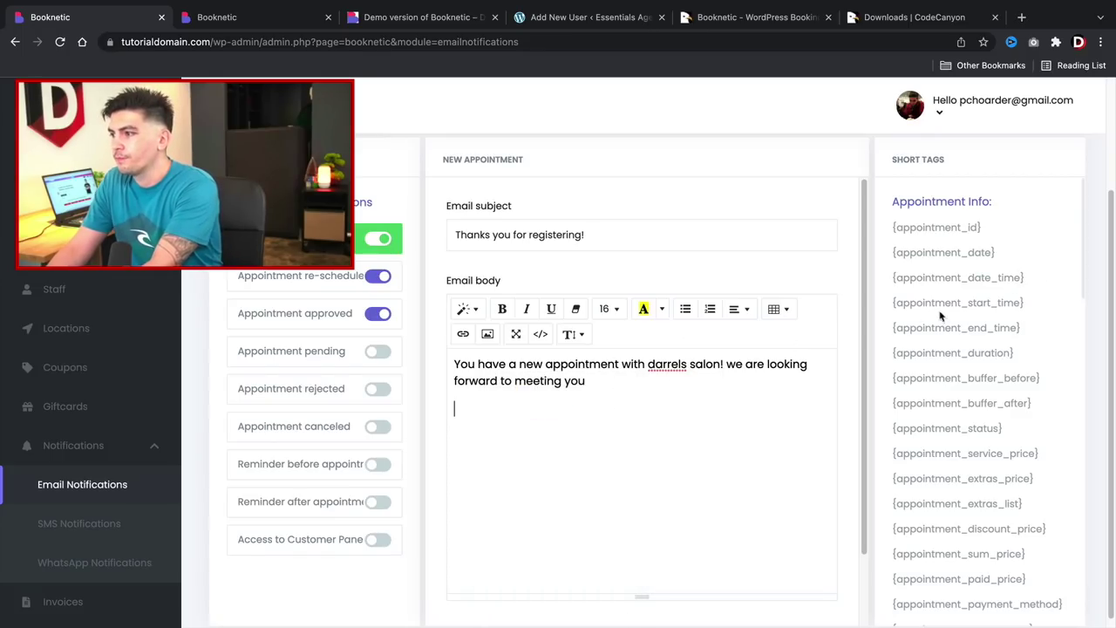
Copy the {appointment_date_time} tag into the email body.
{"action": "left_click_drag", "start_coordinate": [1034, 286], "coordinate": [891, 284]}
{"action": "right_click", "coordinate": [891, 284]}
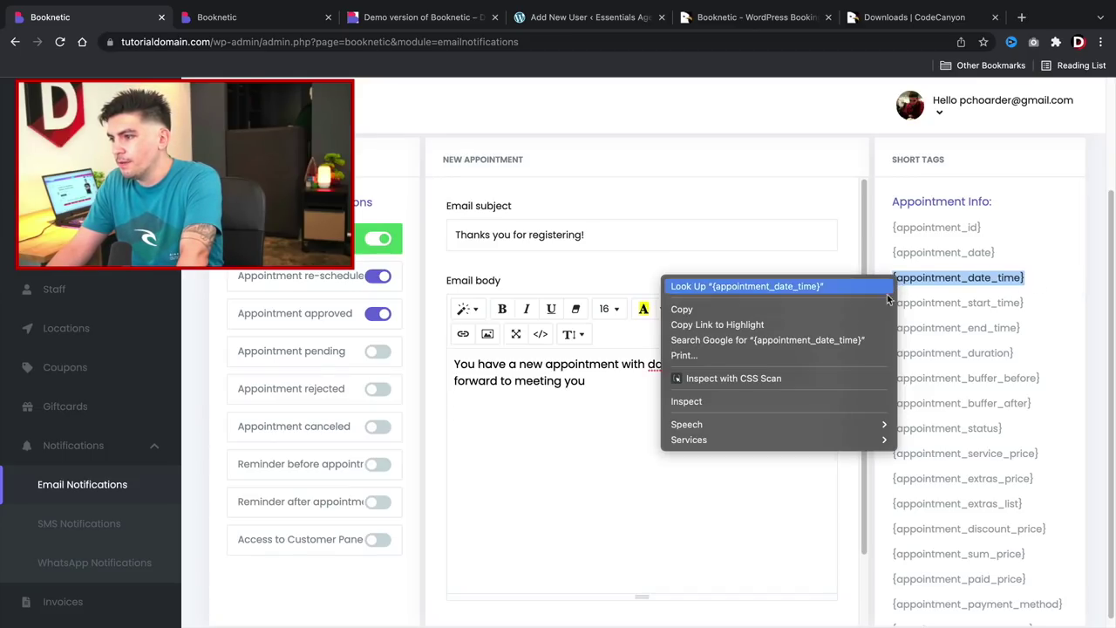
{"action": "left_click", "coordinate": [870, 307]}
{"action": "left_click", "coordinate": [492, 415]}
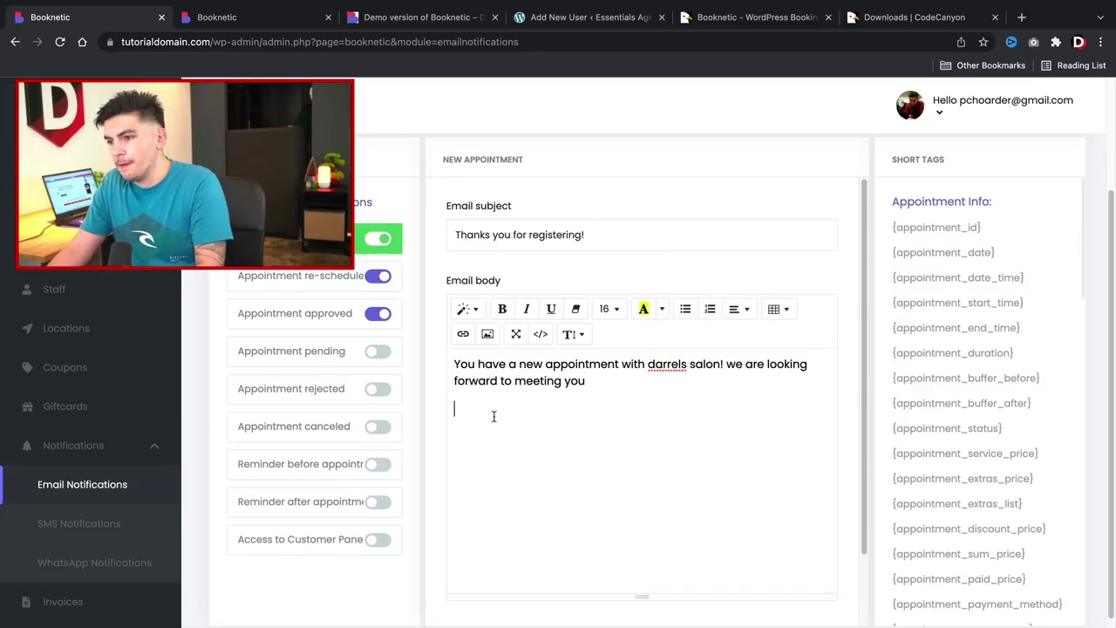
{"action": "right_click", "coordinate": [457, 438]}
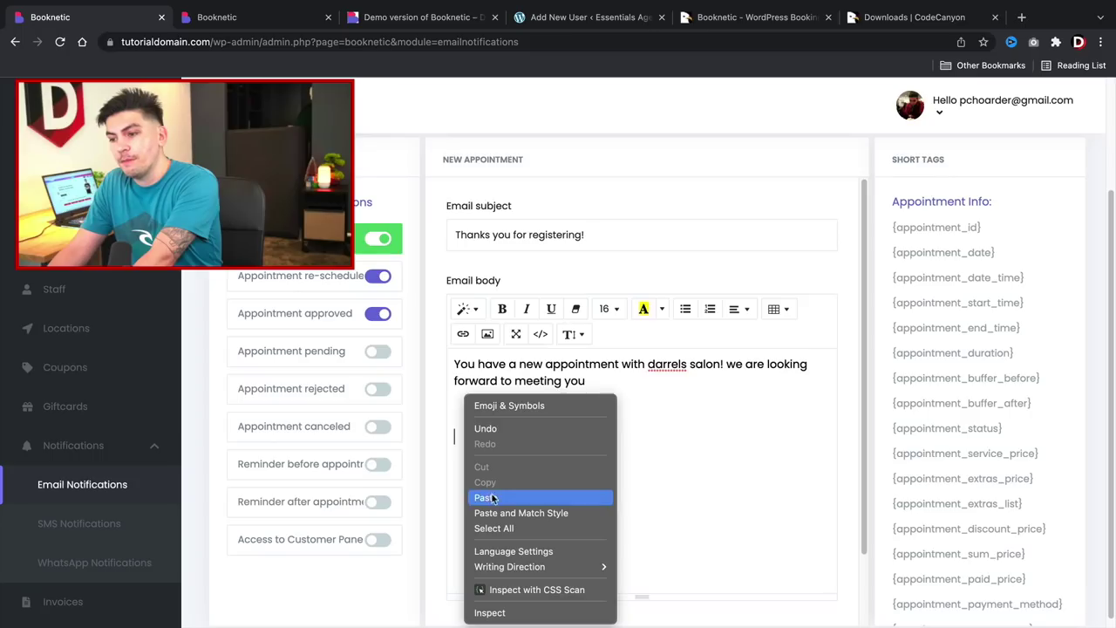
{"action": "left_click", "coordinate": [483, 498]}
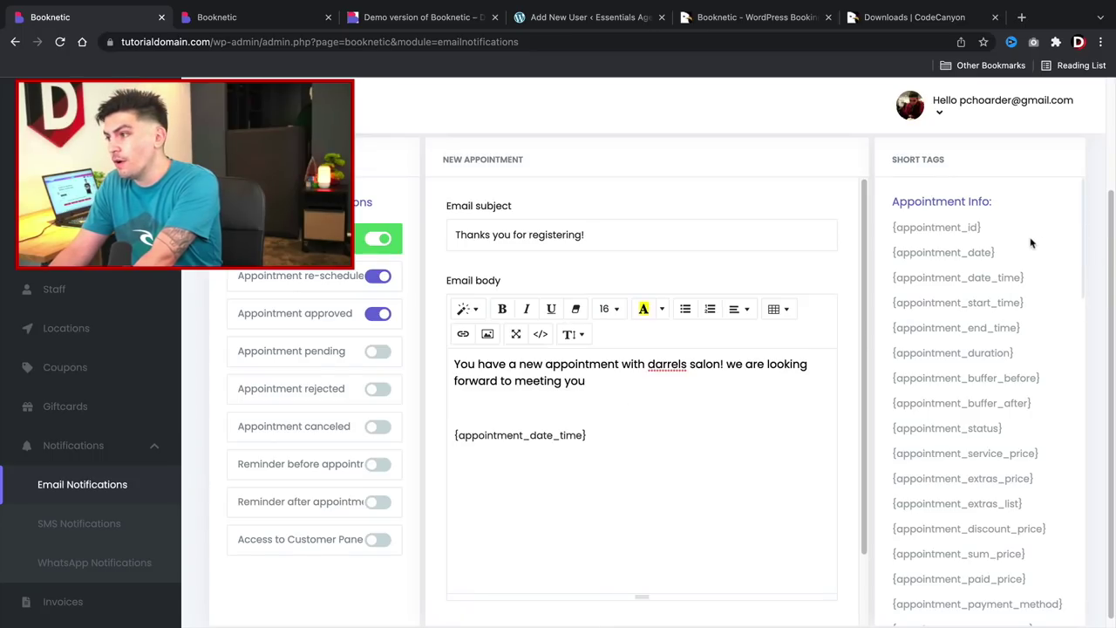
Insert the {appointment_id} tag before the date-time tag, each on its own line.
{"action": "left_click_drag", "start_coordinate": [986, 229], "coordinate": [890, 233]}
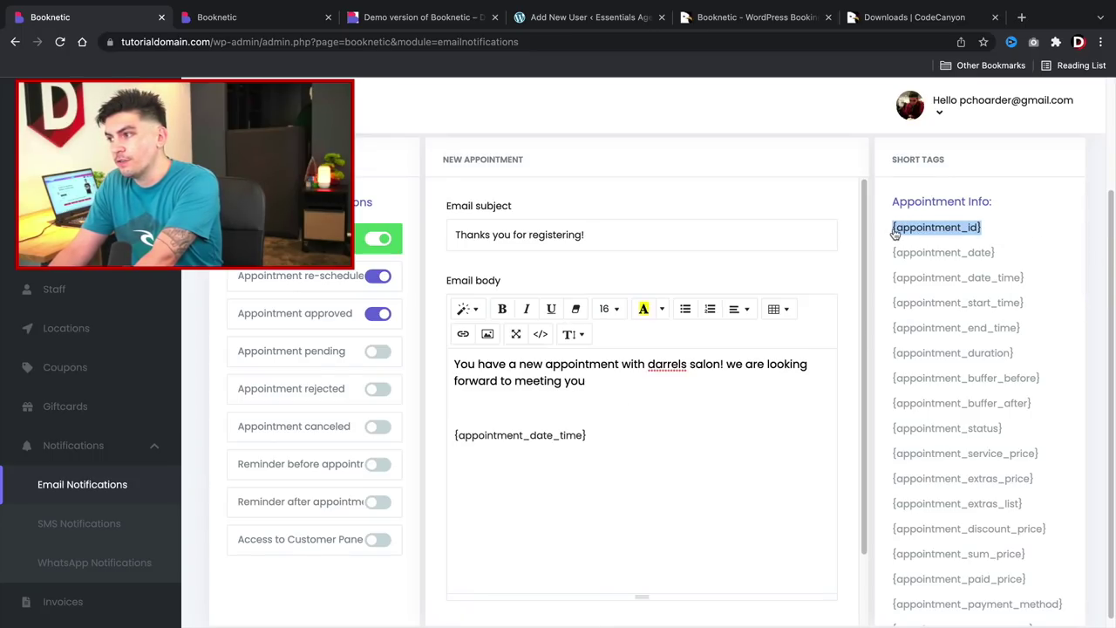
{"action": "right_click", "coordinate": [911, 229]}
{"action": "left_click", "coordinate": [924, 258]}
{"action": "left_click", "coordinate": [564, 405]}
{"action": "right_click", "coordinate": [497, 408]}
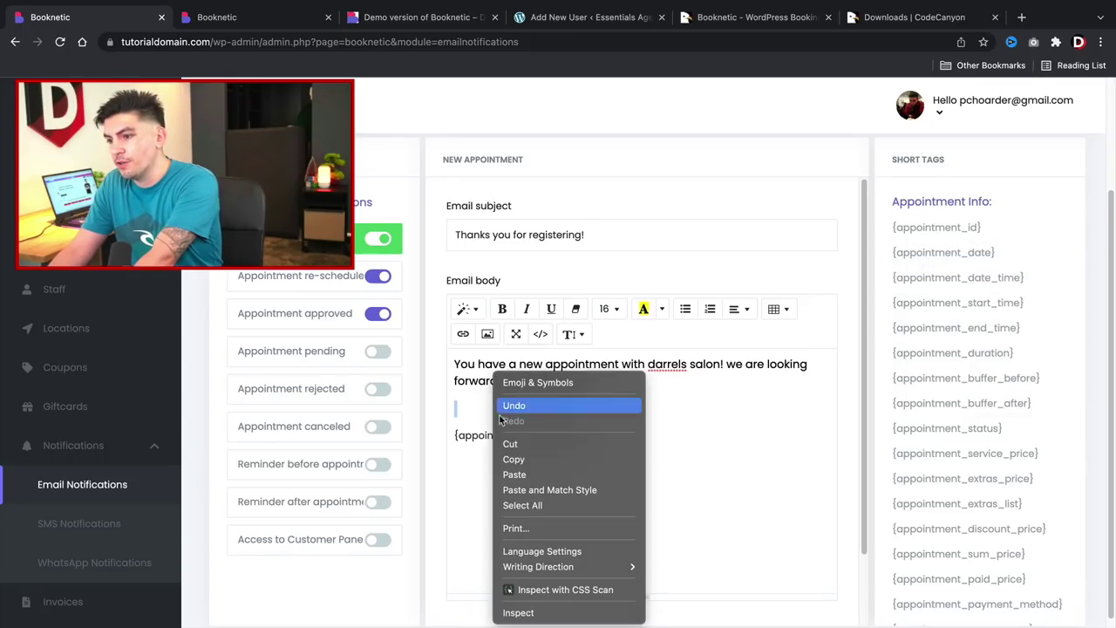
{"action": "left_click", "coordinate": [520, 476]}
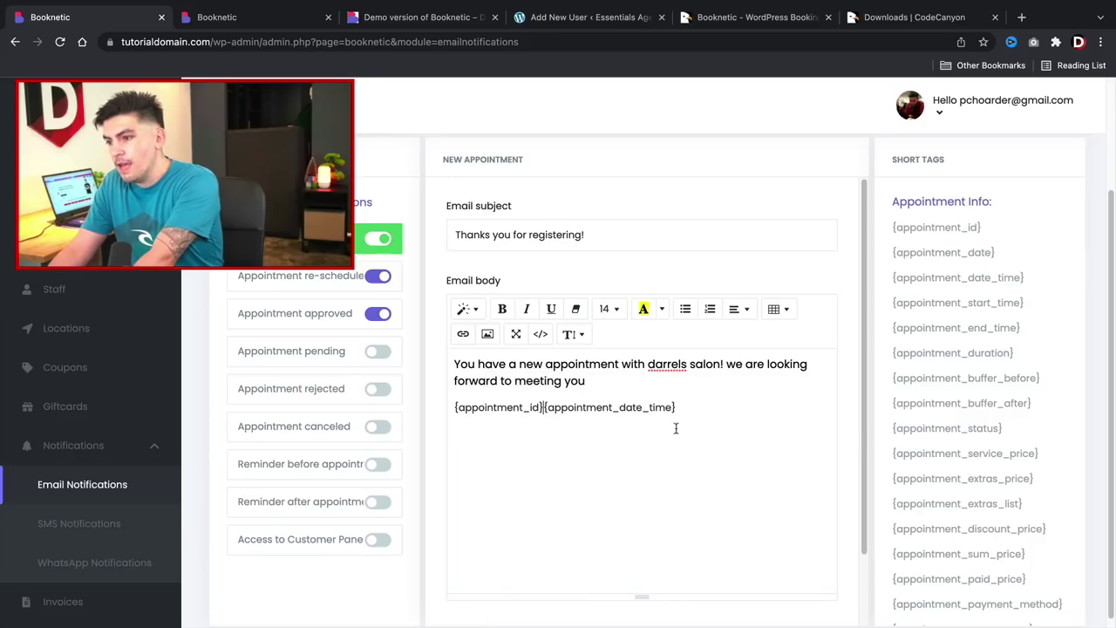
{"action": "key", "text": "Return"}
{"action": "key", "text": "Return"}
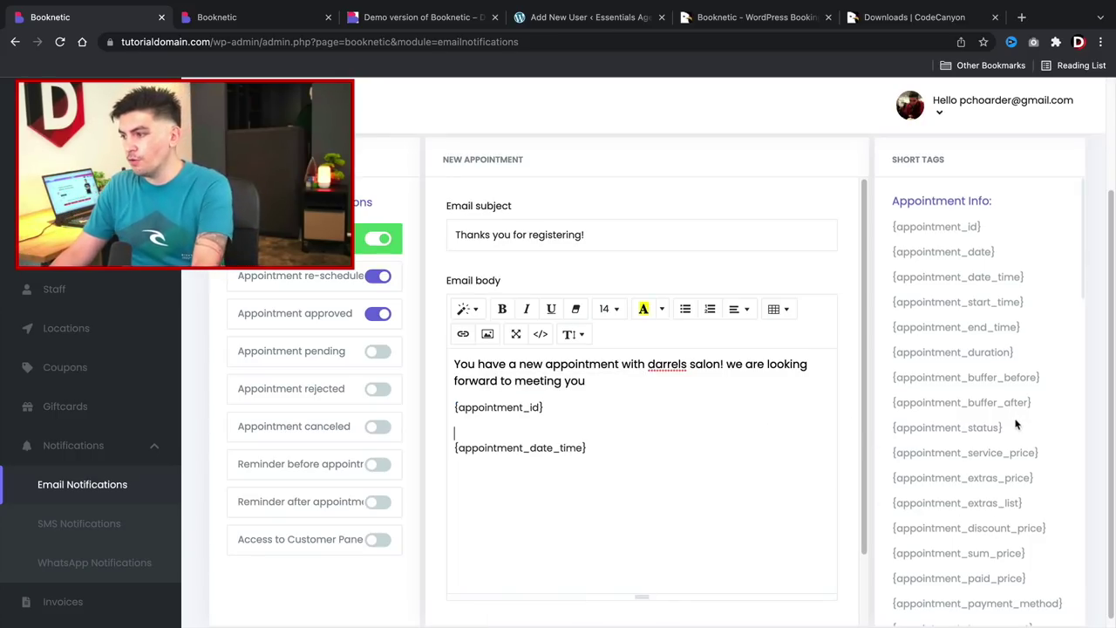
Add the {customer_full_name} tag on a new line at the top of the body.
{"action": "scroll", "coordinate": [1003, 427], "scroll_direction": "down", "scroll_amount": 5}
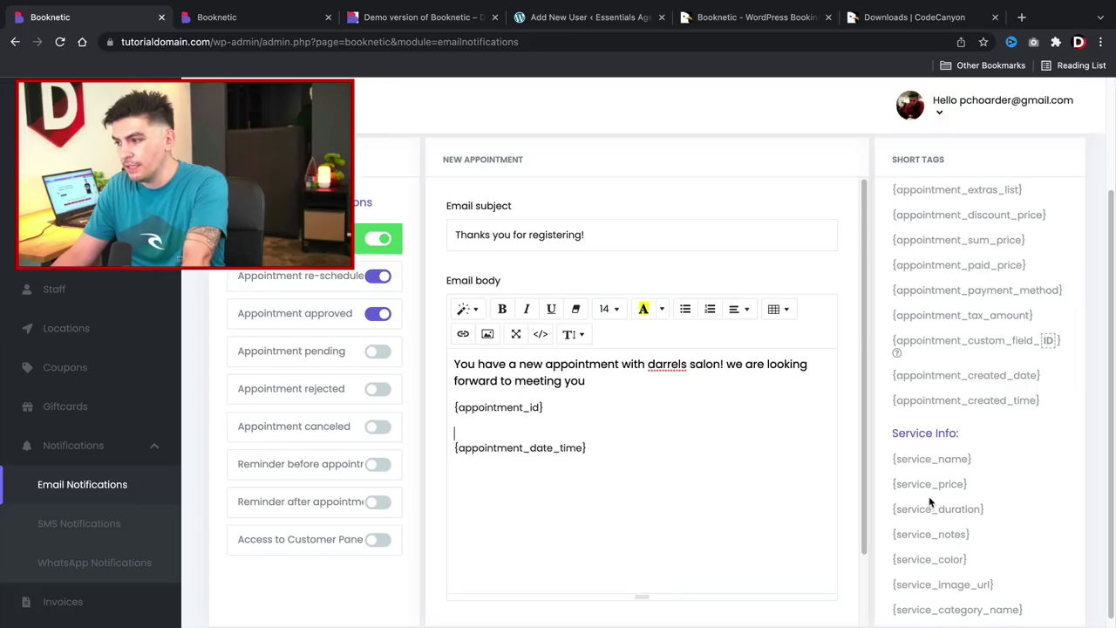
{"action": "scroll", "coordinate": [925, 488], "scroll_direction": "down", "scroll_amount": 3}
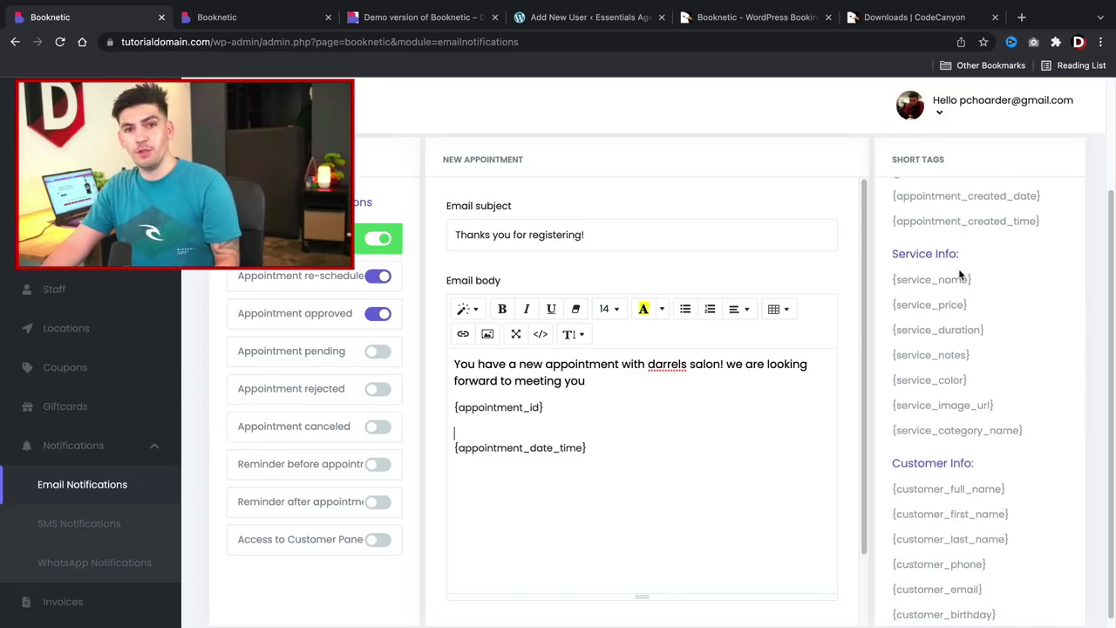
{"action": "scroll", "coordinate": [965, 398], "scroll_direction": "down", "scroll_amount": 1}
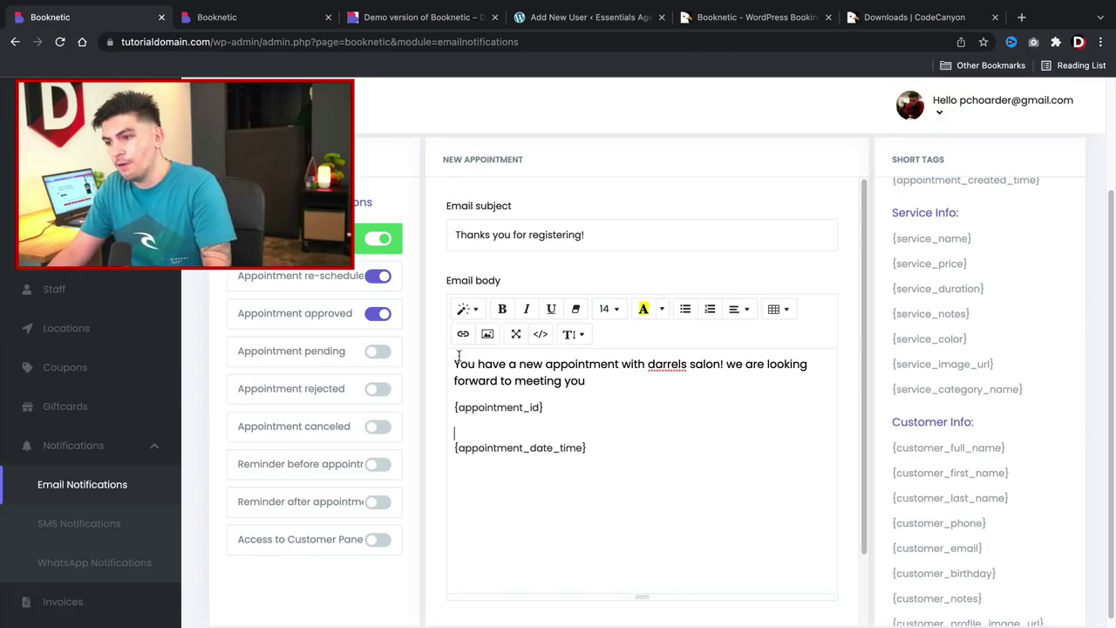
{"action": "key", "text": "Return"}
{"action": "key", "text": "Return"}
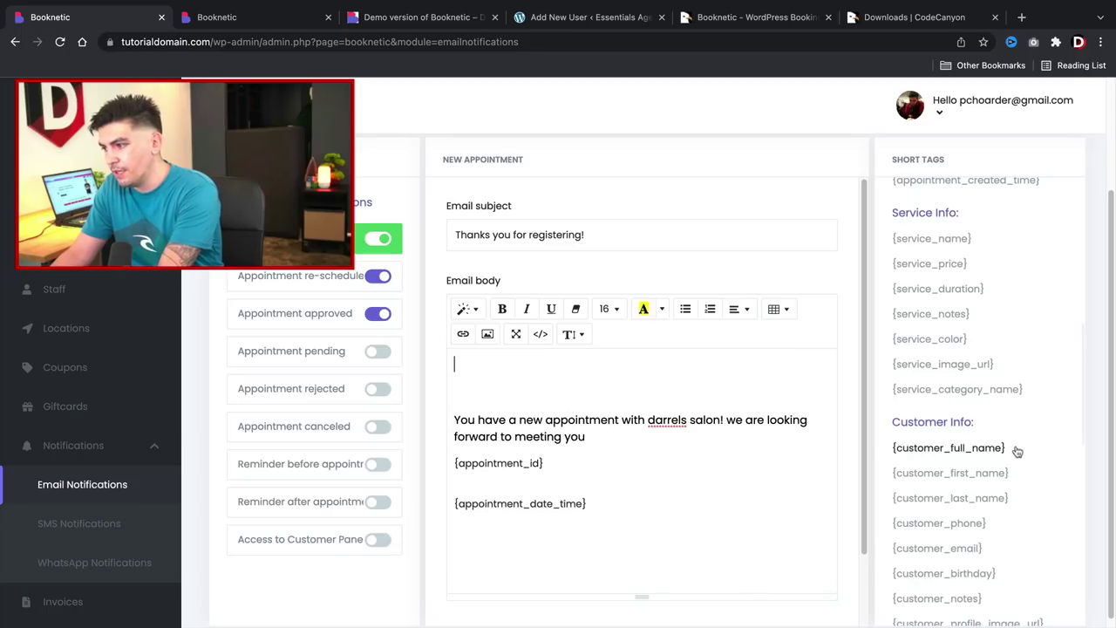
{"action": "left_click_drag", "start_coordinate": [1011, 450], "coordinate": [894, 458]}
{"action": "right_click", "coordinate": [894, 458]}
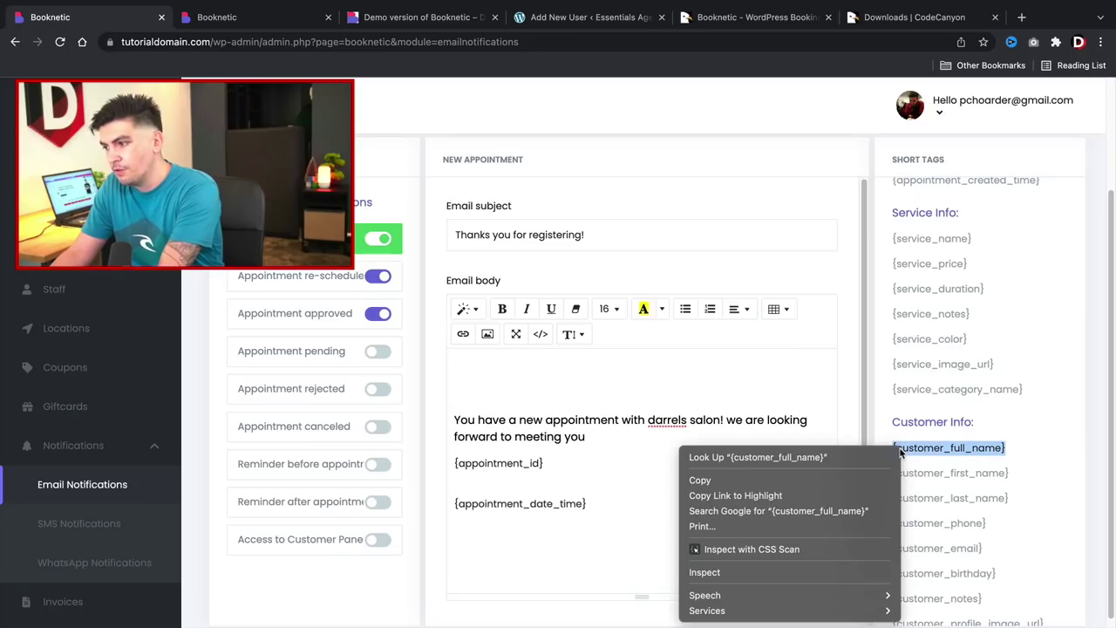
{"action": "left_click", "coordinate": [860, 479]}
{"action": "left_click", "coordinate": [506, 366]}
{"action": "right_click", "coordinate": [506, 366]}
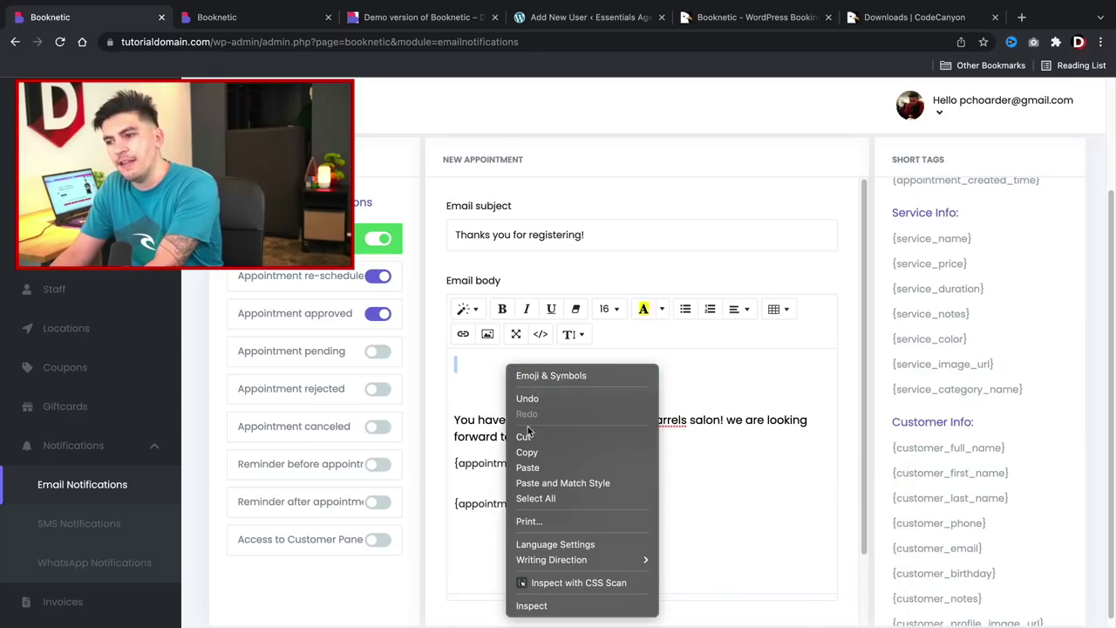
{"action": "left_click", "coordinate": [534, 462]}
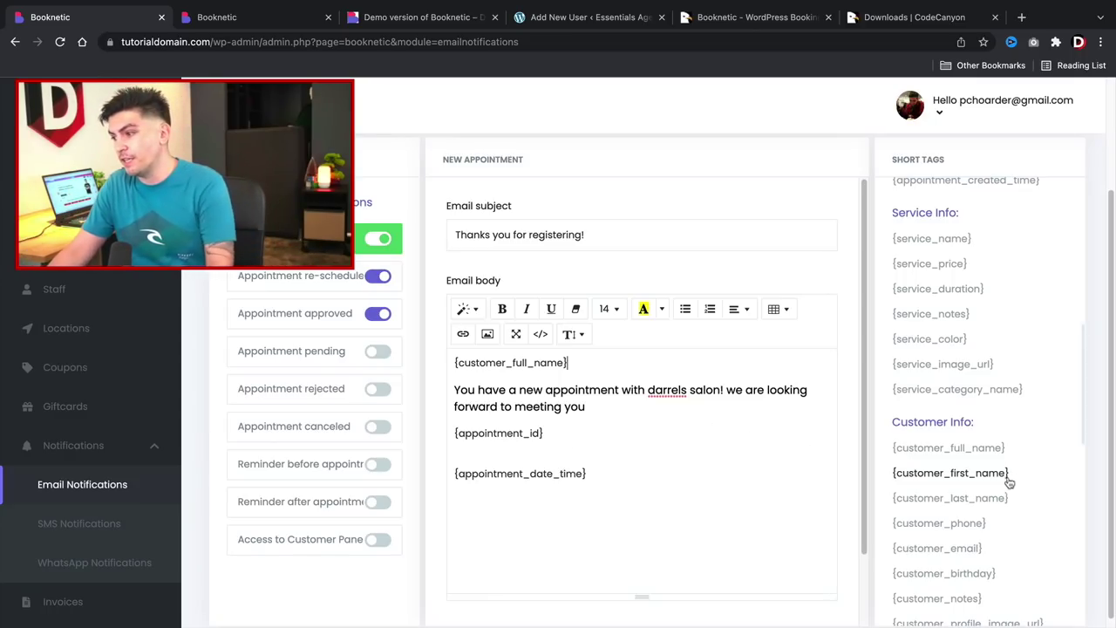
Finish the body with the closing line 'Looking forward to take your money!'.
{"action": "scroll", "coordinate": [1009, 483], "scroll_direction": "down", "scroll_amount": 5}
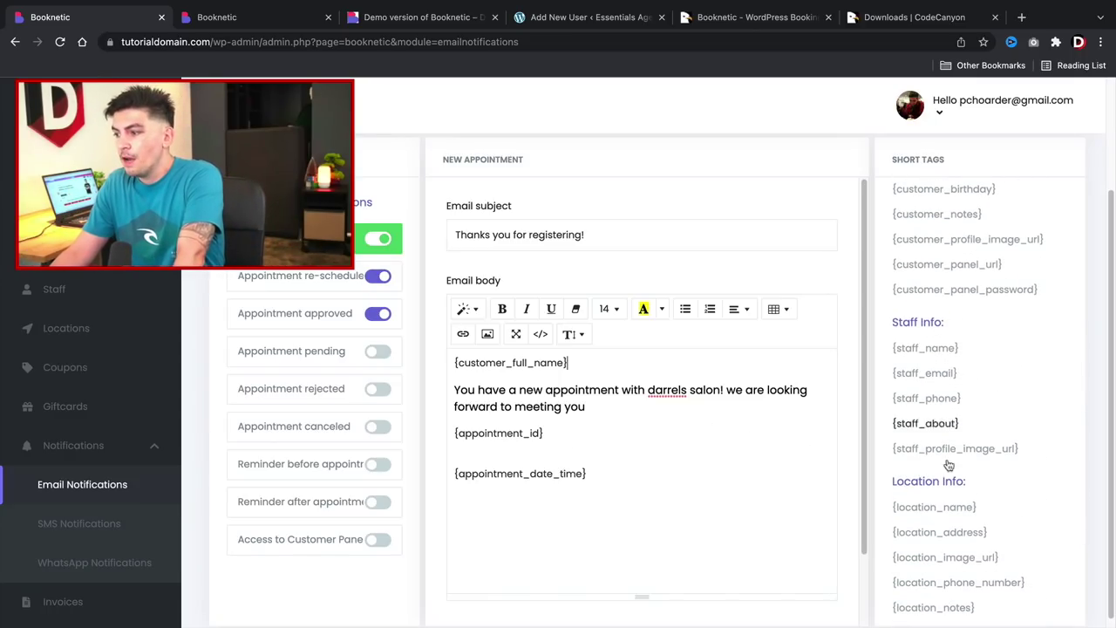
{"action": "scroll", "coordinate": [949, 464], "scroll_direction": "down", "scroll_amount": 3}
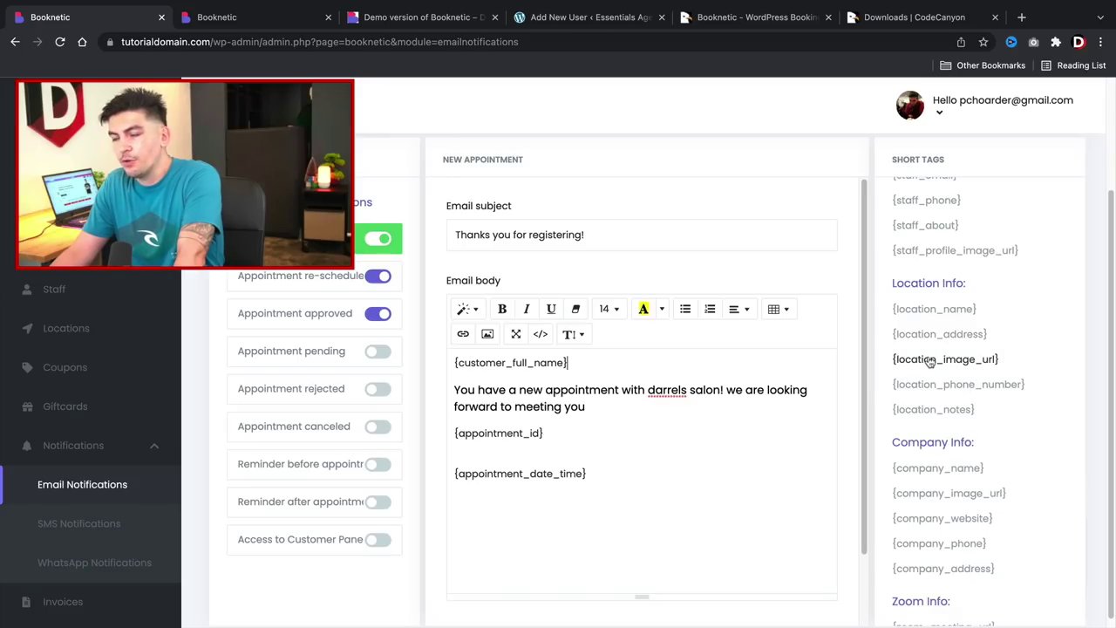
{"action": "scroll", "coordinate": [940, 453], "scroll_direction": "down", "scroll_amount": 2}
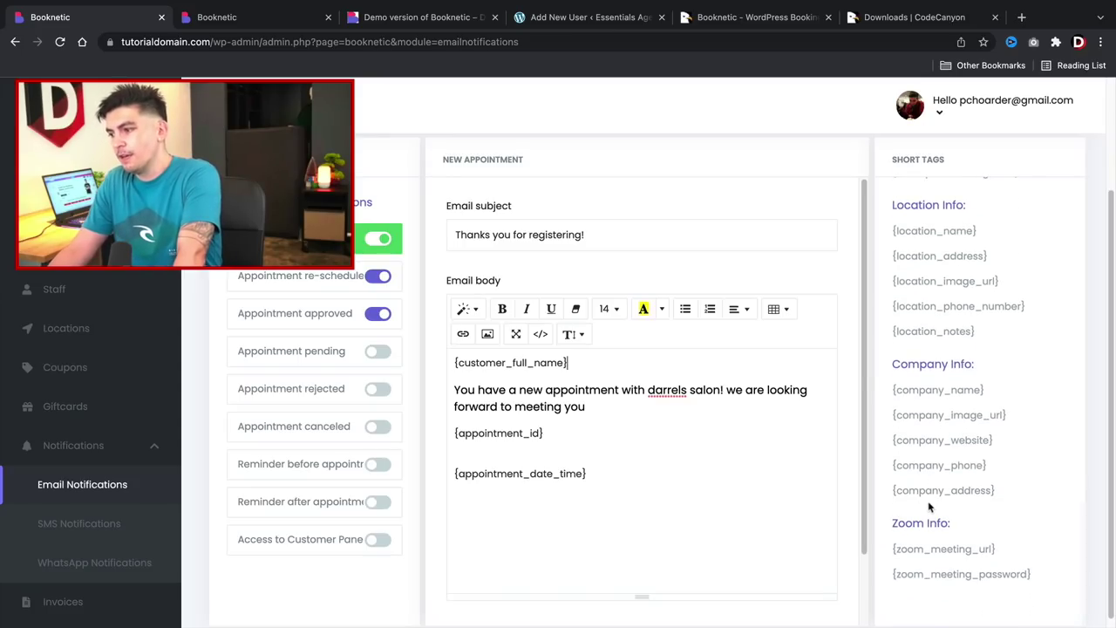
{"action": "scroll", "coordinate": [929, 506], "scroll_direction": "up", "scroll_amount": 10}
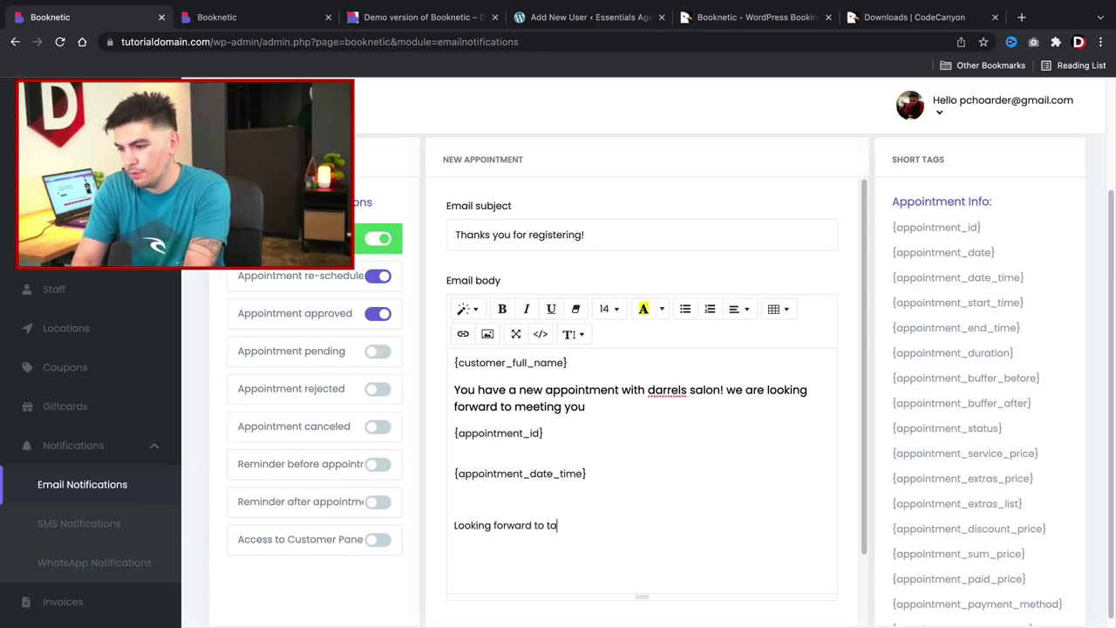
{"action": "type", "text": "ke your money!"}
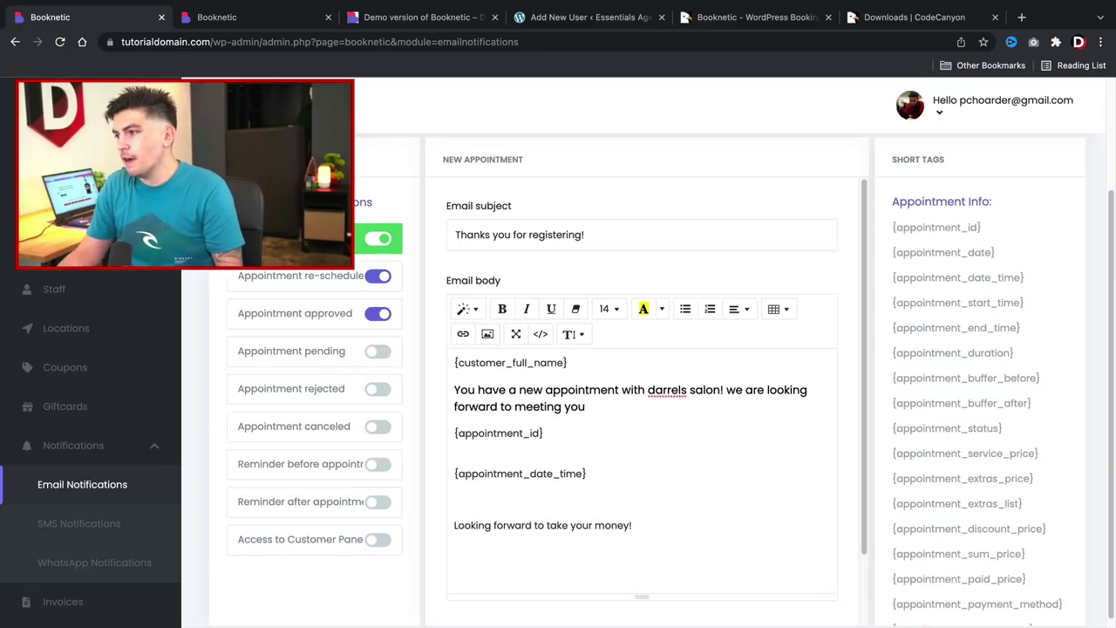
{"action": "scroll", "coordinate": [663, 521], "scroll_direction": "up", "scroll_amount": 3}
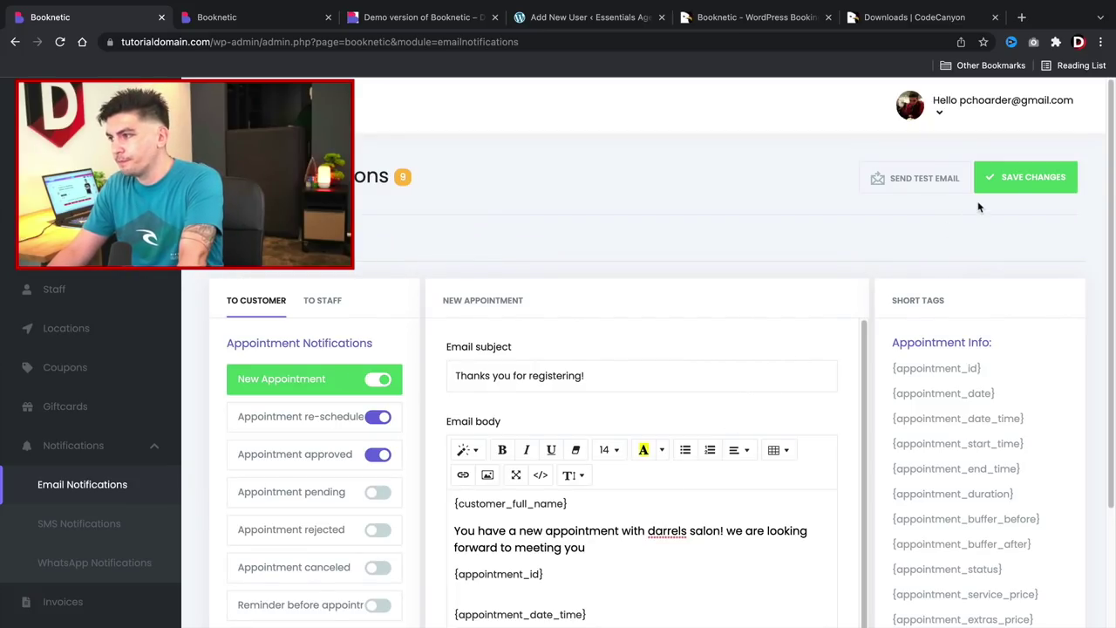
Save the New Appointment email changes and go to the Invoices page.
{"action": "left_click", "coordinate": [1000, 178]}
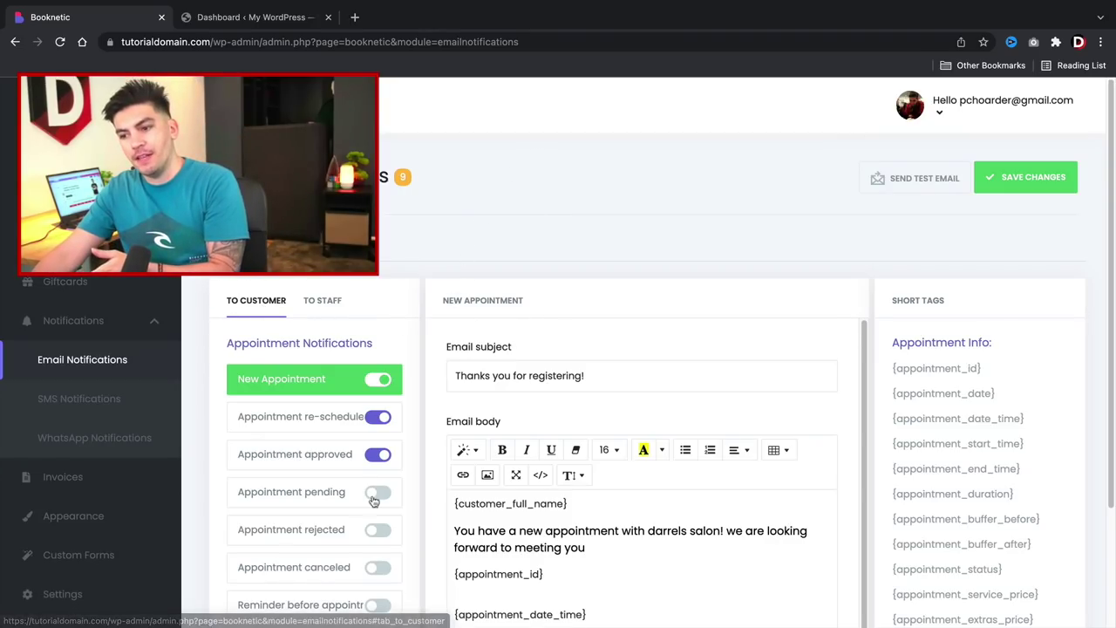
{"action": "scroll", "coordinate": [339, 404], "scroll_direction": "down", "scroll_amount": 2}
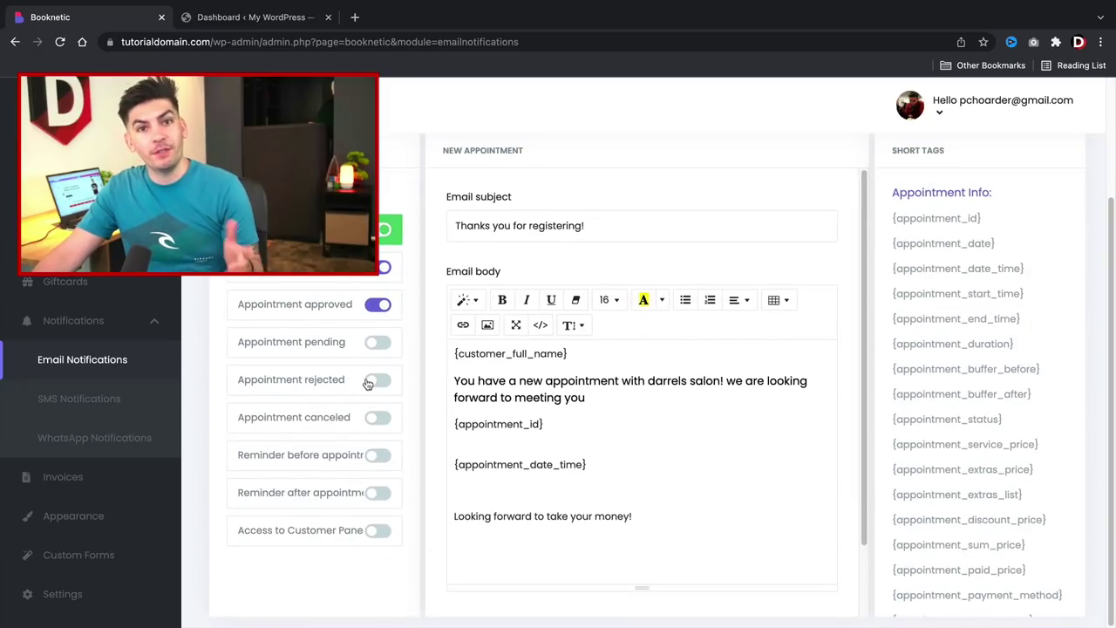
{"action": "scroll", "coordinate": [352, 387], "scroll_direction": "up", "scroll_amount": 2}
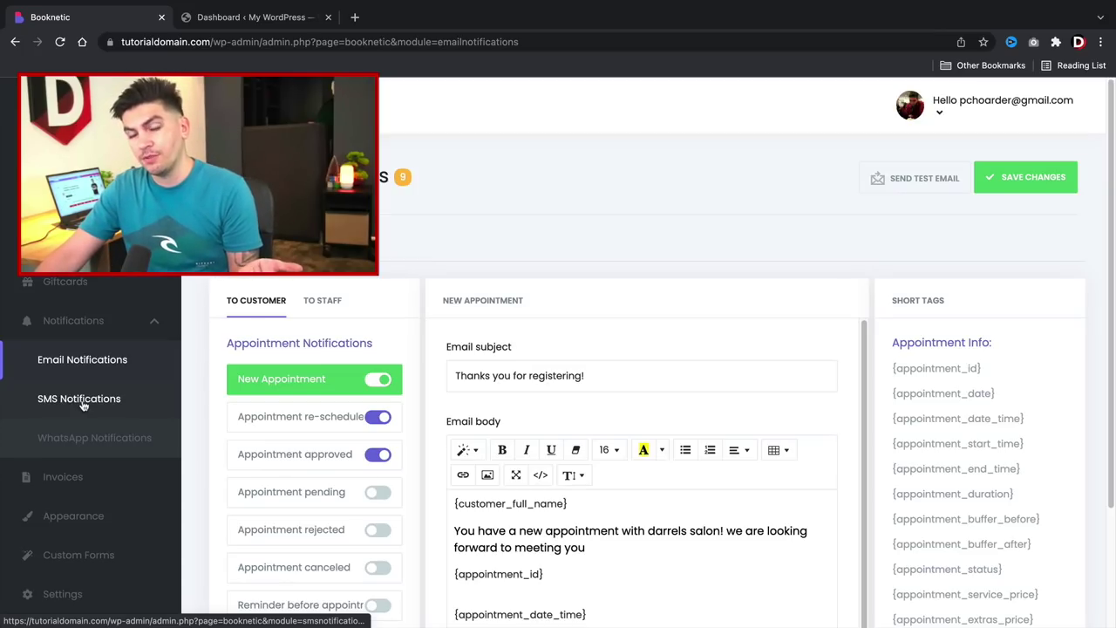
{"action": "left_click", "coordinate": [68, 476]}
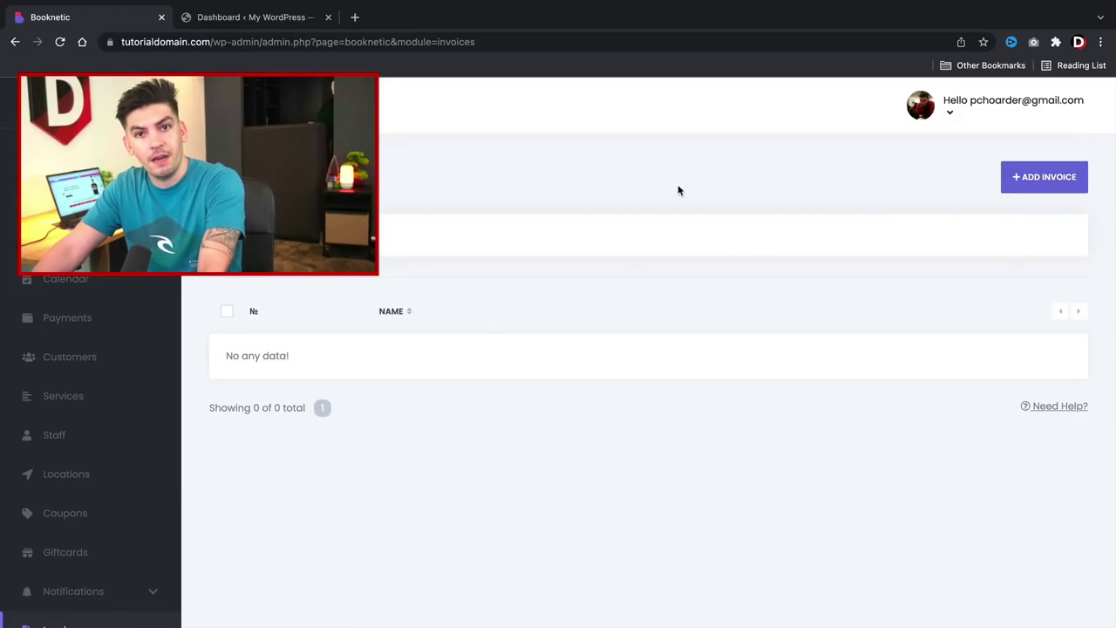
Go to Appearance and choose Create new style below the style cards.
{"action": "scroll", "coordinate": [90, 459], "scroll_direction": "down", "scroll_amount": 4}
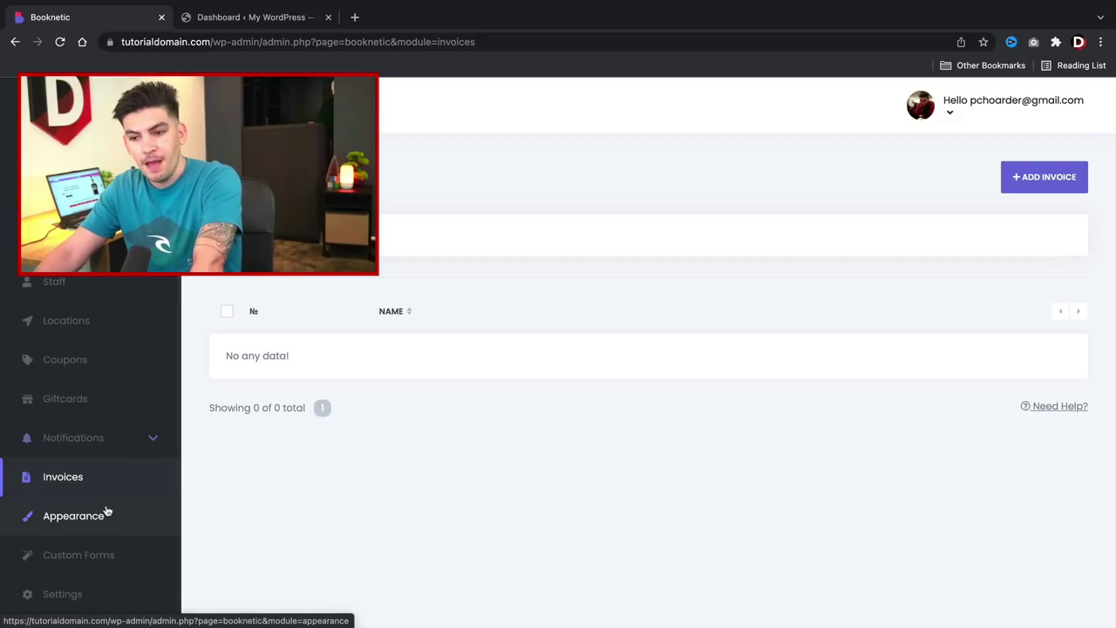
{"action": "left_click", "coordinate": [107, 512]}
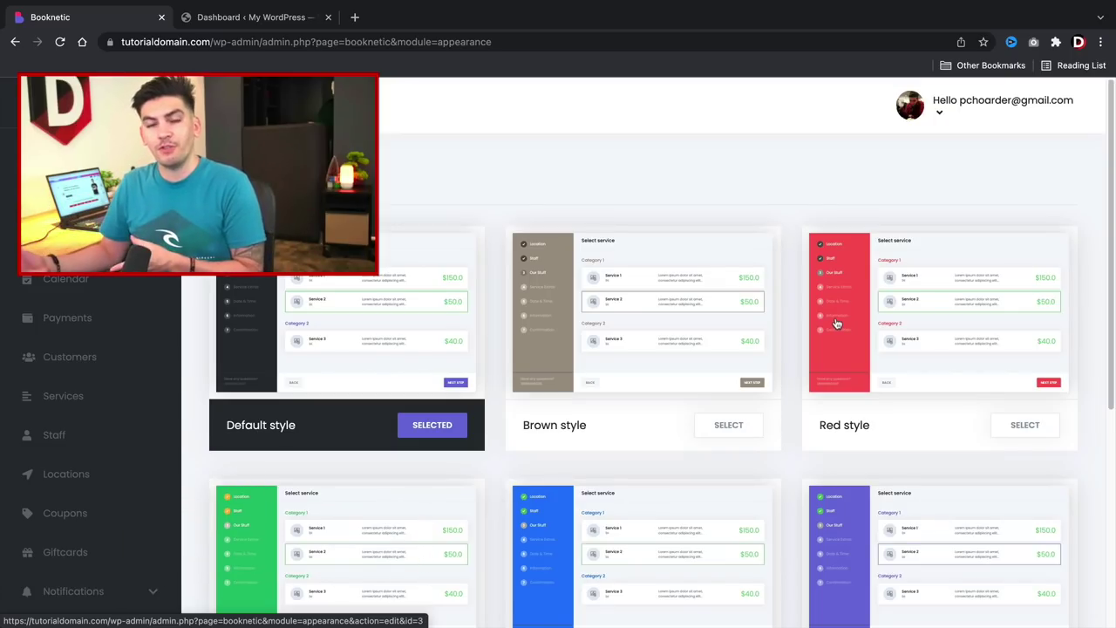
{"action": "scroll", "coordinate": [836, 324], "scroll_direction": "down", "scroll_amount": 3}
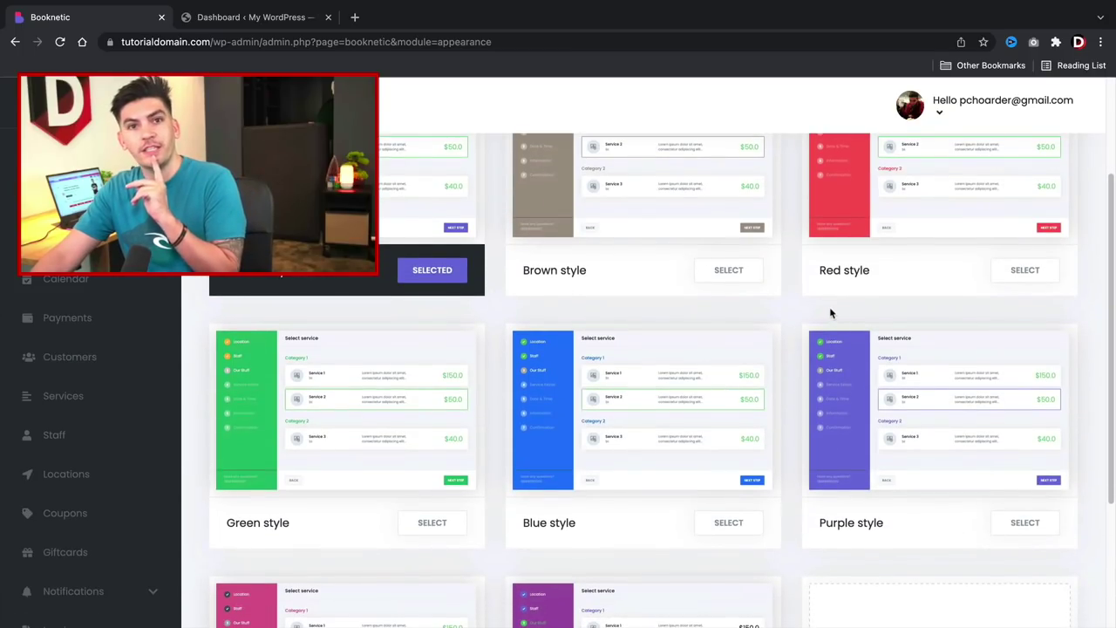
{"action": "scroll", "coordinate": [830, 312], "scroll_direction": "down", "scroll_amount": 3}
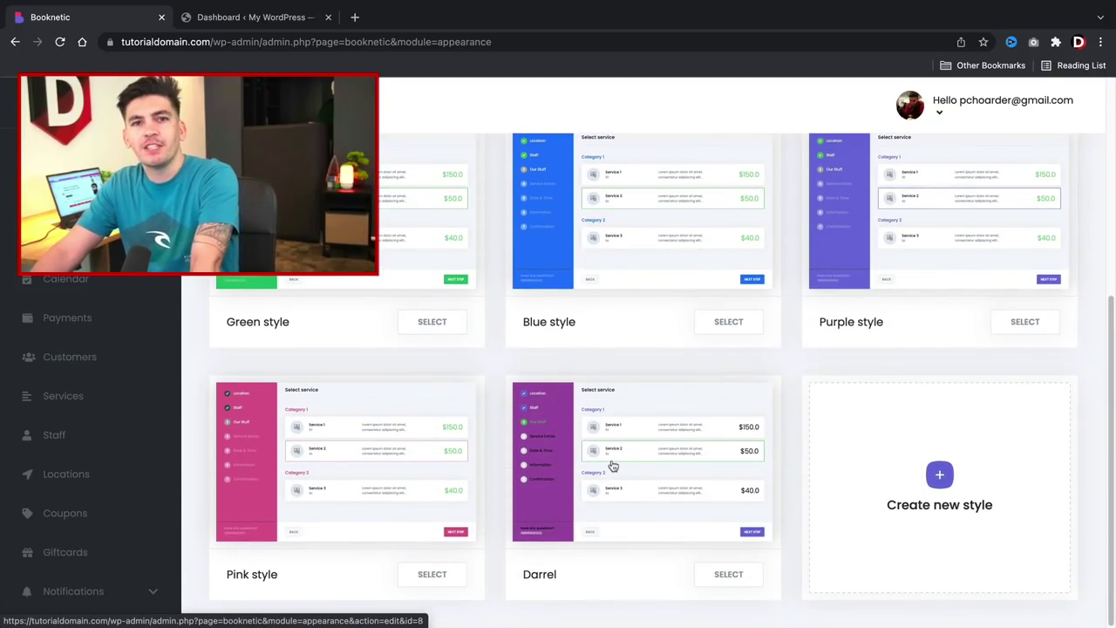
{"action": "left_click", "coordinate": [942, 477]}
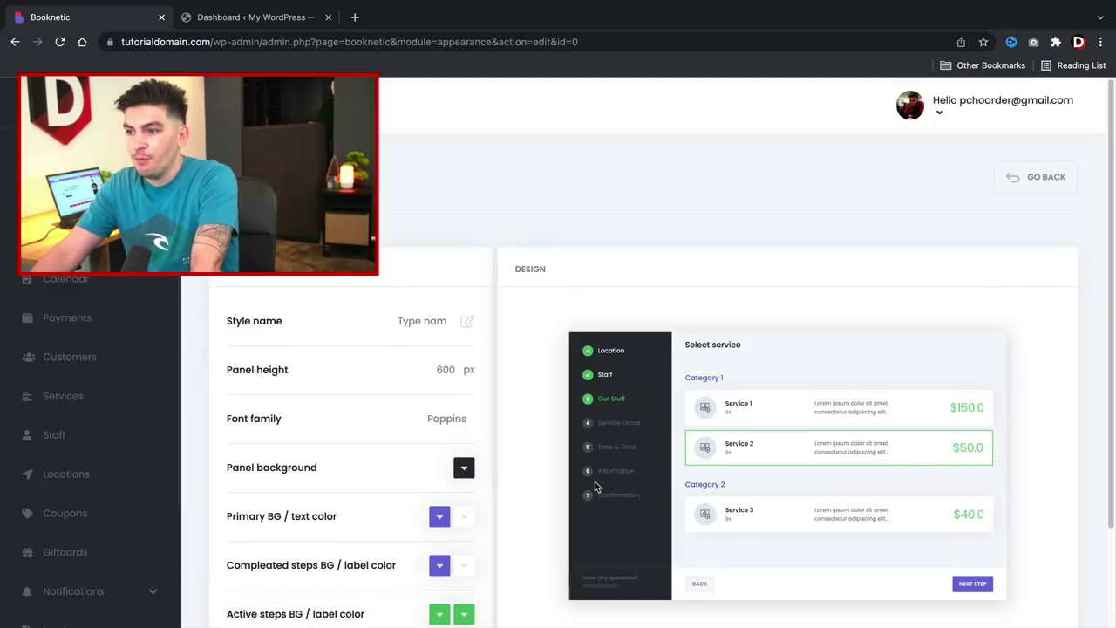
Name the new style 'wilson Form'.
{"action": "scroll", "coordinate": [591, 491], "scroll_direction": "down", "scroll_amount": 2}
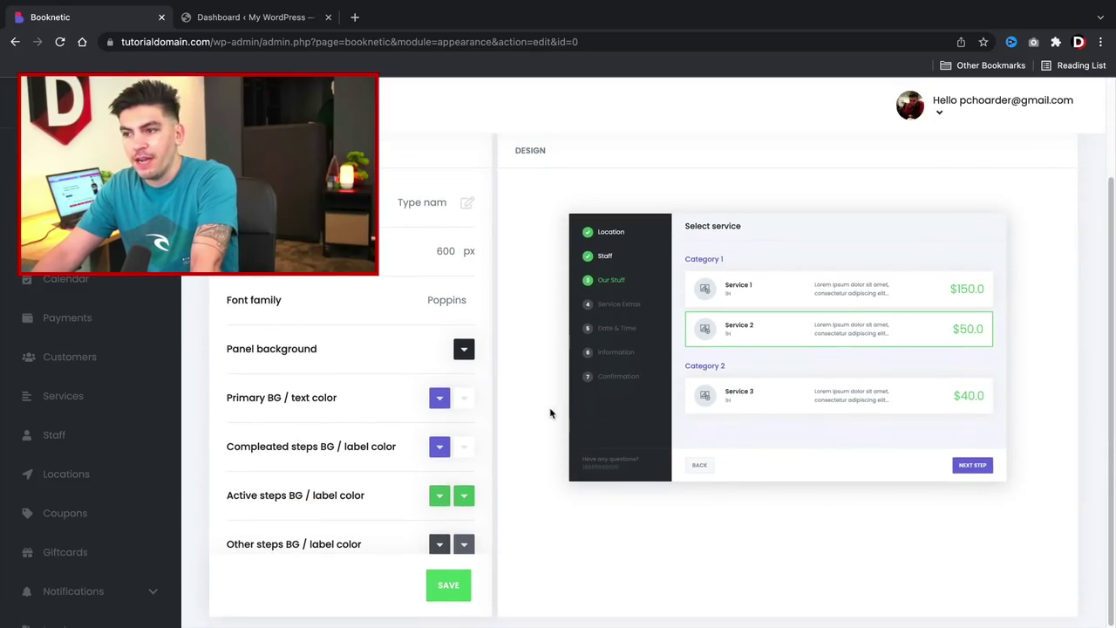
{"action": "left_click", "coordinate": [416, 203]}
{"action": "type", "text": "wi"}
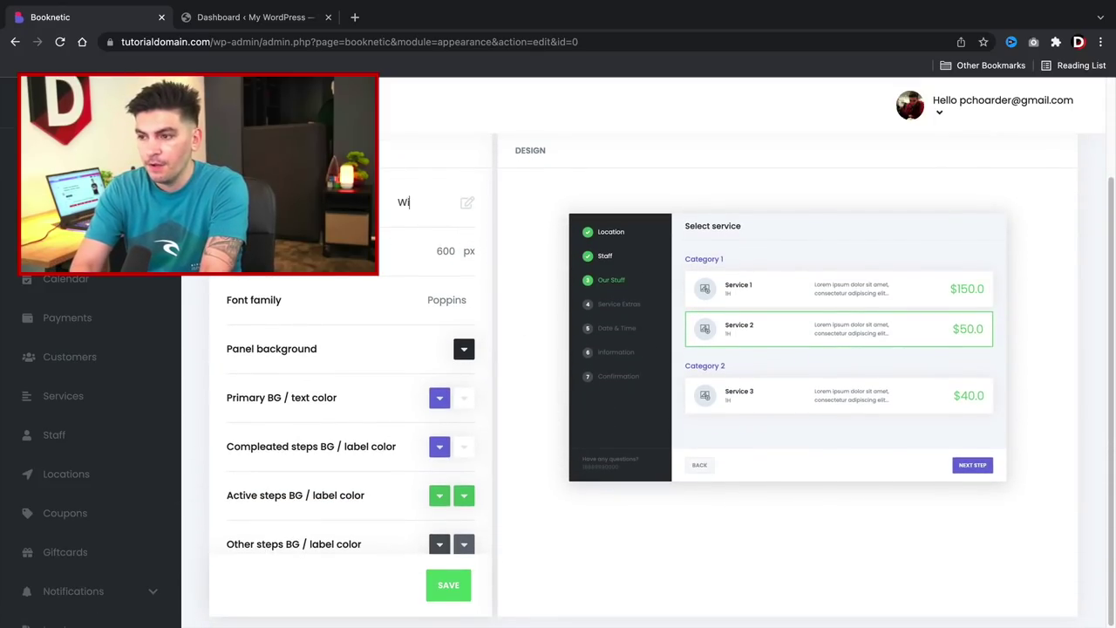
{"action": "type", "text": "lson Form"}
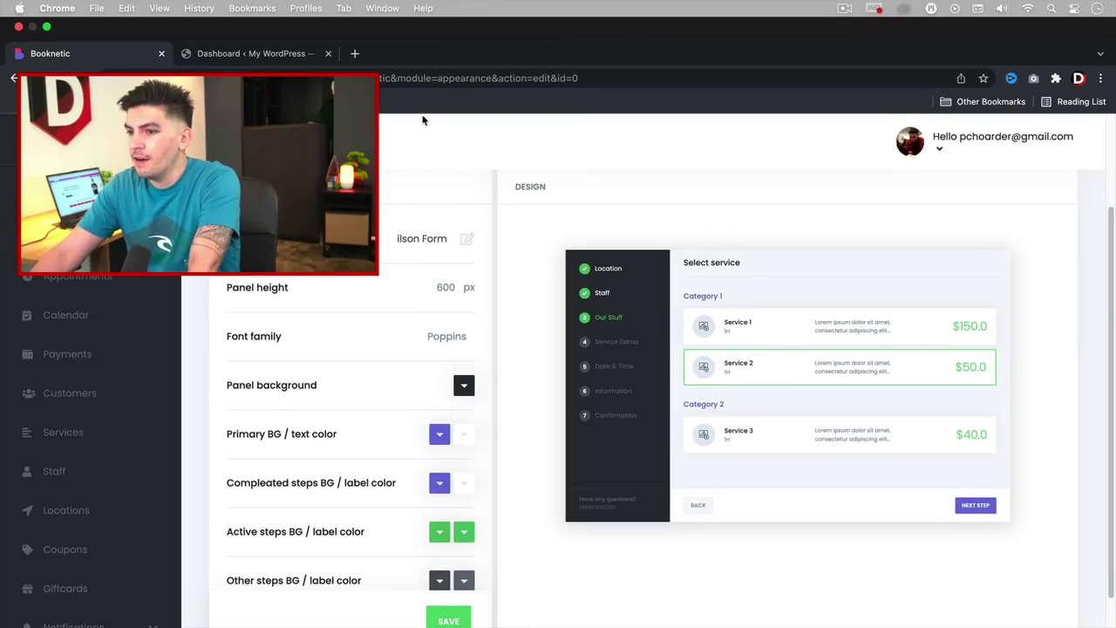
Set the panel background colour to light green.
{"action": "left_click", "coordinate": [464, 349]}
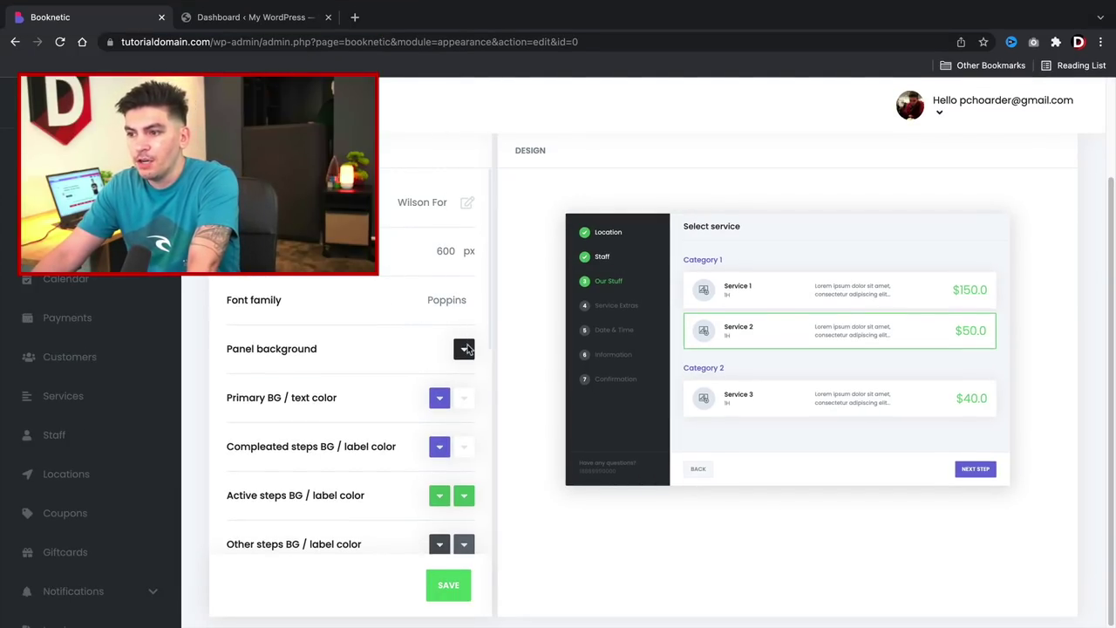
{"action": "left_click", "coordinate": [546, 424]}
{"action": "left_click", "coordinate": [567, 416]}
{"action": "left_click", "coordinate": [652, 365]}
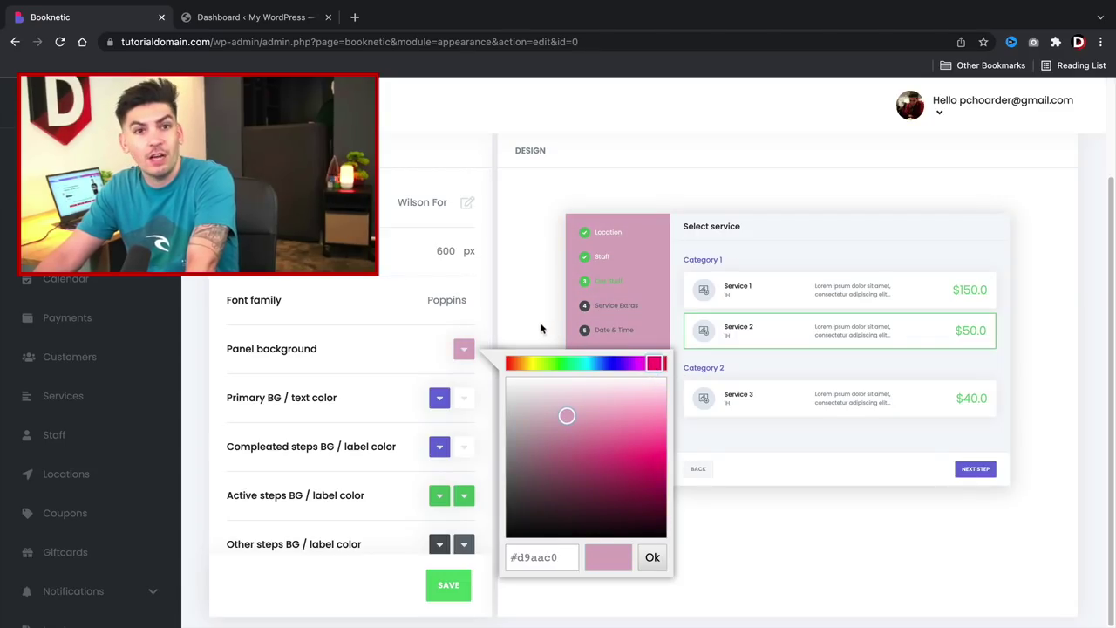
{"action": "left_click_drag", "start_coordinate": [644, 465], "coordinate": [582, 402]}
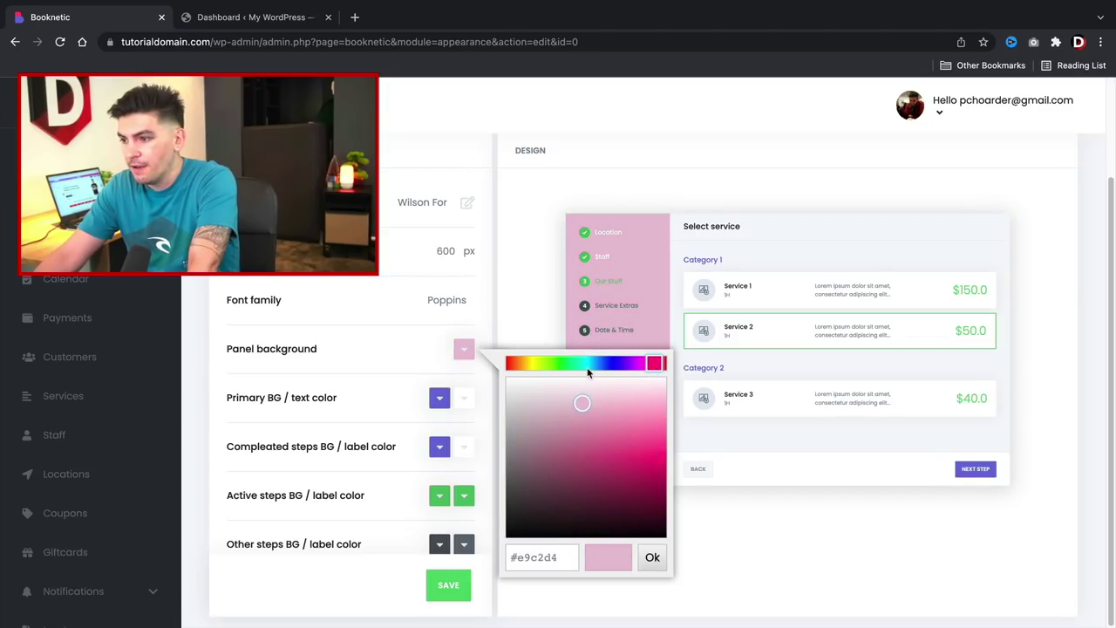
{"action": "left_click", "coordinate": [605, 363]}
{"action": "left_click_drag", "start_coordinate": [605, 364], "coordinate": [572, 366]}
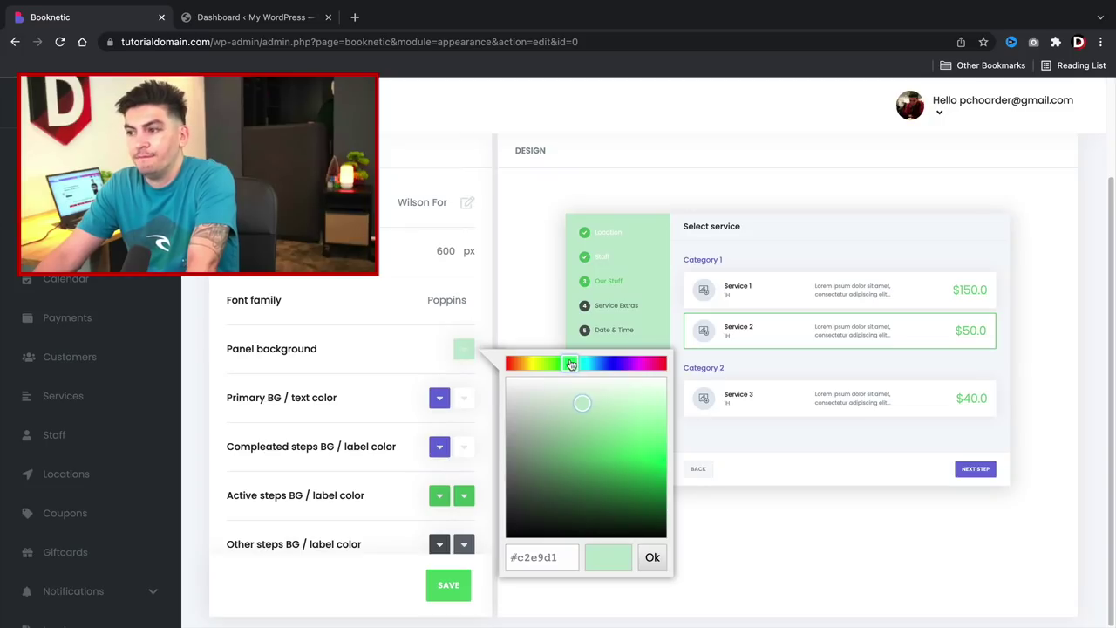
{"action": "left_click", "coordinate": [417, 351]}
{"action": "scroll", "coordinate": [417, 429], "scroll_direction": "down", "scroll_amount": 3}
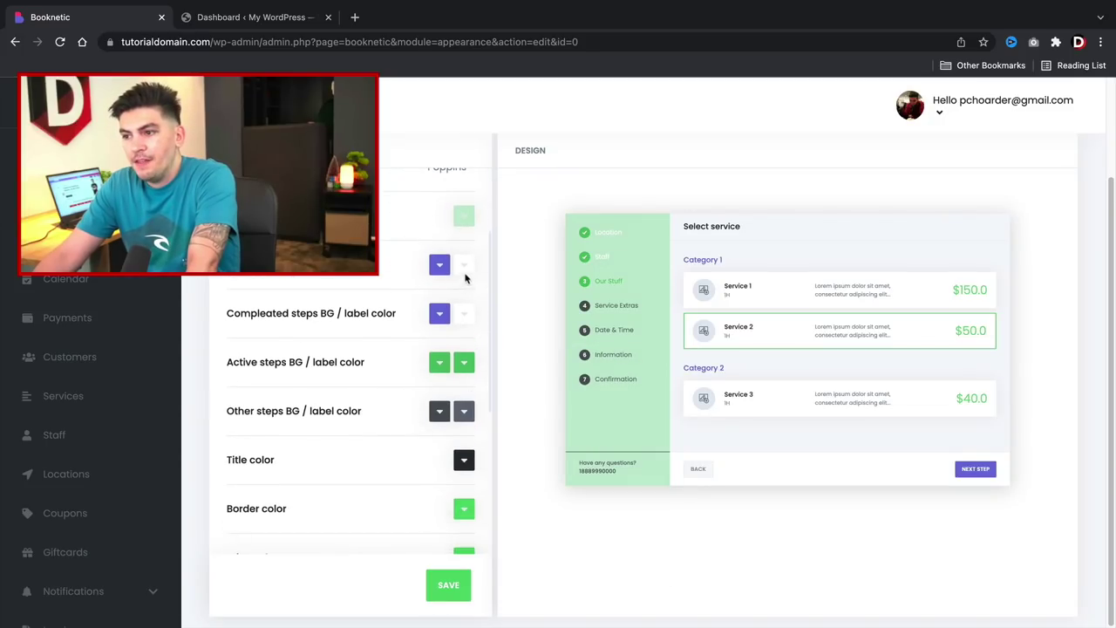
Make the primary text near-black and change the completed steps background colour.
{"action": "left_click", "coordinate": [464, 266]}
{"action": "left_click_drag", "start_coordinate": [518, 358], "coordinate": [529, 428]}
{"action": "left_click", "coordinate": [407, 293]}
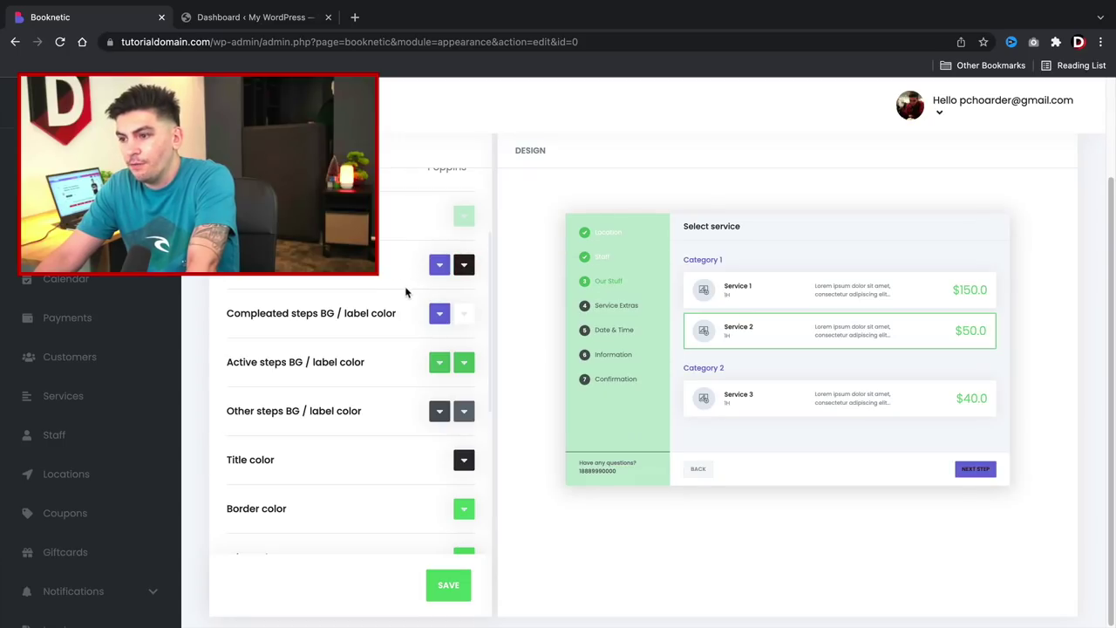
{"action": "left_click", "coordinate": [440, 313]}
{"action": "left_click_drag", "start_coordinate": [570, 459], "coordinate": [574, 388]}
{"action": "left_click_drag", "start_coordinate": [617, 328], "coordinate": [634, 328]}
{"action": "left_click_drag", "start_coordinate": [569, 390], "coordinate": [641, 503]}
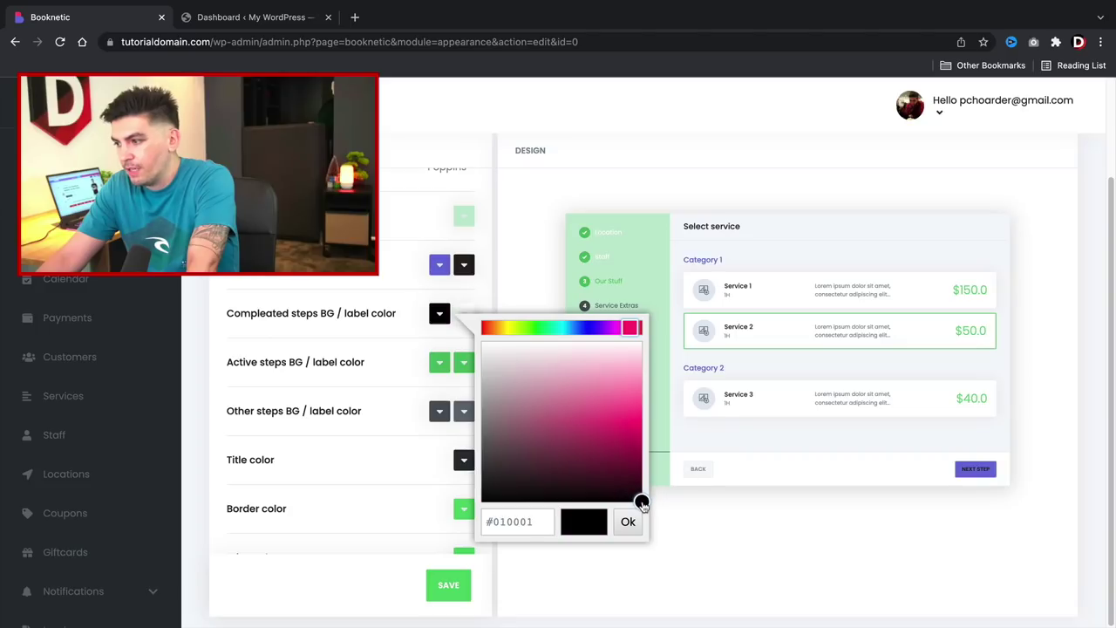
{"action": "left_click", "coordinate": [477, 301]}
{"action": "scroll", "coordinate": [451, 314], "scroll_direction": "down", "scroll_amount": 1}
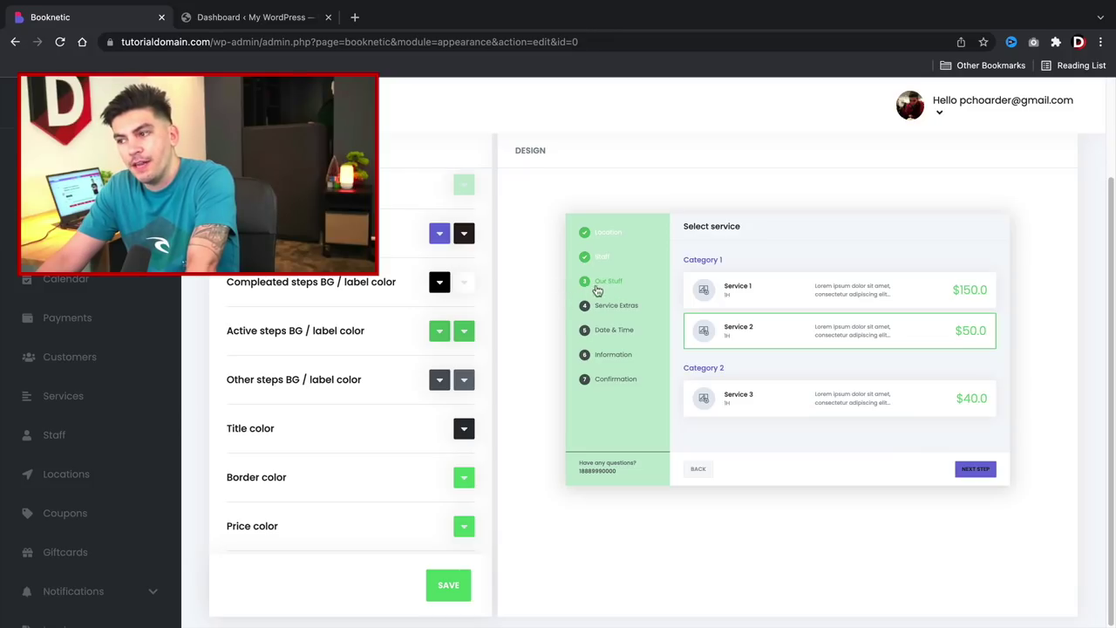
Set the other steps label colour to light grey-blue (#9baec0).
{"action": "left_click", "coordinate": [464, 379]}
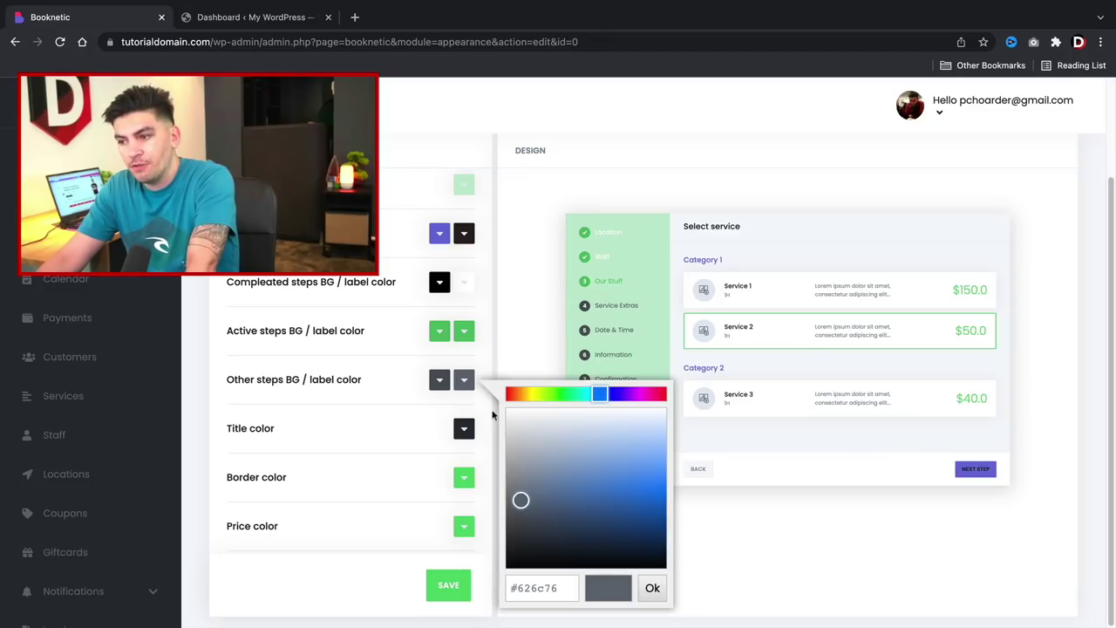
{"action": "left_click", "coordinate": [549, 463]}
{"action": "left_click_drag", "start_coordinate": [549, 463], "coordinate": [543, 461]}
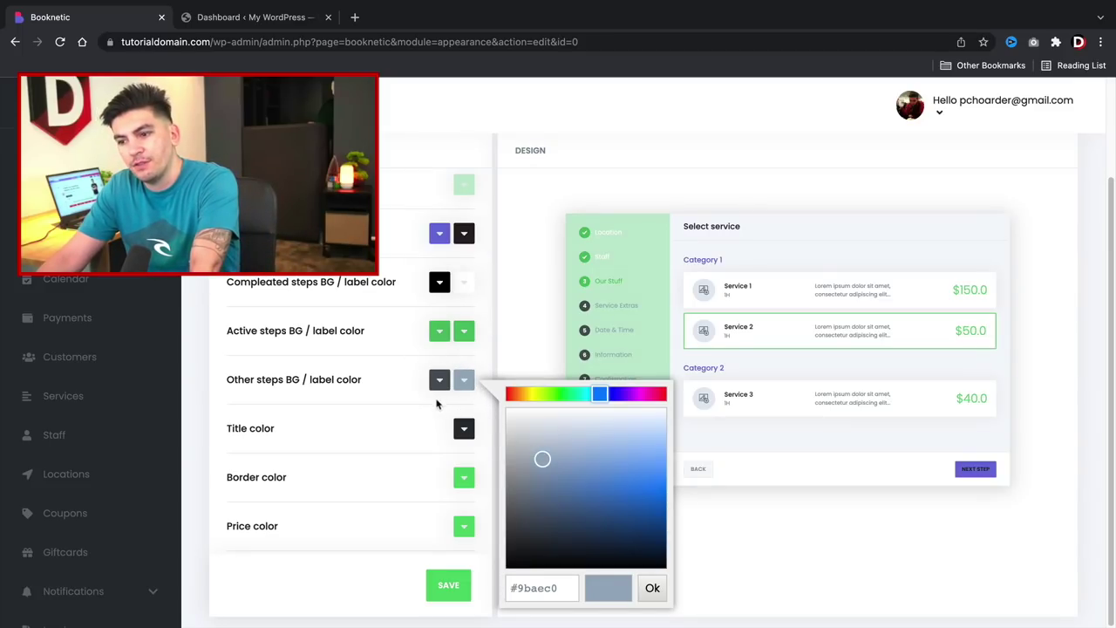
{"action": "scroll", "coordinate": [418, 428], "scroll_direction": "down", "scroll_amount": 5}
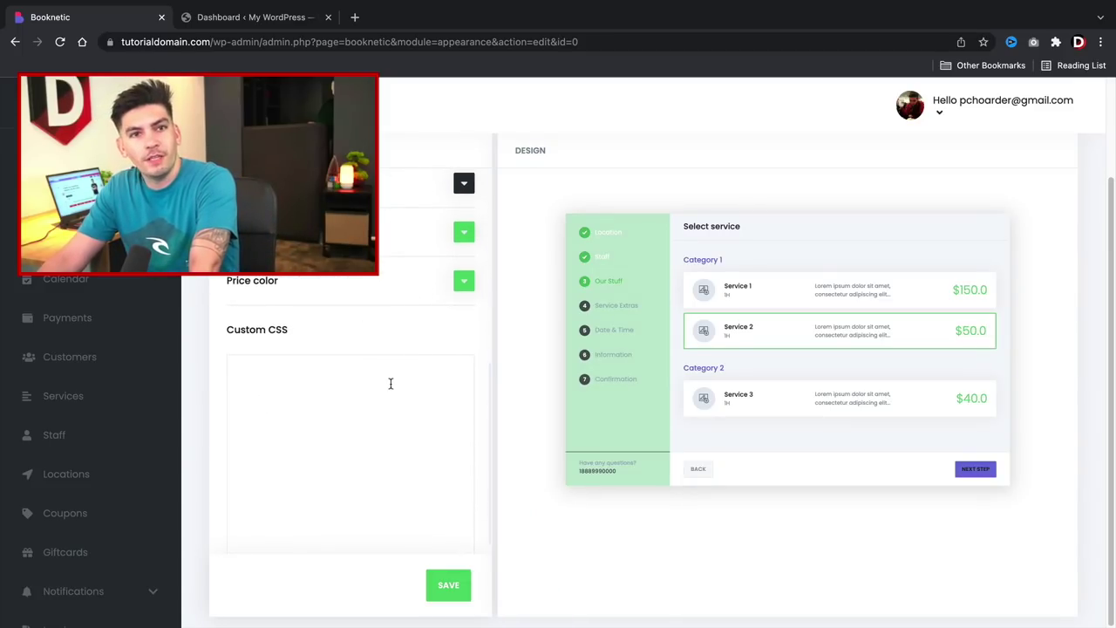
{"action": "scroll", "coordinate": [391, 384], "scroll_direction": "up", "scroll_amount": 5}
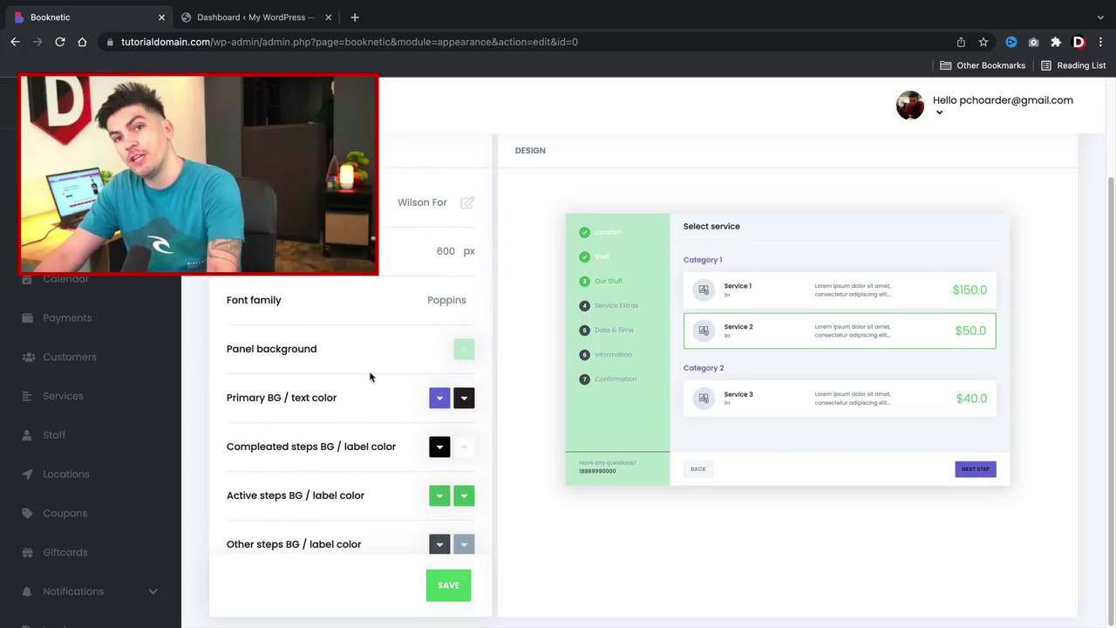
{"action": "scroll", "coordinate": [378, 448], "scroll_direction": "down", "scroll_amount": 5}
Save the Wilson Form style, make it active, and go to Custom Forms.
{"action": "left_click", "coordinate": [443, 584]}
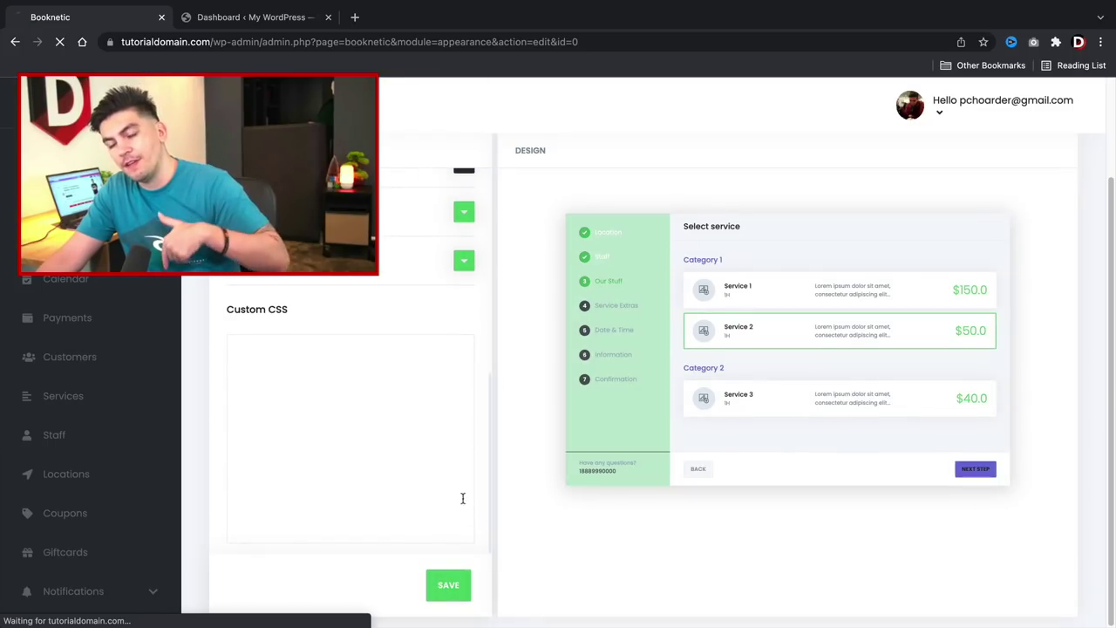
{"action": "scroll", "coordinate": [479, 463], "scroll_direction": "down", "scroll_amount": 5}
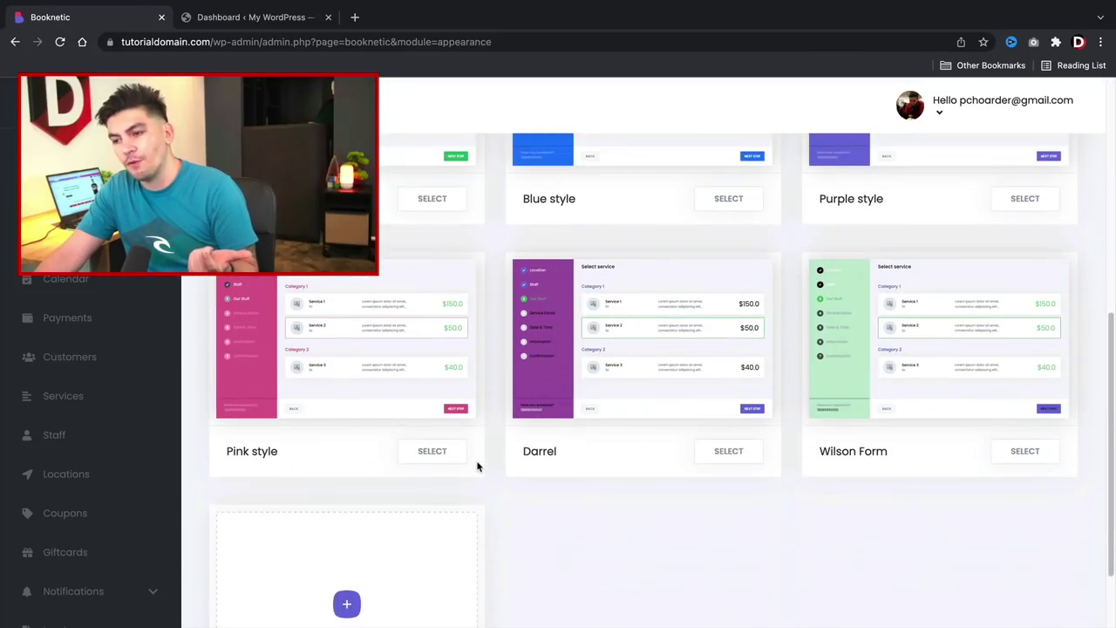
{"action": "scroll", "coordinate": [478, 463], "scroll_direction": "down", "scroll_amount": 2}
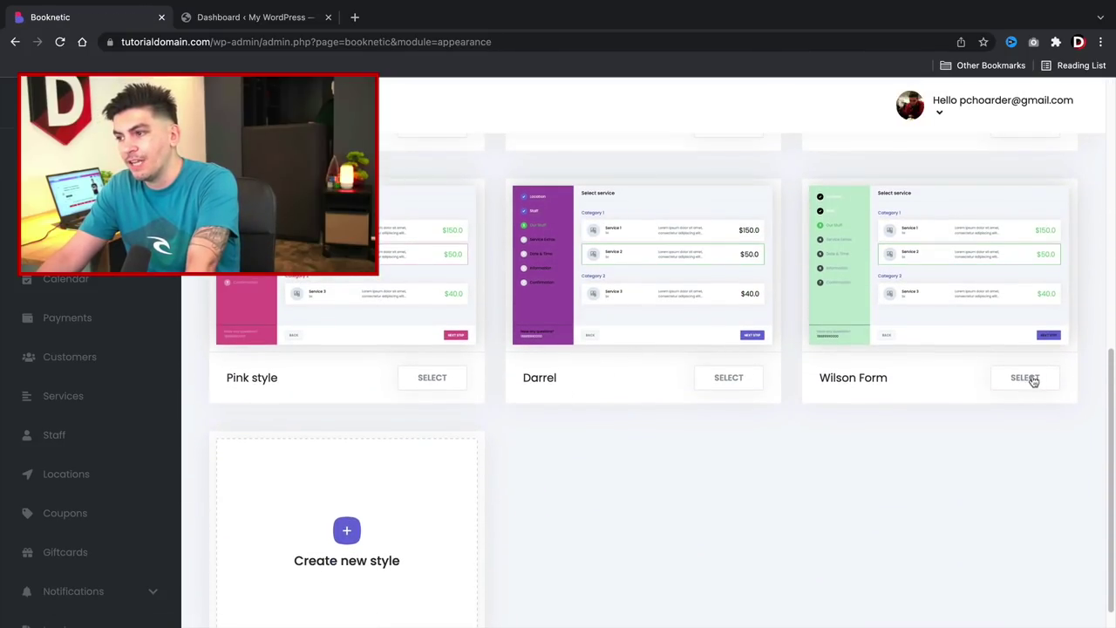
{"action": "left_click", "coordinate": [1017, 383]}
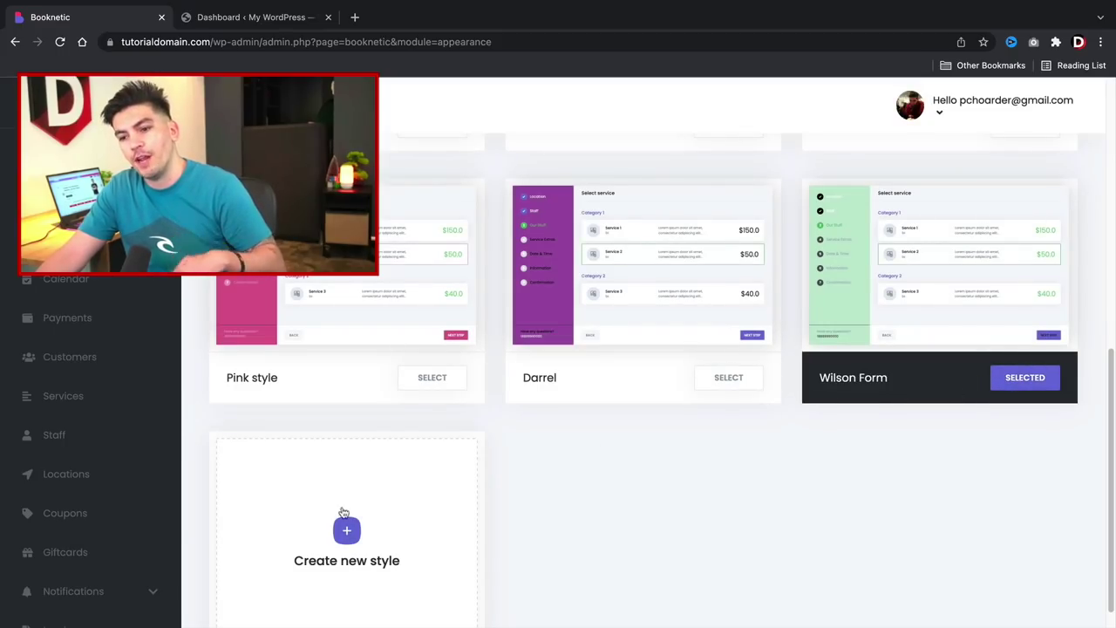
{"action": "scroll", "coordinate": [148, 514], "scroll_direction": "down", "scroll_amount": 5}
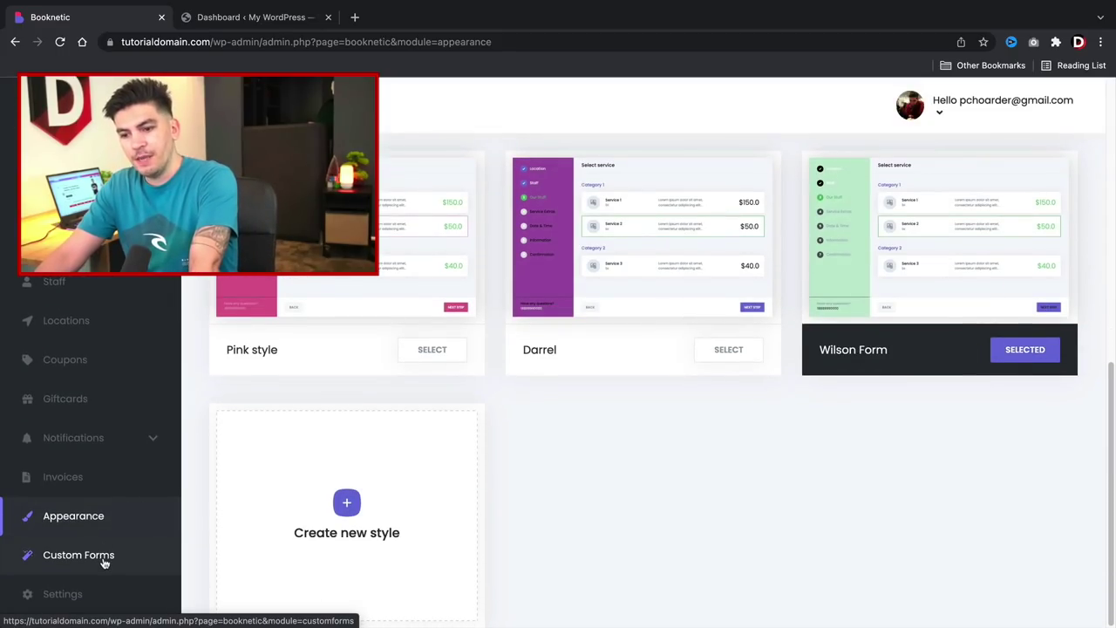
{"action": "left_click", "coordinate": [105, 553]}
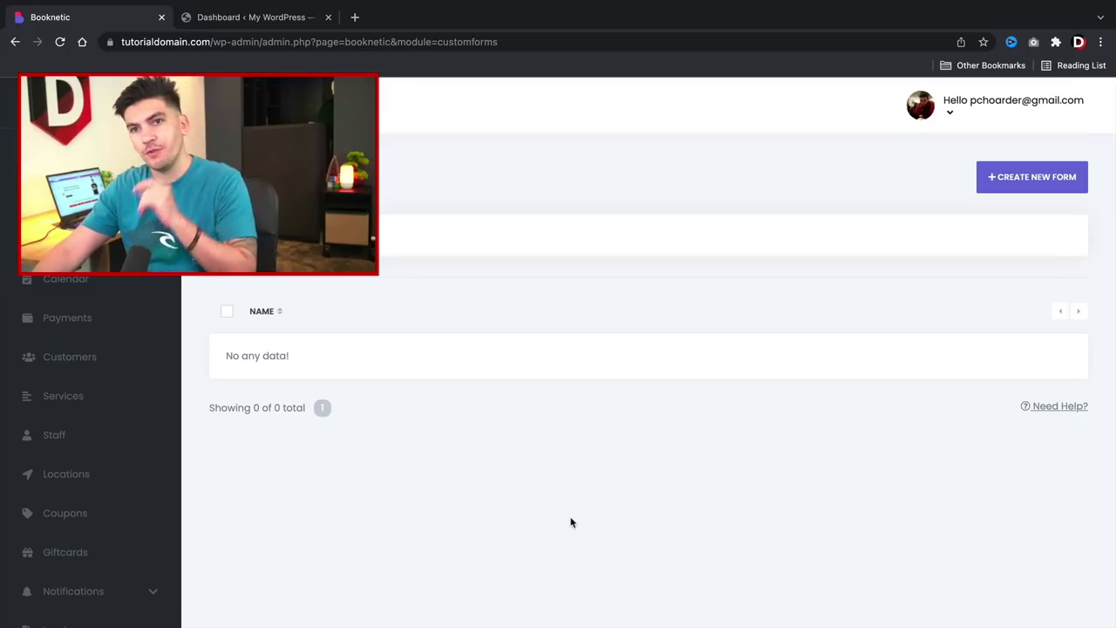
Create a new form with a text input, a label and a check-box field.
{"action": "left_click", "coordinate": [1016, 180]}
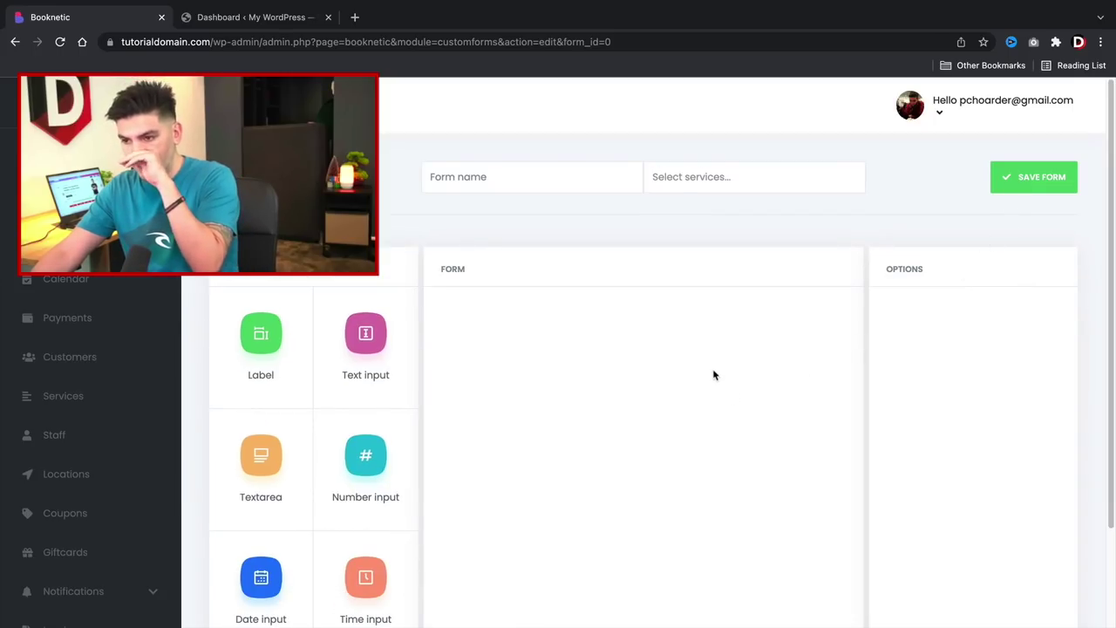
{"action": "left_click_drag", "start_coordinate": [376, 351], "coordinate": [498, 323]}
{"action": "left_click_drag", "start_coordinate": [294, 341], "coordinate": [494, 439]}
{"action": "scroll", "coordinate": [325, 482], "scroll_direction": "down", "scroll_amount": 3}
{"action": "left_click_drag", "start_coordinate": [344, 439], "coordinate": [506, 417]}
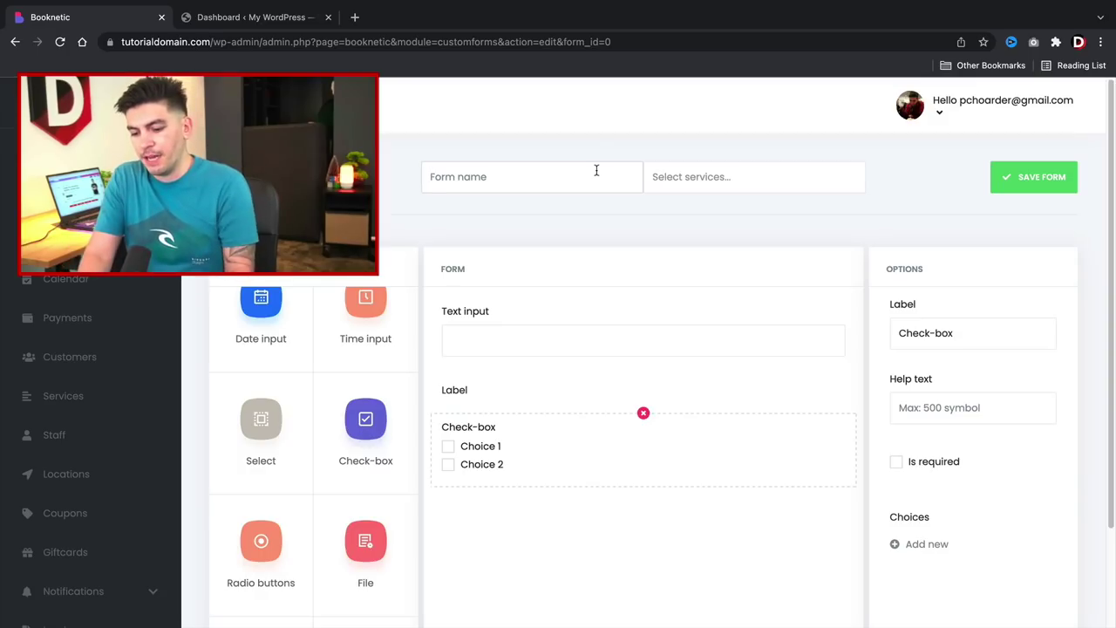
Name the form 'Style Form' and assign it to Normal Haircut.
{"action": "type", "text": "Sty"}
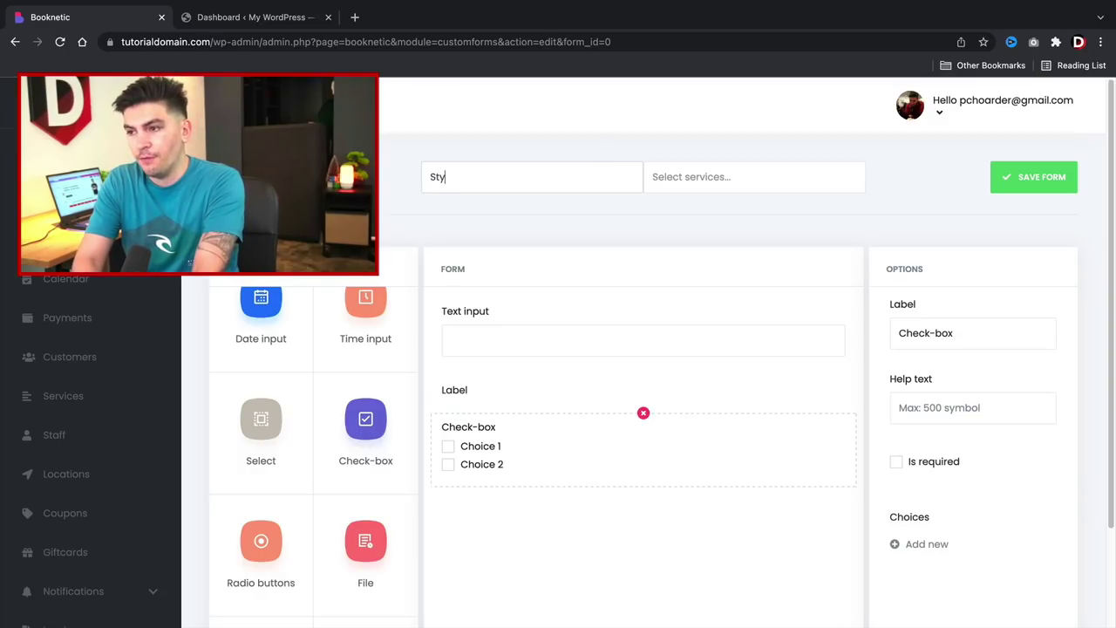
{"action": "type", "text": "le Form"}
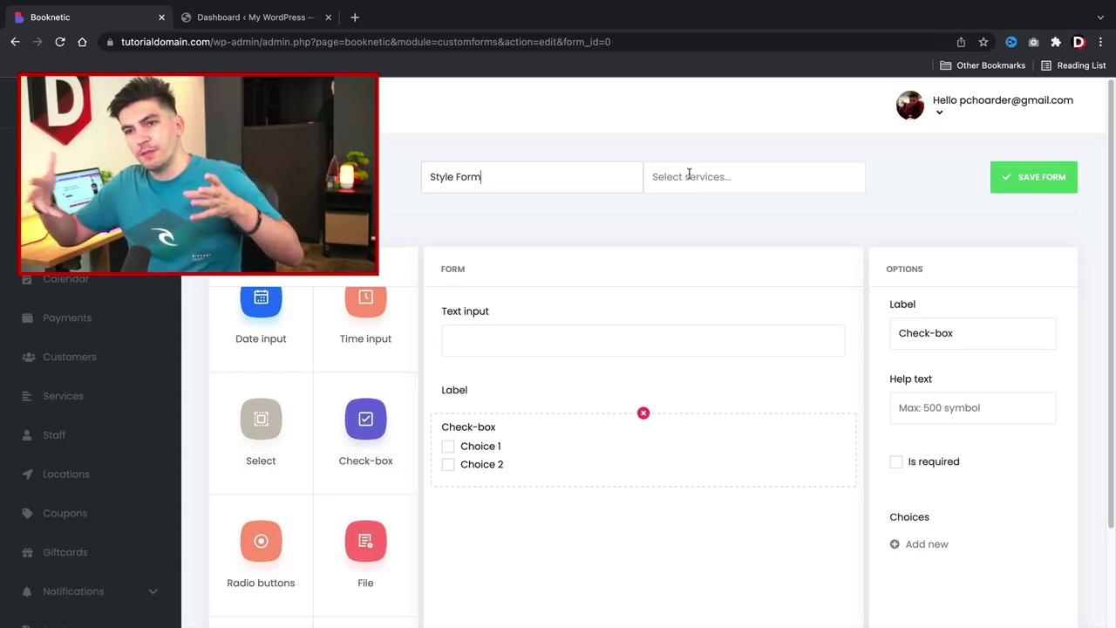
{"action": "left_click", "coordinate": [689, 174]}
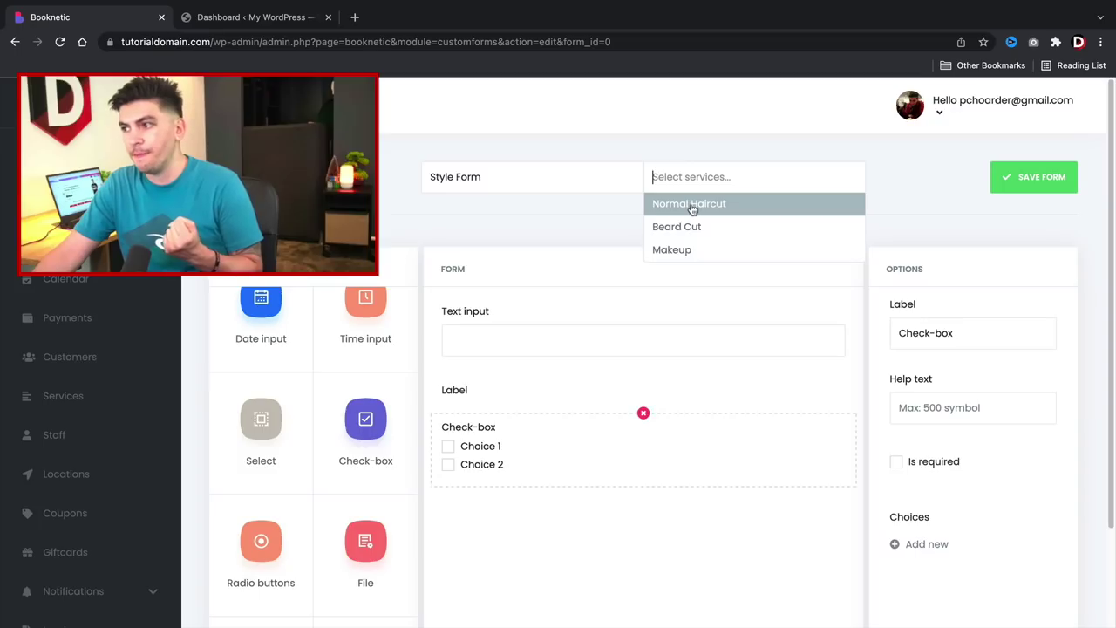
{"action": "left_click", "coordinate": [691, 206]}
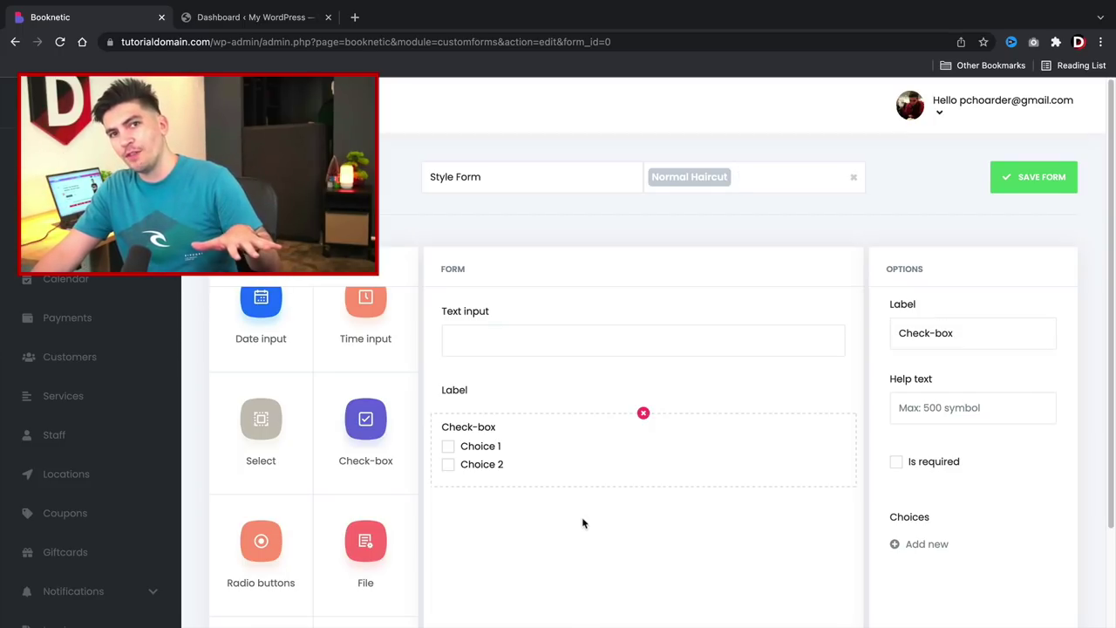
{"action": "scroll", "coordinate": [576, 518], "scroll_direction": "down", "scroll_amount": 1}
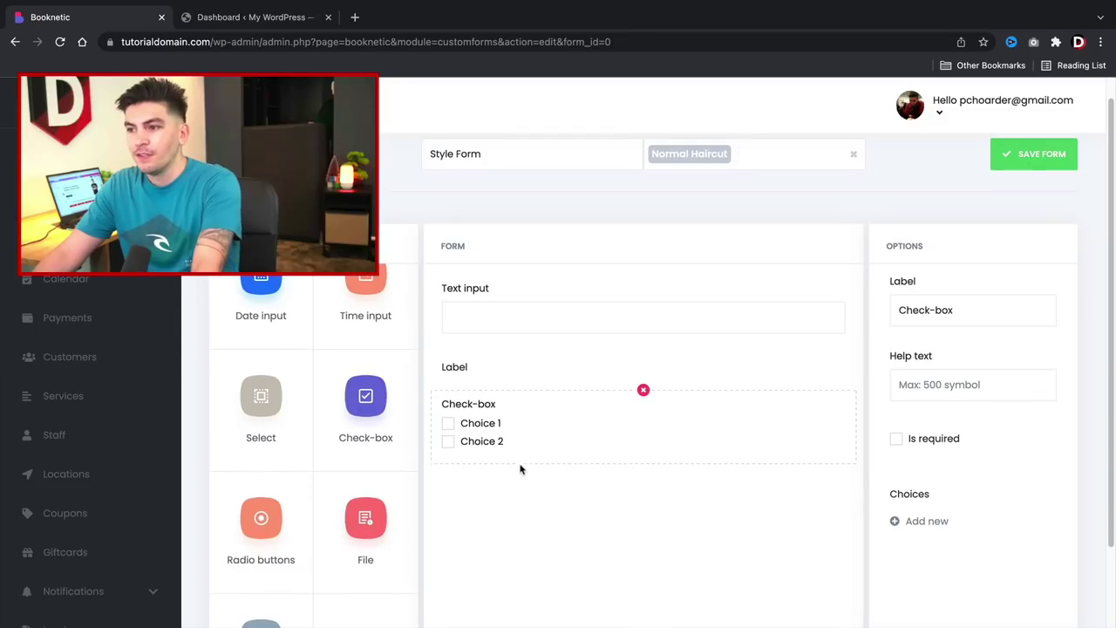
{"action": "scroll", "coordinate": [504, 331], "scroll_direction": "down", "scroll_amount": 1}
Make the text field a required 'IS this your first time?' question with a Yes/no placeholder.
{"action": "left_click", "coordinate": [506, 280]}
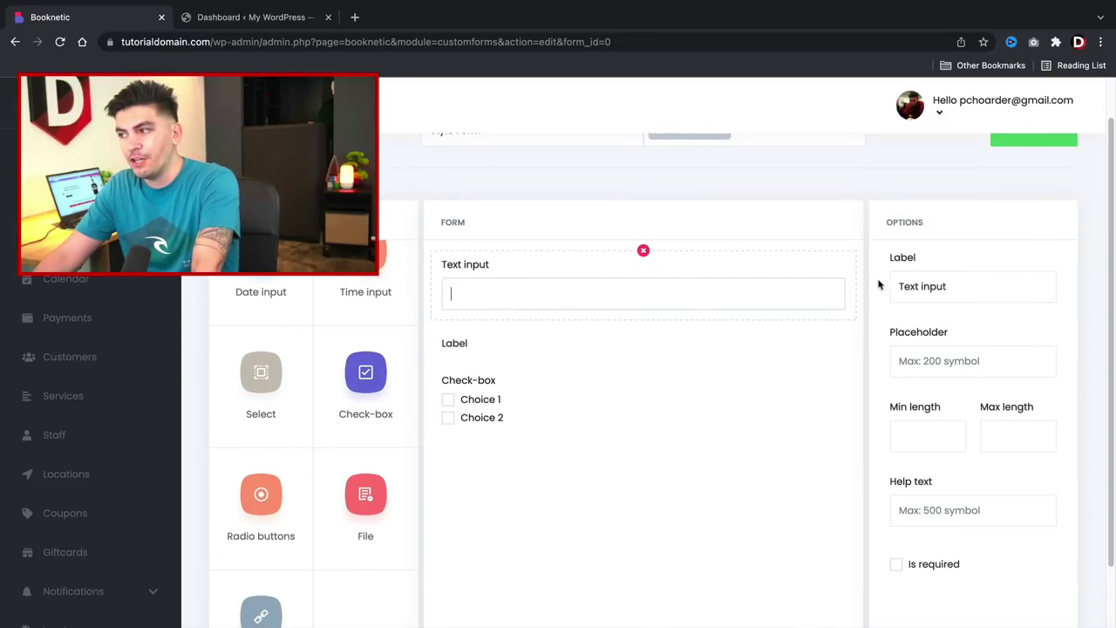
{"action": "triple_click", "coordinate": [968, 281]}
{"action": "left_click", "coordinate": [968, 284]}
{"action": "triple_click", "coordinate": [951, 282]}
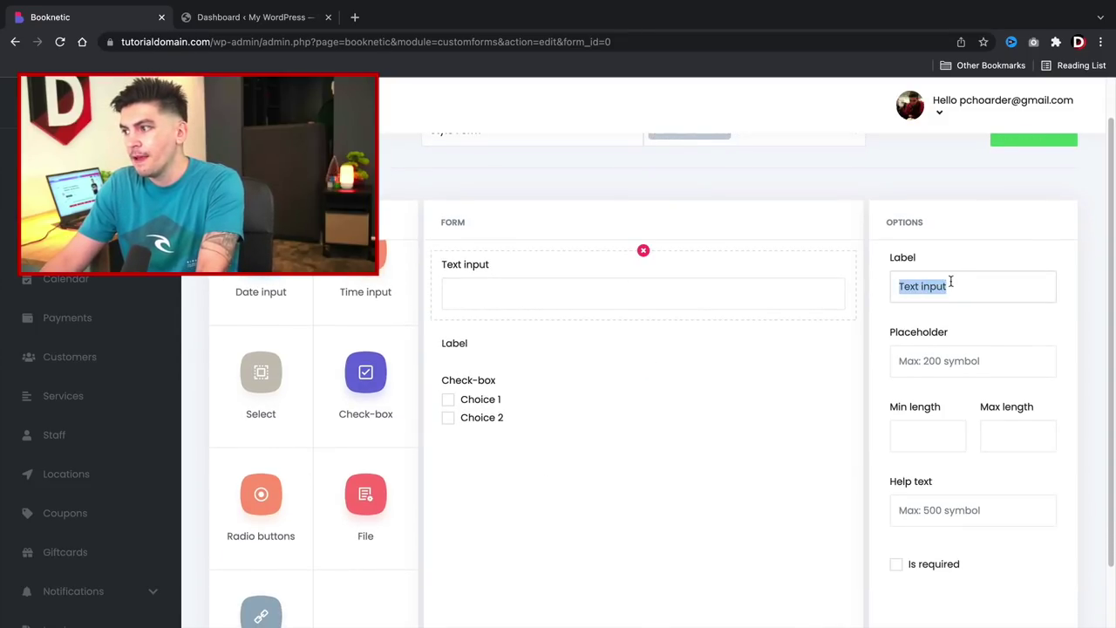
{"action": "type", "text": "IS this "}
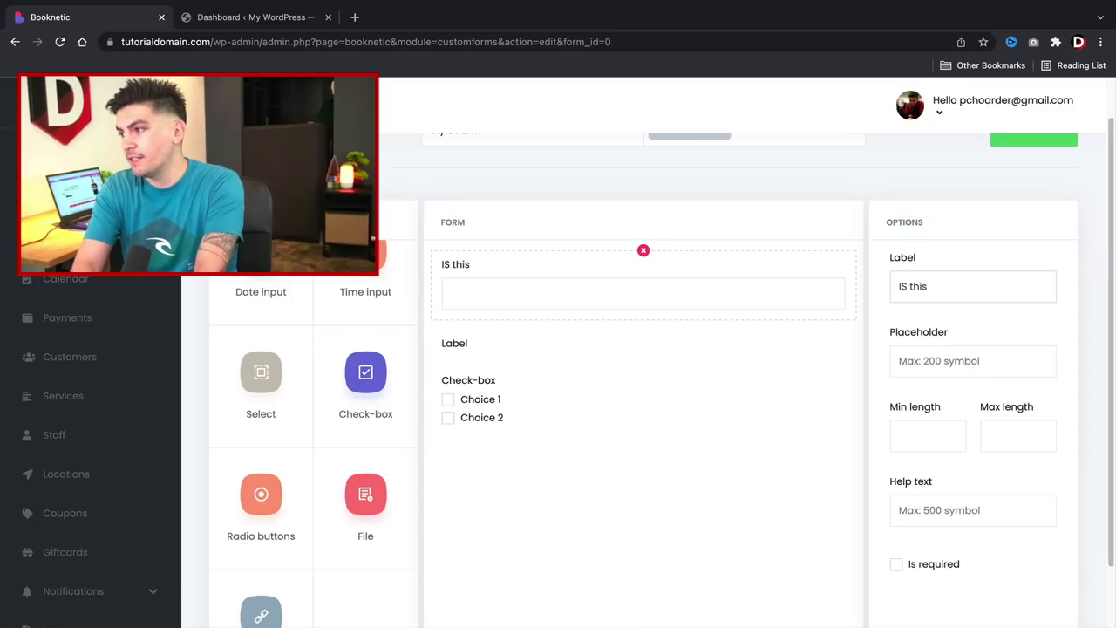
{"action": "type", "text": "your first time?"}
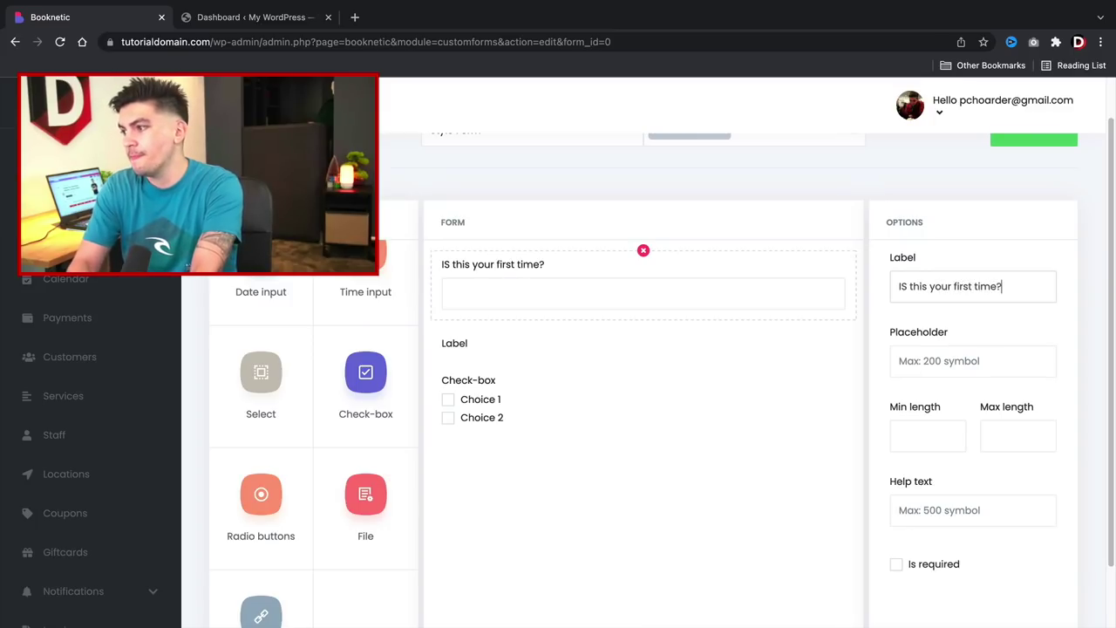
{"action": "scroll", "coordinate": [951, 357], "scroll_direction": "down", "scroll_amount": 1}
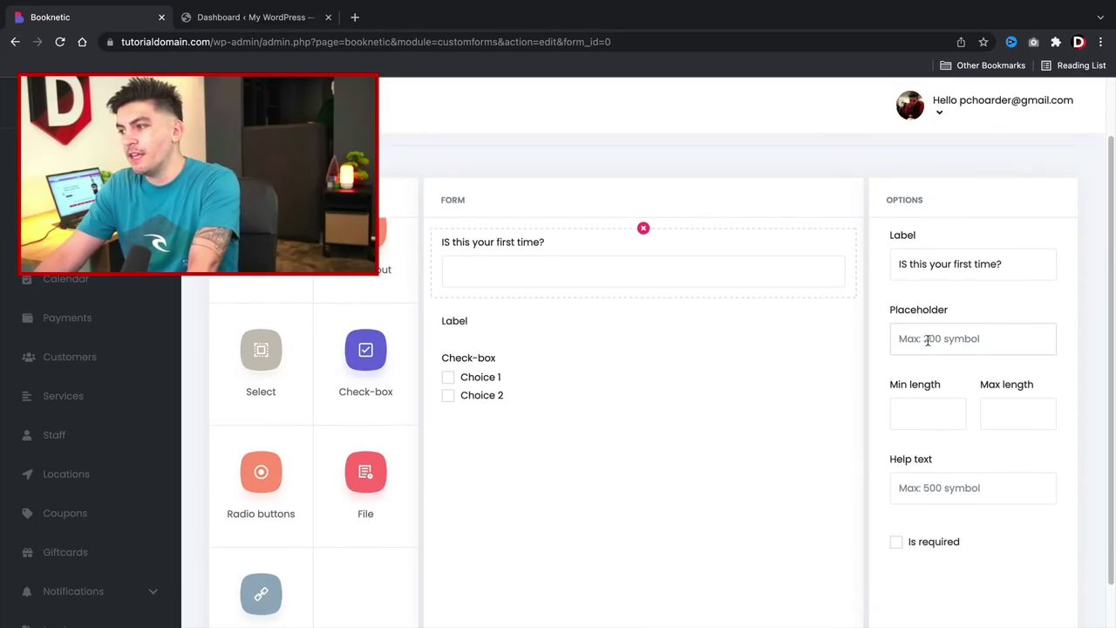
{"action": "left_click", "coordinate": [951, 339]}
{"action": "type", "text": "Yes/no"}
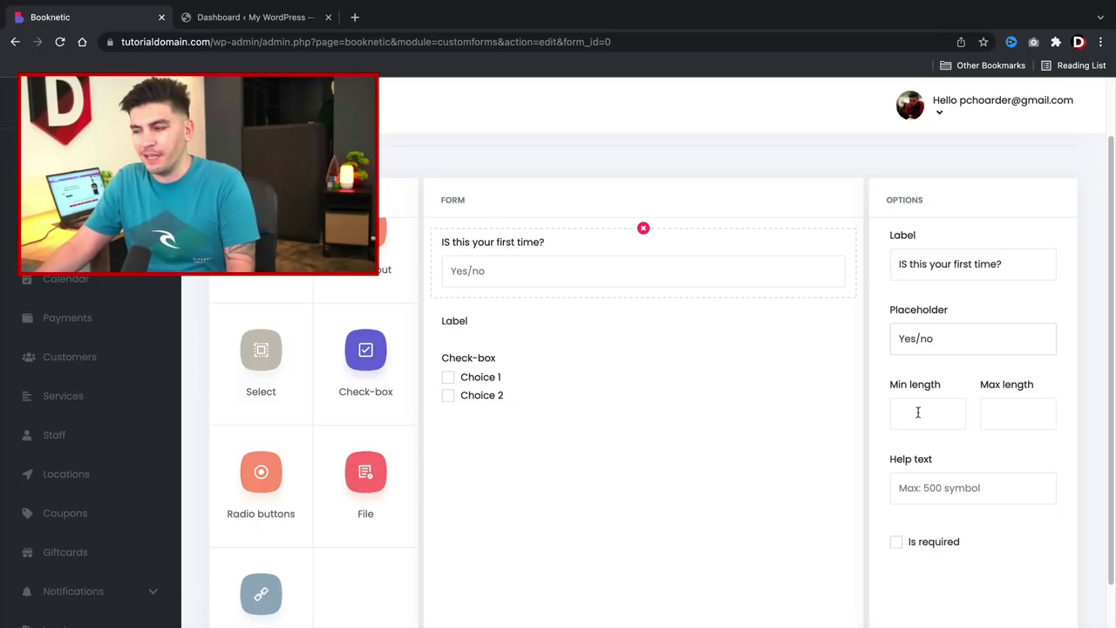
{"action": "scroll", "coordinate": [918, 412], "scroll_direction": "down", "scroll_amount": 1}
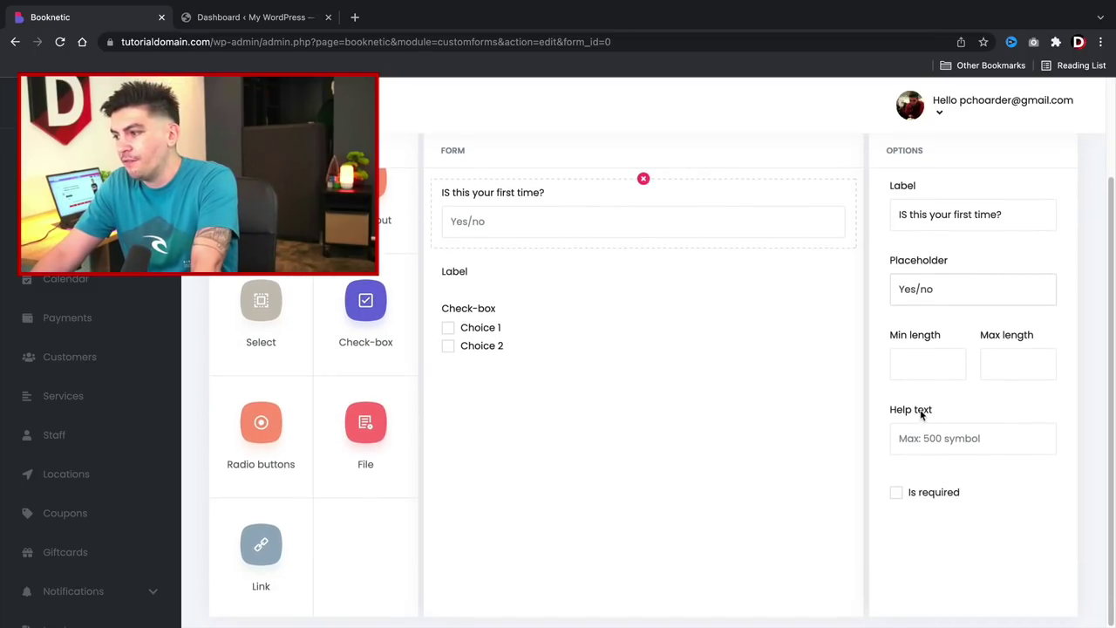
{"action": "left_click", "coordinate": [900, 494]}
Rename the label element to 'Terms and Conditions'.
{"action": "left_click", "coordinate": [564, 274]}
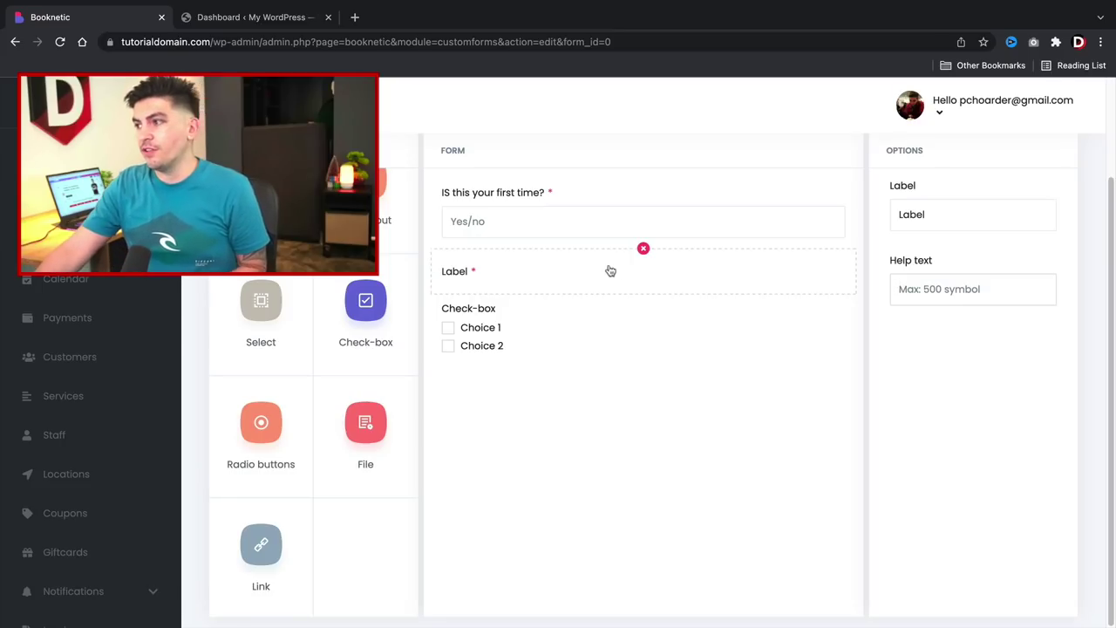
{"action": "double_click", "coordinate": [921, 213]}
{"action": "type", "text": "Termsna dn"}
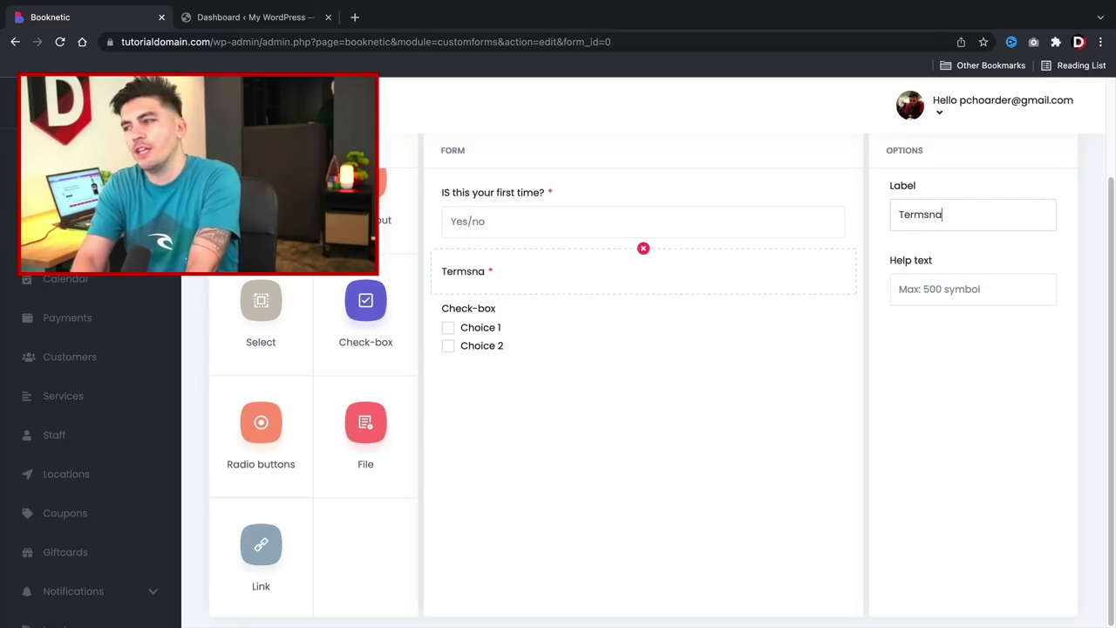
{"action": "key", "text": "BackSpace"}
{"action": "key", "text": "BackSpace"}
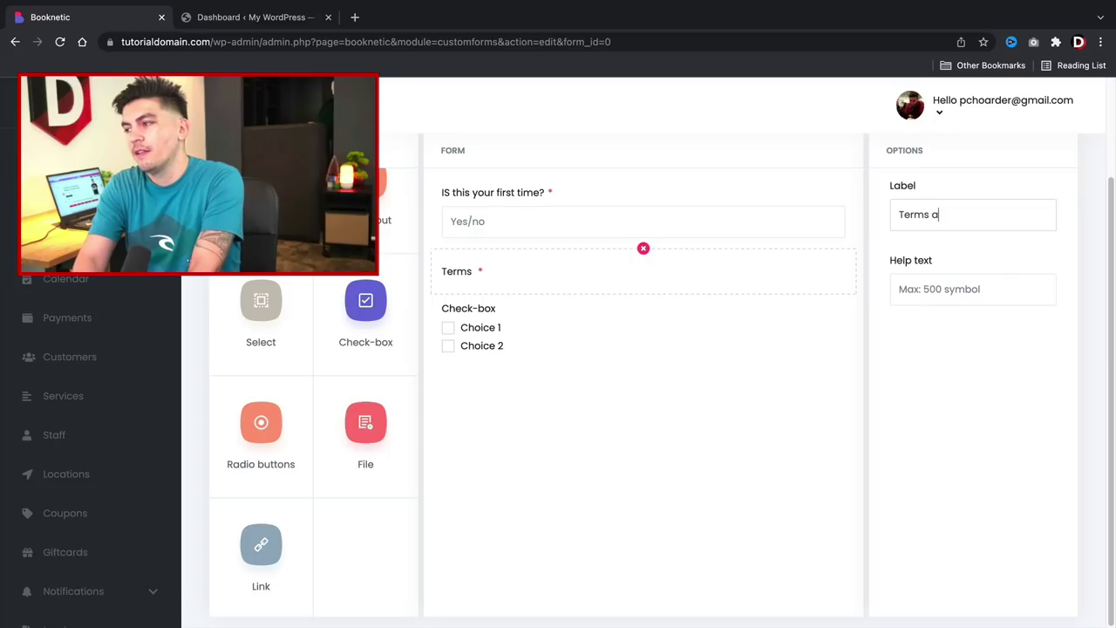
{"action": "type", "text": "and Conditions"}
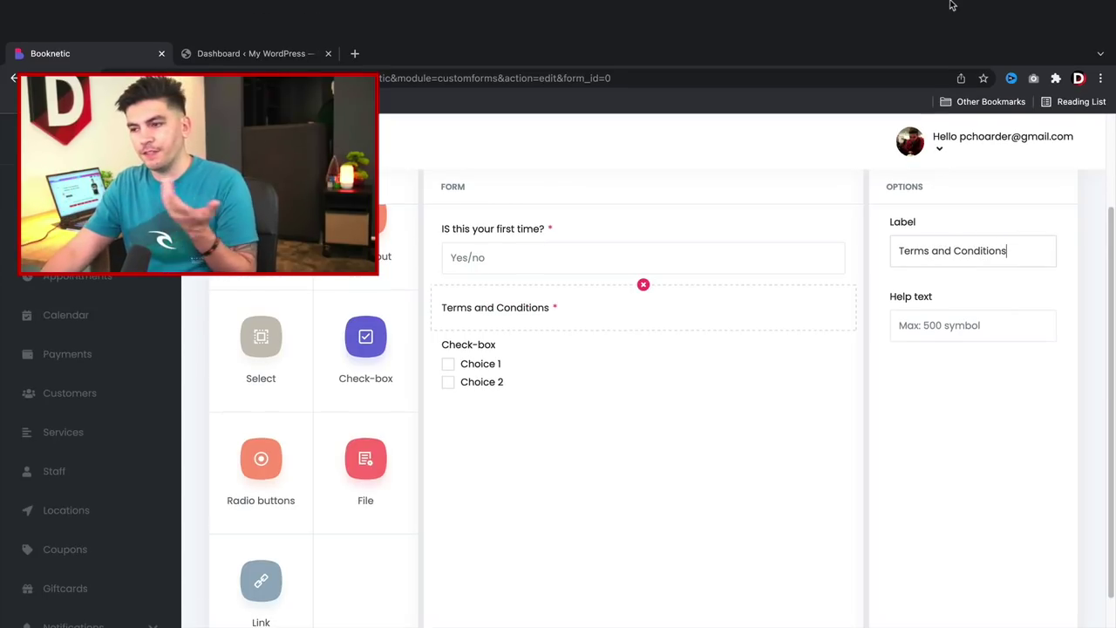
Relabel the check-box field 'Are you allergic to hair dye'.
{"action": "left_click", "coordinate": [553, 323]}
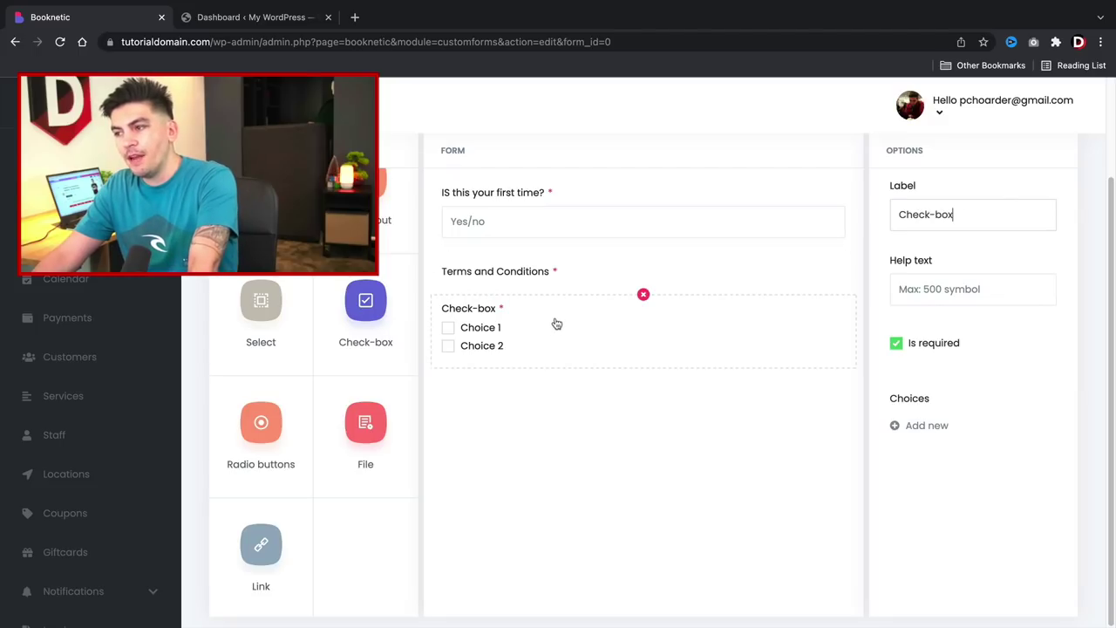
{"action": "triple_click", "coordinate": [941, 217]}
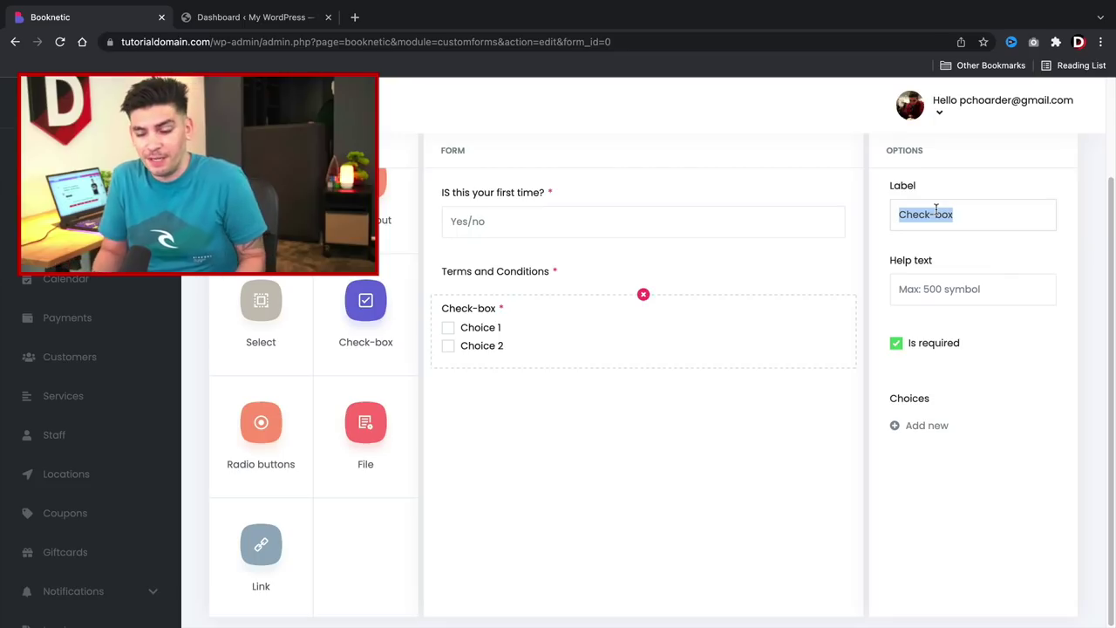
{"action": "type", "text": "Are you aller"}
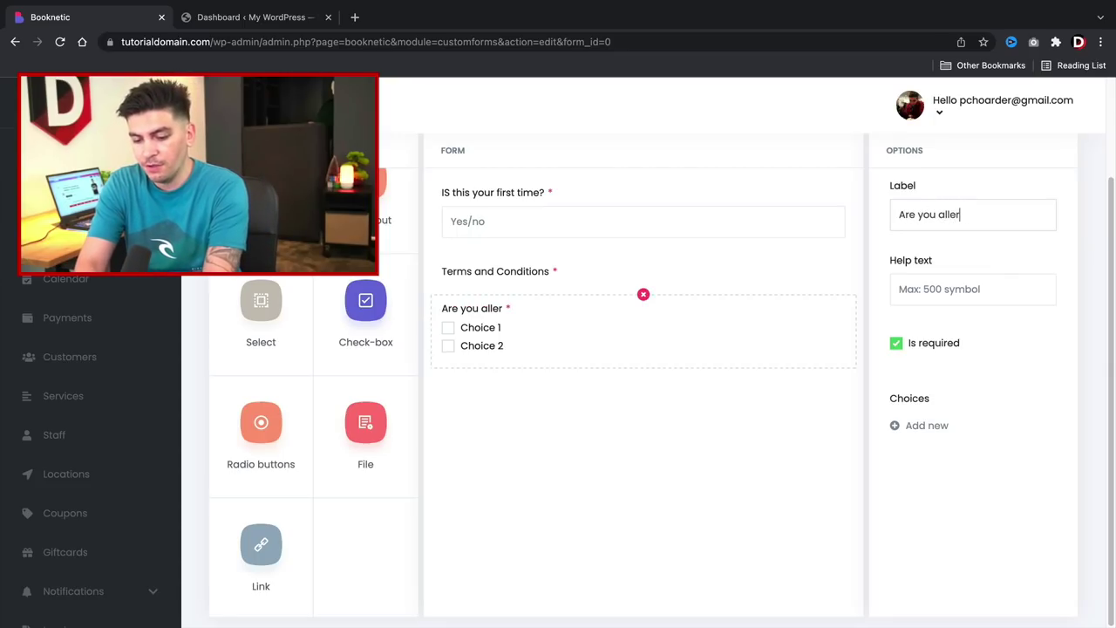
{"action": "type", "text": "gic to ha"}
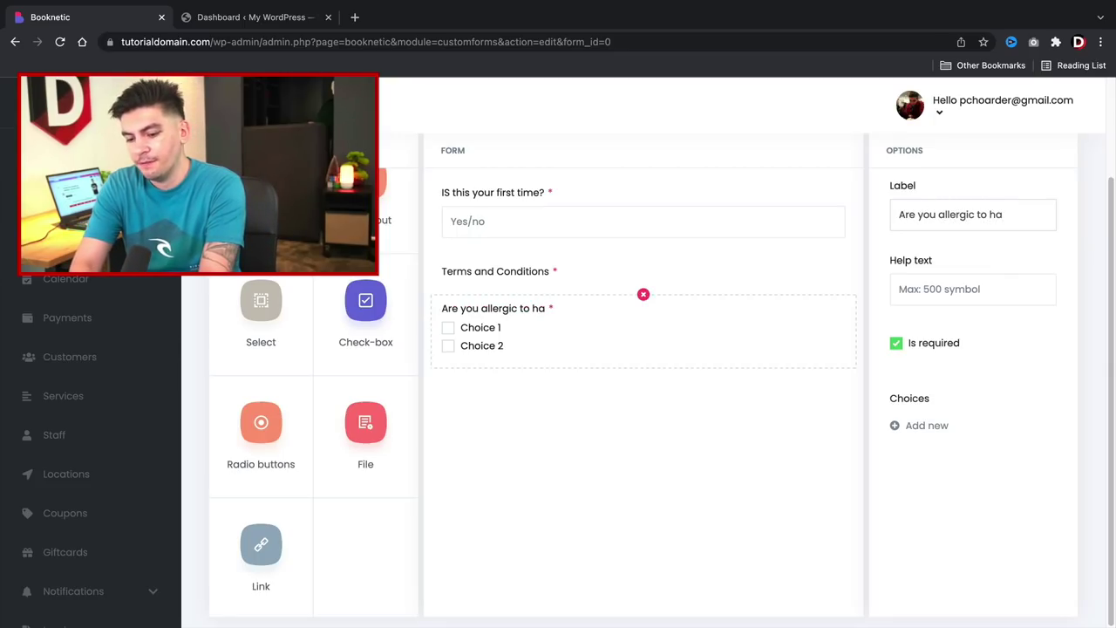
{"action": "type", "text": "it dye?"}
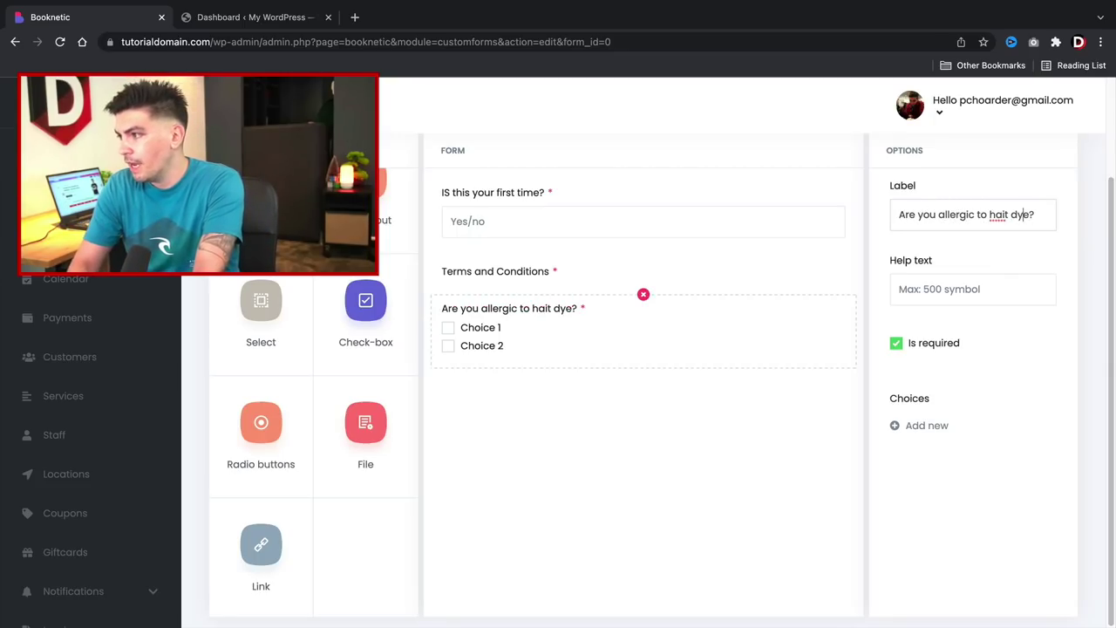
{"action": "key", "text": "BackSpace"}
{"action": "type", "text": "r"}
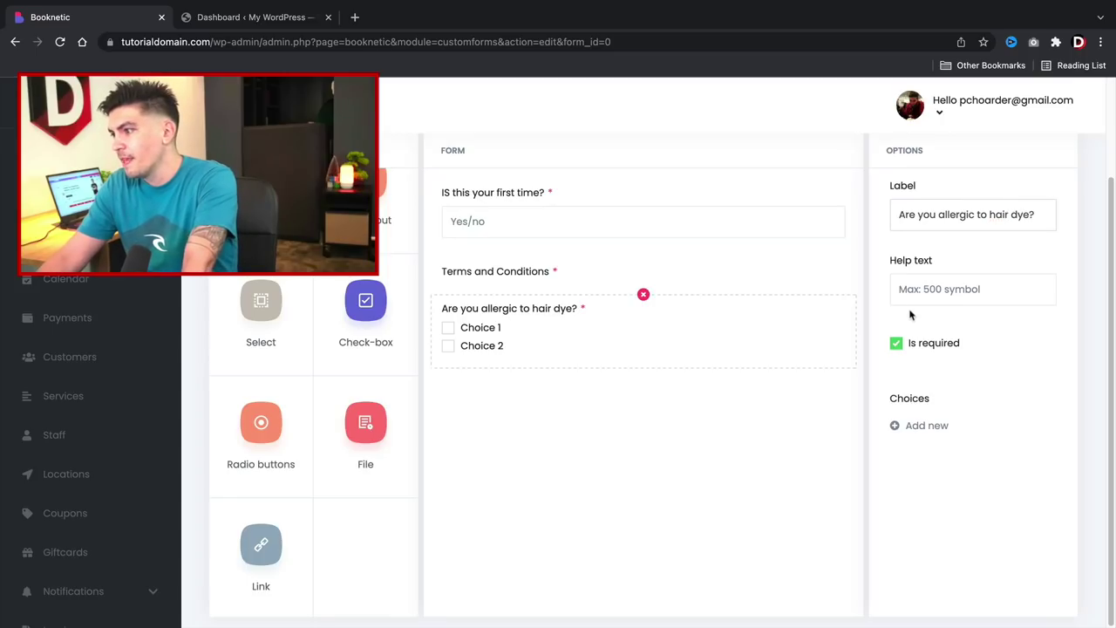
Add the answer choices Yes and No to the check-box question.
{"action": "left_click", "coordinate": [942, 426]}
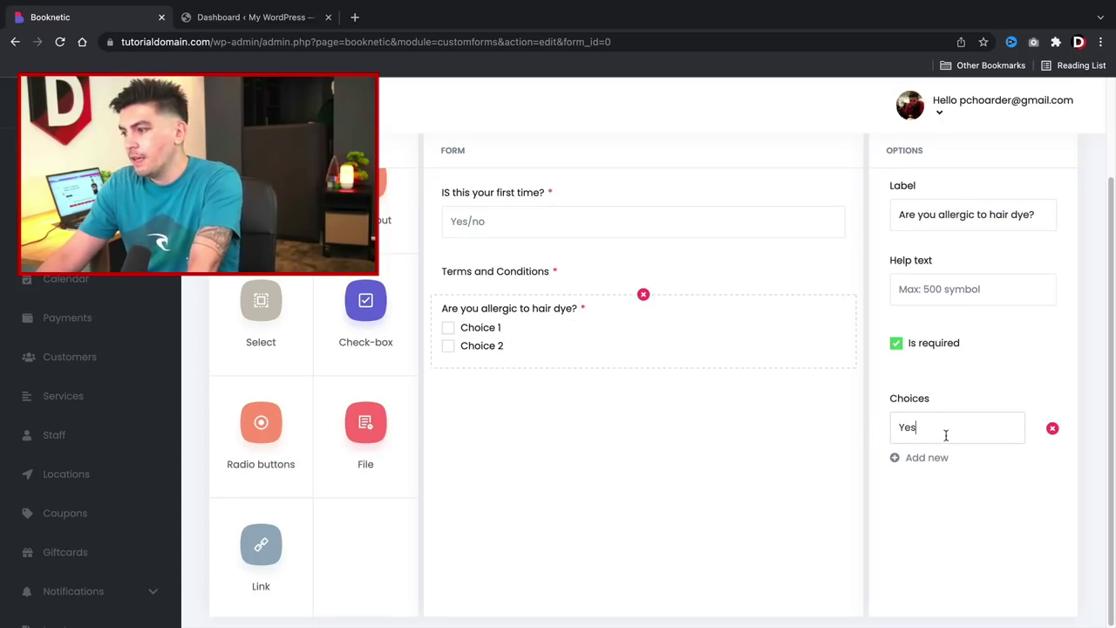
{"action": "type", "text": "Yes"}
{"action": "left_click", "coordinate": [935, 458]}
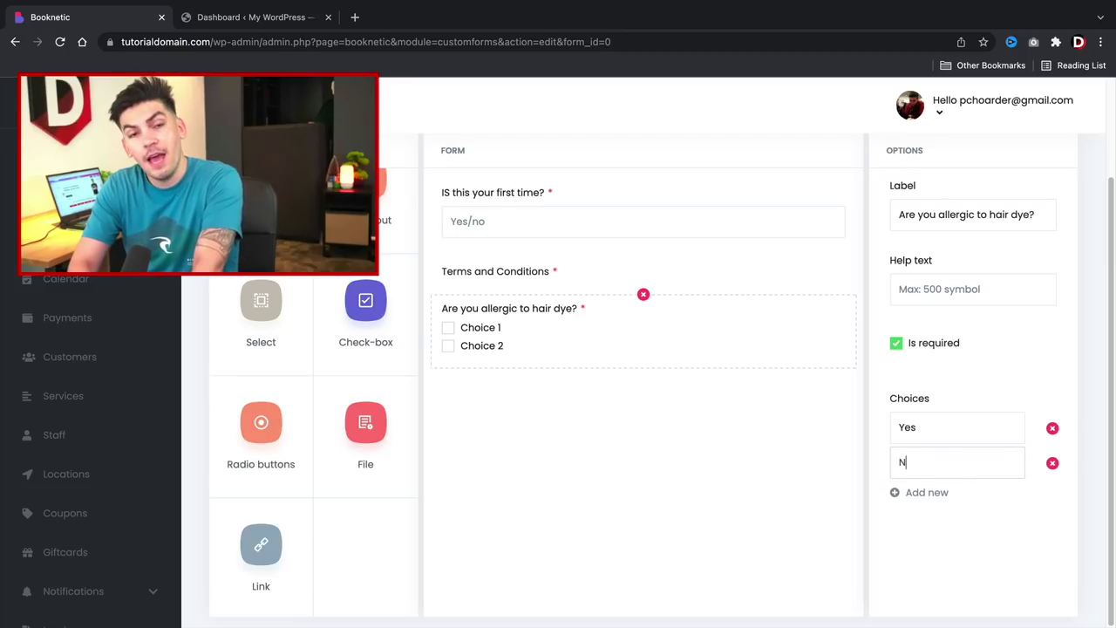
{"action": "type", "text": "No"}
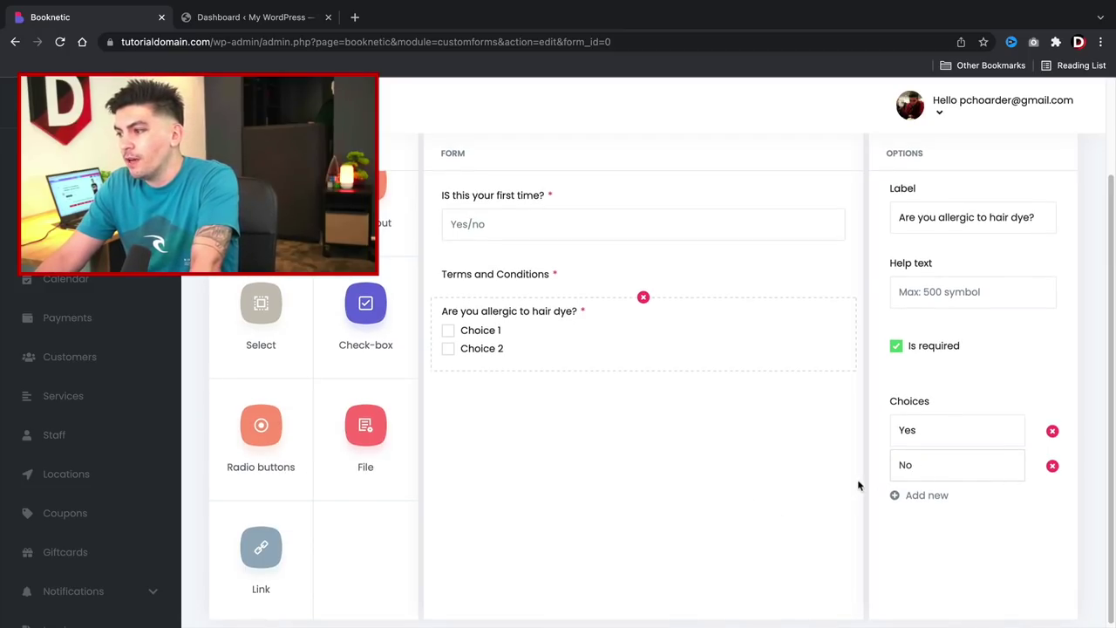
{"action": "scroll", "coordinate": [802, 436], "scroll_direction": "up", "scroll_amount": 3}
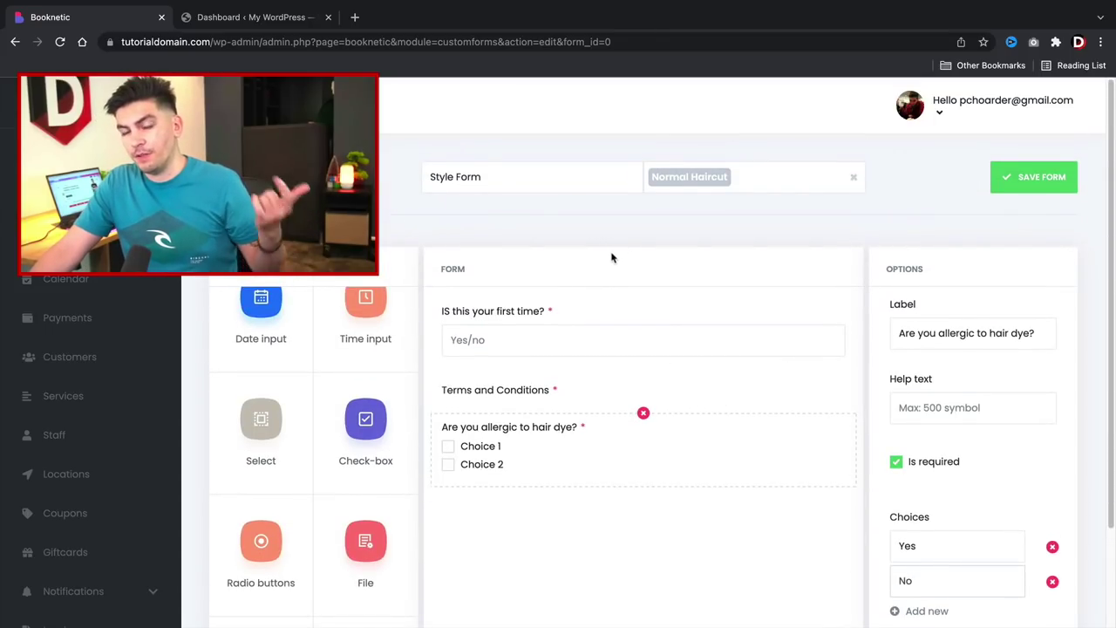
Save the custom Style Form.
{"action": "left_click", "coordinate": [1020, 182]}
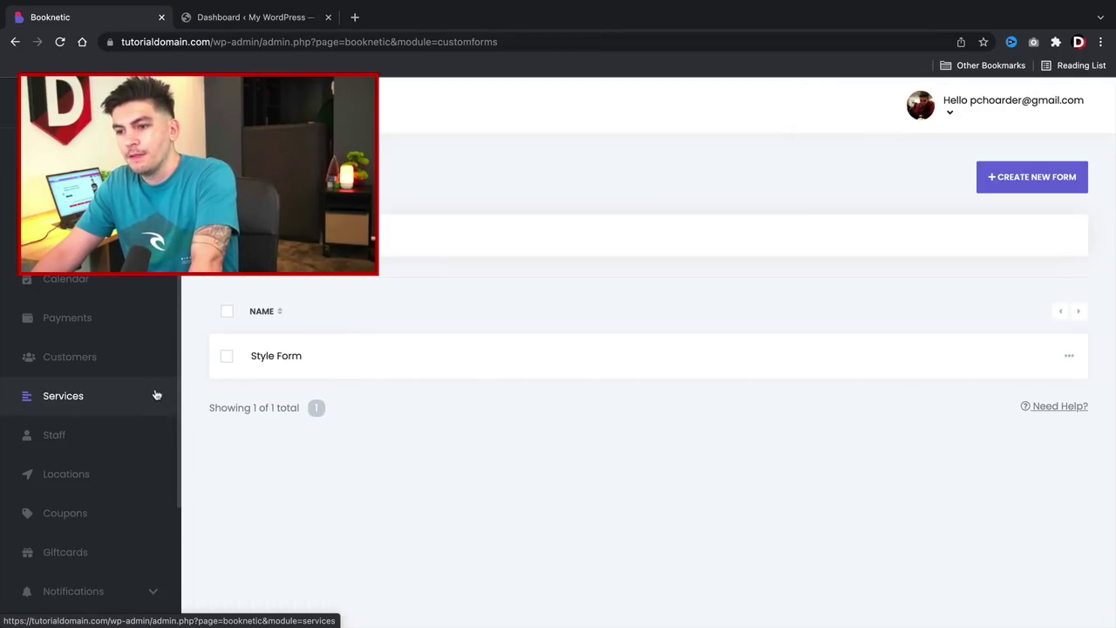
{"action": "scroll", "coordinate": [145, 421], "scroll_direction": "down", "scroll_amount": 4}
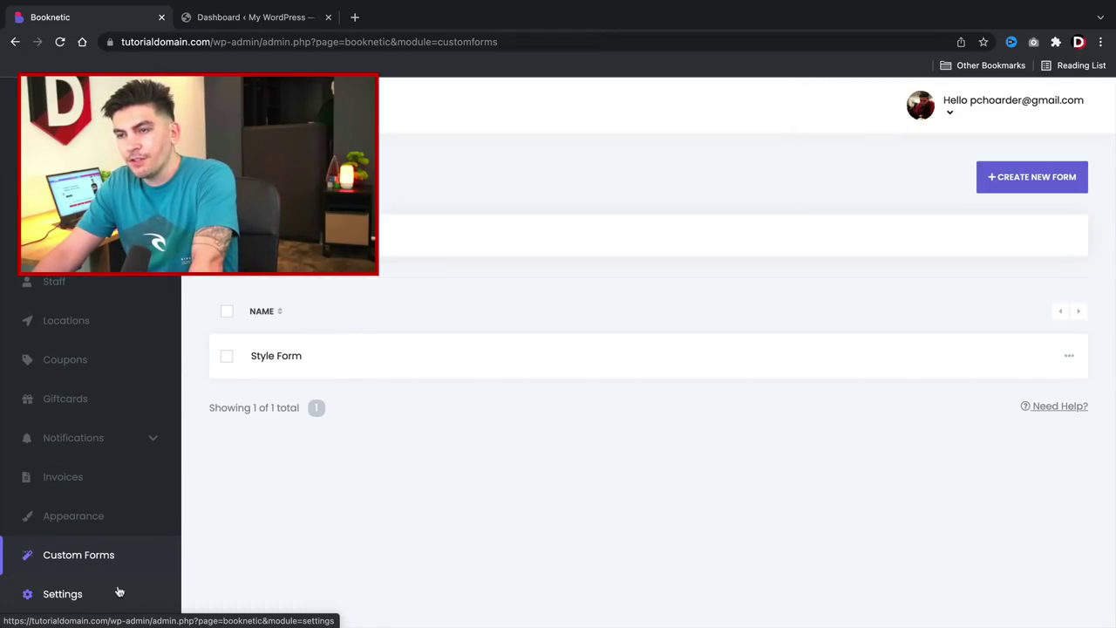
Look over Booknetic's Settings overview, then go to the WordPress Dashboard.
{"action": "left_click", "coordinate": [113, 593]}
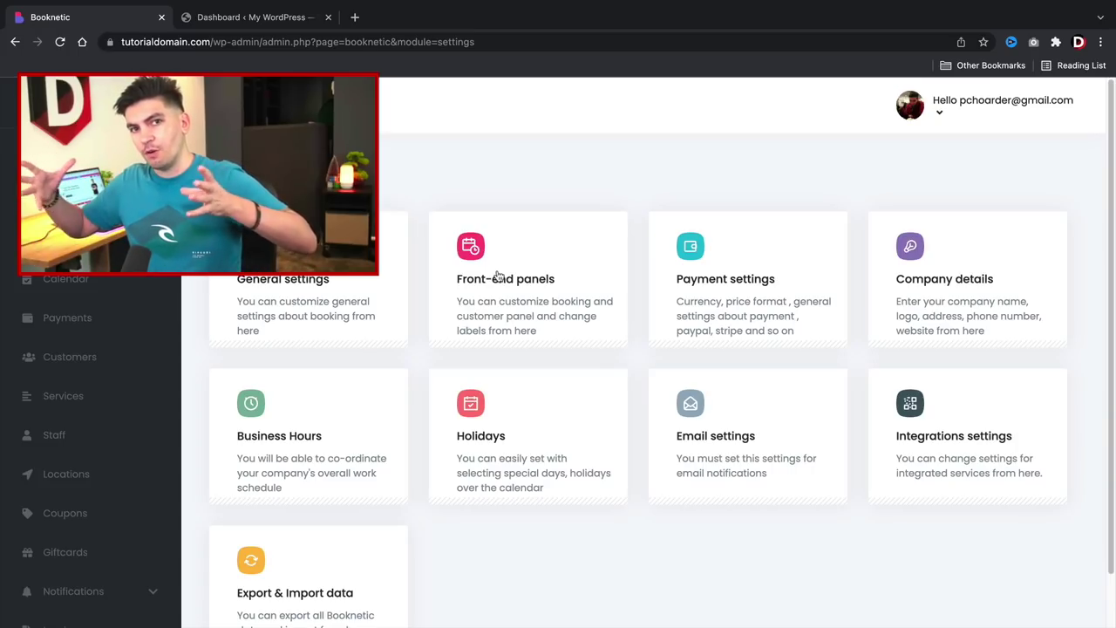
{"action": "left_click", "coordinate": [280, 26]}
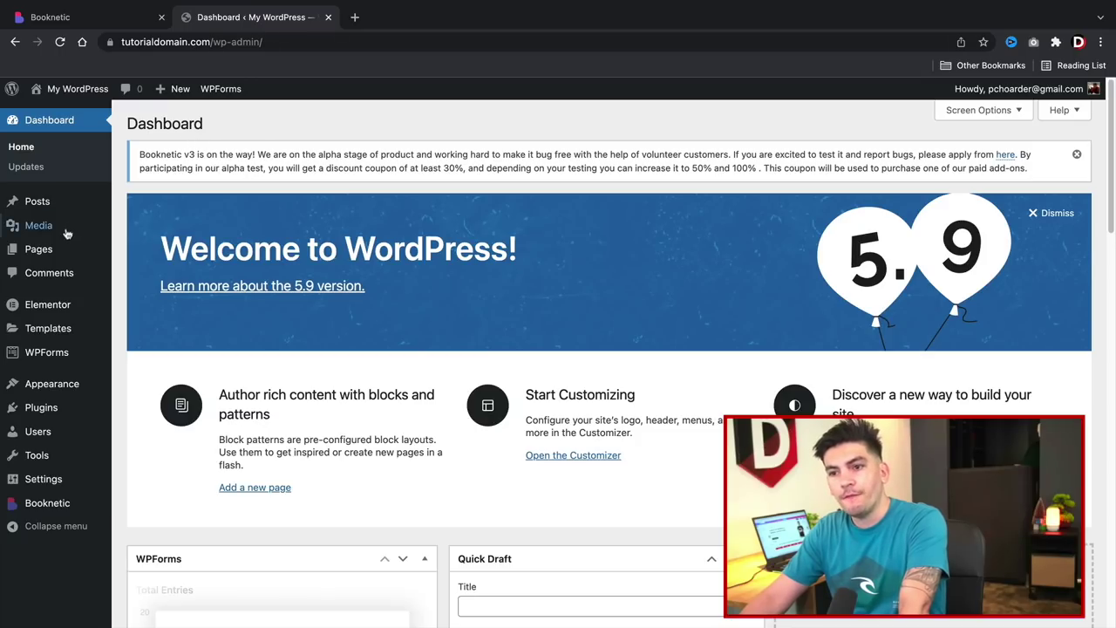
Create a new page titled 'The Booking Form' with No Sidebar layout.
{"action": "mouse_move", "coordinate": [46, 249]}
{"action": "left_click", "coordinate": [166, 274]}
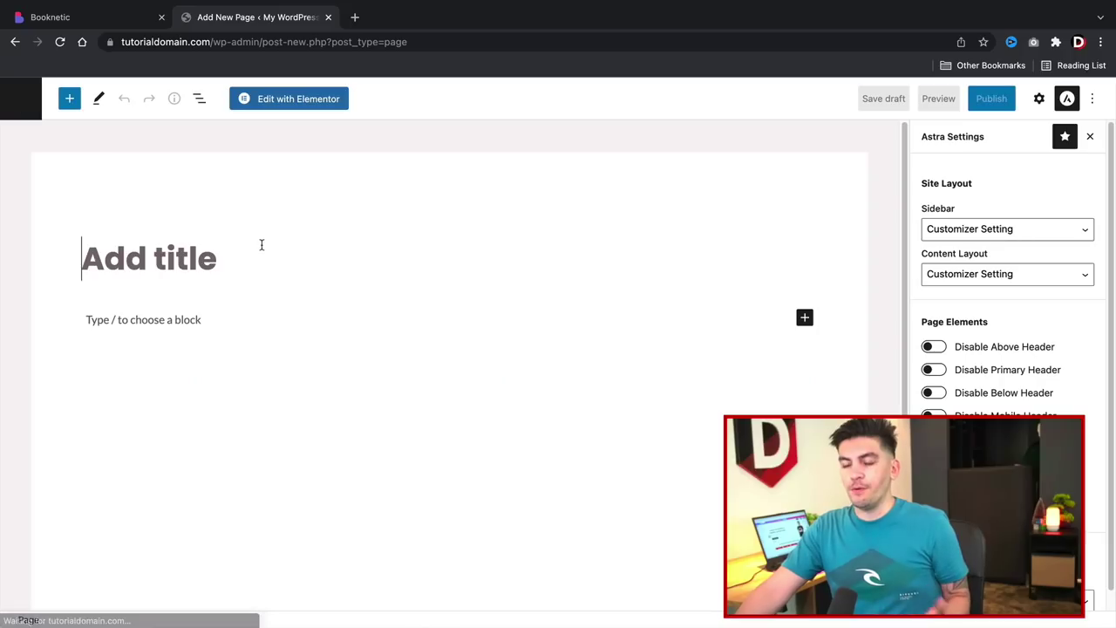
{"action": "left_click", "coordinate": [264, 252]}
{"action": "type", "text": "The "}
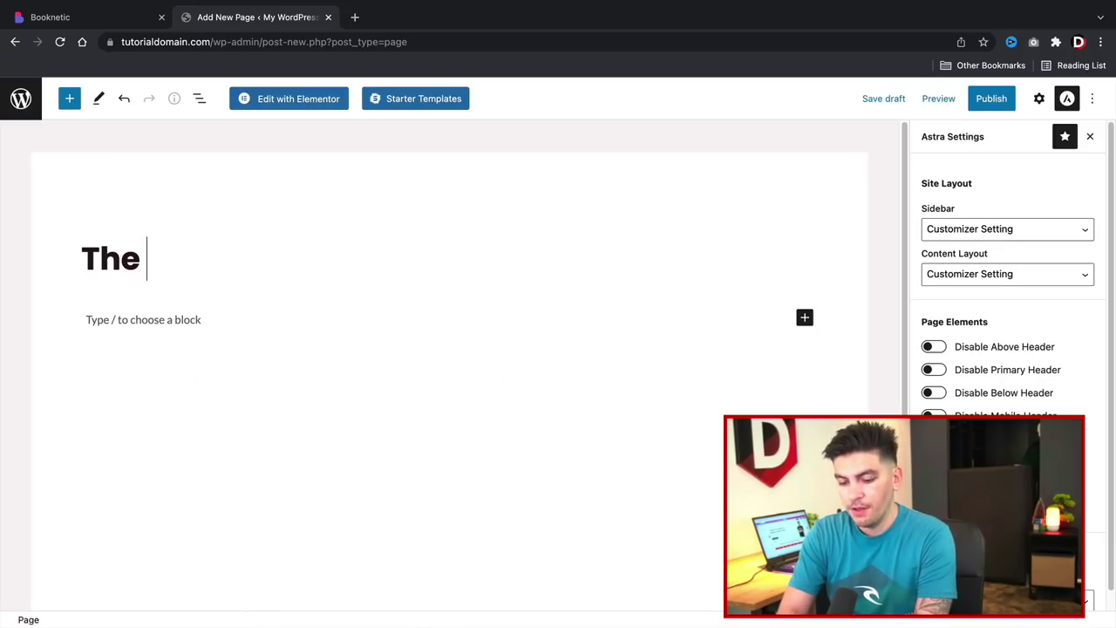
{"action": "type", "text": "Booking Form"}
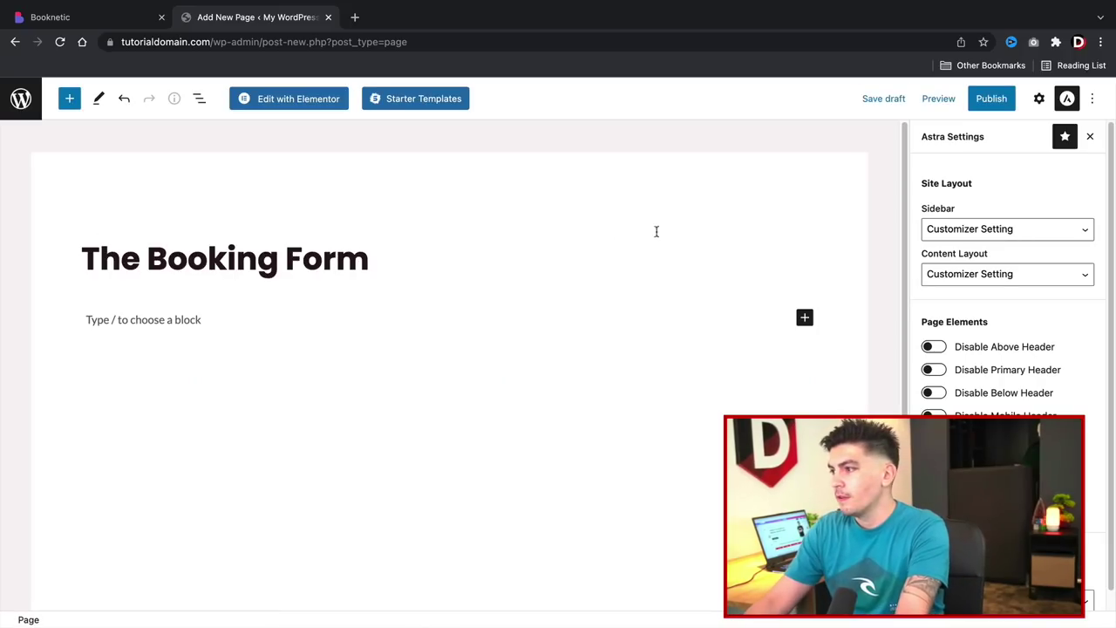
{"action": "left_click", "coordinate": [1003, 230]}
{"action": "left_click", "coordinate": [1003, 277]}
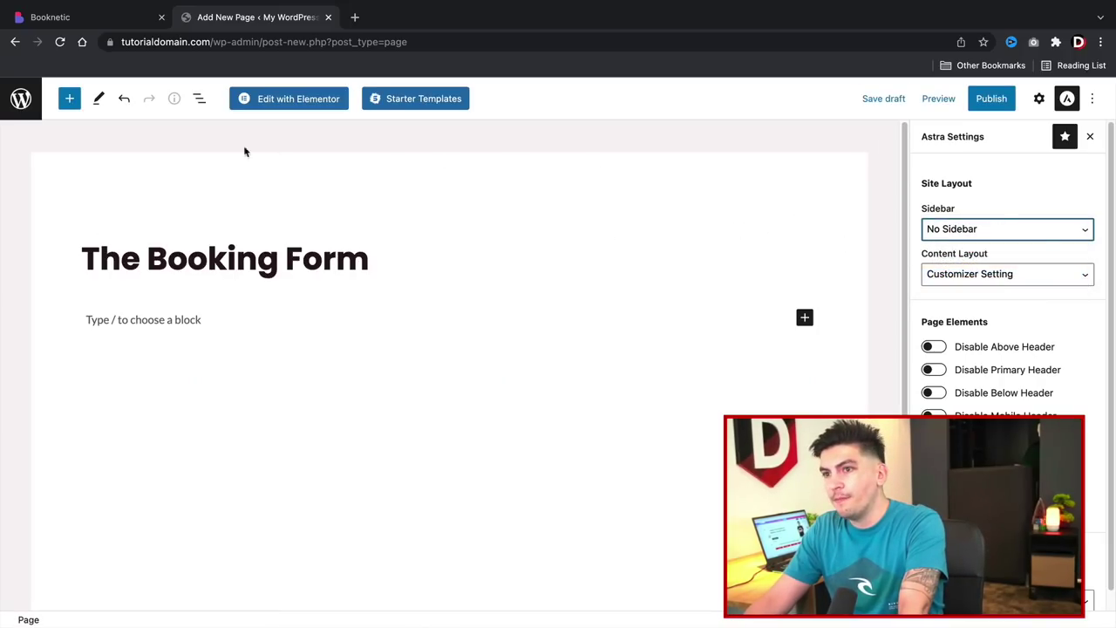
Insert the Booking Panel block and copy its [booknetic] shortcode.
{"action": "left_click", "coordinate": [70, 100]}
{"action": "scroll", "coordinate": [127, 353], "scroll_direction": "down", "scroll_amount": 20}
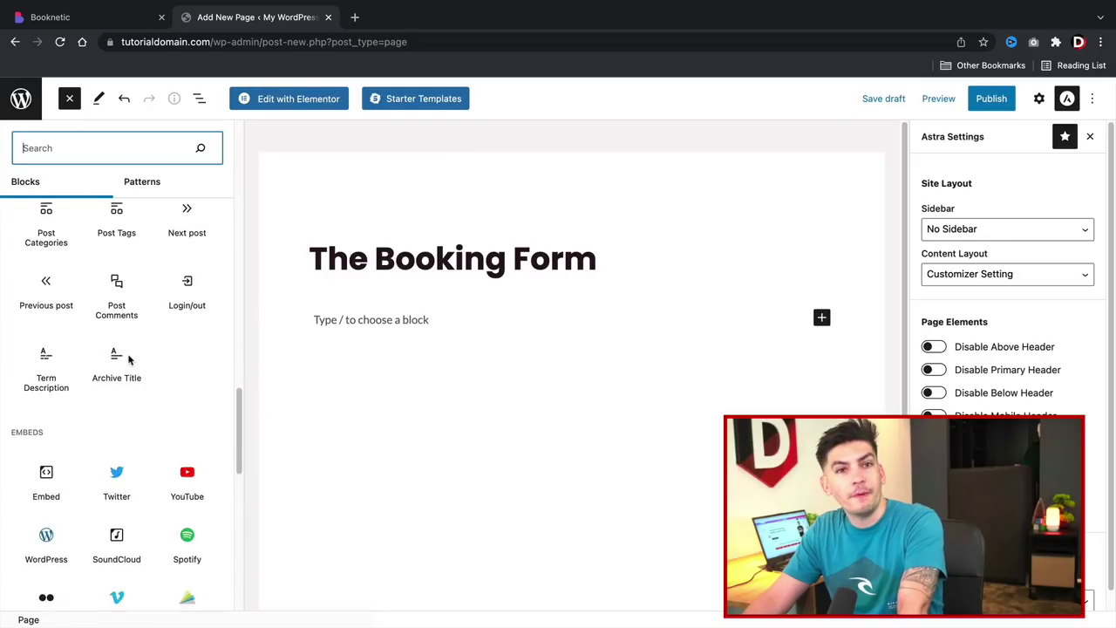
{"action": "mouse_move", "coordinate": [50, 514]}
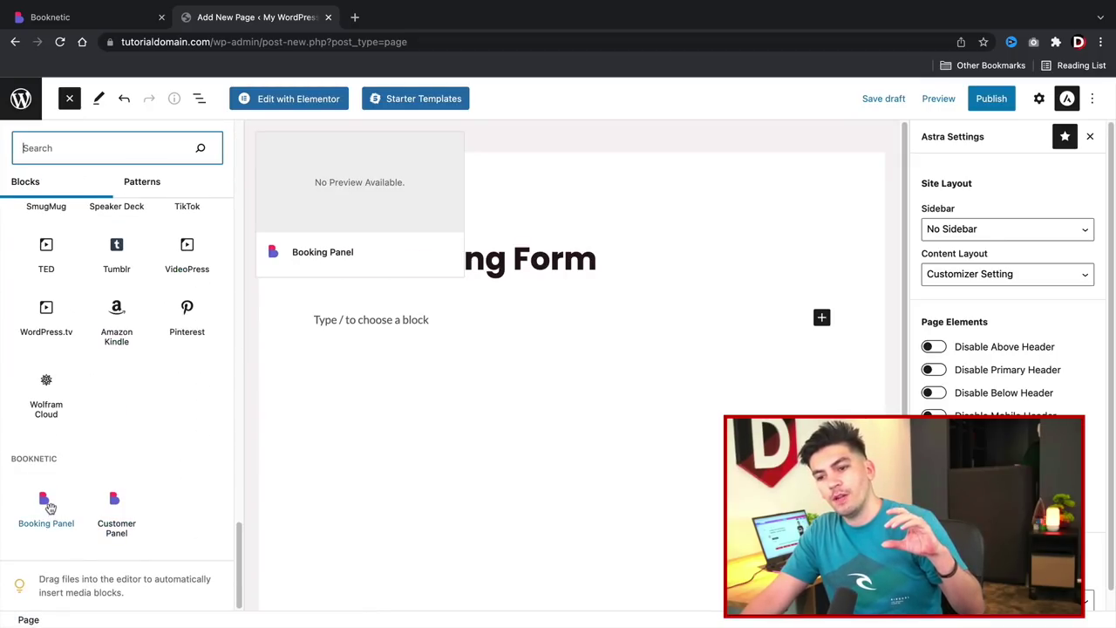
{"action": "left_click", "coordinate": [51, 507]}
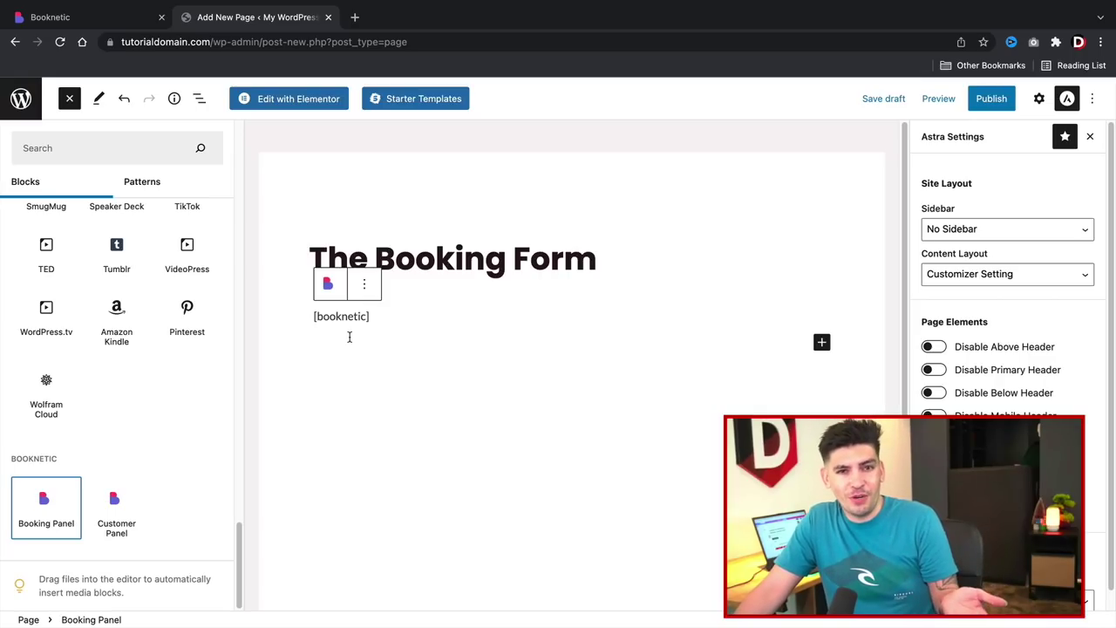
{"action": "left_click", "coordinate": [365, 321]}
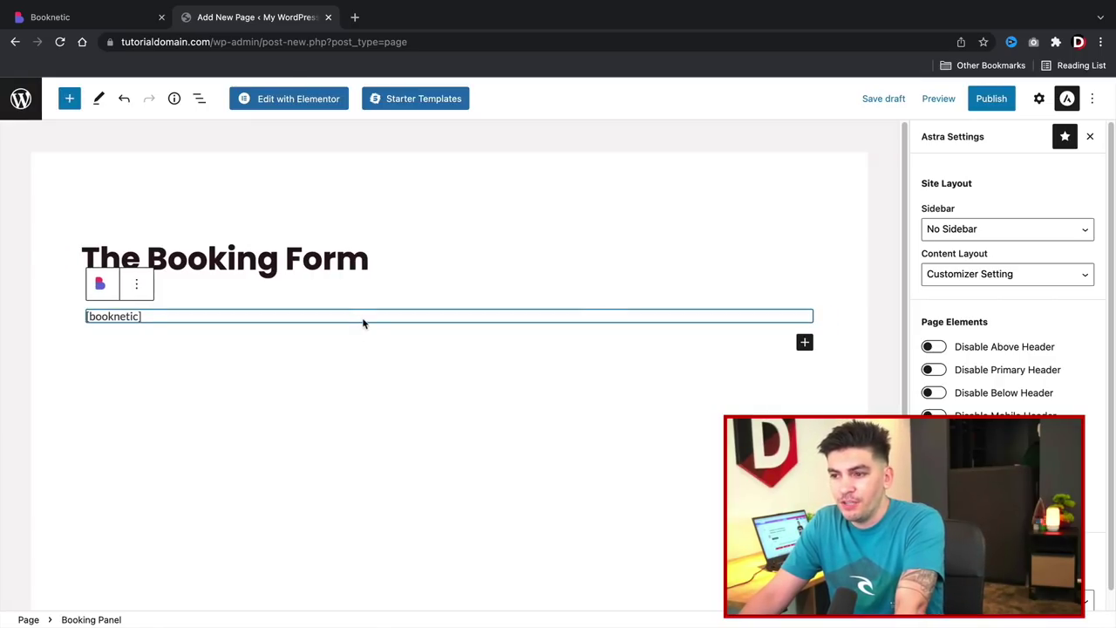
{"action": "triple_click", "coordinate": [364, 322]}
{"action": "right_click", "coordinate": [95, 313]}
{"action": "left_click", "coordinate": [120, 347]}
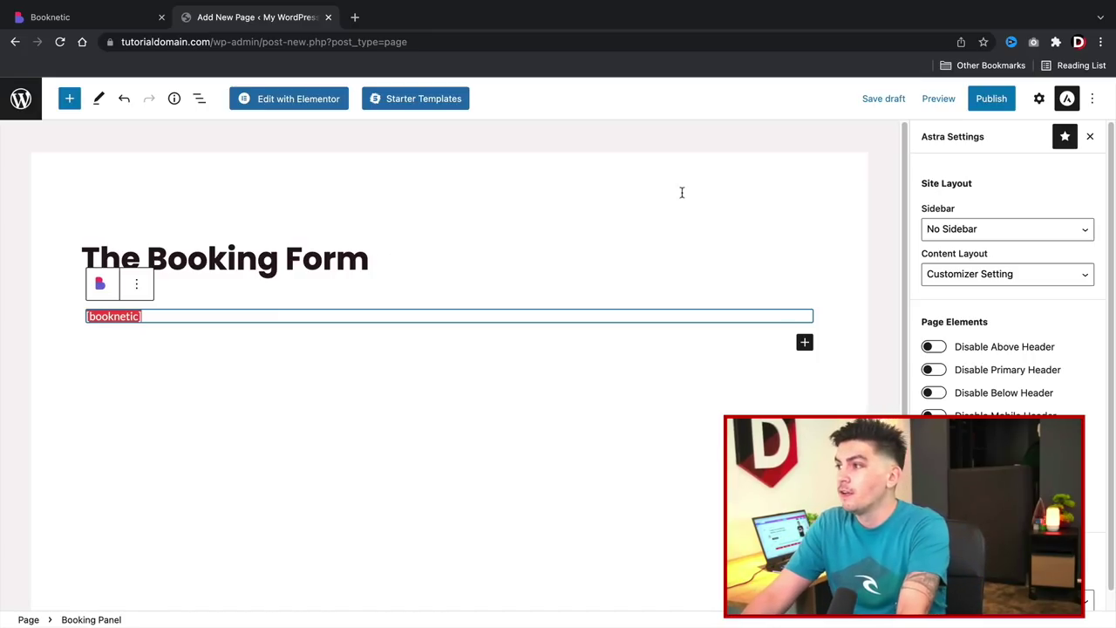
Publish the page and view it live.
{"action": "left_click", "coordinate": [991, 99]}
{"action": "left_click", "coordinate": [970, 99]}
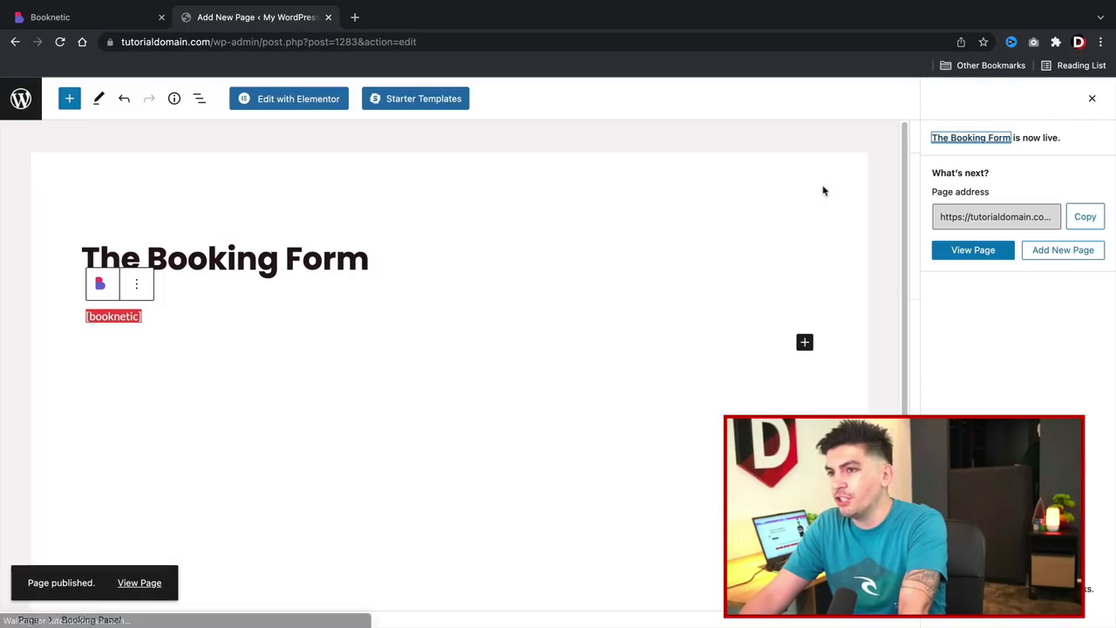
{"action": "left_click", "coordinate": [146, 584]}
Choose Las Vegas, compare both staff members, then pick the stylist and Normal Haircut.
{"action": "scroll", "coordinate": [394, 346], "scroll_direction": "down", "scroll_amount": 2}
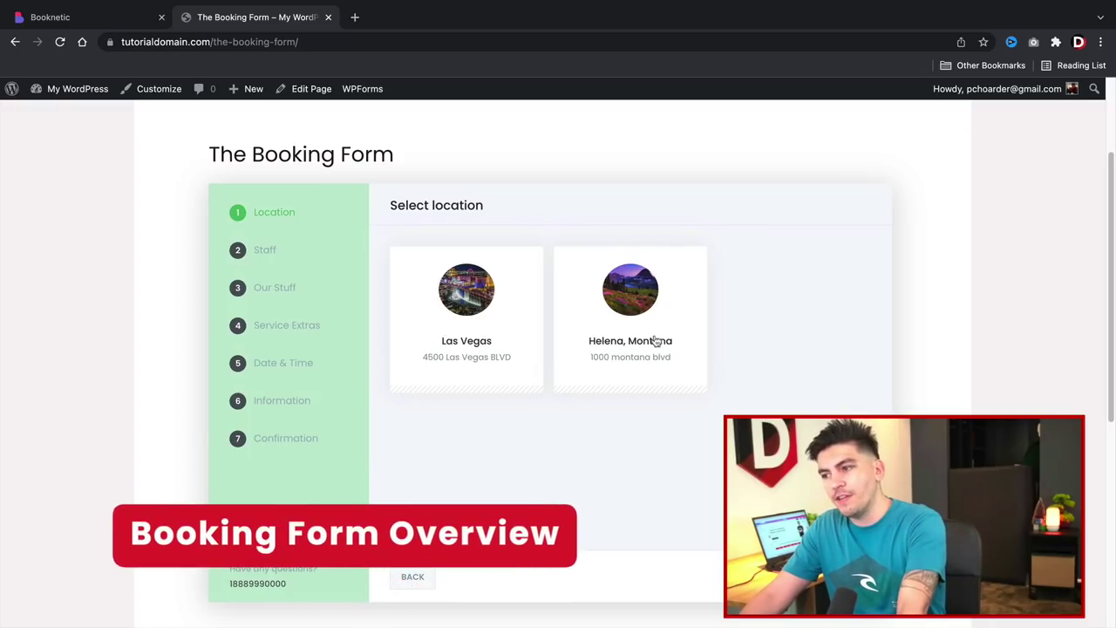
{"action": "left_click", "coordinate": [494, 321]}
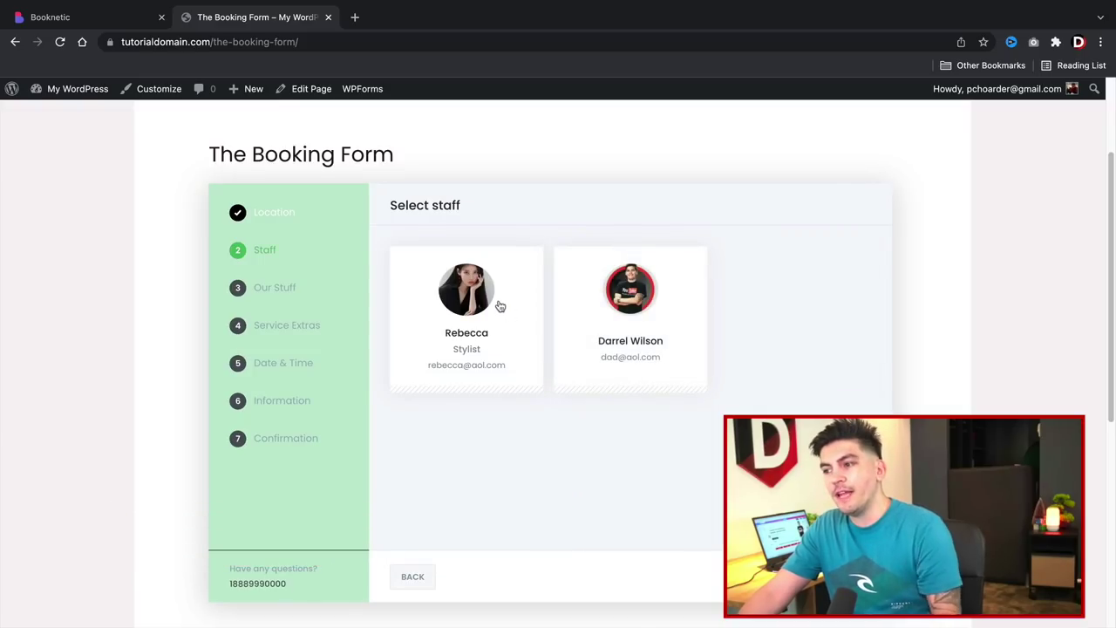
{"action": "left_click", "coordinate": [451, 312]}
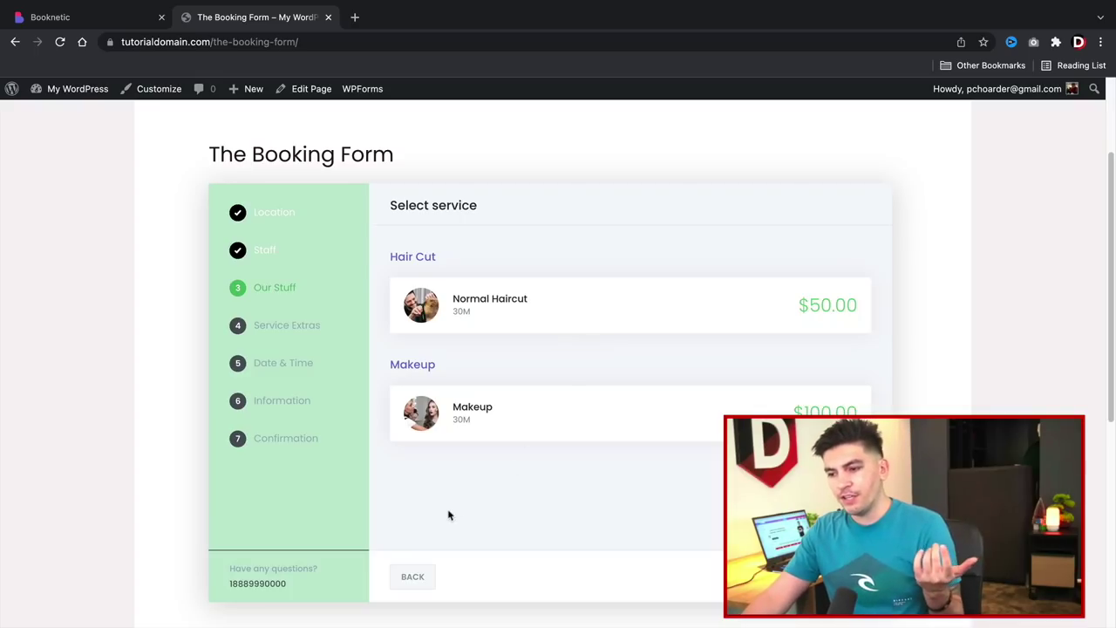
{"action": "left_click", "coordinate": [428, 574]}
{"action": "left_click", "coordinate": [620, 312]}
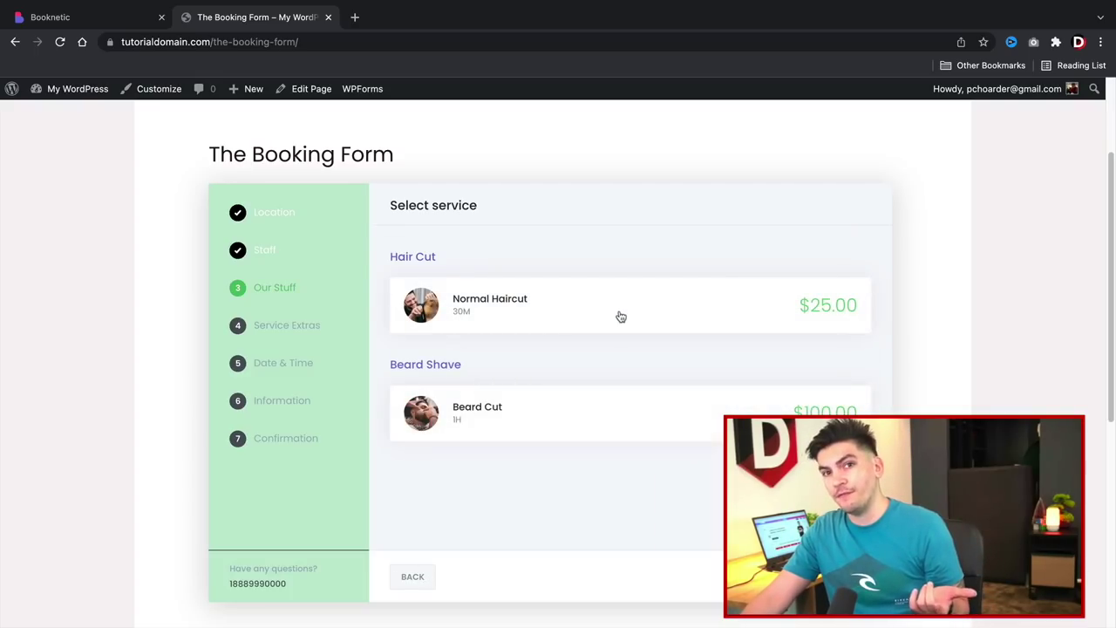
{"action": "left_click", "coordinate": [423, 578]}
{"action": "left_click", "coordinate": [478, 343]}
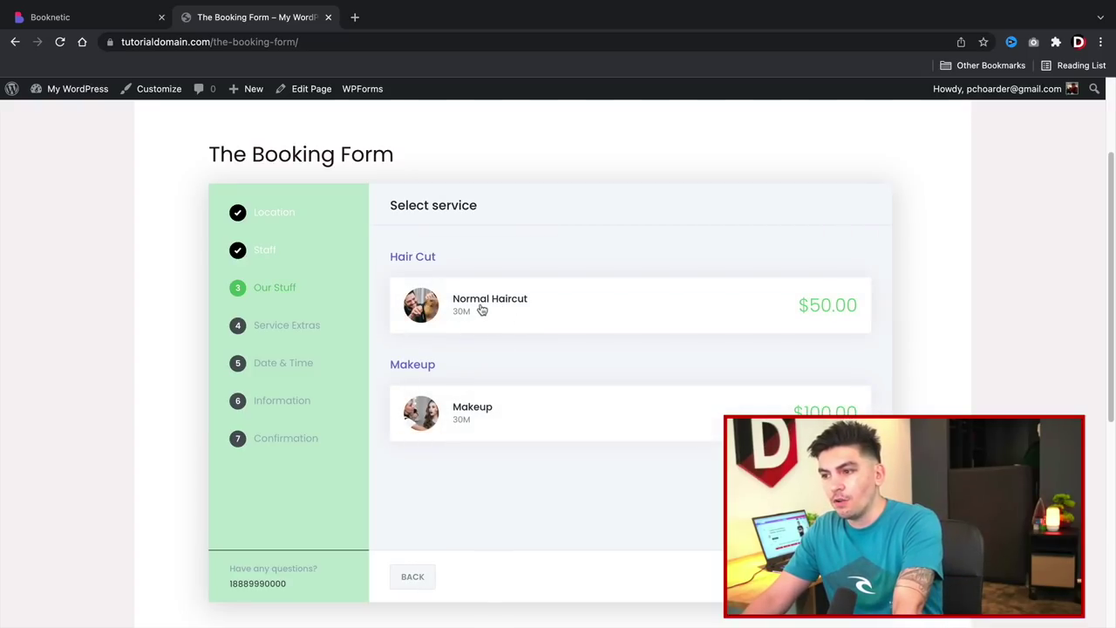
{"action": "left_click", "coordinate": [481, 310]}
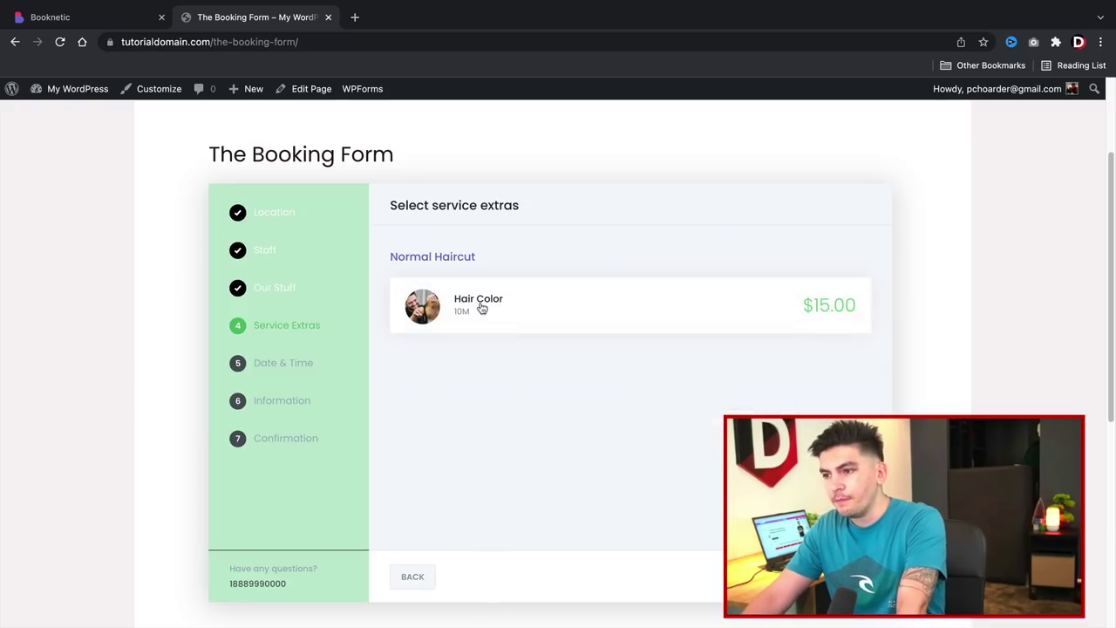
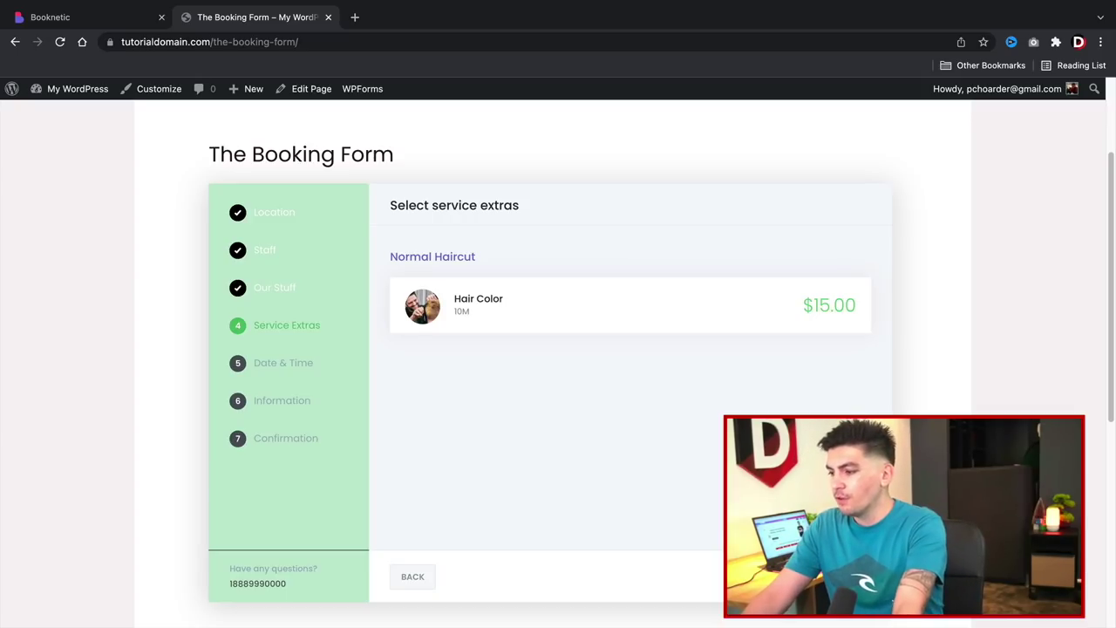
Skip the service extras and book 18 February 2022 at the 11:05 AM slot.
{"action": "left_click", "coordinate": [838, 577]}
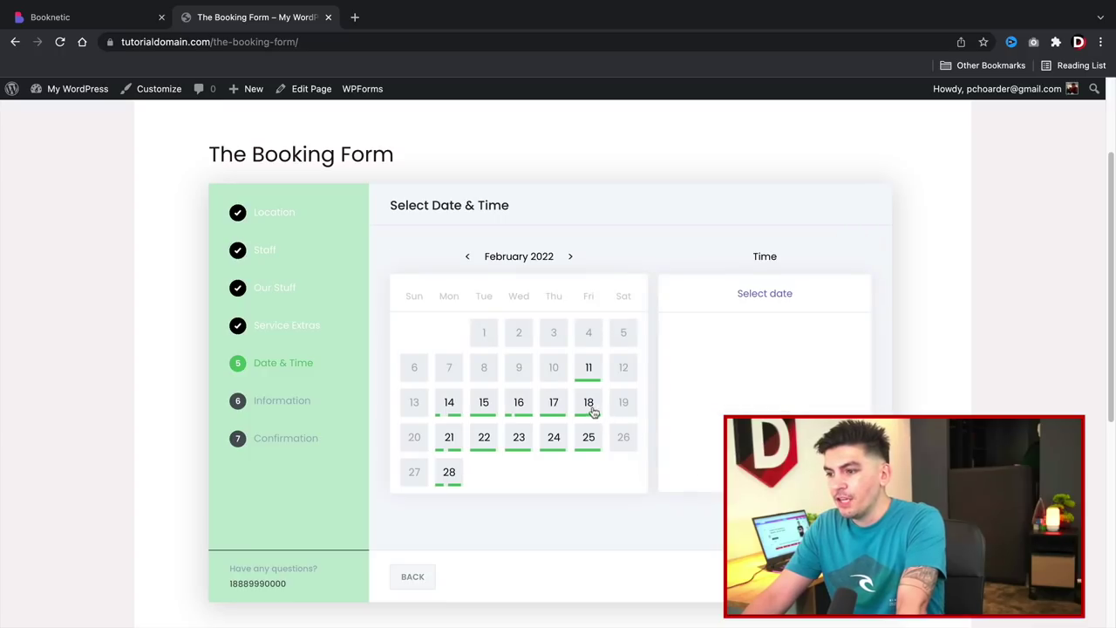
{"action": "left_click", "coordinate": [588, 405]}
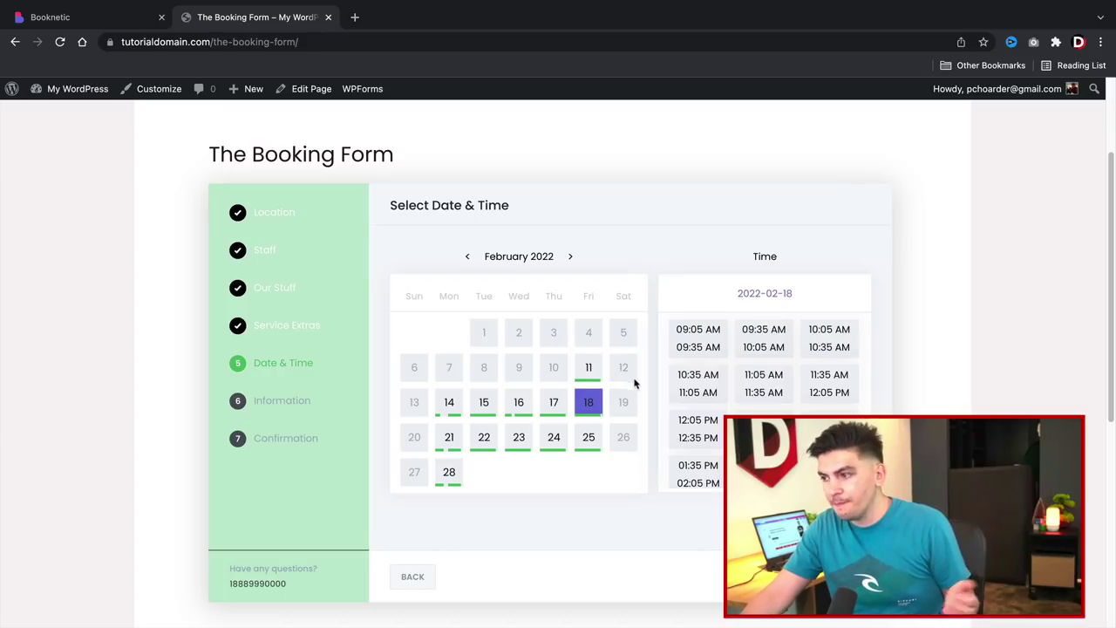
{"action": "left_click", "coordinate": [764, 381]}
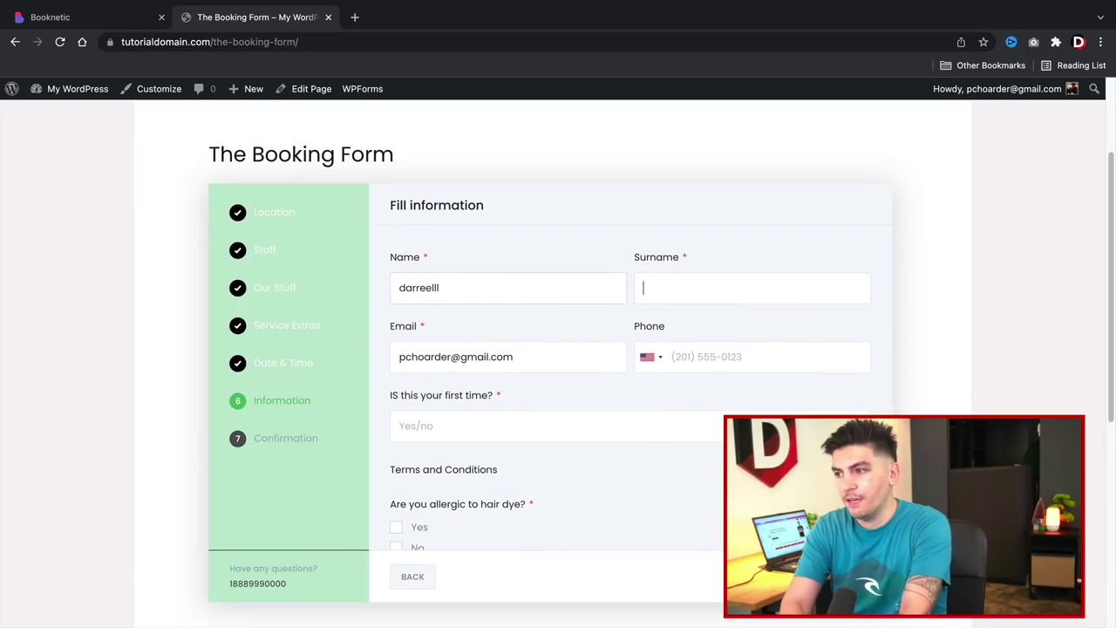
Enter the customer's surname and move on to the Email field.
{"action": "key", "text": "Tab"}
{"action": "type", "text": "wil"}
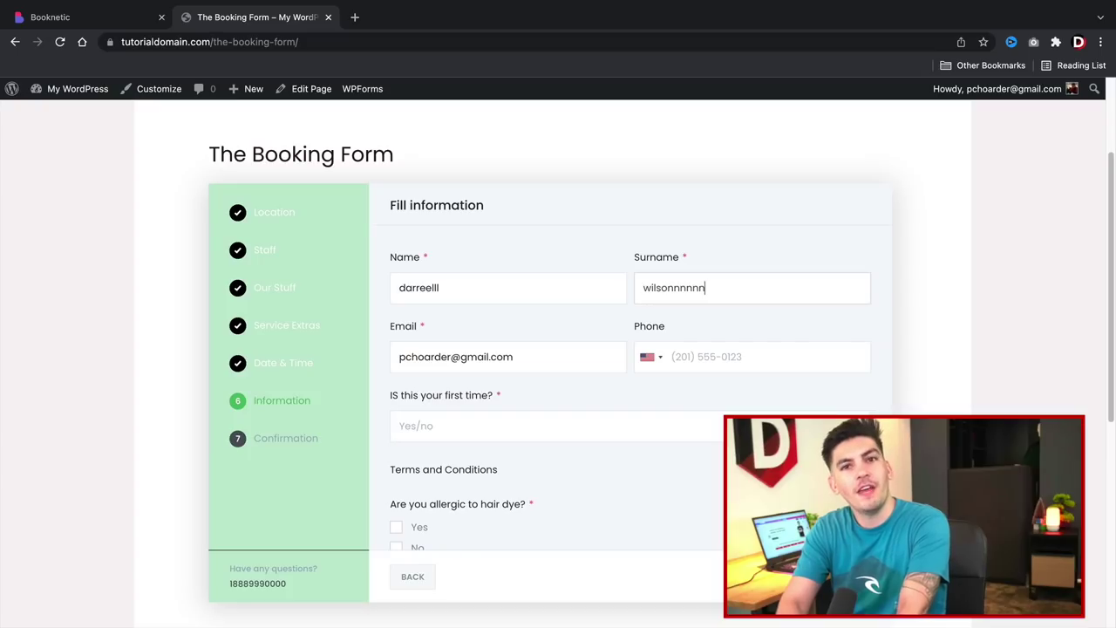
{"action": "key", "text": "ctrl+a"}
{"action": "key", "text": "Tab"}
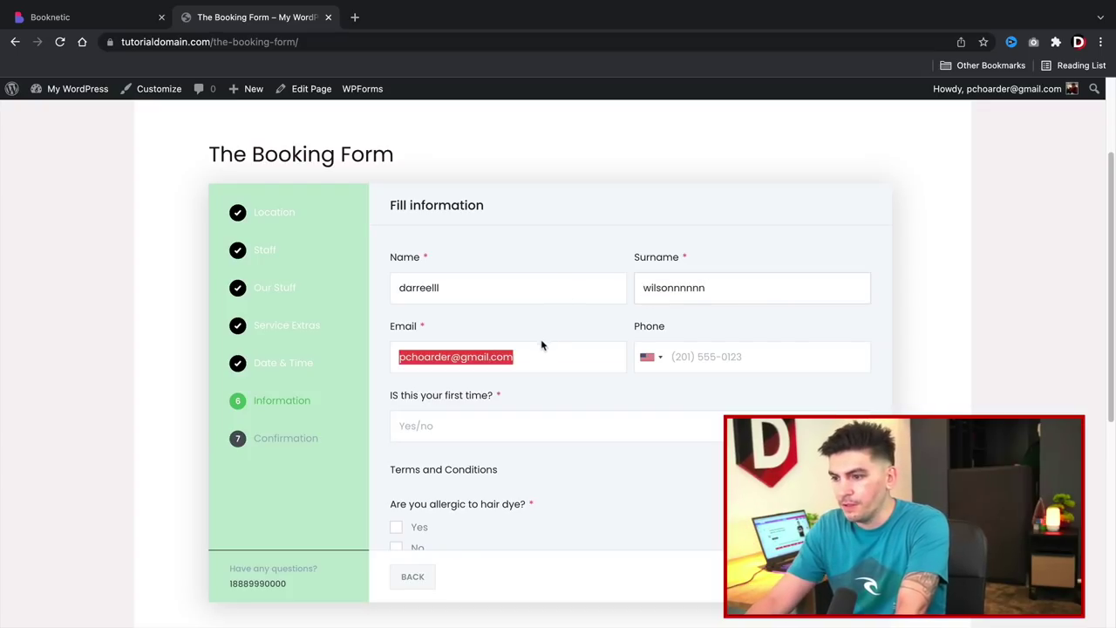
{"action": "scroll", "coordinate": [533, 367], "scroll_direction": "down", "scroll_amount": 1}
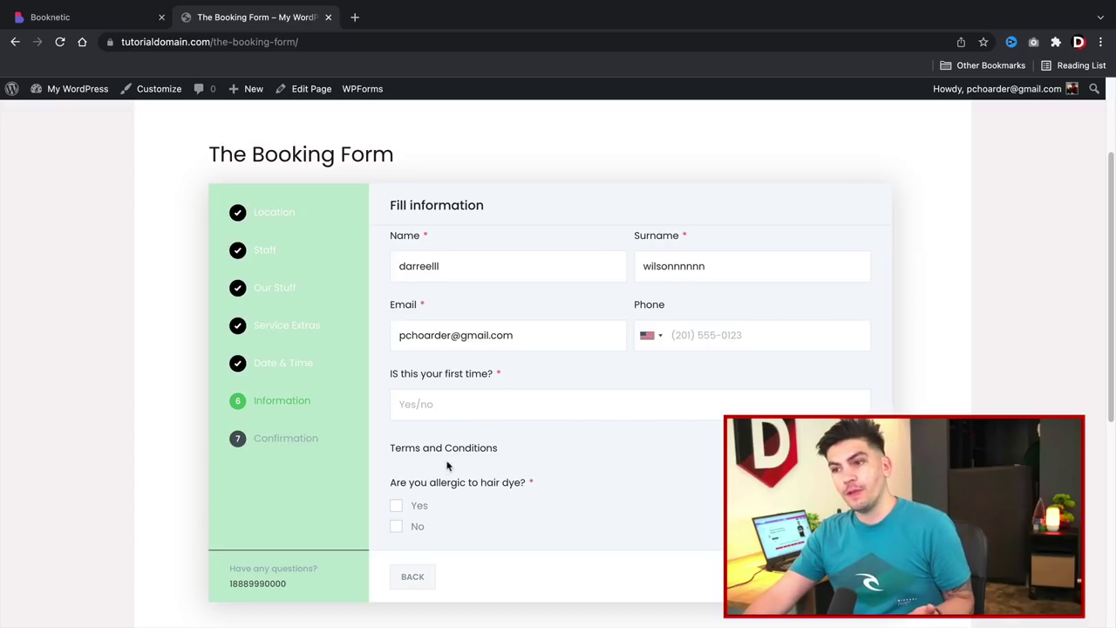
Answer 'Yes!' for first visit and No for hair dye allergy, then continue.
{"action": "left_click", "coordinate": [427, 404]}
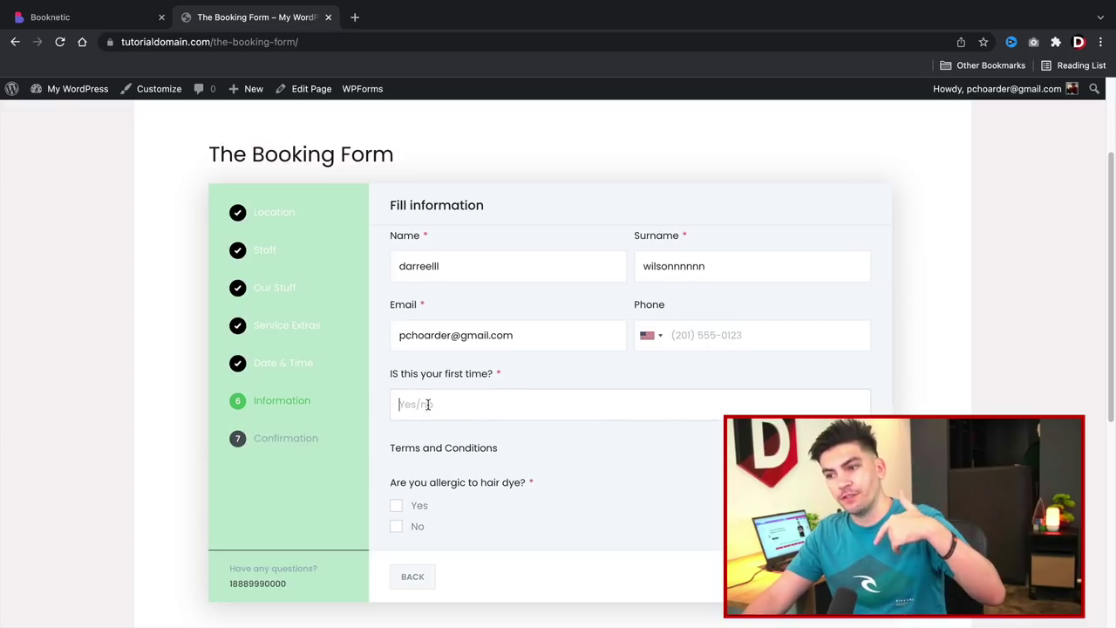
{"action": "type", "text": "Yes"}
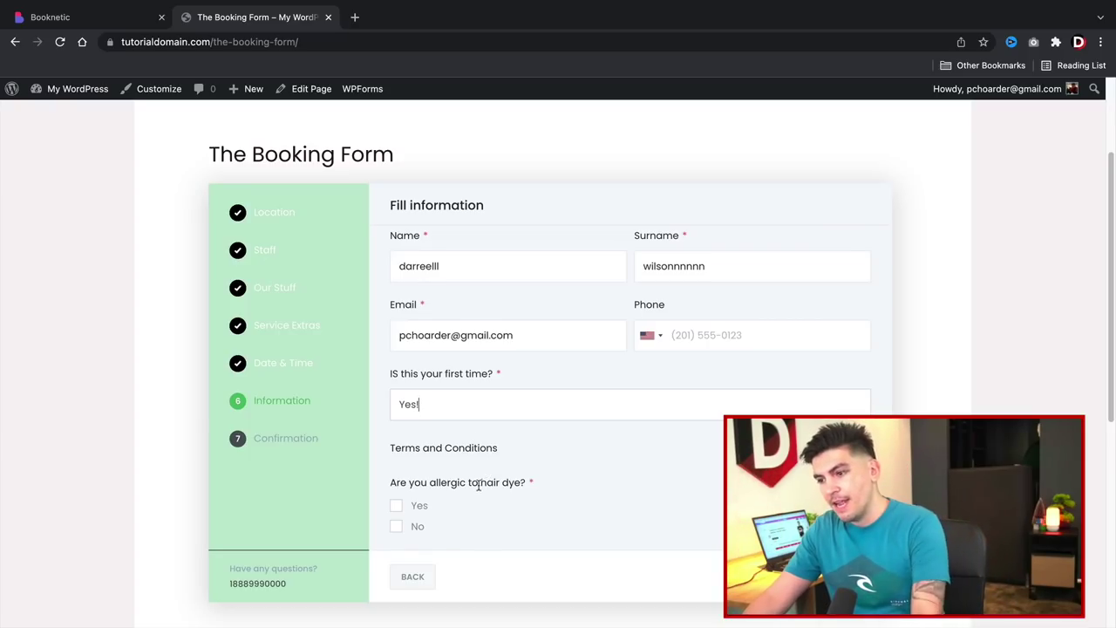
{"action": "left_click_drag", "start_coordinate": [409, 483], "coordinate": [487, 483]}
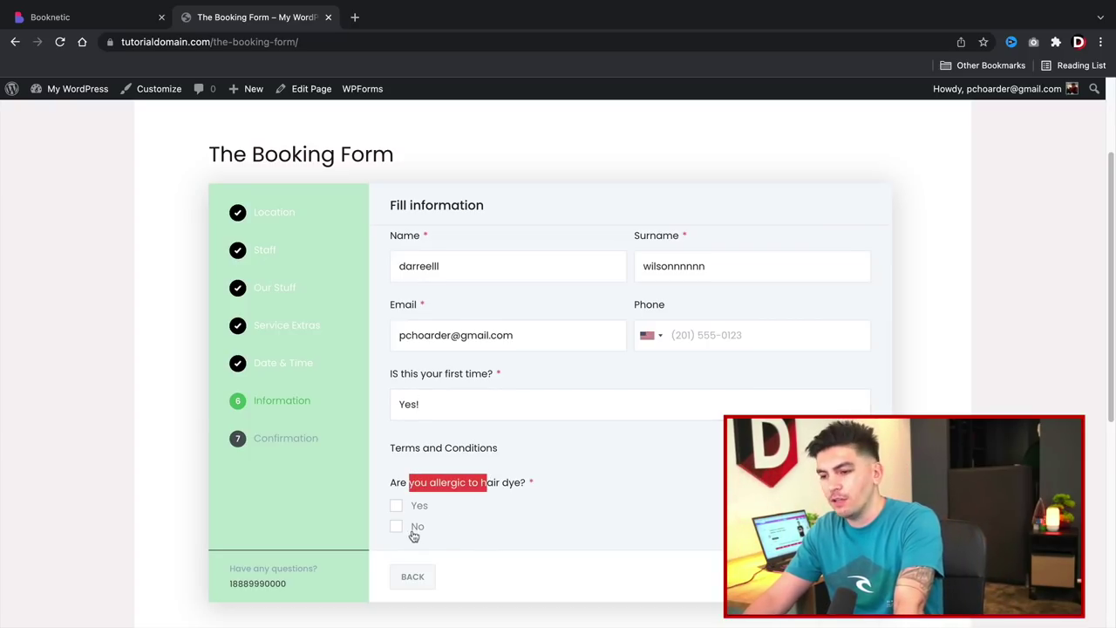
{"action": "left_click", "coordinate": [397, 528]}
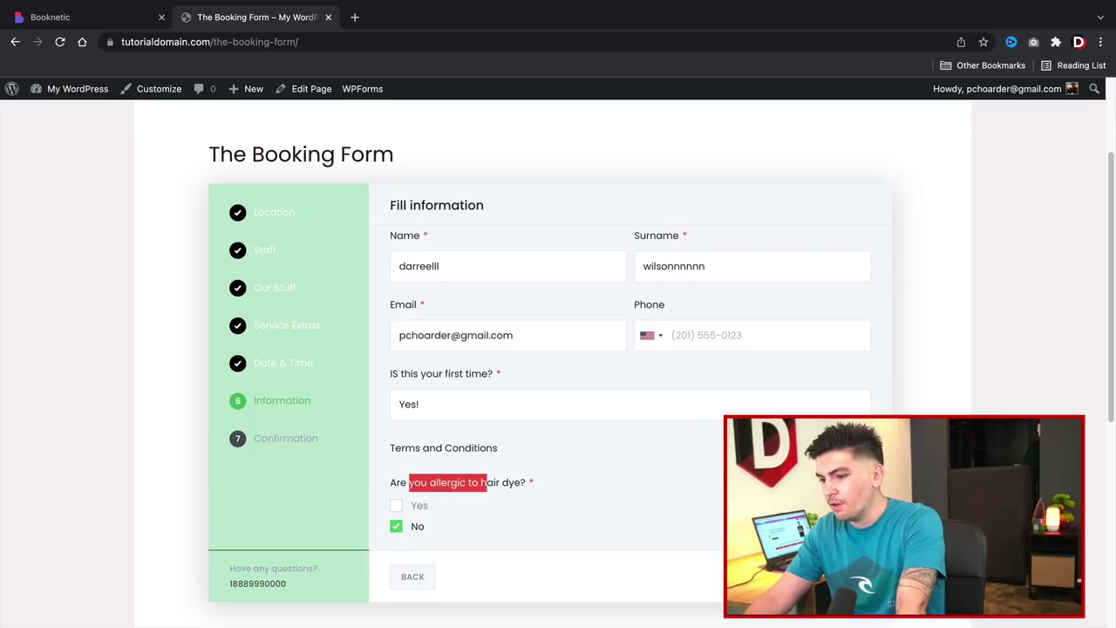
{"action": "left_click", "coordinate": [837, 576]}
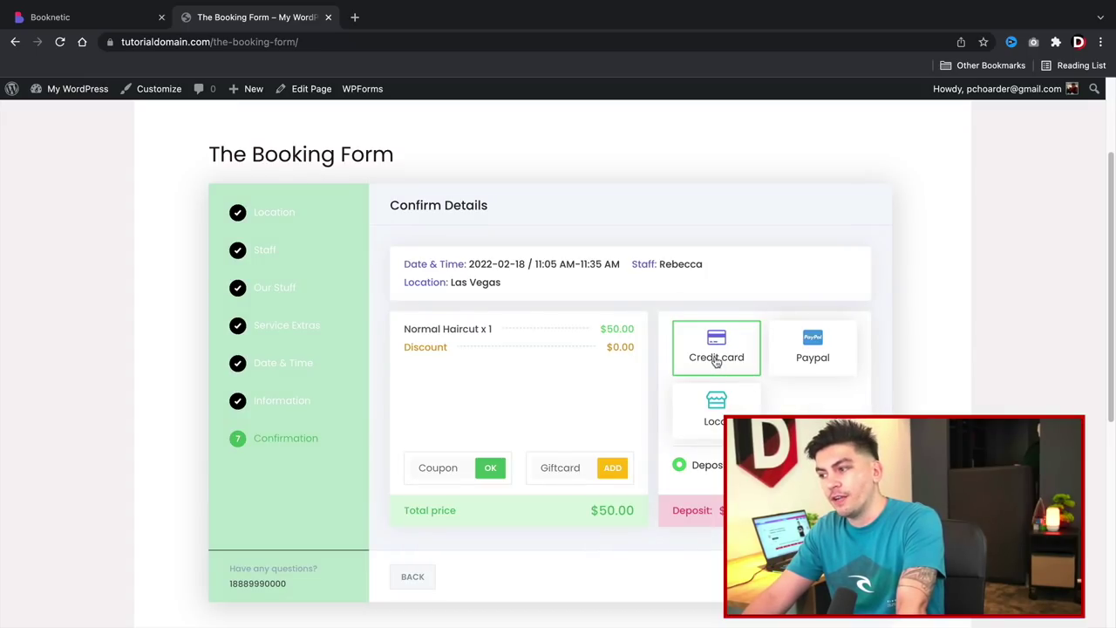
Choose Local payment and apply the 50% coupon.
{"action": "left_click", "coordinate": [729, 409]}
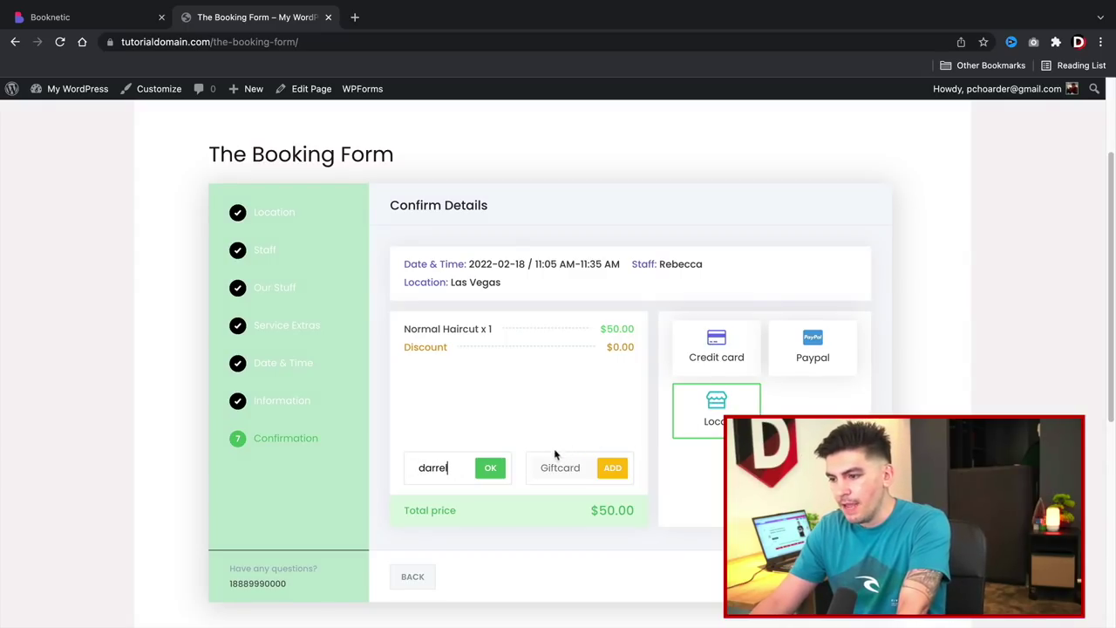
{"action": "left_click", "coordinate": [487, 476]}
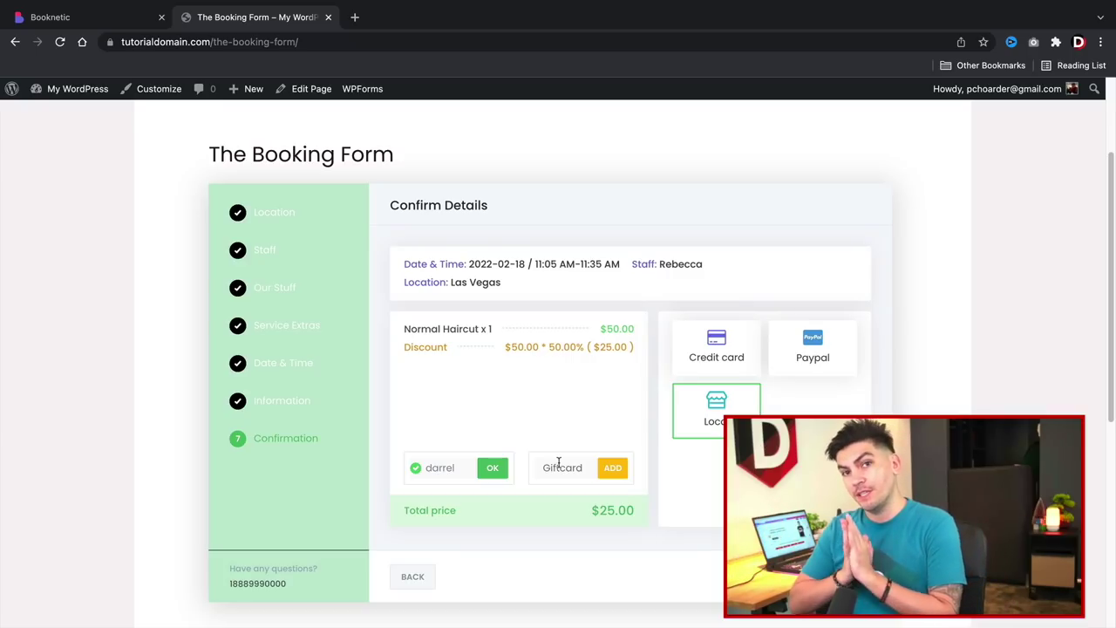
Add the gift card code for the remaining amount and confirm the booking.
{"action": "left_click", "coordinate": [563, 471]}
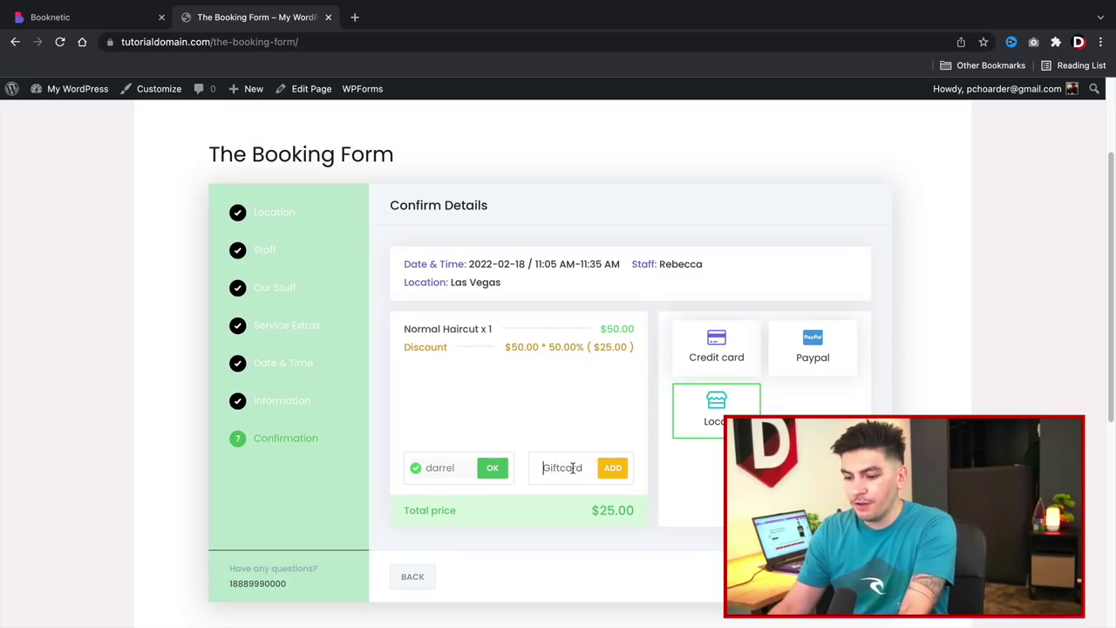
{"action": "type", "text": "wilson"}
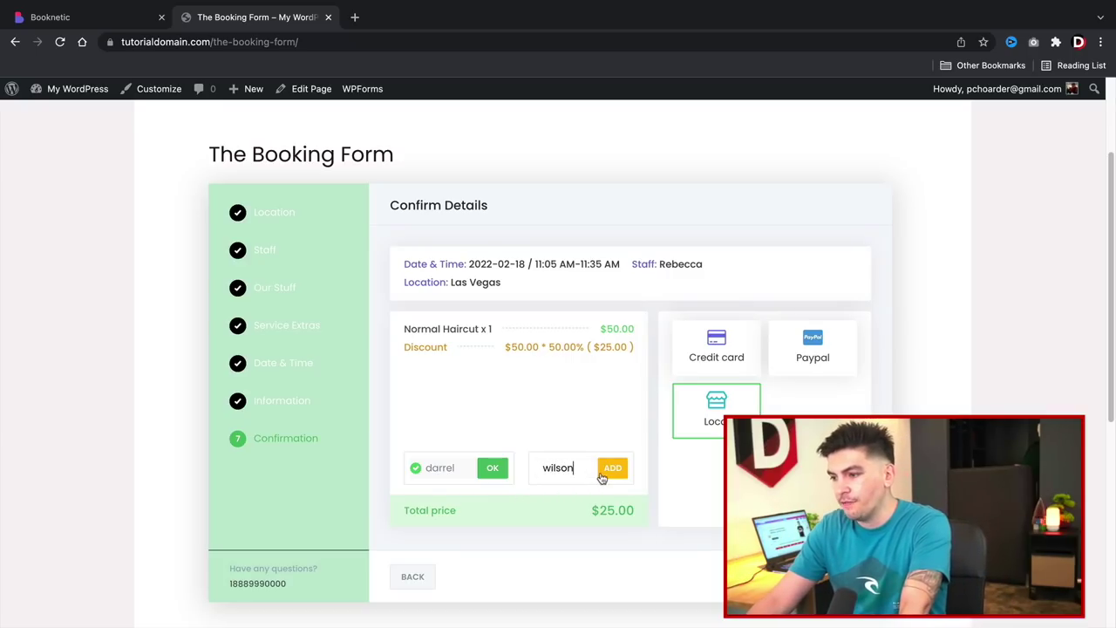
{"action": "left_click", "coordinate": [603, 475]}
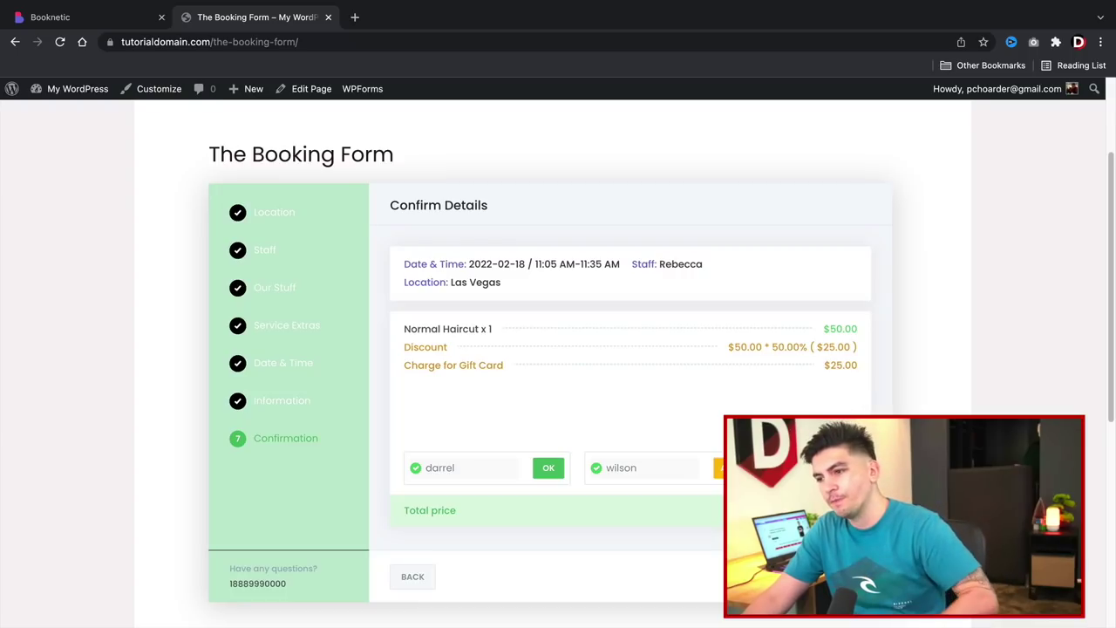
{"action": "left_click", "coordinate": [833, 576]}
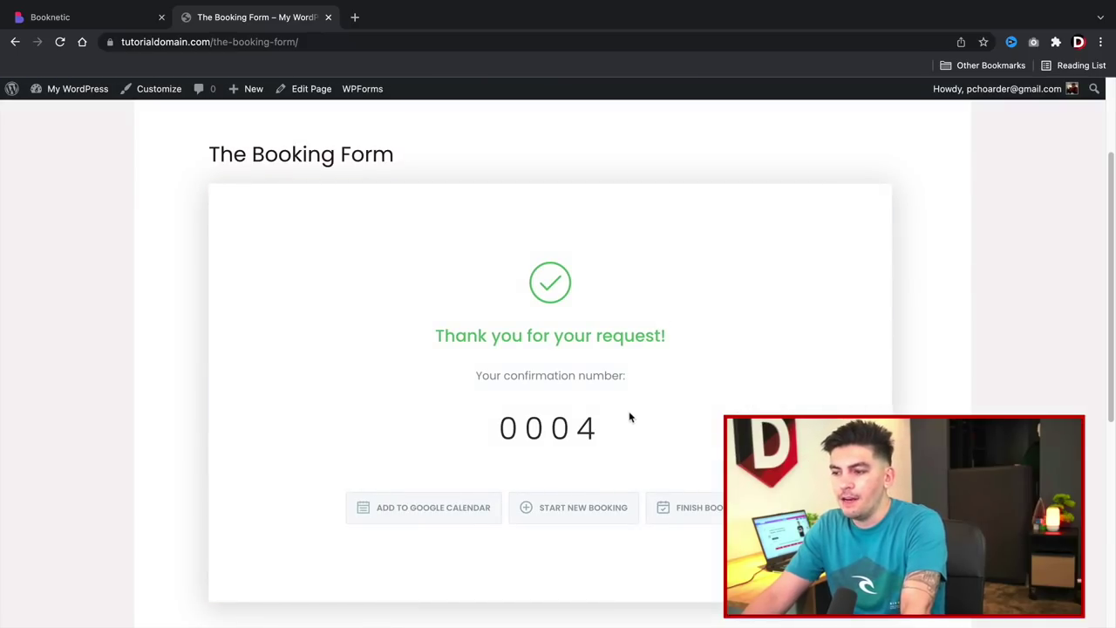
{"action": "left_click_drag", "start_coordinate": [613, 426], "coordinate": [464, 428]}
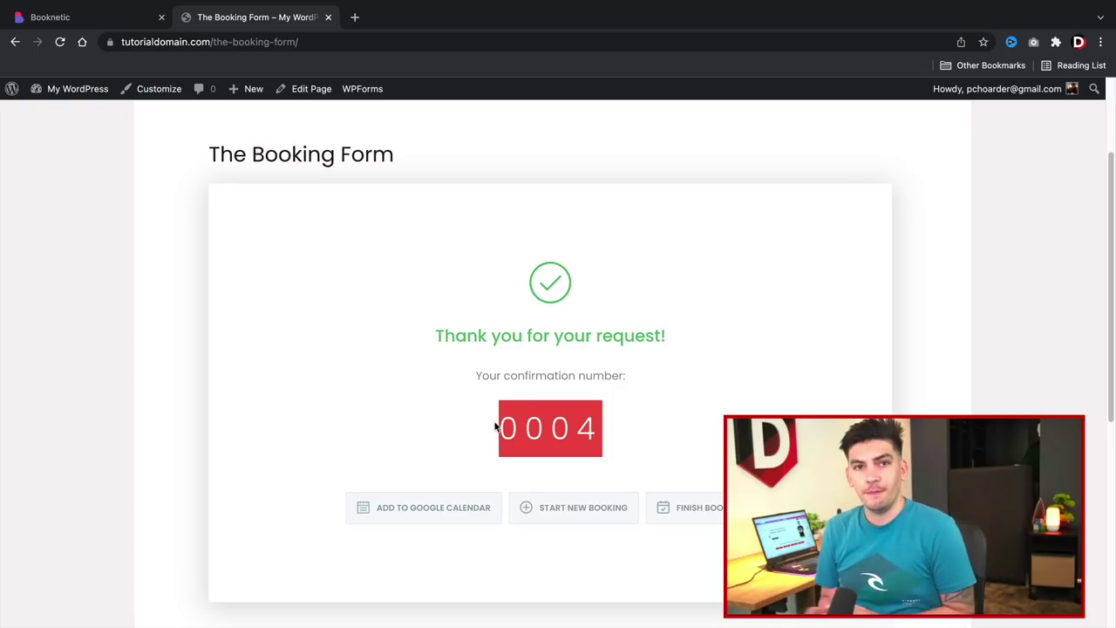
Check the Booknetic dashboard's appointments table for the new February 18 booking.
{"action": "left_click", "coordinate": [89, 17]}
{"action": "left_click", "coordinate": [81, 176]}
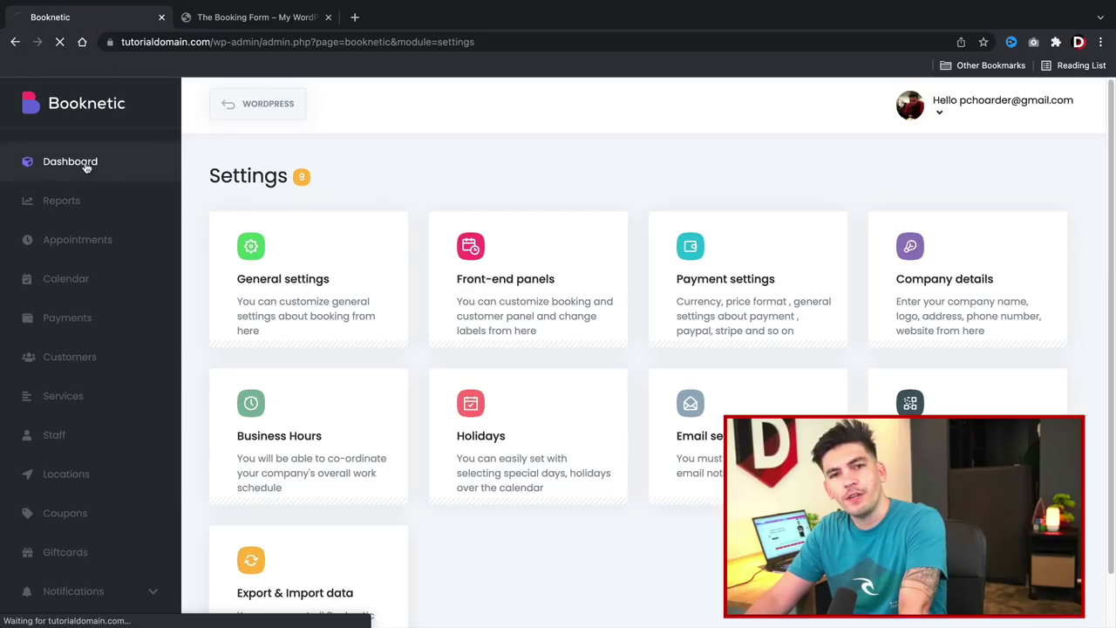
{"action": "scroll", "coordinate": [262, 344], "scroll_direction": "down", "scroll_amount": 2}
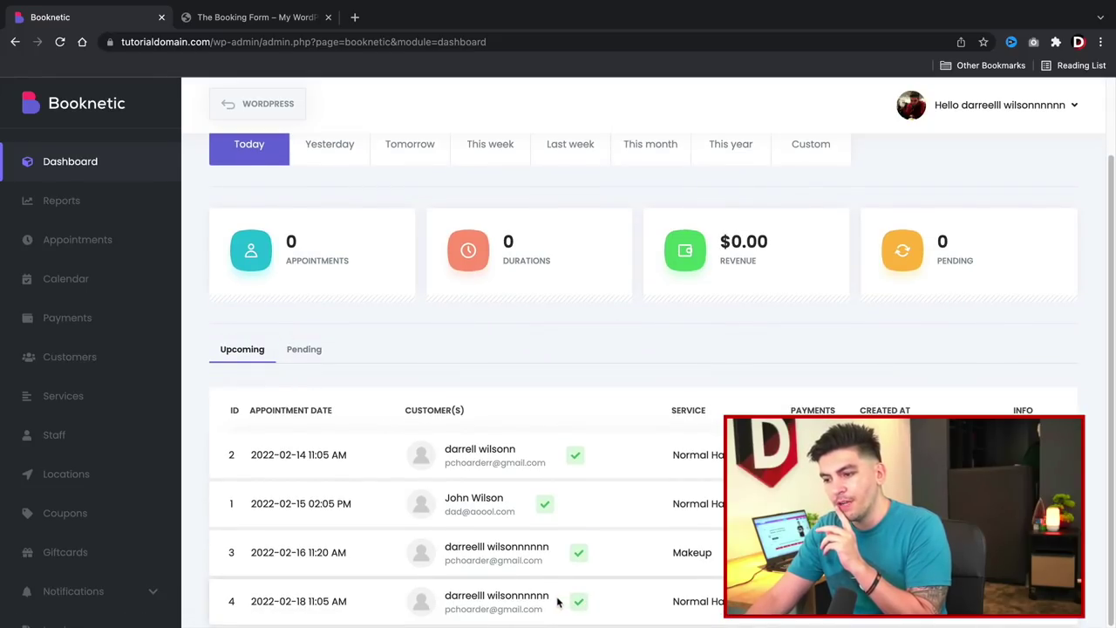
{"action": "left_click_drag", "start_coordinate": [557, 600], "coordinate": [469, 594]}
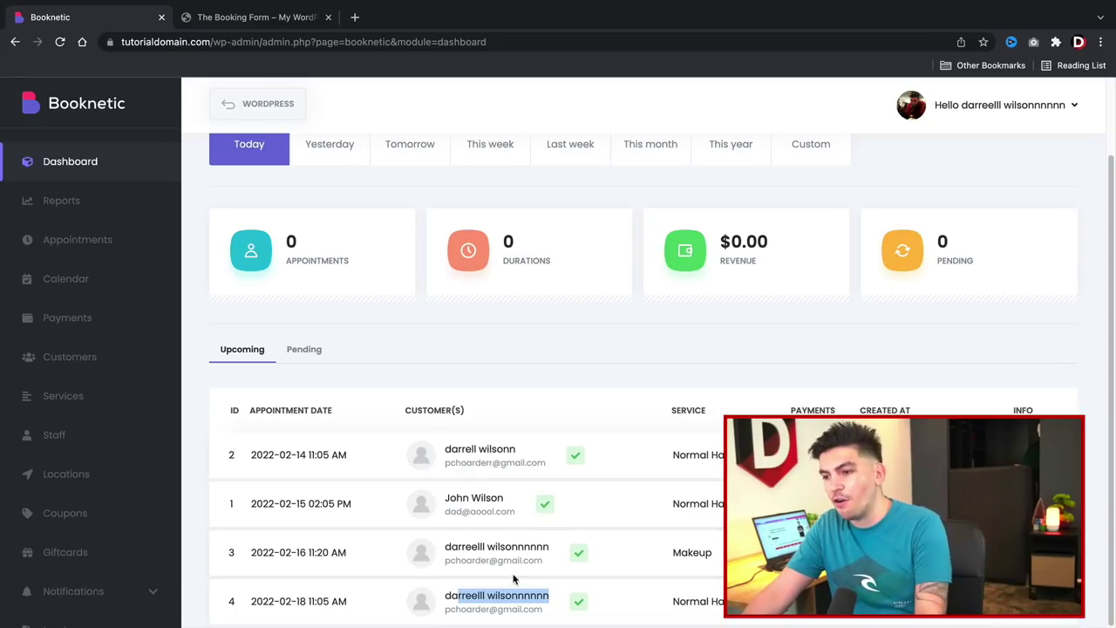
{"action": "scroll", "coordinate": [453, 485], "scroll_direction": "up", "scroll_amount": 2}
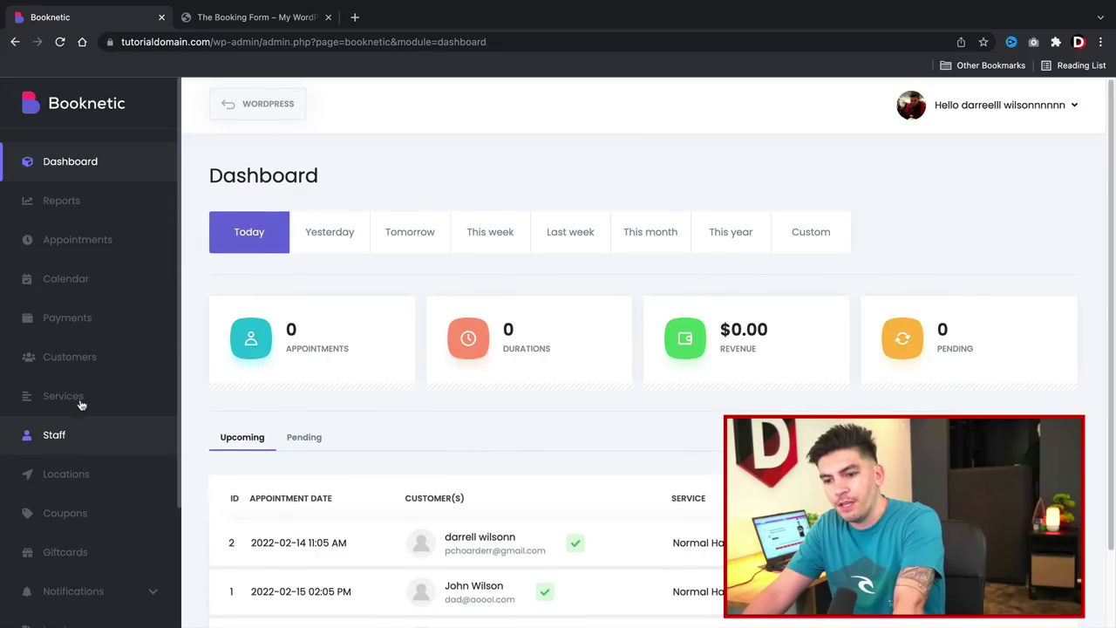
{"action": "scroll", "coordinate": [69, 524], "scroll_direction": "down", "scroll_amount": 4}
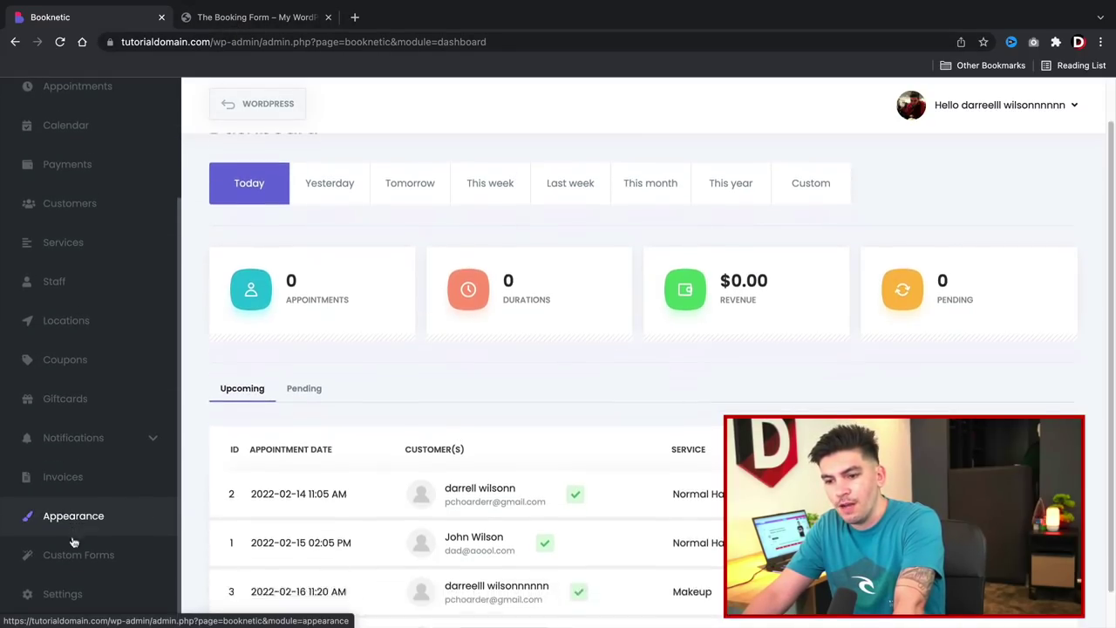
Go to Booknetic Settings, then return to the booking form's thank-you page.
{"action": "left_click", "coordinate": [52, 593]}
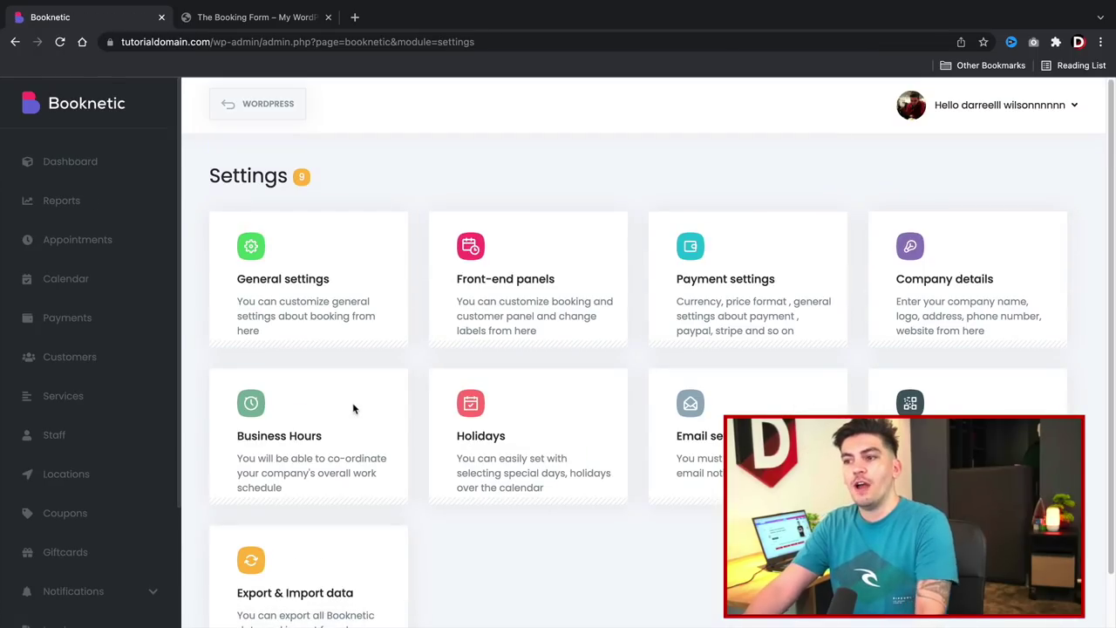
{"action": "left_click", "coordinate": [210, 16]}
{"action": "scroll", "coordinate": [186, 246], "scroll_direction": "up", "scroll_amount": 2}
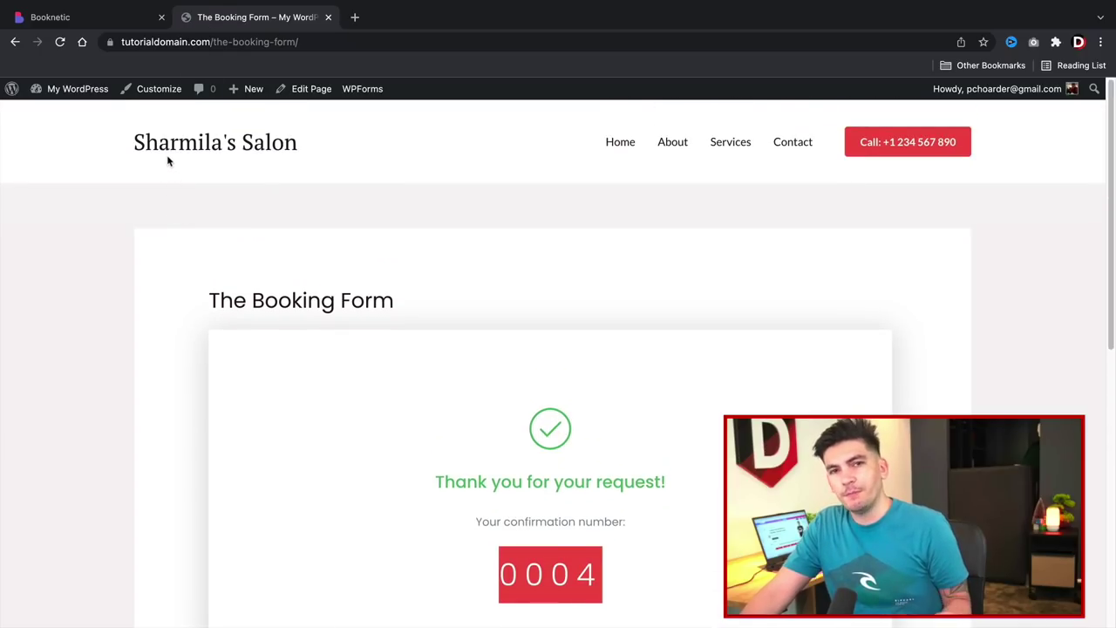
Reload and copy the booking page URL, then open Home for Elementor editing.
{"action": "left_click", "coordinate": [60, 42]}
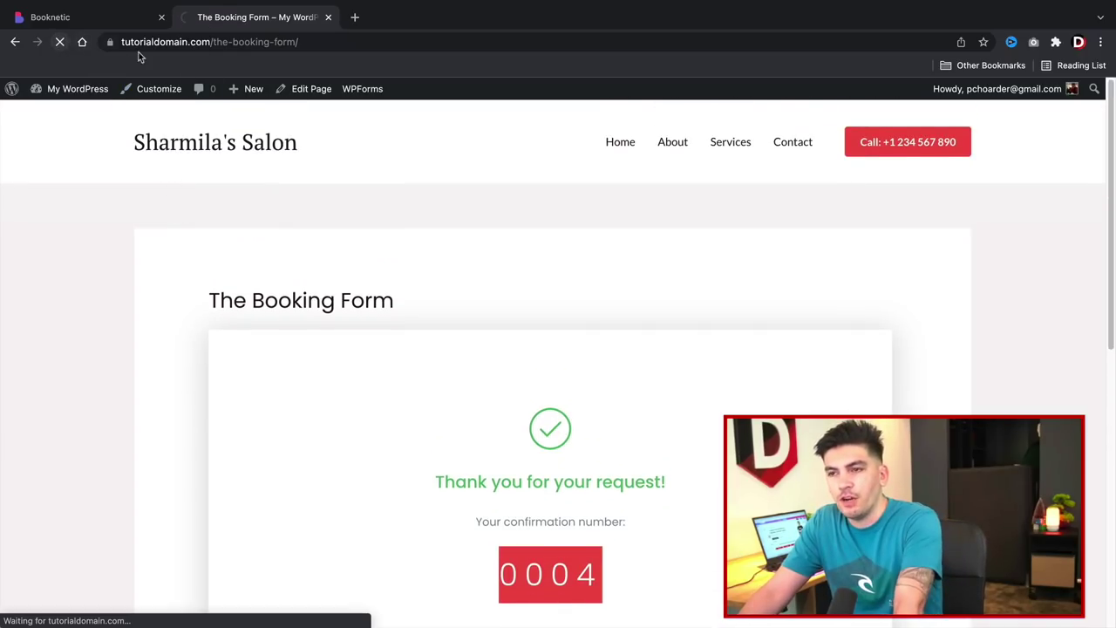
{"action": "right_click", "coordinate": [164, 42]}
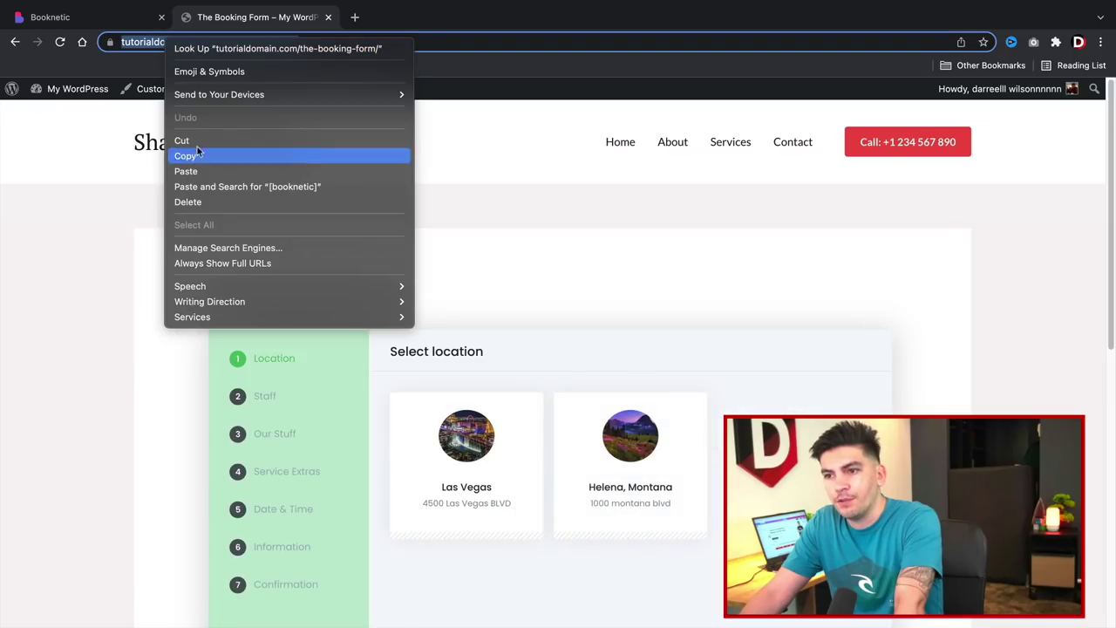
{"action": "left_click", "coordinate": [186, 155]}
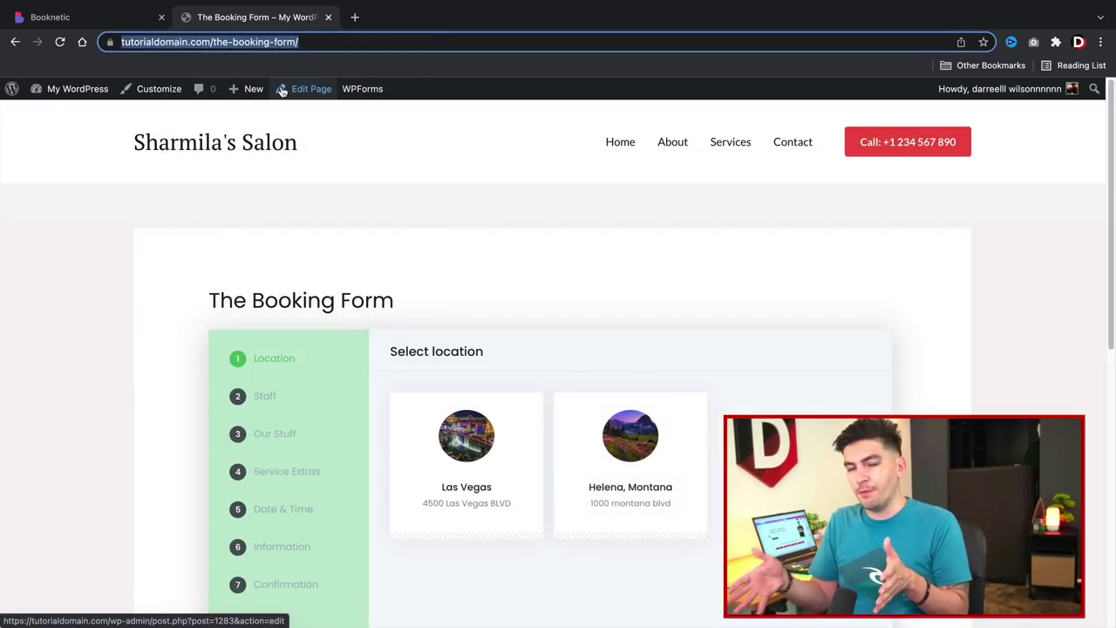
{"action": "left_click", "coordinate": [632, 144]}
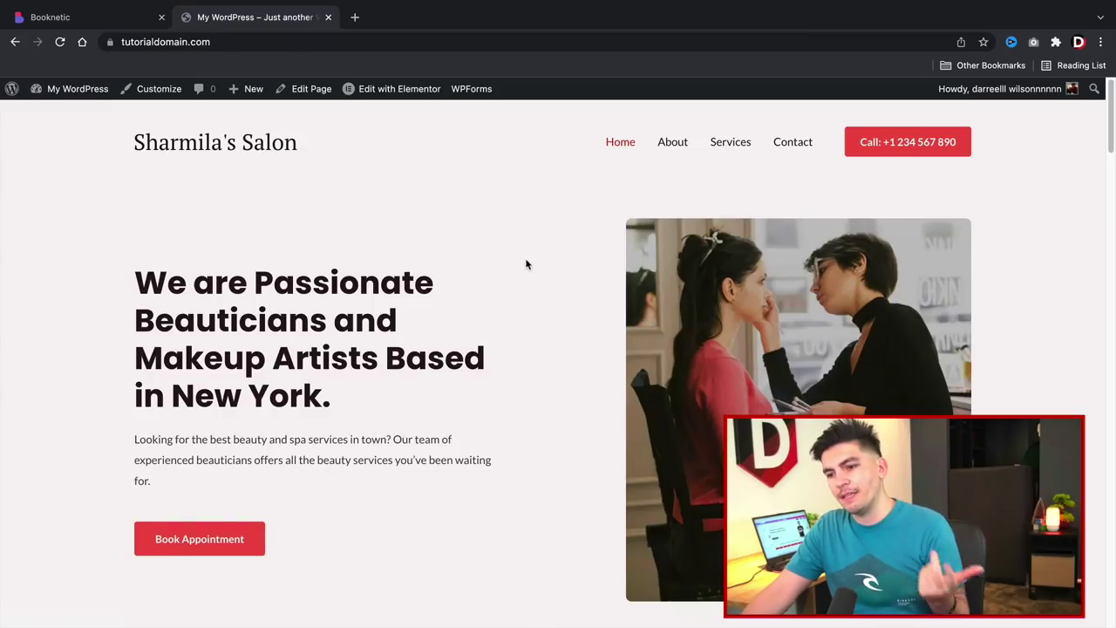
{"action": "mouse_move", "coordinate": [395, 93]}
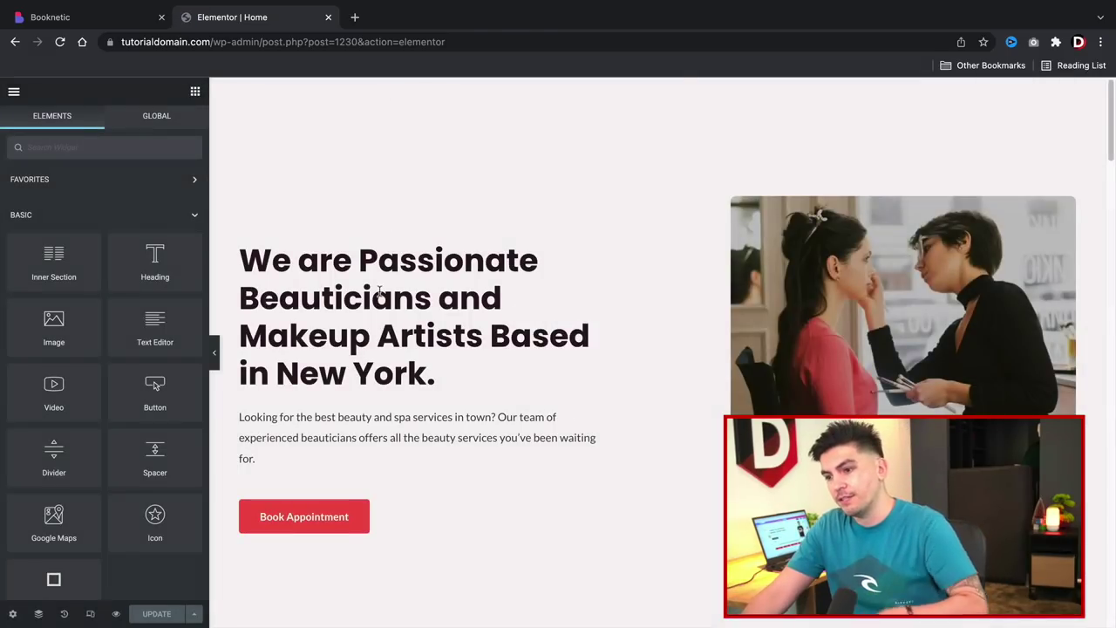
Replace the Book Appointment button's #contact link with the booking form URL.
{"action": "left_click", "coordinate": [363, 516]}
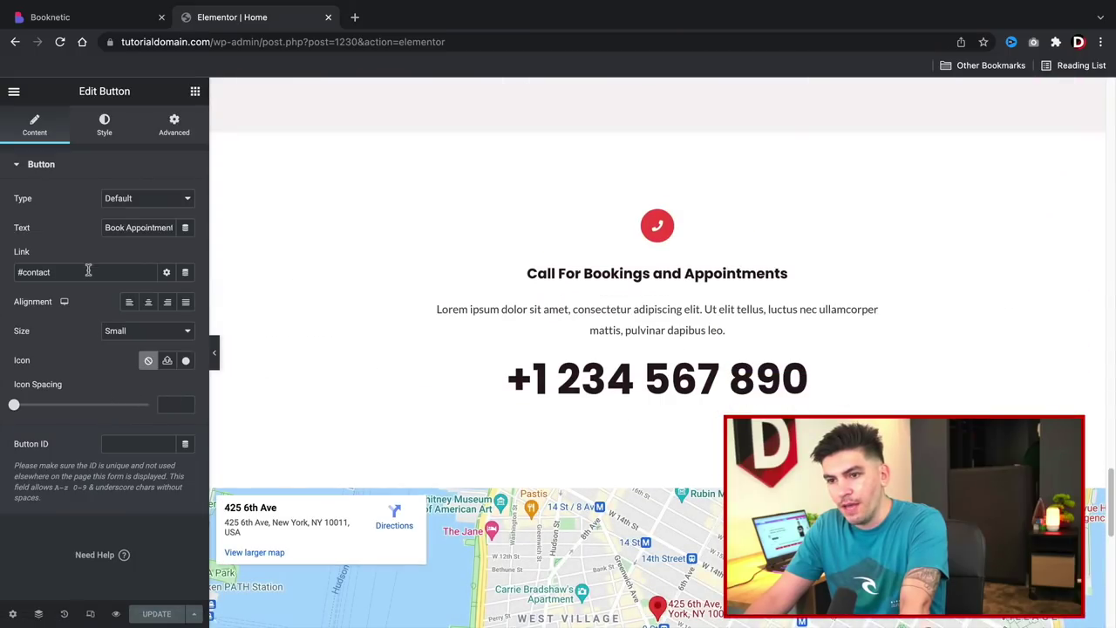
{"action": "triple_click", "coordinate": [85, 272]}
{"action": "right_click", "coordinate": [85, 273]}
{"action": "left_click", "coordinate": [106, 396]}
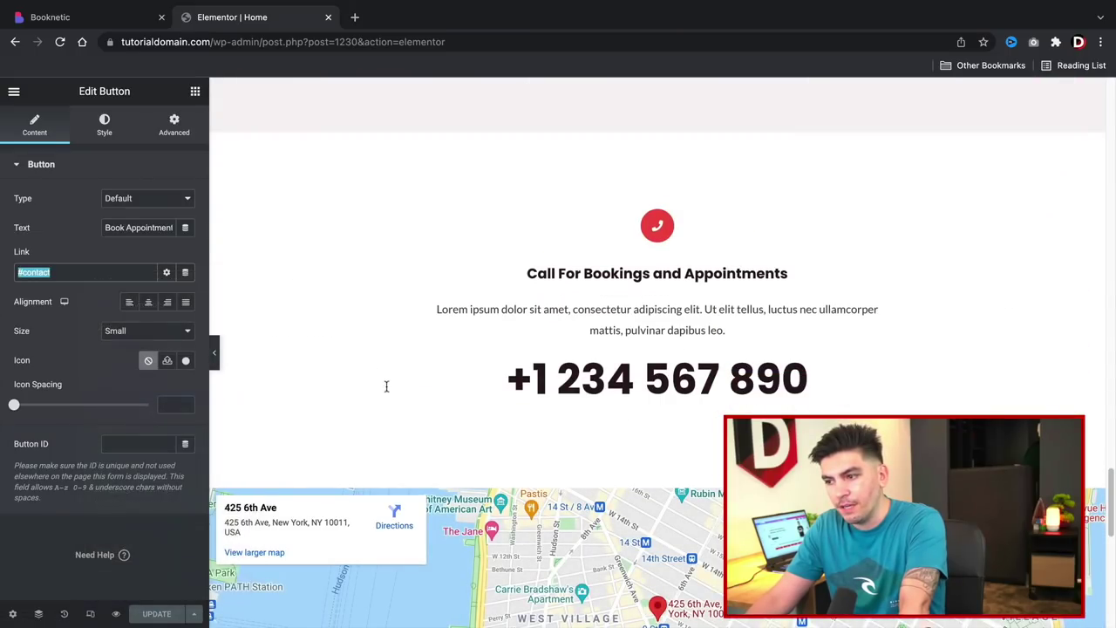
{"action": "scroll", "coordinate": [384, 380], "scroll_direction": "up", "scroll_amount": 15}
{"action": "scroll", "coordinate": [384, 377], "scroll_direction": "down", "scroll_amount": 10}
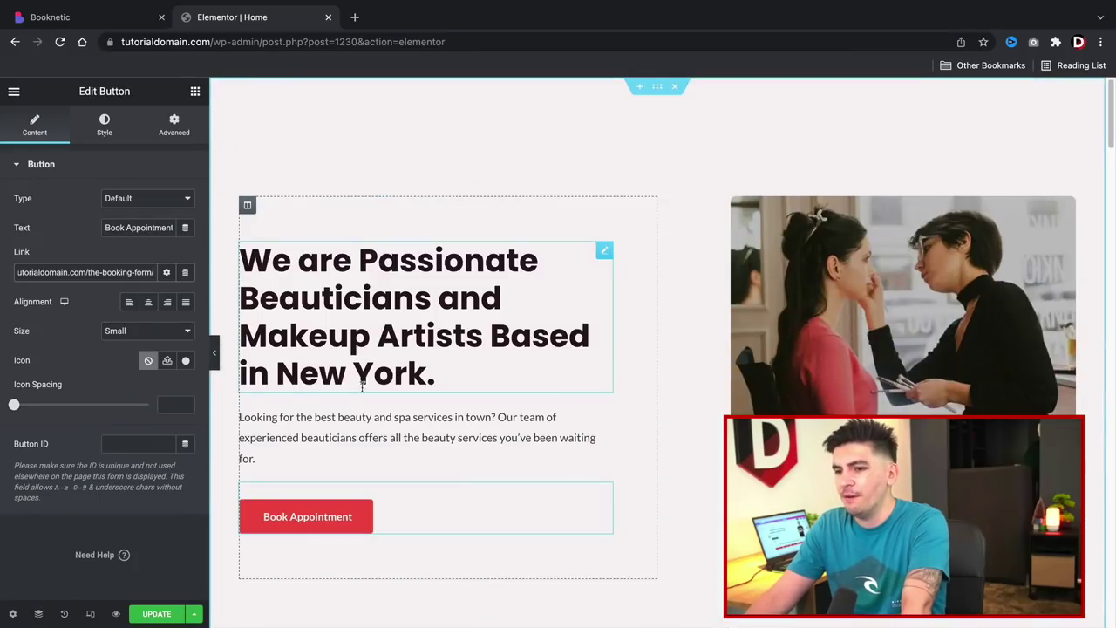
{"action": "left_click", "coordinate": [319, 515]}
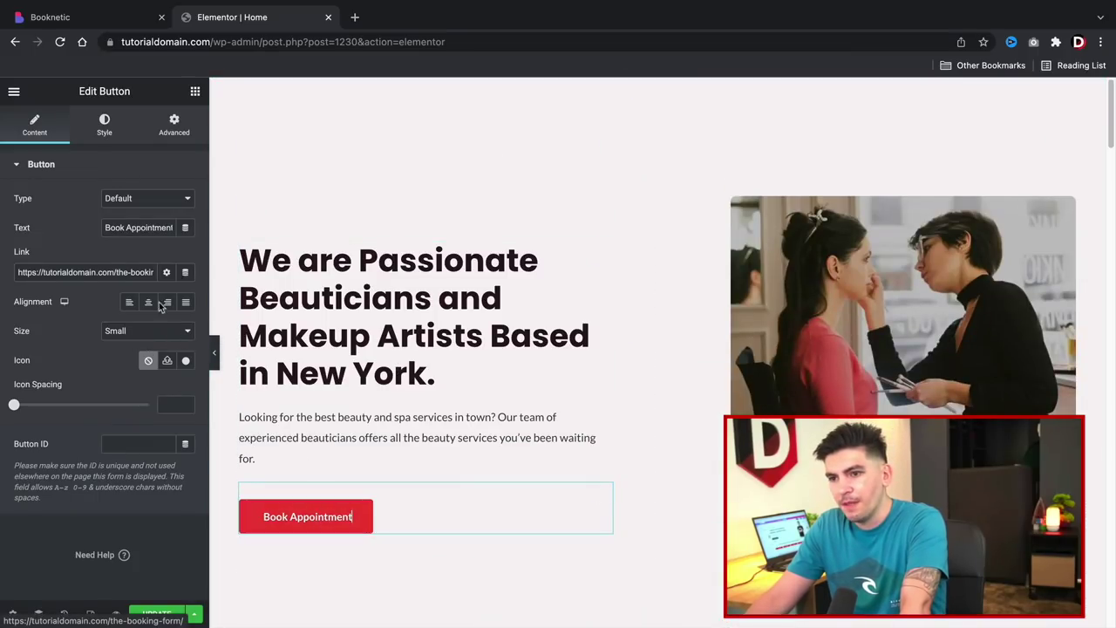
Save the Home page and view it live from the Elementor menu.
{"action": "left_click", "coordinate": [156, 614]}
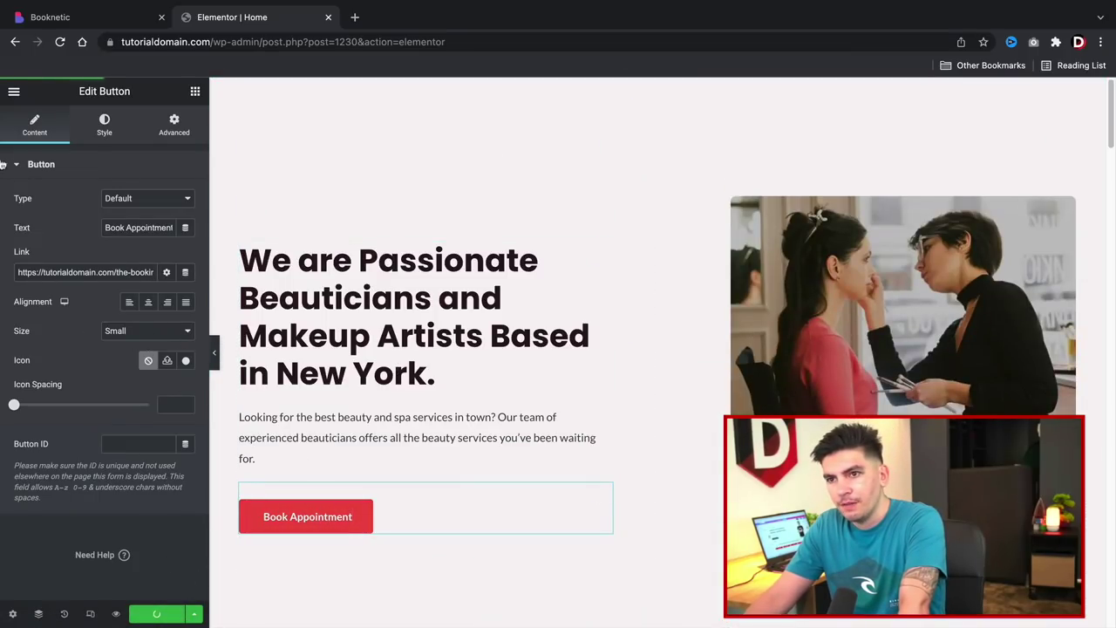
{"action": "left_click", "coordinate": [14, 93]}
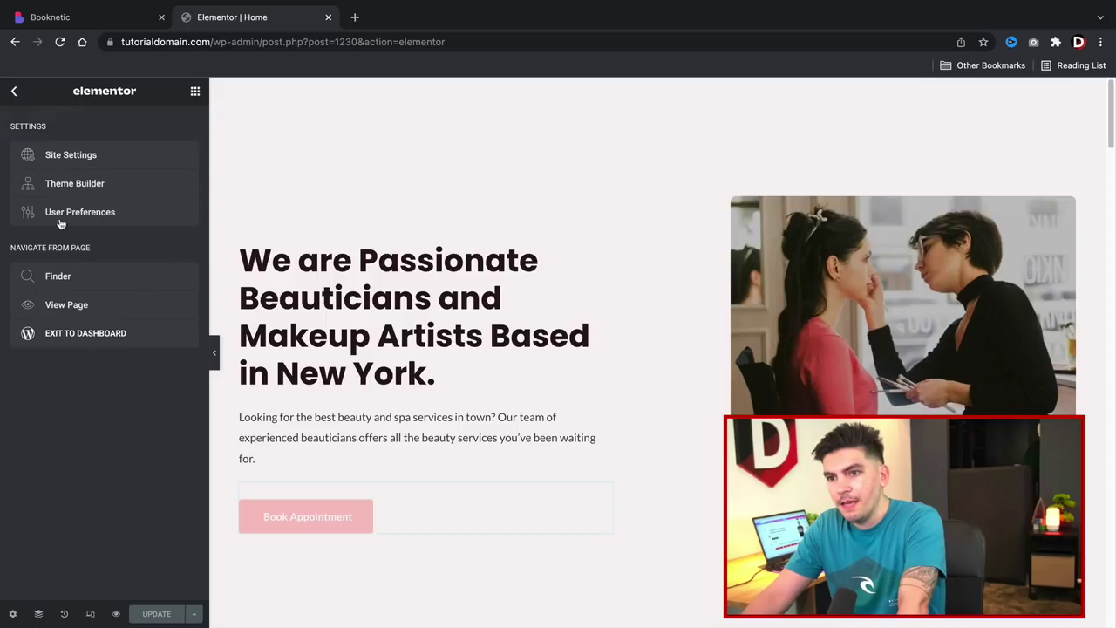
{"action": "left_click", "coordinate": [63, 318]}
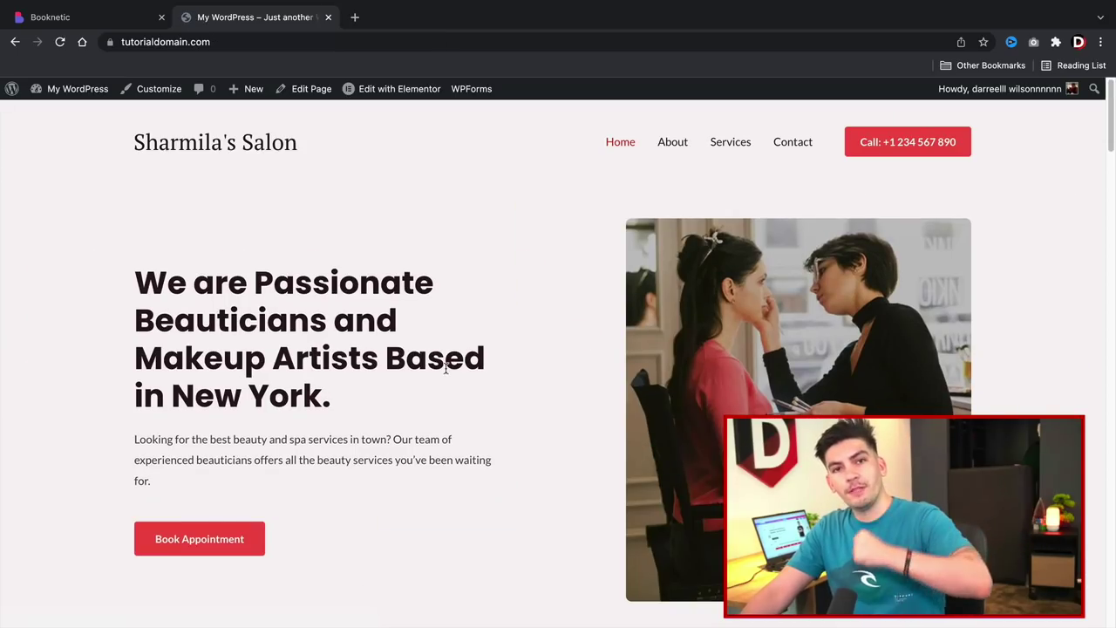
Follow Book Appointment to the booking form, then go back to Booknetic Settings.
{"action": "left_click", "coordinate": [207, 548]}
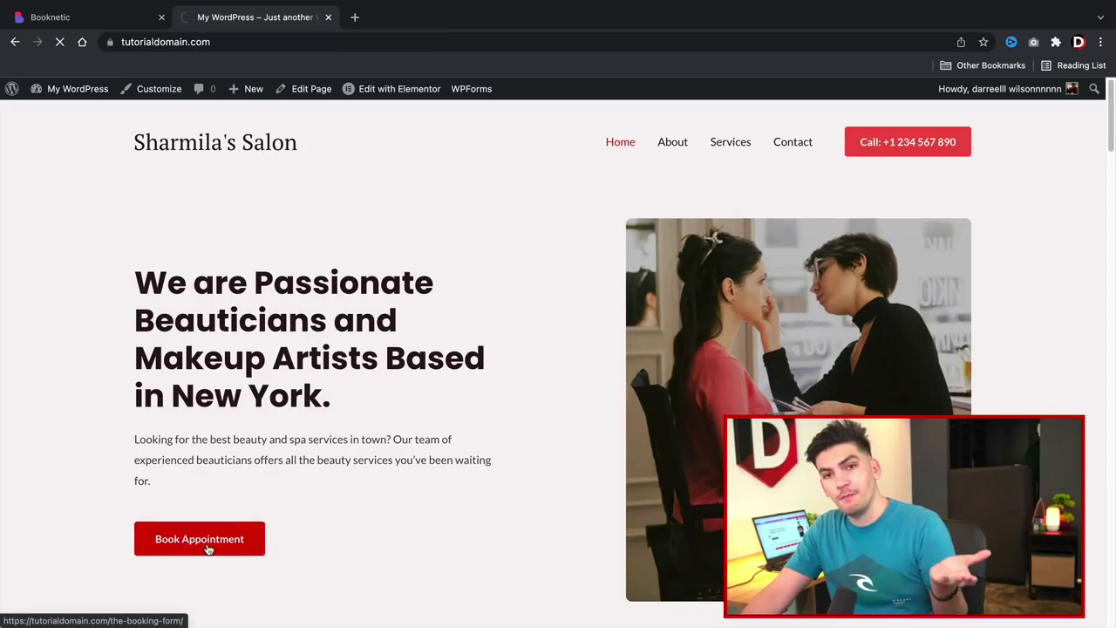
{"action": "scroll", "coordinate": [208, 548], "scroll_direction": "down", "scroll_amount": 2}
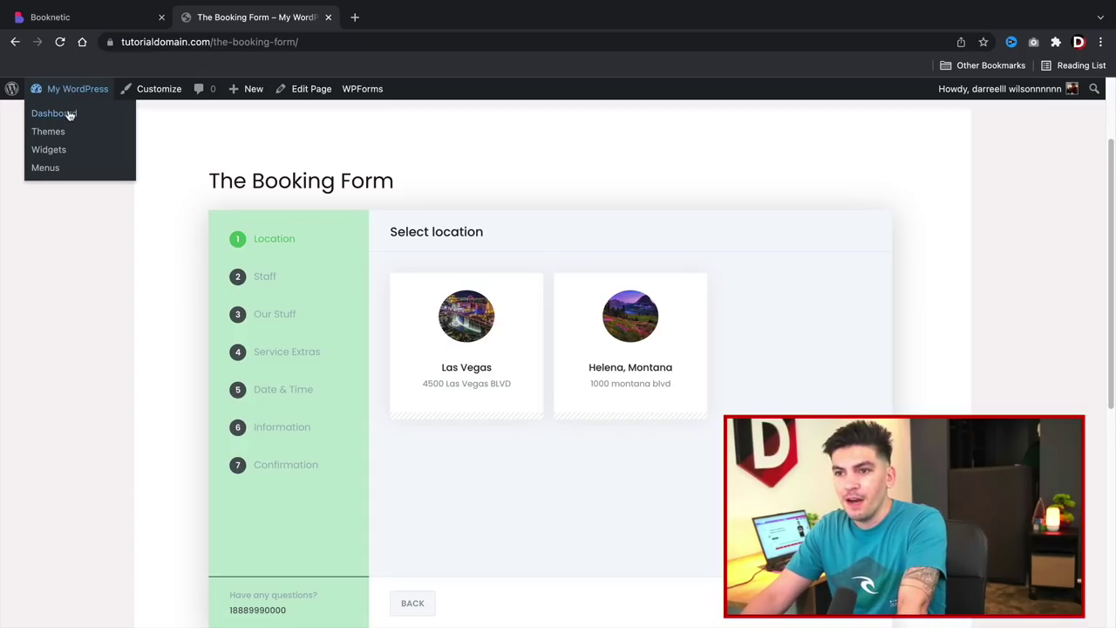
{"action": "left_click", "coordinate": [72, 18]}
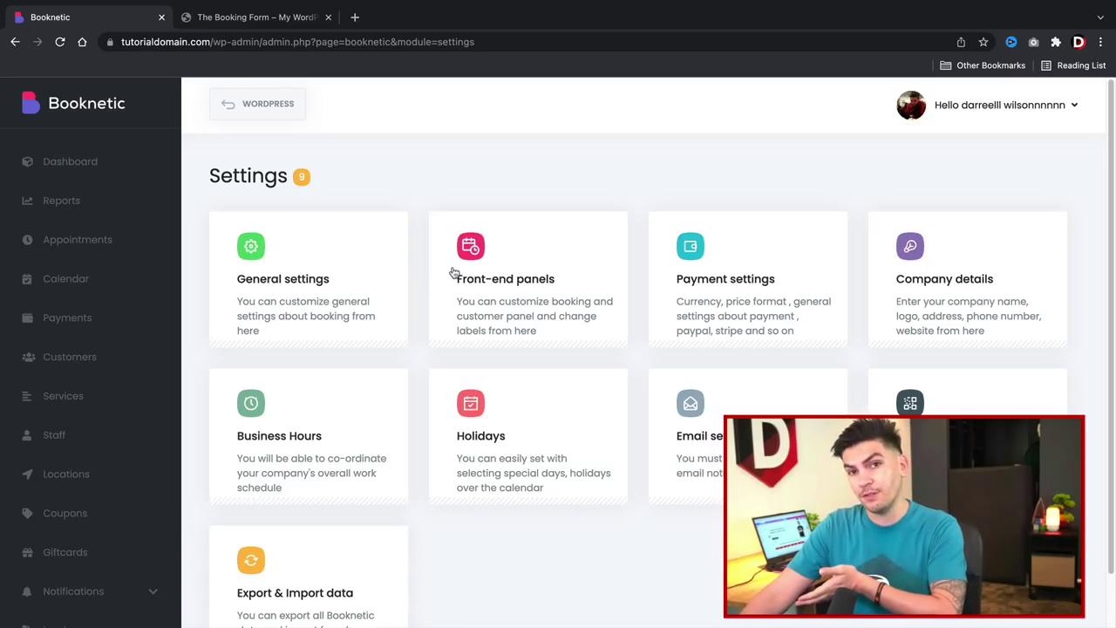
Save the General settings unchanged, keeping the 12 hour time format.
{"action": "left_click", "coordinate": [309, 256]}
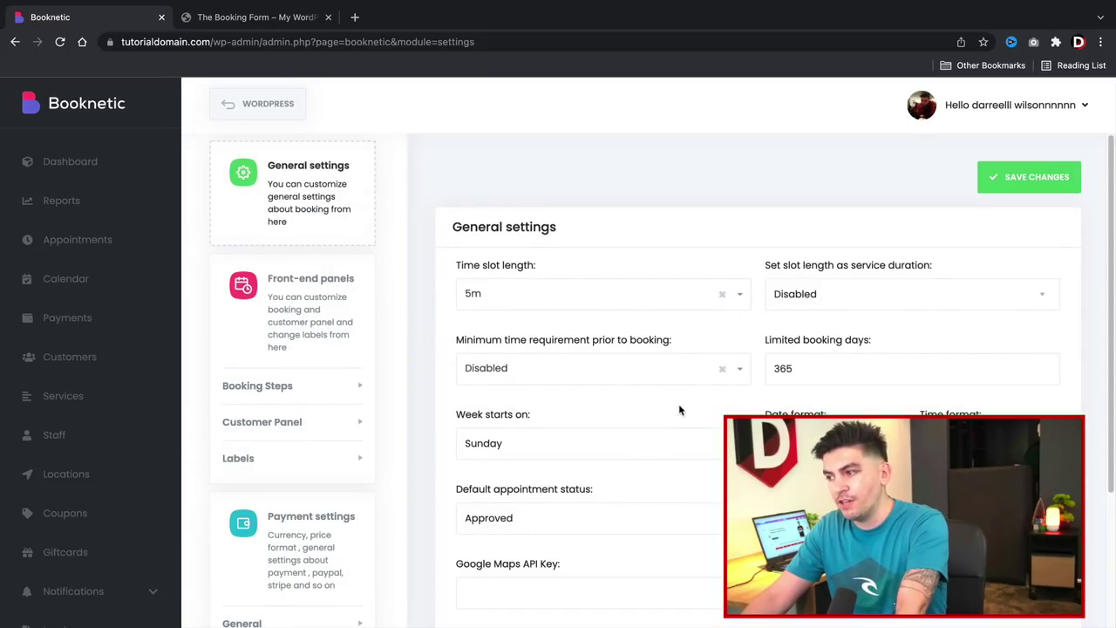
{"action": "scroll", "coordinate": [680, 410], "scroll_direction": "down", "scroll_amount": 2}
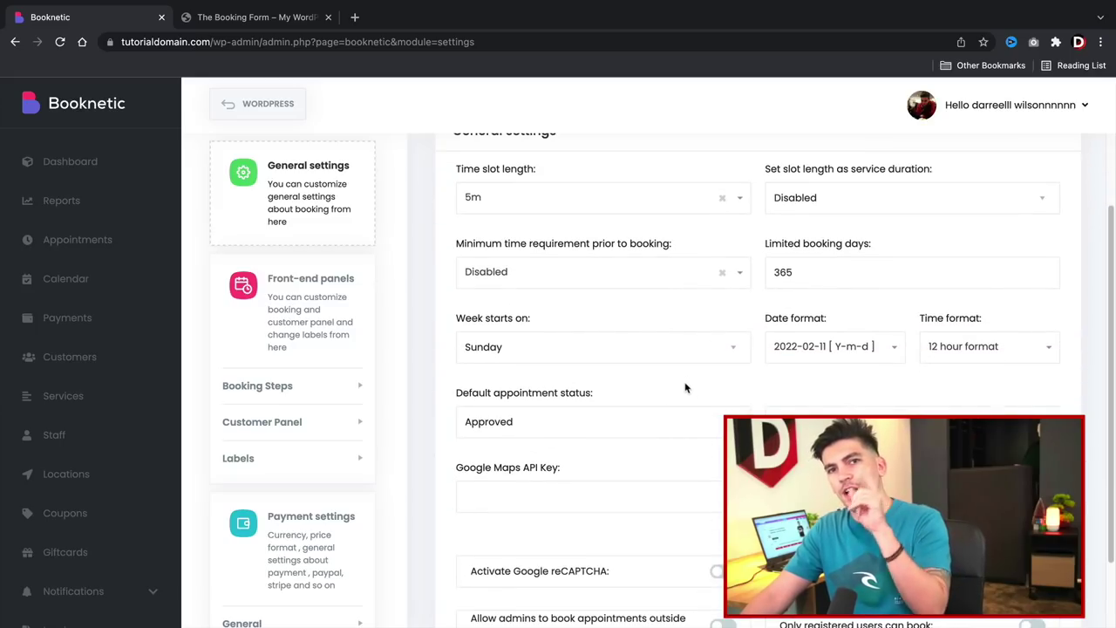
{"action": "left_click", "coordinate": [1001, 353]}
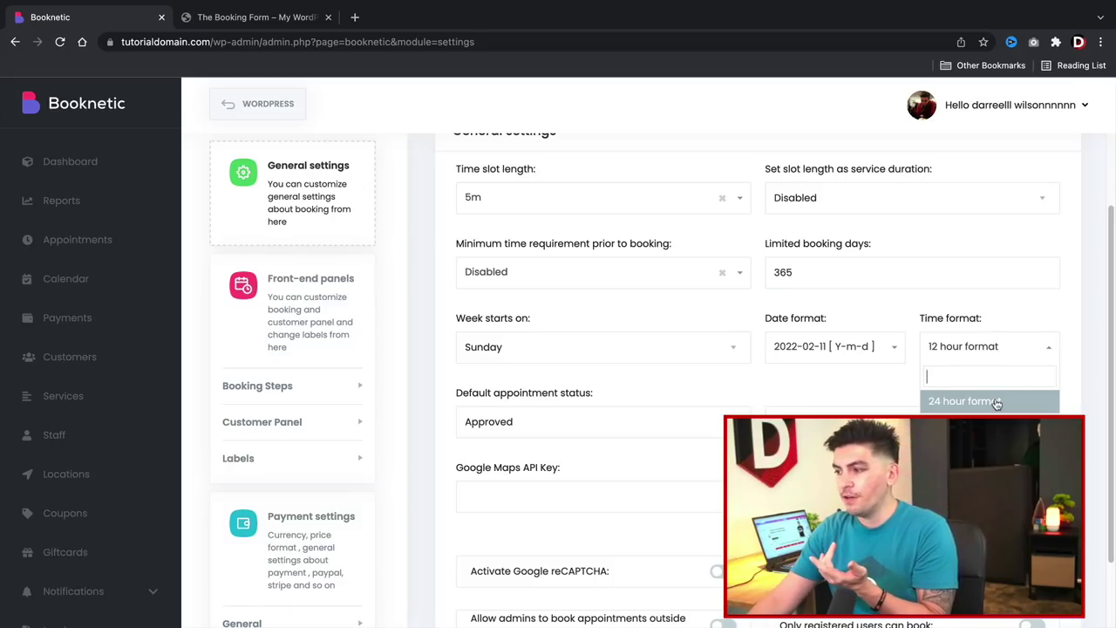
{"action": "key", "text": "Escape"}
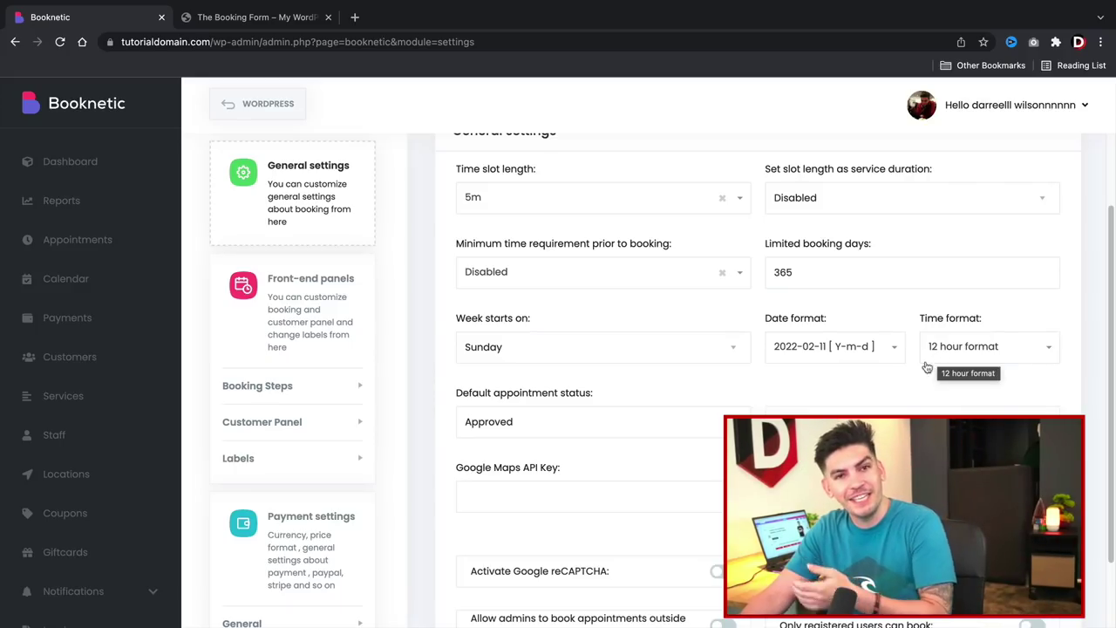
{"action": "scroll", "coordinate": [574, 414], "scroll_direction": "down", "scroll_amount": 2}
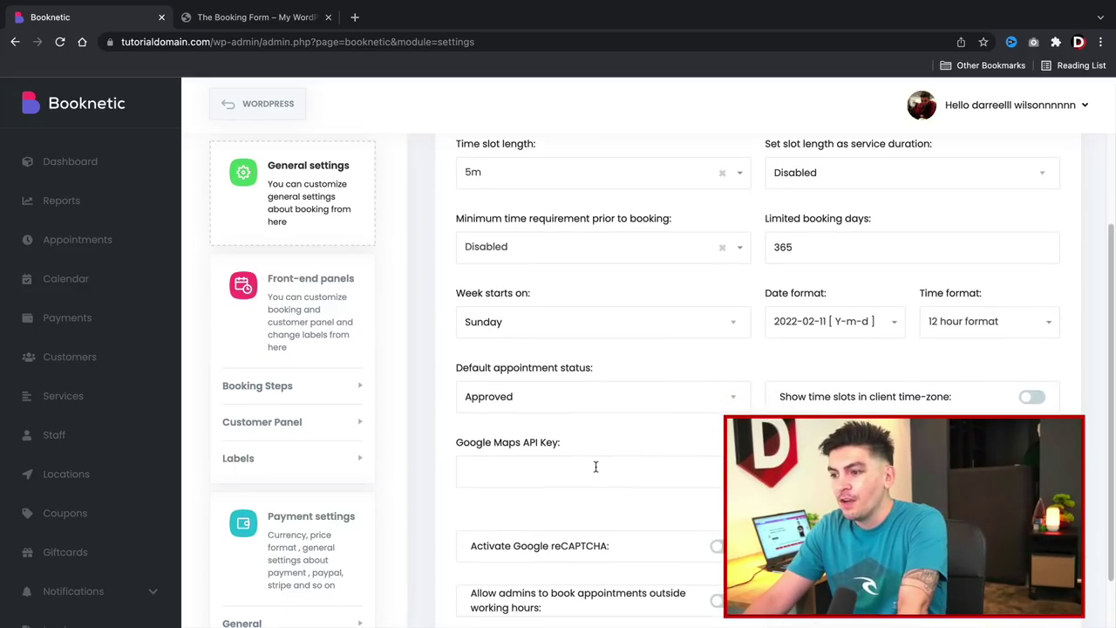
{"action": "left_click", "coordinate": [574, 414]}
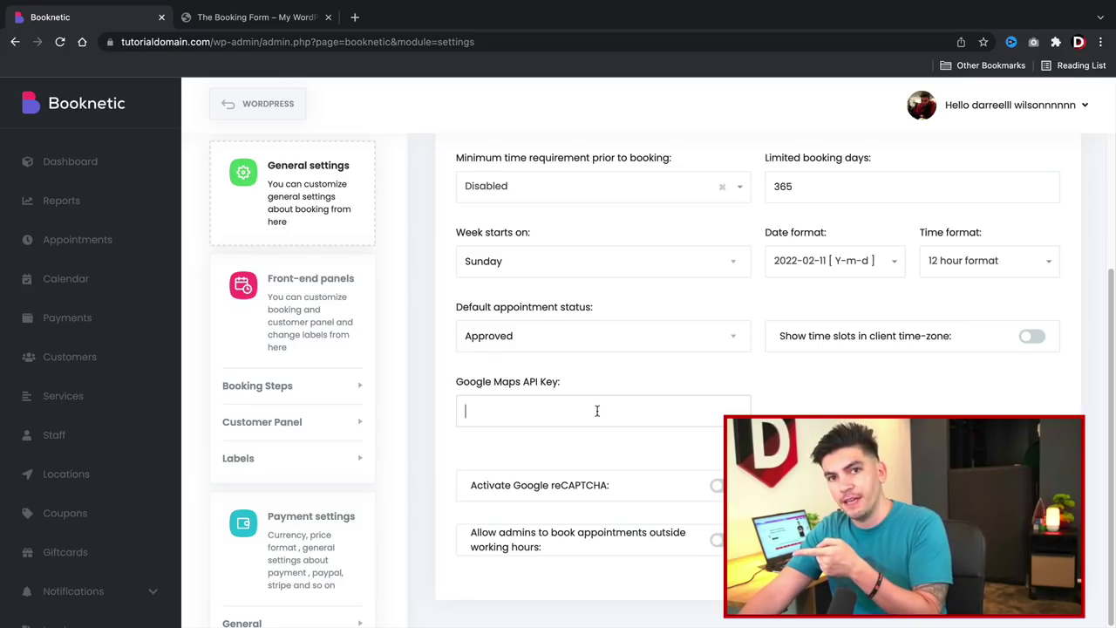
{"action": "scroll", "coordinate": [598, 411], "scroll_direction": "up", "scroll_amount": 3}
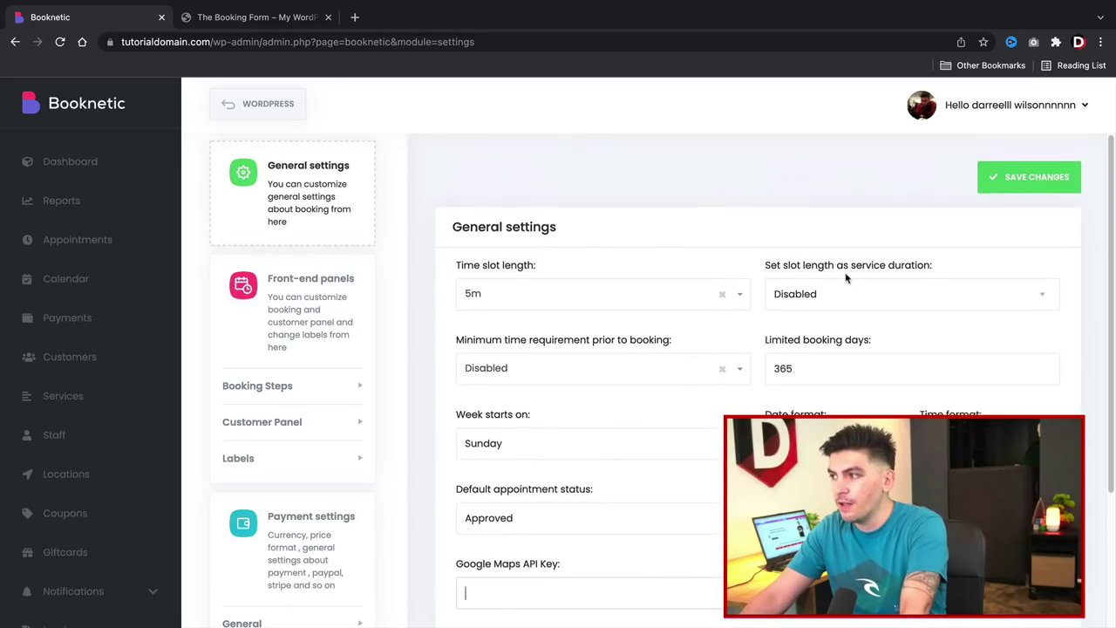
{"action": "left_click", "coordinate": [1022, 183]}
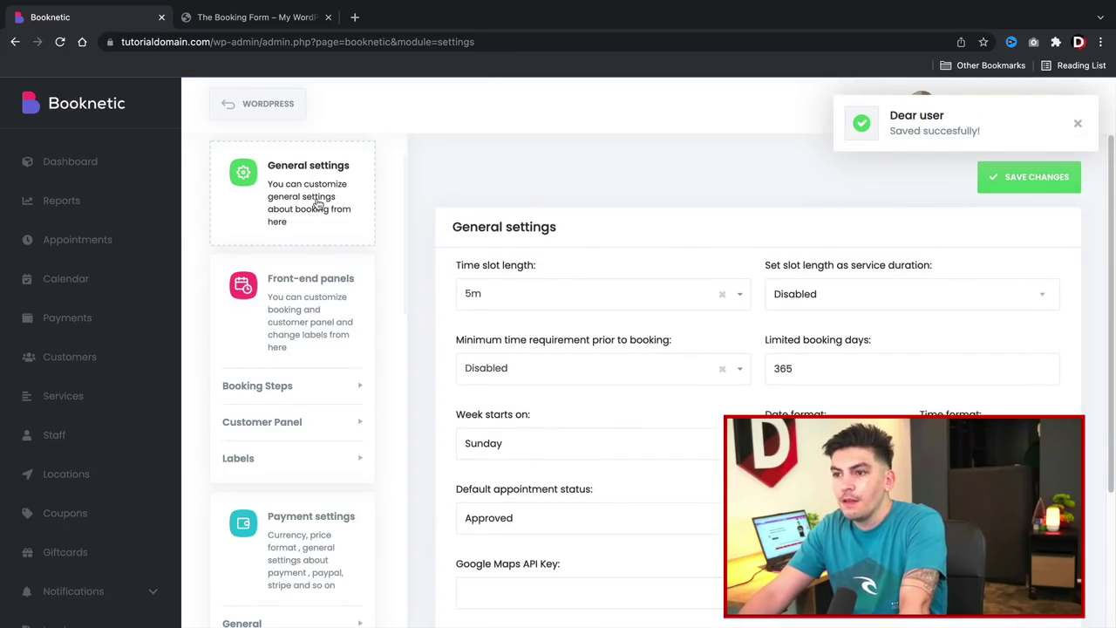
In Booking Steps, toggle the Staff step off and back on, checking the live form.
{"action": "left_click", "coordinate": [311, 317]}
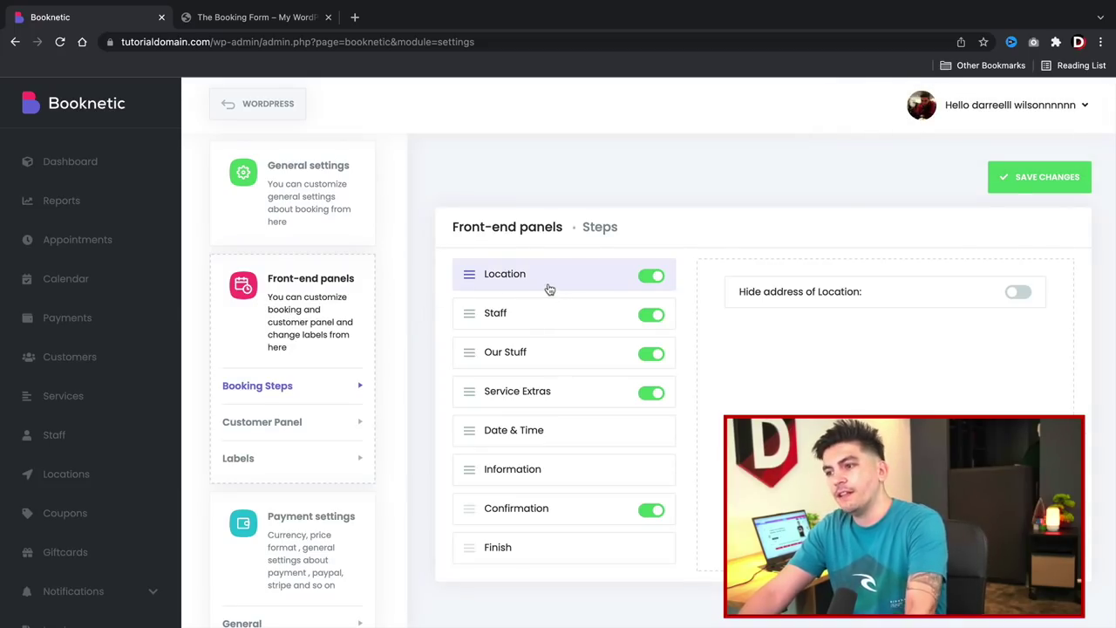
{"action": "left_click", "coordinate": [262, 17]}
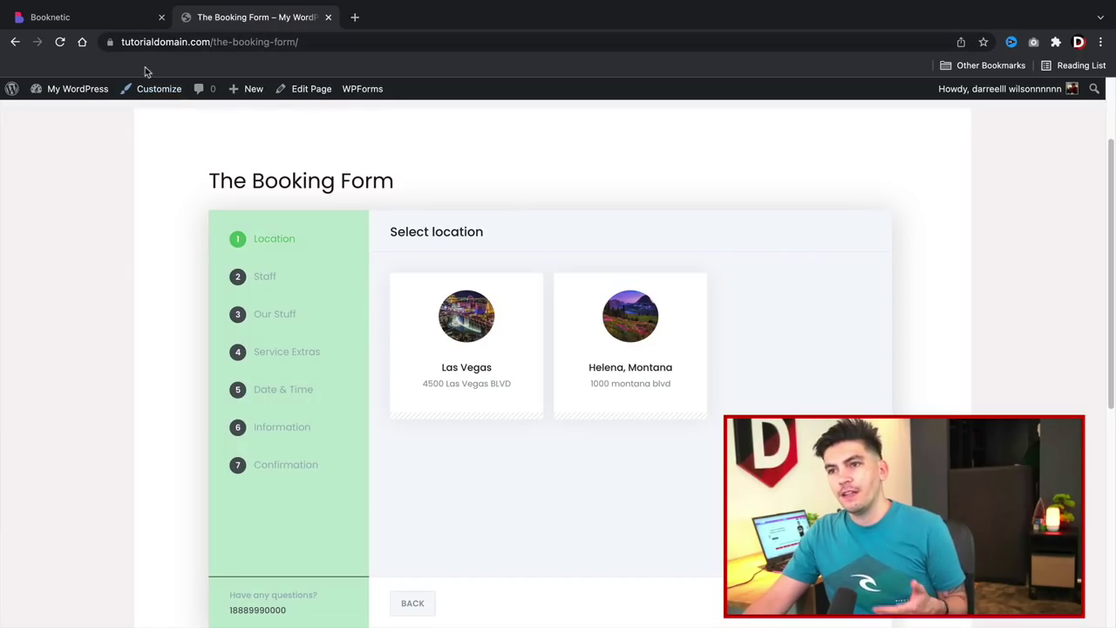
{"action": "left_click", "coordinate": [116, 23]}
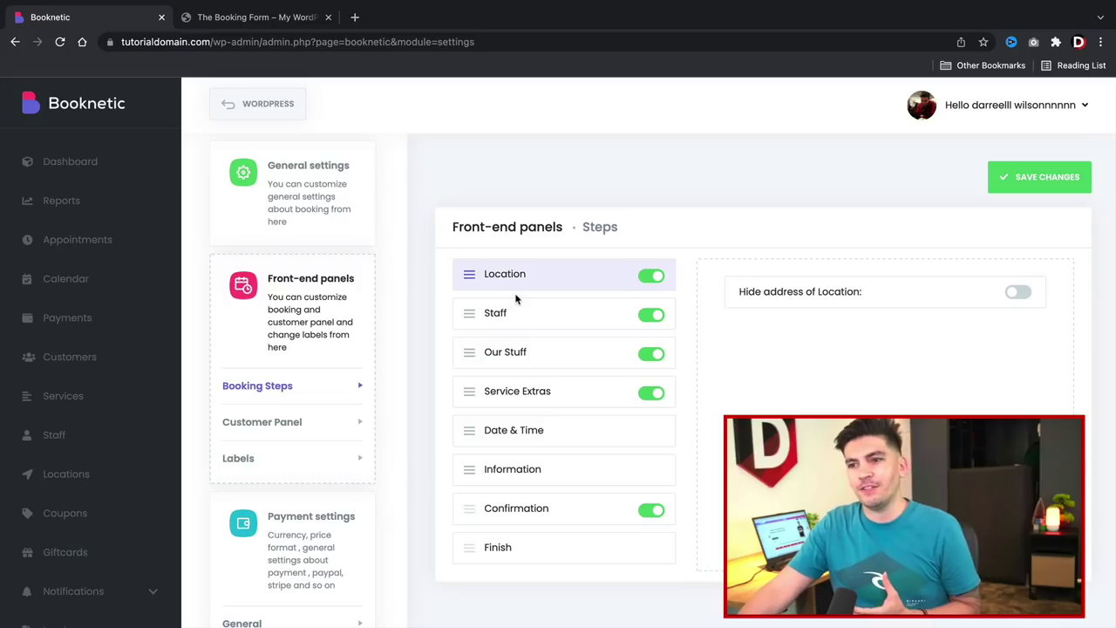
{"action": "left_click", "coordinate": [642, 319]}
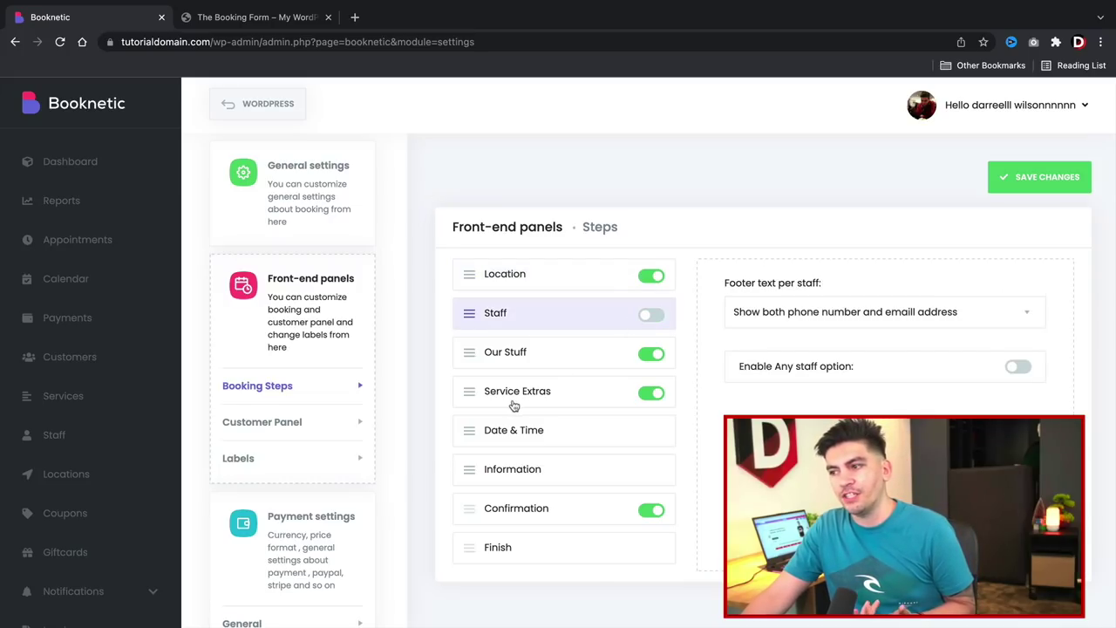
{"action": "left_click", "coordinate": [278, 17]}
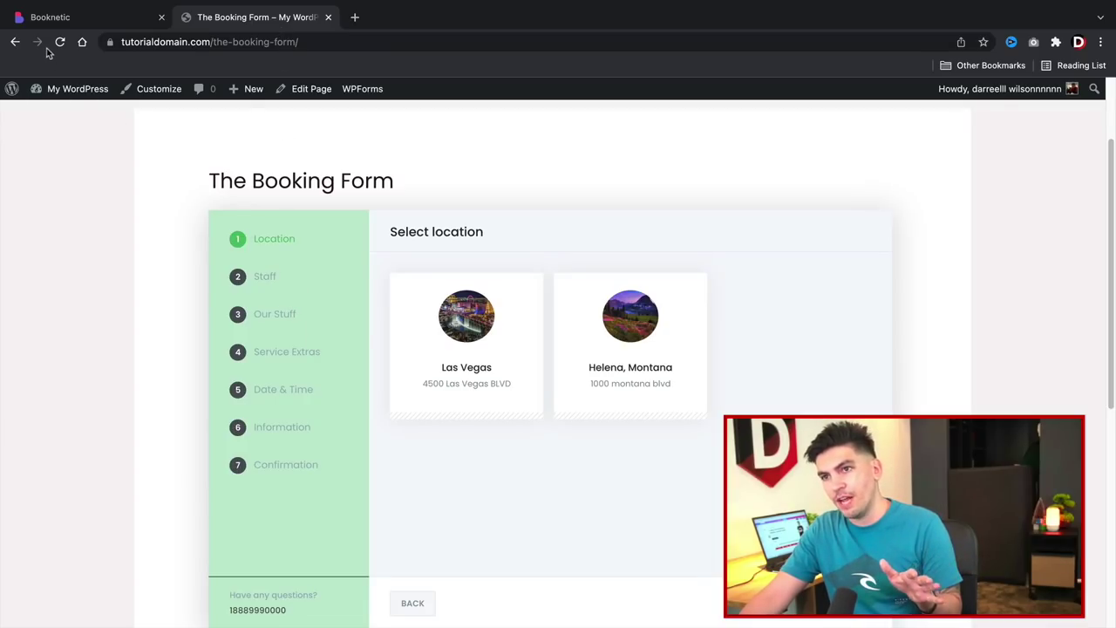
{"action": "left_click", "coordinate": [60, 19]}
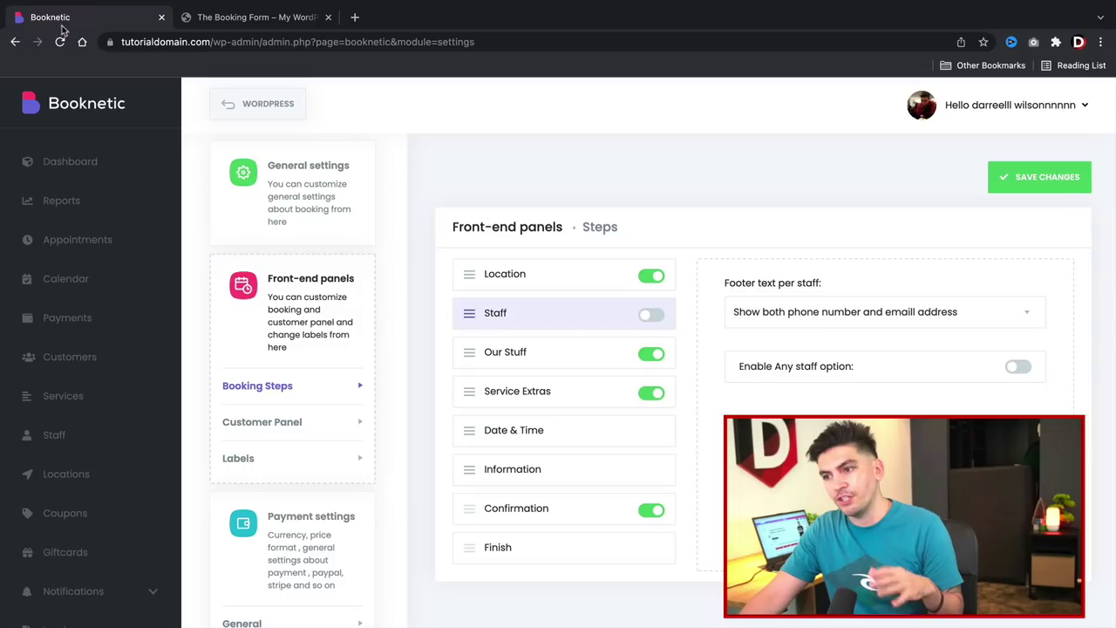
{"action": "left_click", "coordinate": [650, 318]}
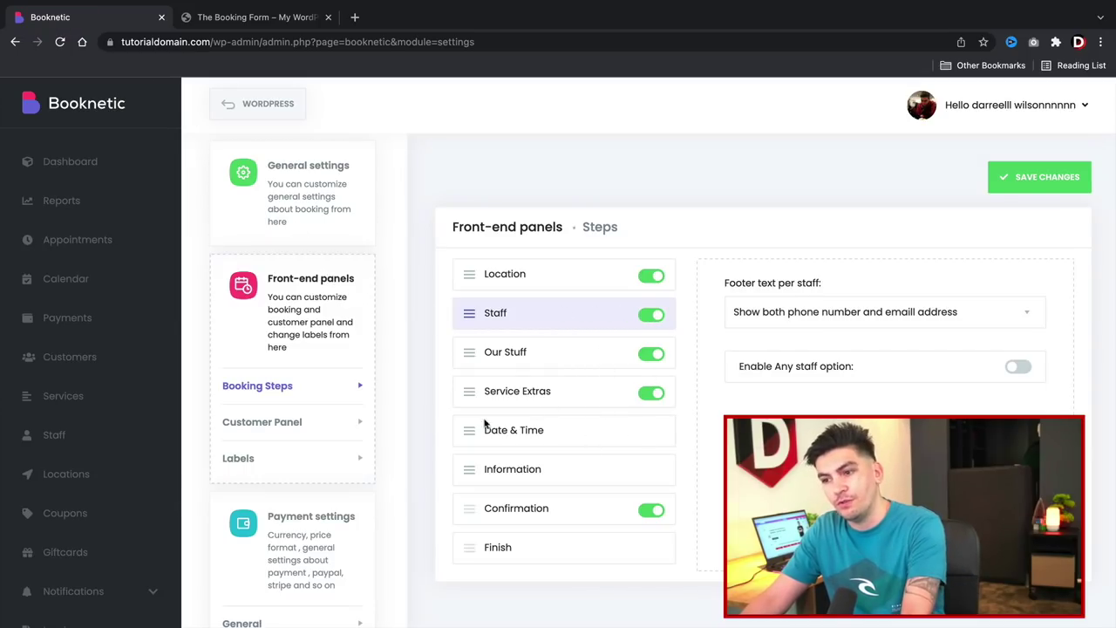
Disable then re-enable the Customer Panel, and return to the booking form.
{"action": "left_click", "coordinate": [283, 422]}
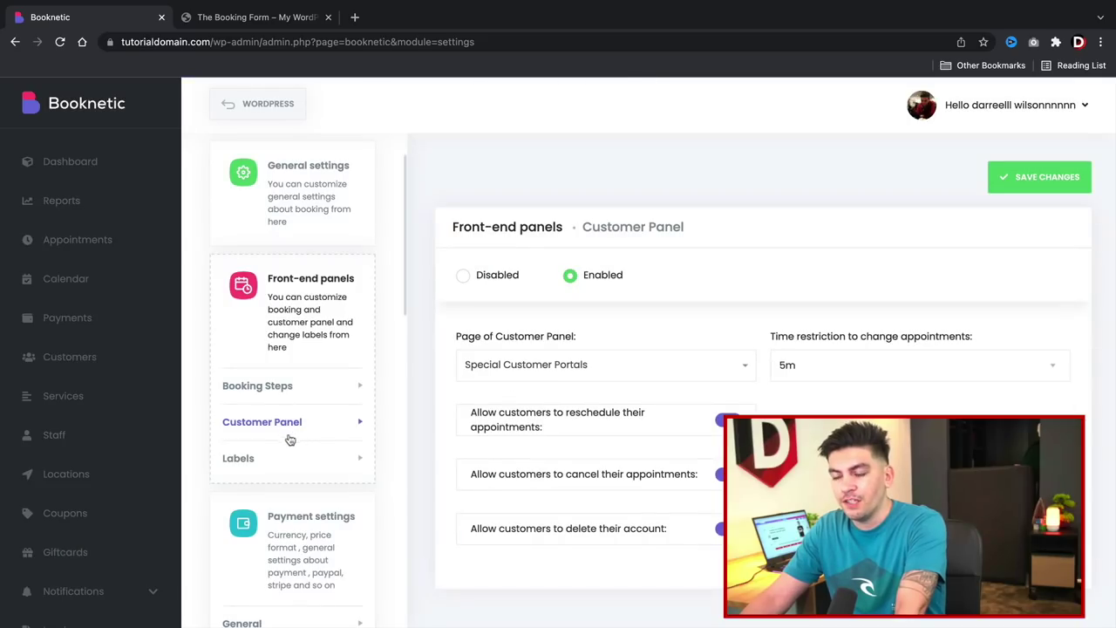
{"action": "left_click", "coordinate": [464, 275]}
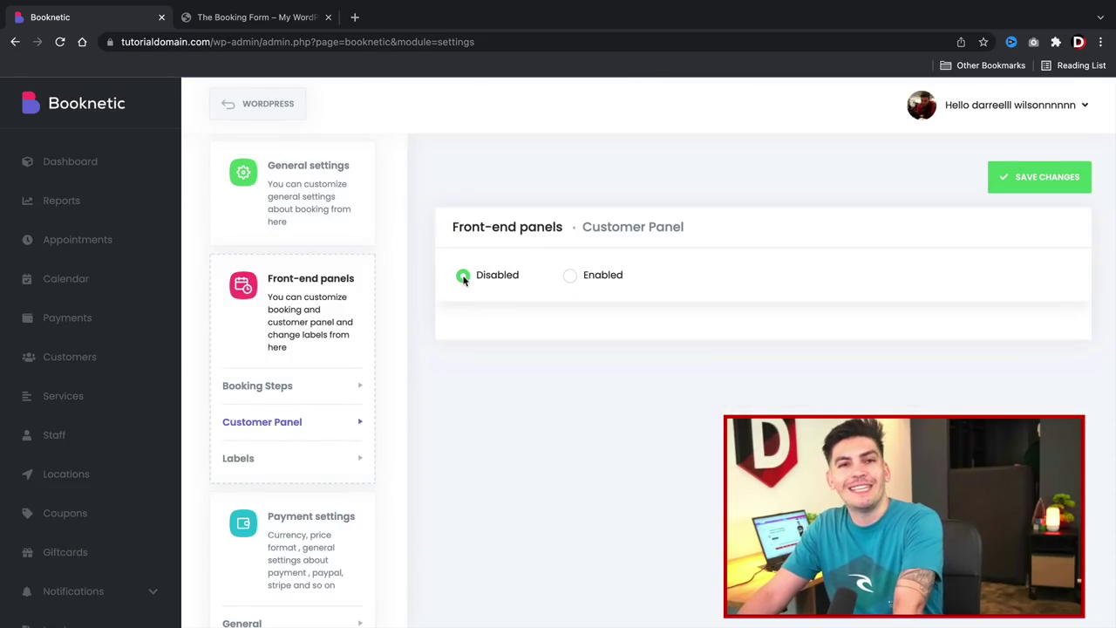
{"action": "left_click", "coordinate": [570, 276]}
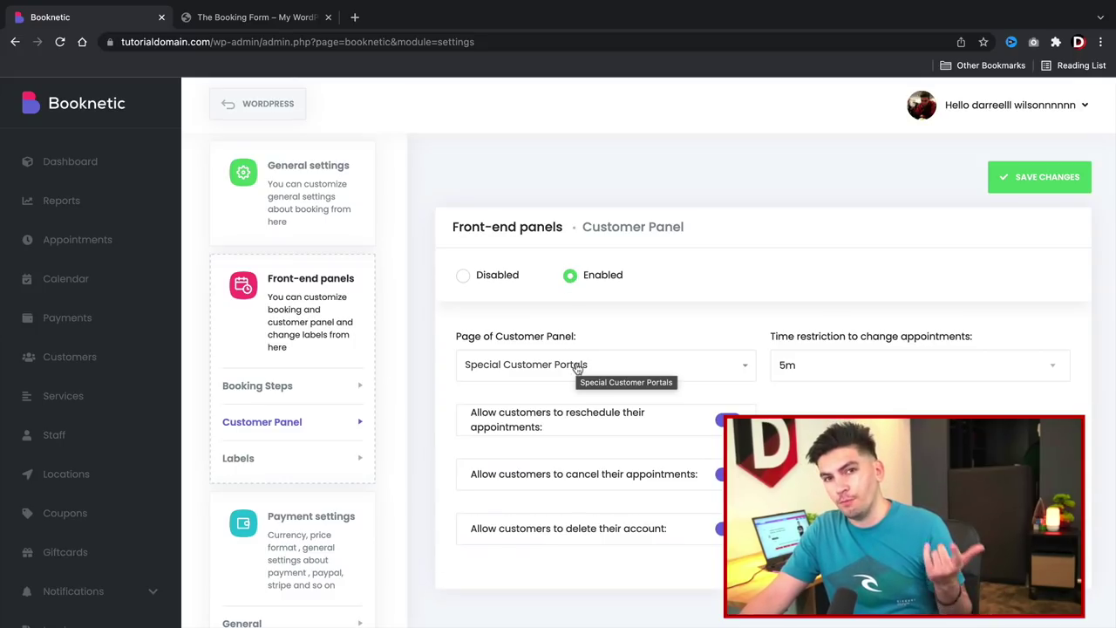
{"action": "left_click", "coordinate": [282, 18]}
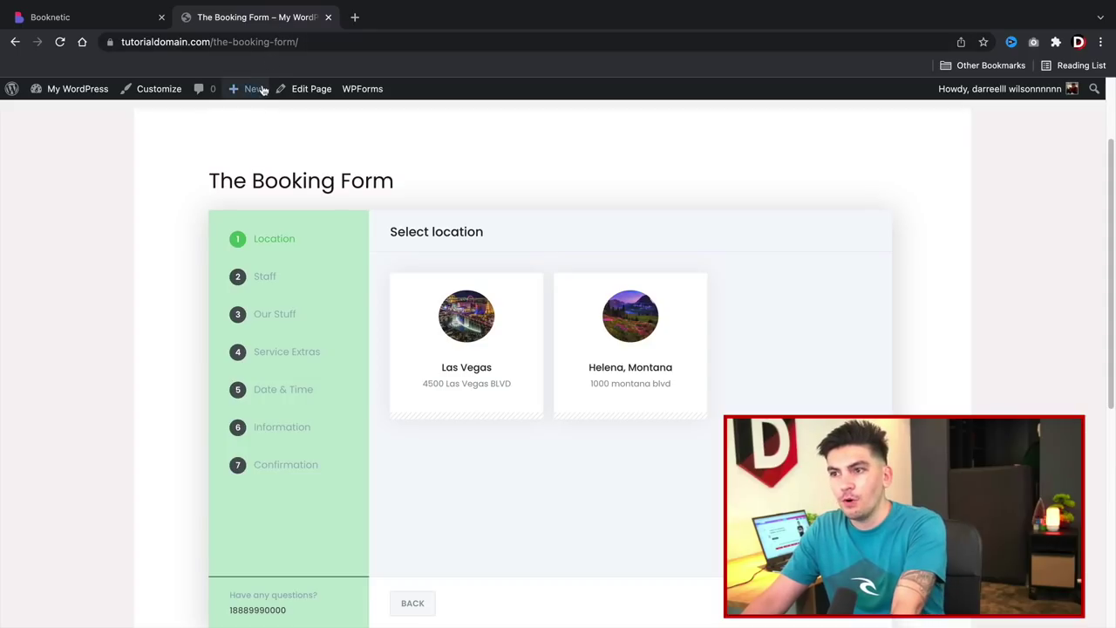
Create a page titled 'Portal For Customers' with the Booknetic Customer Panel block.
{"action": "mouse_move", "coordinate": [240, 89]}
{"action": "left_click", "coordinate": [255, 153]}
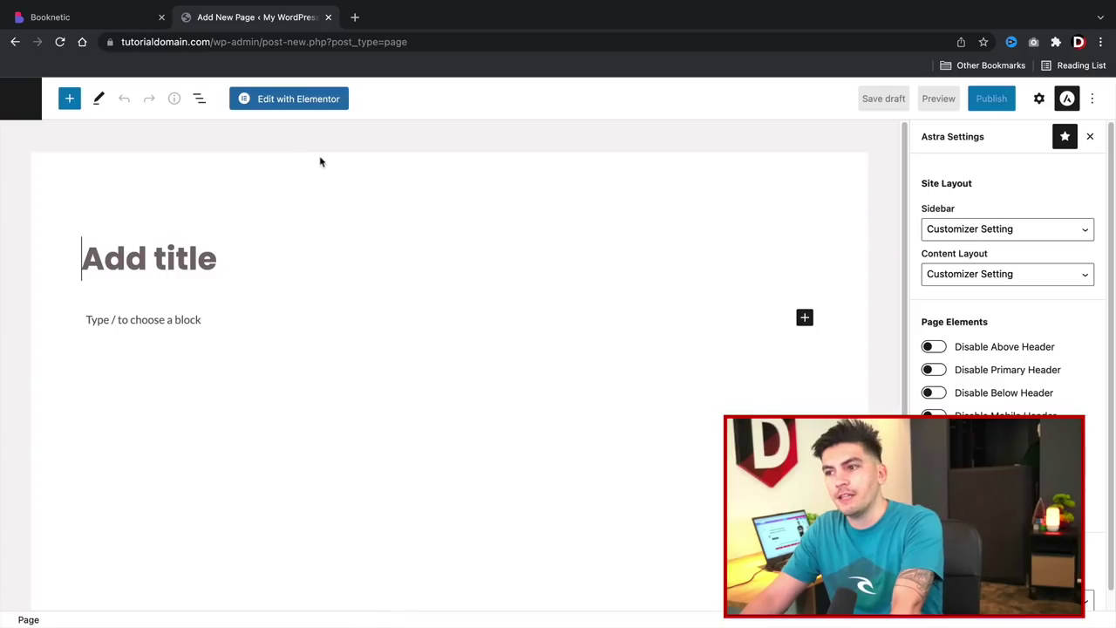
{"action": "type", "text": "Port"}
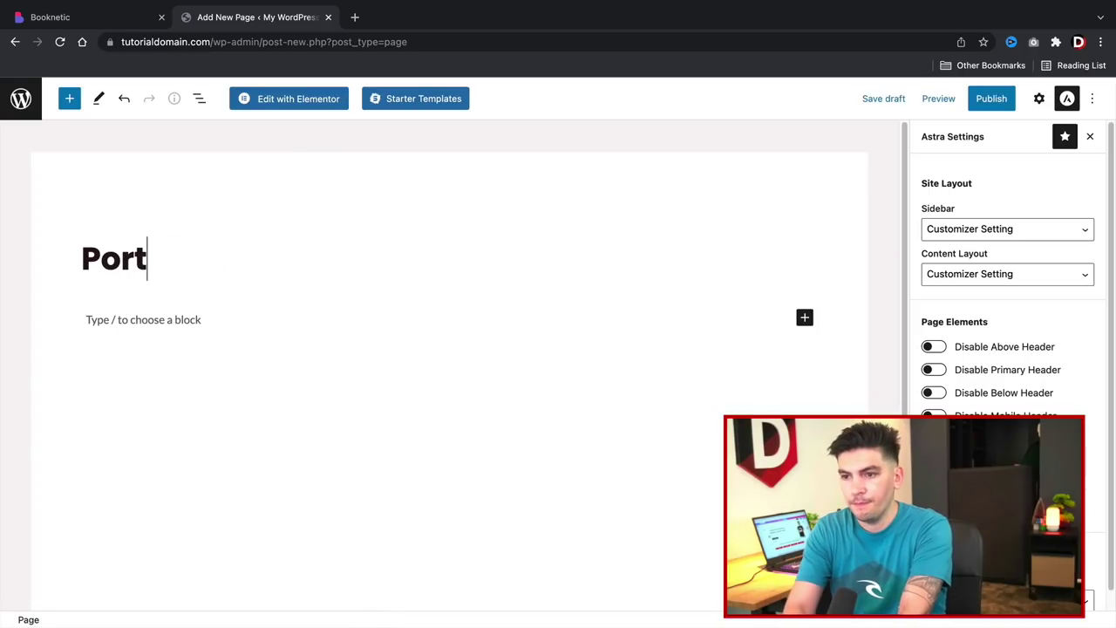
{"action": "type", "text": "al For Cus"}
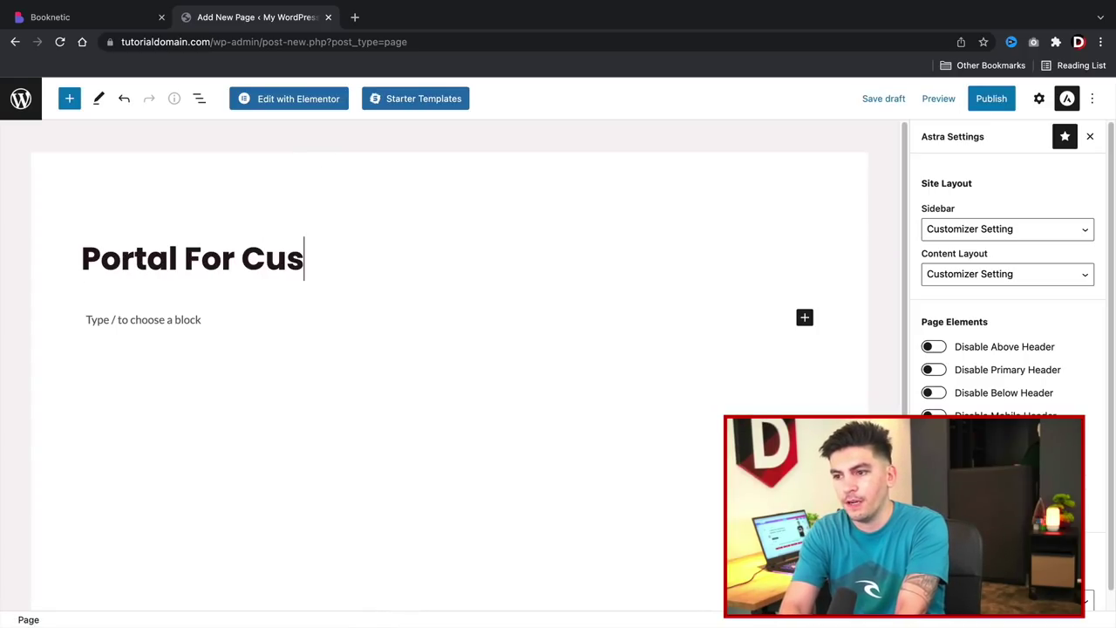
{"action": "type", "text": "tomers"}
{"action": "left_click", "coordinate": [69, 98]}
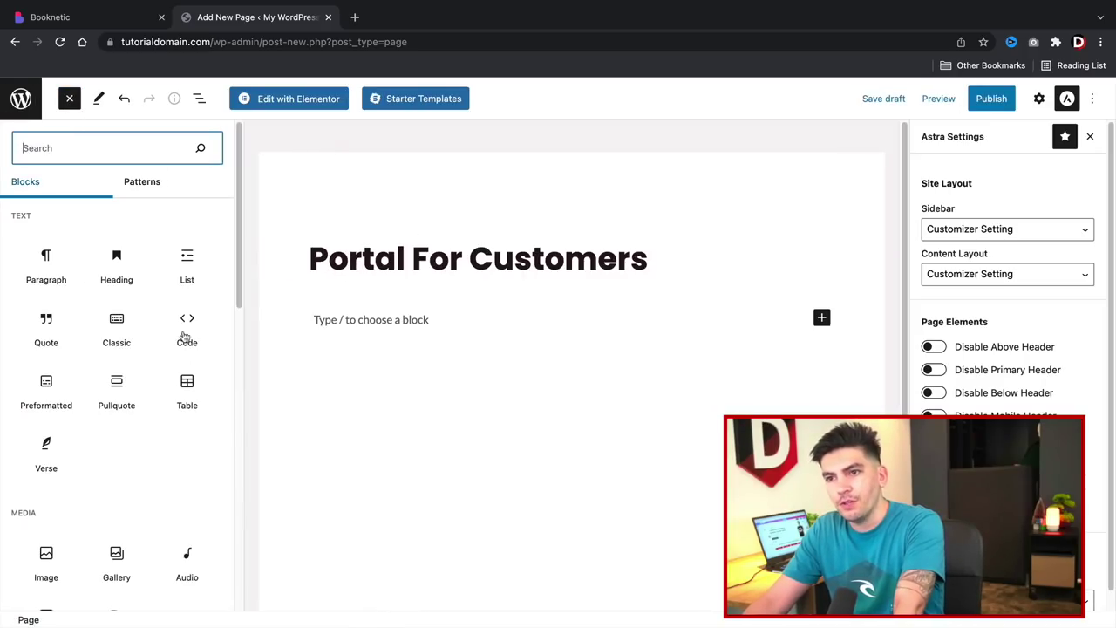
{"action": "scroll", "coordinate": [138, 398], "scroll_direction": "down", "scroll_amount": 5}
{"action": "scroll", "coordinate": [138, 398], "scroll_direction": "down", "scroll_amount": 5}
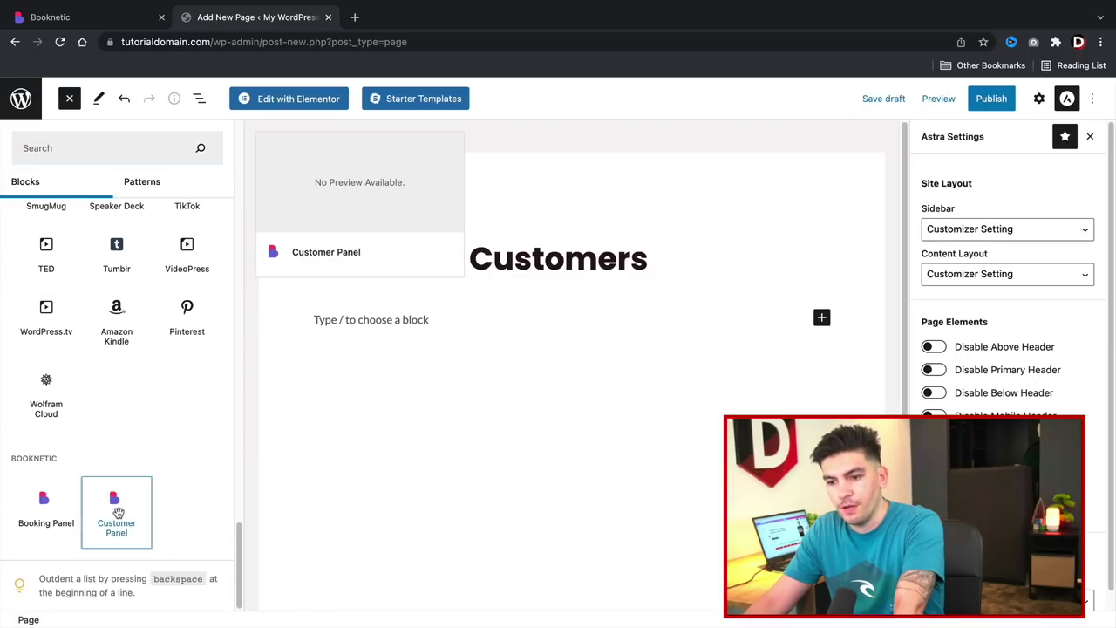
{"action": "left_click", "coordinate": [116, 513]}
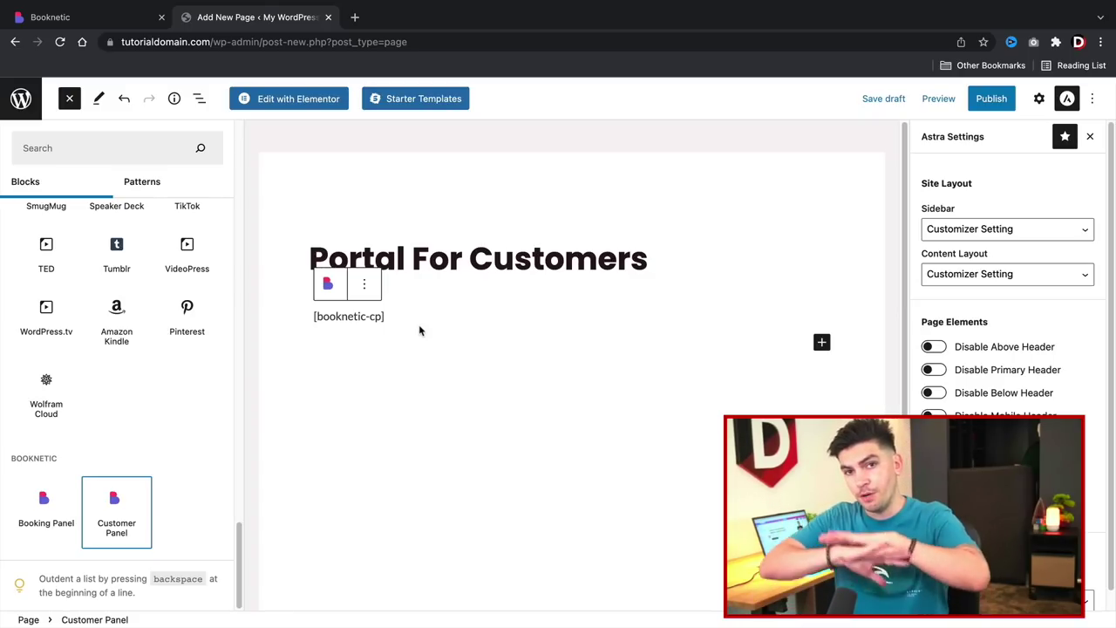
Set the page to No Sidebar, publish it, and view it live.
{"action": "left_click", "coordinate": [973, 229]}
{"action": "left_click", "coordinate": [984, 276]}
{"action": "left_click", "coordinate": [992, 98]}
{"action": "left_click", "coordinate": [966, 100]}
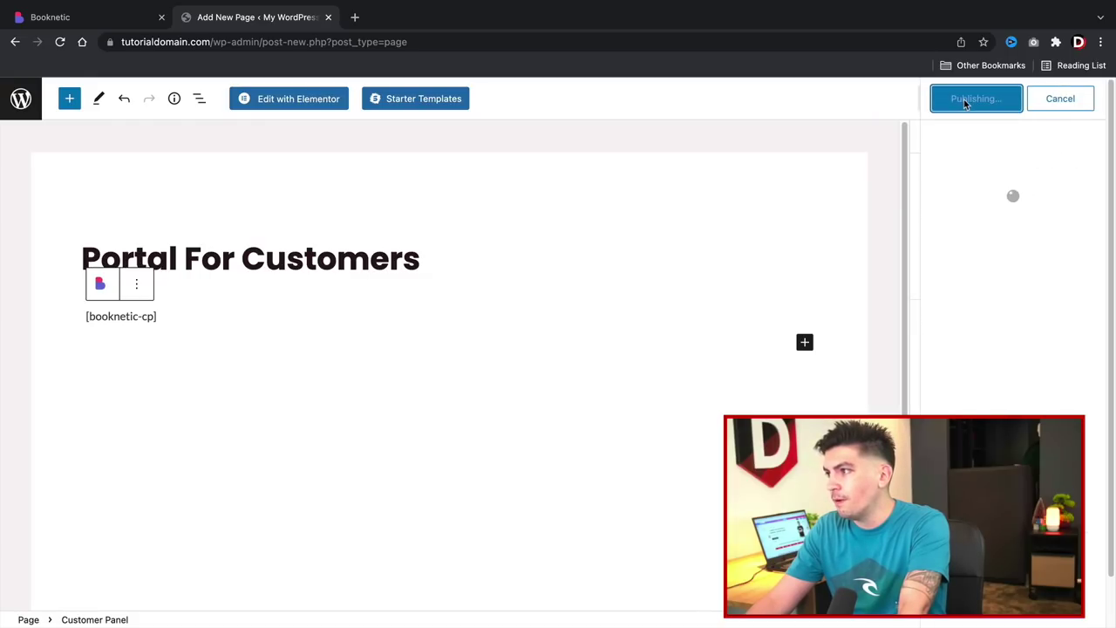
{"action": "left_click", "coordinate": [135, 580]}
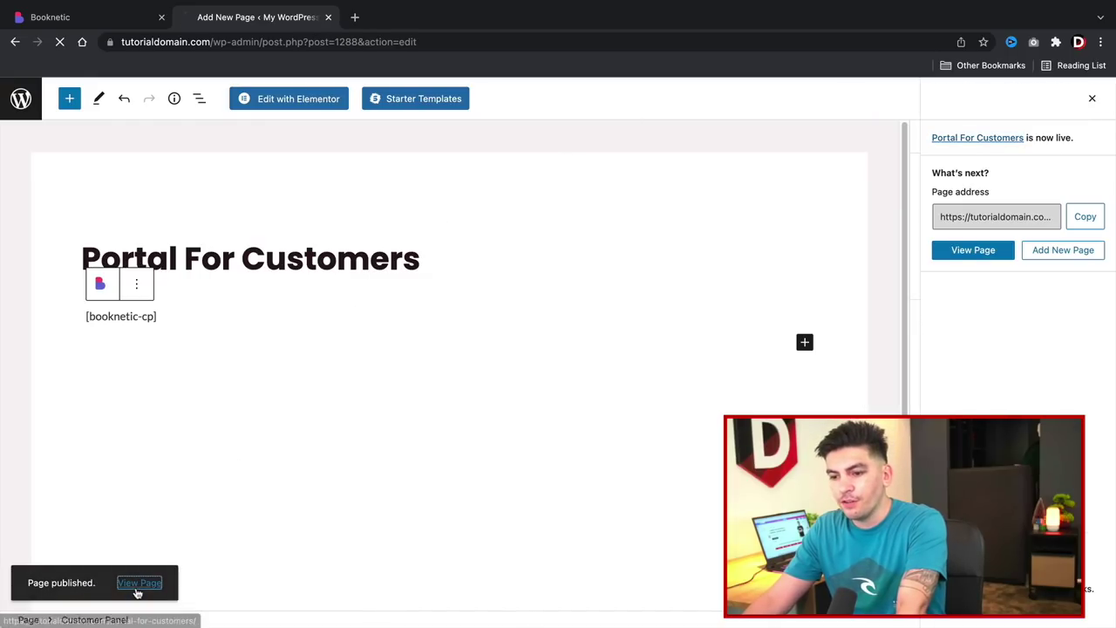
Dismiss the reschedule dialog and save the Booknetic Customer Panel settings.
{"action": "scroll", "coordinate": [202, 415], "scroll_direction": "down", "scroll_amount": 3}
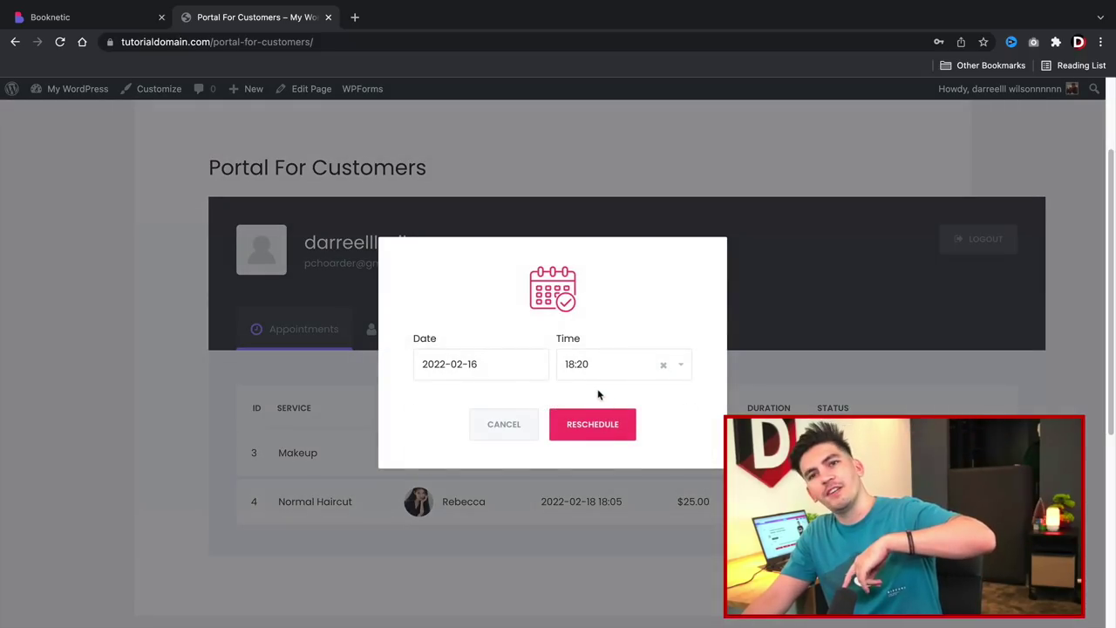
{"action": "left_click", "coordinate": [478, 428]}
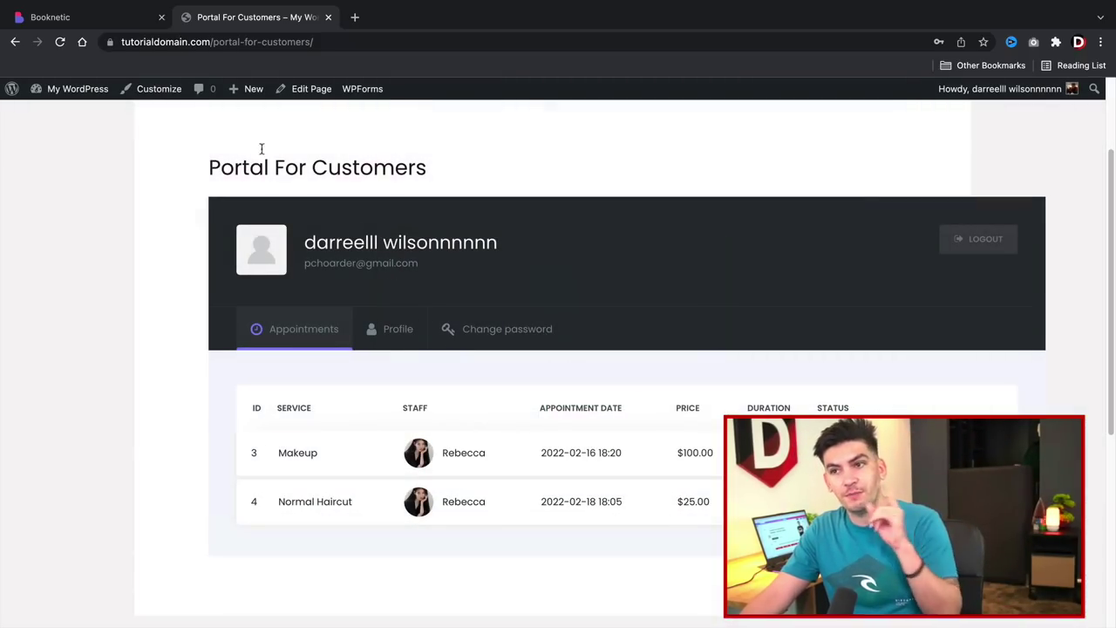
{"action": "left_click", "coordinate": [105, 17]}
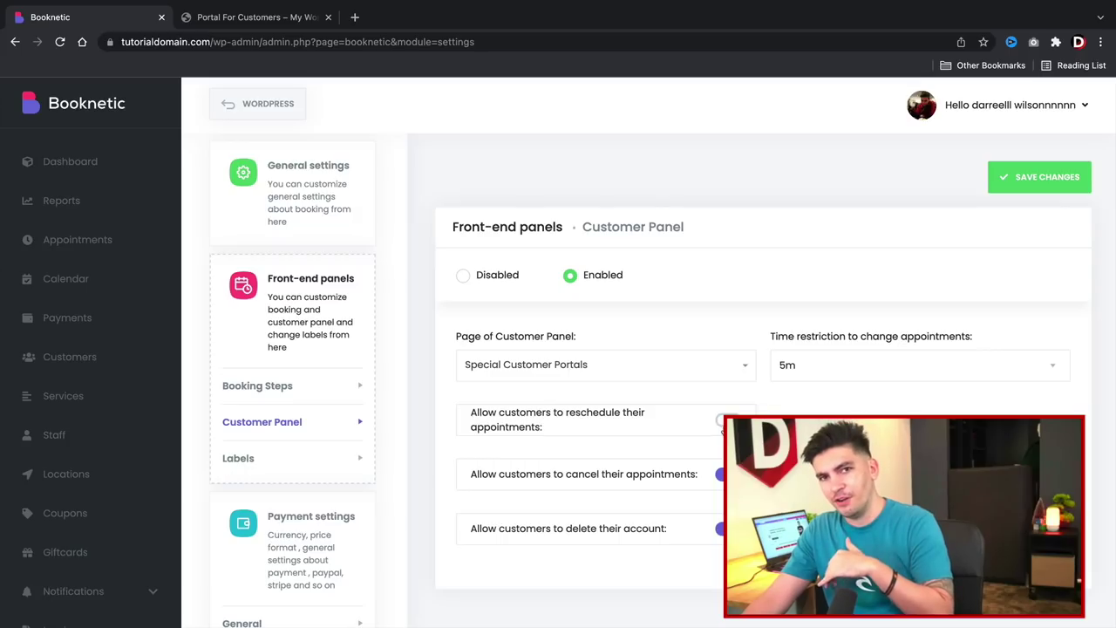
{"action": "left_click", "coordinate": [1031, 185]}
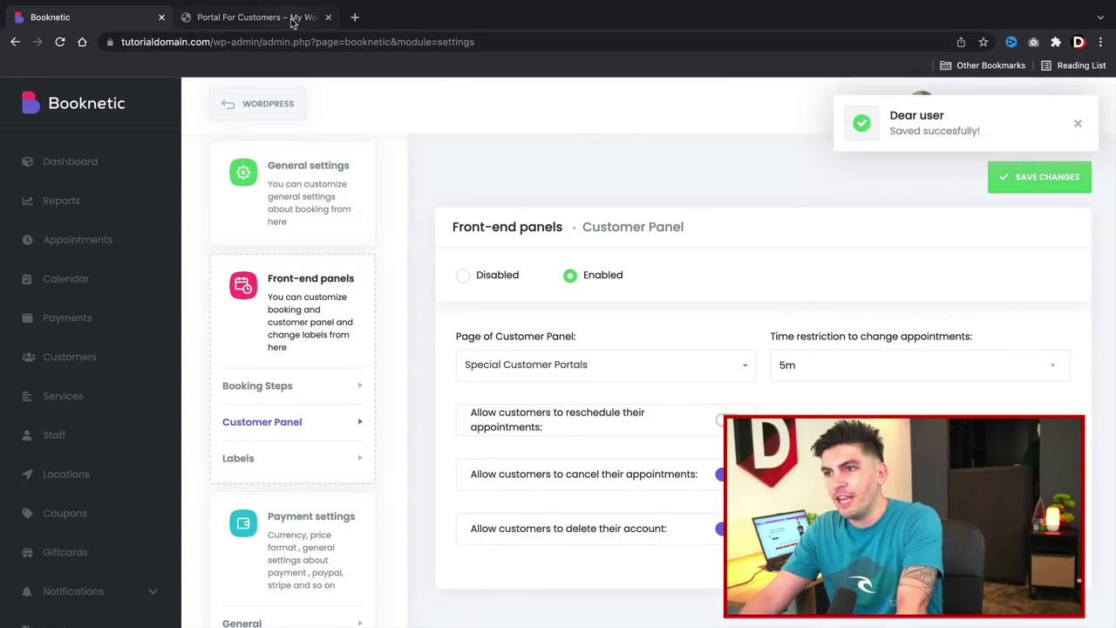
Reload the customer portal to see the Makeup (2022-02-16) and Normal Haircut (2022-02-18) appointments.
{"action": "left_click", "coordinate": [261, 17]}
{"action": "left_click", "coordinate": [60, 41]}
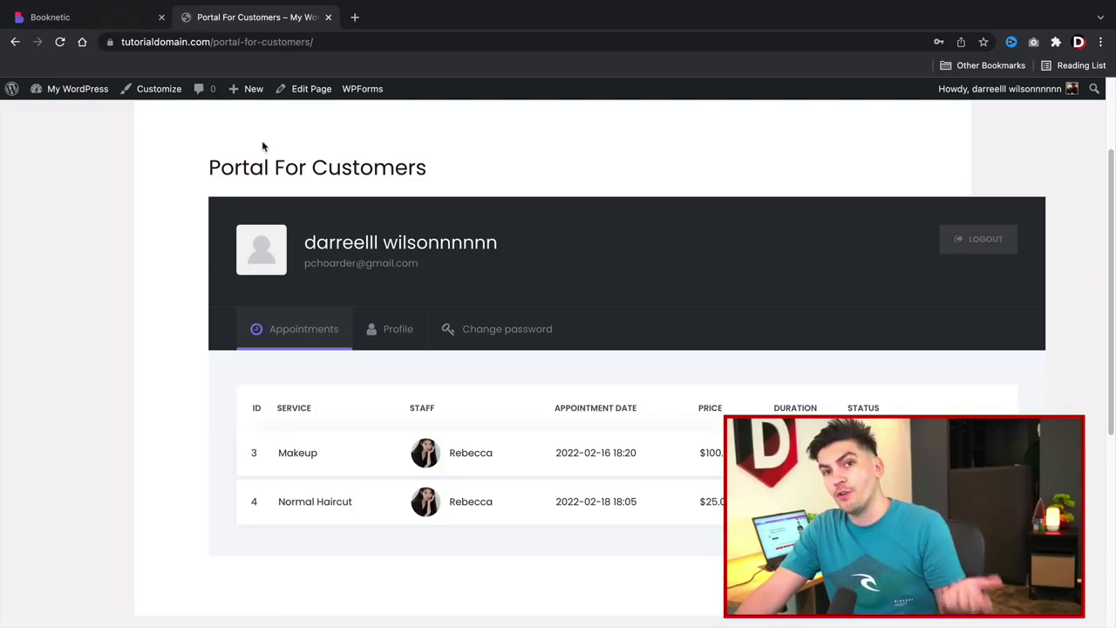
{"action": "scroll", "coordinate": [330, 288], "scroll_direction": "up", "scroll_amount": 3}
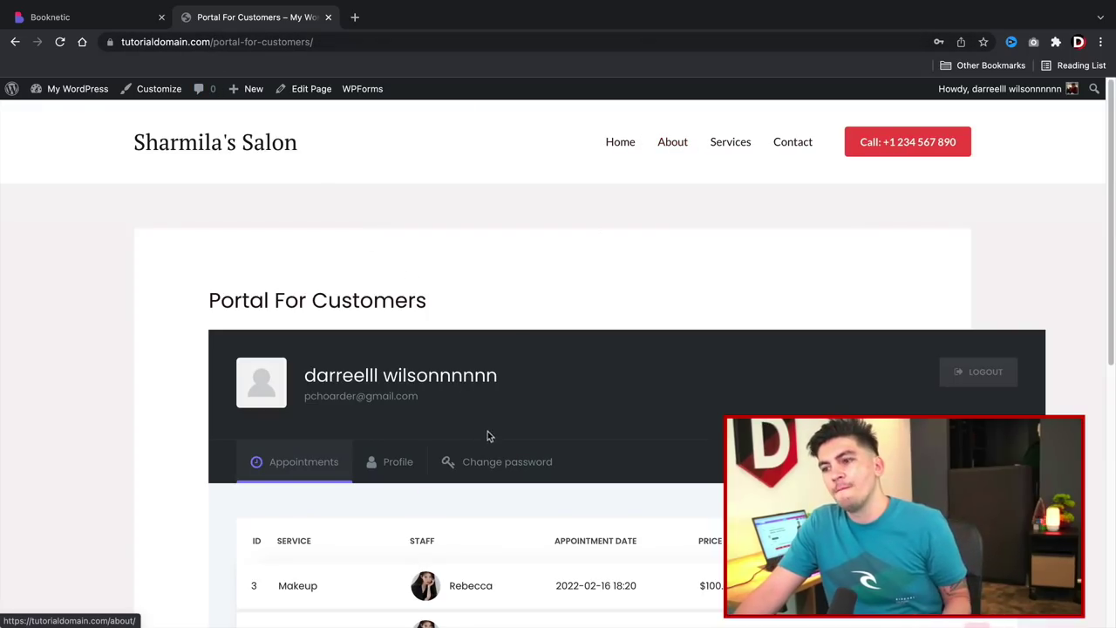
{"action": "left_click", "coordinate": [128, 19]}
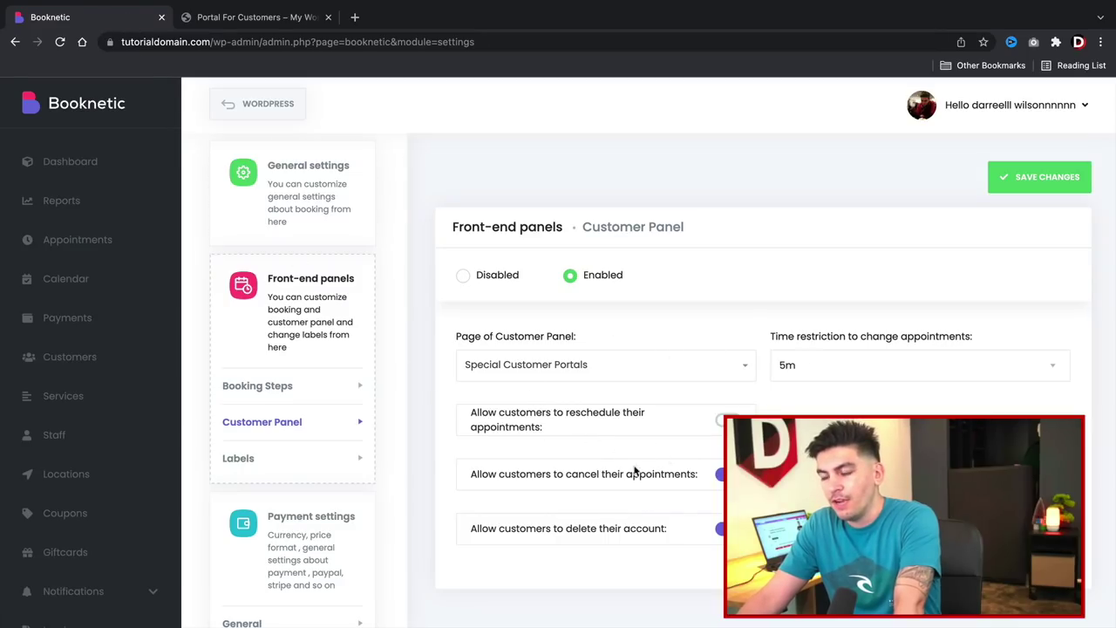
In the booking panel Labels, rename the Staff step label to 'our team'.
{"action": "left_click", "coordinate": [283, 385]}
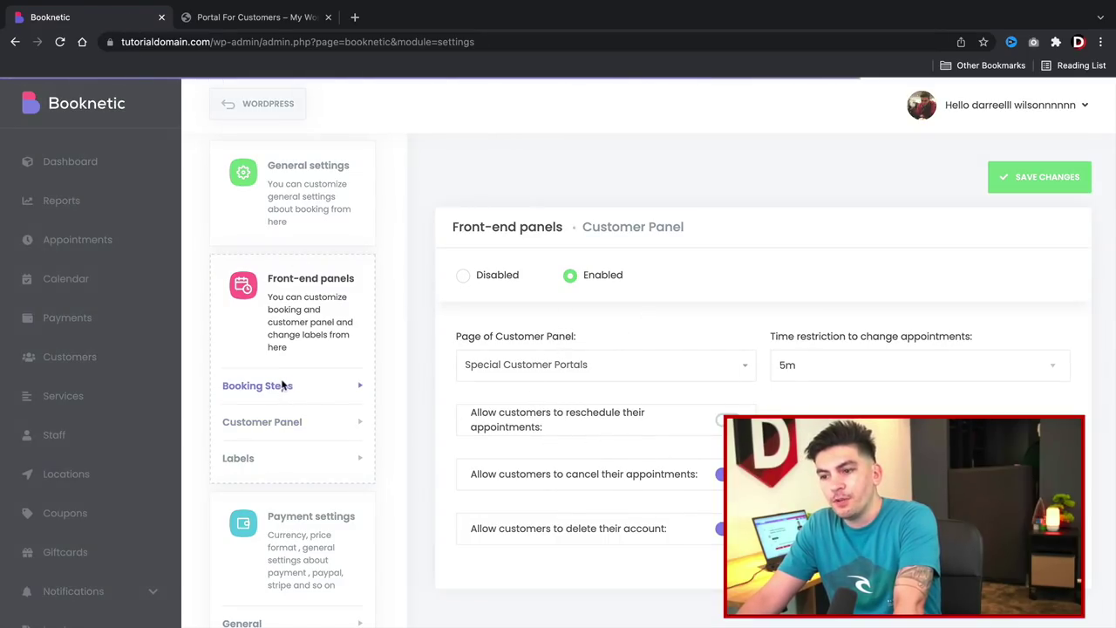
{"action": "left_click", "coordinate": [266, 425]}
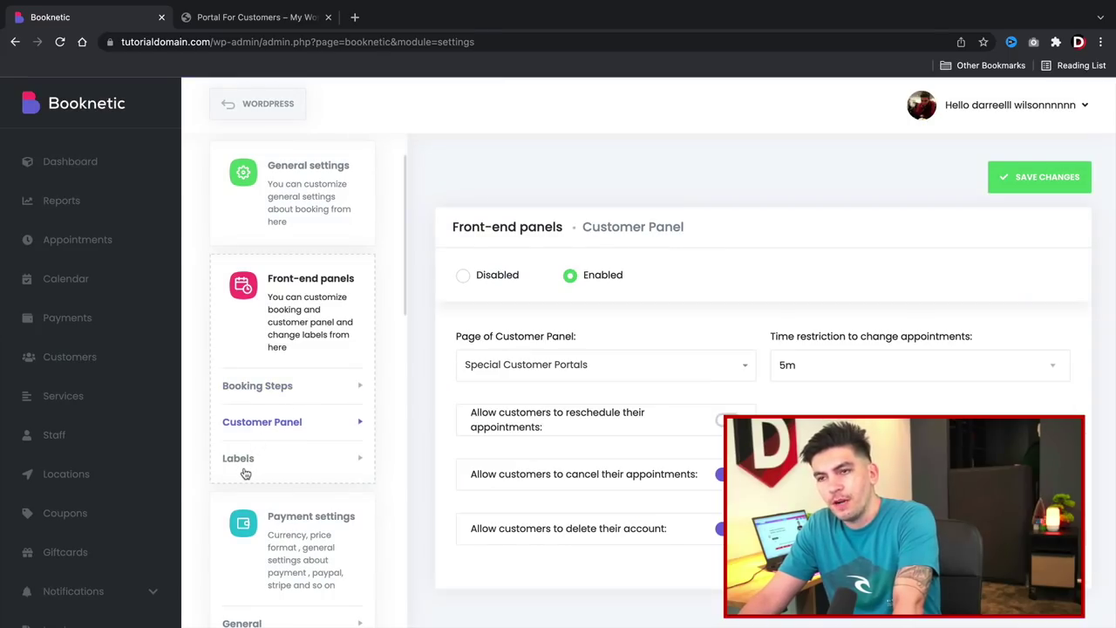
{"action": "left_click", "coordinate": [246, 469]}
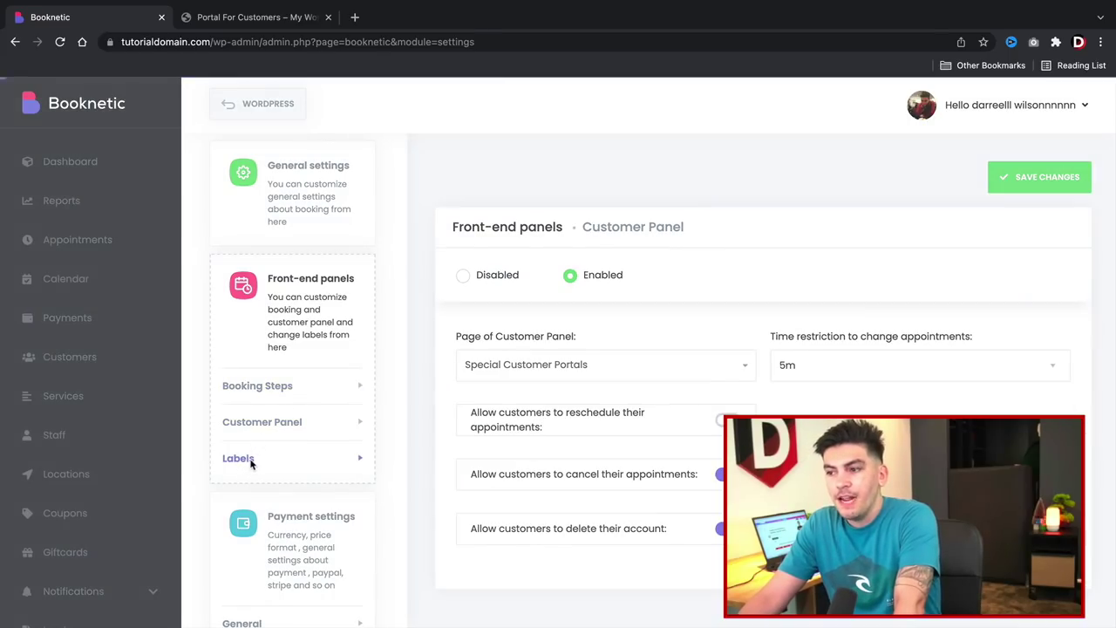
{"action": "scroll", "coordinate": [598, 387], "scroll_direction": "down", "scroll_amount": 3}
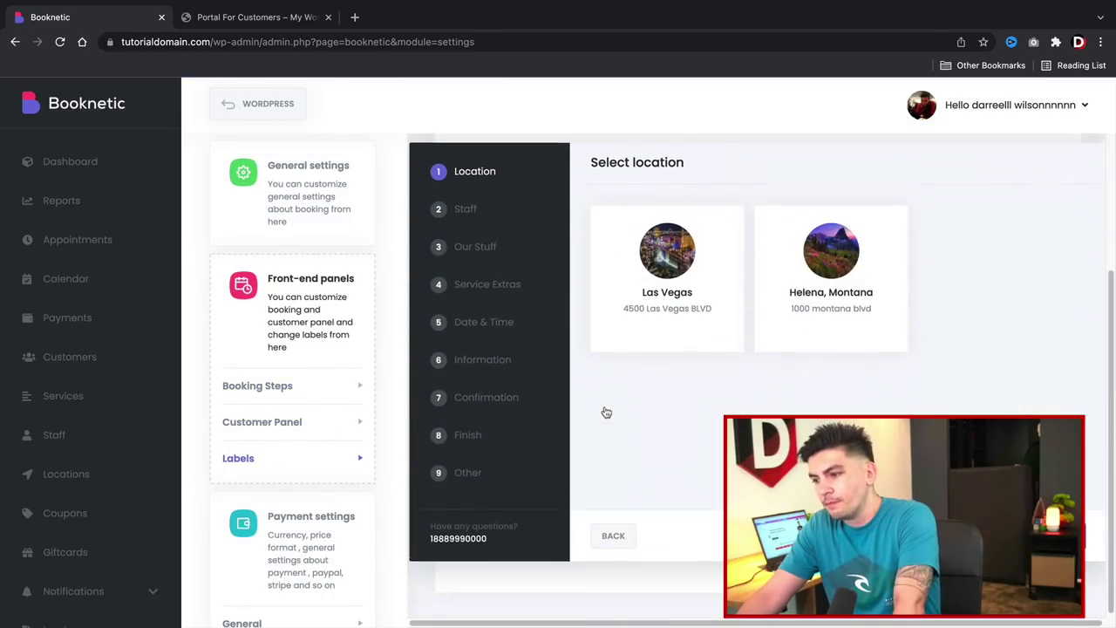
{"action": "left_click", "coordinate": [479, 209]}
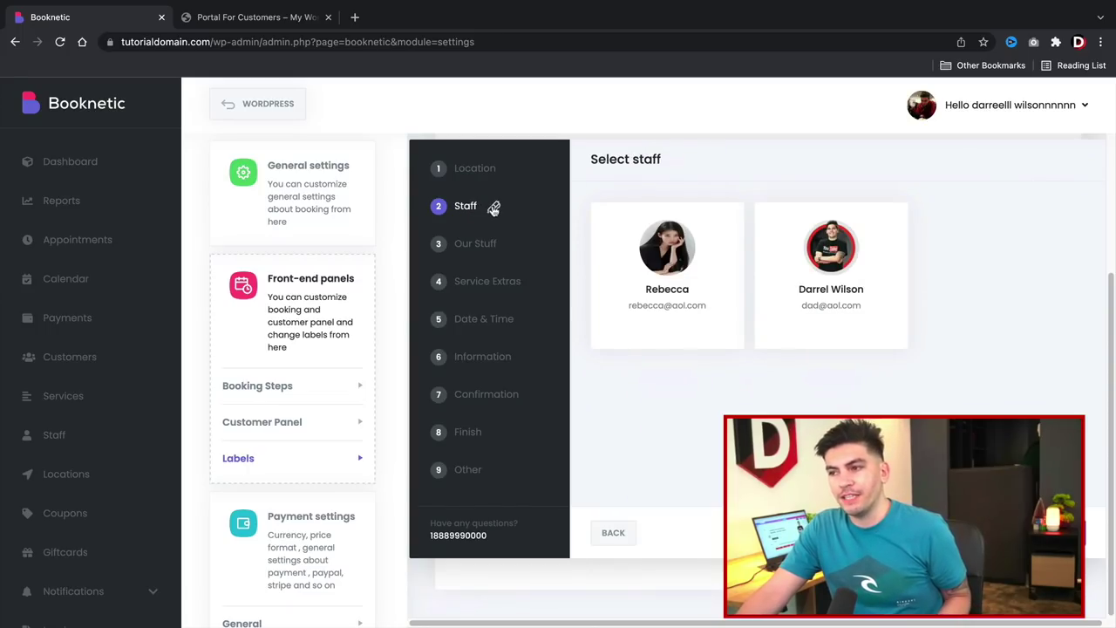
{"action": "left_click", "coordinate": [486, 209]}
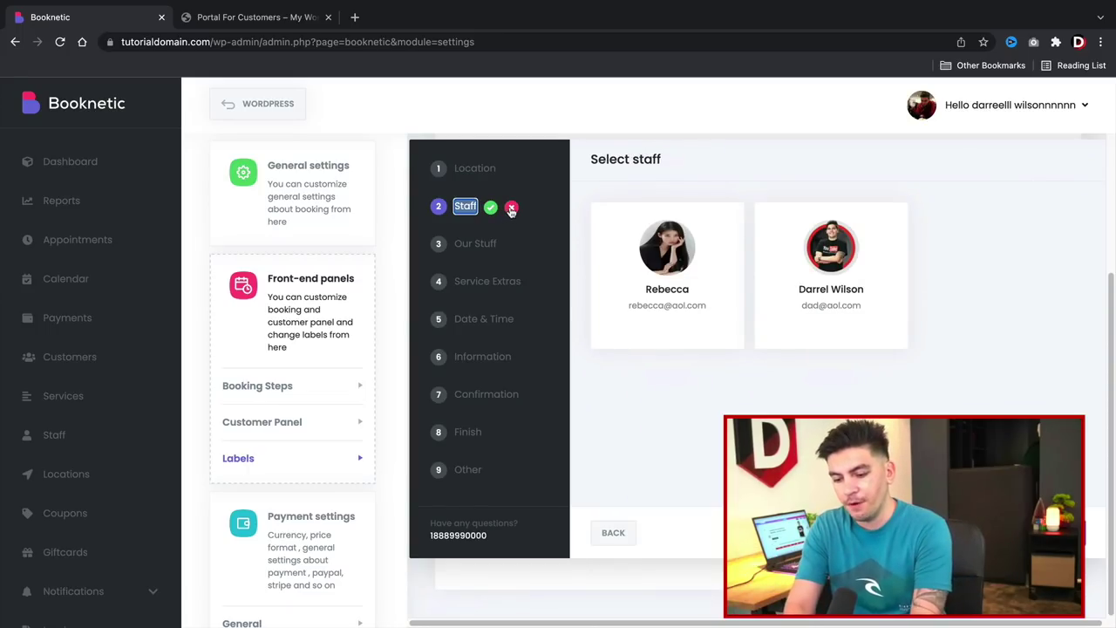
{"action": "type", "text": "our team"}
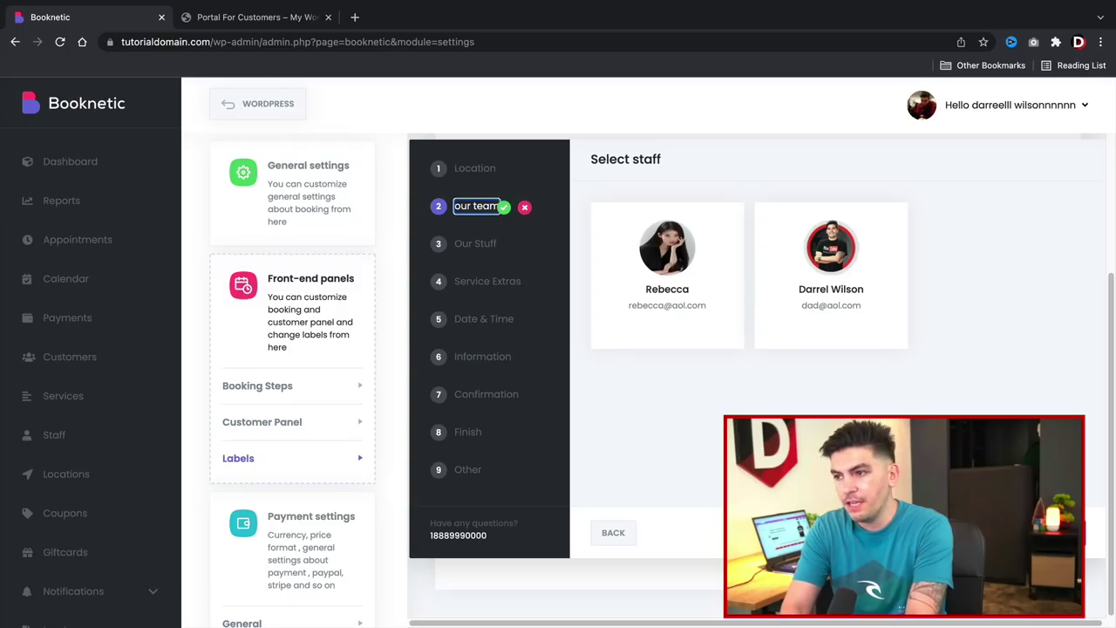
{"action": "key", "text": "Return"}
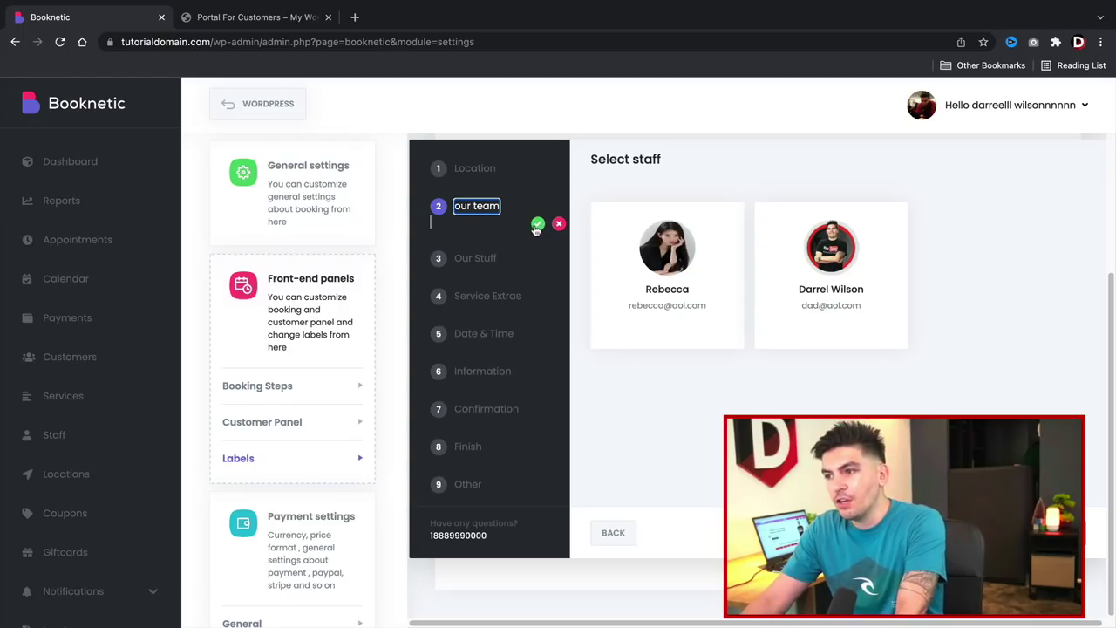
{"action": "left_click", "coordinate": [538, 224]}
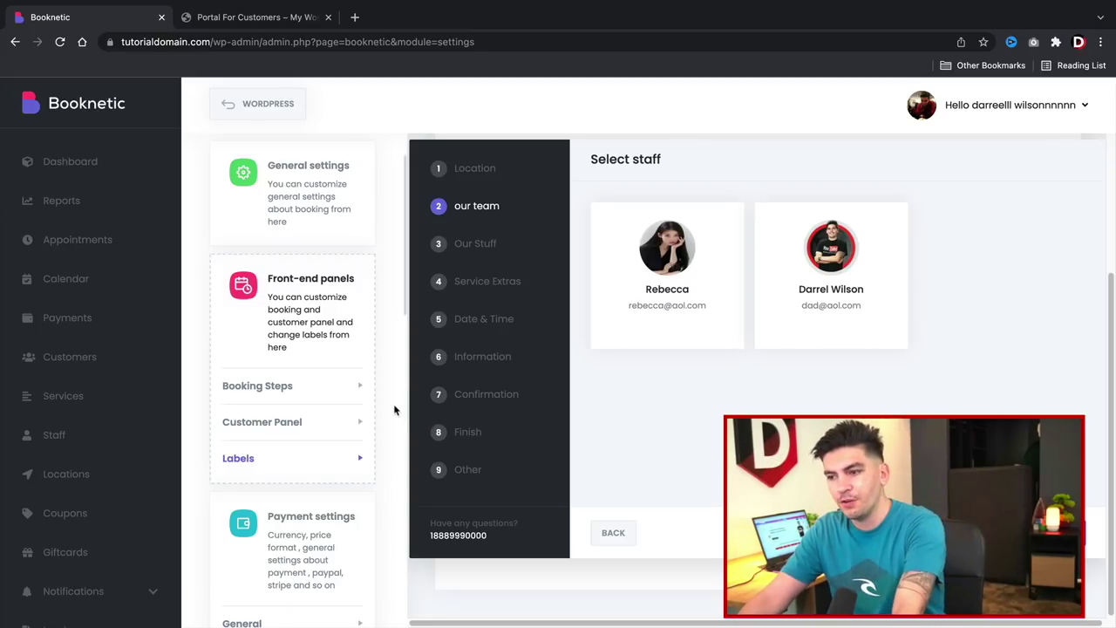
Look over the Company details and Business Hours (Monday 09:00 AM–06:00 PM, 12:00–01:00 PM break).
{"action": "scroll", "coordinate": [396, 410], "scroll_direction": "down", "scroll_amount": 3}
{"action": "scroll", "coordinate": [396, 410], "scroll_direction": "down", "scroll_amount": 1}
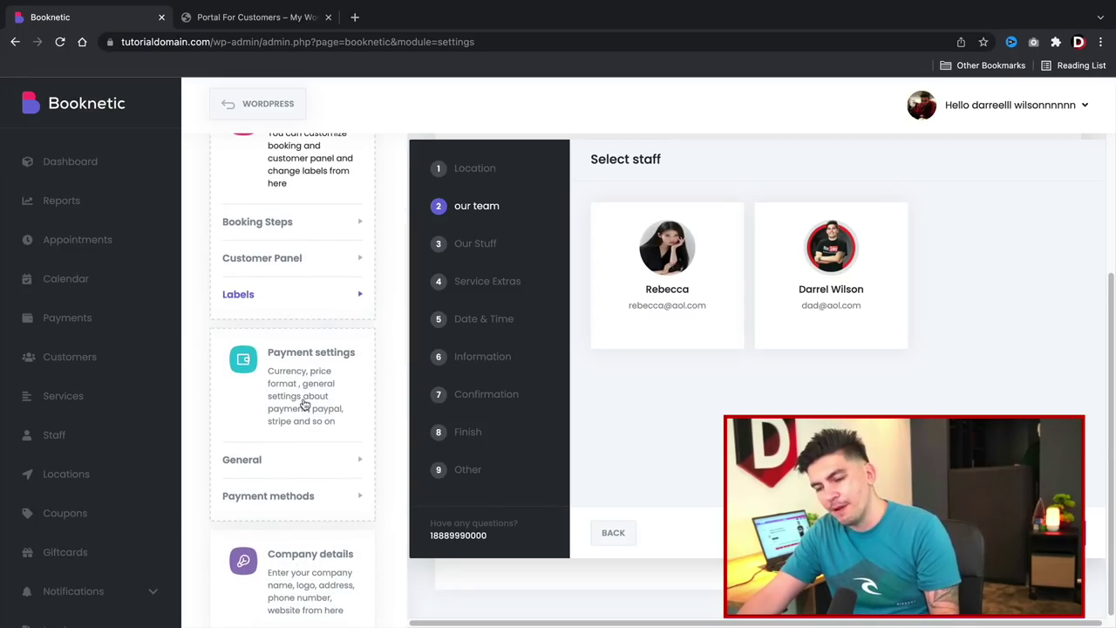
{"action": "scroll", "coordinate": [307, 402], "scroll_direction": "down", "scroll_amount": 4}
{"action": "scroll", "coordinate": [304, 403], "scroll_direction": "down", "scroll_amount": 4}
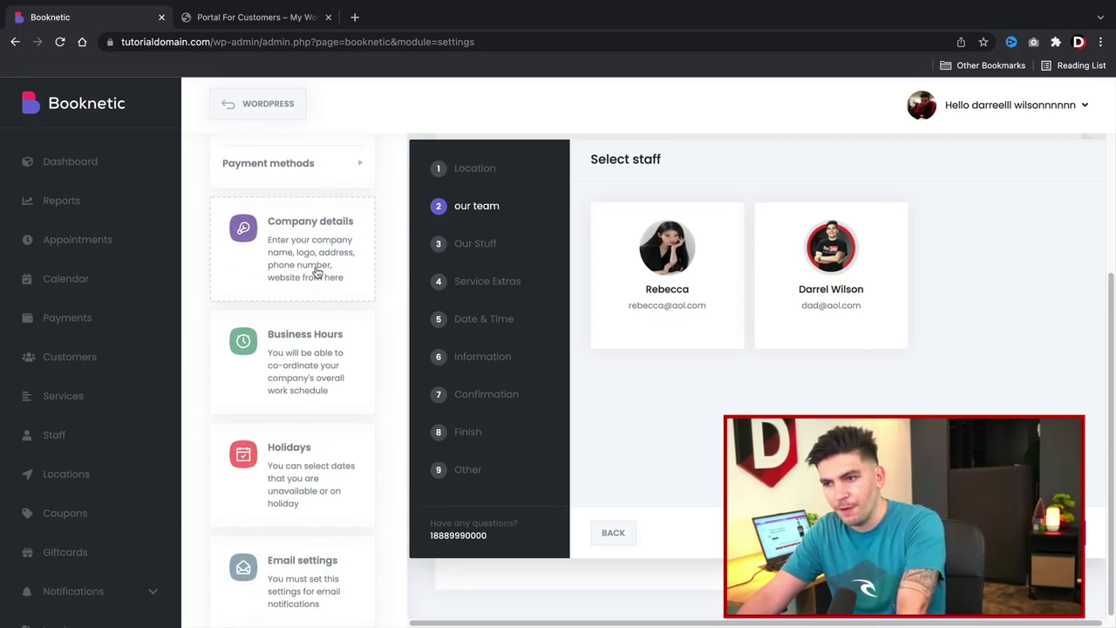
{"action": "left_click", "coordinate": [317, 271]}
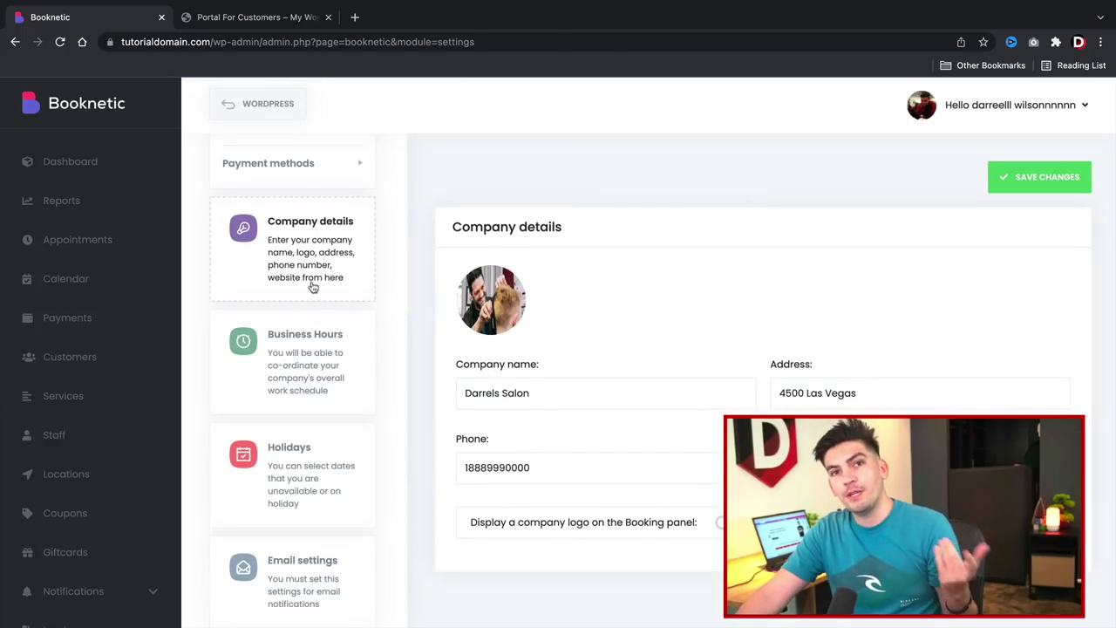
{"action": "left_click", "coordinate": [302, 389]}
{"action": "scroll", "coordinate": [305, 348], "scroll_direction": "down", "scroll_amount": 5}
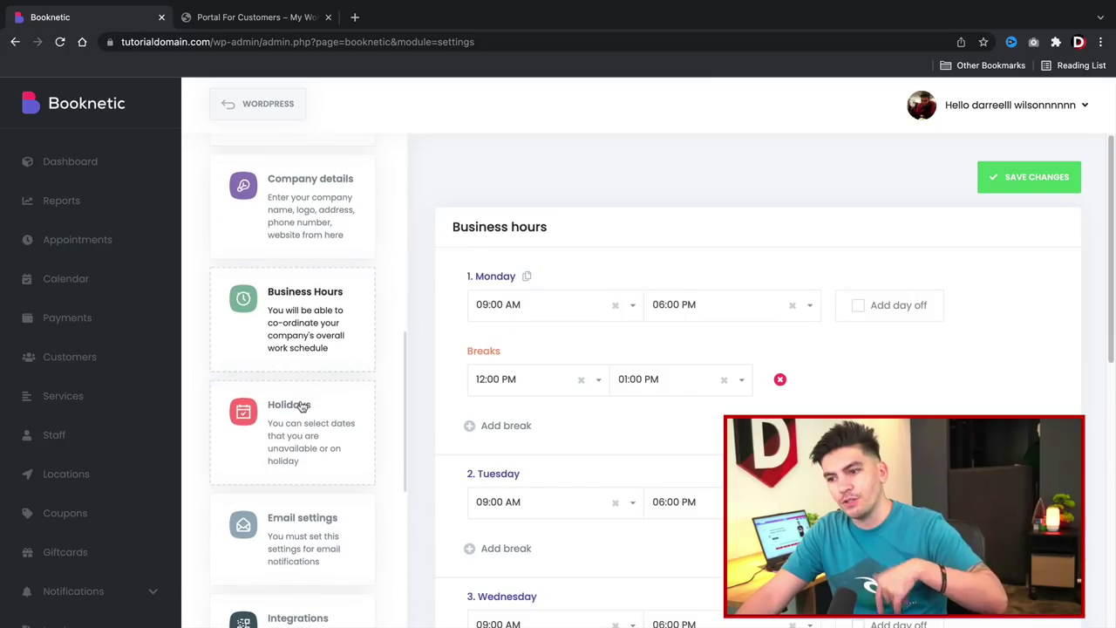
{"action": "left_click", "coordinate": [308, 333]}
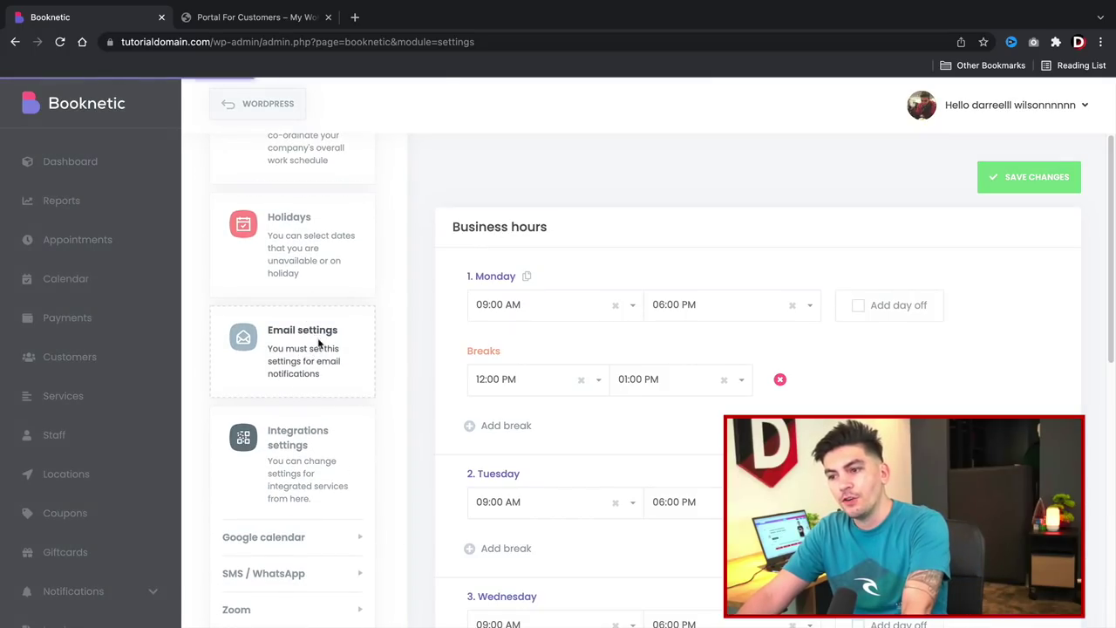
Fill in the sender e-mail, try SMTP, then save with the Mail Gateway back on WordPress Mail.
{"action": "left_click", "coordinate": [625, 370]}
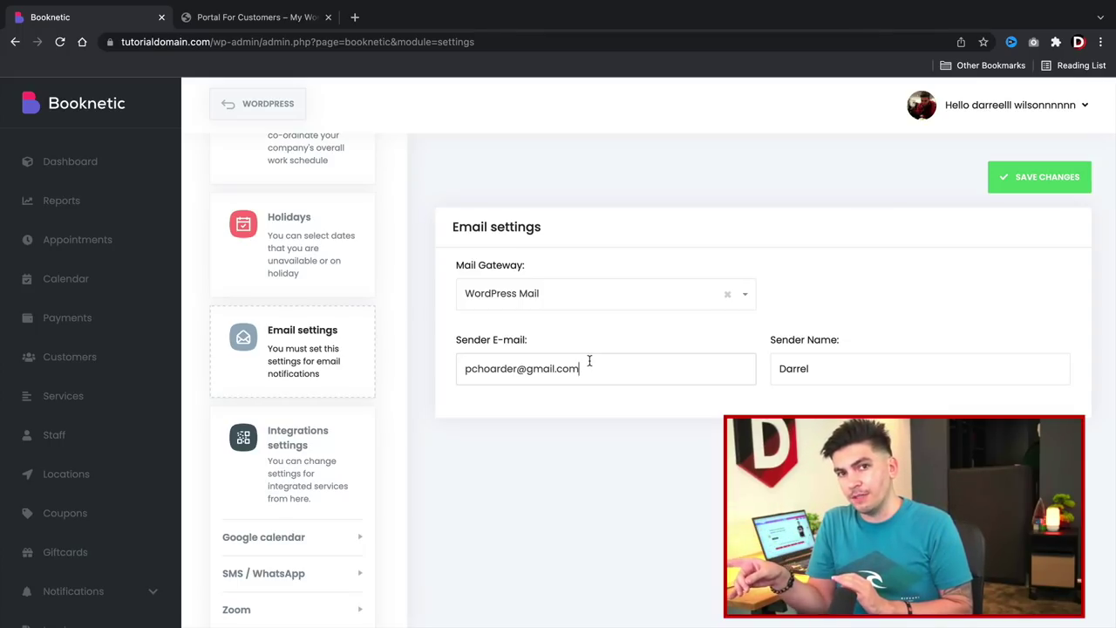
{"action": "left_click", "coordinate": [579, 301]}
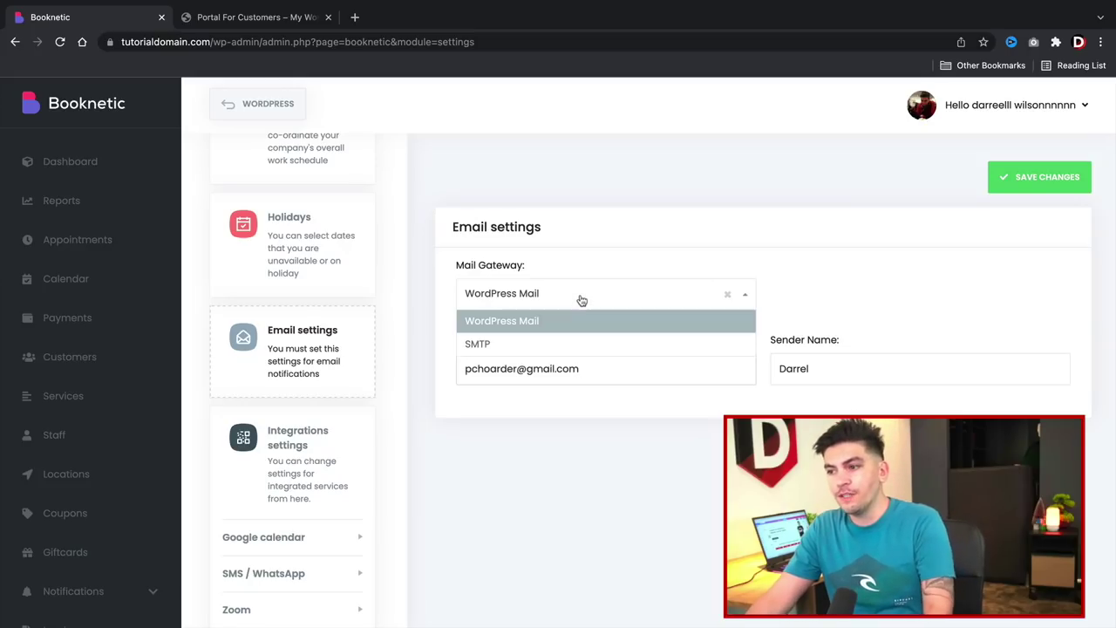
{"action": "left_click", "coordinate": [564, 343]}
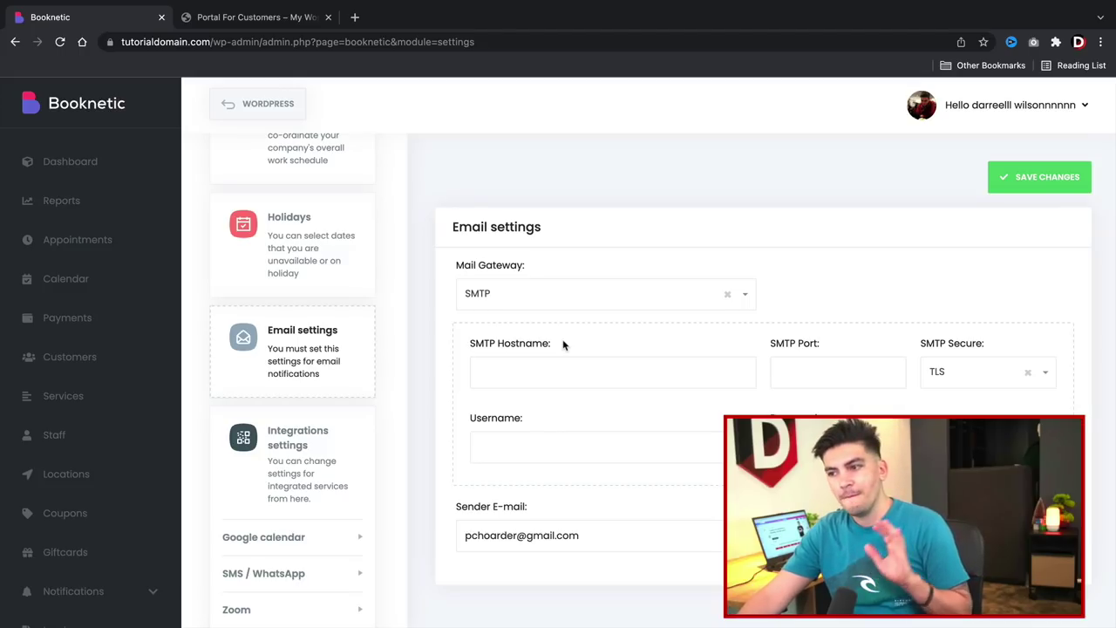
{"action": "left_click", "coordinate": [576, 287]}
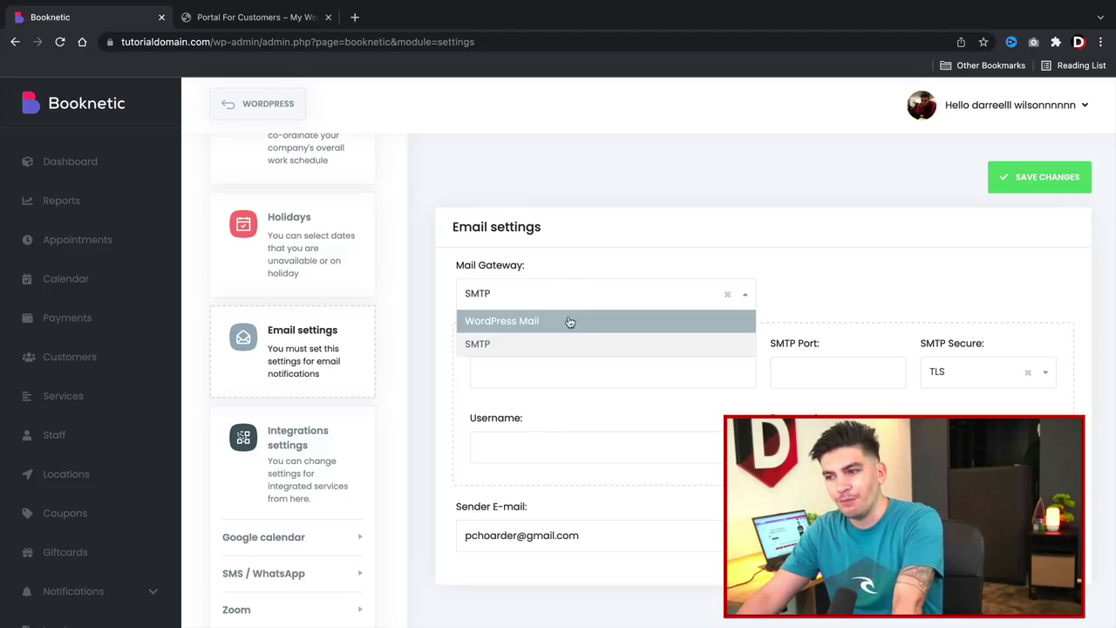
{"action": "left_click", "coordinate": [568, 320]}
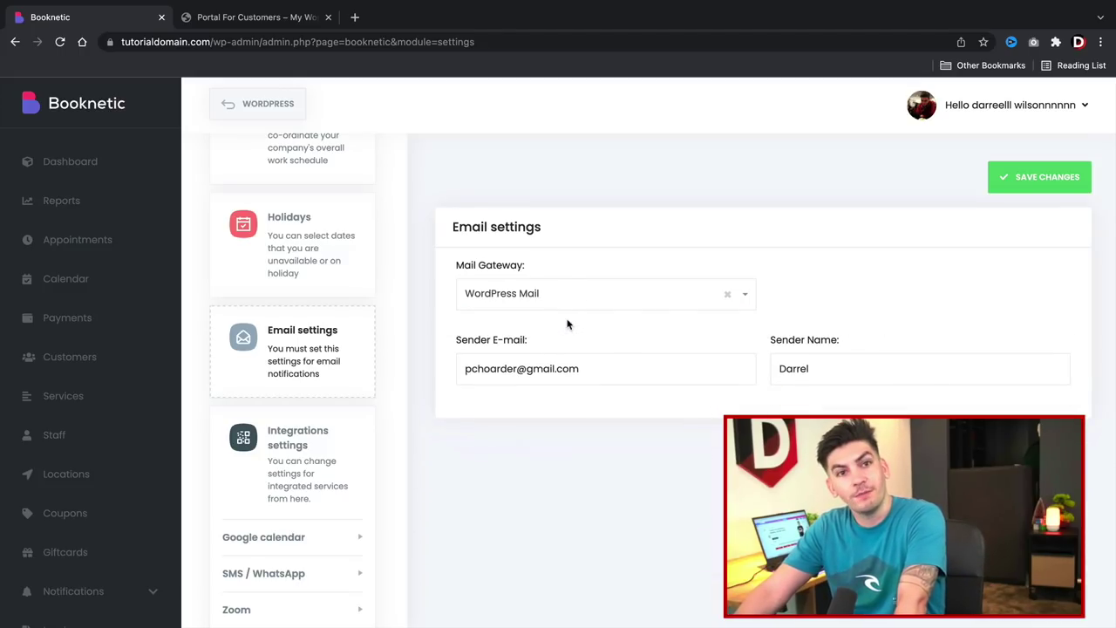
{"action": "left_click", "coordinate": [1045, 183]}
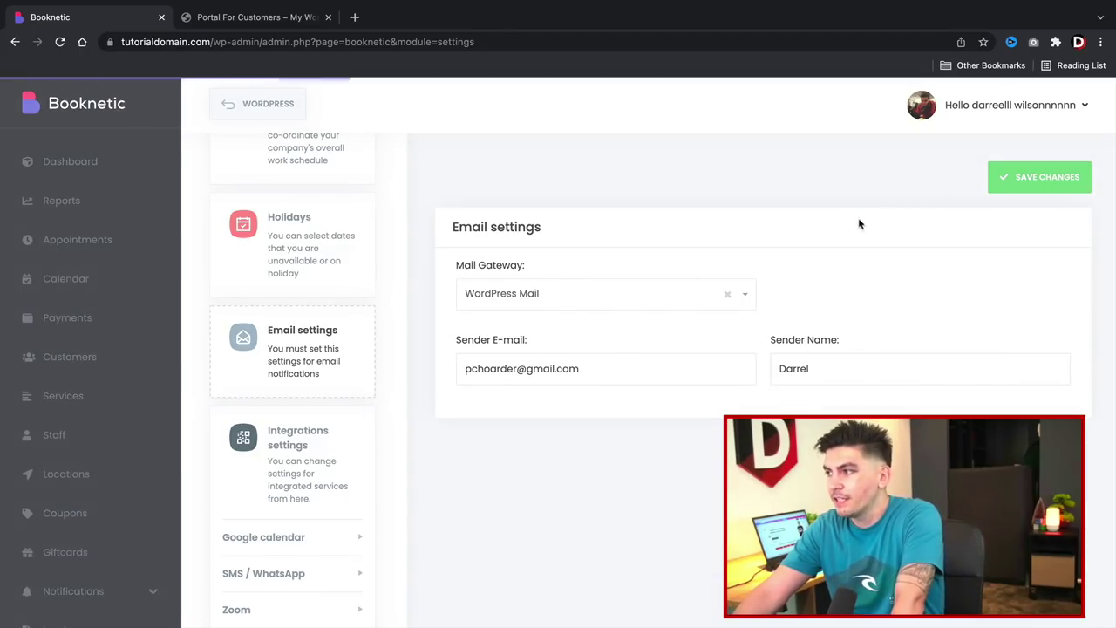
Review the Google calendar integration, then the Export & Import data options for export and restore.
{"action": "scroll", "coordinate": [281, 471], "scroll_direction": "down", "scroll_amount": 3}
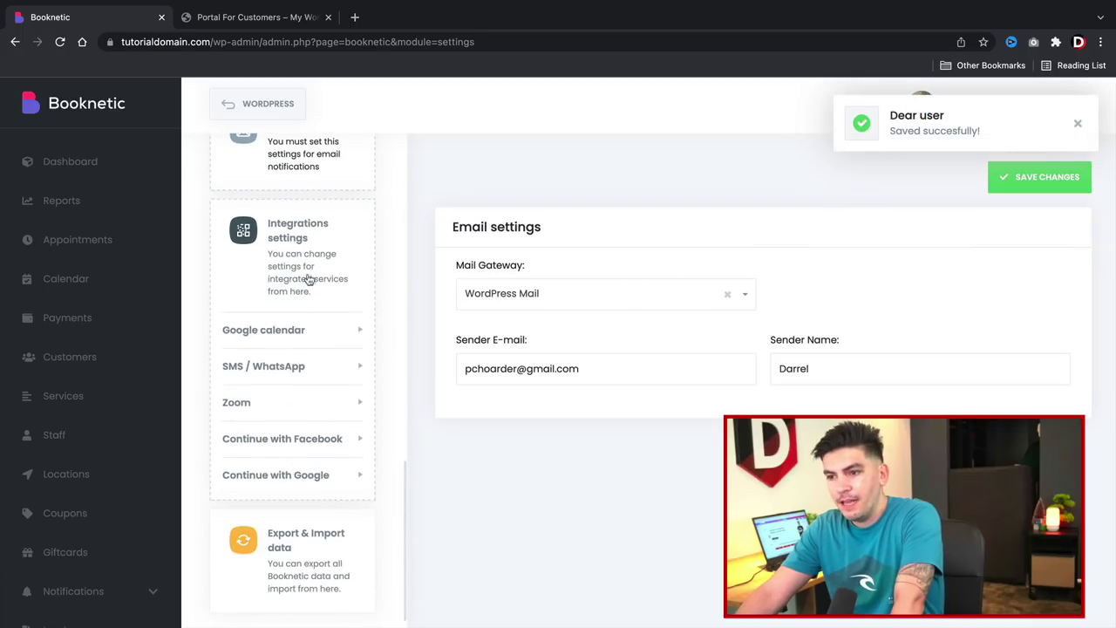
{"action": "left_click", "coordinate": [302, 233]}
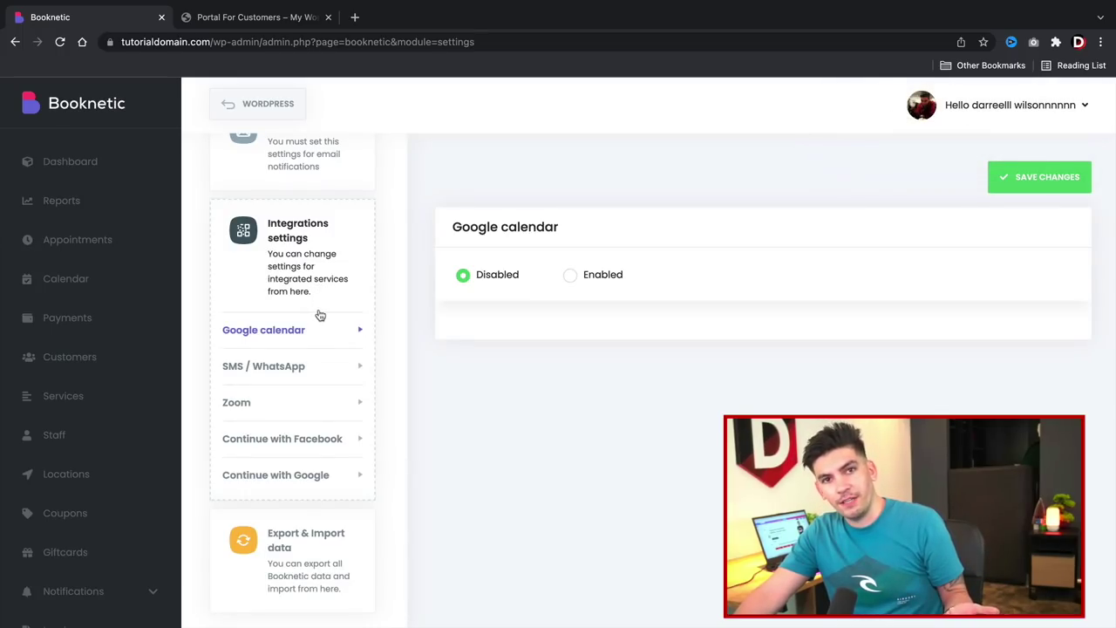
{"action": "scroll", "coordinate": [291, 415], "scroll_direction": "down", "scroll_amount": 1}
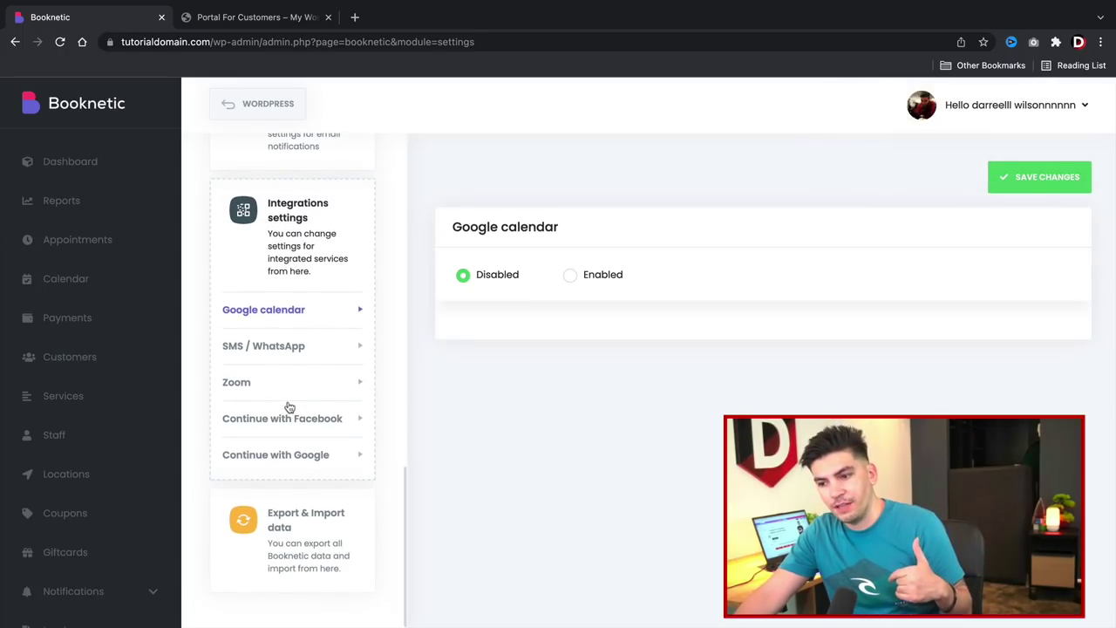
{"action": "left_click", "coordinate": [272, 541]}
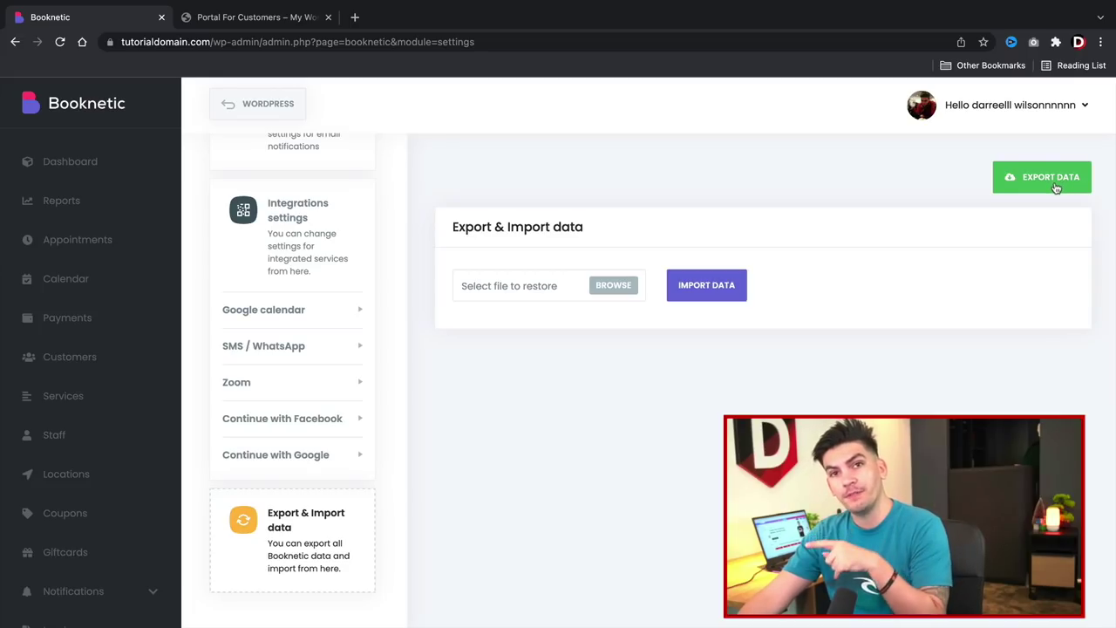
{"action": "scroll", "coordinate": [422, 489], "scroll_direction": "down", "scroll_amount": 2}
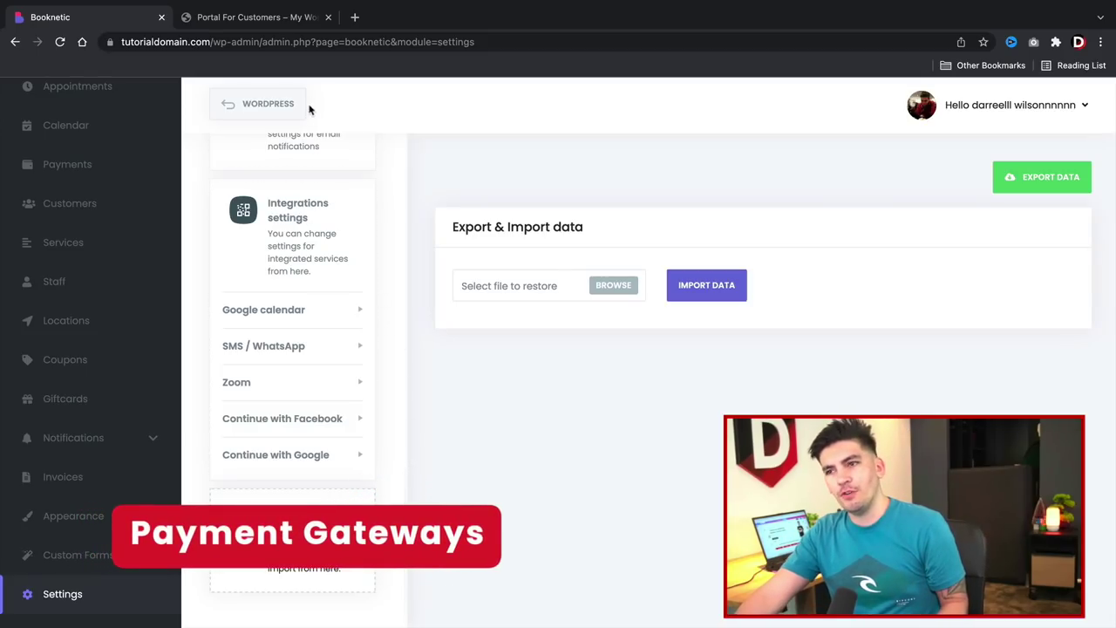
{"action": "scroll", "coordinate": [127, 131], "scroll_direction": "up", "scroll_amount": 3}
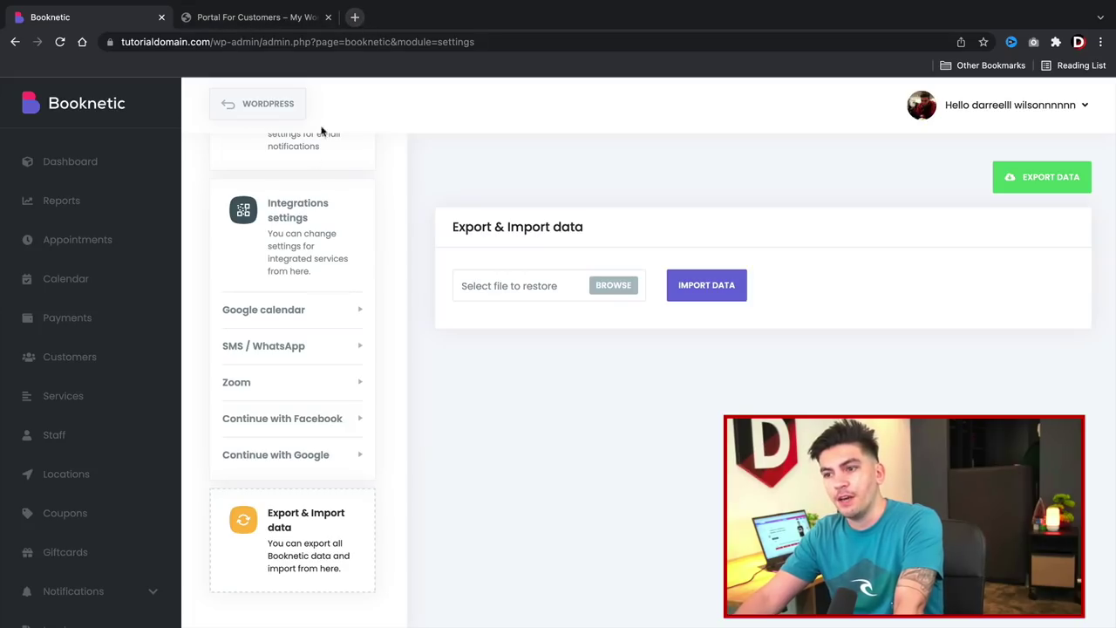
{"action": "scroll", "coordinate": [288, 366], "scroll_direction": "up", "scroll_amount": 10}
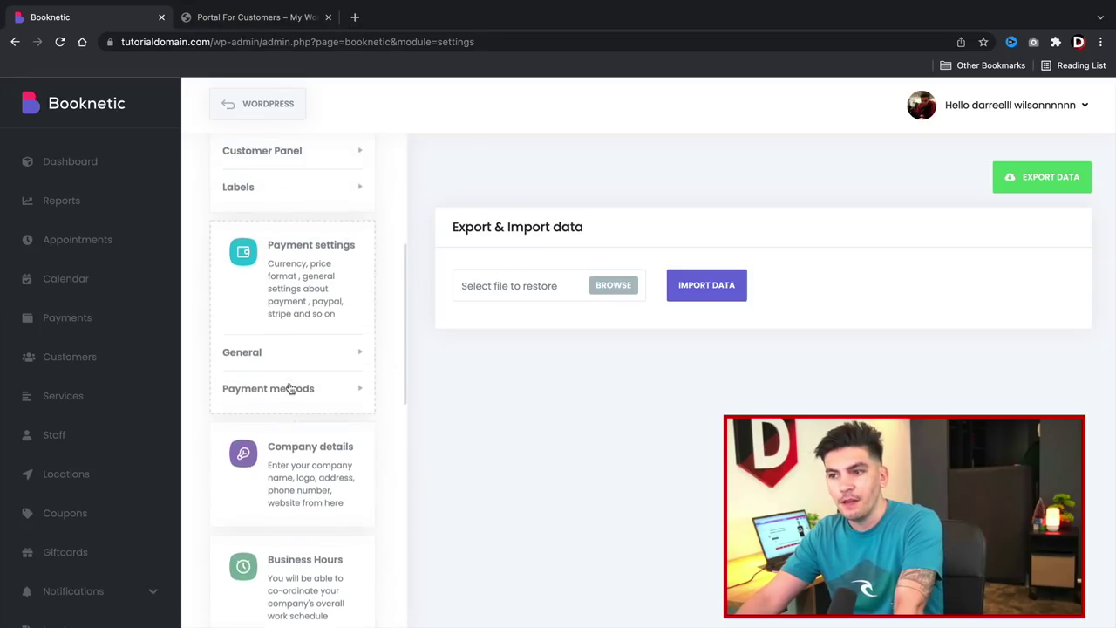
Check the Stripe, Paypal and Local payment methods, then go to the salon's Home page.
{"action": "scroll", "coordinate": [291, 388], "scroll_direction": "up", "scroll_amount": 2}
{"action": "left_click", "coordinate": [304, 398]}
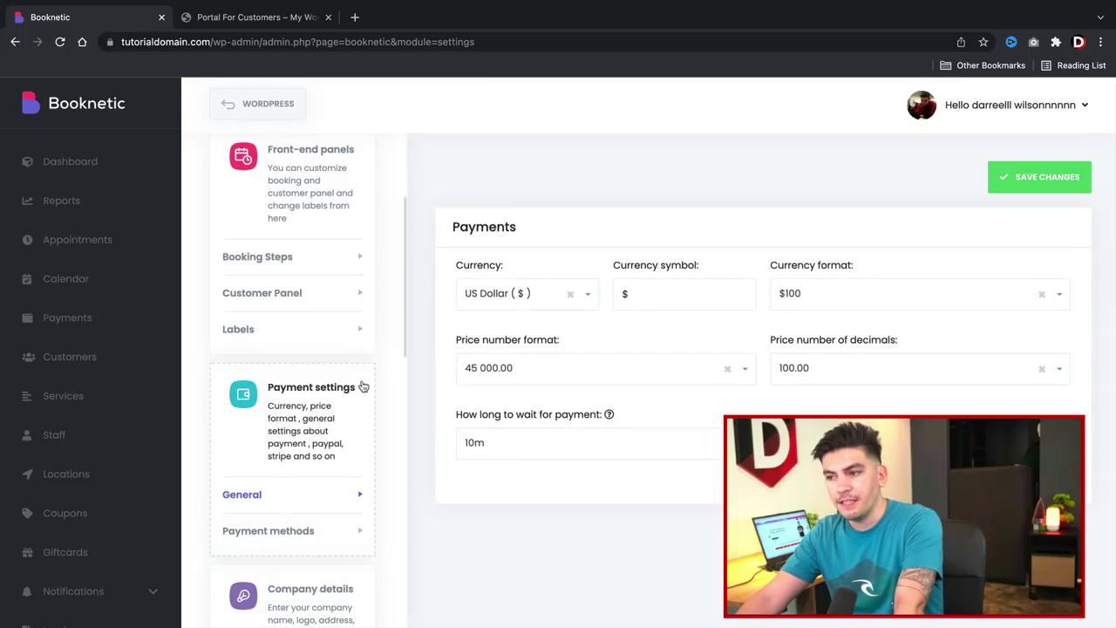
{"action": "left_click", "coordinate": [316, 530]}
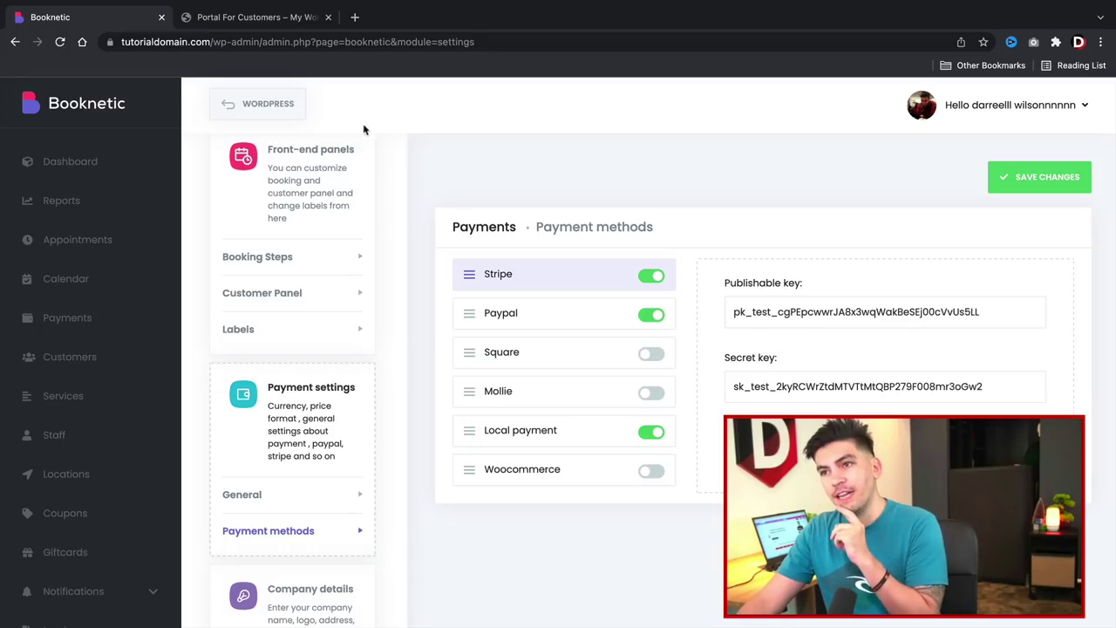
{"action": "left_click", "coordinate": [257, 18]}
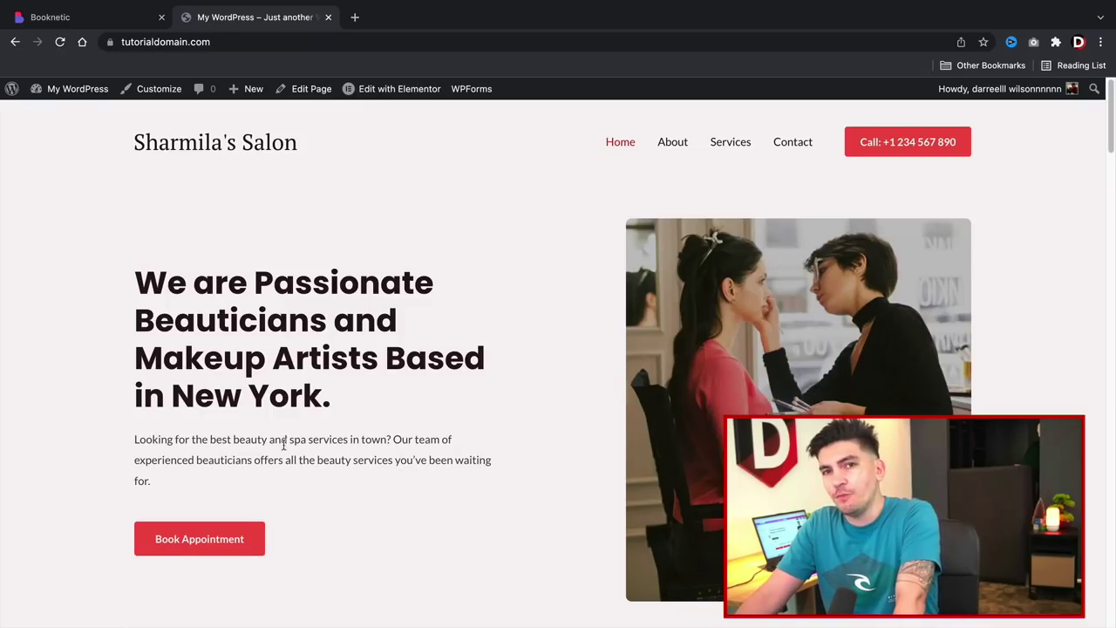
Start a booking for a Normal Haircut at Las Vegas with a staff member and Hair Color.
{"action": "left_click", "coordinate": [224, 540]}
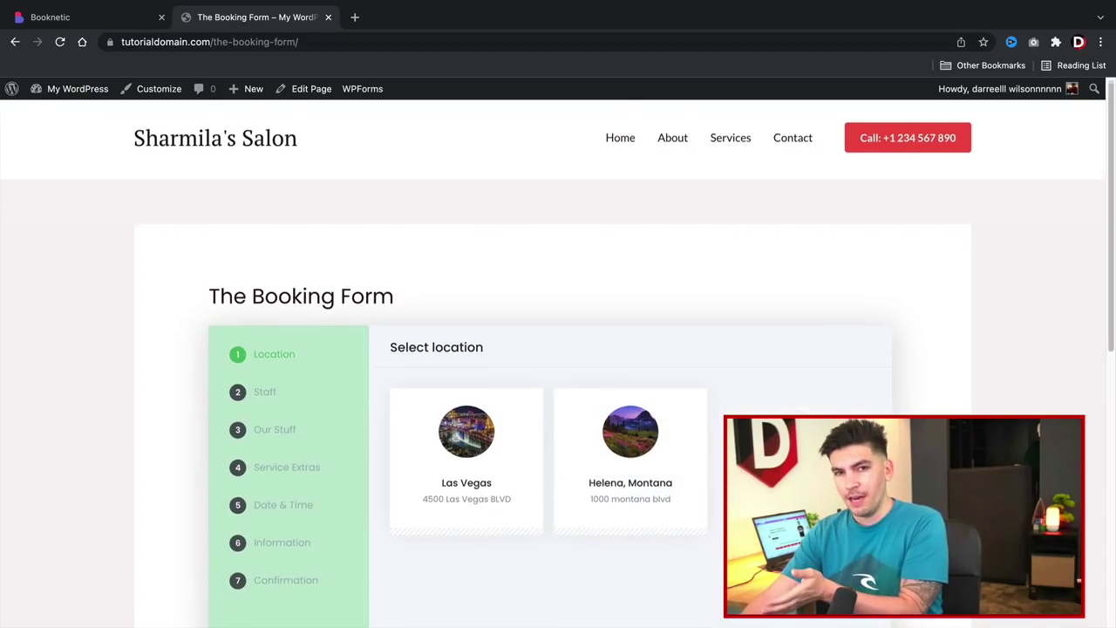
{"action": "scroll", "coordinate": [218, 558], "scroll_direction": "down", "scroll_amount": 3}
{"action": "left_click", "coordinate": [475, 362]}
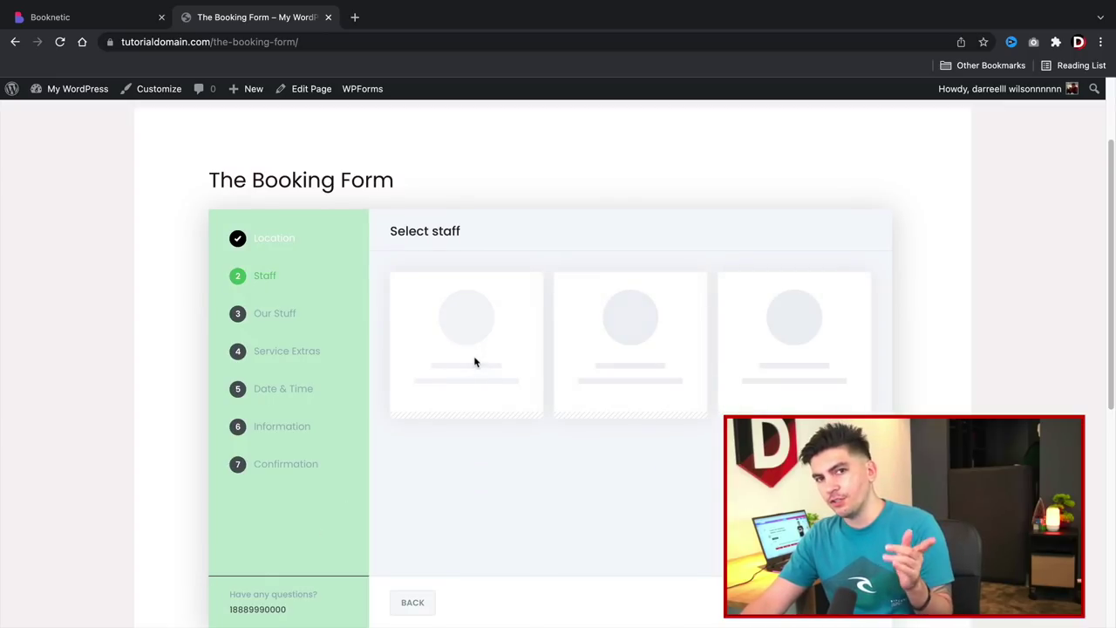
{"action": "left_click", "coordinate": [507, 351]}
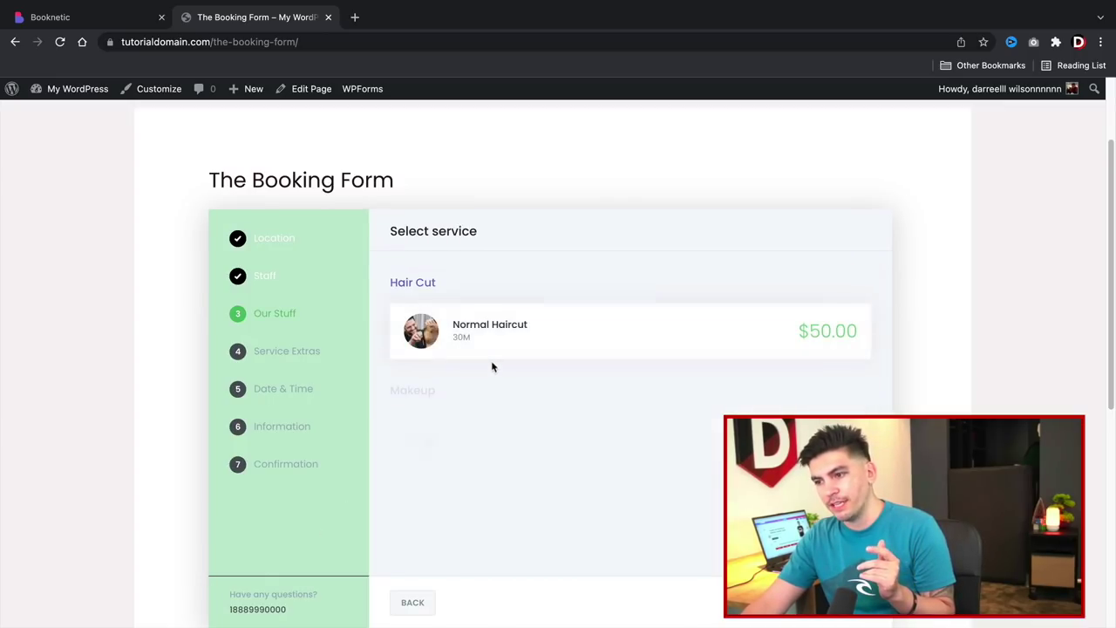
{"action": "left_click", "coordinate": [495, 341]}
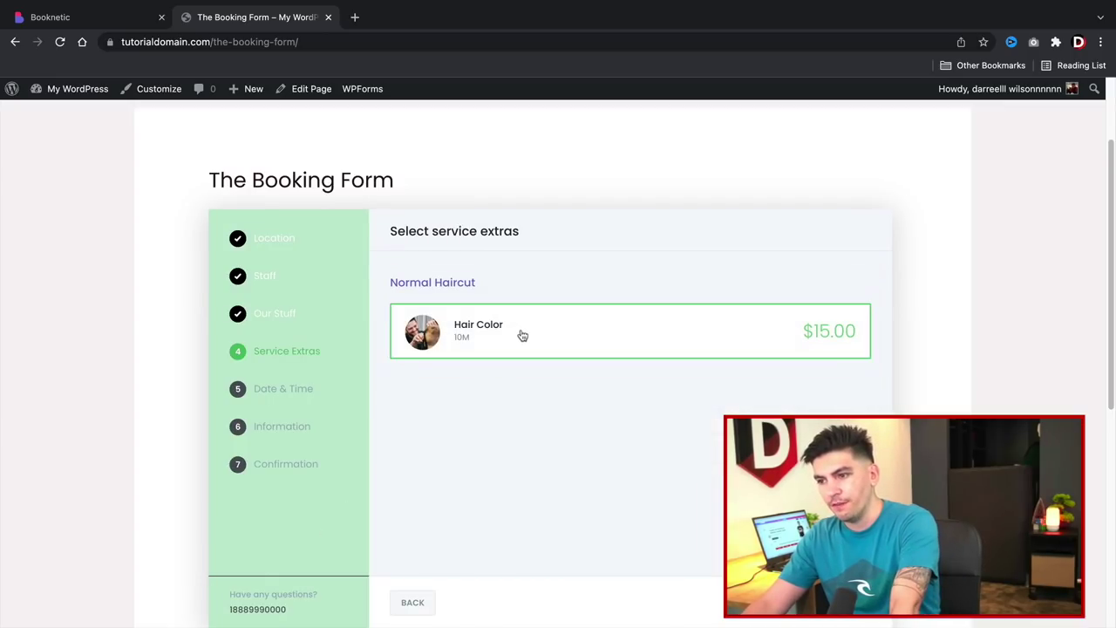
{"action": "left_click", "coordinate": [837, 602]}
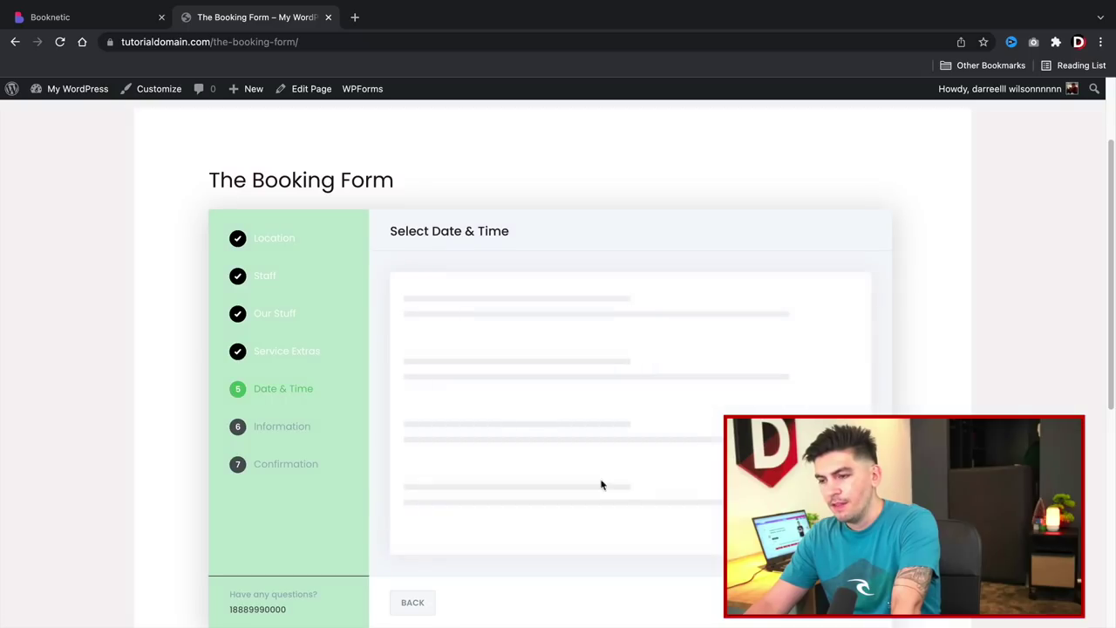
Book it for February 17, answer No to allergy and 'yes' to first-time, pay locally, confirm.
{"action": "left_click", "coordinate": [550, 430]}
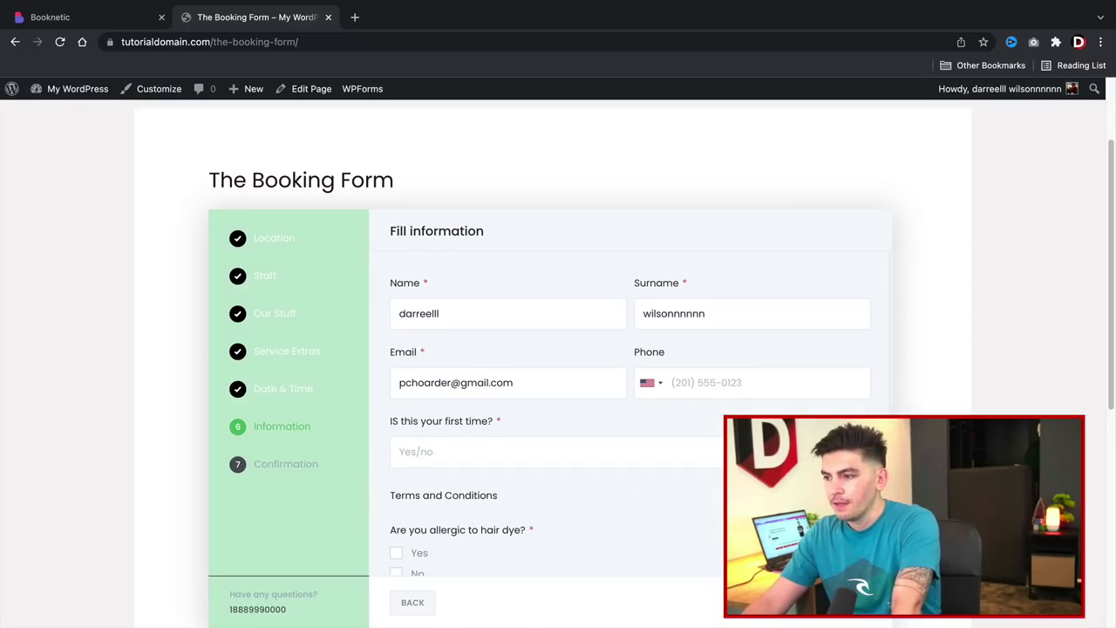
{"action": "scroll", "coordinate": [550, 548], "scroll_direction": "down", "scroll_amount": 1}
{"action": "left_click", "coordinate": [397, 552]}
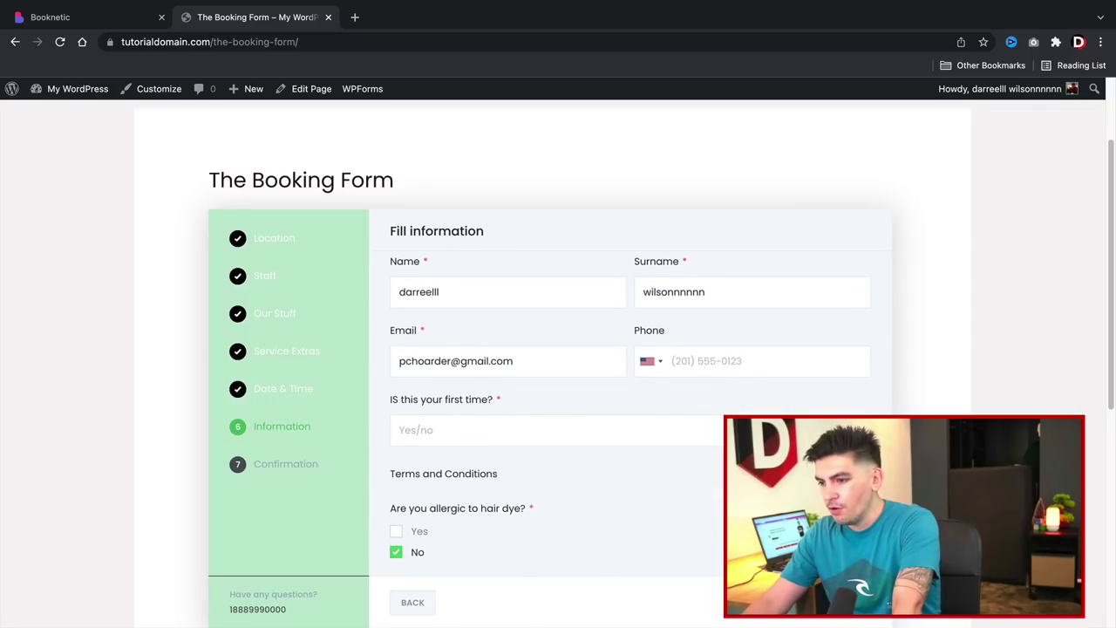
{"action": "left_click", "coordinate": [626, 433]}
{"action": "type", "text": "yes"}
{"action": "left_click", "coordinate": [837, 603]}
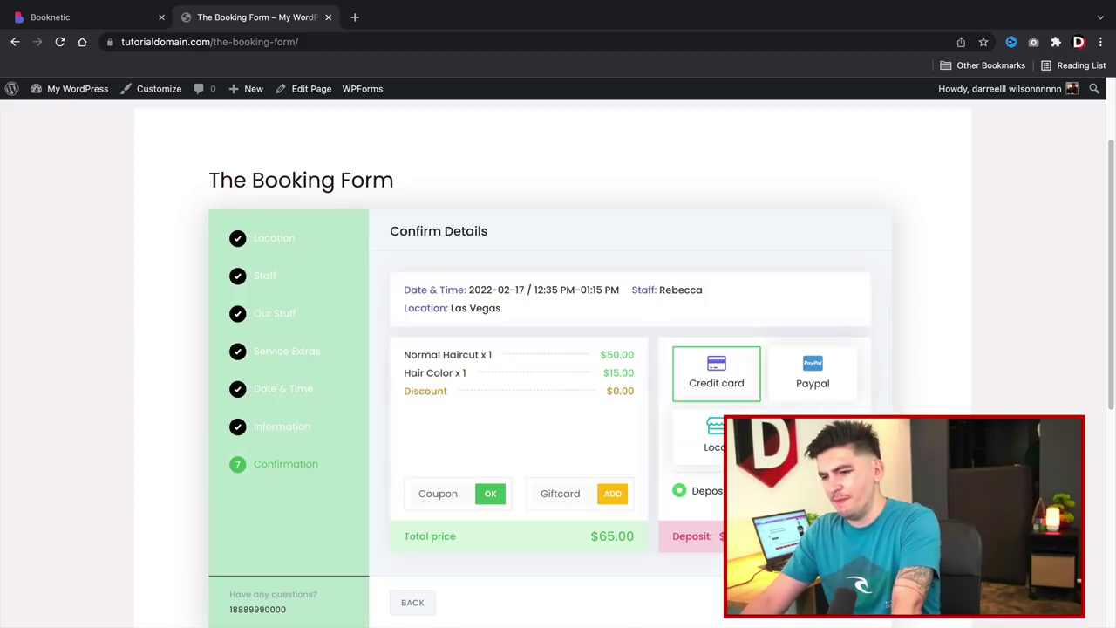
{"action": "left_click", "coordinate": [716, 436]}
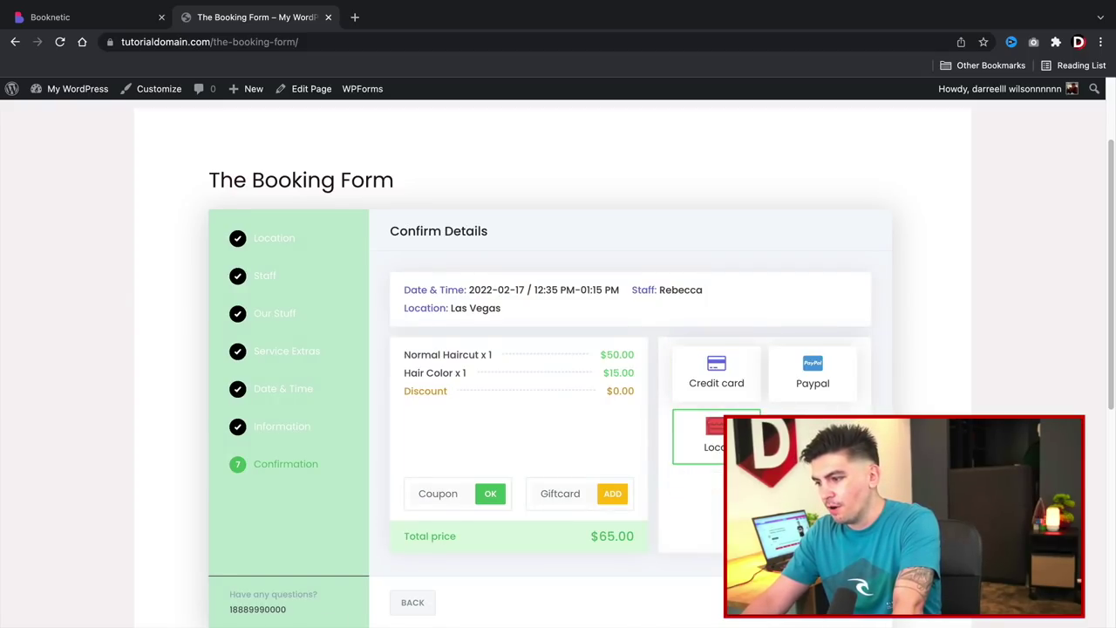
{"action": "left_click", "coordinate": [838, 603]}
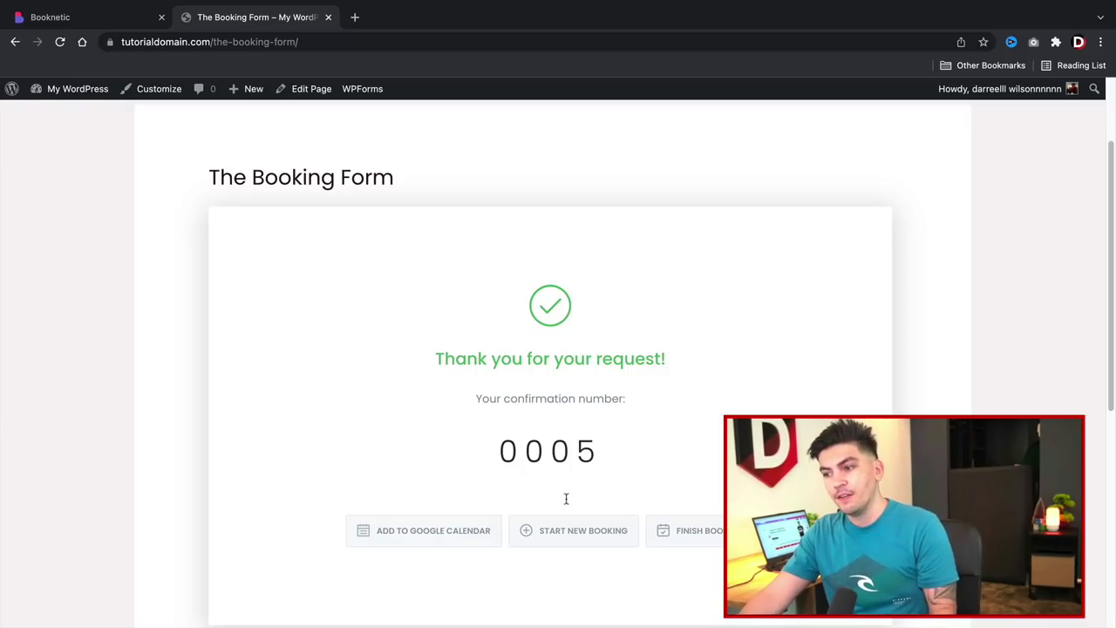
{"action": "scroll", "coordinate": [550, 511], "scroll_direction": "down", "scroll_amount": 3}
{"action": "scroll", "coordinate": [521, 391], "scroll_direction": "up", "scroll_amount": 2}
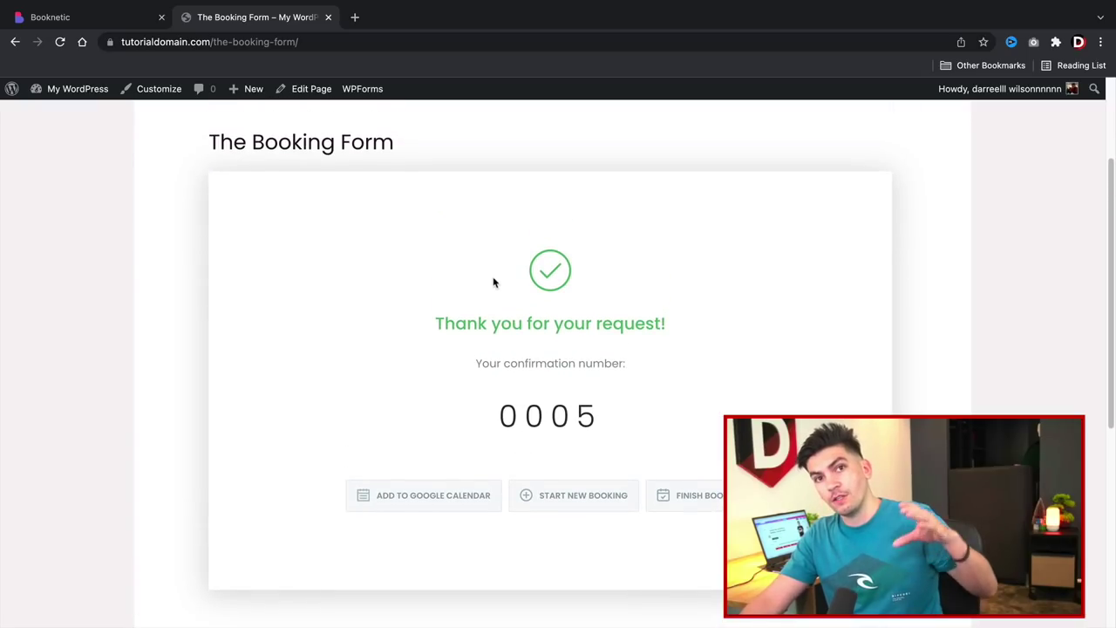
{"action": "left_click", "coordinate": [105, 19]}
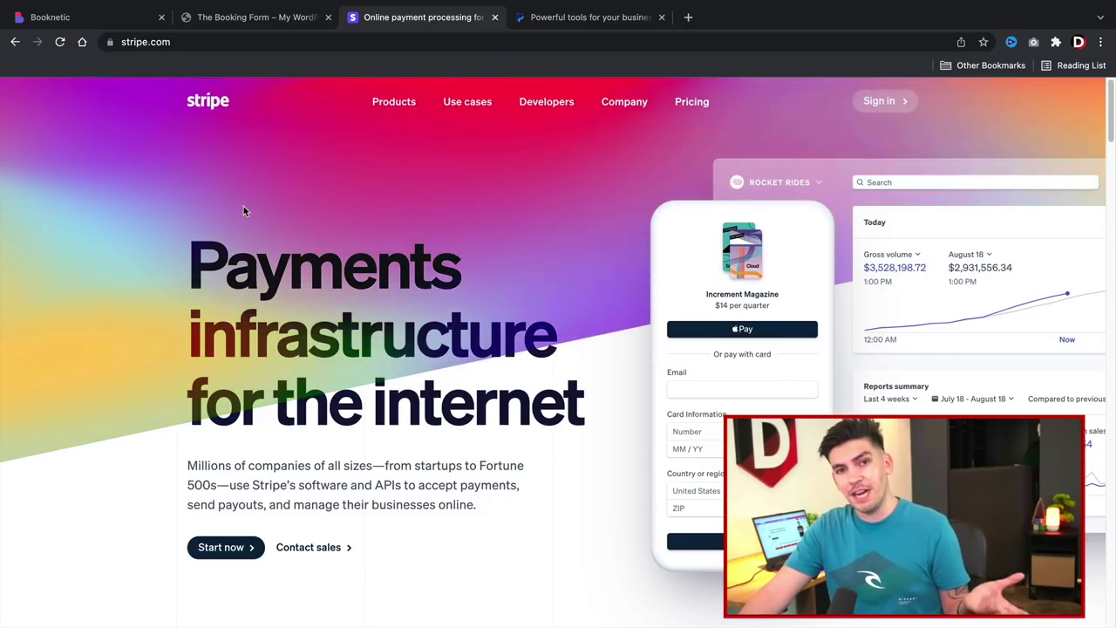
After glancing at the PayPal tab, sign in on stripe.com to reach the Stripe dashboard Home.
{"action": "left_click", "coordinate": [568, 19]}
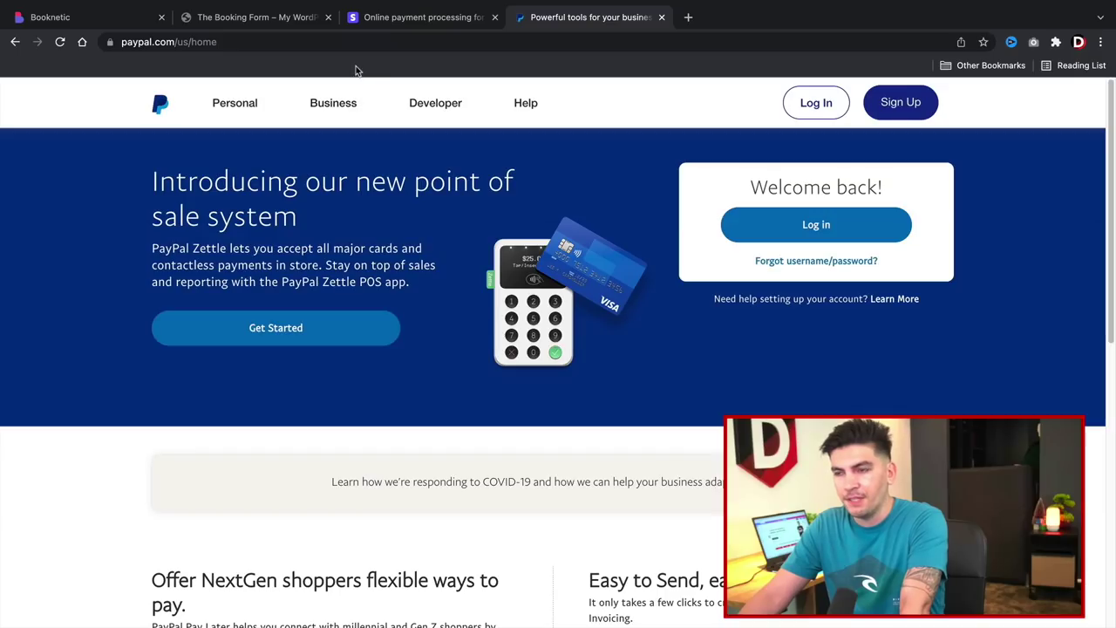
{"action": "left_click", "coordinate": [391, 28]}
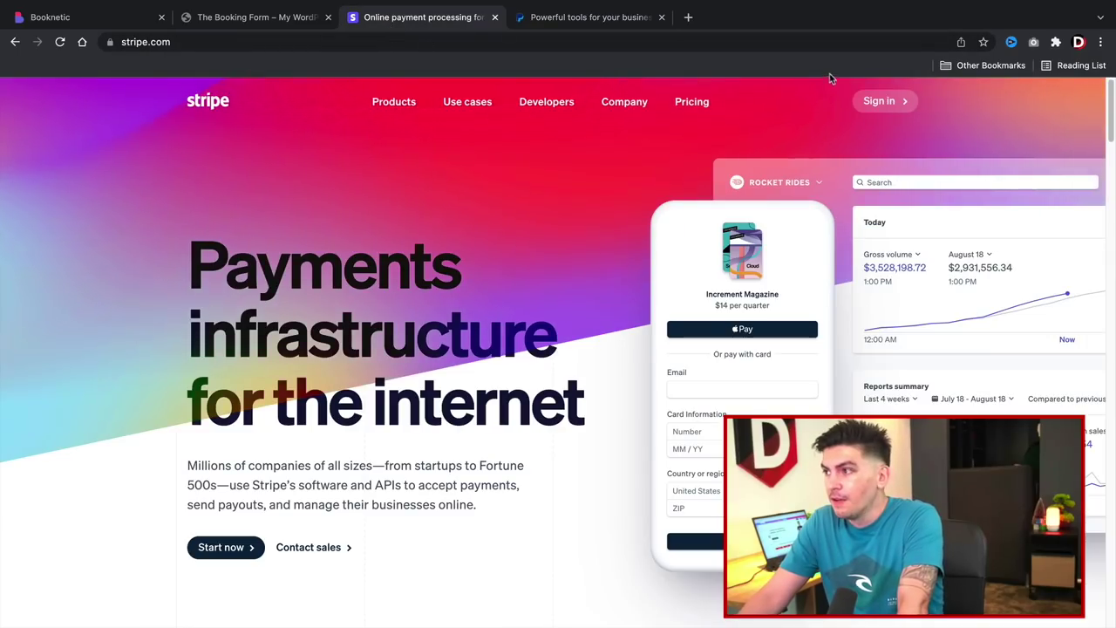
{"action": "left_click", "coordinate": [879, 102]}
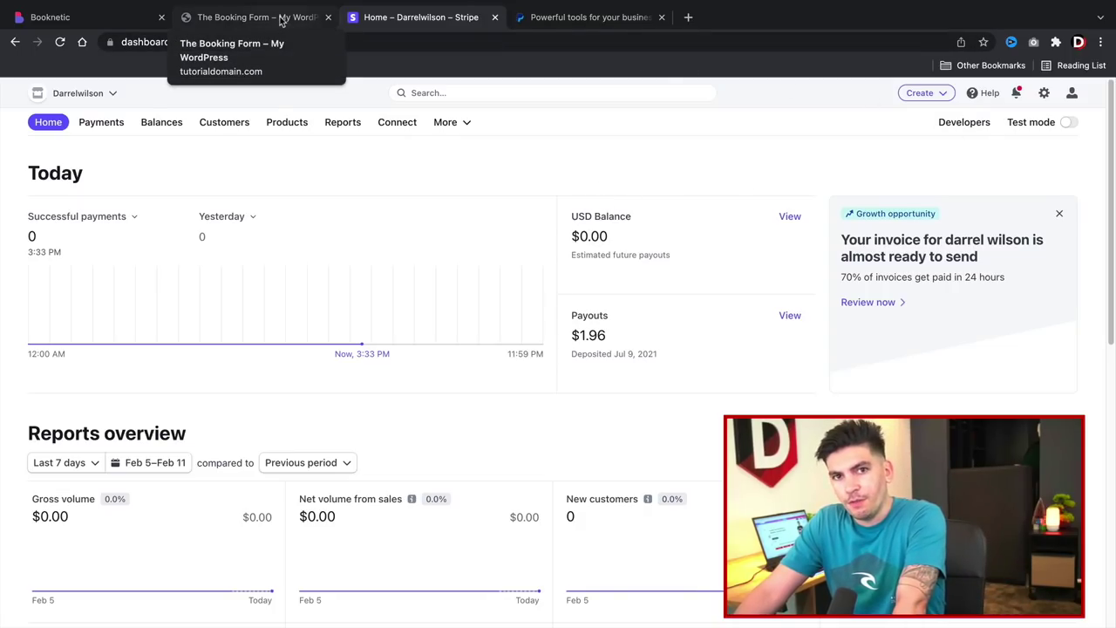
Switch the Stripe dashboard to test mode and open the Developers API keys.
{"action": "left_click", "coordinate": [1069, 122]}
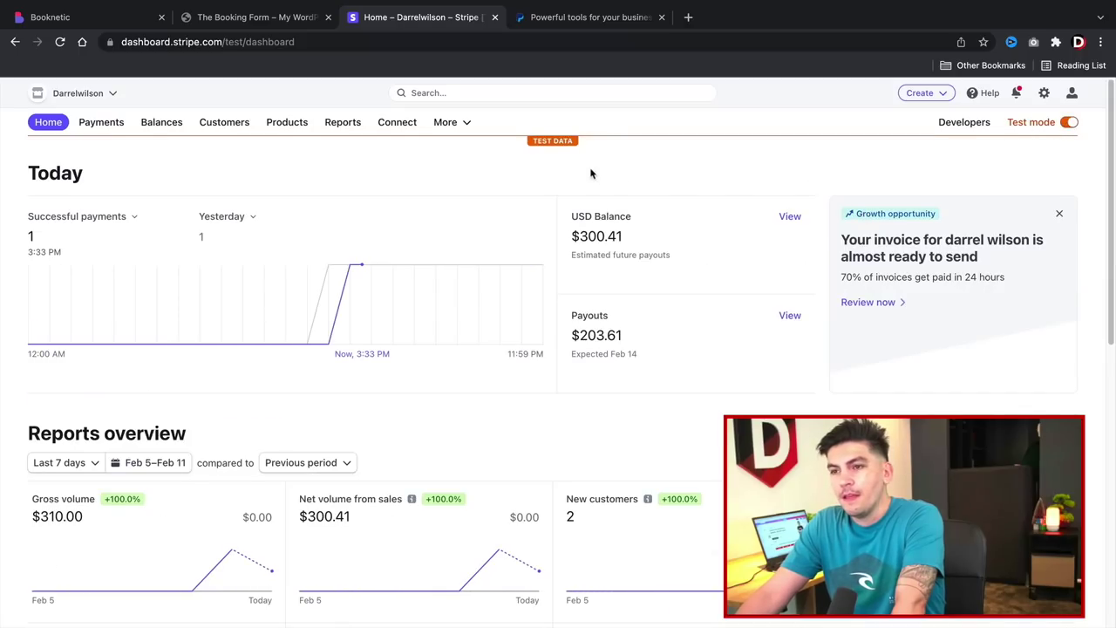
{"action": "left_click", "coordinate": [950, 129]}
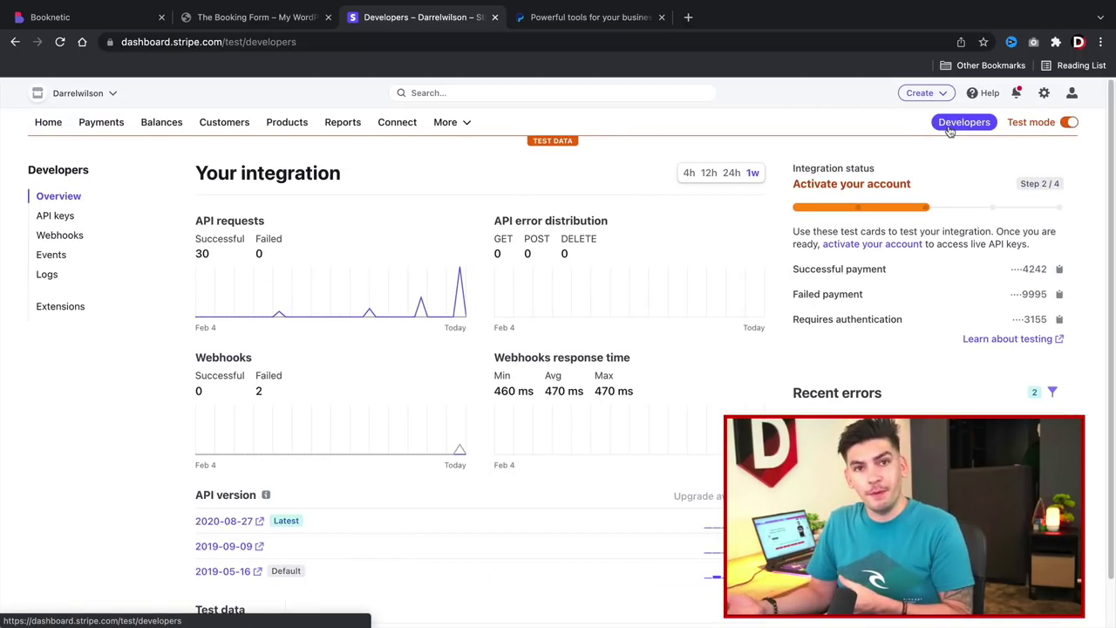
{"action": "left_click", "coordinate": [1070, 124]}
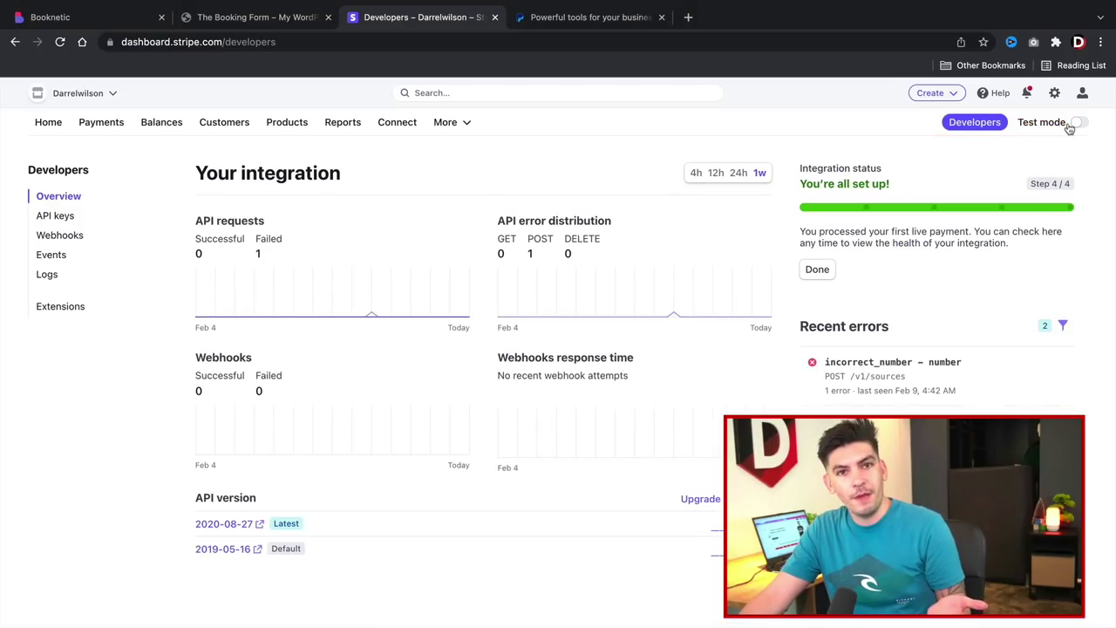
{"action": "left_click", "coordinate": [1069, 127]}
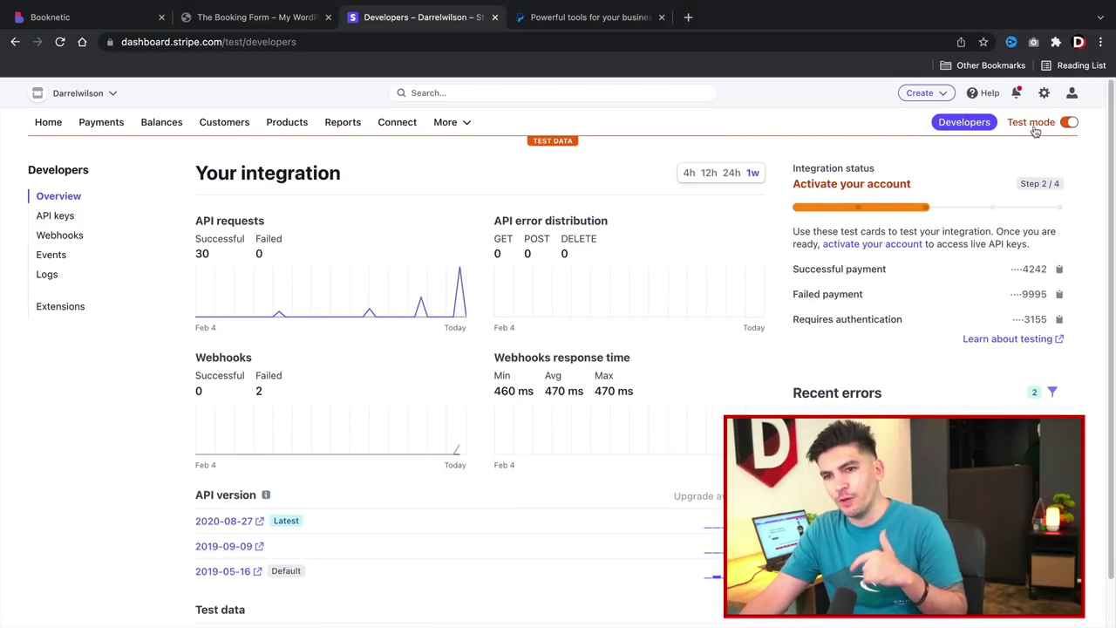
{"action": "left_click", "coordinate": [58, 216]}
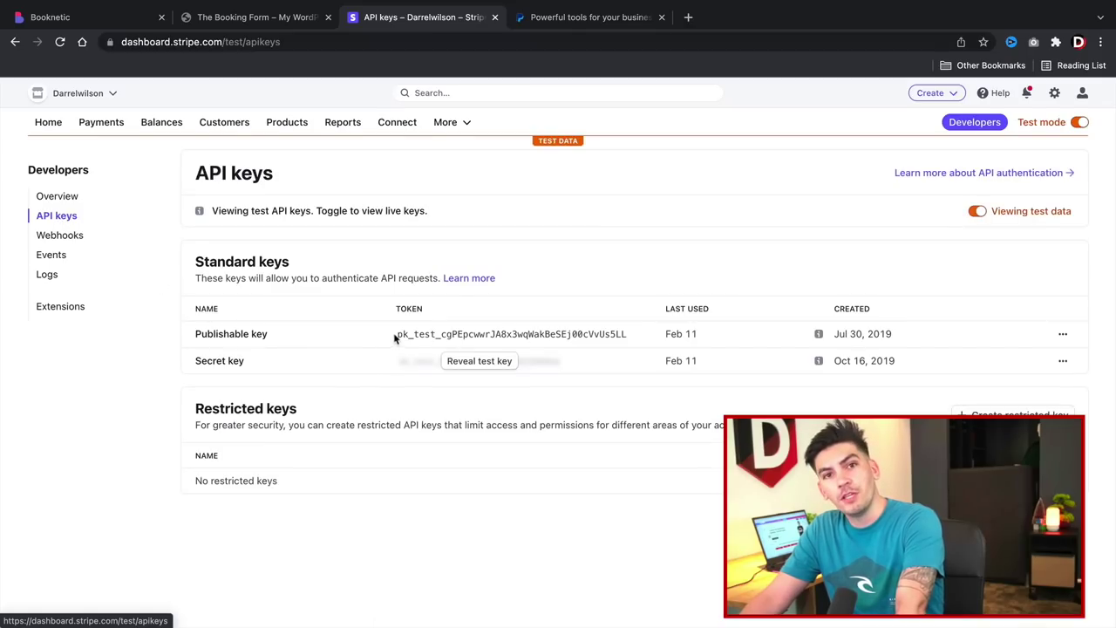
Reveal the secret test key and copy the publishable test key.
{"action": "left_click", "coordinate": [459, 361]}
{"action": "left_click", "coordinate": [454, 337]}
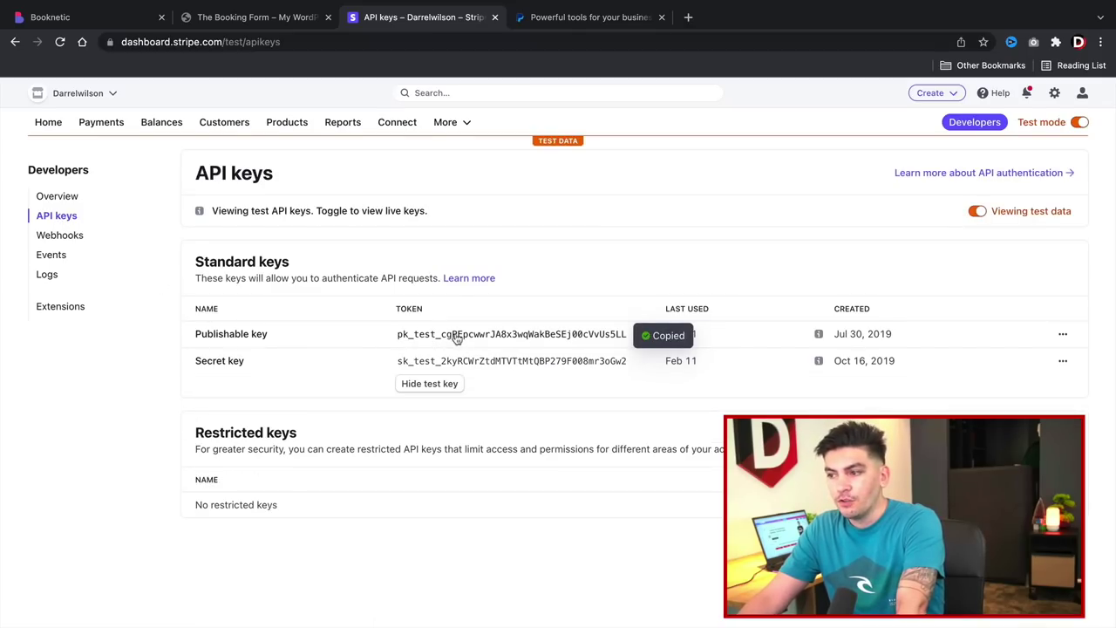
{"action": "left_click", "coordinate": [150, 17]}
Paste the Stripe publishable test key into Booknetic's Stripe publishable key field.
{"action": "triple_click", "coordinate": [756, 314]}
{"action": "key", "text": "super+c"}
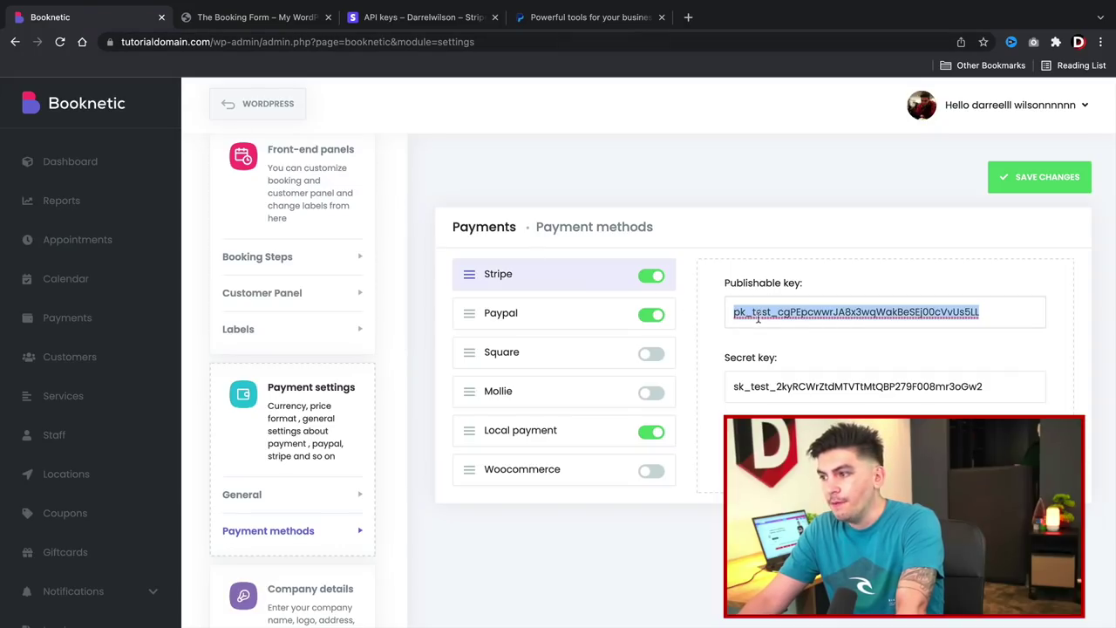
{"action": "right_click", "coordinate": [758, 320]}
{"action": "left_click", "coordinate": [1095, 463]}
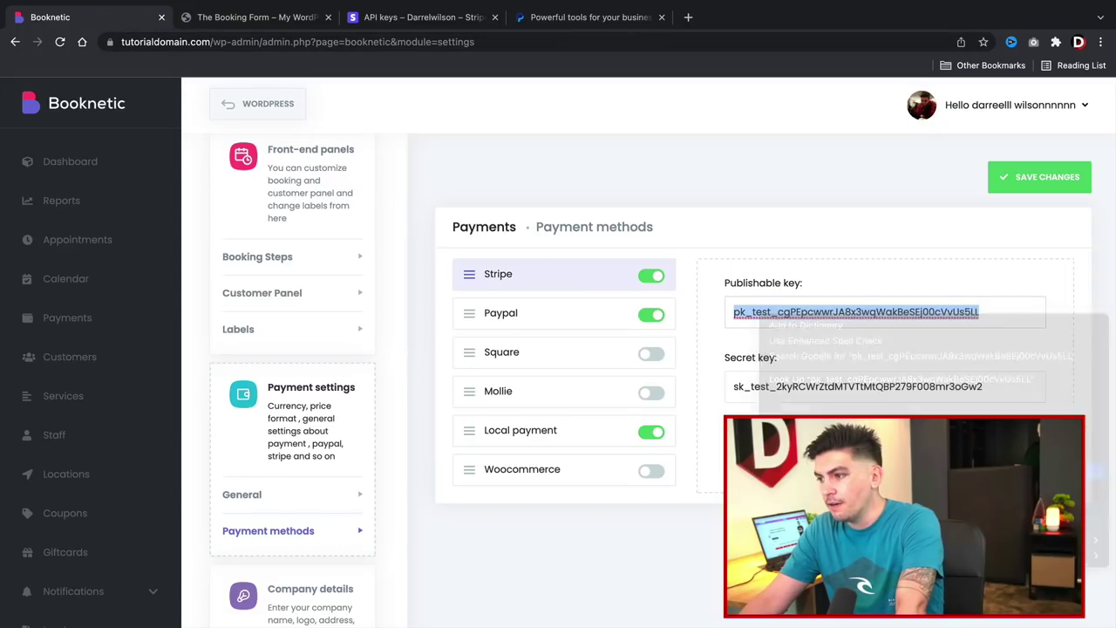
{"action": "left_click", "coordinate": [290, 26]}
Copy the Stripe secret test key into Booknetic's Secret key field and save the payment settings.
{"action": "left_click", "coordinate": [349, 18]}
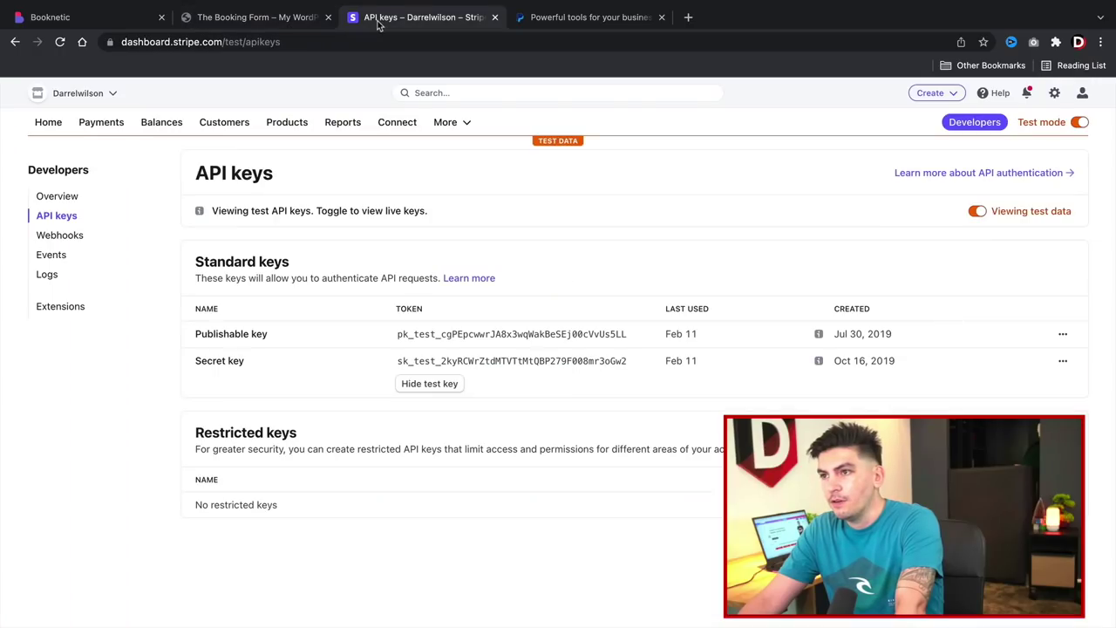
{"action": "left_click", "coordinate": [676, 362]}
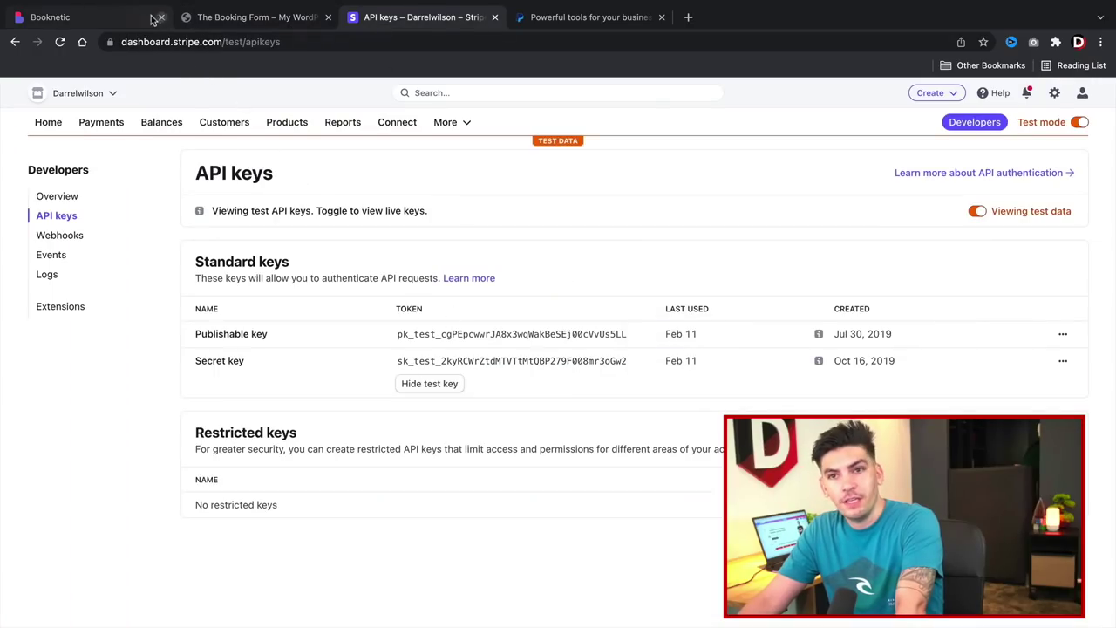
{"action": "left_click", "coordinate": [121, 17]}
{"action": "double_click", "coordinate": [737, 386]}
{"action": "key", "text": "super+c"}
{"action": "right_click", "coordinate": [737, 386]}
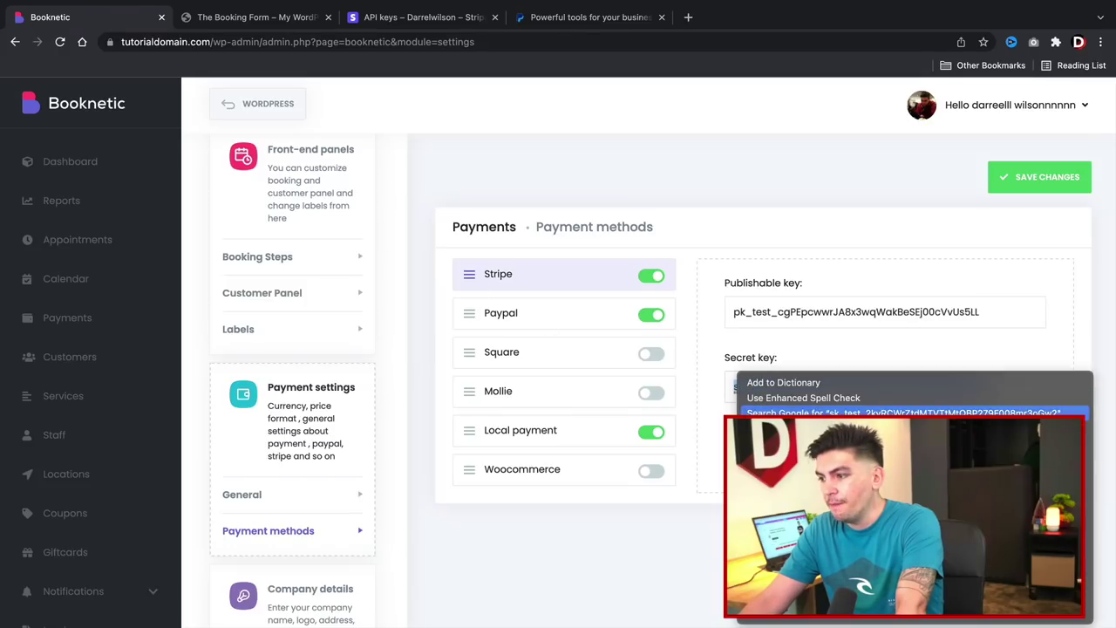
{"action": "left_click", "coordinate": [768, 472]}
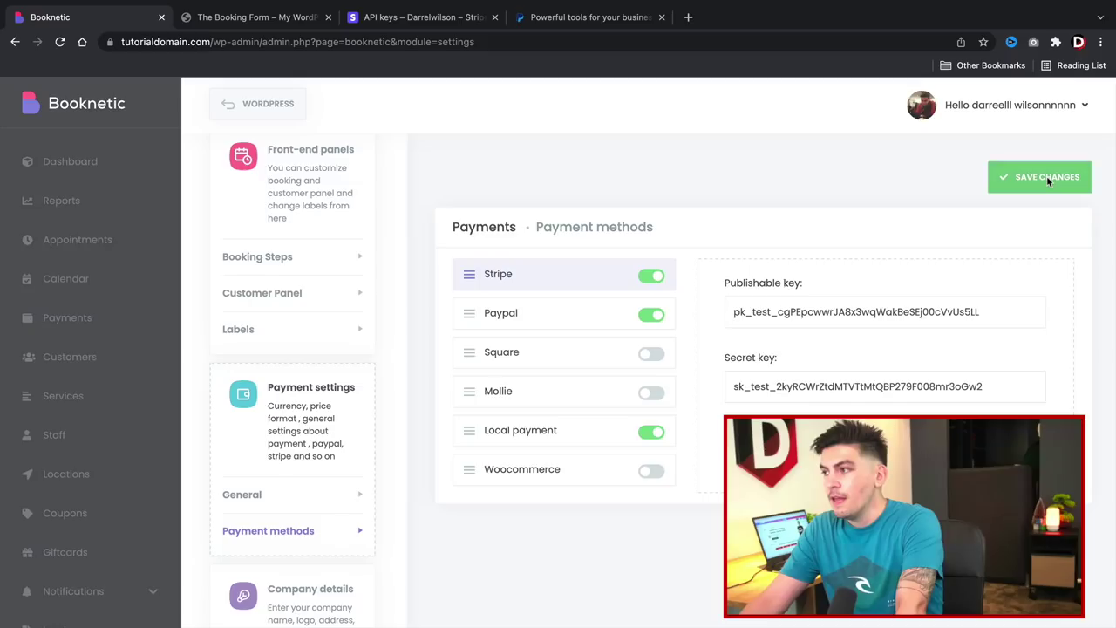
{"action": "left_click", "coordinate": [1046, 177]}
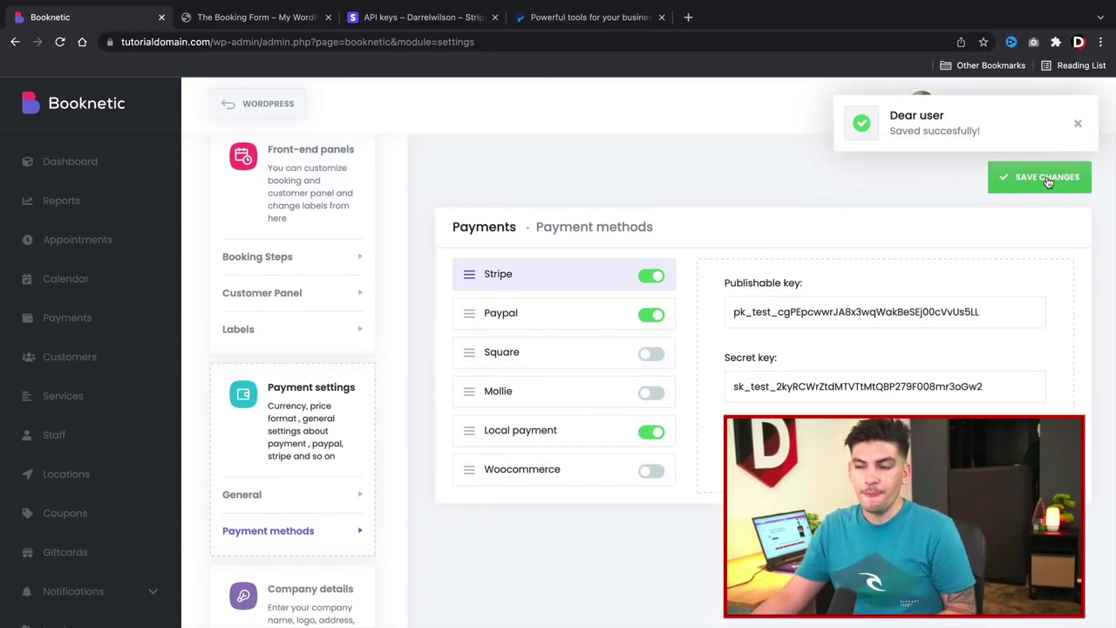
Reload the booking form and choose Las Vegas, a staff member and Normal Haircut.
{"action": "left_click", "coordinate": [258, 17]}
{"action": "scroll", "coordinate": [461, 433], "scroll_direction": "up", "scroll_amount": 3}
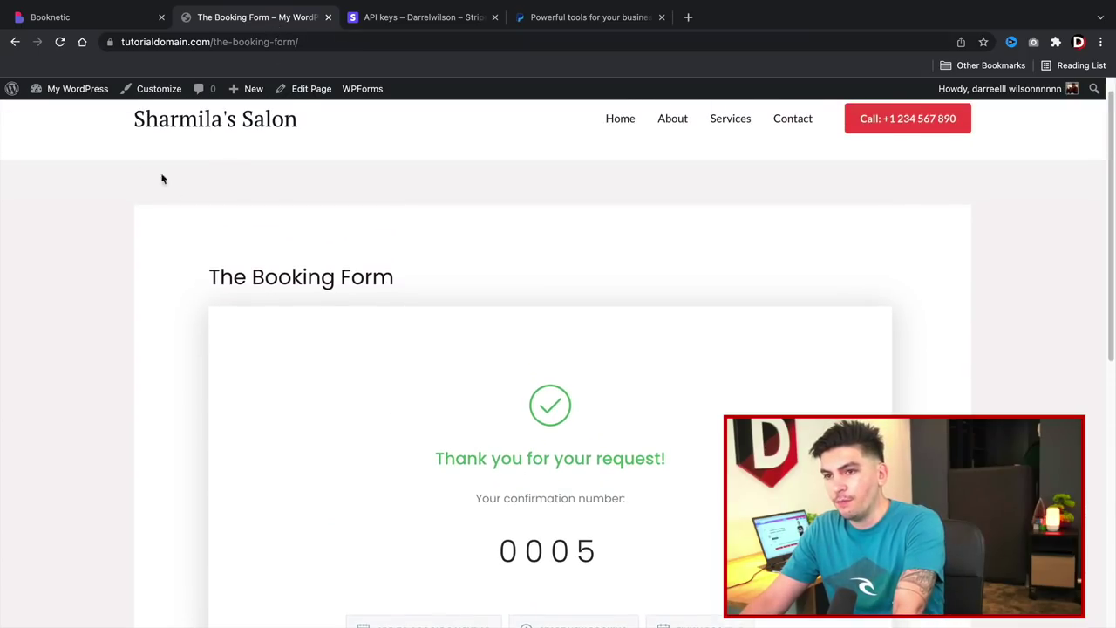
{"action": "left_click", "coordinate": [60, 42]}
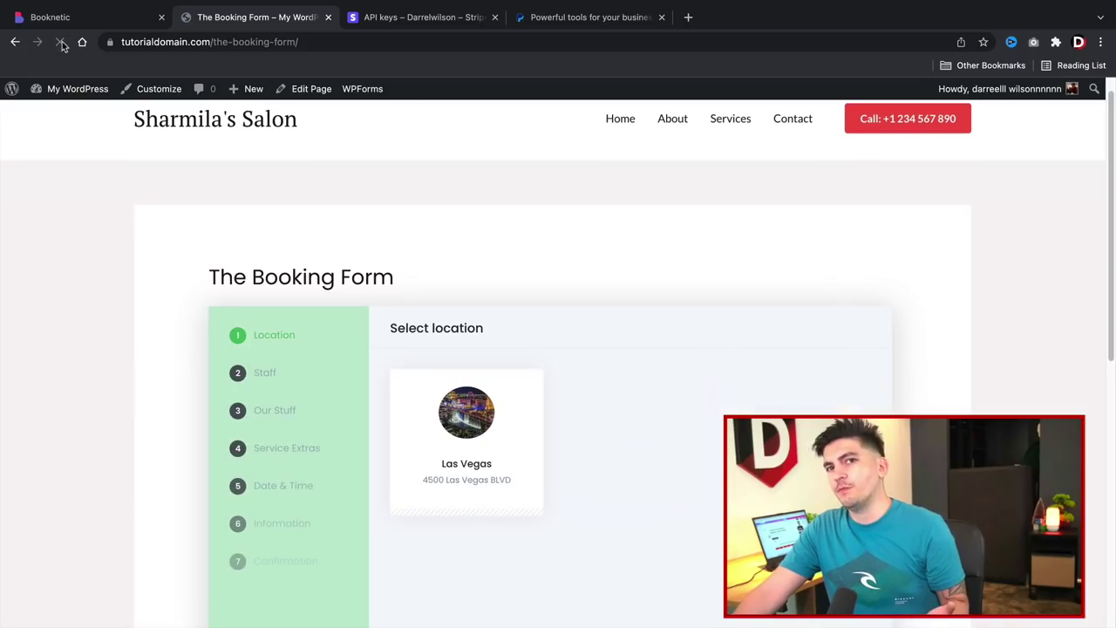
{"action": "scroll", "coordinate": [430, 262], "scroll_direction": "down", "scroll_amount": 2}
{"action": "left_click", "coordinate": [430, 262]}
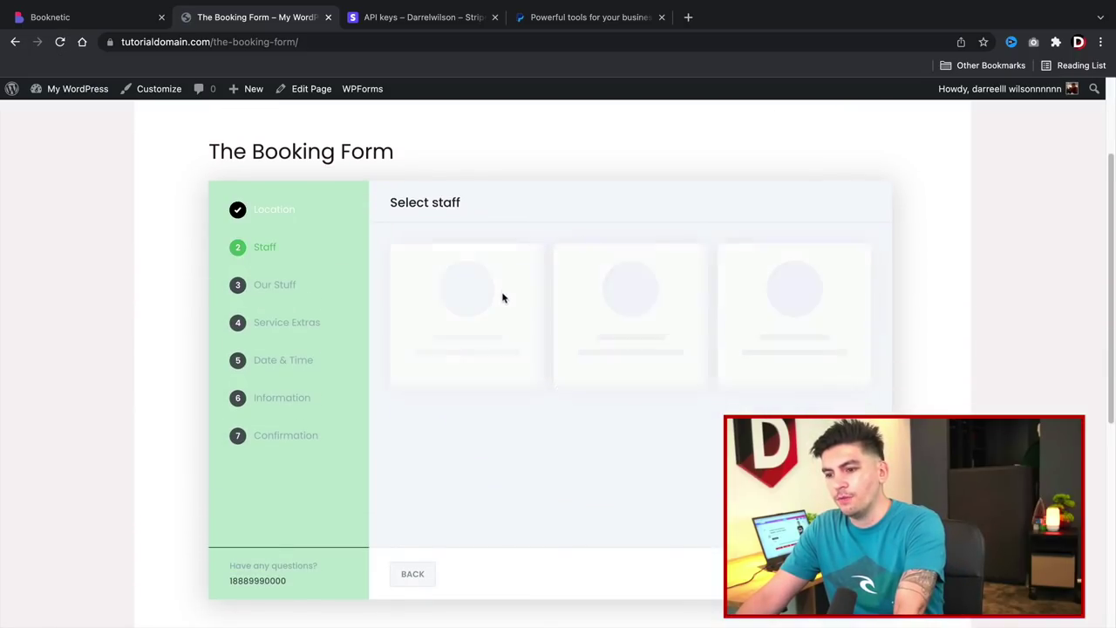
{"action": "left_click", "coordinate": [482, 312]}
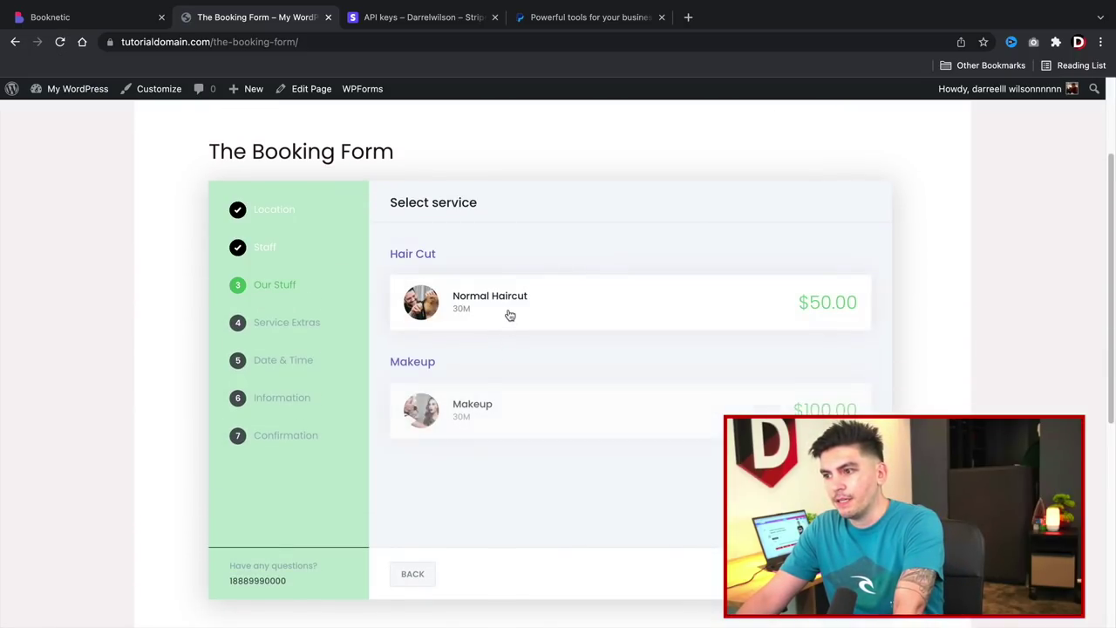
{"action": "left_click", "coordinate": [510, 316]}
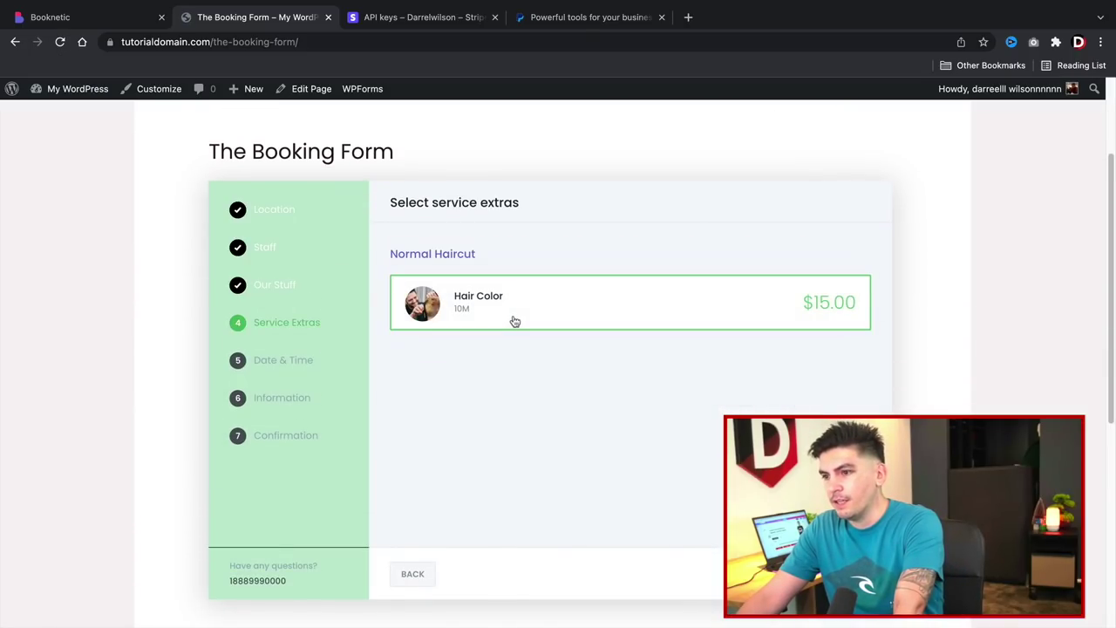
{"action": "left_click", "coordinate": [833, 574]}
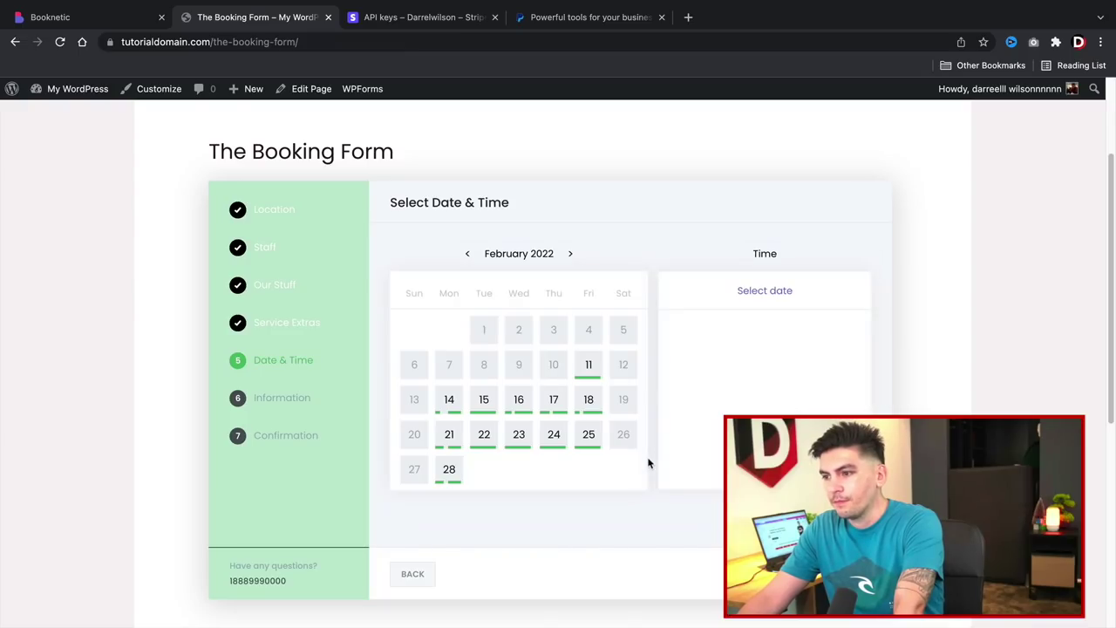
Book for 25 February, answer the first-time and allergy questions, and confirm paying by card.
{"action": "left_click", "coordinate": [592, 435]}
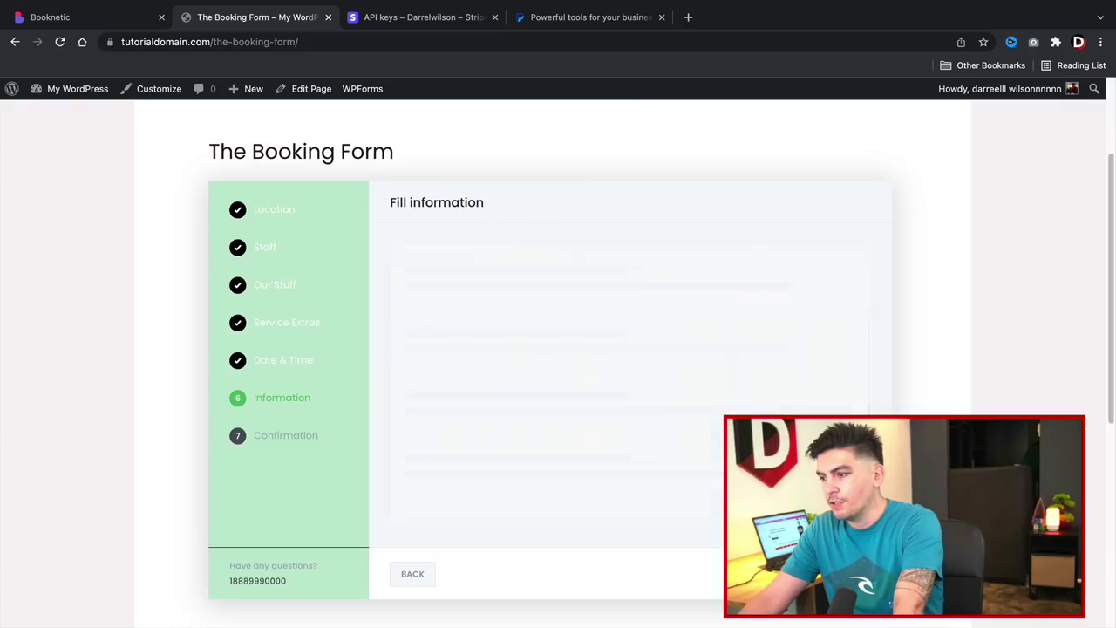
{"action": "scroll", "coordinate": [584, 435], "scroll_direction": "down", "scroll_amount": 1}
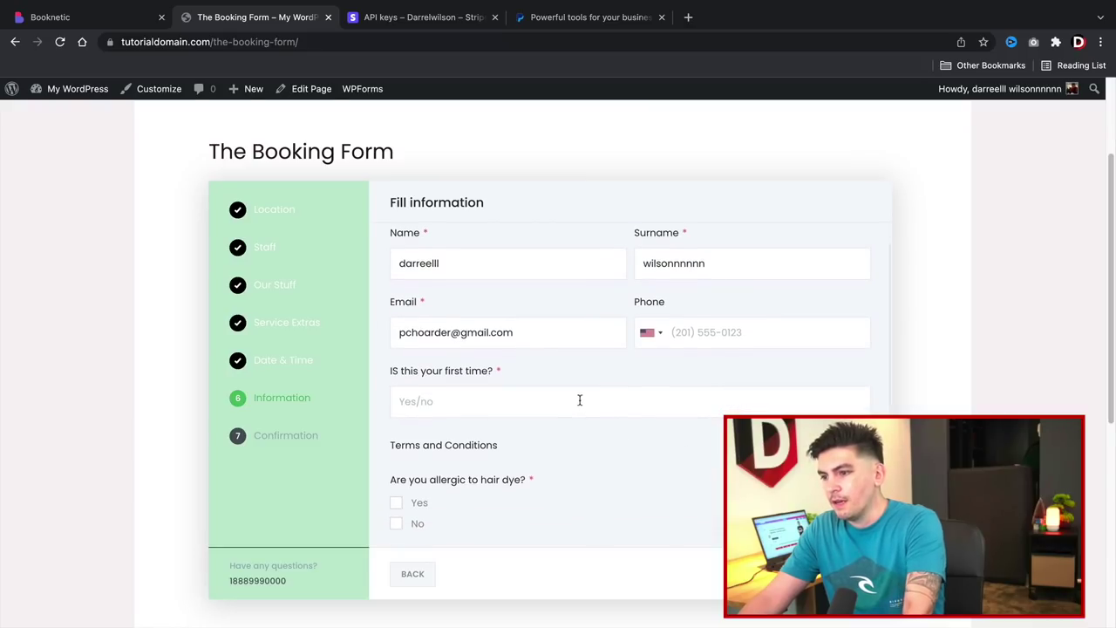
{"action": "left_click", "coordinate": [578, 401]}
{"action": "type", "text": "yes"}
{"action": "left_click", "coordinate": [425, 508]}
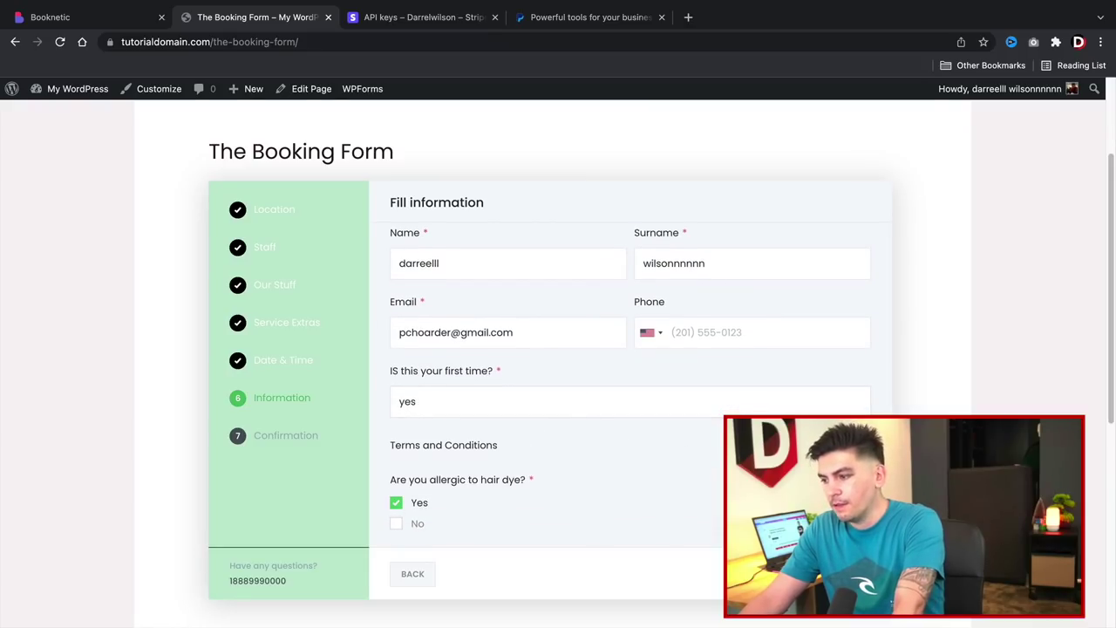
{"action": "left_click", "coordinate": [833, 574]}
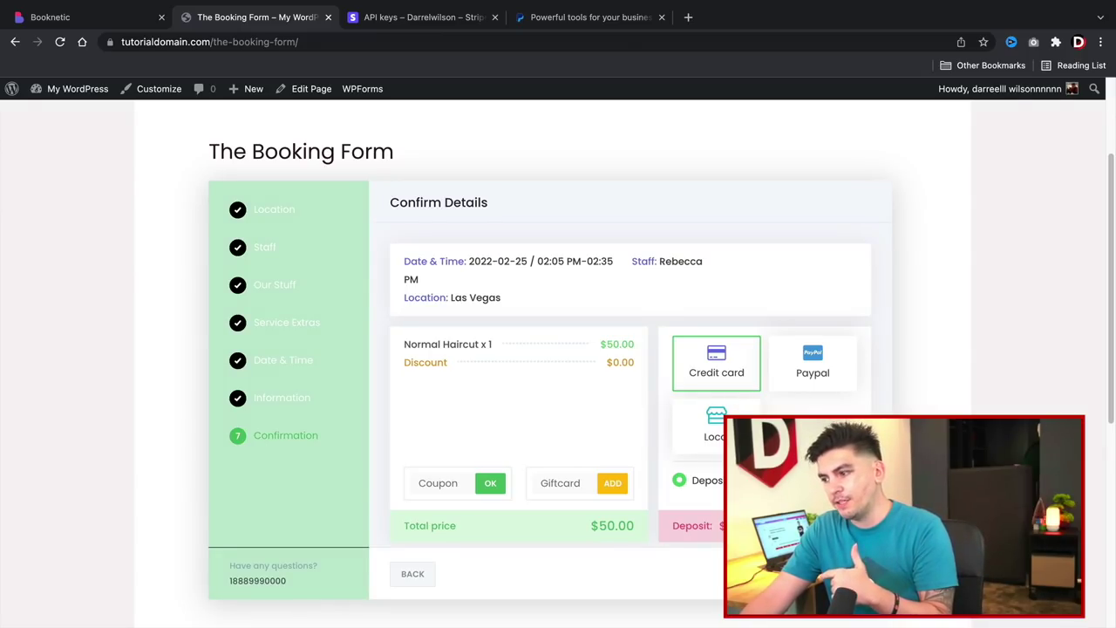
{"action": "left_click", "coordinate": [833, 574]}
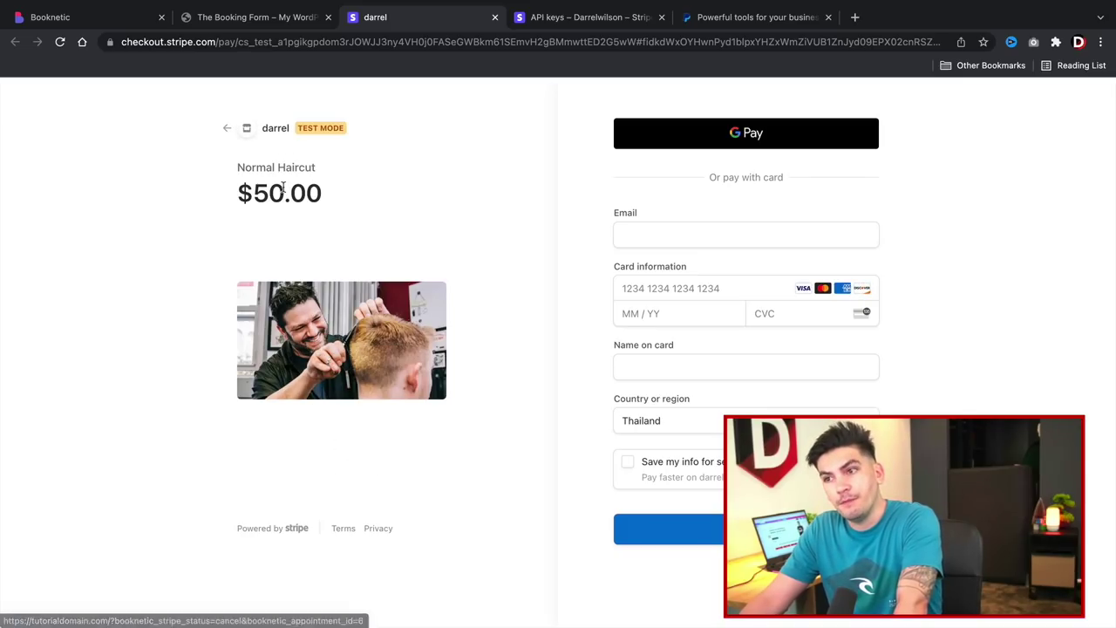
Enter the checkout e-mail, the Stripe 4242 test card details, and the cardholder's name.
{"action": "left_click", "coordinate": [740, 238]}
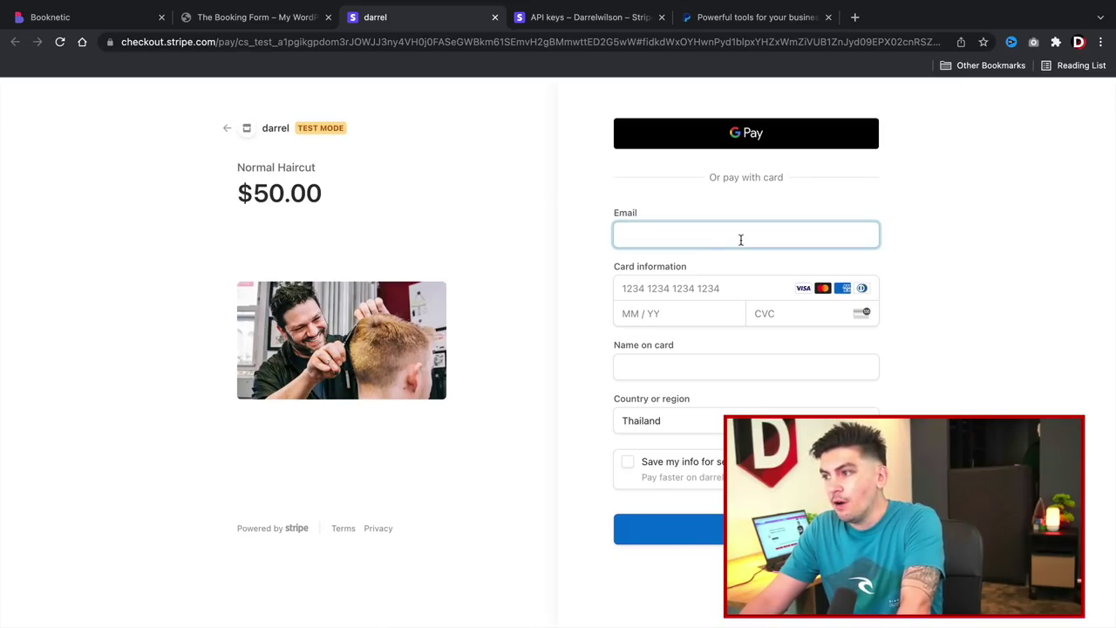
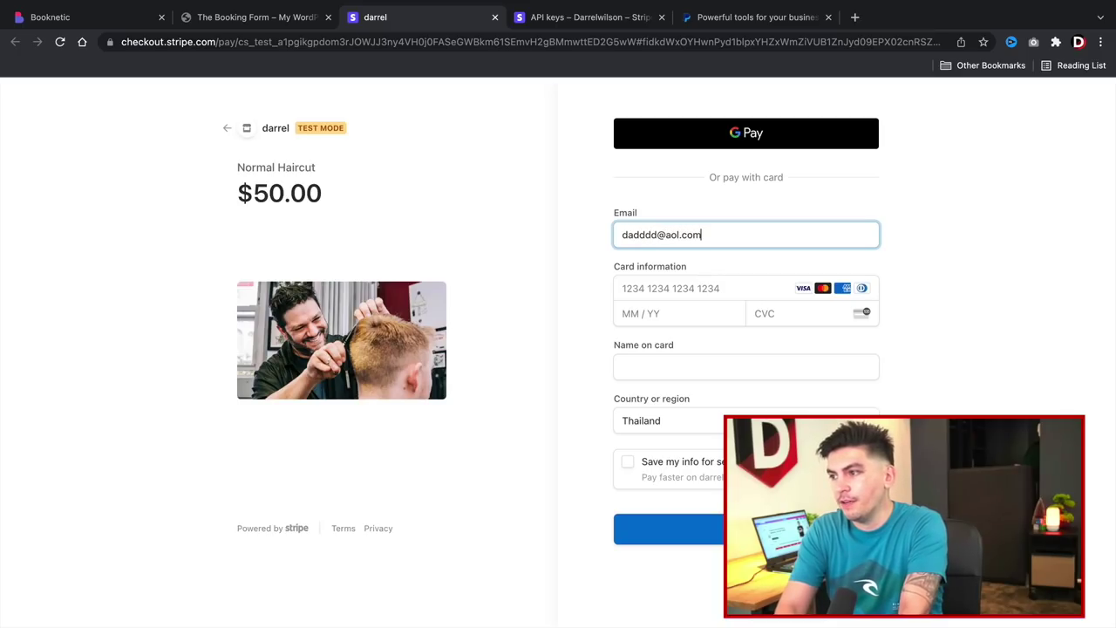
{"action": "key", "text": "Tab"}
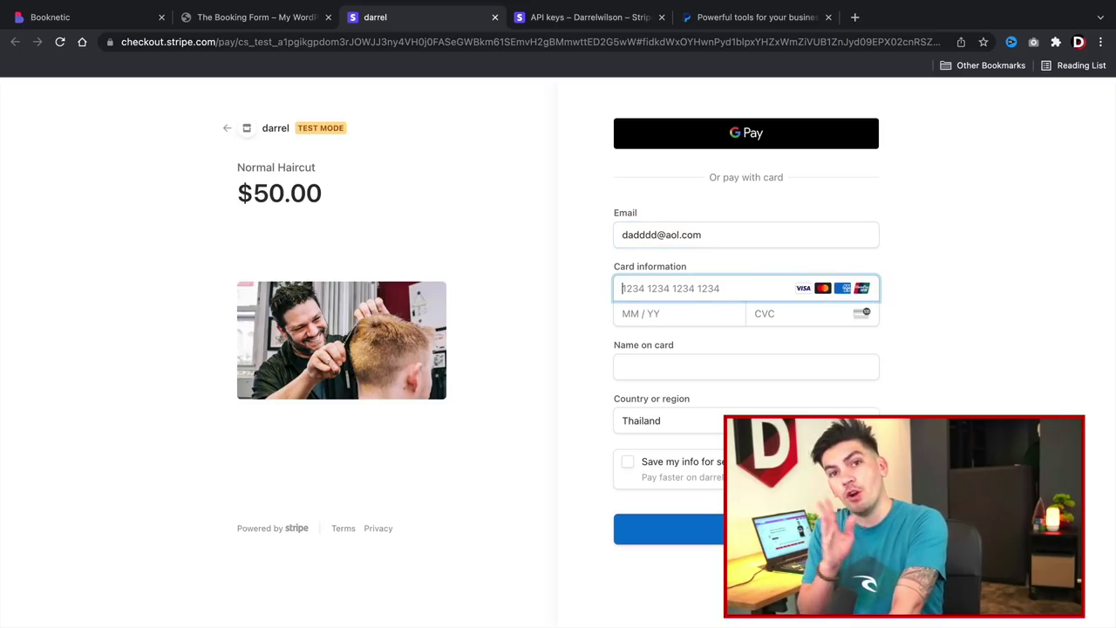
{"action": "type", "text": "4242 4242 42"}
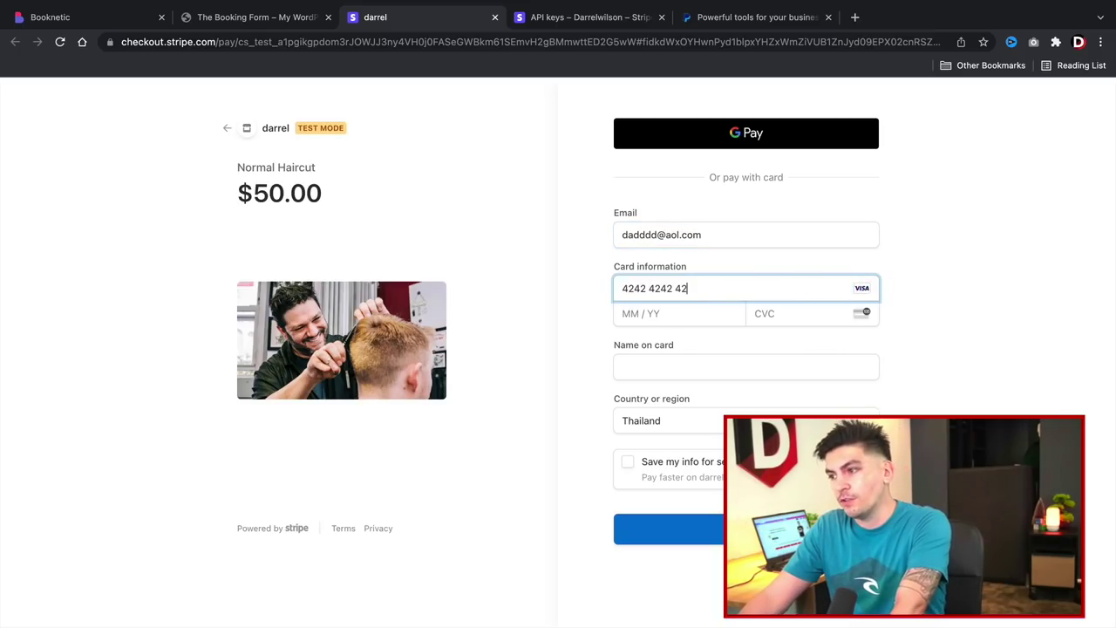
{"action": "type", "text": "42 424203"}
{"action": "type", "text": "33"}
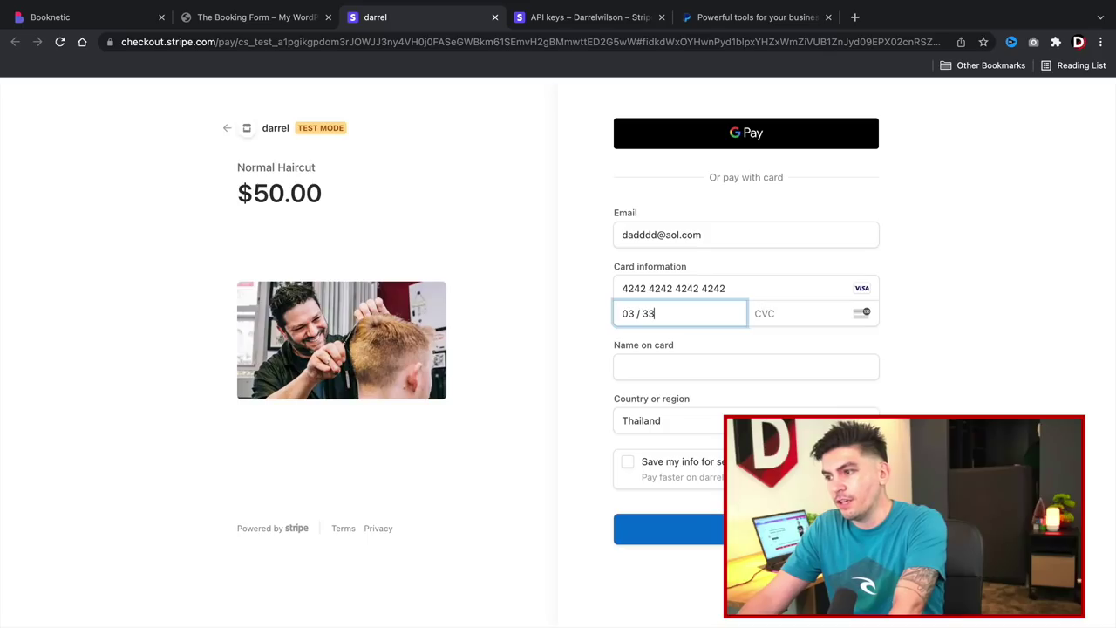
{"action": "type", "text": "3"}
{"action": "key", "text": "Tab"}
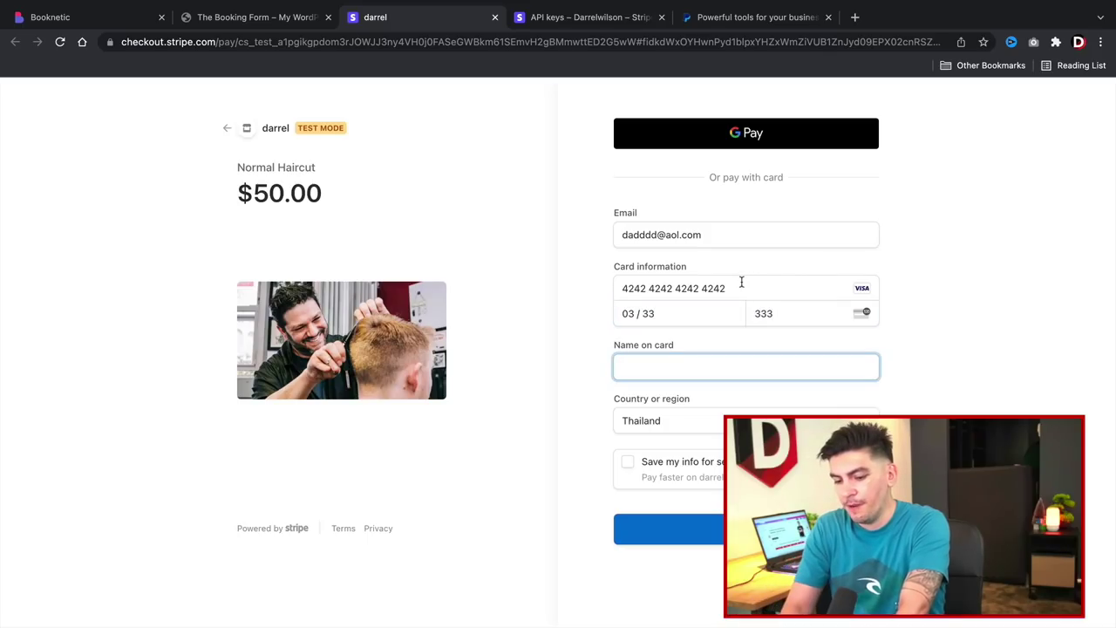
{"action": "type", "text": "DW"}
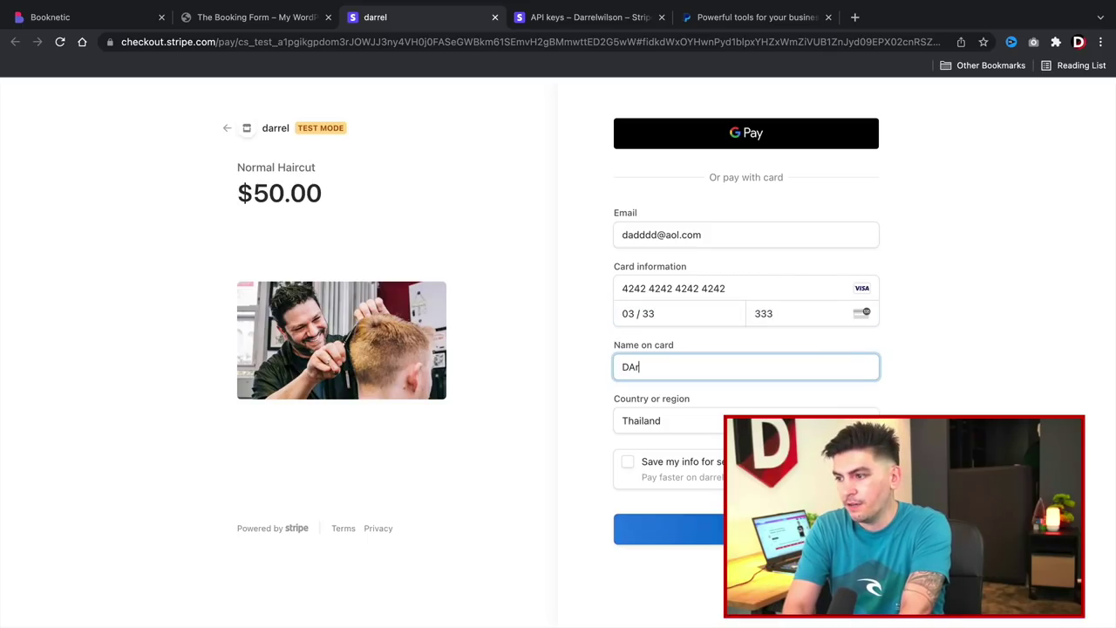
{"action": "key", "text": "BackSpace"}
{"action": "key", "text": "BackSpace"}
{"action": "type", "text": "Wilson man"}
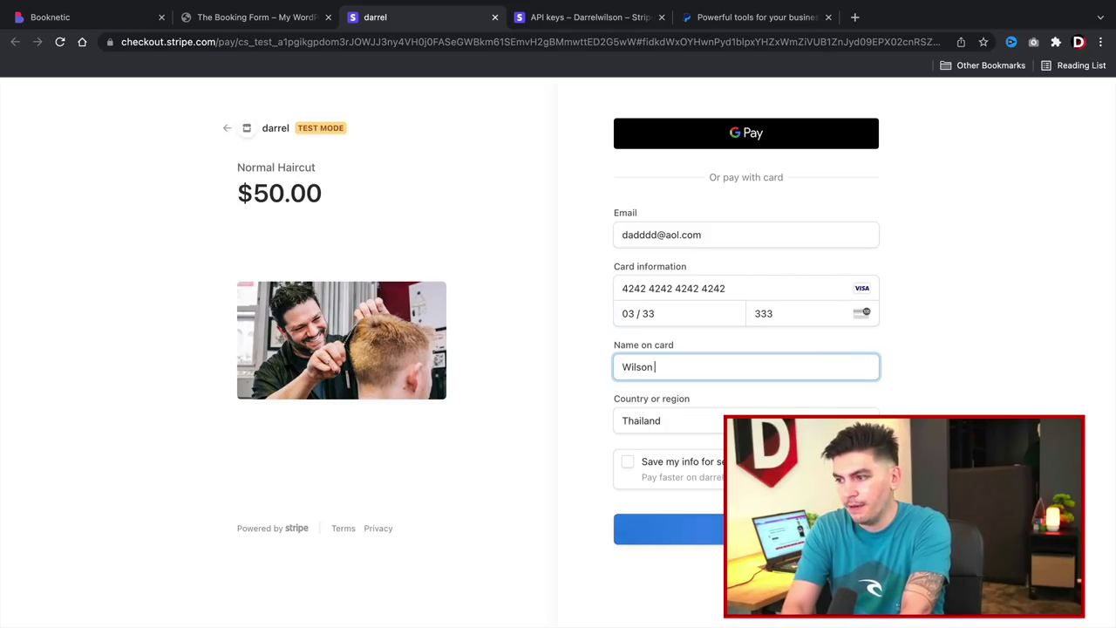
Choose United States as the country, enter the ZIP code, and submit the test payment.
{"action": "left_click", "coordinate": [735, 421]}
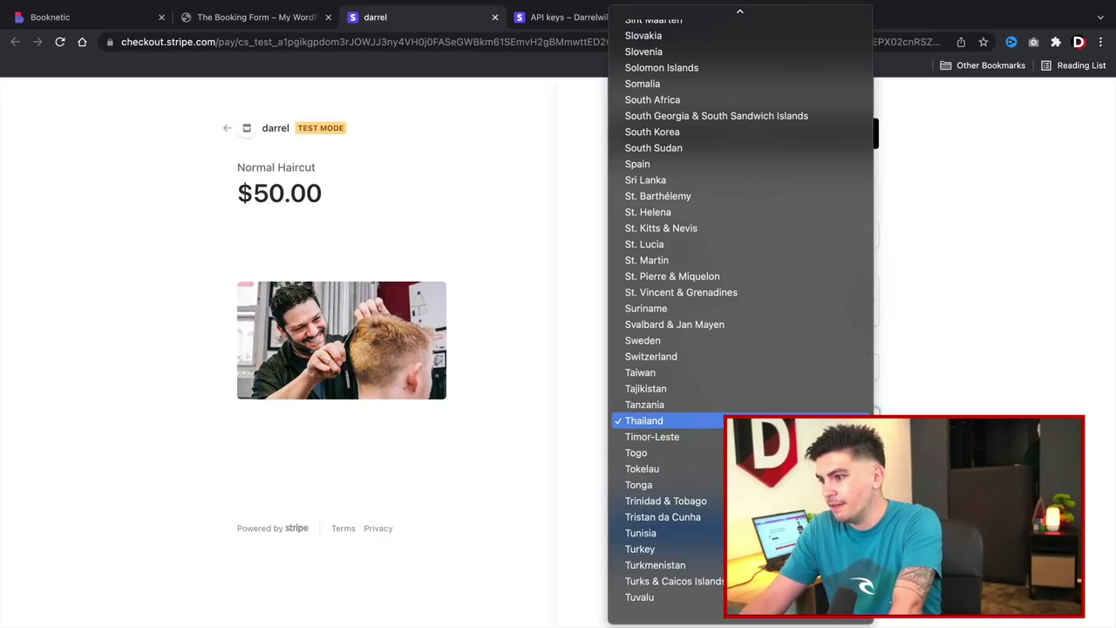
{"action": "scroll", "coordinate": [733, 418], "scroll_direction": "down", "scroll_amount": 5}
{"action": "left_click", "coordinate": [662, 436]}
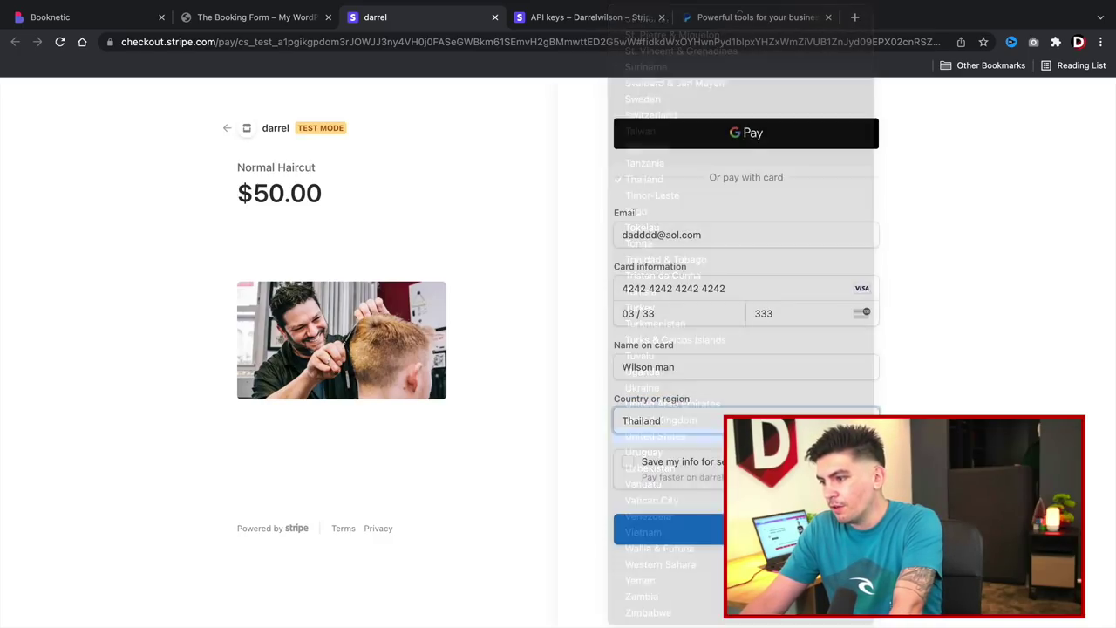
{"action": "left_click", "coordinate": [663, 445]}
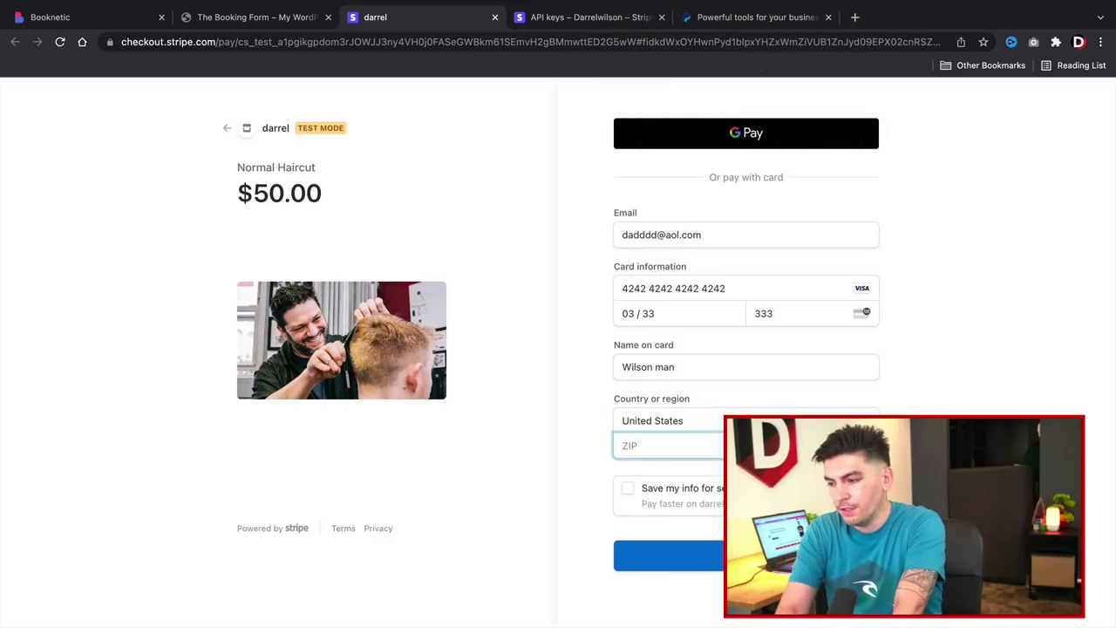
{"action": "type", "text": "91311"}
{"action": "key", "text": "Return"}
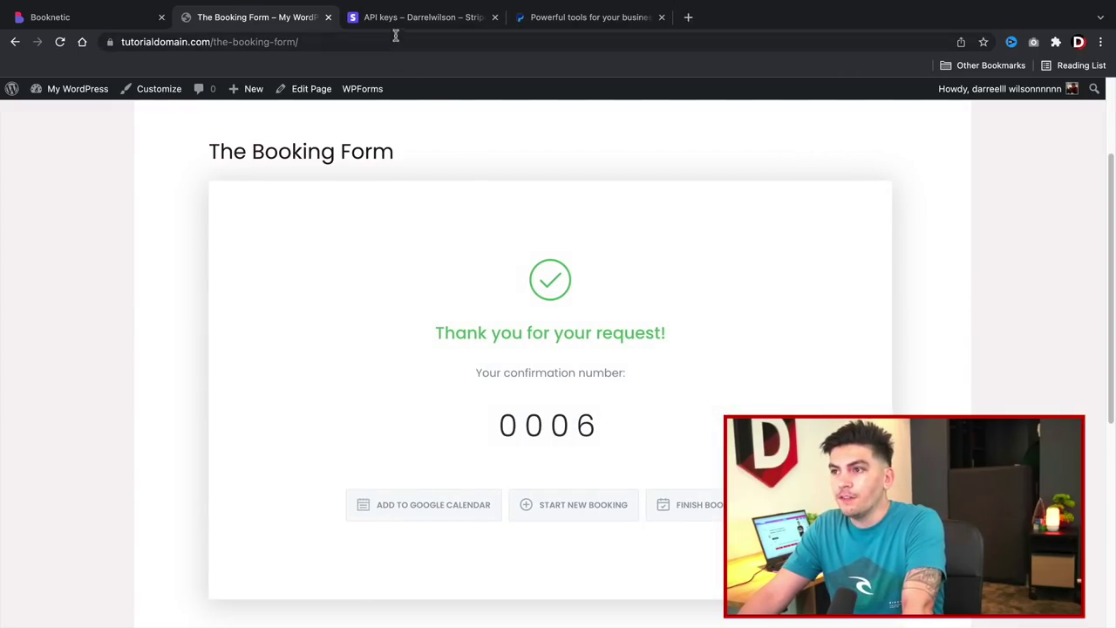
Check the Booknetic dashboard for new appointment 6, then return to the Stripe API keys tab.
{"action": "left_click", "coordinate": [96, 17]}
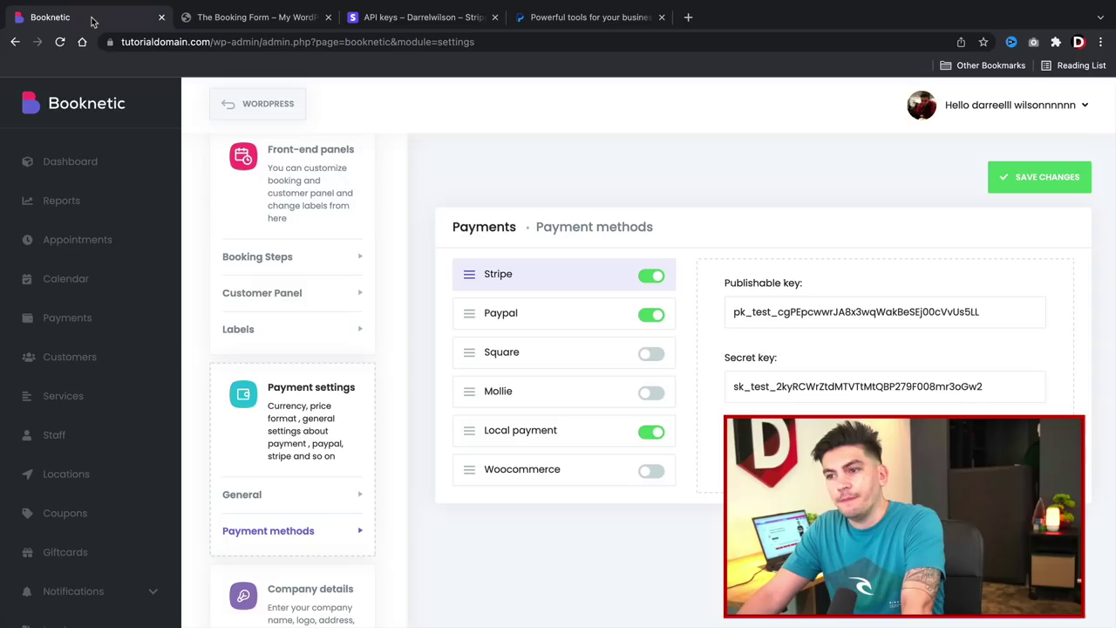
{"action": "left_click", "coordinate": [80, 167]}
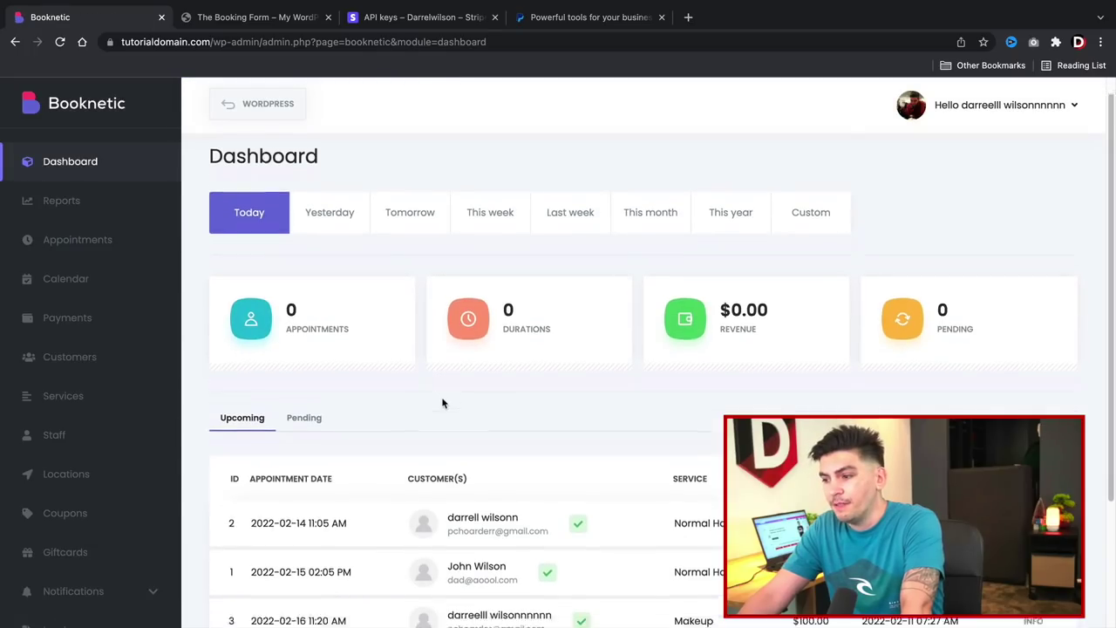
{"action": "scroll", "coordinate": [442, 403], "scroll_direction": "down", "scroll_amount": 3}
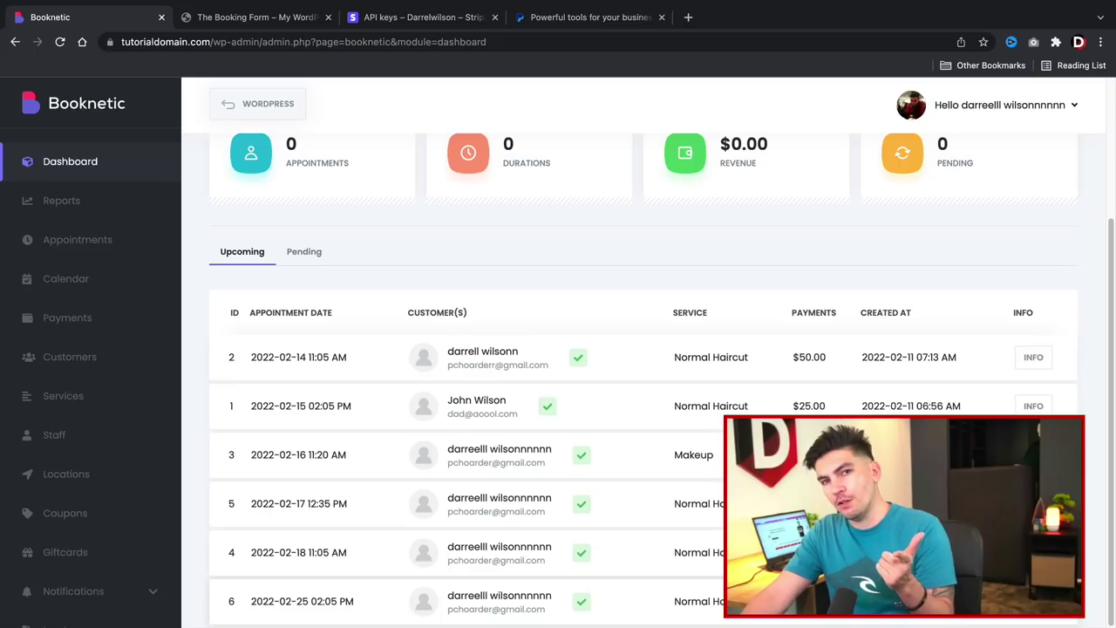
{"action": "left_click", "coordinate": [393, 18]}
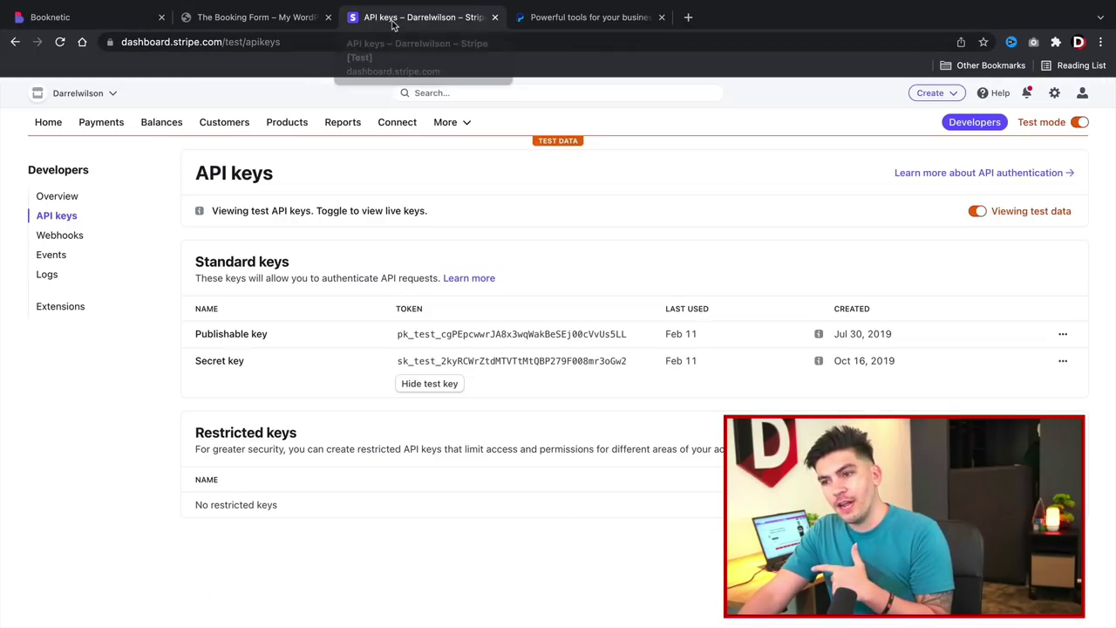
View Stripe payments, switch off test mode, and open the live API keys page.
{"action": "left_click", "coordinate": [101, 125]}
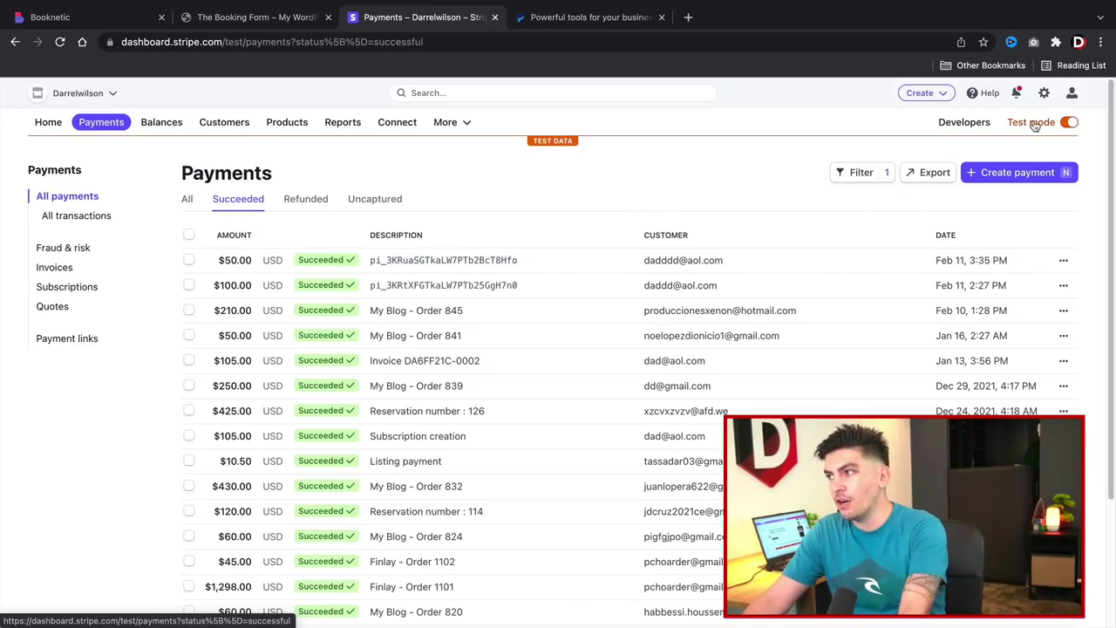
{"action": "left_click", "coordinate": [1070, 122]}
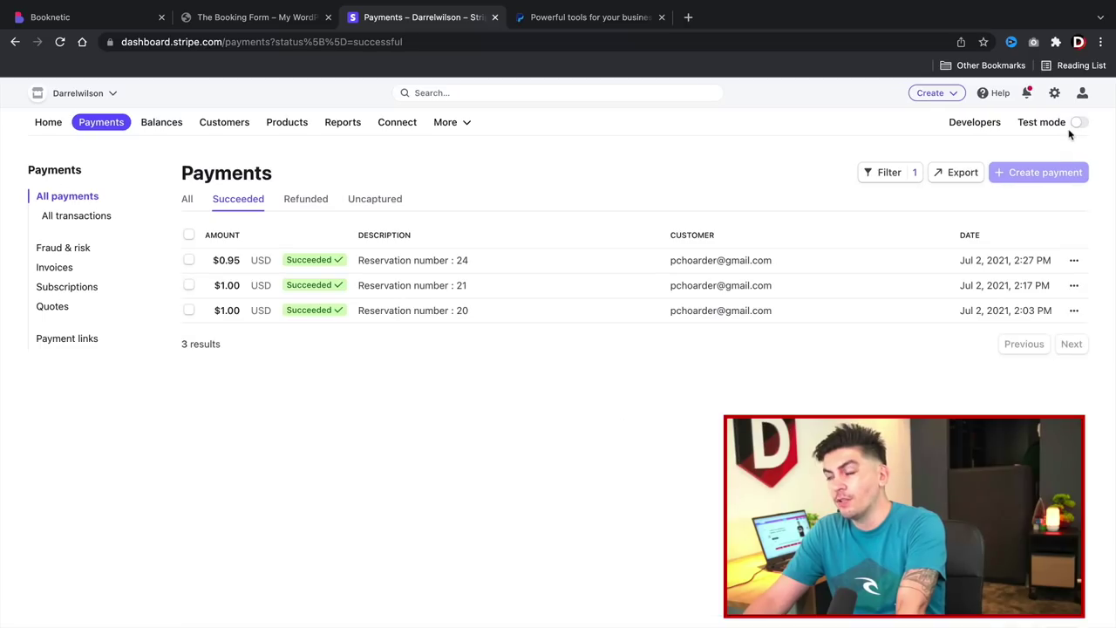
{"action": "left_click", "coordinate": [975, 127]}
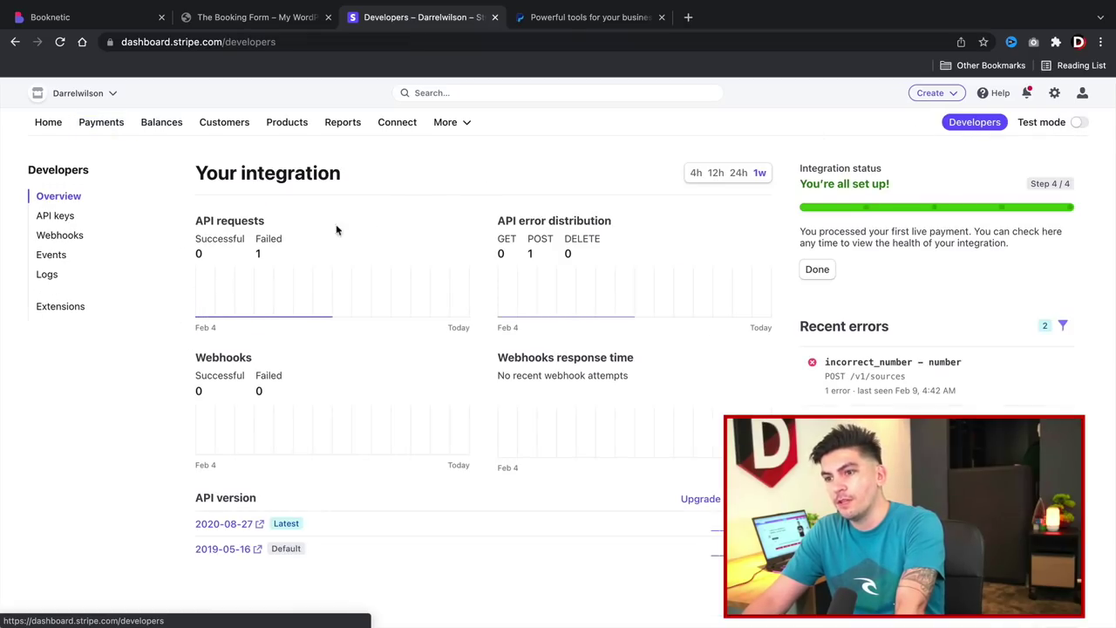
{"action": "left_click", "coordinate": [67, 218]}
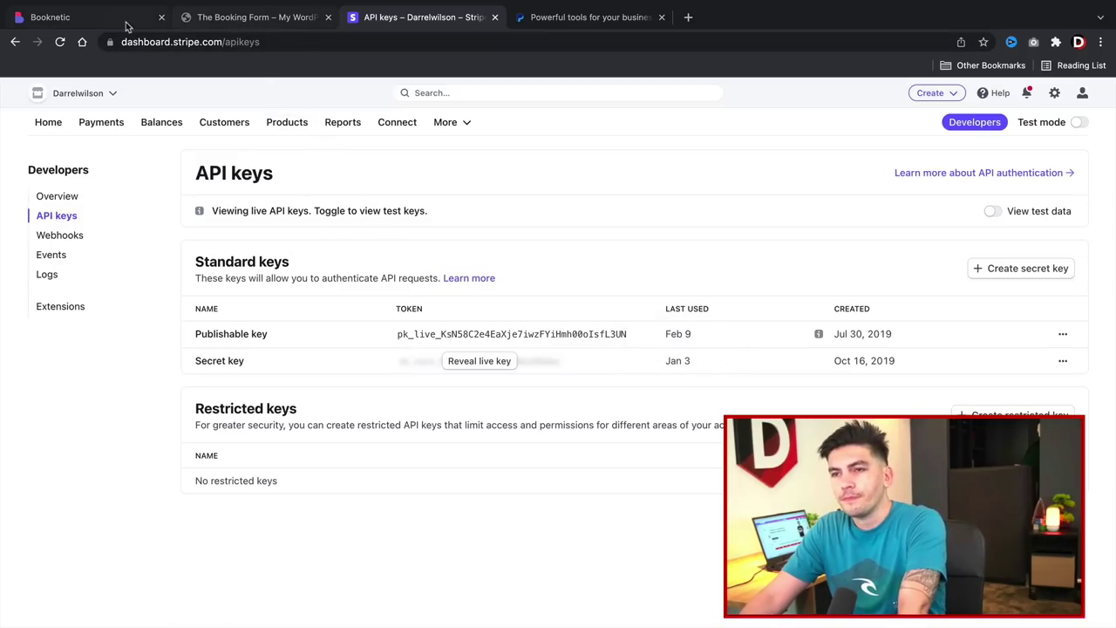
Open Booknetic's Payment settings and show the list of payment methods.
{"action": "left_click", "coordinate": [218, 19]}
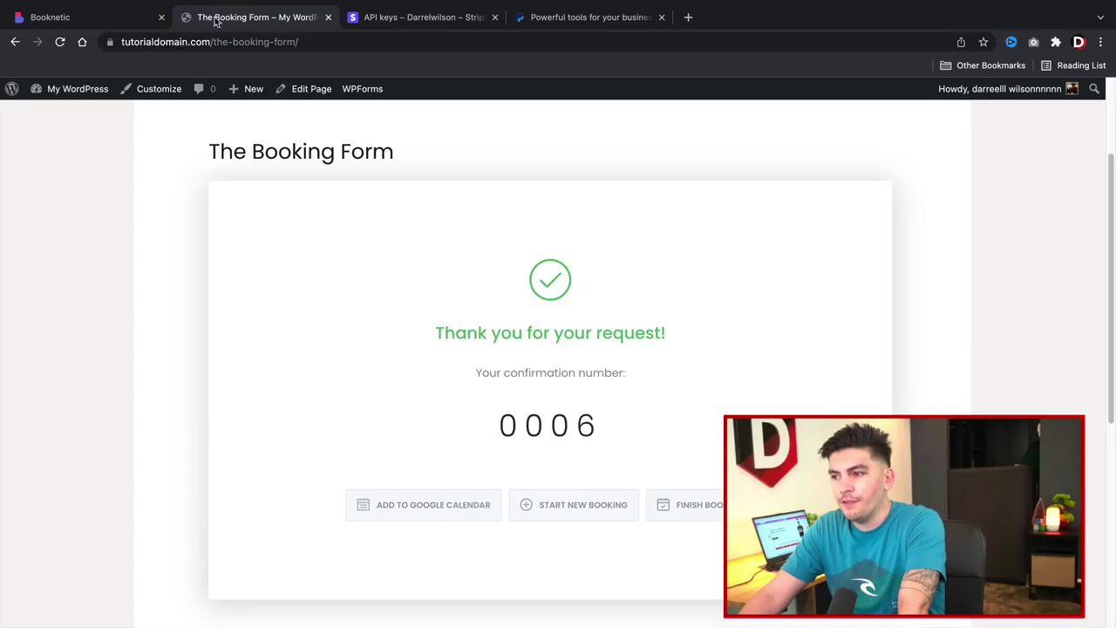
{"action": "left_click", "coordinate": [114, 23]}
{"action": "scroll", "coordinate": [105, 600], "scroll_direction": "down", "scroll_amount": 3}
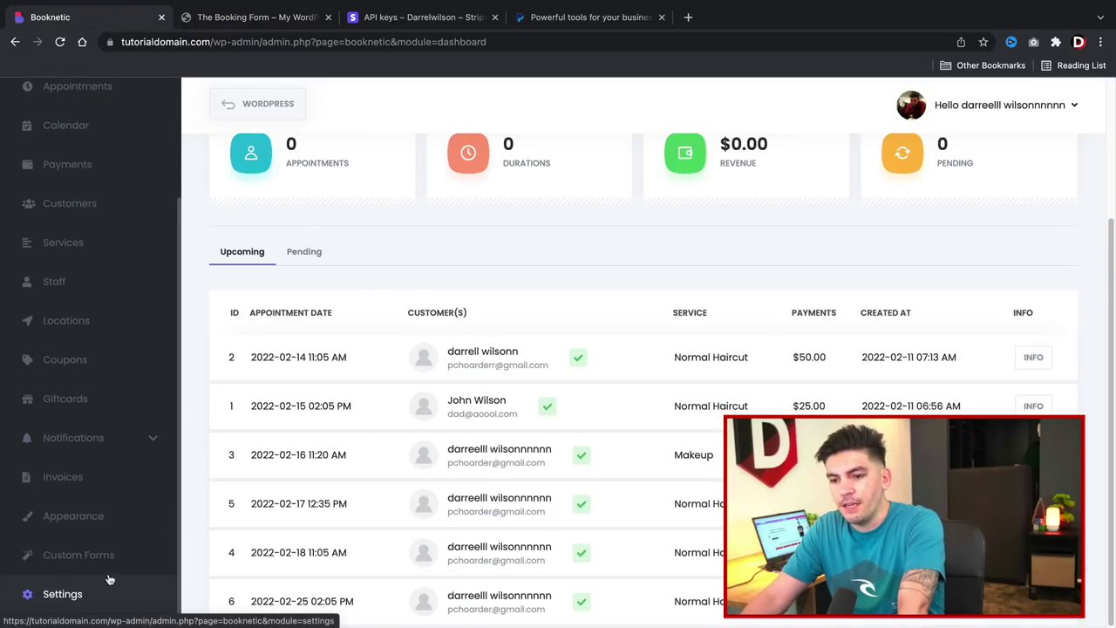
{"action": "left_click", "coordinate": [107, 594]}
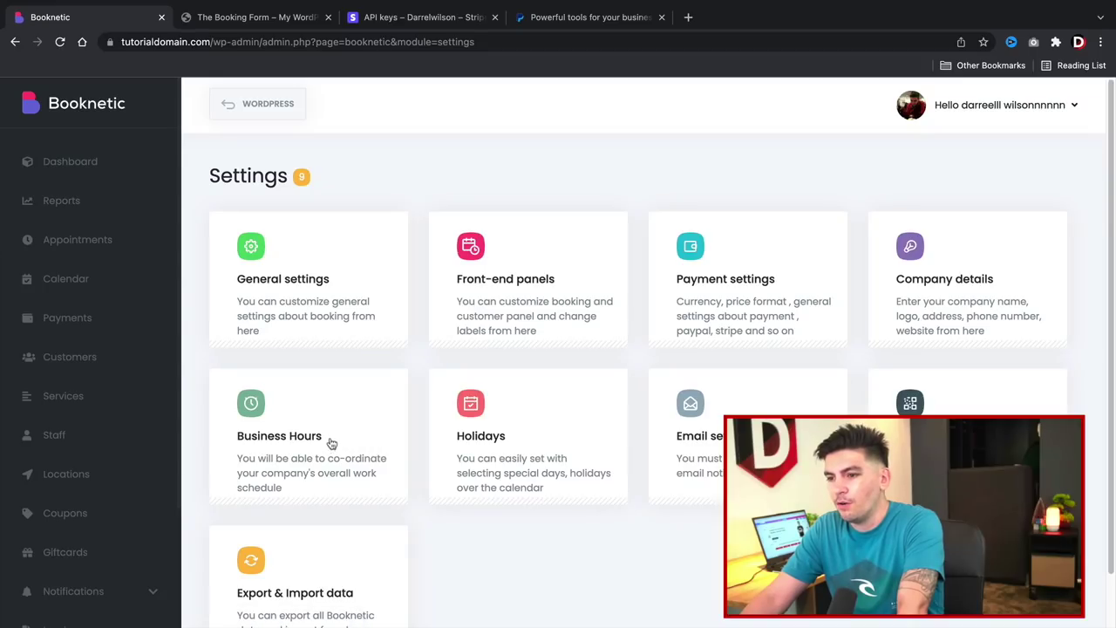
{"action": "left_click", "coordinate": [719, 276]}
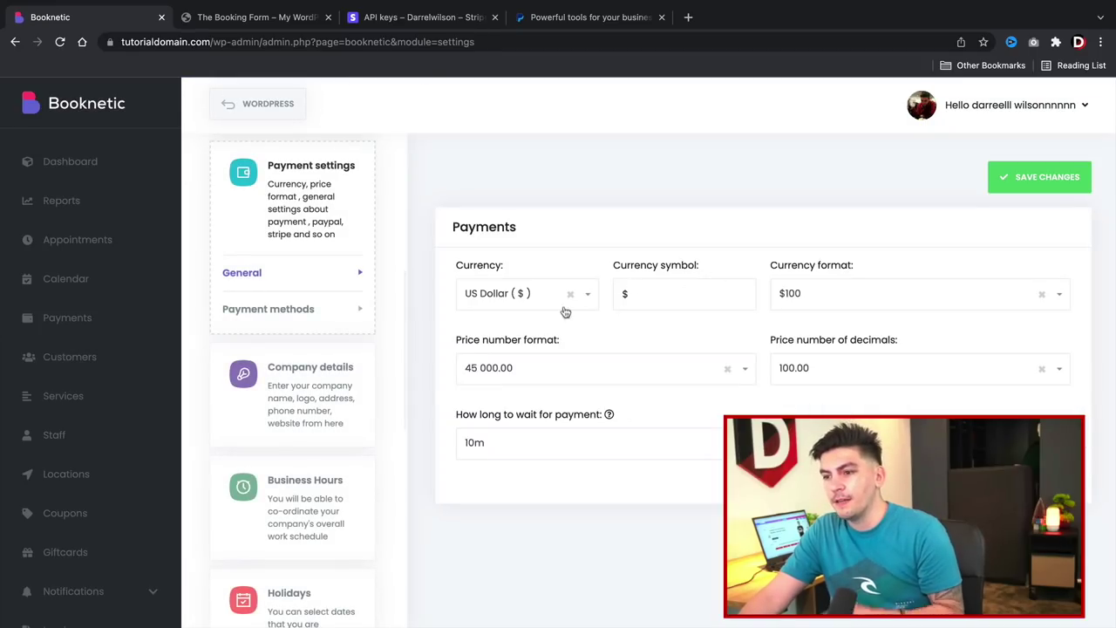
{"action": "left_click", "coordinate": [305, 312]}
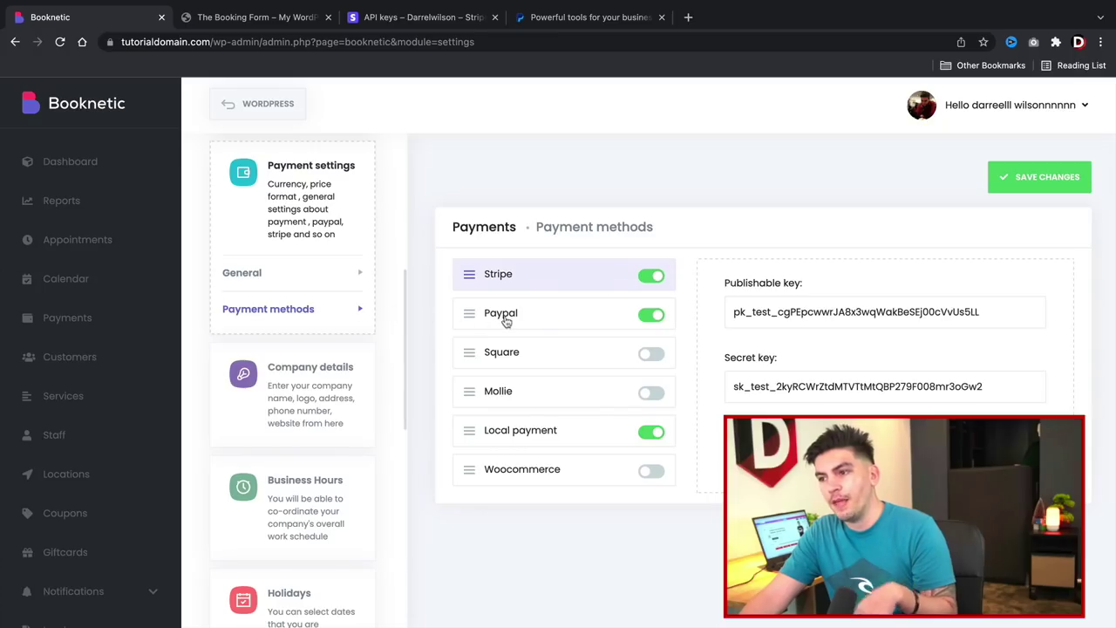
Open the PayPal payment method and keep its Mode on Sandbox.
{"action": "left_click", "coordinate": [546, 317]}
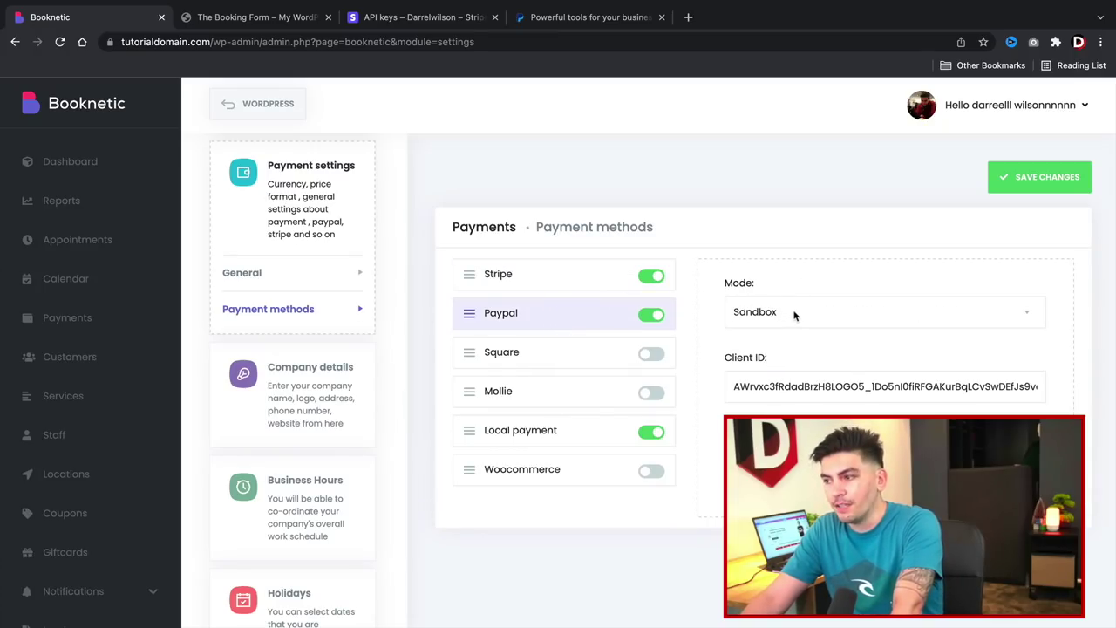
{"action": "left_click", "coordinate": [794, 314]}
{"action": "left_click", "coordinate": [793, 311]}
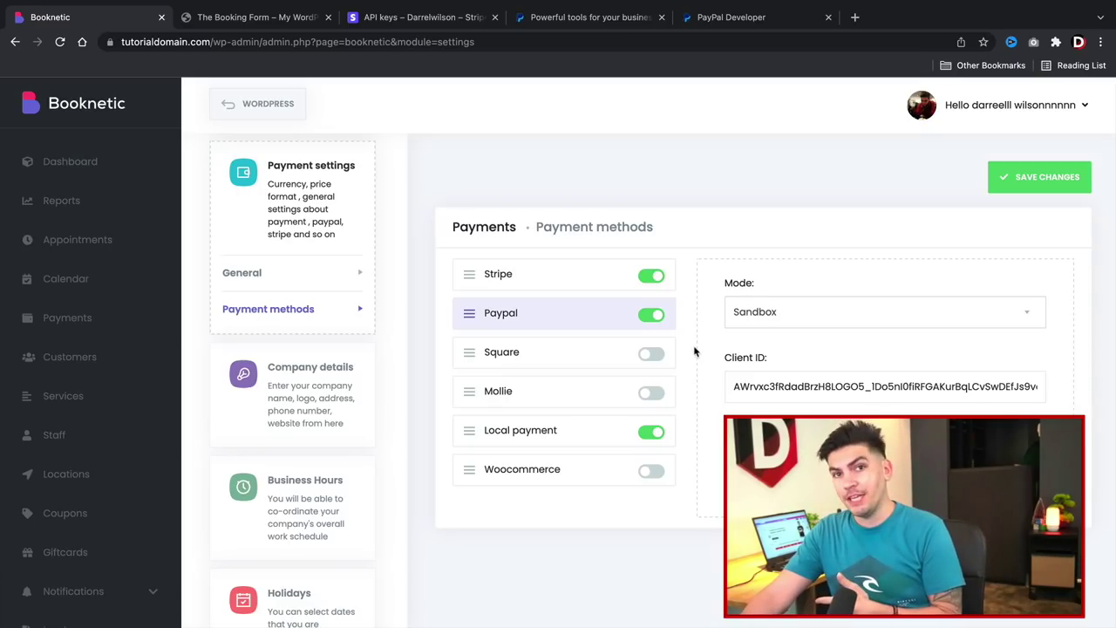
{"action": "left_click", "coordinate": [722, 16]}
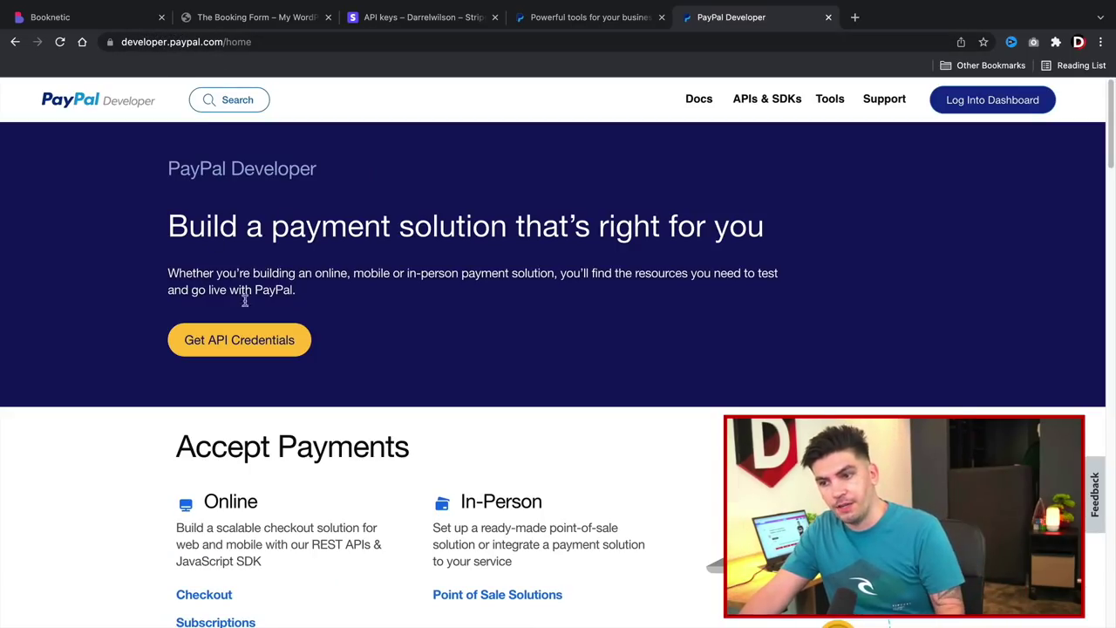
Create a PayPal sandbox app named Booknetic linked to the sandbox business account.
{"action": "left_click", "coordinate": [225, 343]}
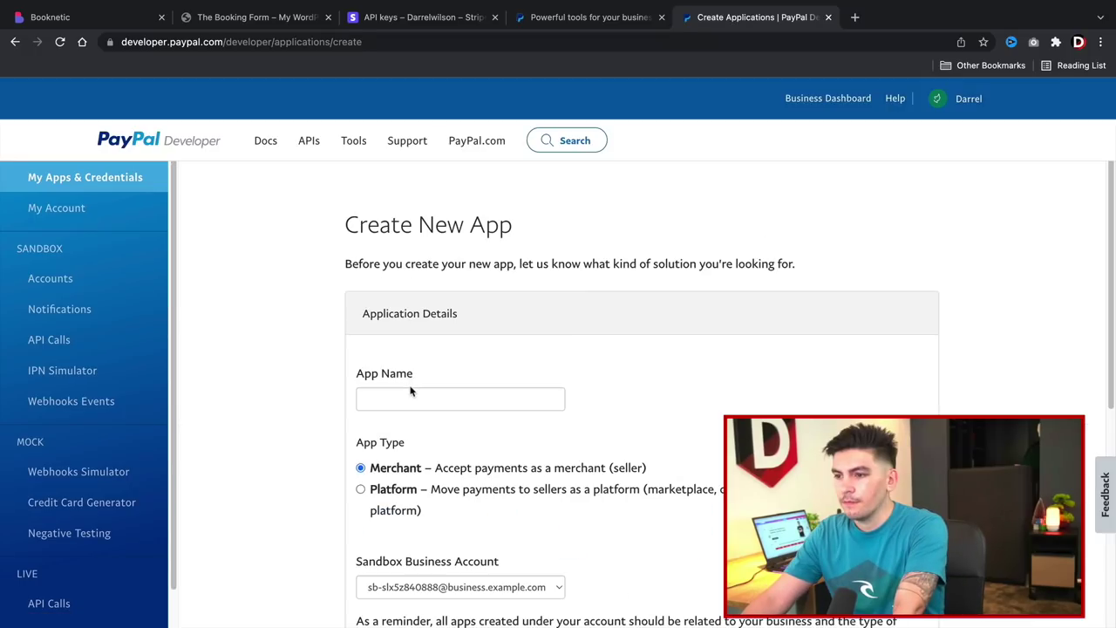
{"action": "left_click", "coordinate": [413, 398]}
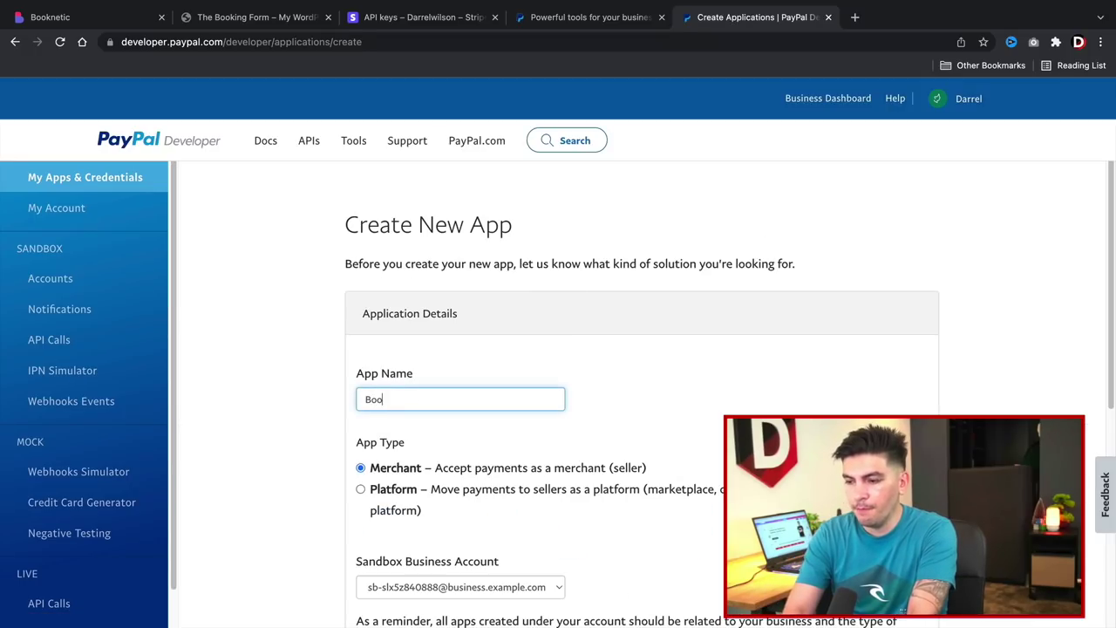
{"action": "scroll", "coordinate": [411, 399], "scroll_direction": "down", "scroll_amount": 10}
{"action": "scroll", "coordinate": [449, 262], "scroll_direction": "up", "scroll_amount": 6}
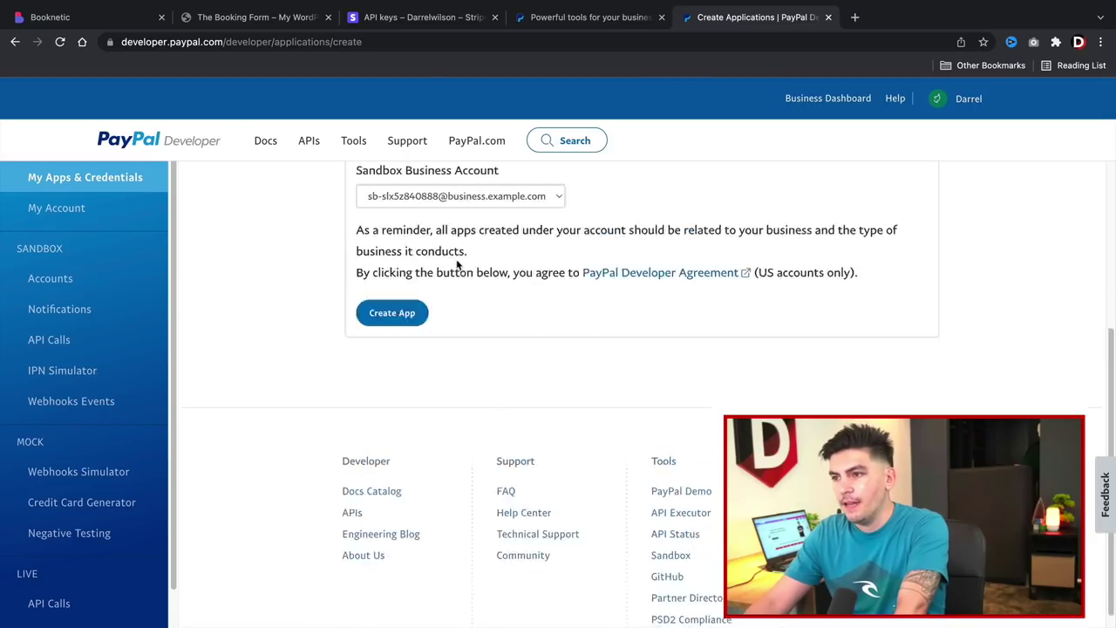
{"action": "left_click", "coordinate": [449, 404]}
{"action": "left_click", "coordinate": [448, 420]}
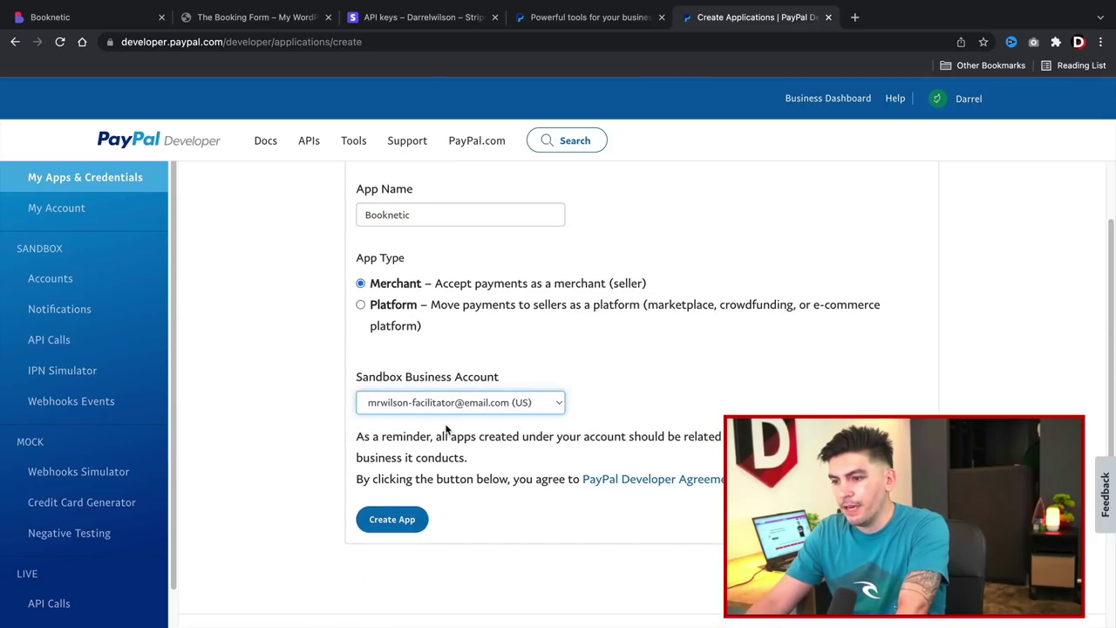
{"action": "left_click", "coordinate": [397, 520]}
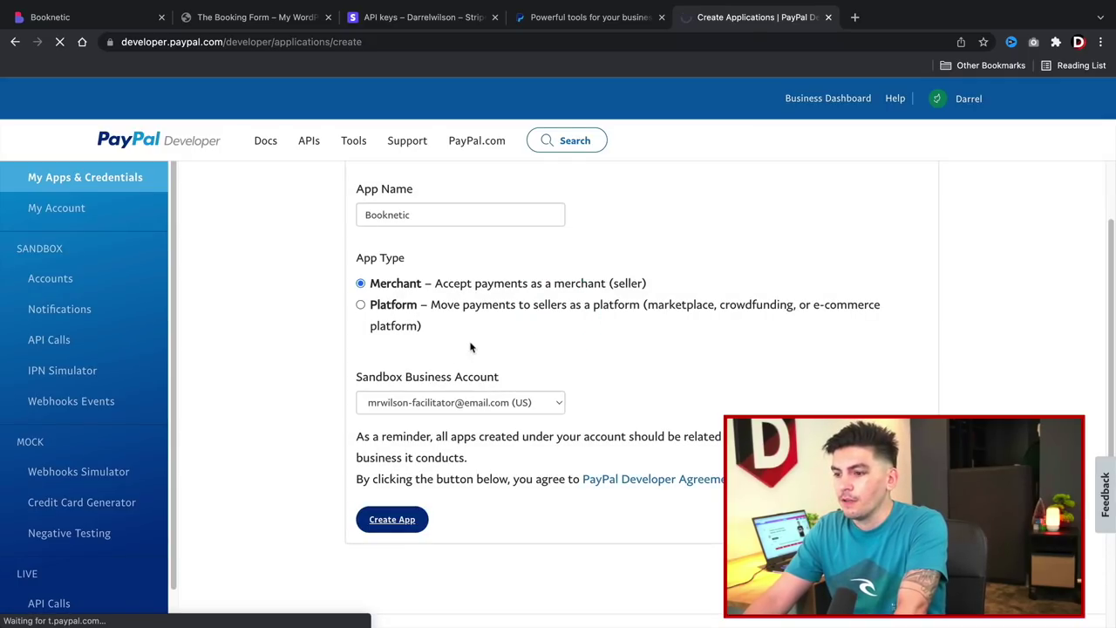
Select and copy the new app's sandbox Client ID.
{"action": "scroll", "coordinate": [462, 436], "scroll_direction": "down", "scroll_amount": 1}
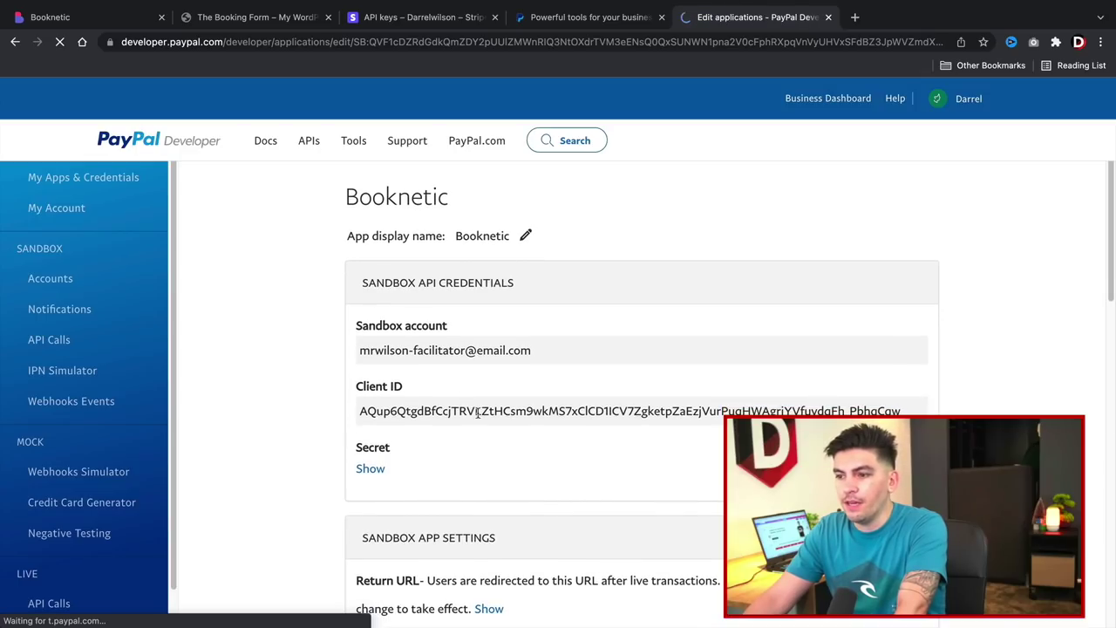
{"action": "left_click_drag", "start_coordinate": [414, 390], "coordinate": [358, 387]}
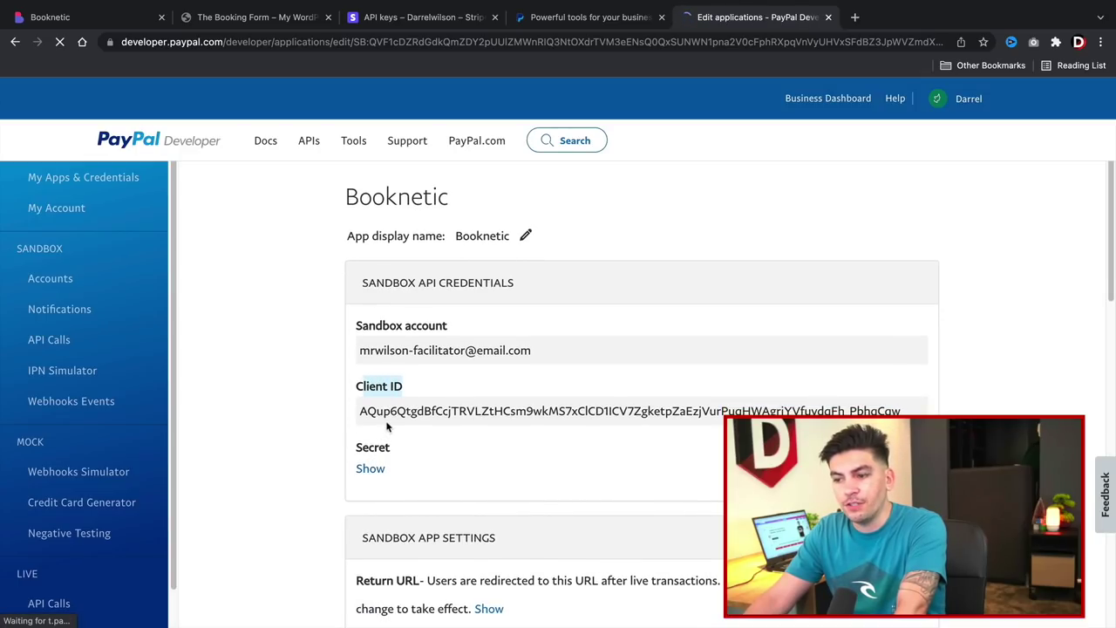
{"action": "double_click", "coordinate": [388, 413]}
{"action": "right_click", "coordinate": [388, 412]}
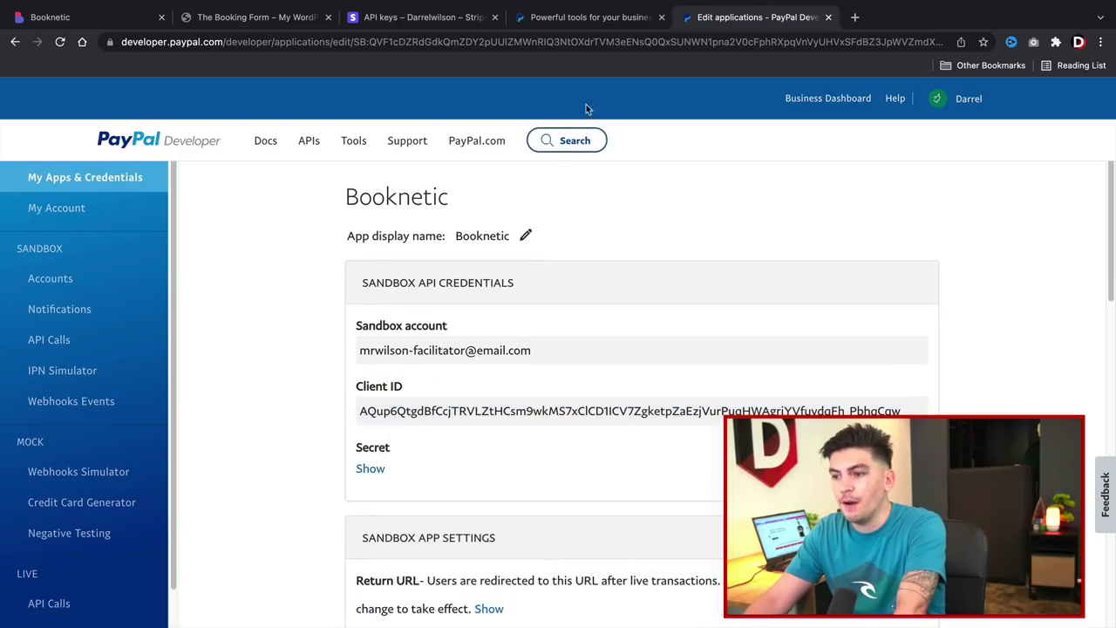
{"action": "left_click", "coordinate": [257, 18]}
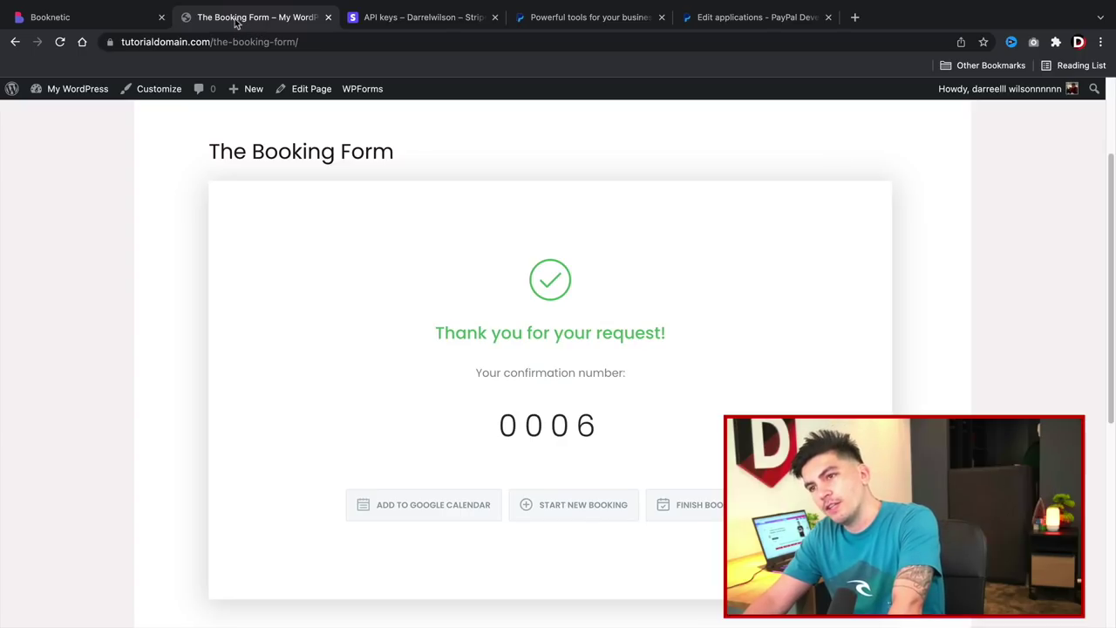
Paste the copied Client ID into Booknetic's PayPal settings, then clear the field and save.
{"action": "left_click", "coordinate": [130, 20]}
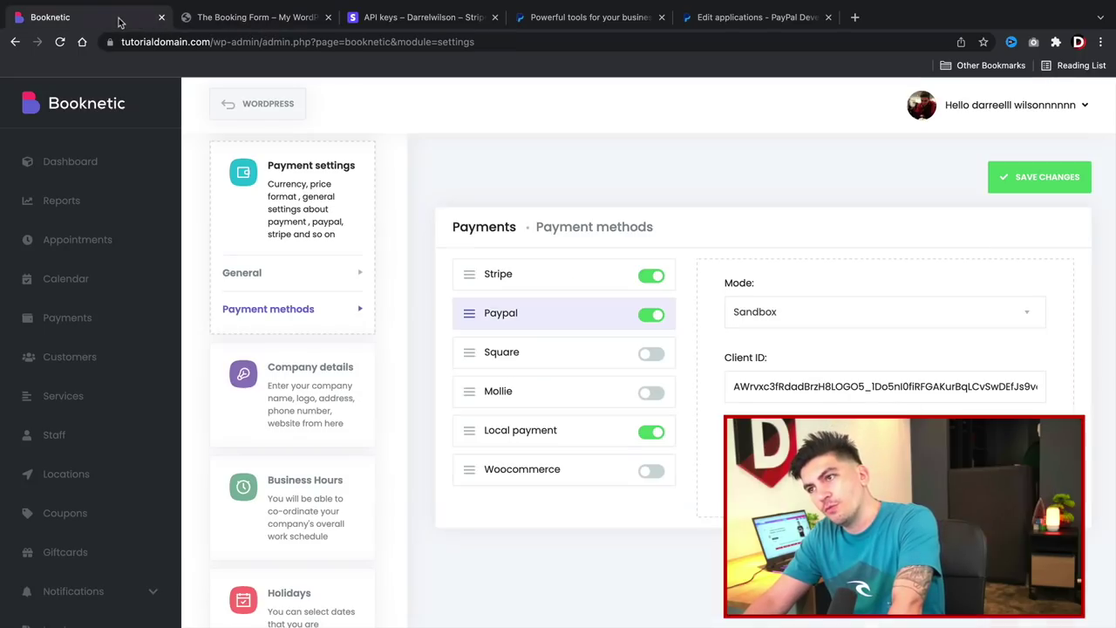
{"action": "double_click", "coordinate": [785, 384]}
{"action": "right_click", "coordinate": [788, 384]}
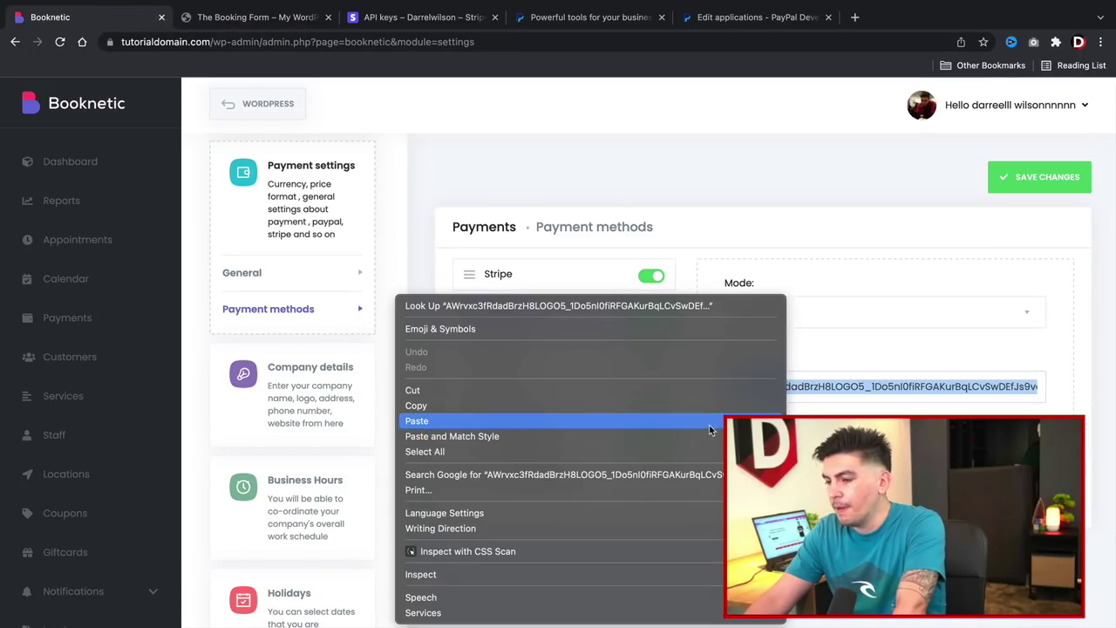
{"action": "left_click", "coordinate": [709, 422]}
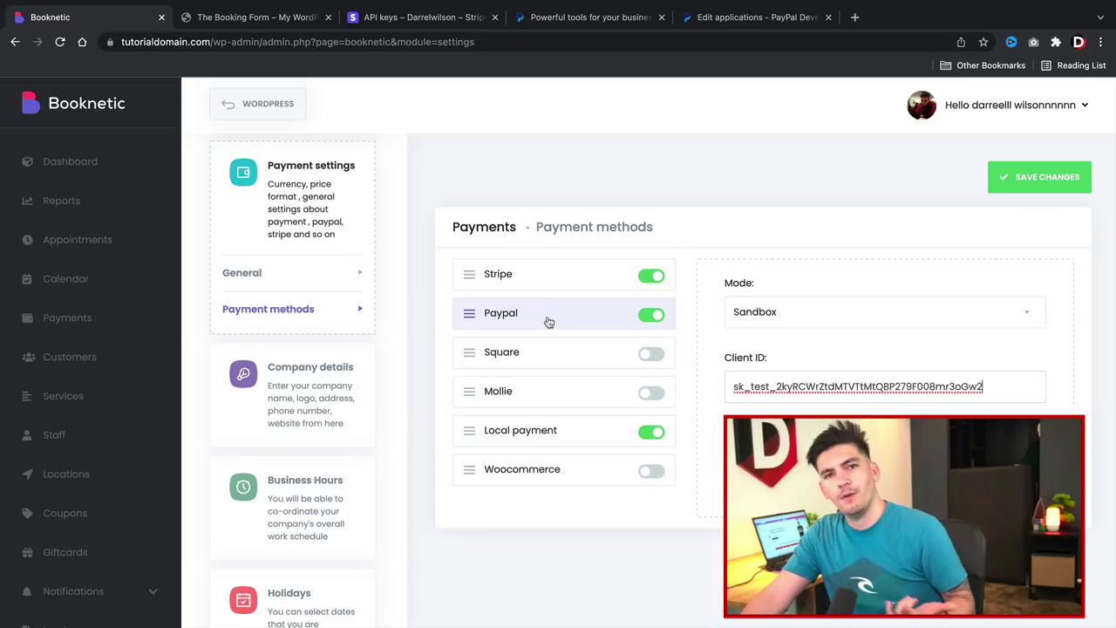
{"action": "double_click", "coordinate": [766, 381]}
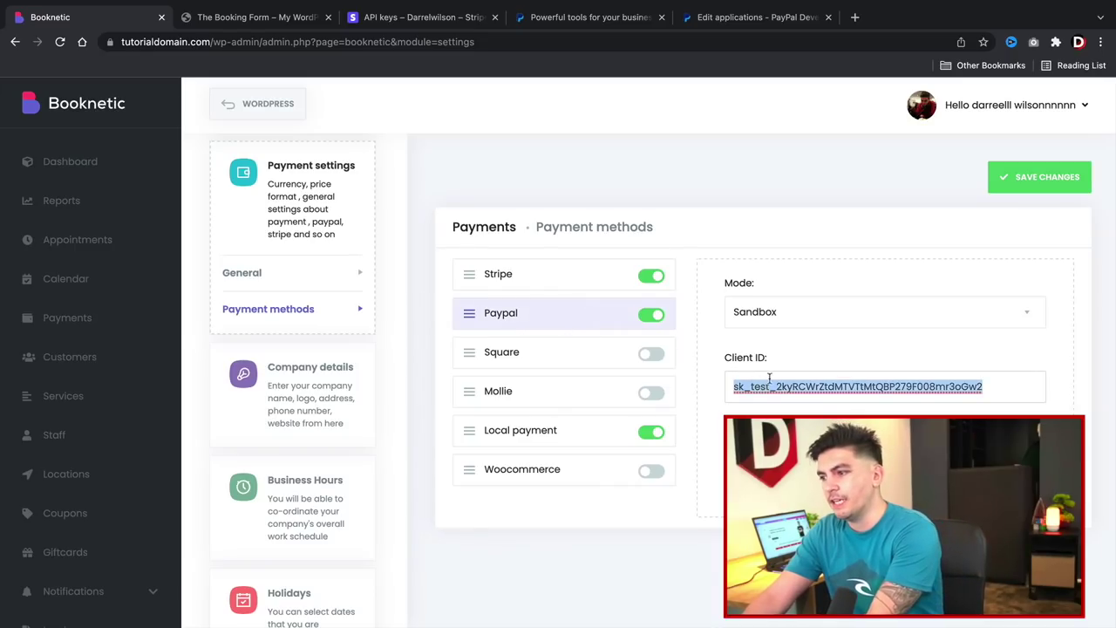
{"action": "key", "text": "BackSpace"}
{"action": "left_click", "coordinate": [1023, 181]}
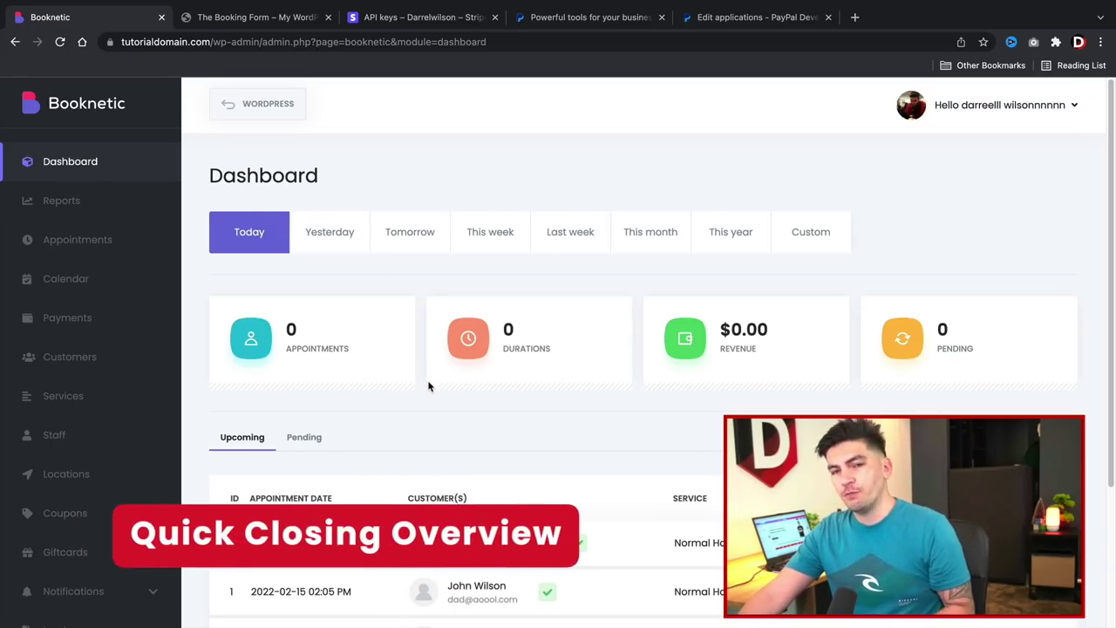
Look over Reports, then the Appointments list with its Customer filter options.
{"action": "scroll", "coordinate": [428, 384], "scroll_direction": "down", "scroll_amount": 2}
{"action": "scroll", "coordinate": [428, 394], "scroll_direction": "down", "scroll_amount": 1}
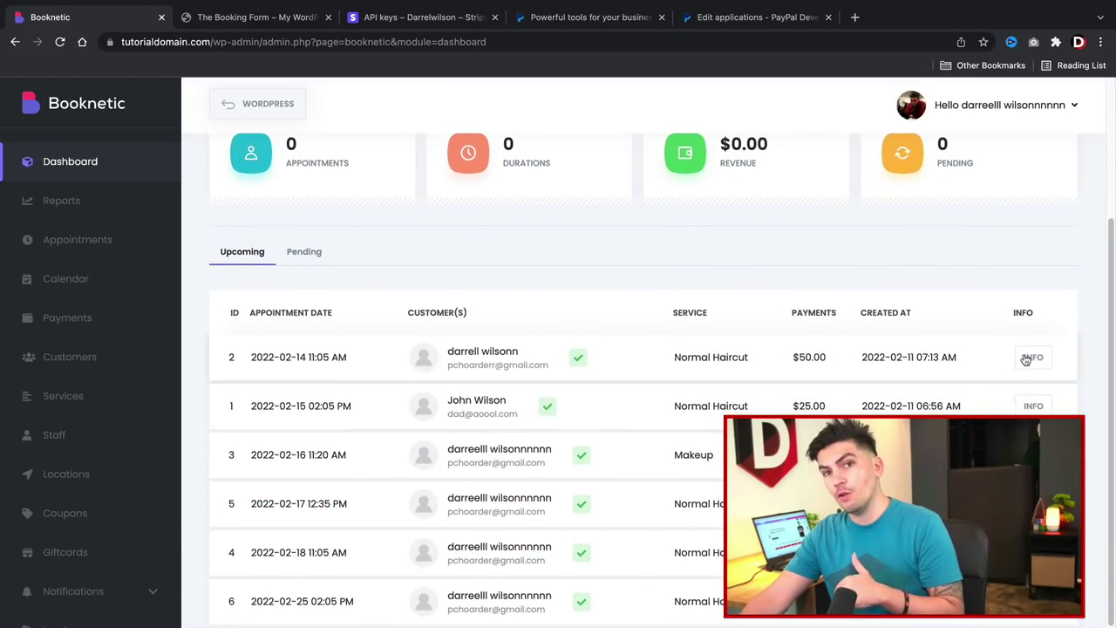
{"action": "left_click", "coordinate": [125, 215]}
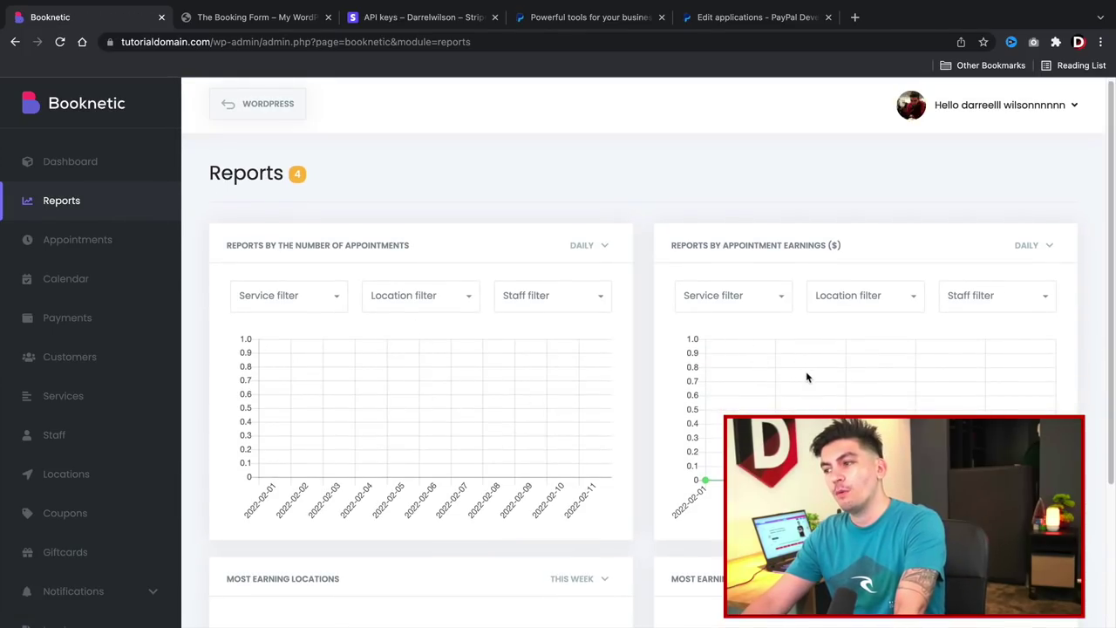
{"action": "scroll", "coordinate": [598, 436], "scroll_direction": "down", "scroll_amount": 3}
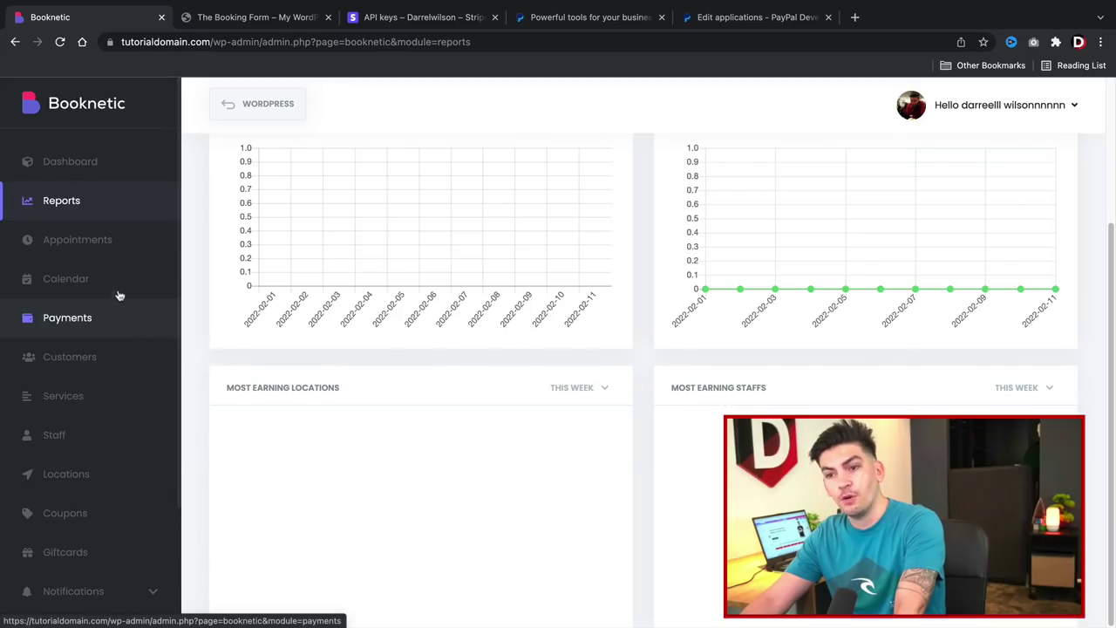
{"action": "left_click", "coordinate": [115, 240]}
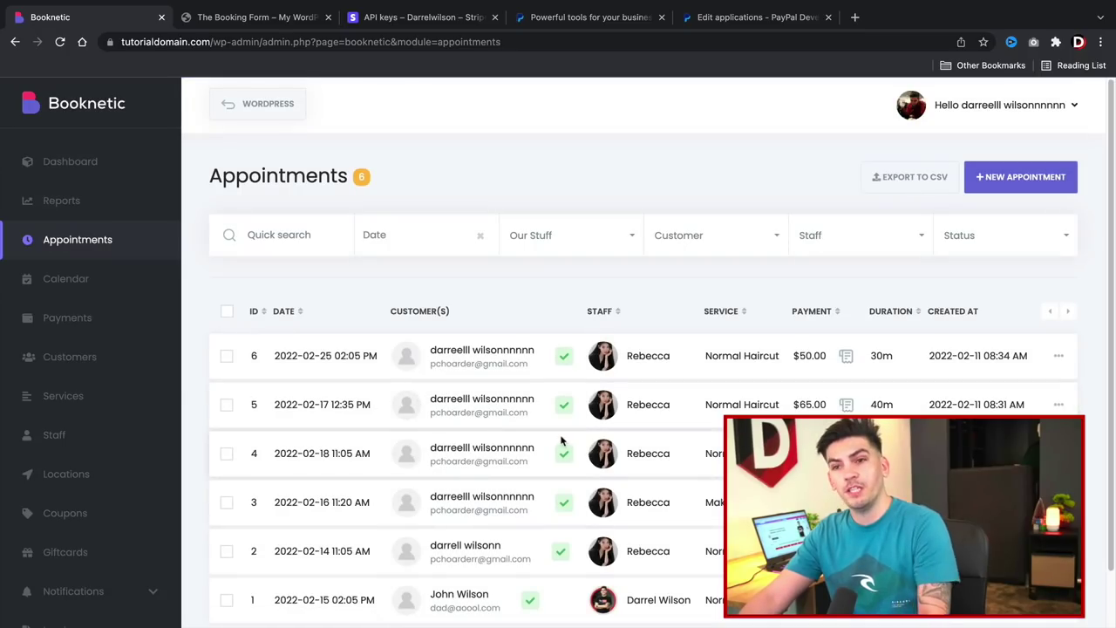
{"action": "left_click", "coordinate": [695, 242]}
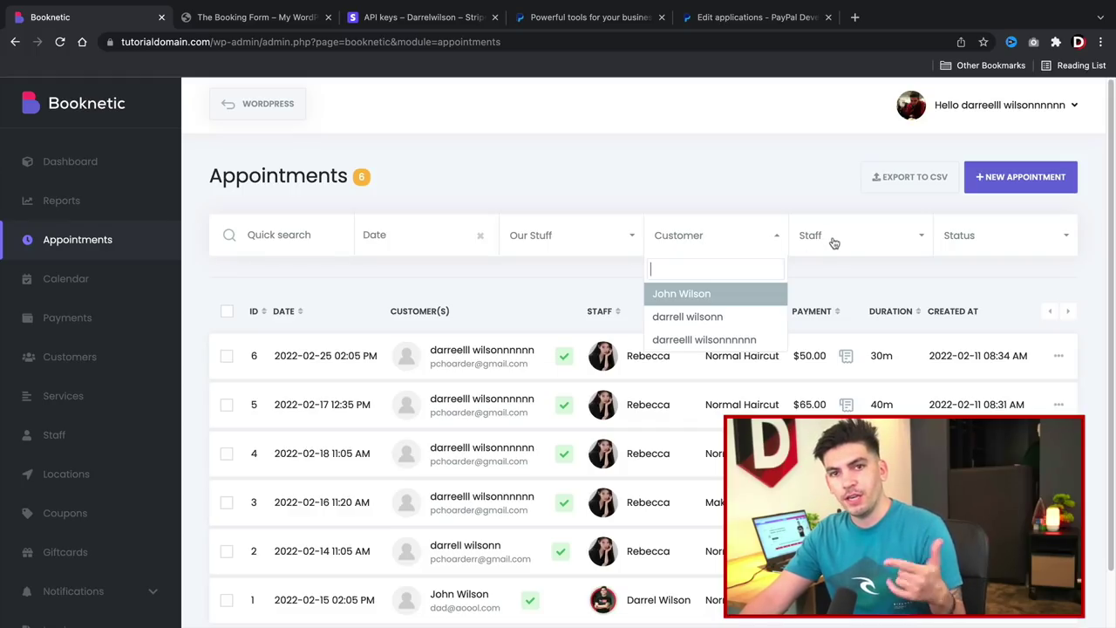
View the February booking calendar, then move on to Payments.
{"action": "left_click", "coordinate": [120, 288]}
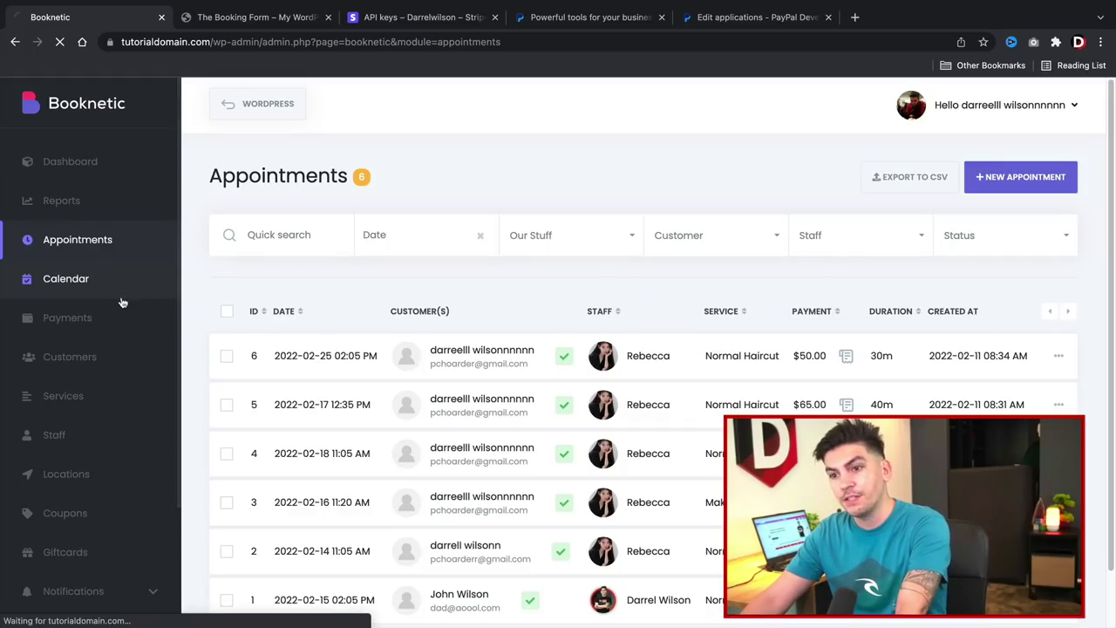
{"action": "scroll", "coordinate": [256, 405], "scroll_direction": "down", "scroll_amount": 5}
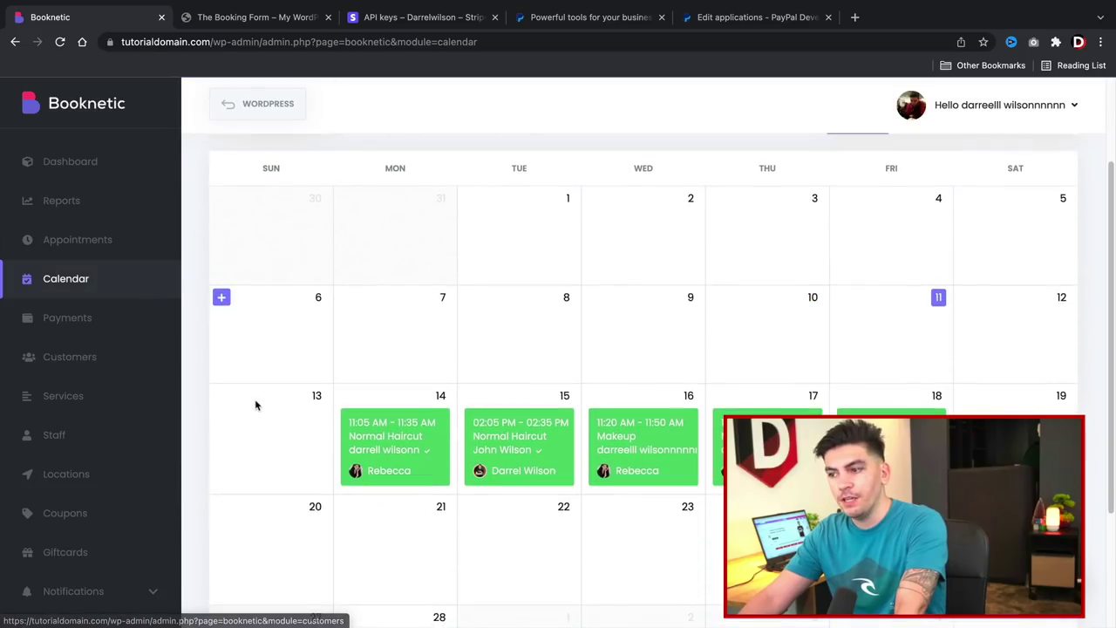
{"action": "mouse_move", "coordinate": [256, 405]}
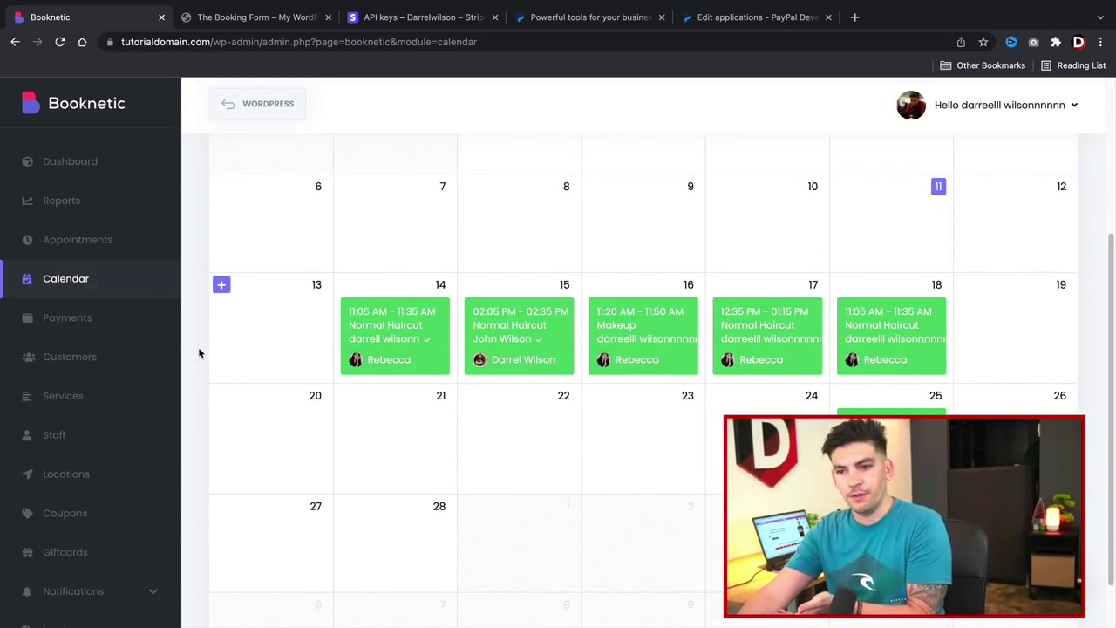
{"action": "left_click", "coordinate": [133, 323]}
Glance at payments, then browse Customers, the Services category tree, and the two-member Staff list.
{"action": "scroll", "coordinate": [349, 367], "scroll_direction": "down", "scroll_amount": 1}
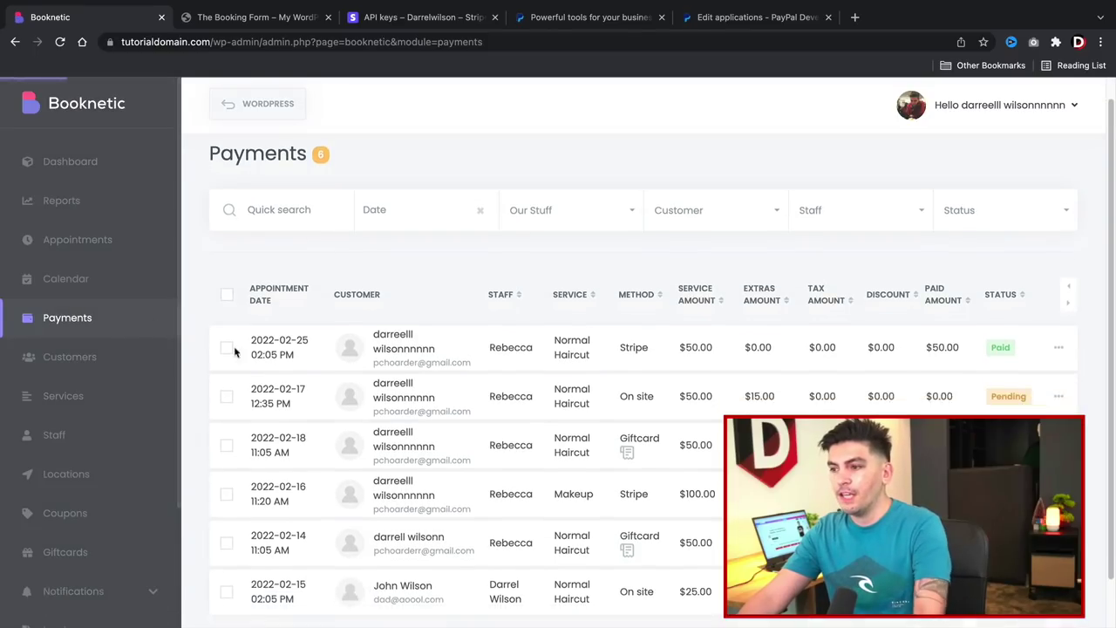
{"action": "scroll", "coordinate": [506, 367], "scroll_direction": "down", "scroll_amount": 1}
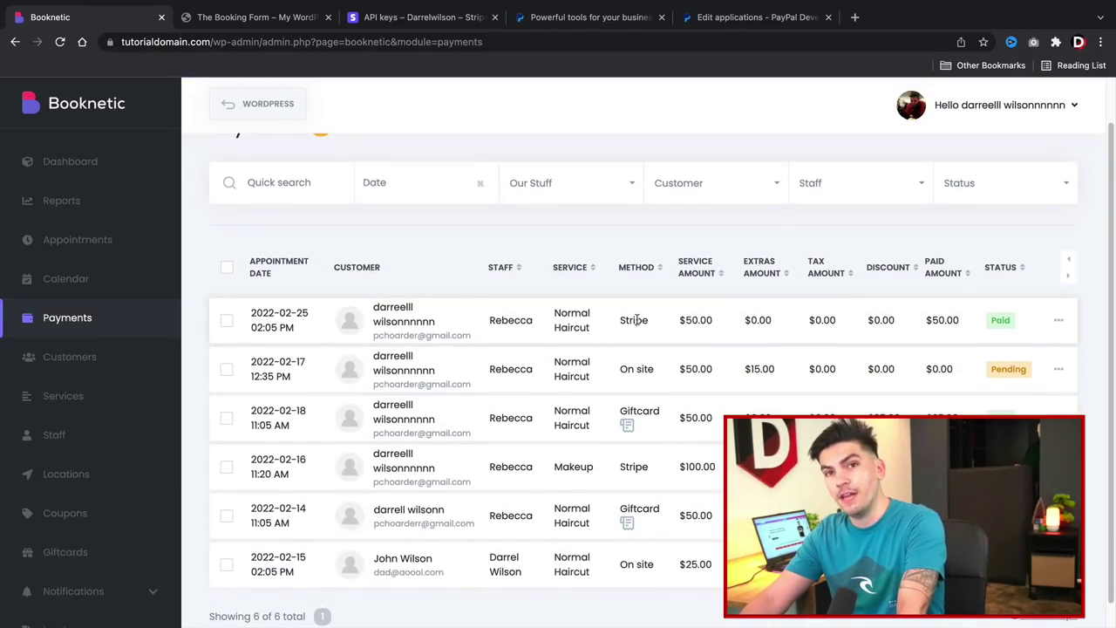
{"action": "left_click_drag", "start_coordinate": [621, 411], "coordinate": [653, 411]}
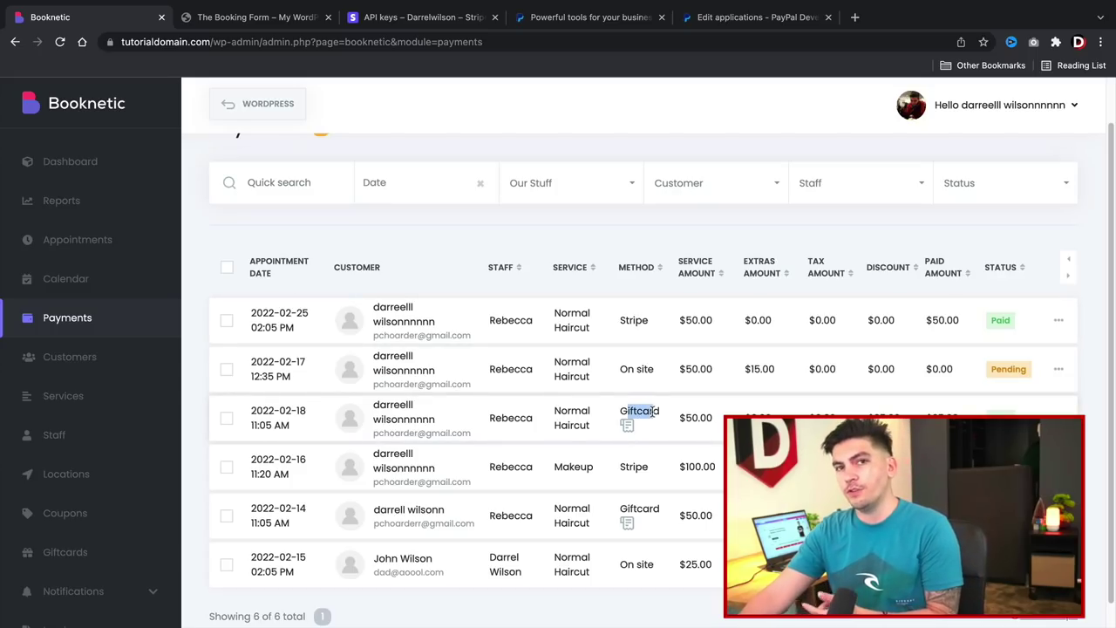
{"action": "left_click", "coordinate": [119, 367]}
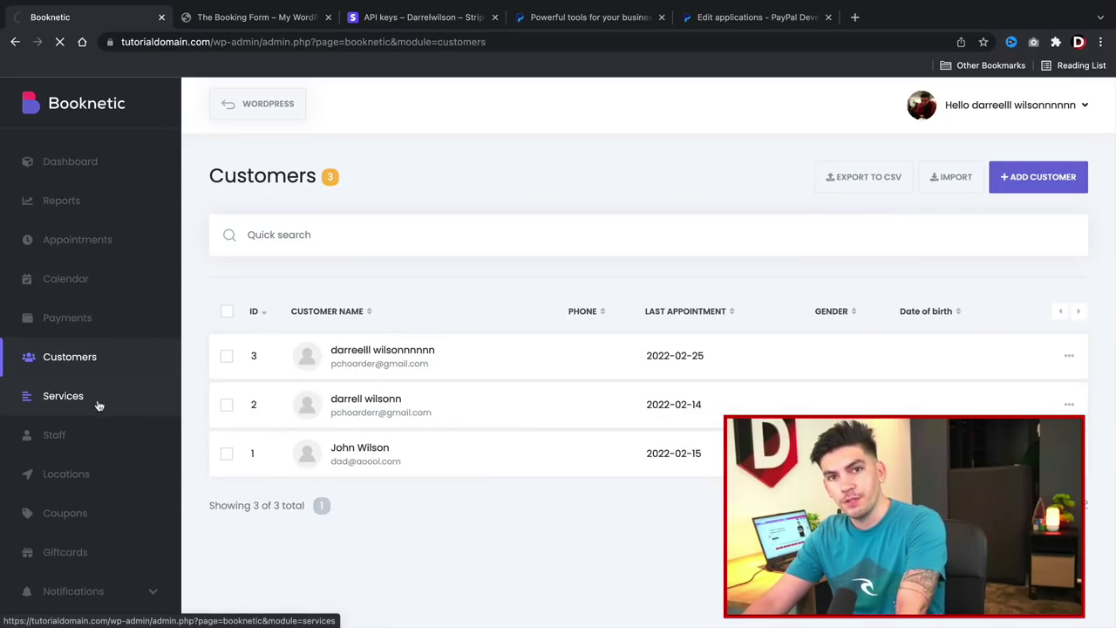
{"action": "left_click", "coordinate": [99, 401]}
{"action": "left_click_drag", "start_coordinate": [578, 456], "coordinate": [546, 417]}
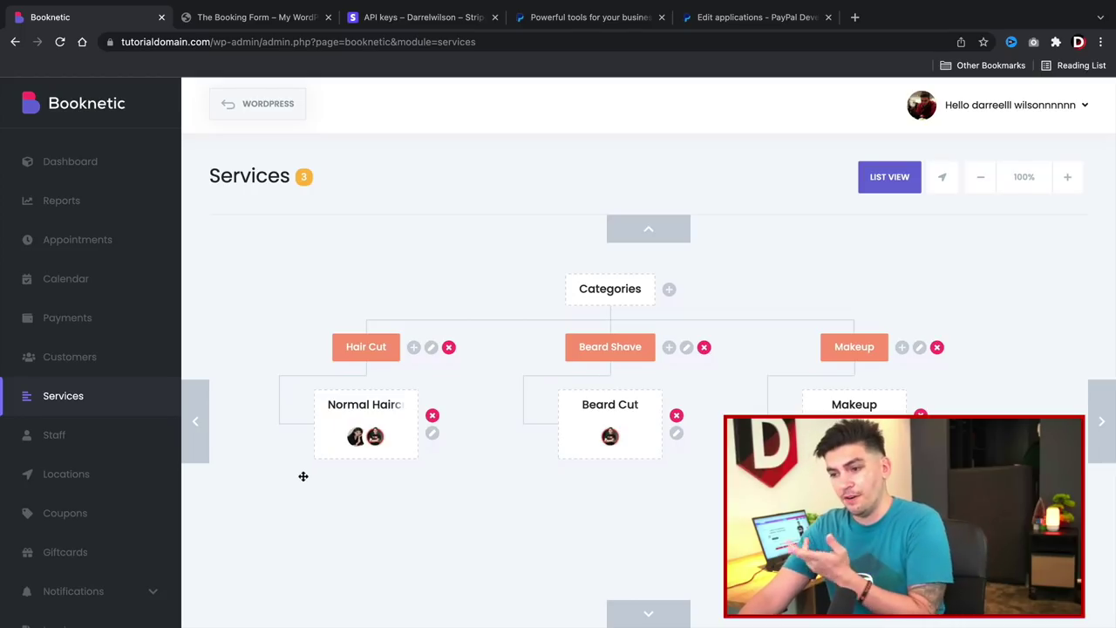
{"action": "left_click", "coordinate": [67, 439]}
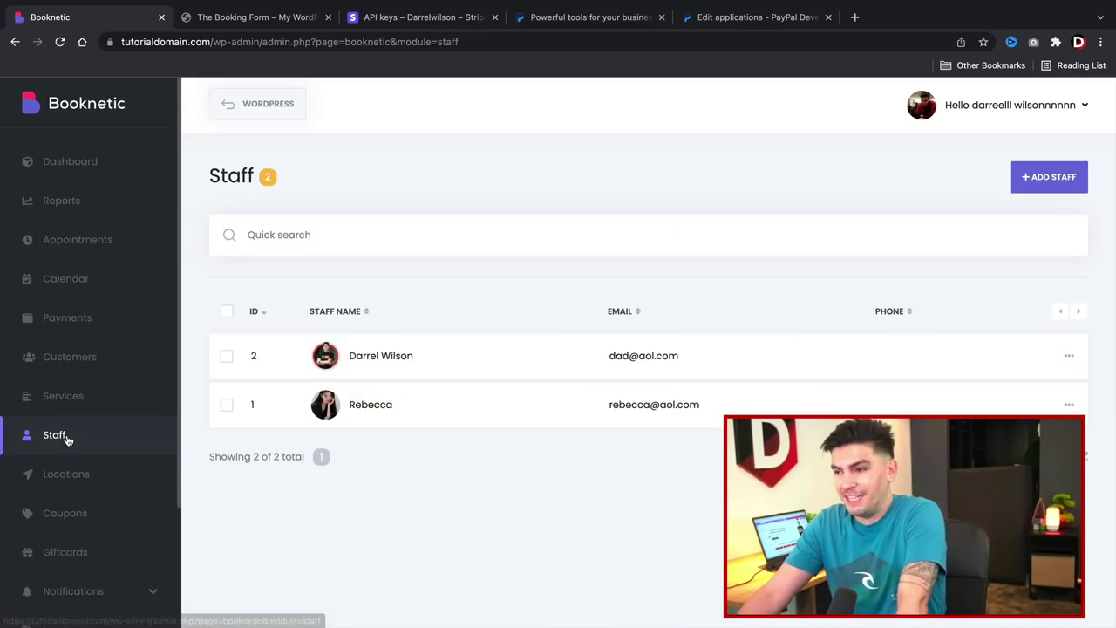
Browse Locations, Coupons and Giftcards, and expand the email, SMS and WhatsApp Notifications.
{"action": "left_click", "coordinate": [106, 480]}
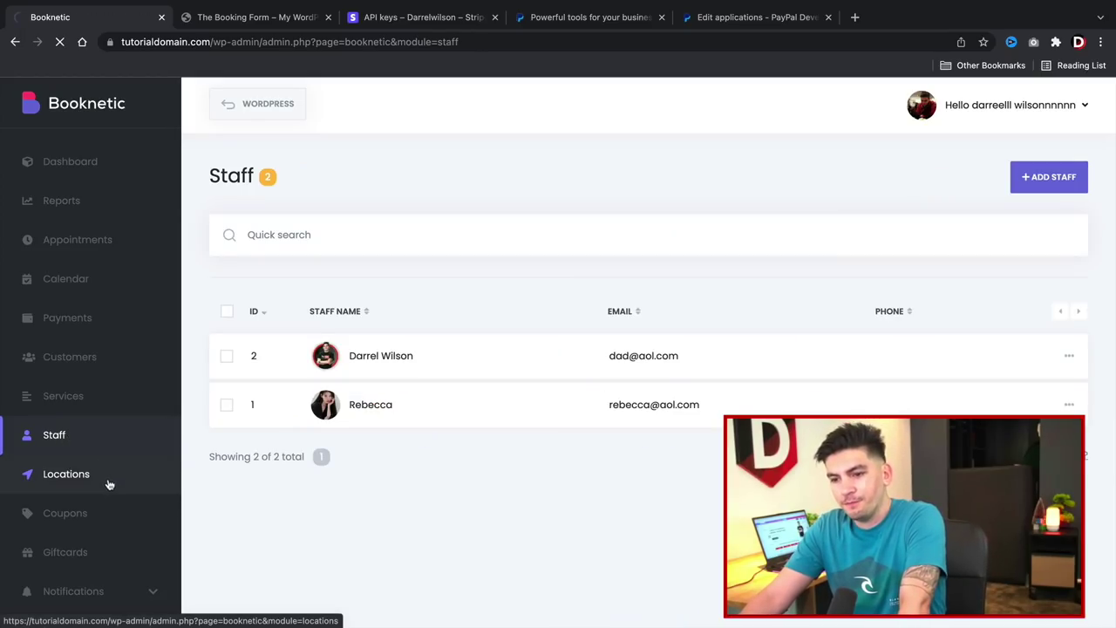
{"action": "left_click", "coordinate": [101, 511]}
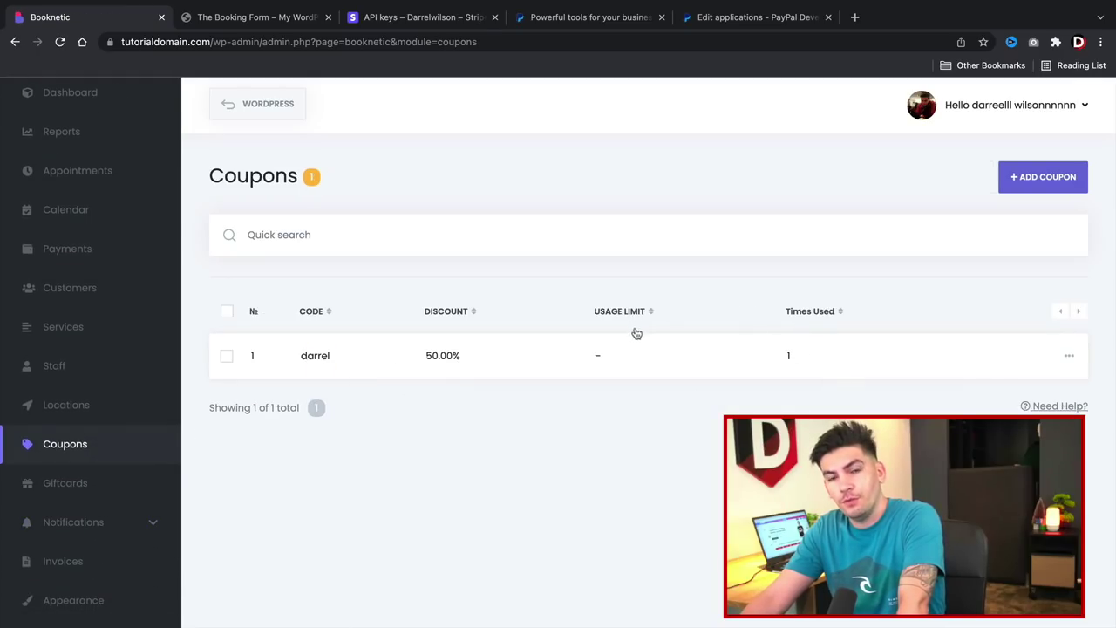
{"action": "left_click", "coordinate": [115, 484]}
{"action": "scroll", "coordinate": [116, 488], "scroll_direction": "down", "scroll_amount": 3}
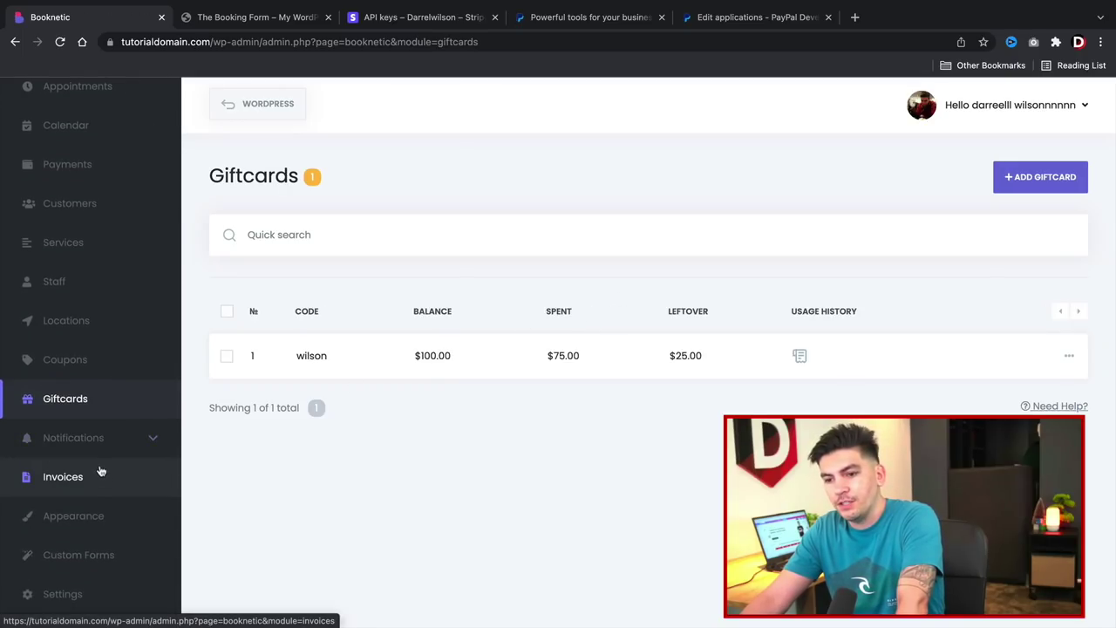
{"action": "left_click", "coordinate": [103, 438]}
{"action": "scroll", "coordinate": [88, 471], "scroll_direction": "down", "scroll_amount": 3}
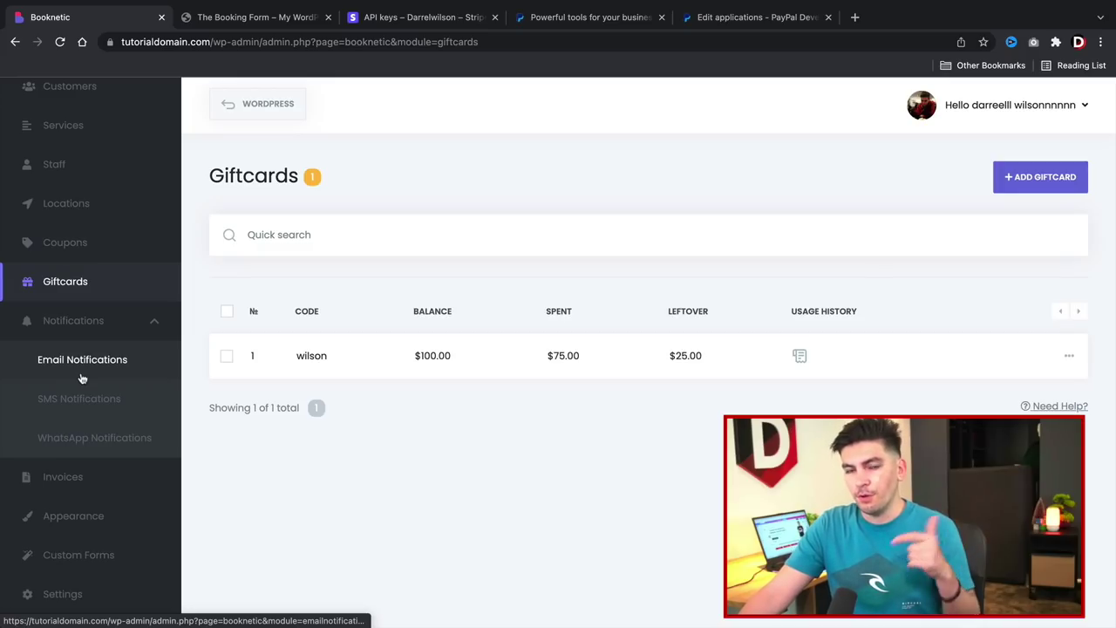
Look through Invoices, Appearance styles and Custom Forms, ending on the Settings overview.
{"action": "left_click", "coordinate": [74, 486]}
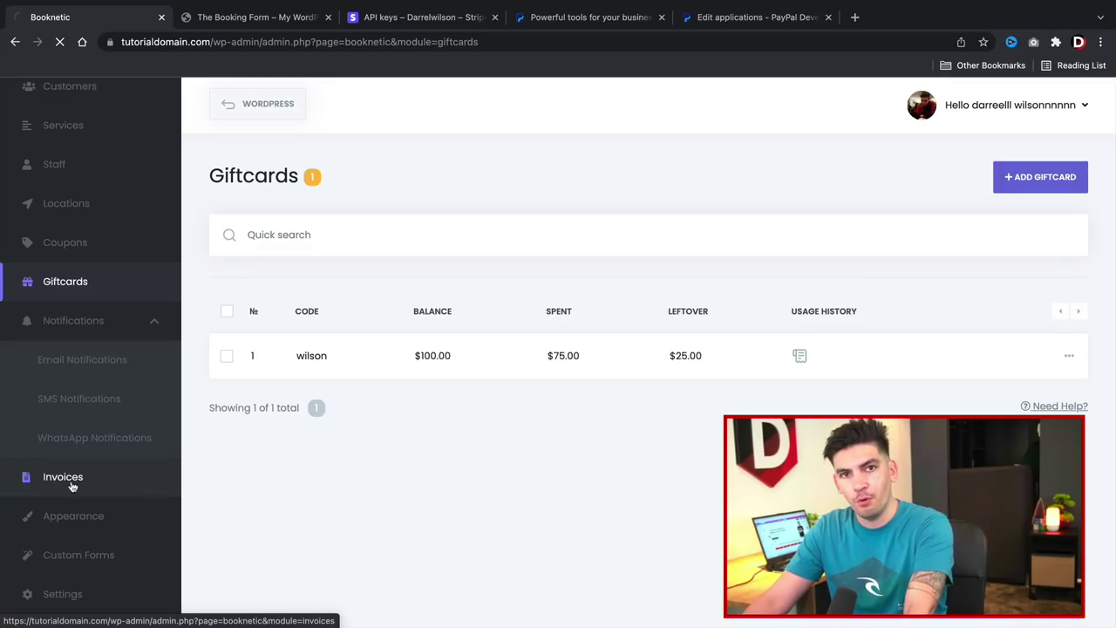
{"action": "scroll", "coordinate": [72, 486], "scroll_direction": "down", "scroll_amount": 3}
{"action": "left_click", "coordinate": [94, 527]}
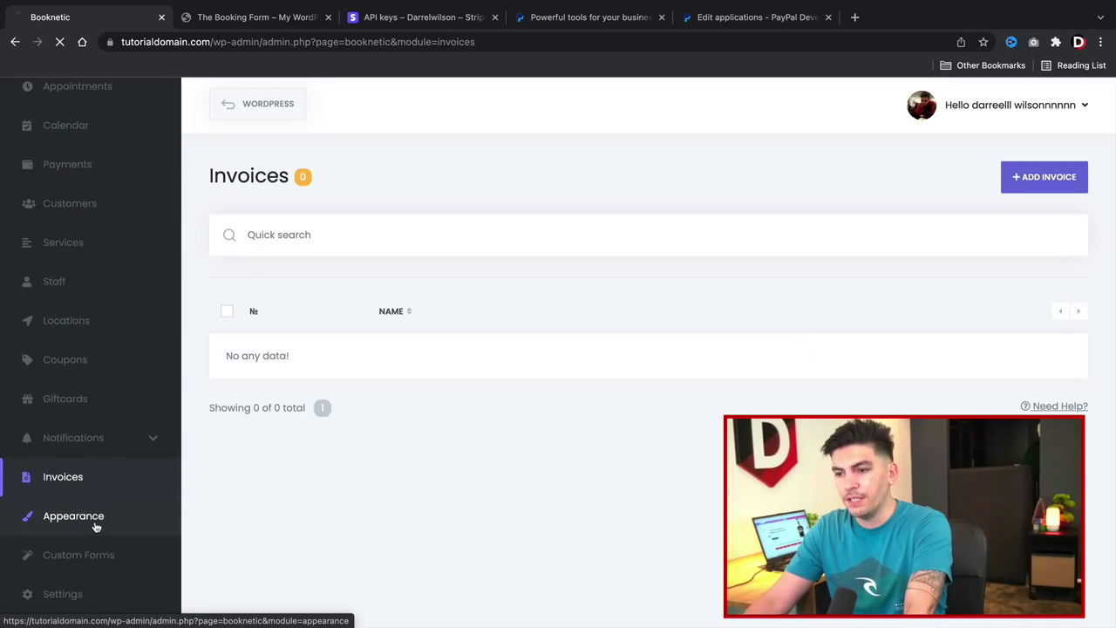
{"action": "scroll", "coordinate": [93, 540], "scroll_direction": "down", "scroll_amount": 3}
{"action": "scroll", "coordinate": [344, 391], "scroll_direction": "down", "scroll_amount": 5}
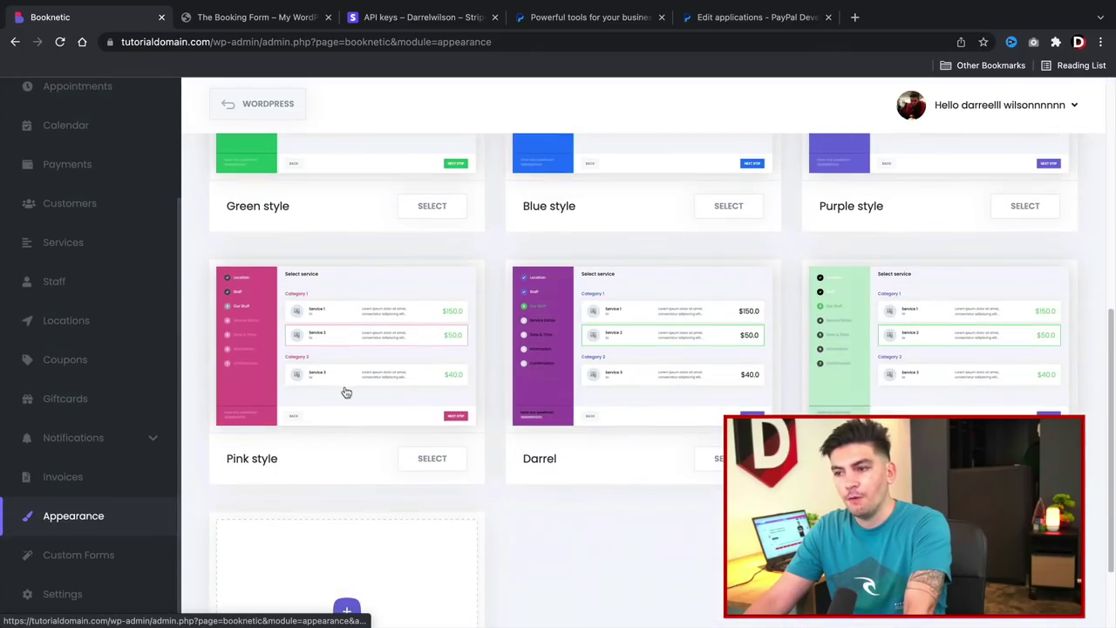
{"action": "left_click", "coordinate": [62, 563]}
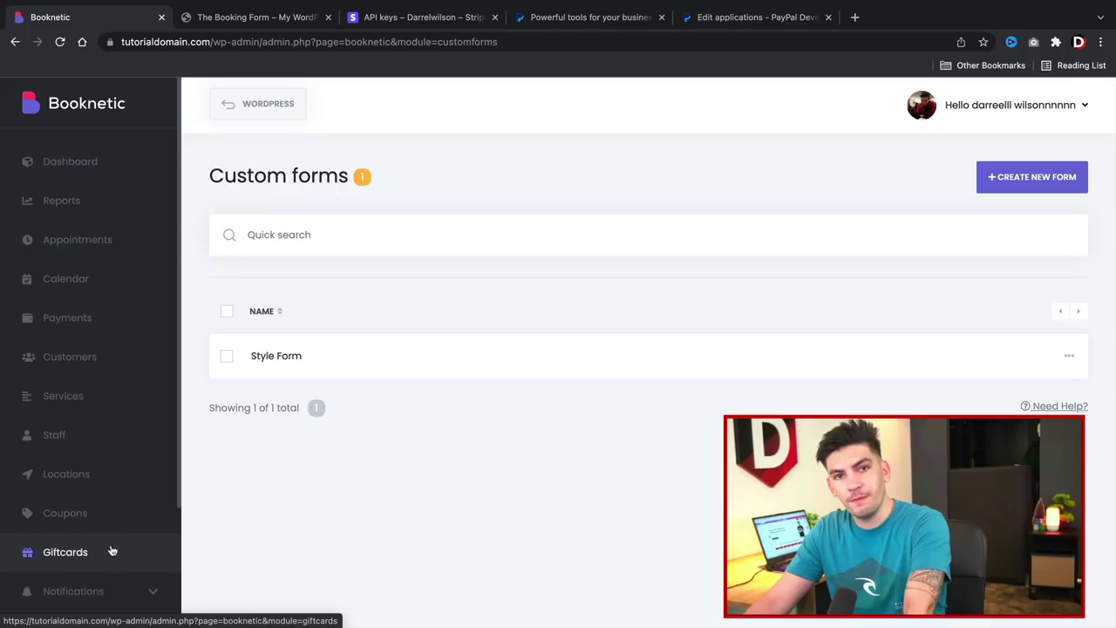
{"action": "scroll", "coordinate": [61, 562], "scroll_direction": "down", "scroll_amount": 5}
{"action": "left_click", "coordinate": [61, 591]}
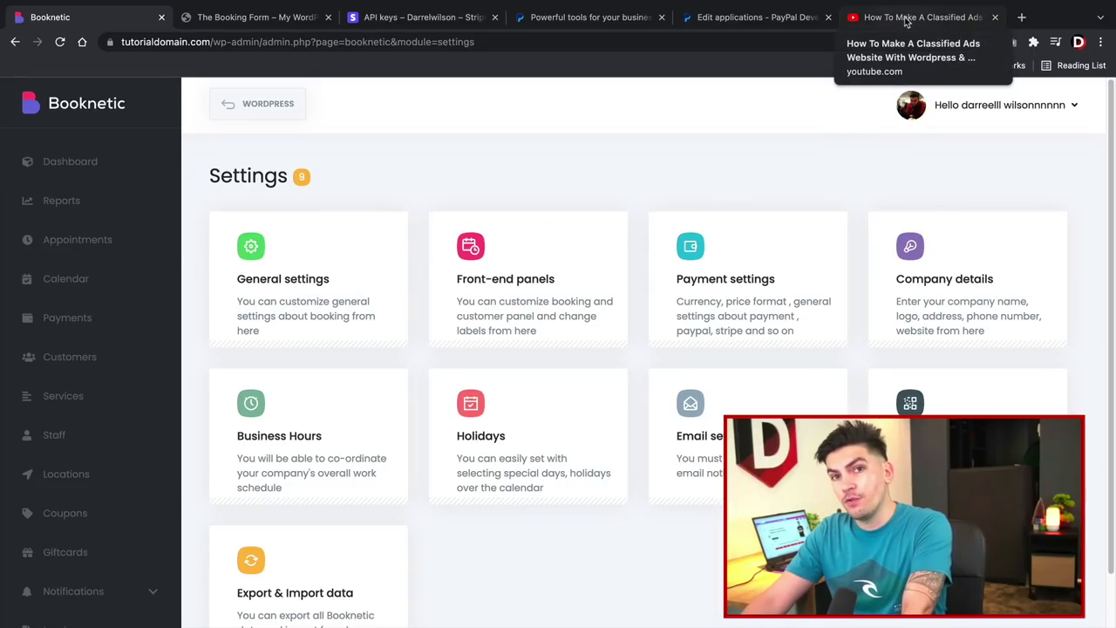
{"action": "left_click", "coordinate": [907, 19]}
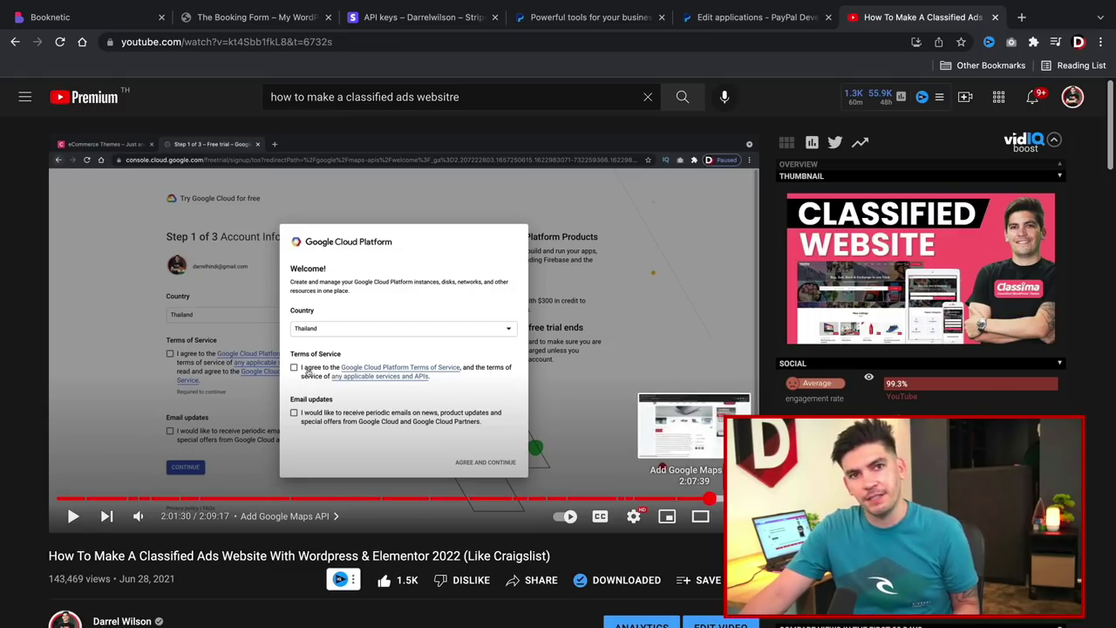
Visit the Booknetic Dashboard, detour to WordPress admin, then return and scroll upcoming appointments.
{"action": "left_click", "coordinate": [98, 19]}
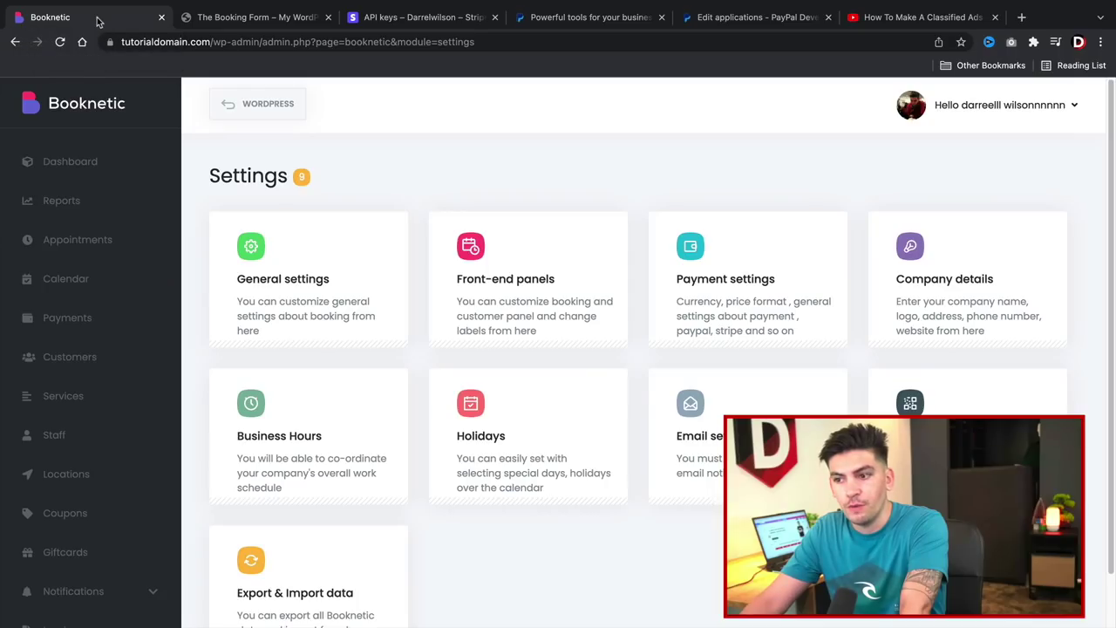
{"action": "left_click", "coordinate": [111, 170]}
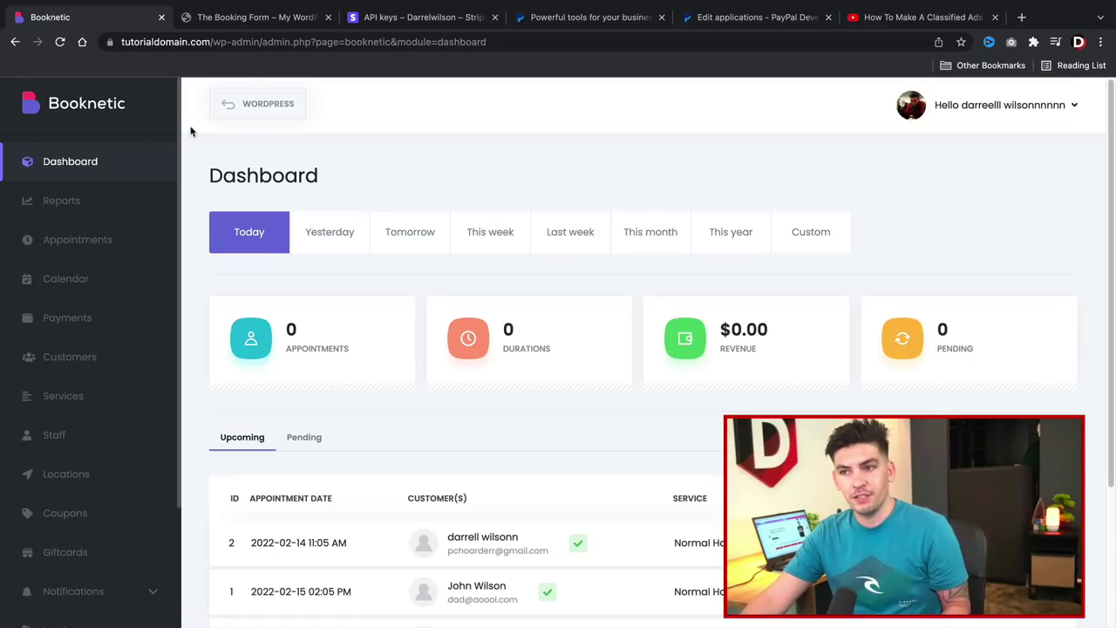
{"action": "left_click", "coordinate": [237, 112]}
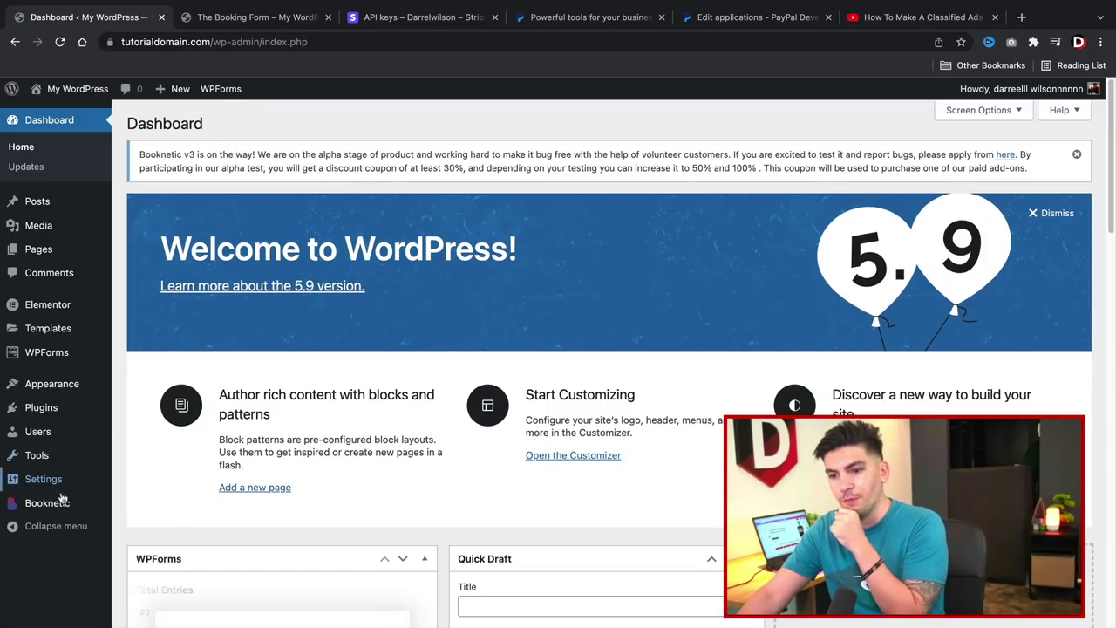
{"action": "left_click", "coordinate": [57, 505]}
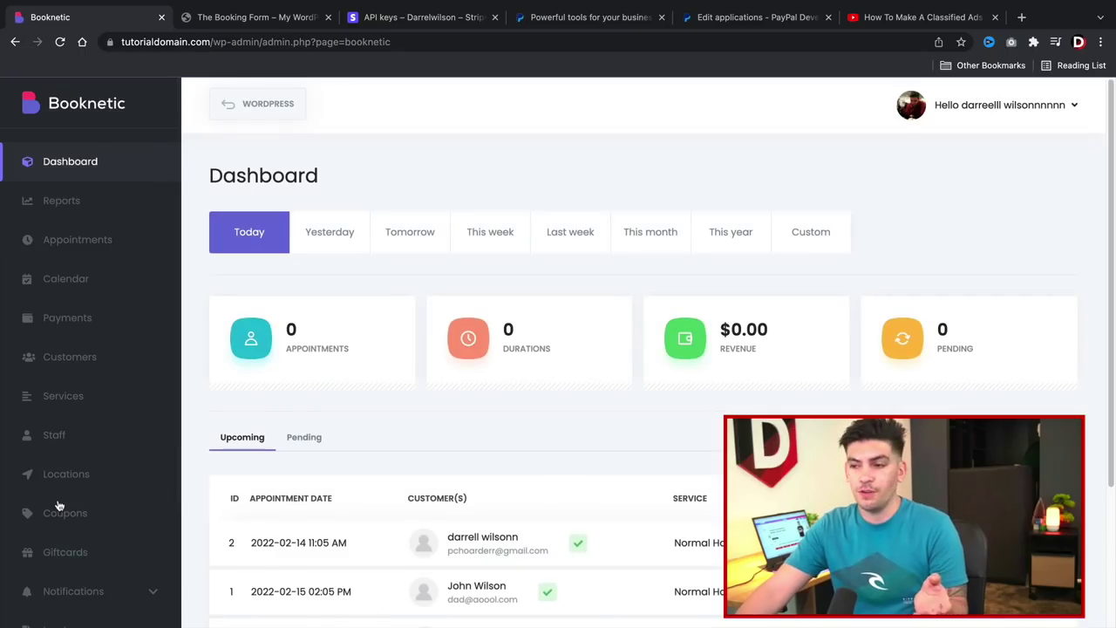
{"action": "scroll", "coordinate": [346, 516], "scroll_direction": "down", "scroll_amount": 2}
{"action": "scroll", "coordinate": [346, 517], "scroll_direction": "down", "scroll_amount": 4}
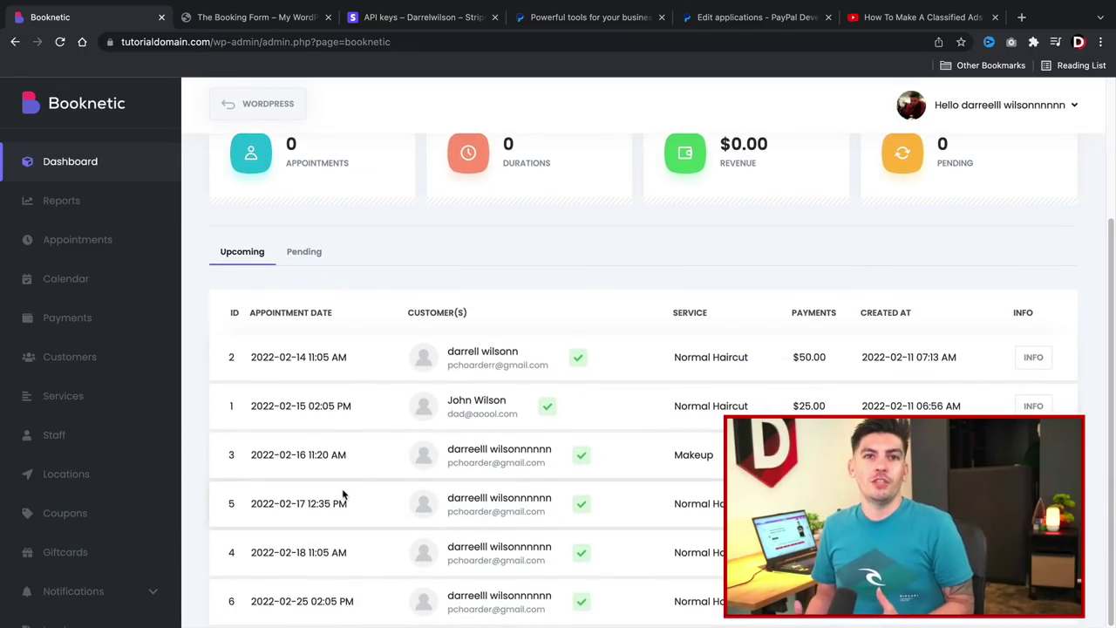
{"action": "scroll", "coordinate": [343, 496], "scroll_direction": "up", "scroll_amount": 4}
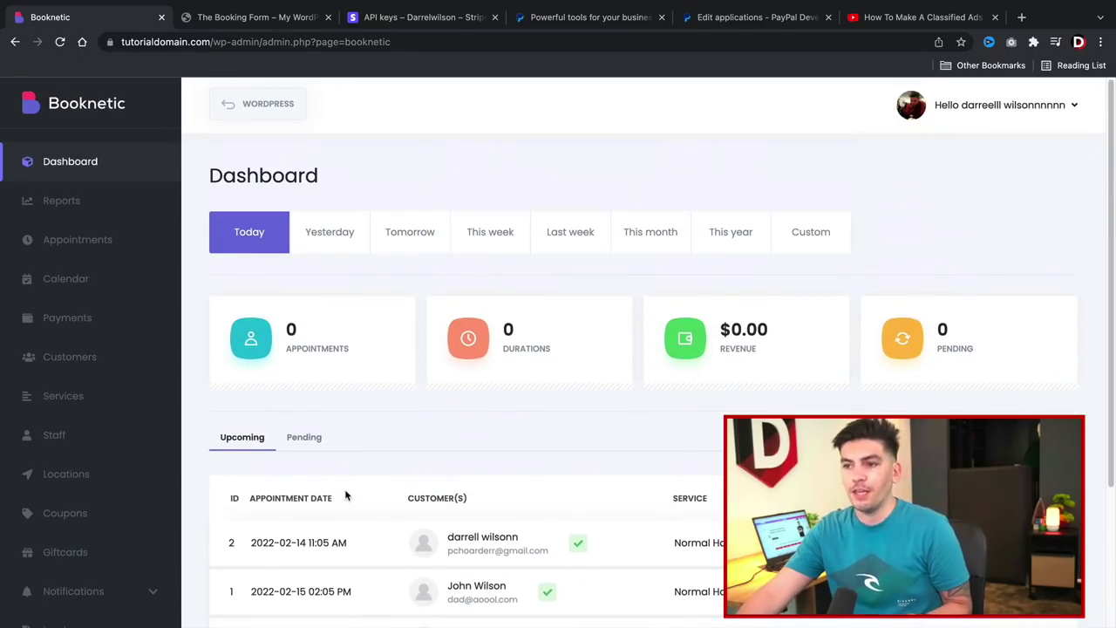